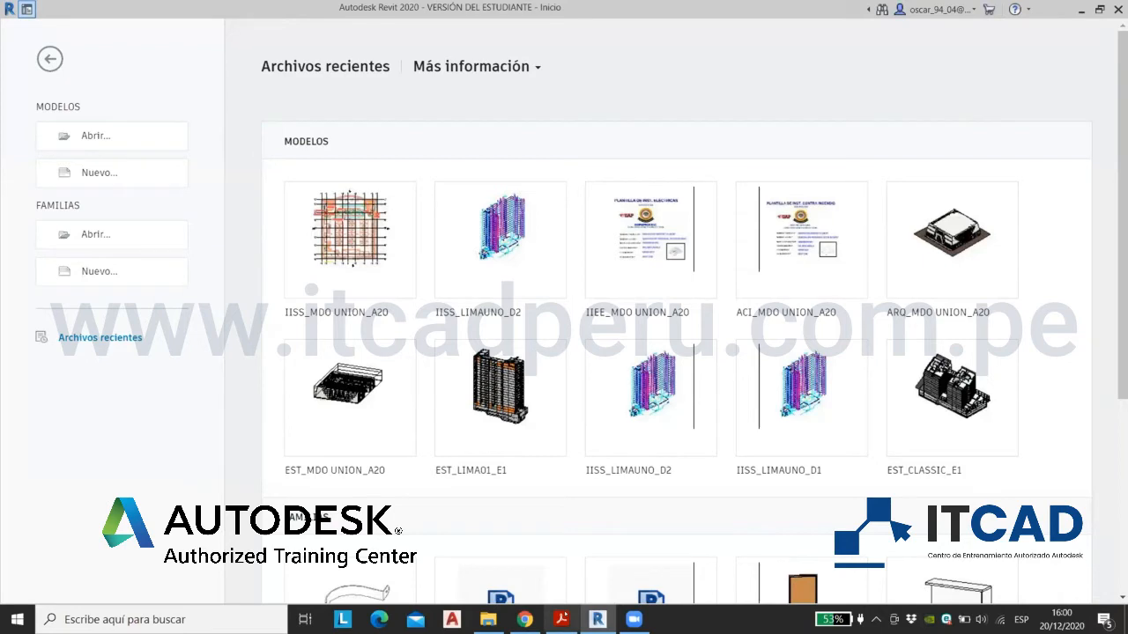
Step: Switch to Acrobat Reader and look through the formwork presentation's slides on isolated footings, strip footings, connected footings and columns
click(565, 615)
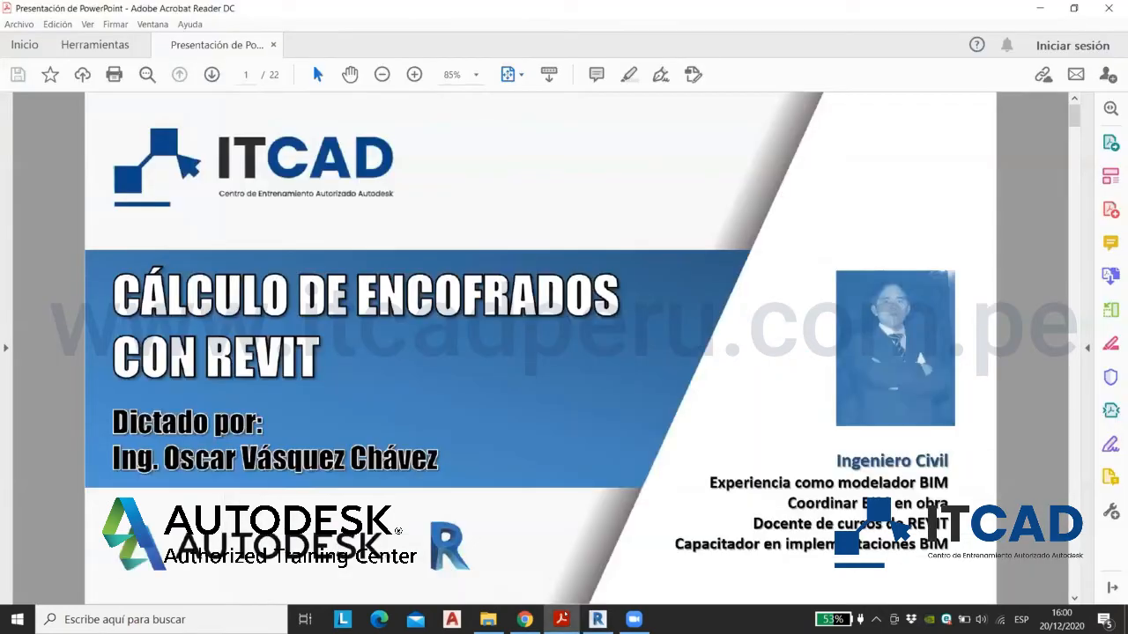
scroll(699, 212, down, 5)
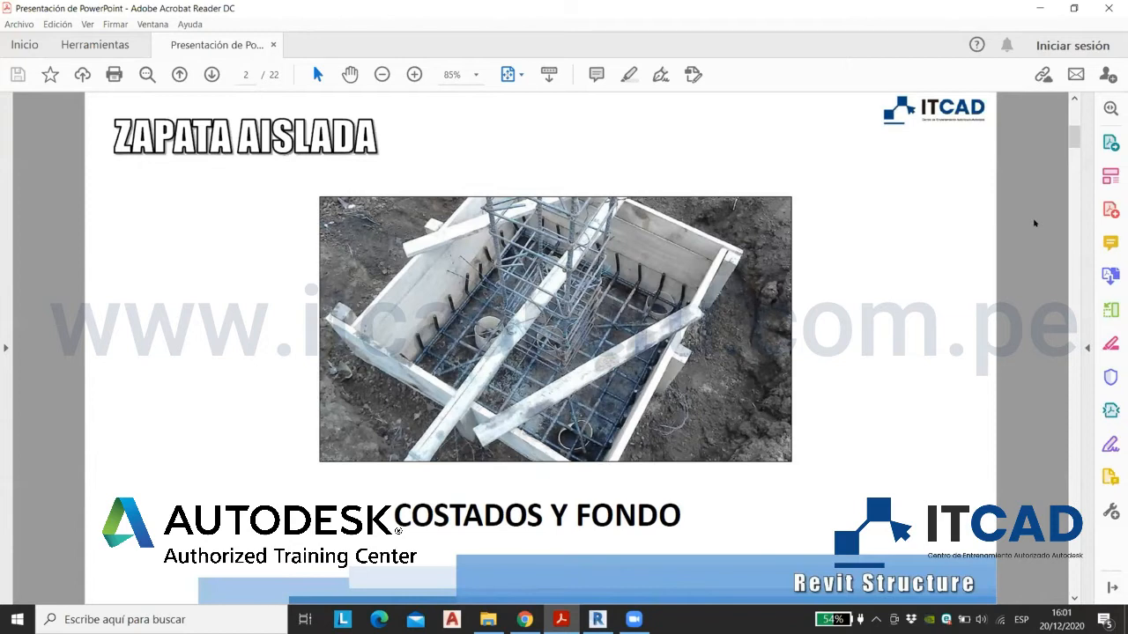
click(1066, 62)
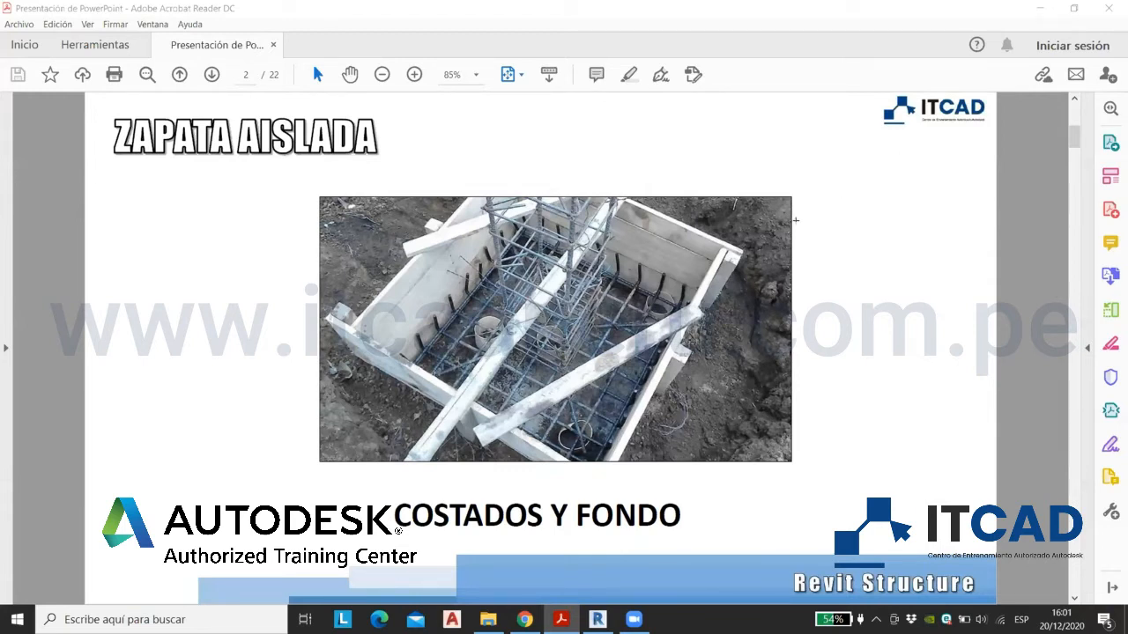
scroll(793, 223, down, 3)
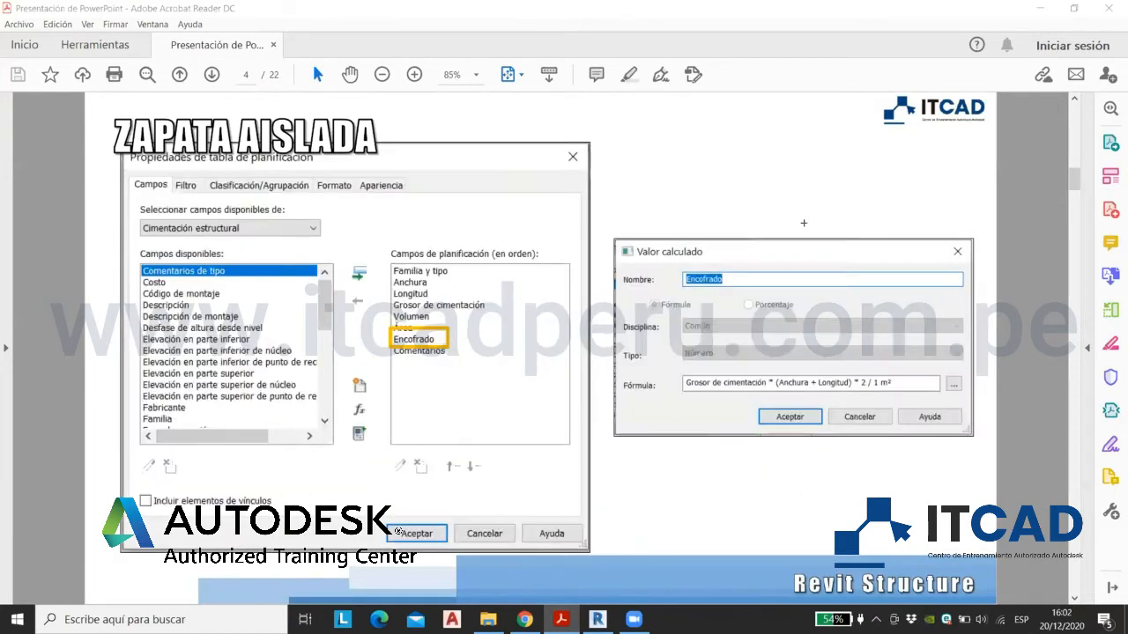
scroll(795, 233, down, 4)
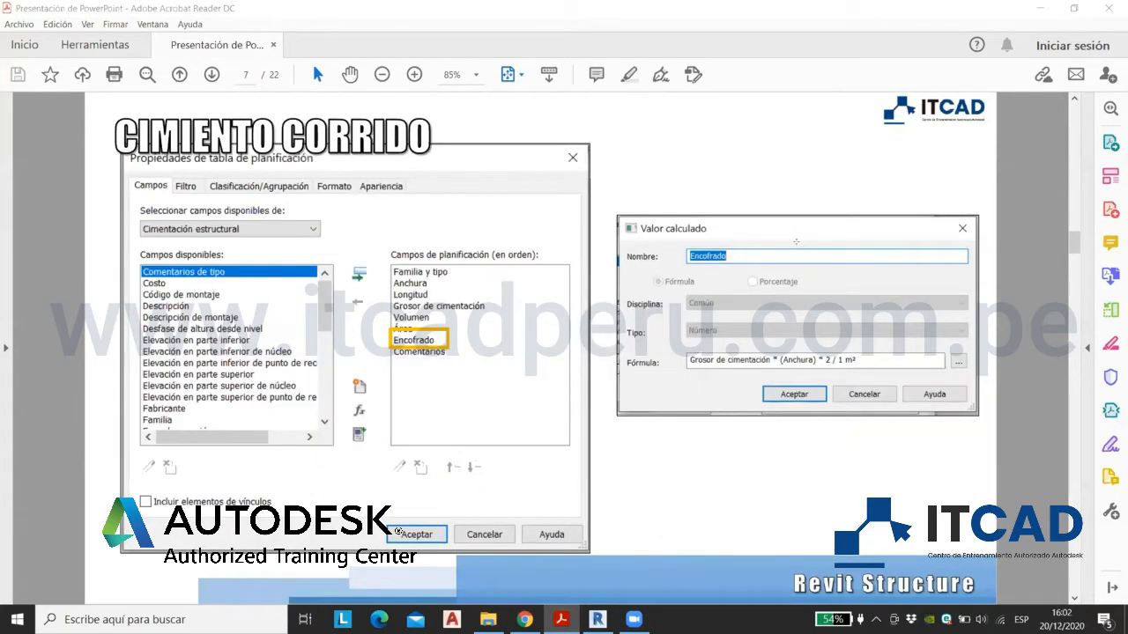
scroll(541, 346, down, 8)
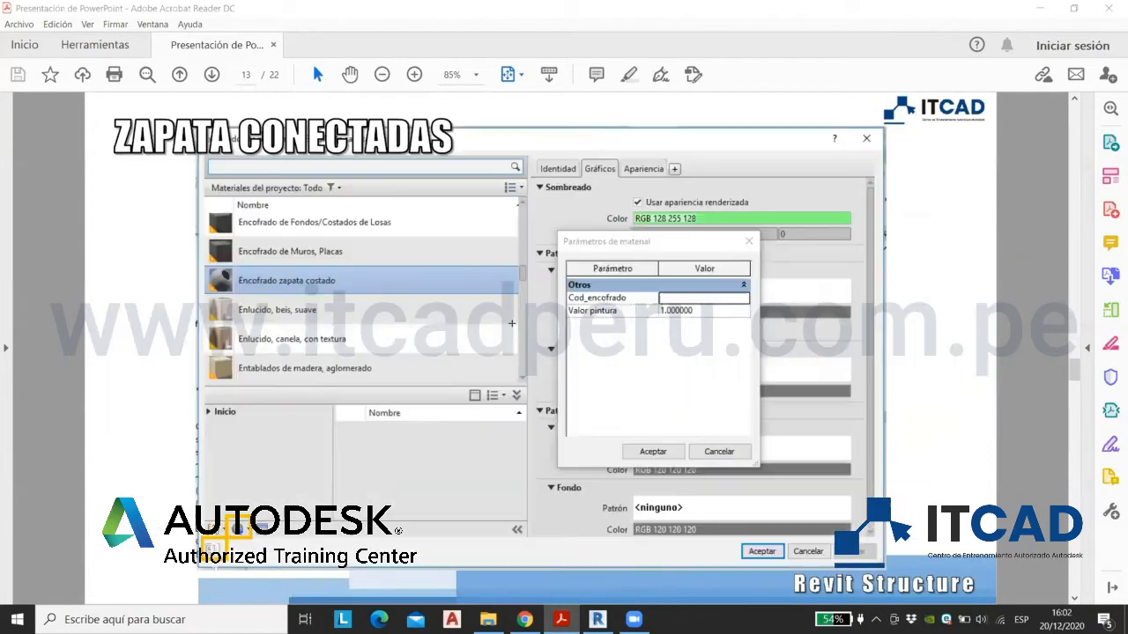
scroll(513, 323, down, 4)
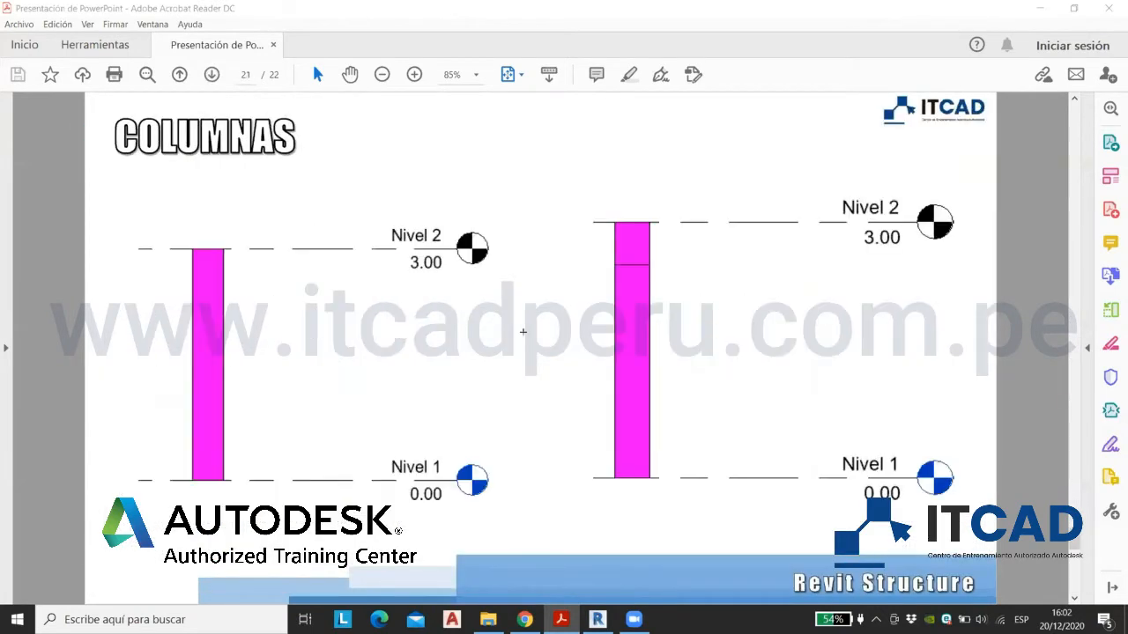
scroll(605, 270, up, 8)
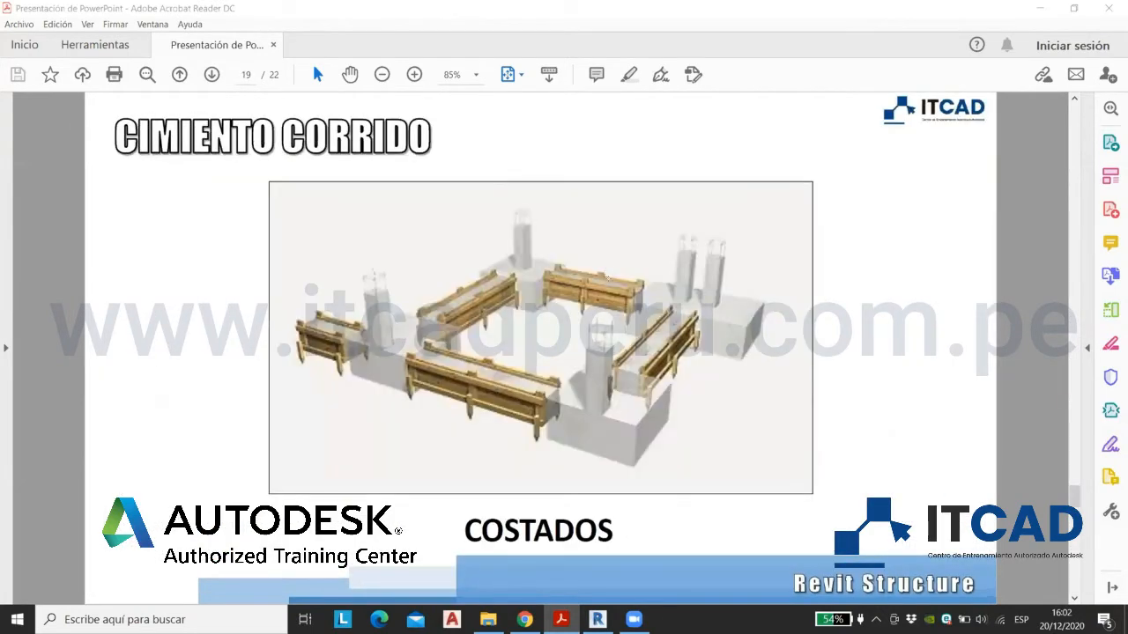
scroll(614, 280, up, 4)
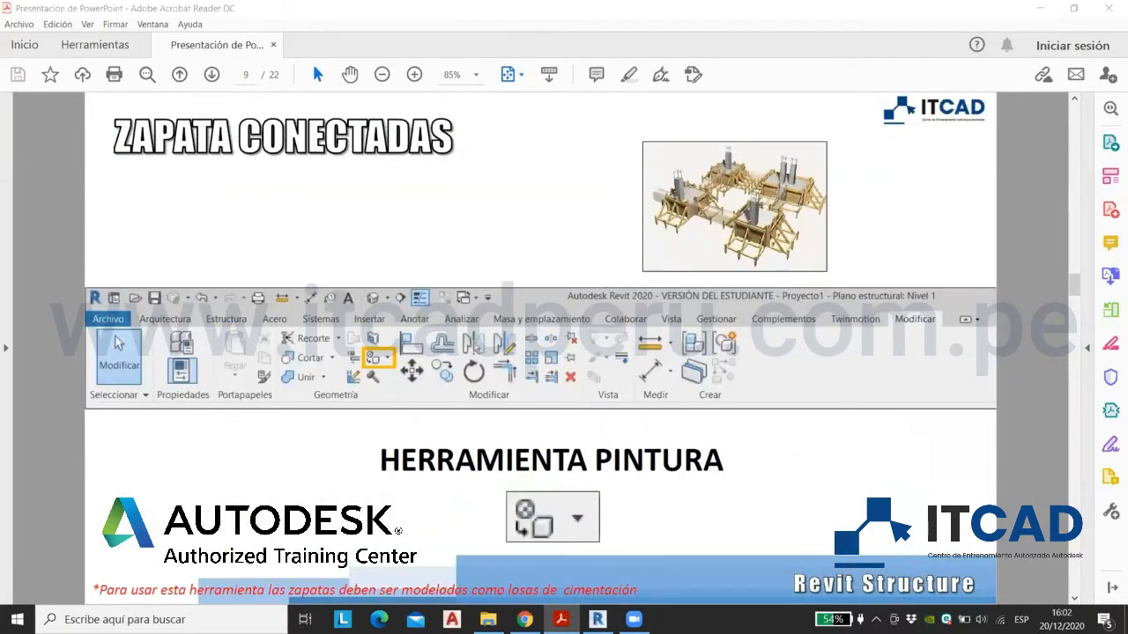
scroll(522, 275, up, 4)
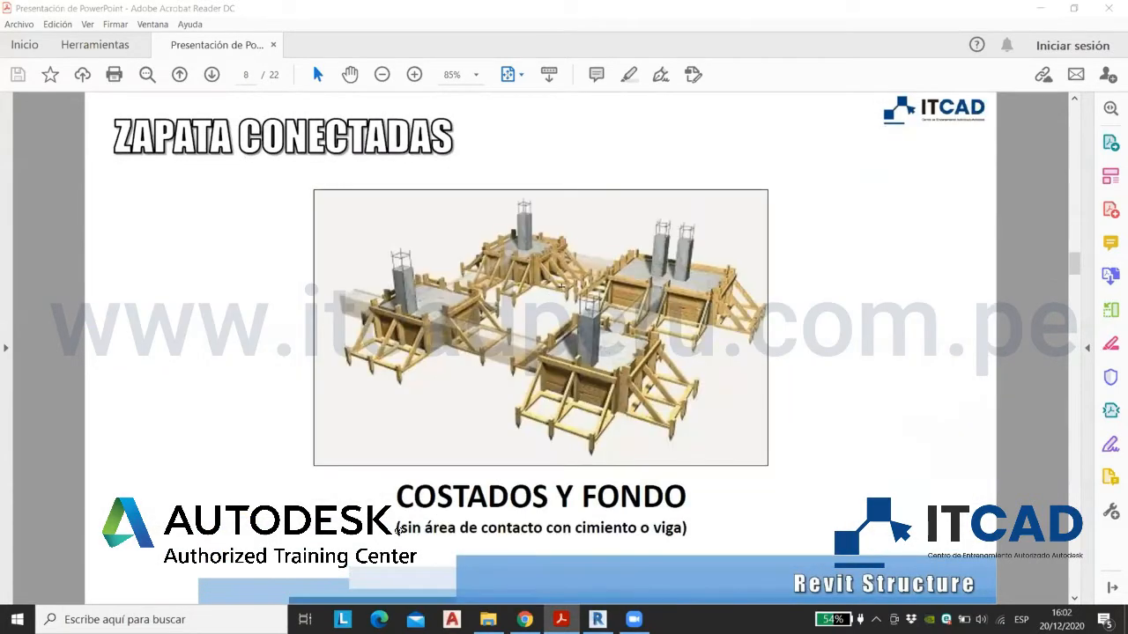
scroll(540, 349, up, 4)
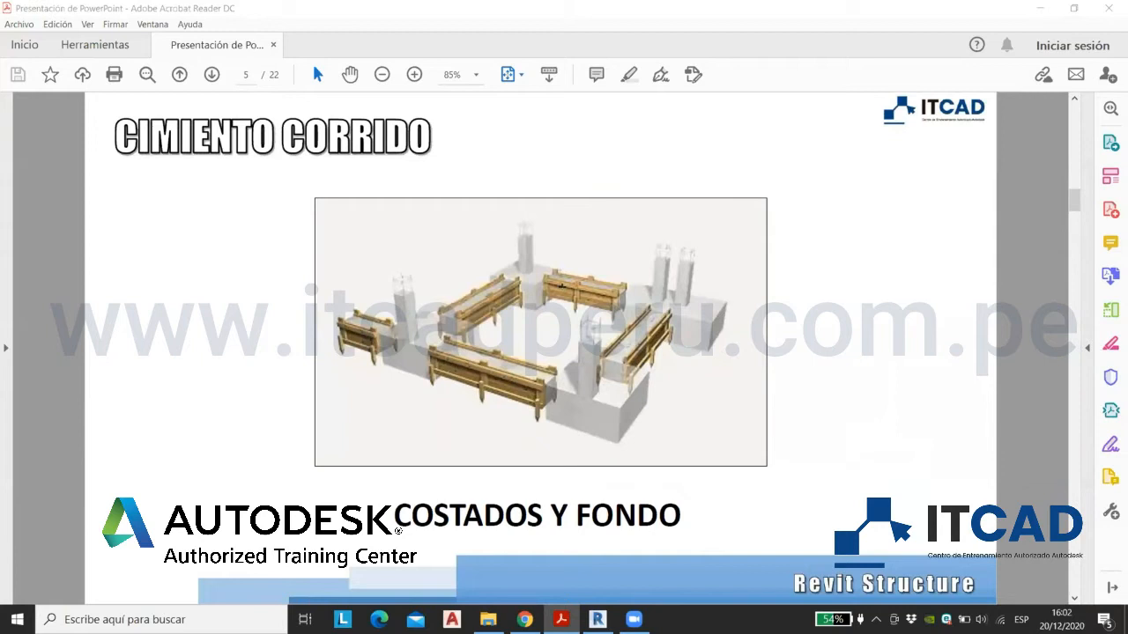
scroll(560, 285, down, 3)
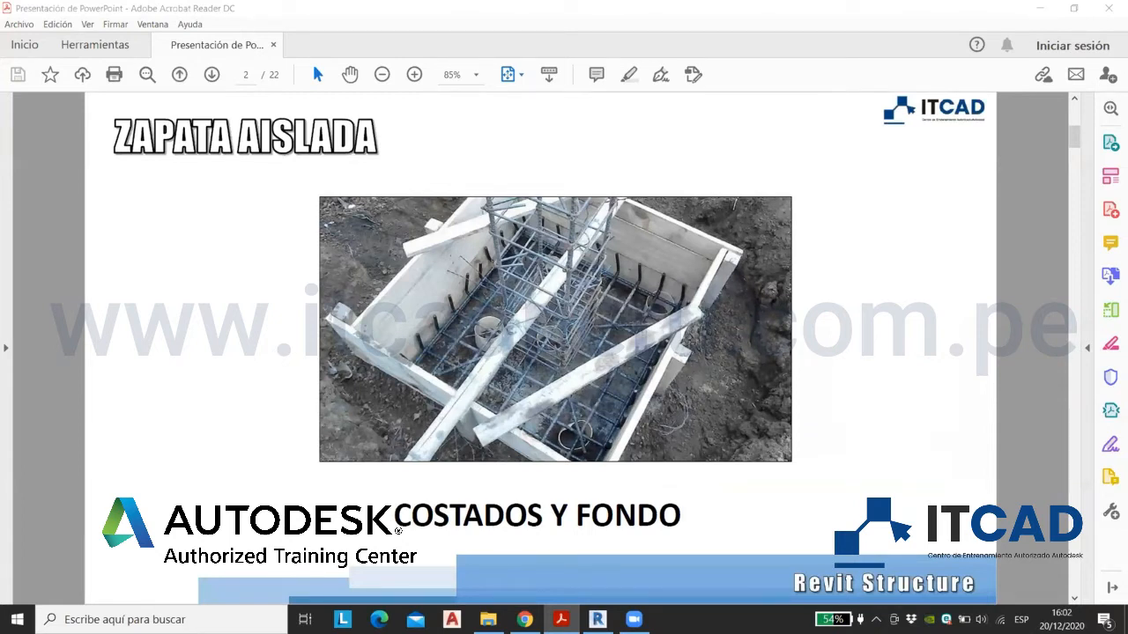
Step: Switch to Revit and start a new model based on the Plantilla Estructural template
click(596, 619)
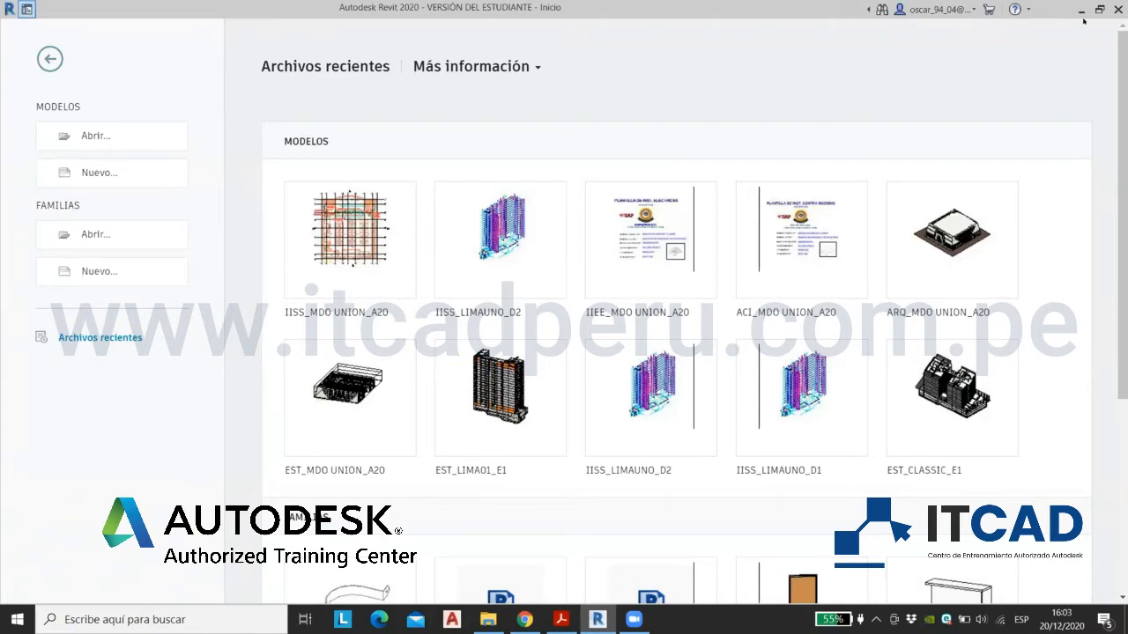
click(122, 187)
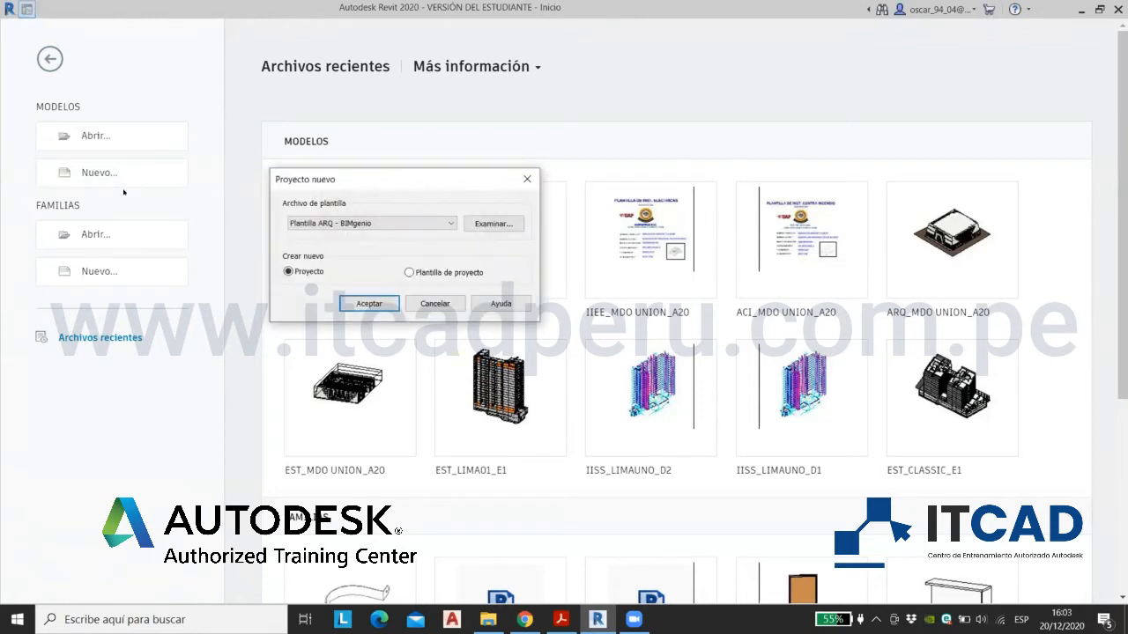
click(390, 222)
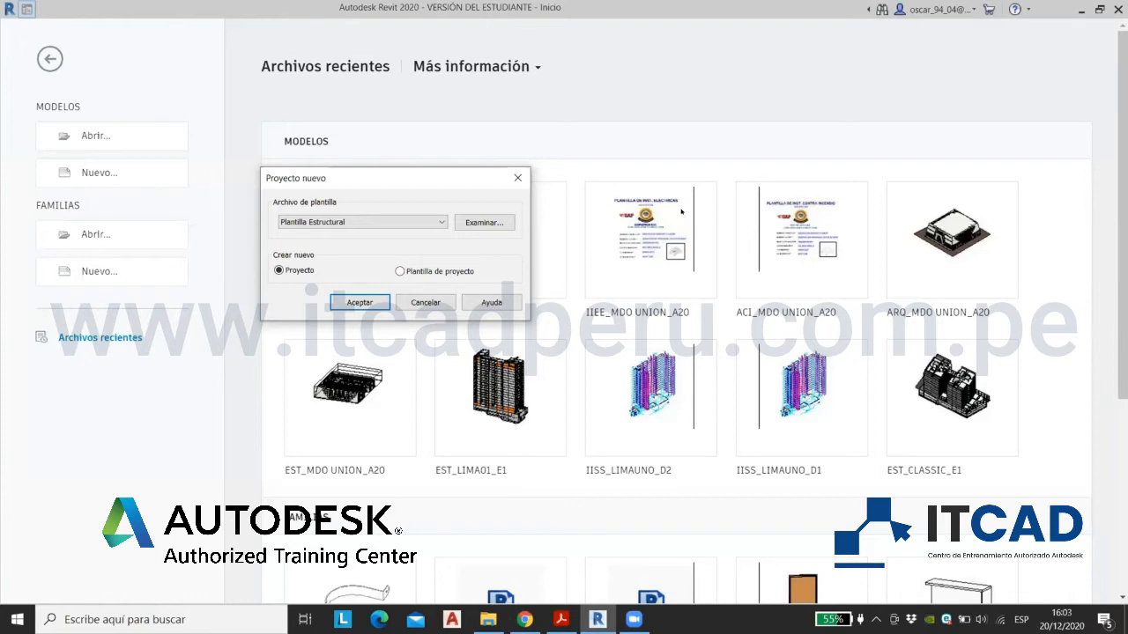
key(Return)
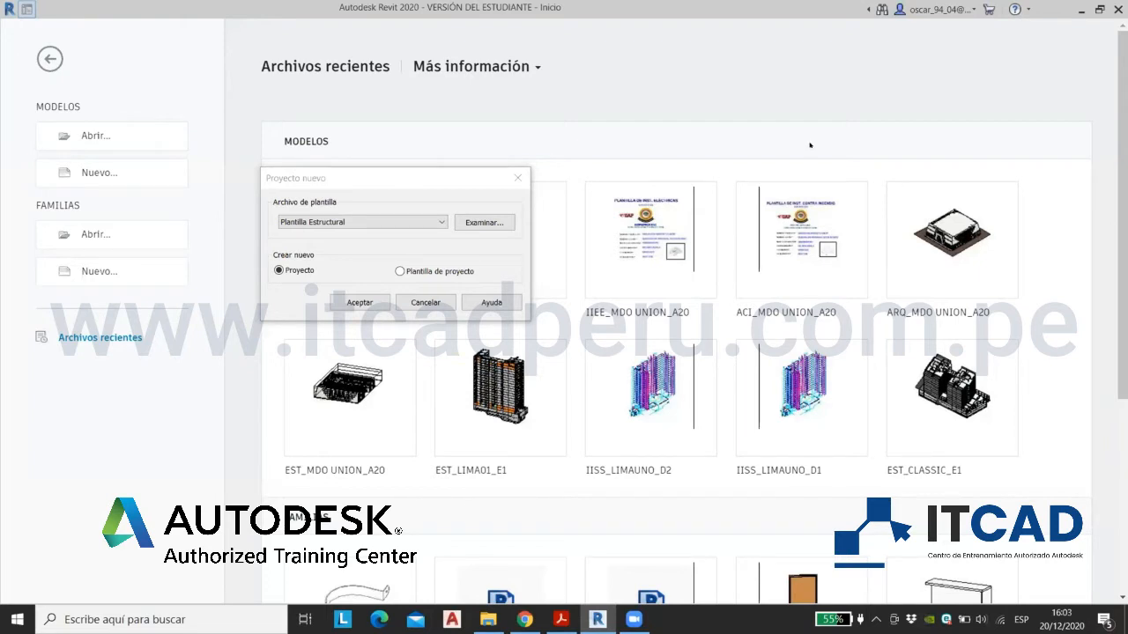
click(18, 620)
right_click(266, 347)
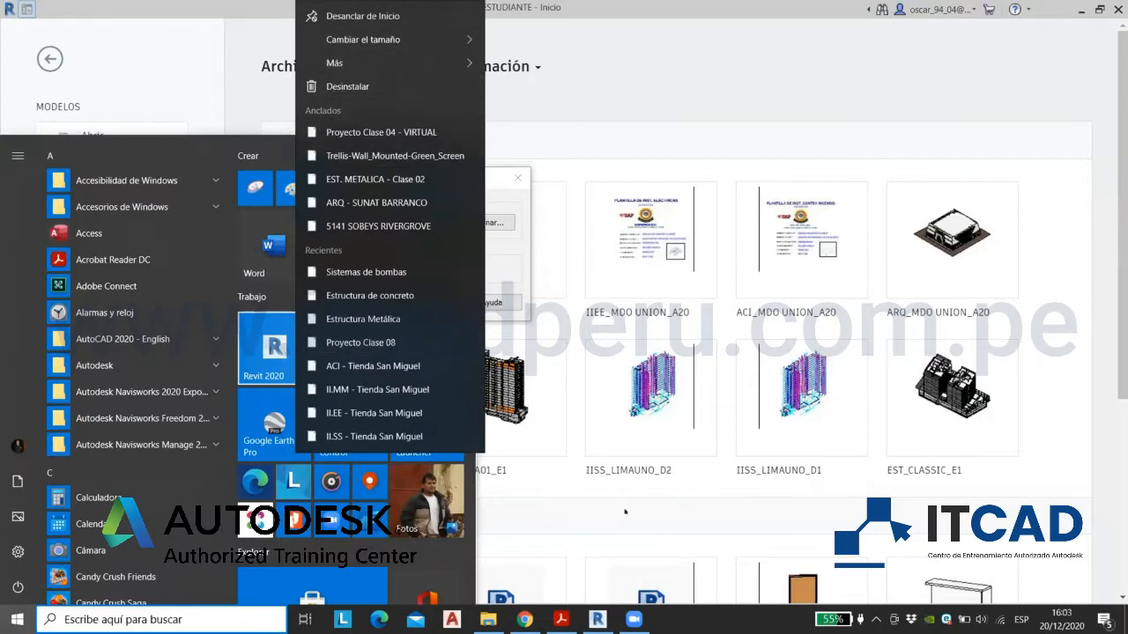
mouse_move(597, 619)
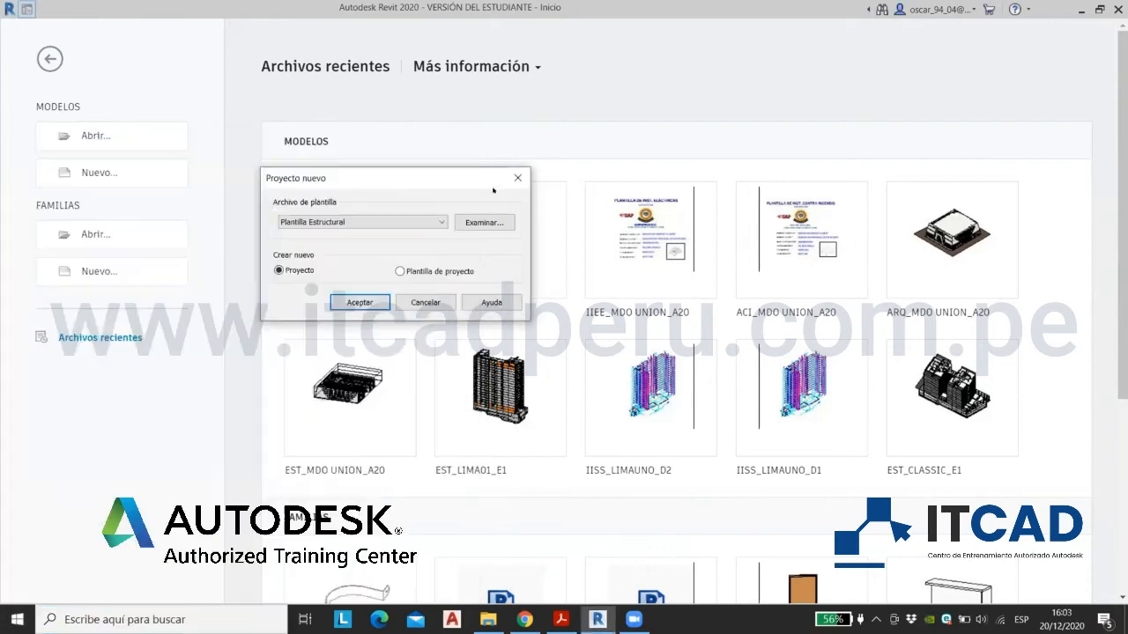
click(490, 175)
drag(490, 175, 536, 204)
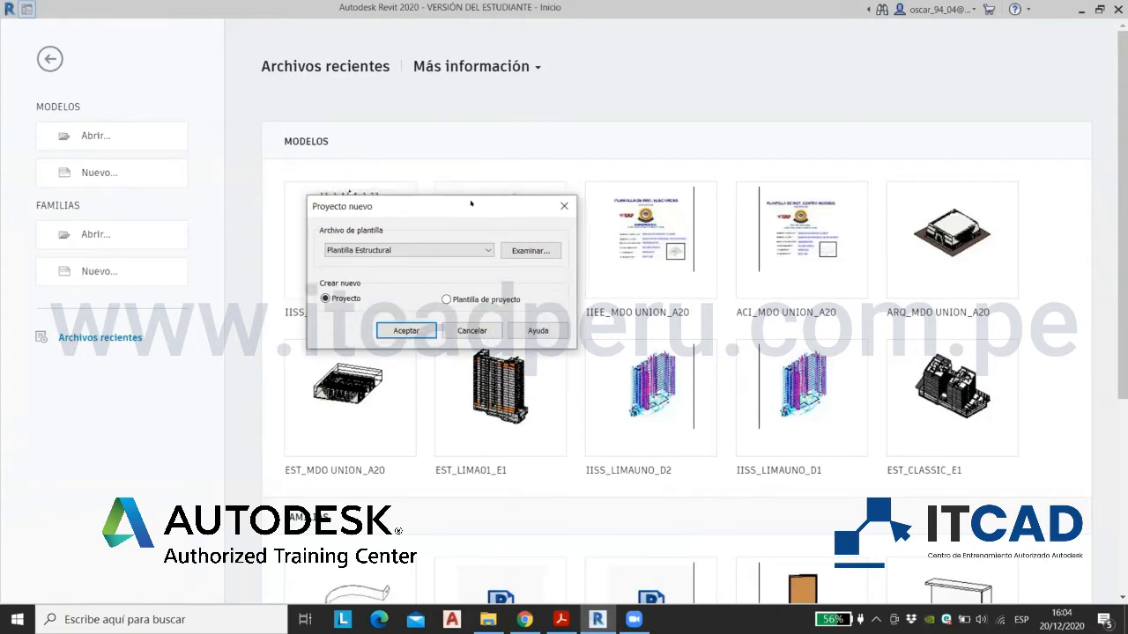
click(846, 209)
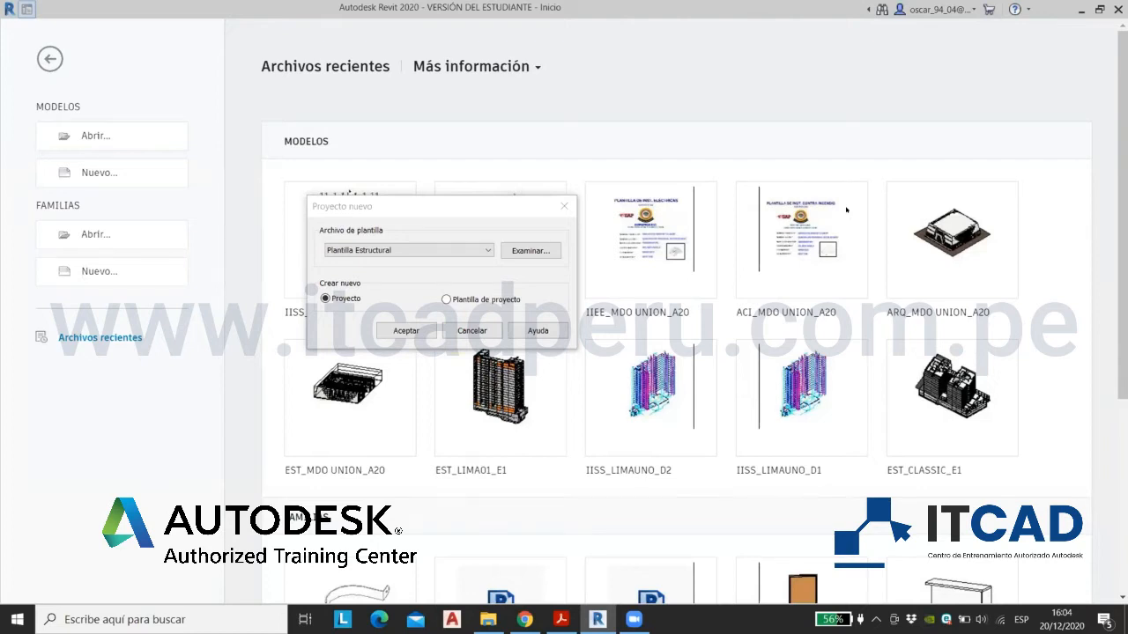
Step: Create the new file as a project template and open its Nivel 1 structural plan
click(446, 299)
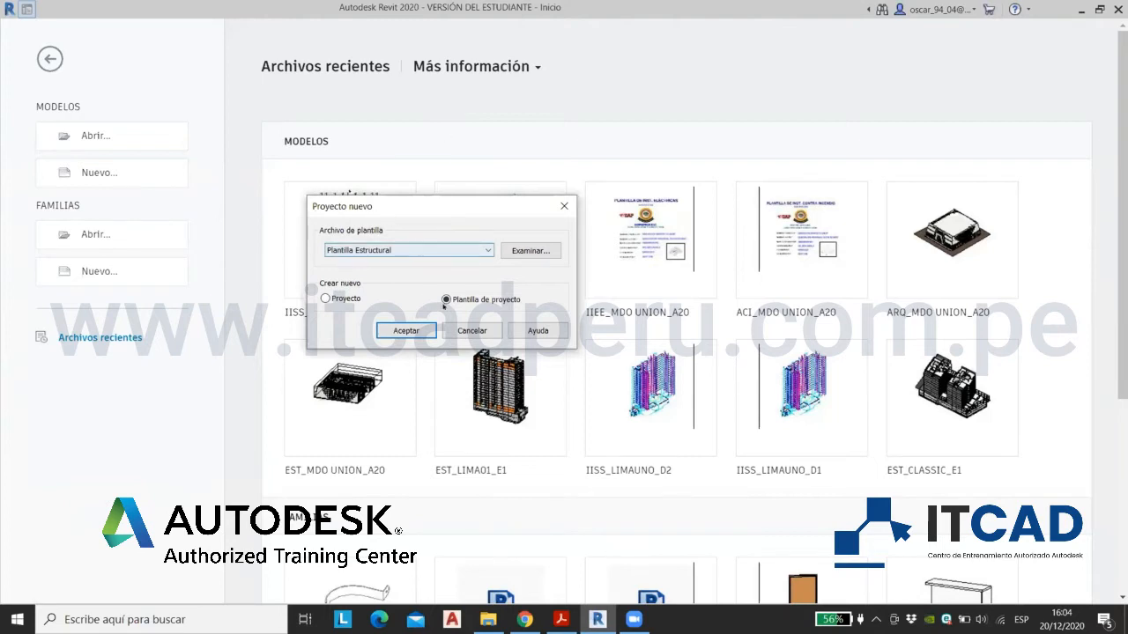
click(405, 326)
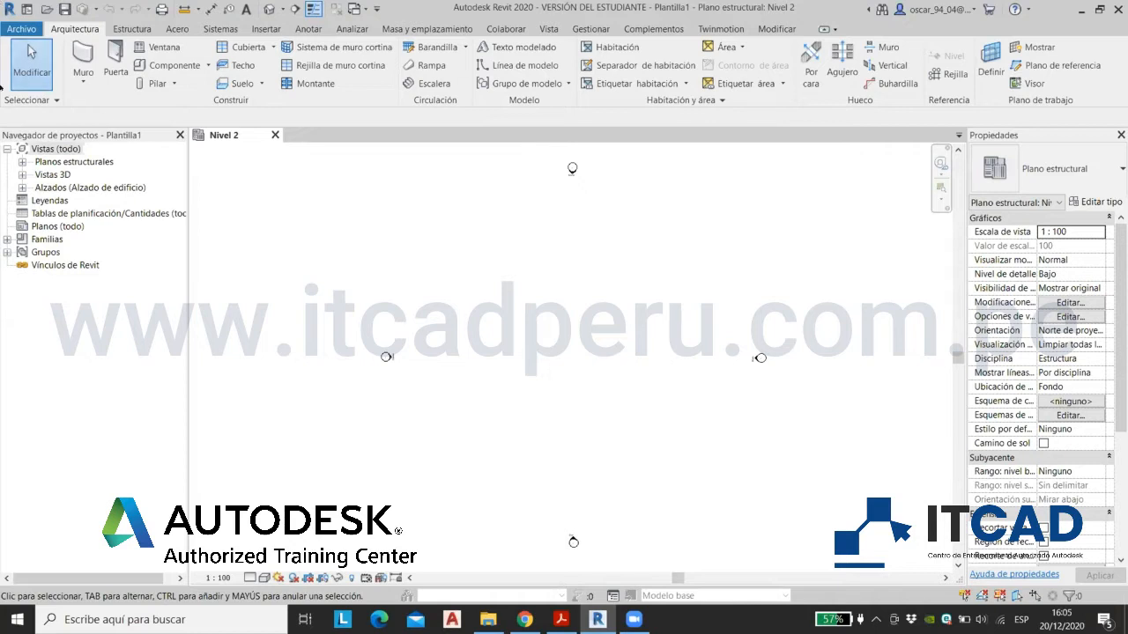
click(22, 162)
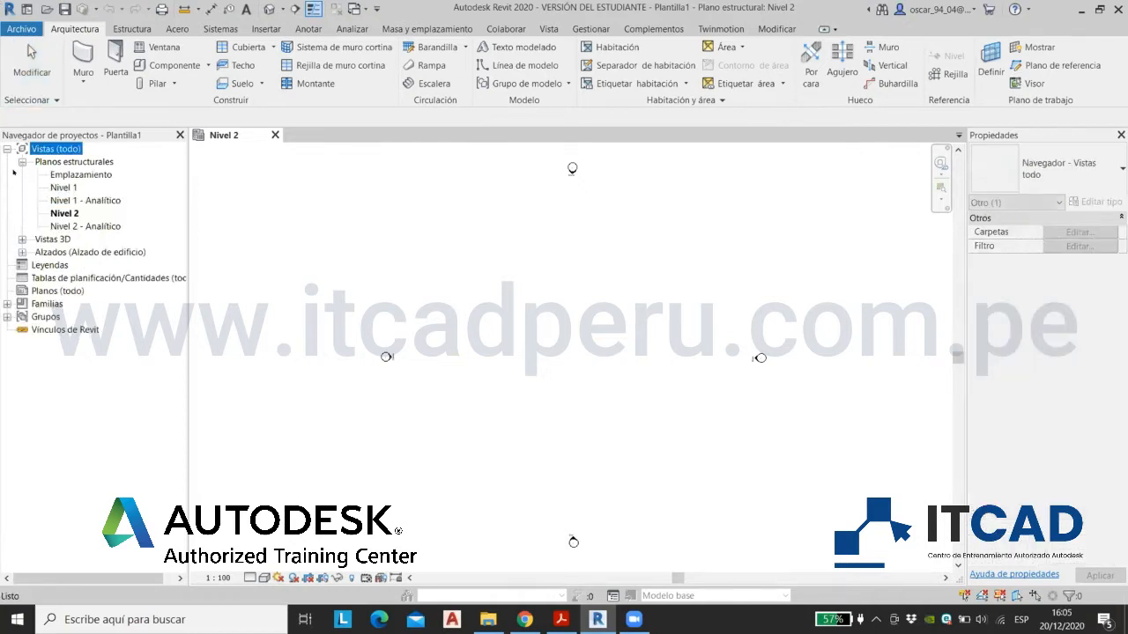
double_click(61, 188)
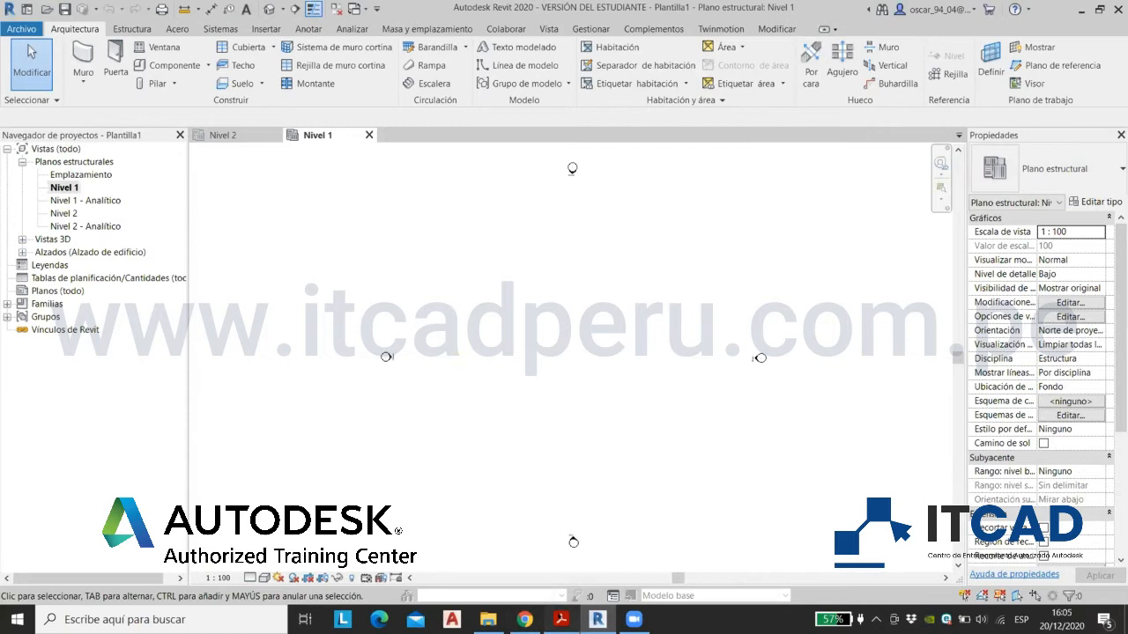
Step: Switch to Acrobat Reader to check the isolated footing's plan and elevation dimensions, and return to Revit
click(560, 620)
scroll(544, 432, down, 1)
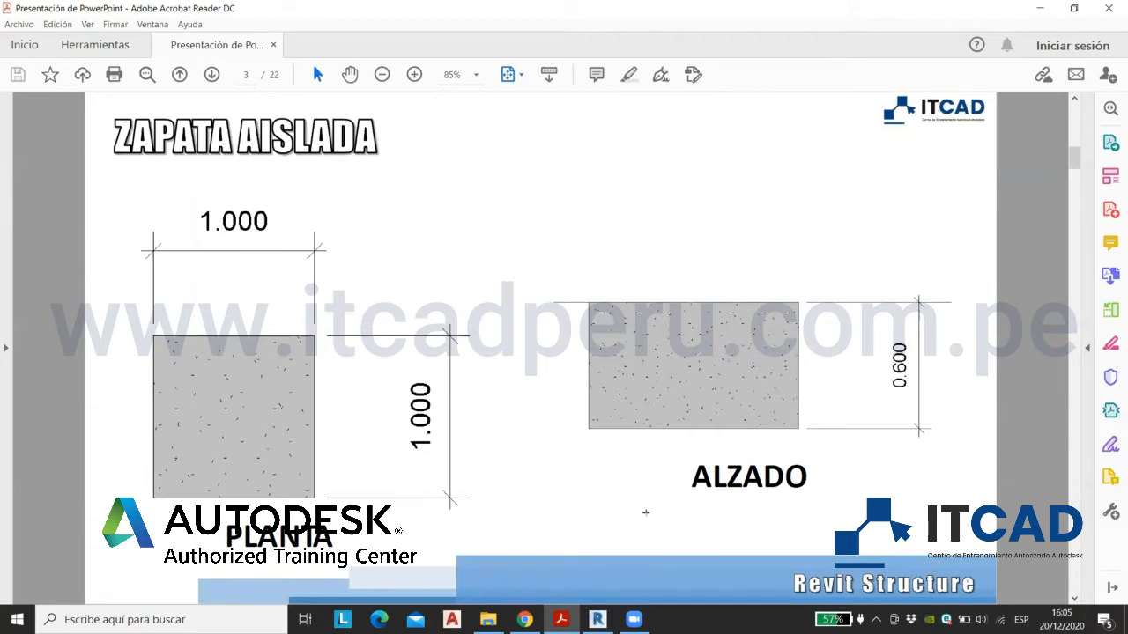
key(alt+Tab)
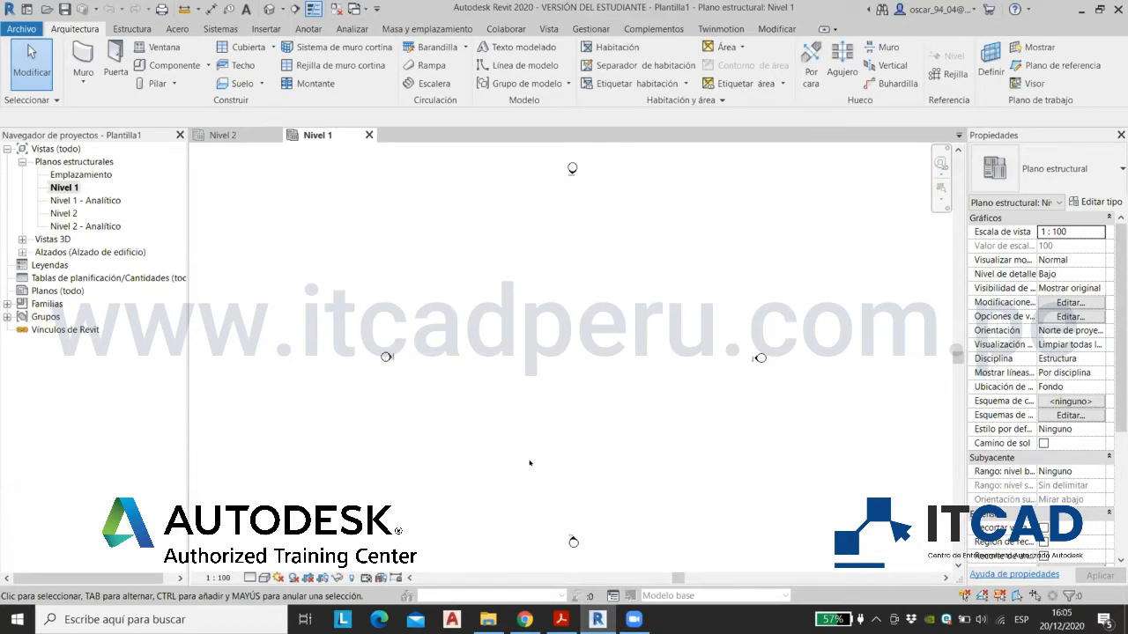
key(Caps_Lock)
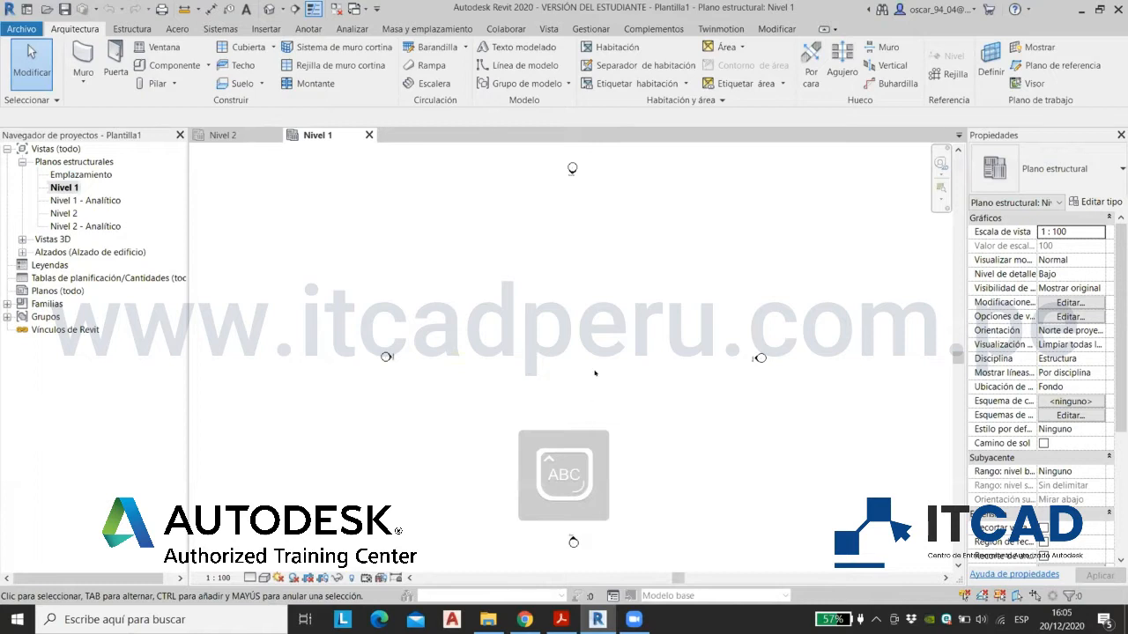
key(u)
key(n)
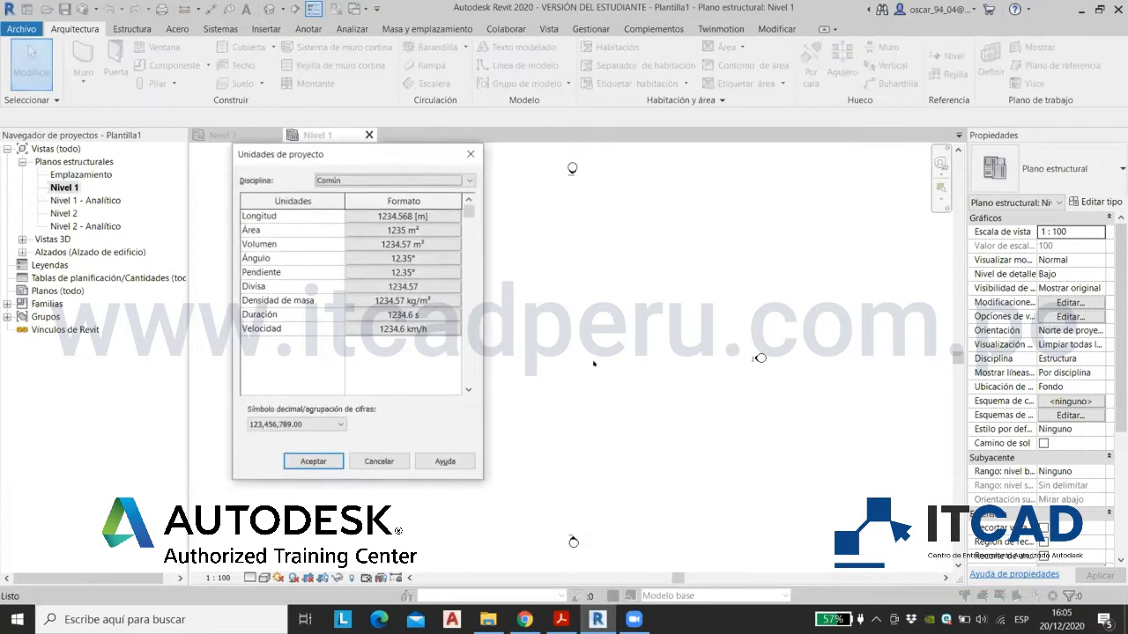
click(470, 154)
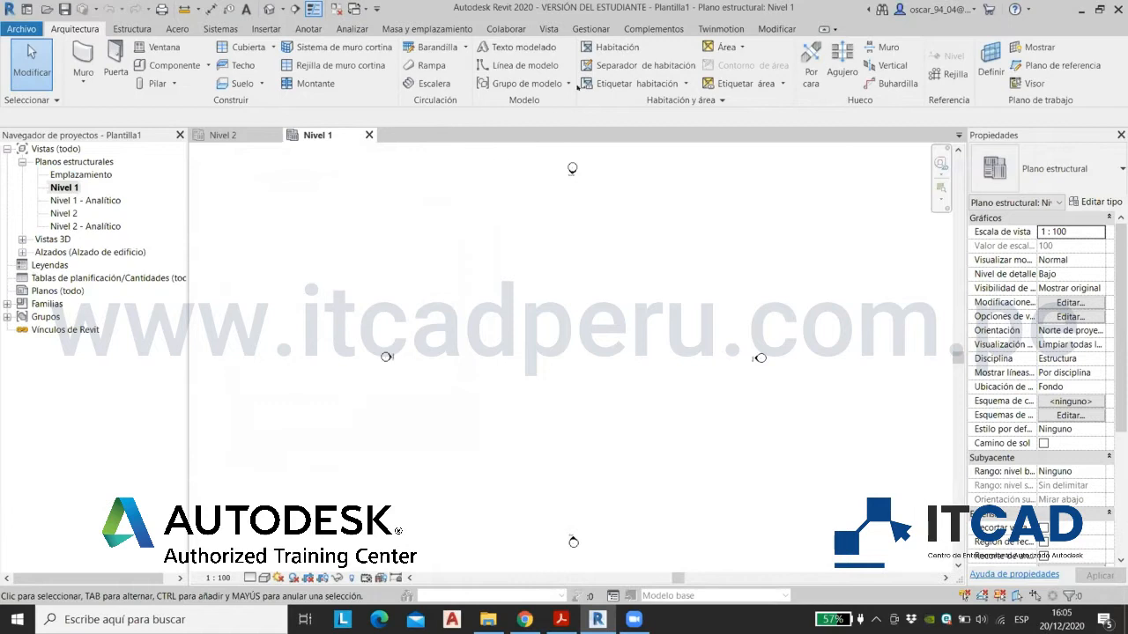
Step: Open the project units and accept the length format in metres with 3 decimal places and no unit symbol
click(590, 29)
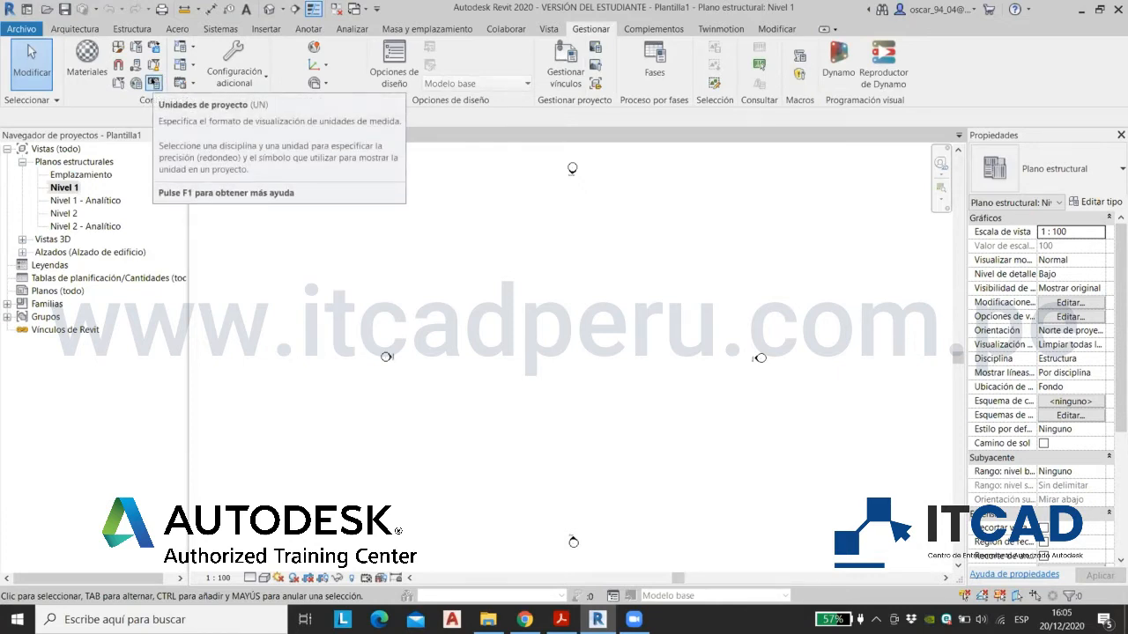
click(153, 83)
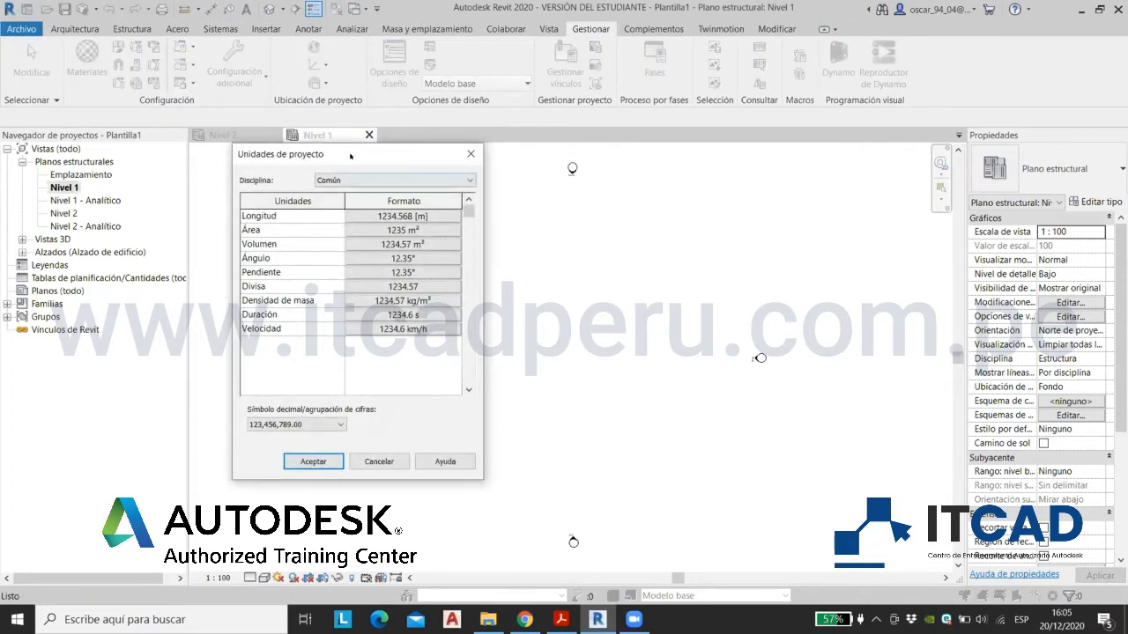
drag(351, 156, 555, 190)
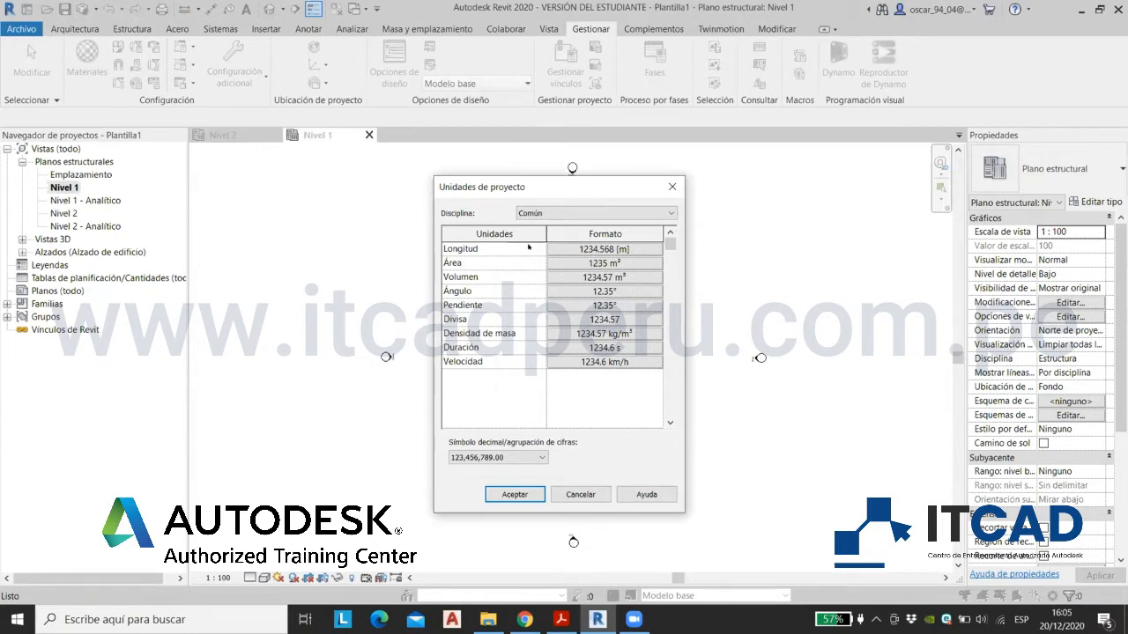
click(606, 250)
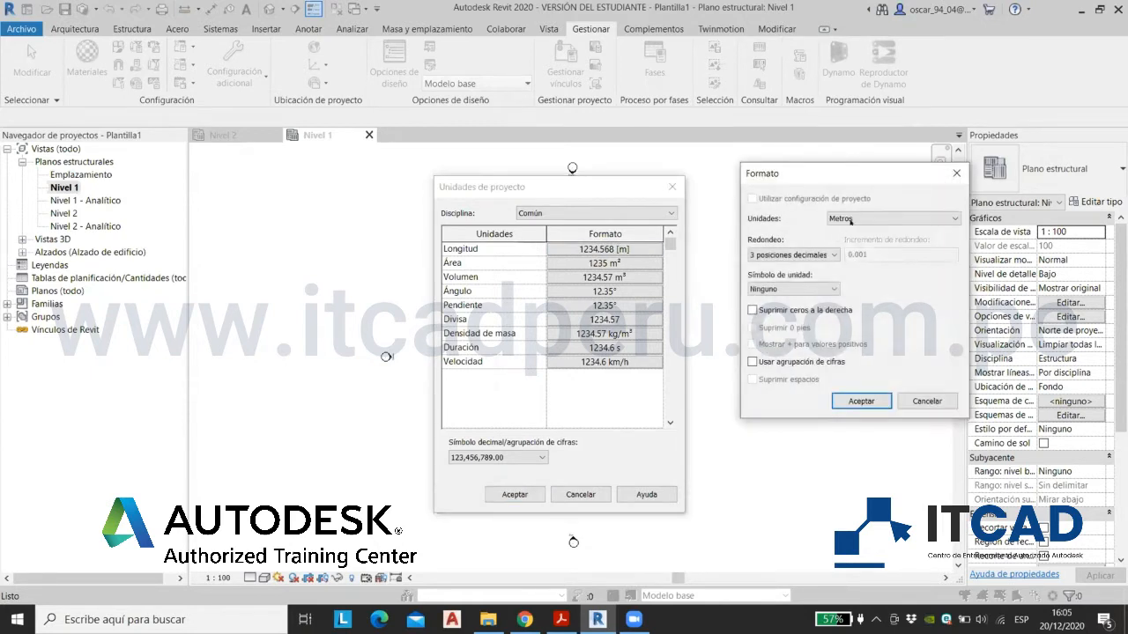
click(851, 398)
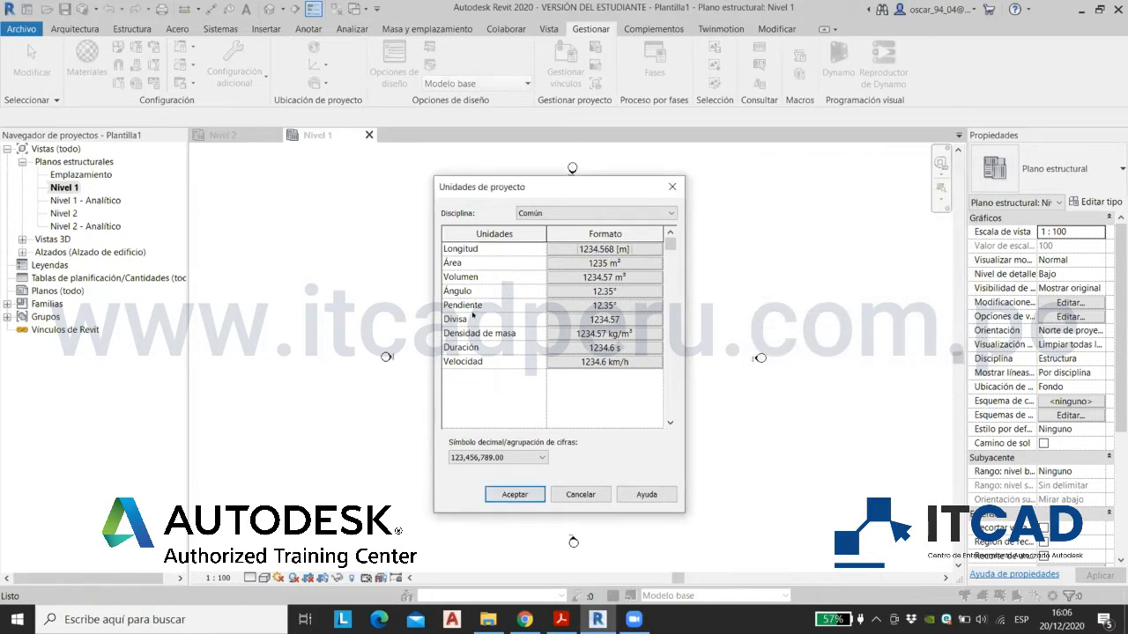
Step: Set the slope (Pendiente) format to Porcentaje and accept the project units
click(581, 305)
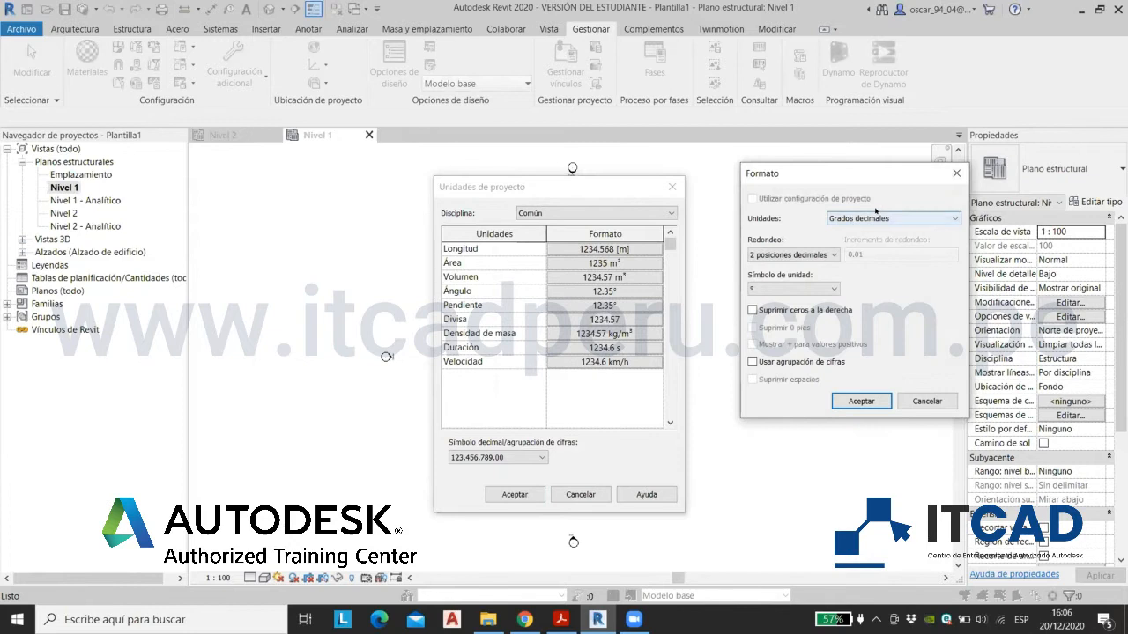
click(868, 220)
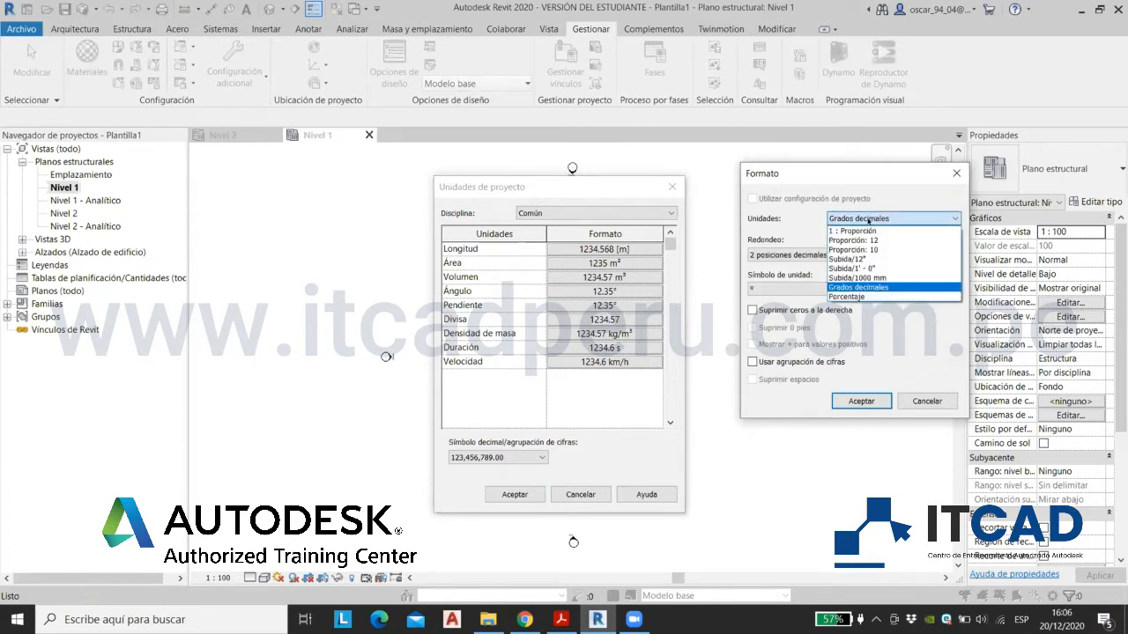
click(845, 297)
key(Return)
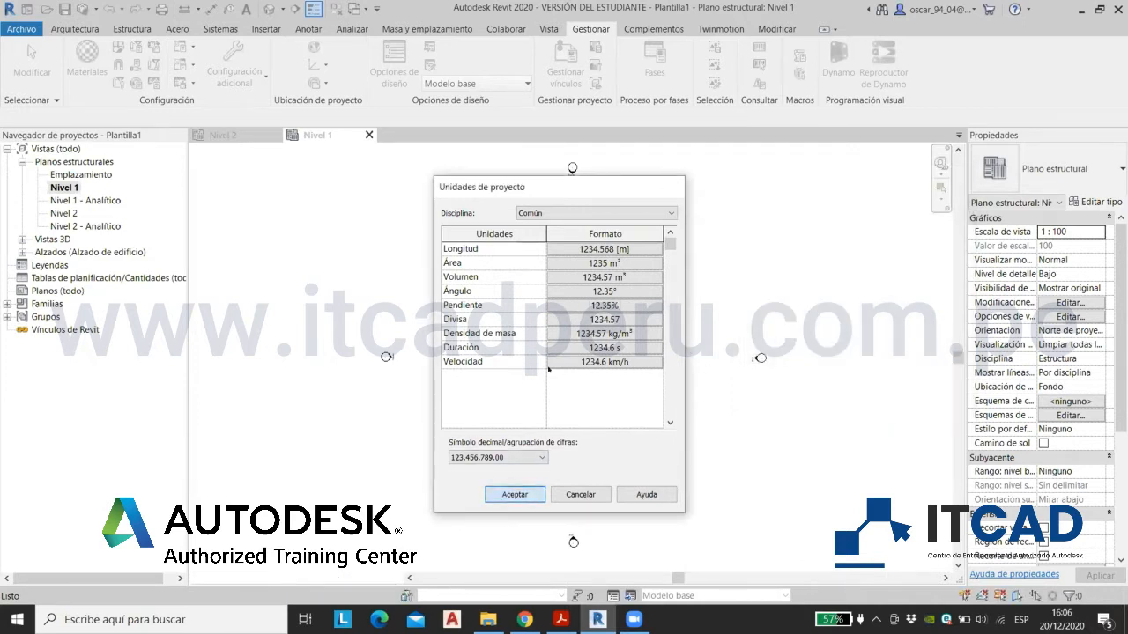
click(515, 494)
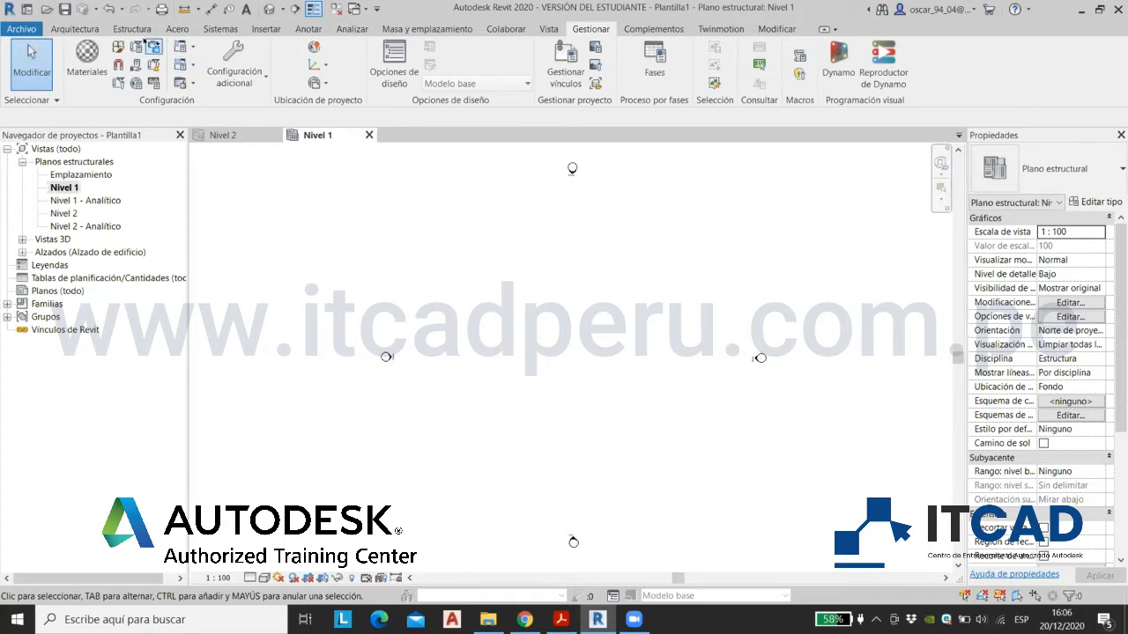
Step: Start placing an isolated structural foundation and review the available M_Zapata-Rectangular types, keeping 1800 x 1200 x 450mm
click(157, 28)
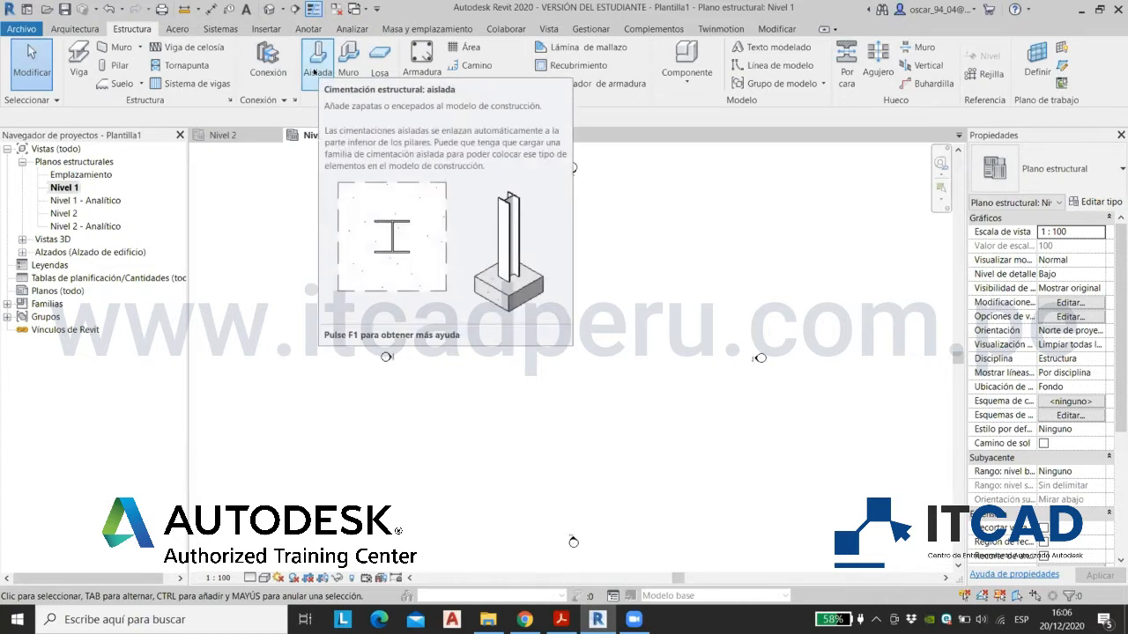
click(314, 71)
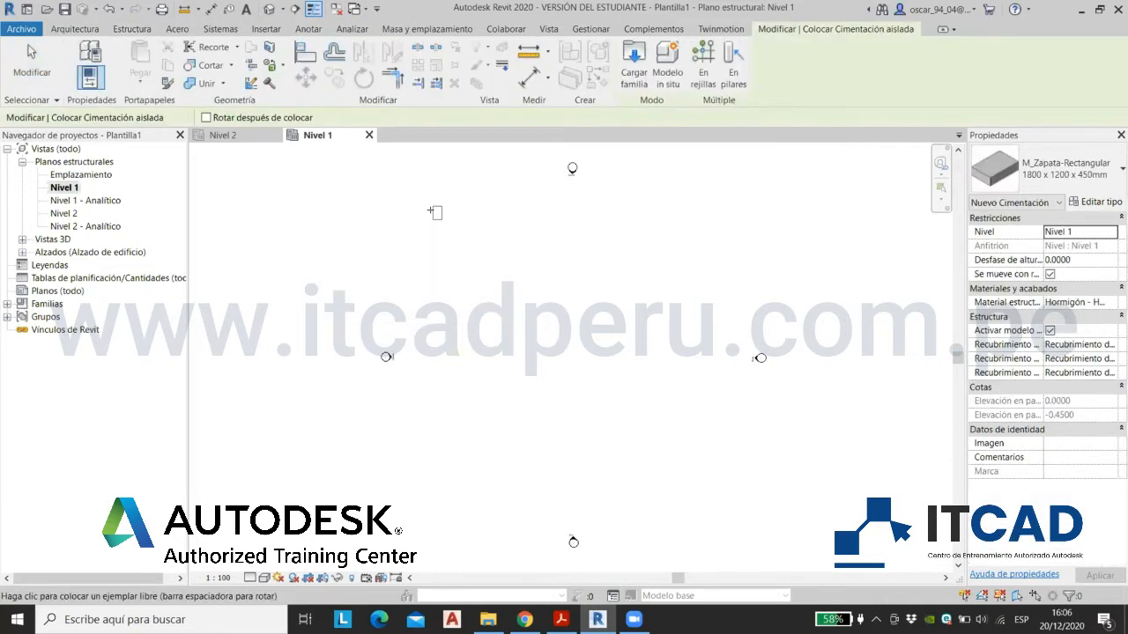
click(1053, 169)
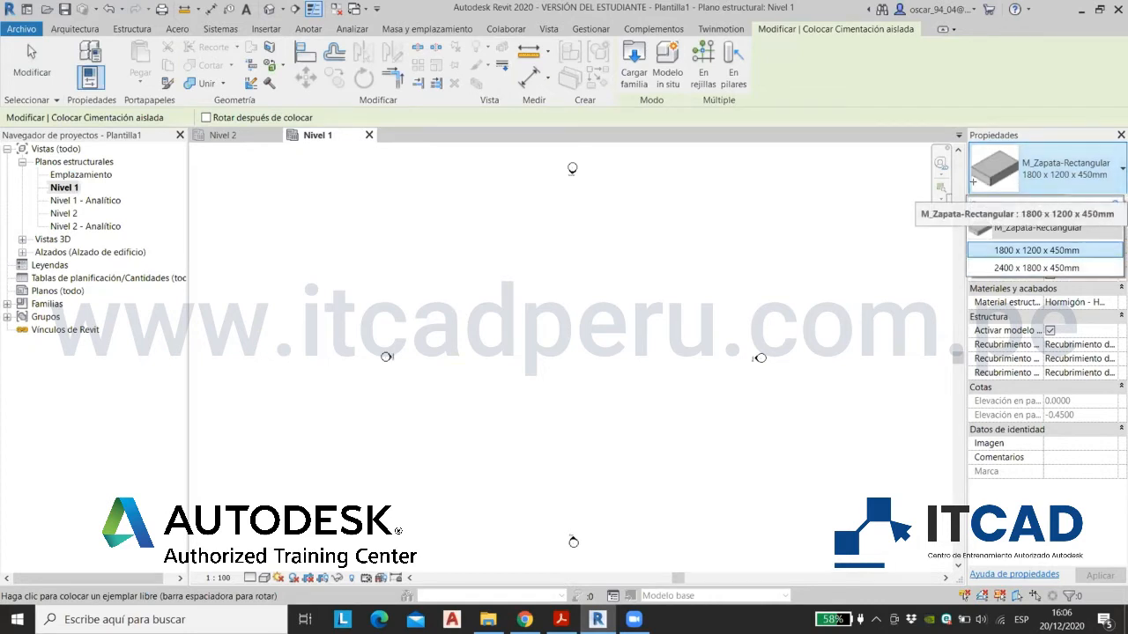
click(1049, 163)
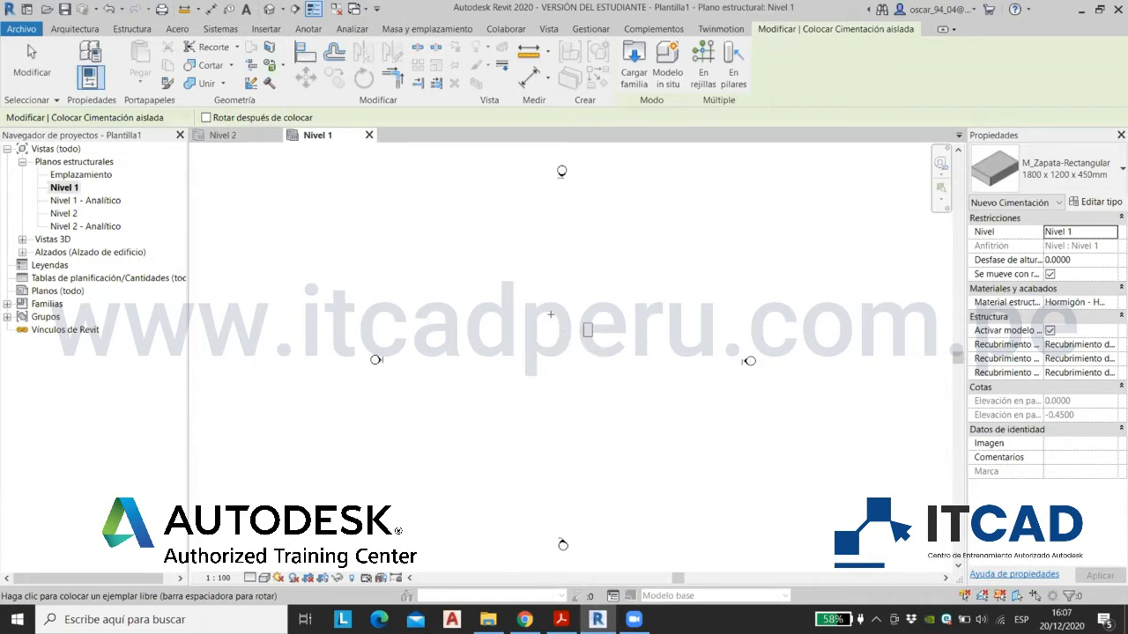
click(1040, 174)
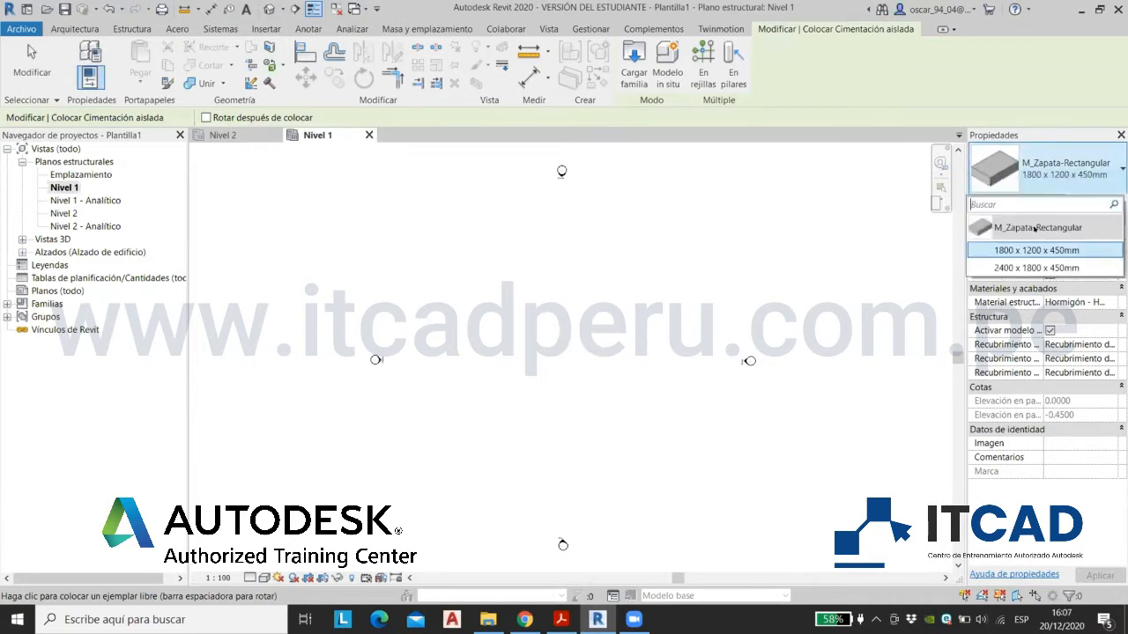
click(1038, 175)
scroll(630, 282, up, 2)
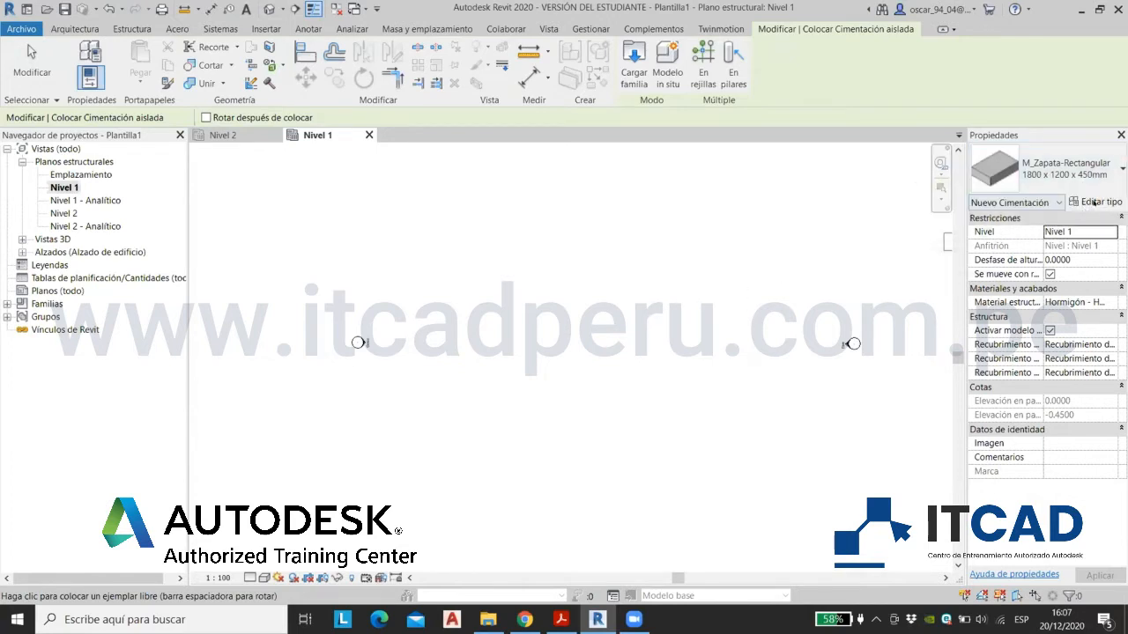
Step: Duplicate the M_Zapata-Rectangular 1800 x 1200 x 450mm type under the name "Z01 (1.00x1.00x0.60)"
click(1095, 202)
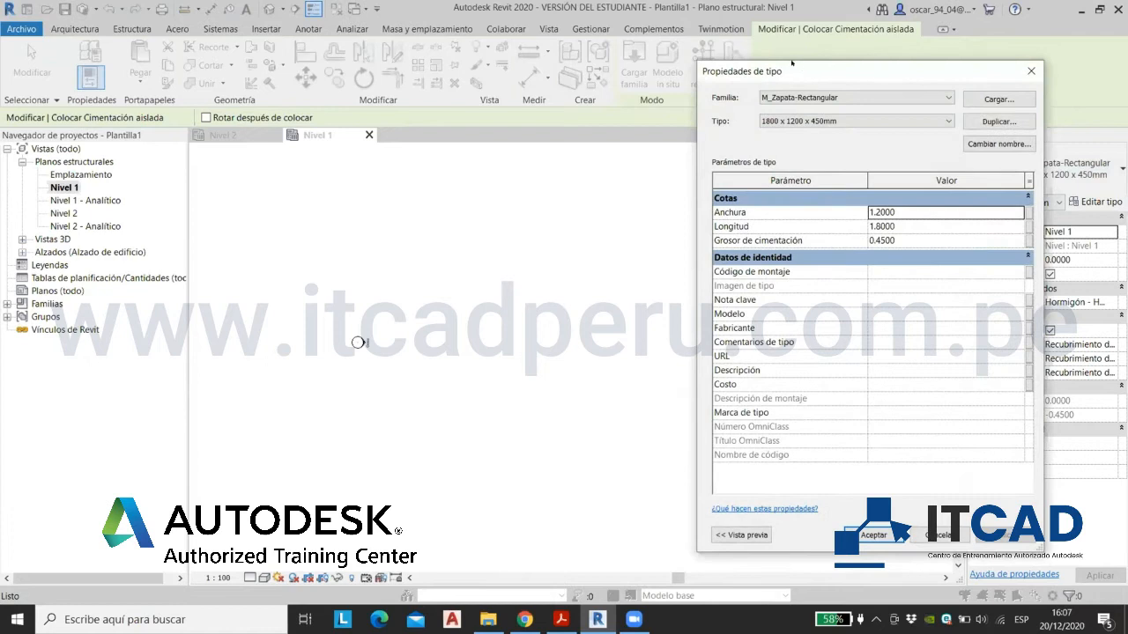
drag(791, 62, 561, 66)
click(767, 125)
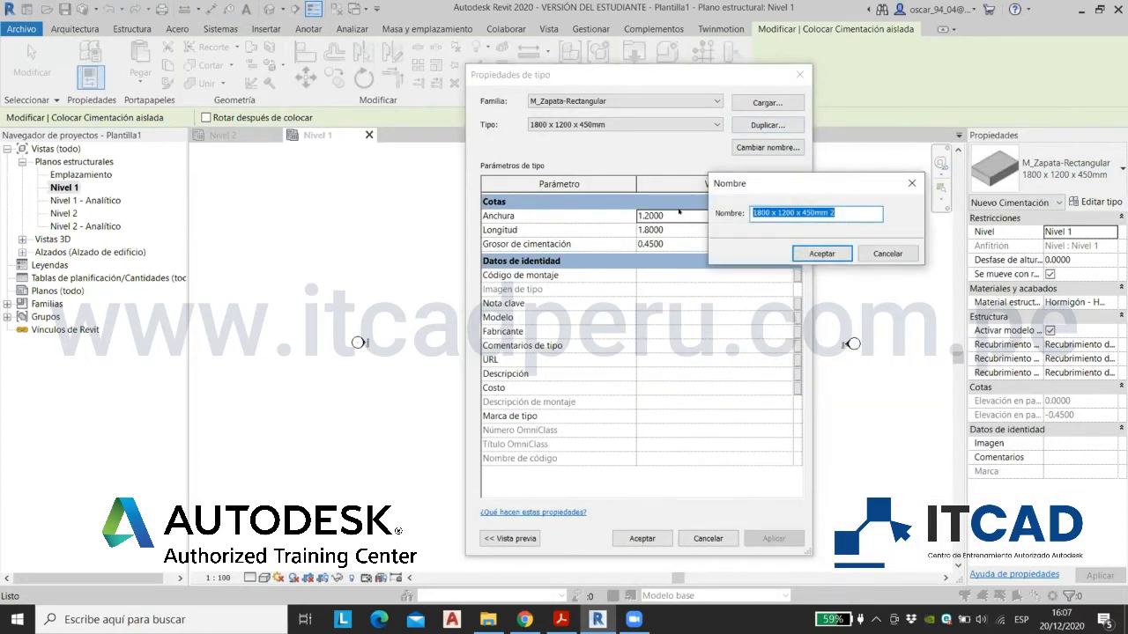
text(Z01)
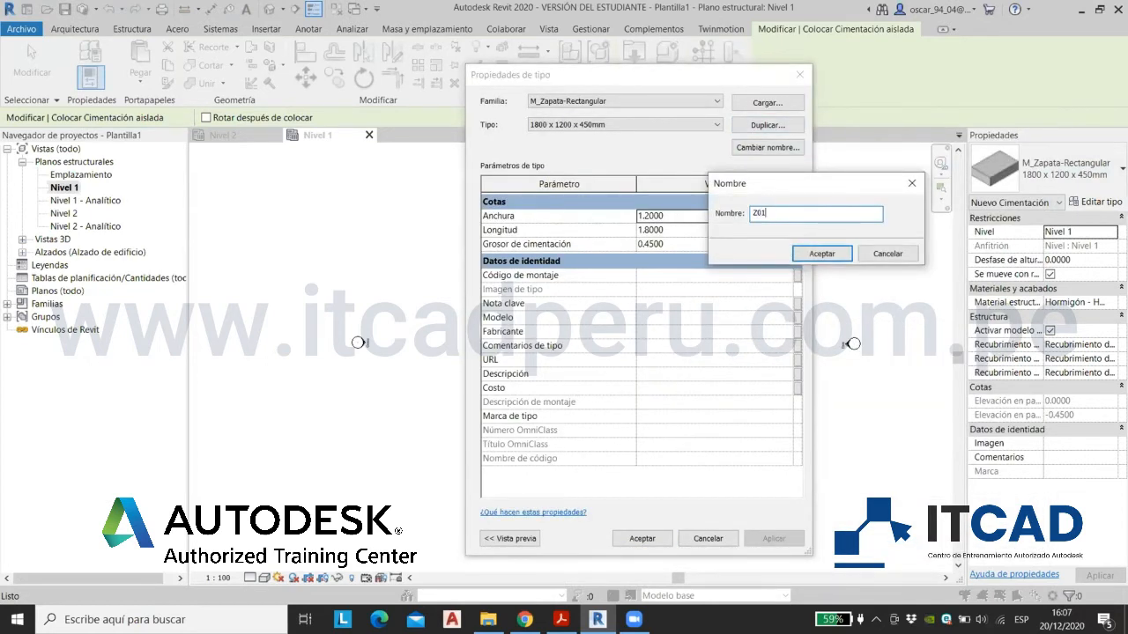
key(Caps_Lock)
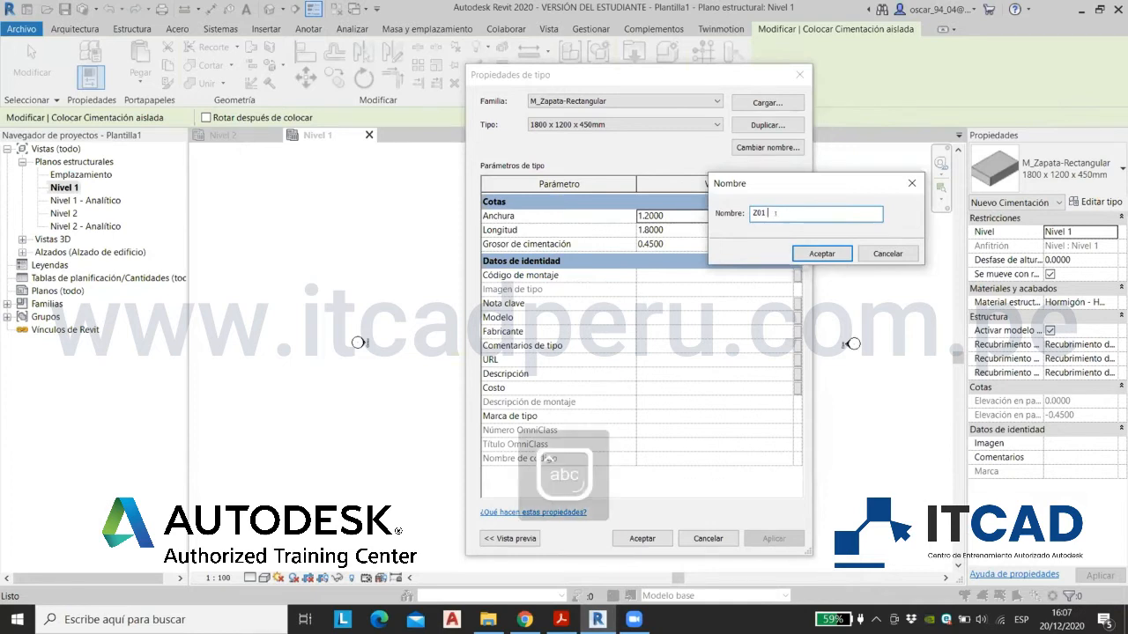
text(/)
key(BackSpace)
text((1.00x1.00x0.60))
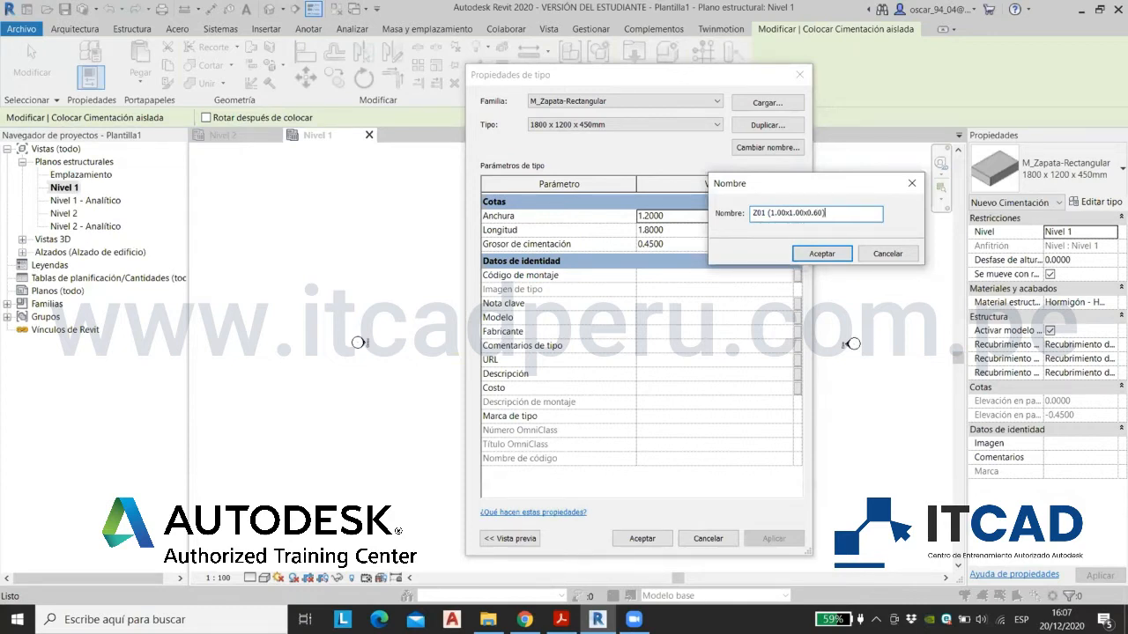
key(Return)
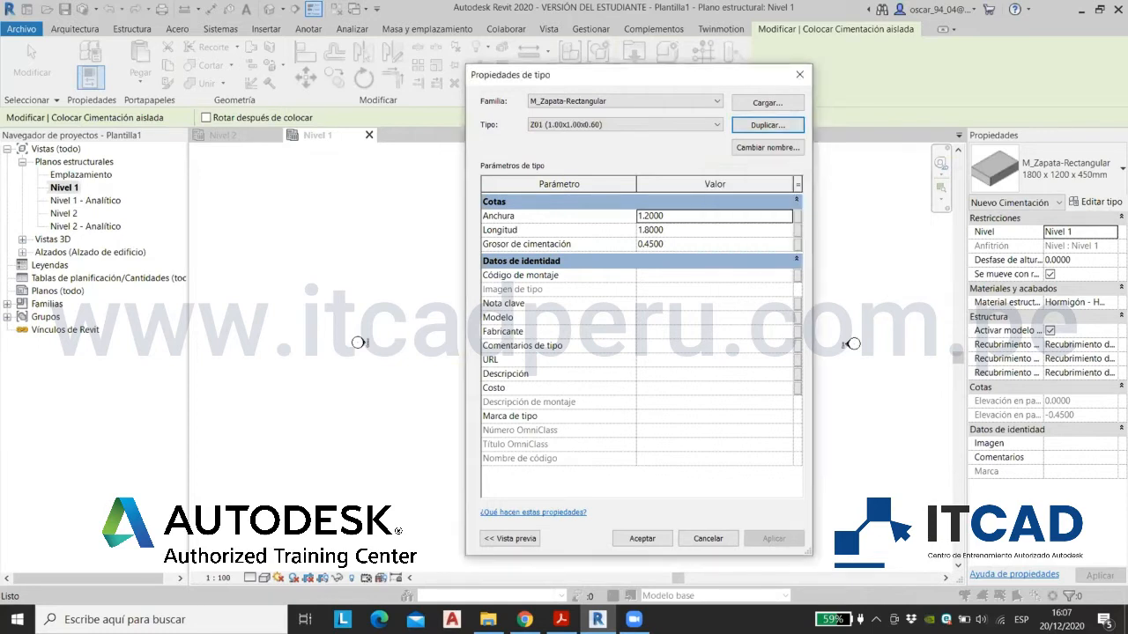
Step: Set the Z01 footing type's width and length to 1 m and its foundation thickness to 0.6 m, and accept
click(698, 216)
text(1)
click(697, 229)
text(1)
click(691, 242)
text(0.6)
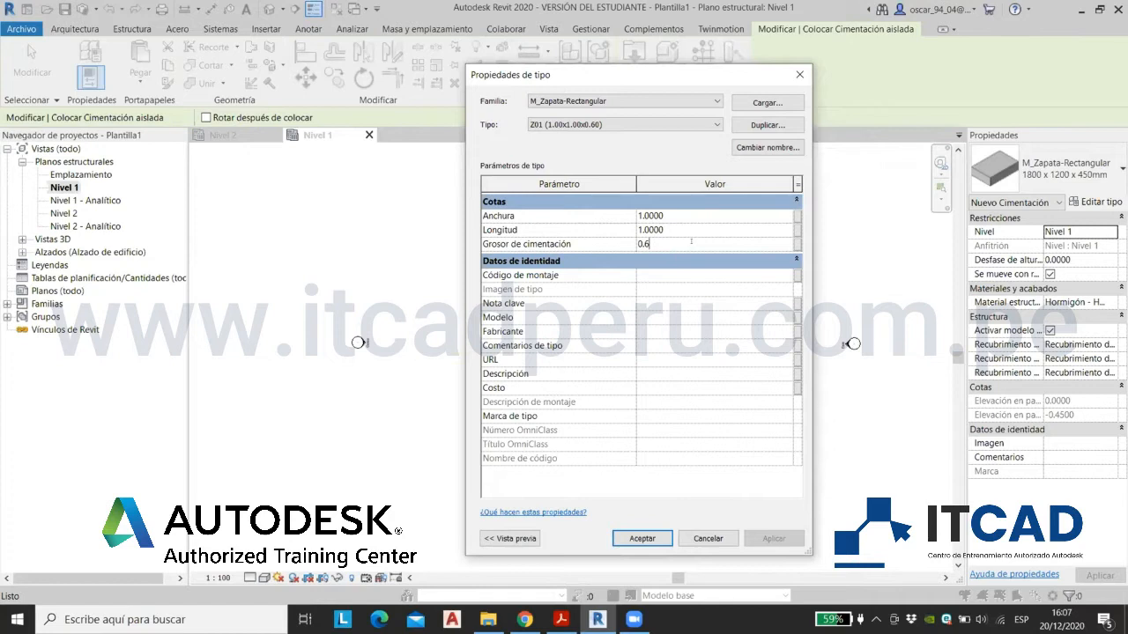
click(642, 538)
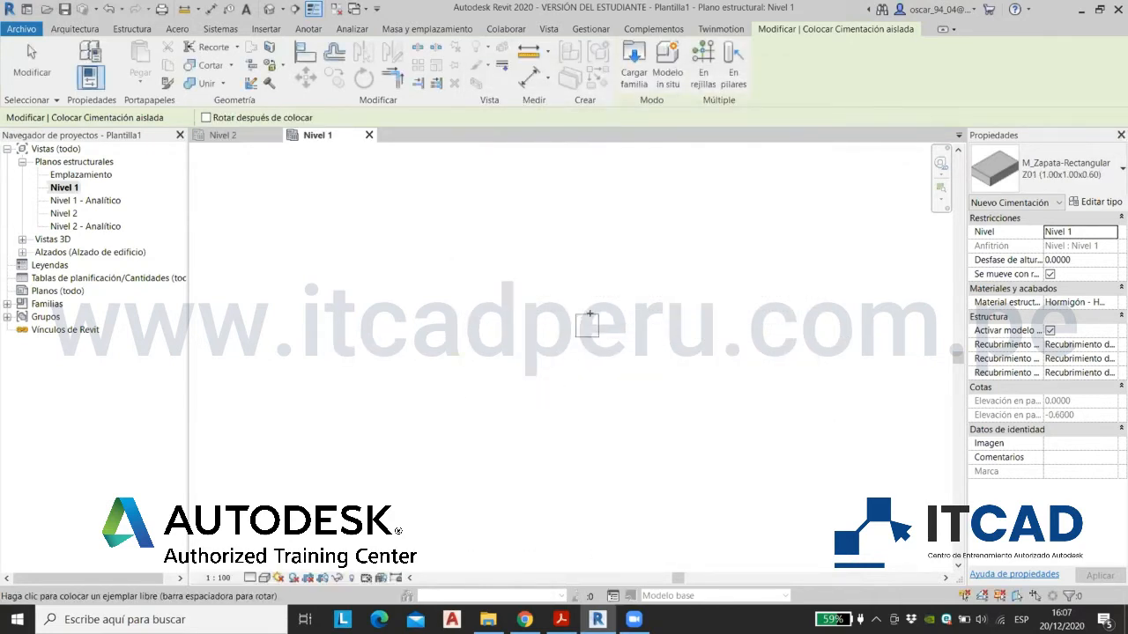
Step: Place one Z01 footing in the middle of the Nivel 1 plan and end the placement
click(498, 348)
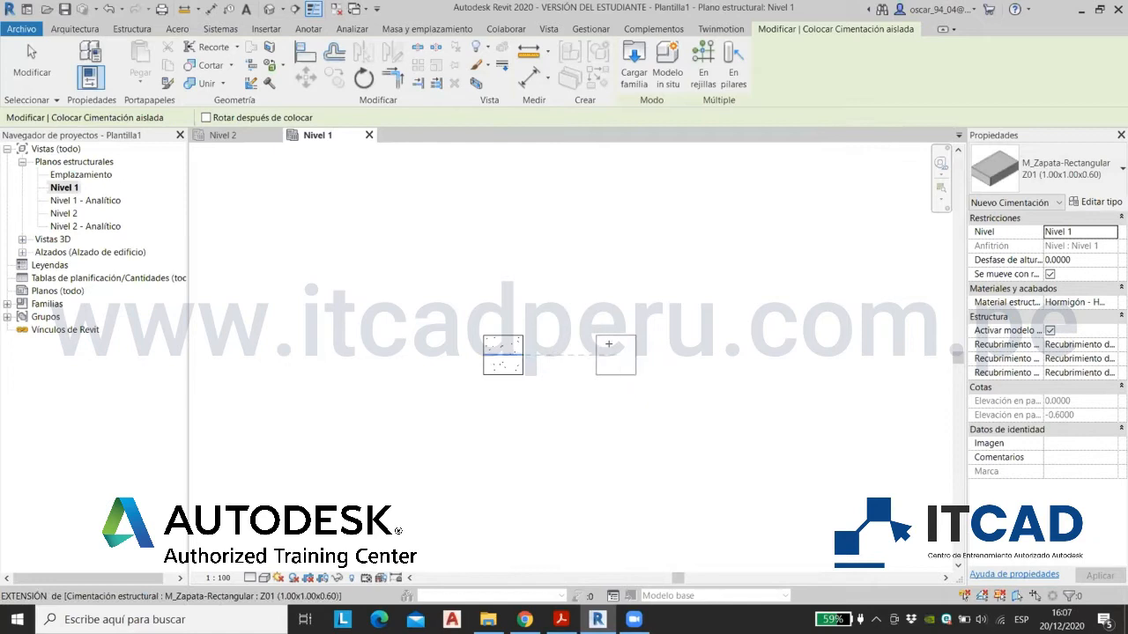
key(Escape)
scroll(612, 352, down, 3)
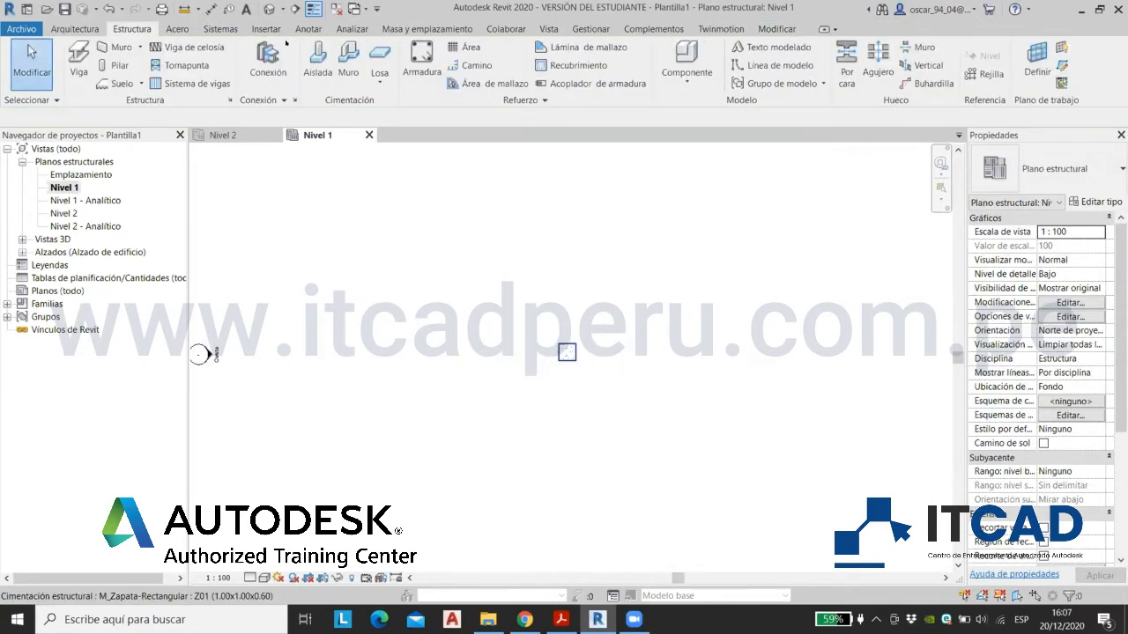
Step: Open the default 3D view and display the footing with Alto detail level and a shaded visual style
click(269, 9)
mouse_move(528, 360)
shift+middle_down()
mouse_move(528, 407)
mouse_move(558, 364)
mouse_move(548, 368)
shift+middle_up()
click(251, 577)
click(275, 564)
click(264, 578)
click(293, 533)
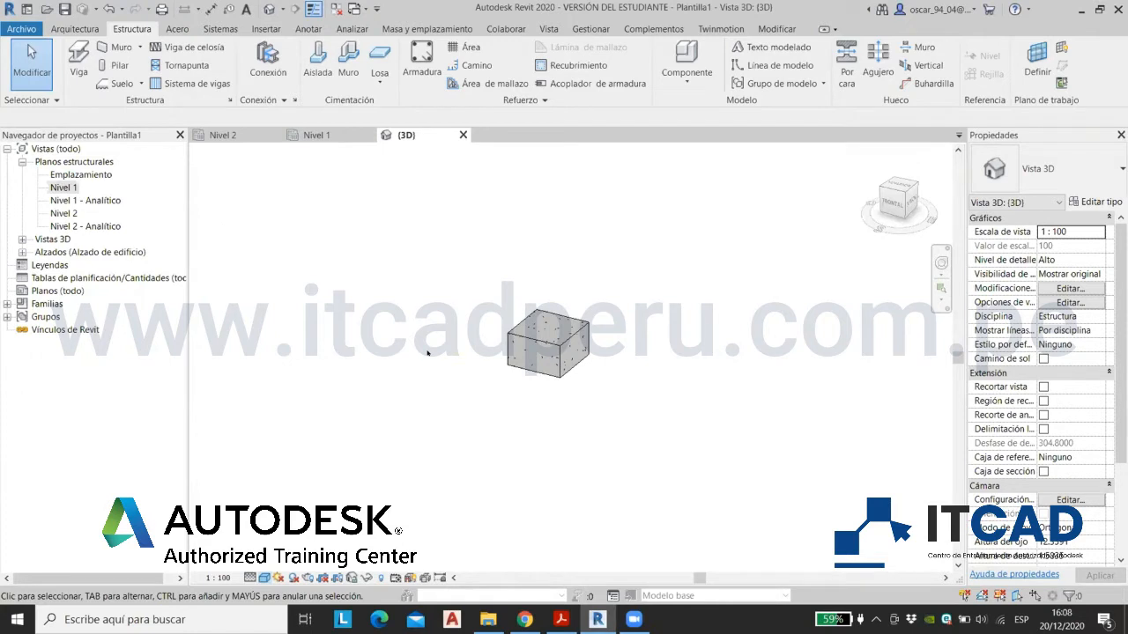
scroll(427, 352, down, 2)
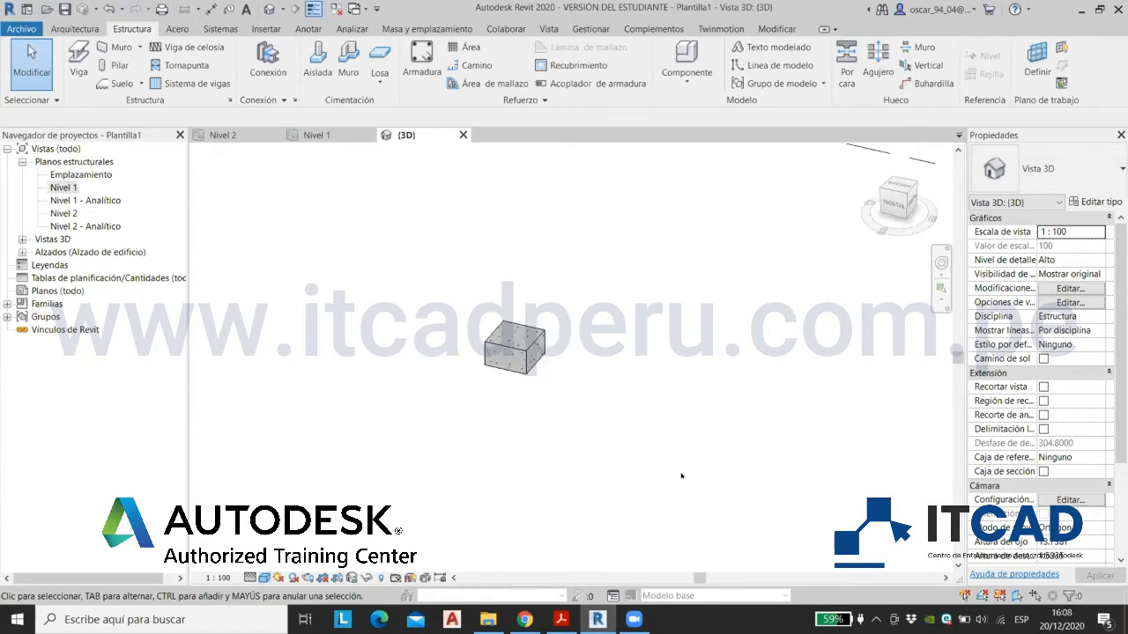
Step: Switch to Acrobat Reader to review the isolated footing's formwork photo and dimension slides, and return to Revit
click(560, 619)
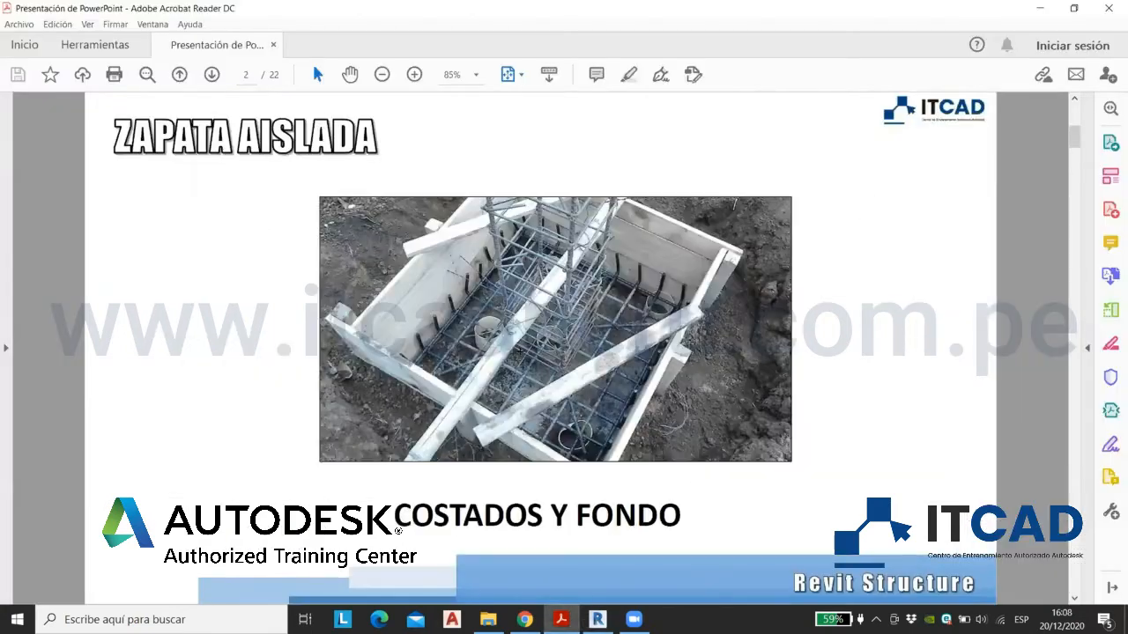
scroll(512, 333, down, 2)
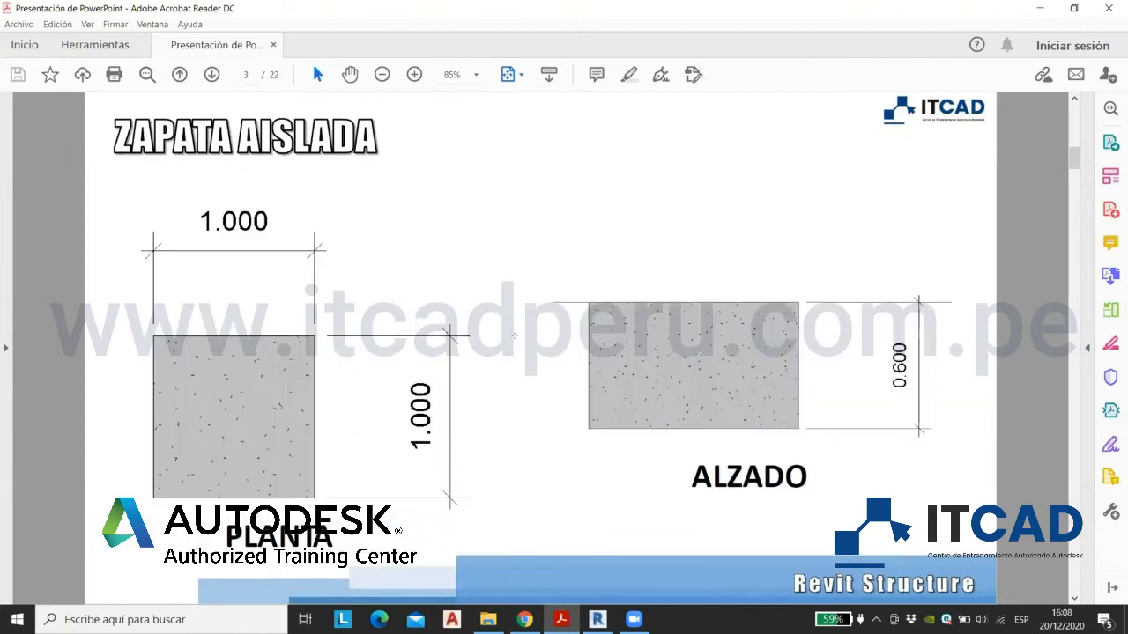
scroll(512, 333, up, 2)
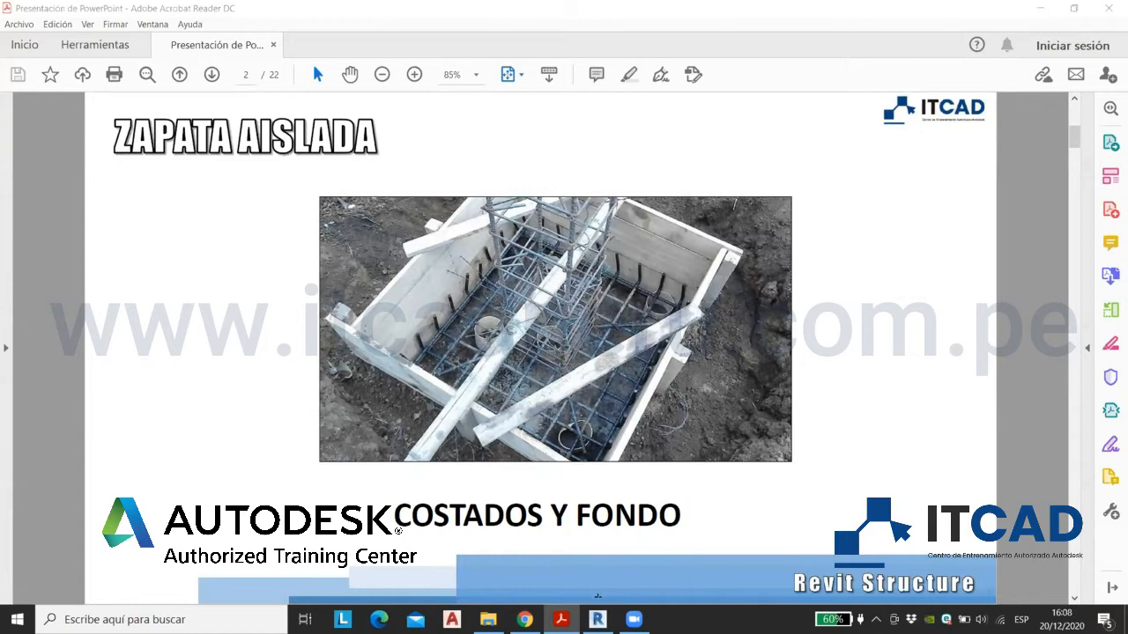
key(alt+Tab)
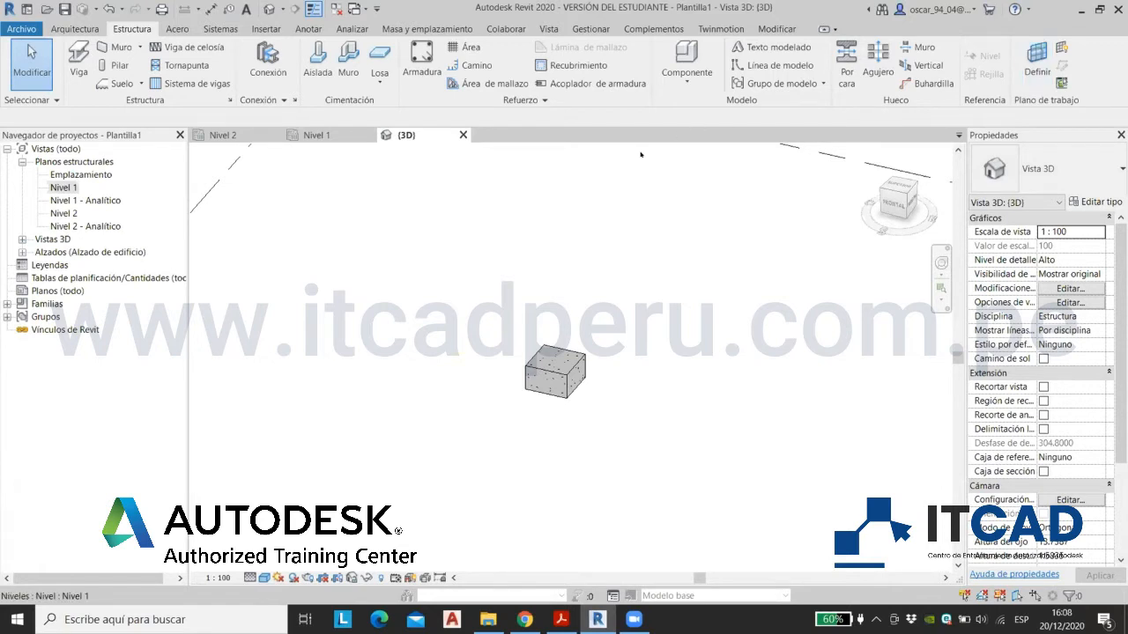
click(592, 29)
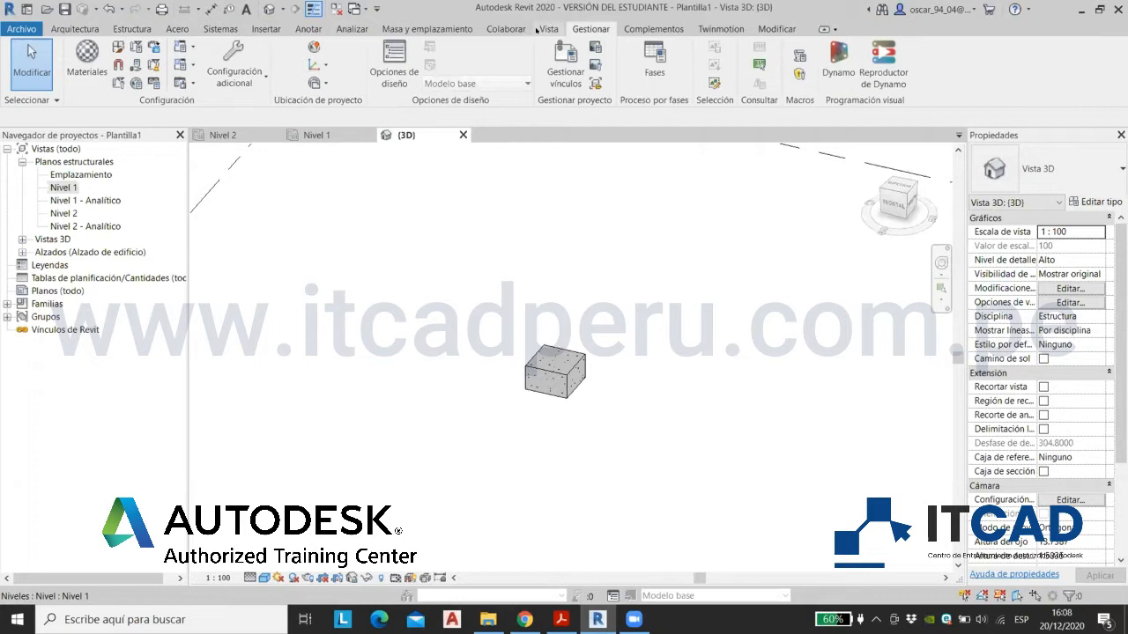
click(542, 29)
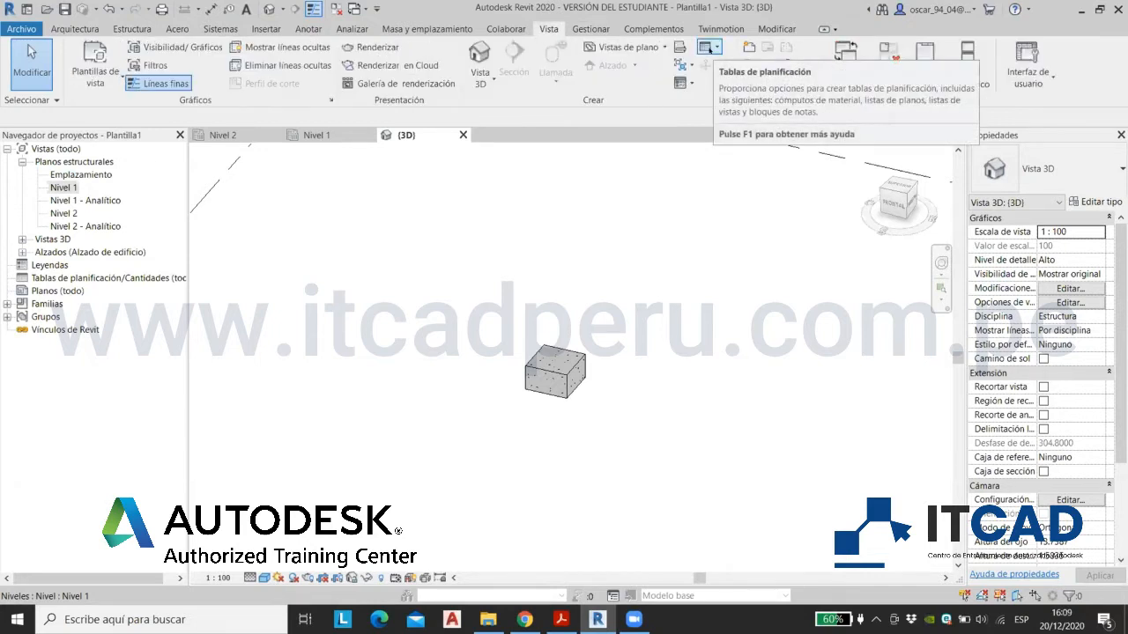
click(710, 48)
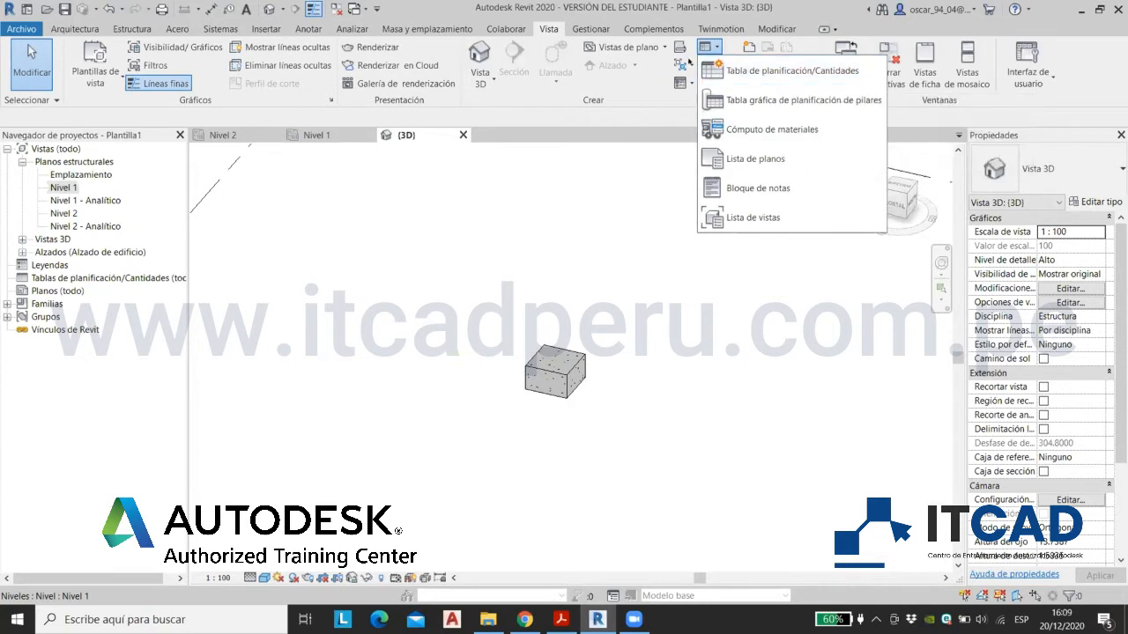
click(773, 70)
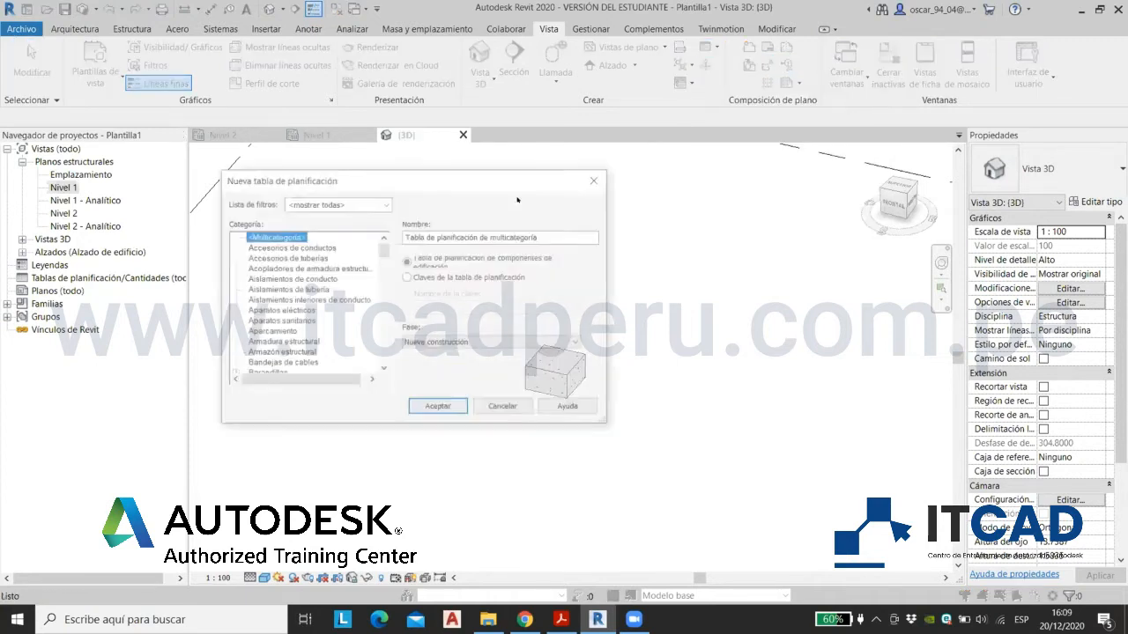
drag(412, 182, 408, 172)
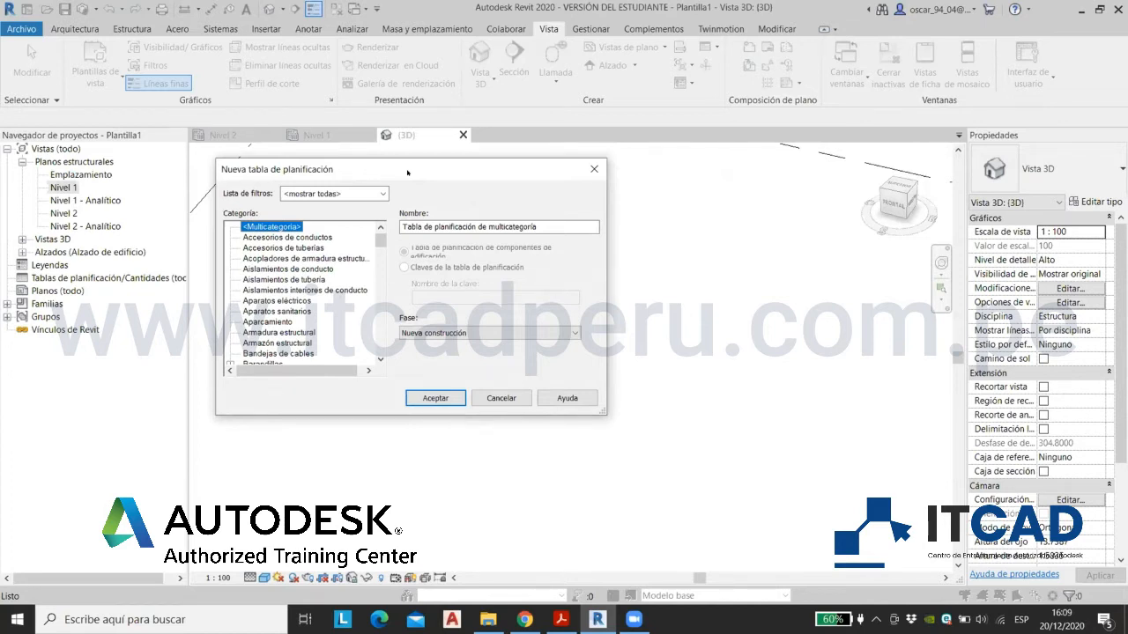
drag(408, 172, 800, 177)
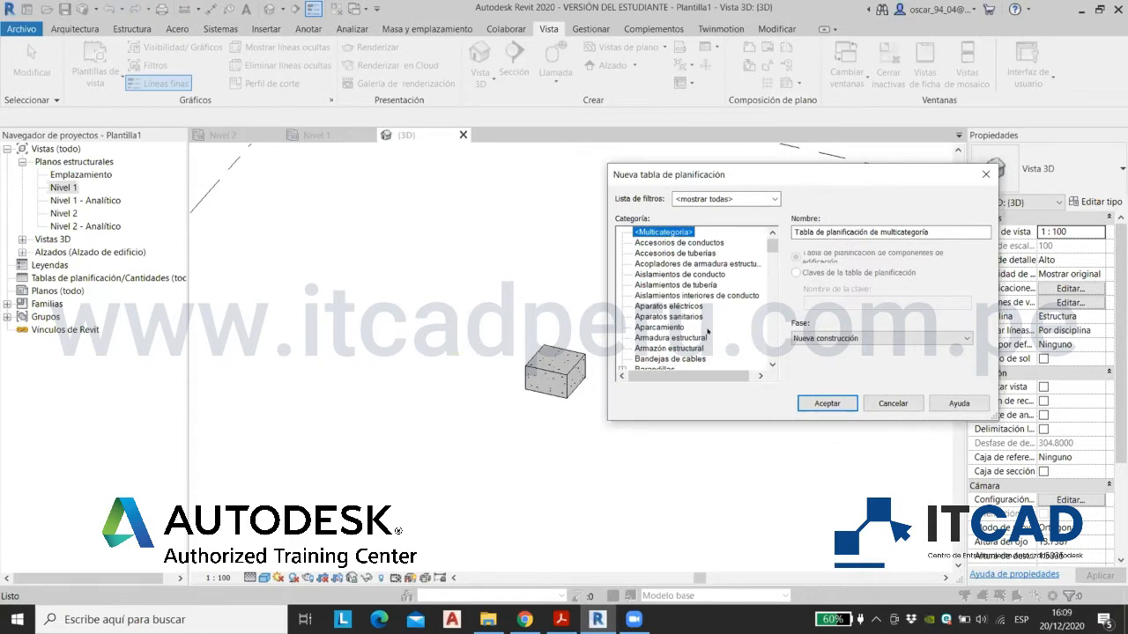
click(827, 403)
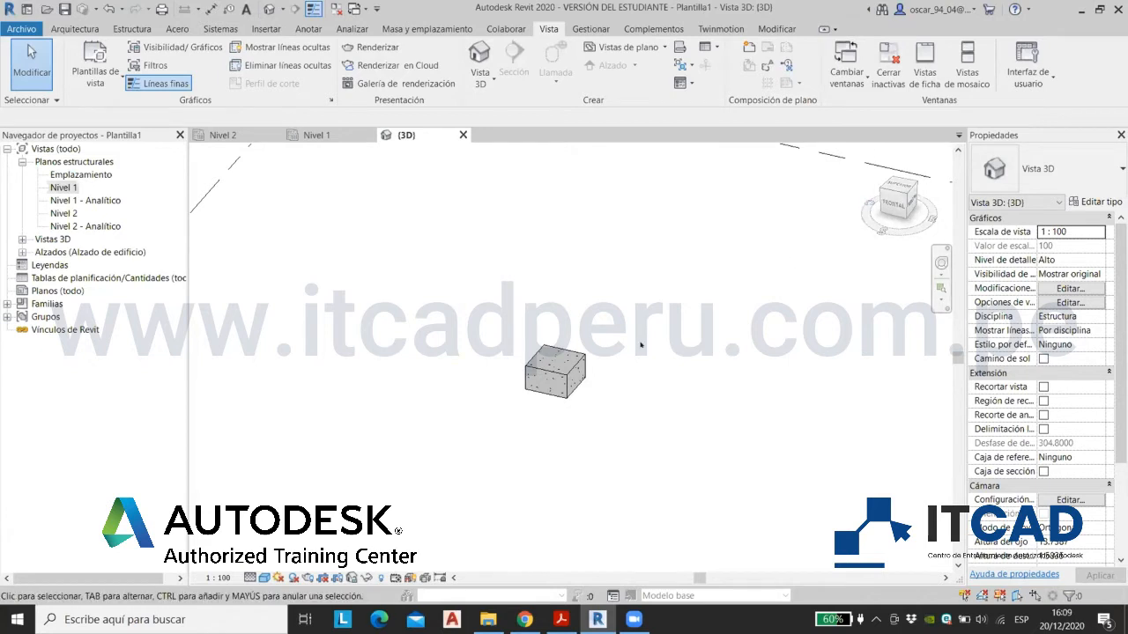
Step: Select the footing in the 3D view to check its category in the properties, and deselect it
click(555, 374)
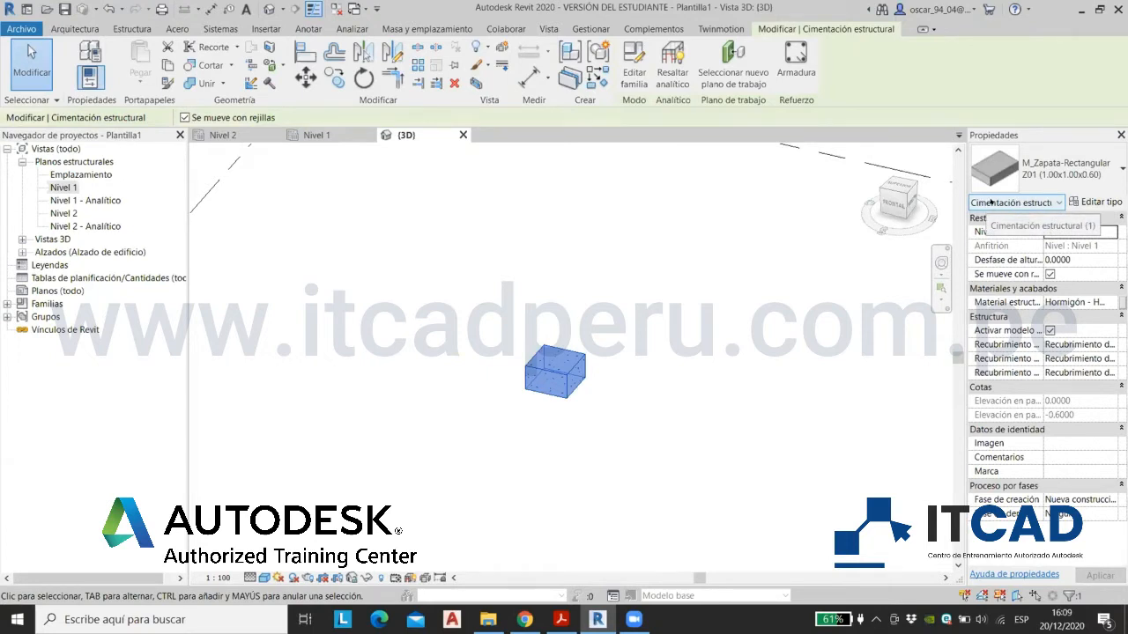
click(695, 258)
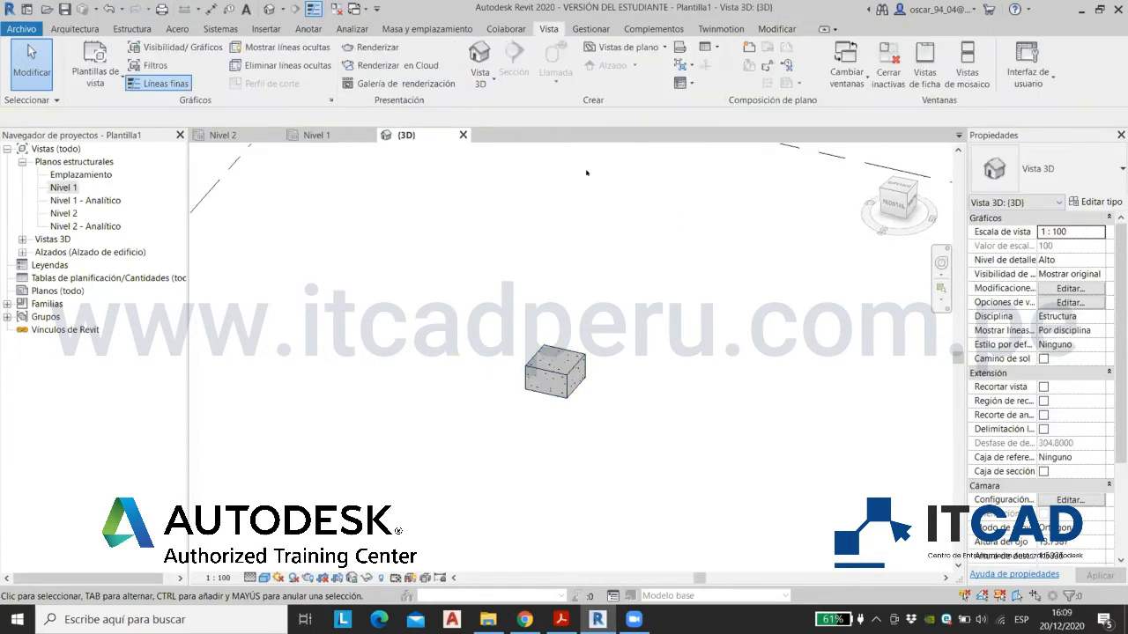
Step: Start a new schedule of quantities for the Cimentación estructural category
click(709, 46)
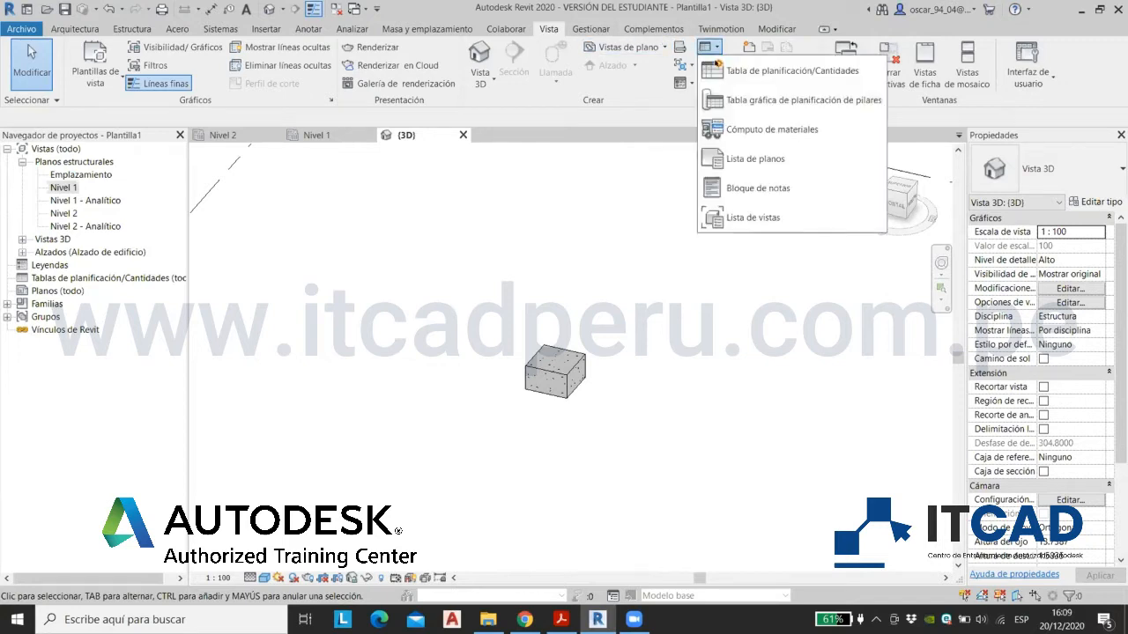
click(744, 72)
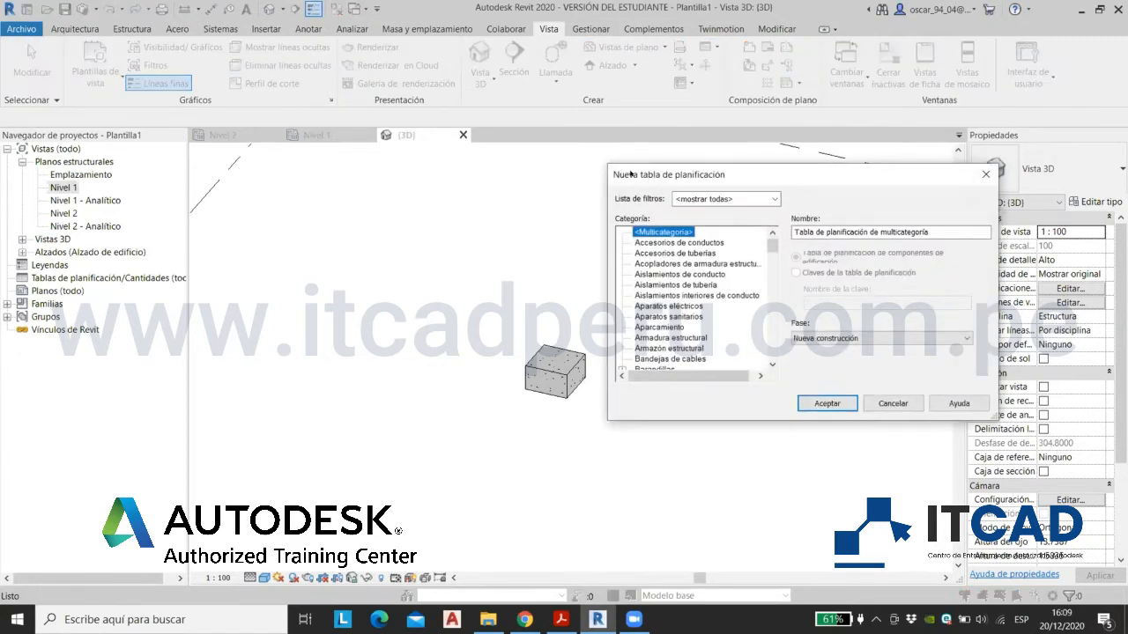
drag(631, 175, 342, 173)
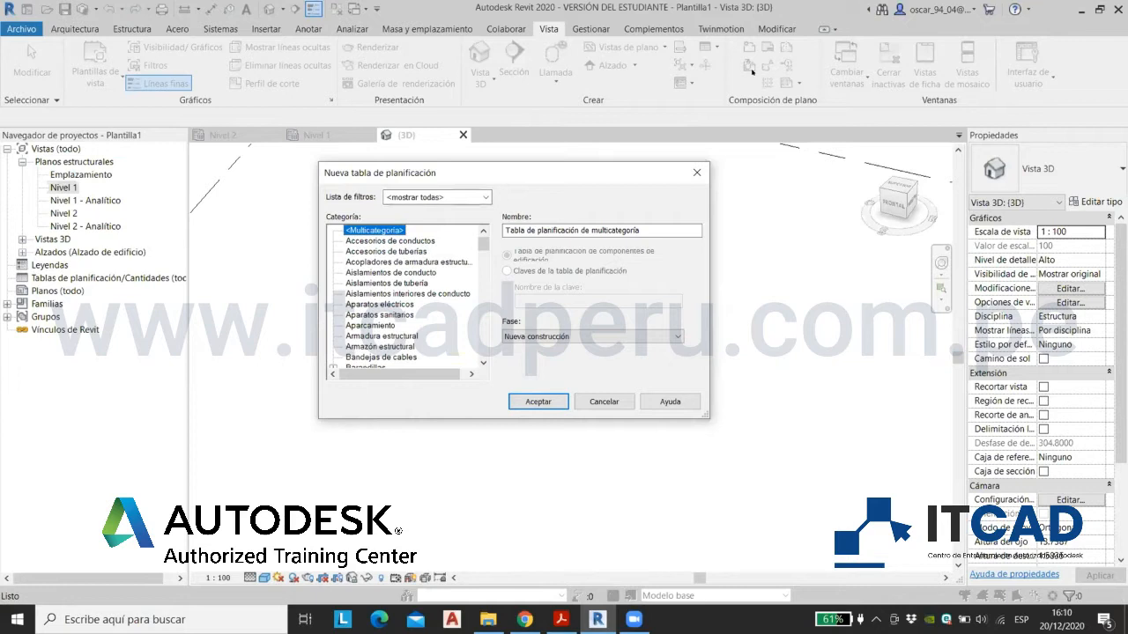
drag(482, 246, 482, 255)
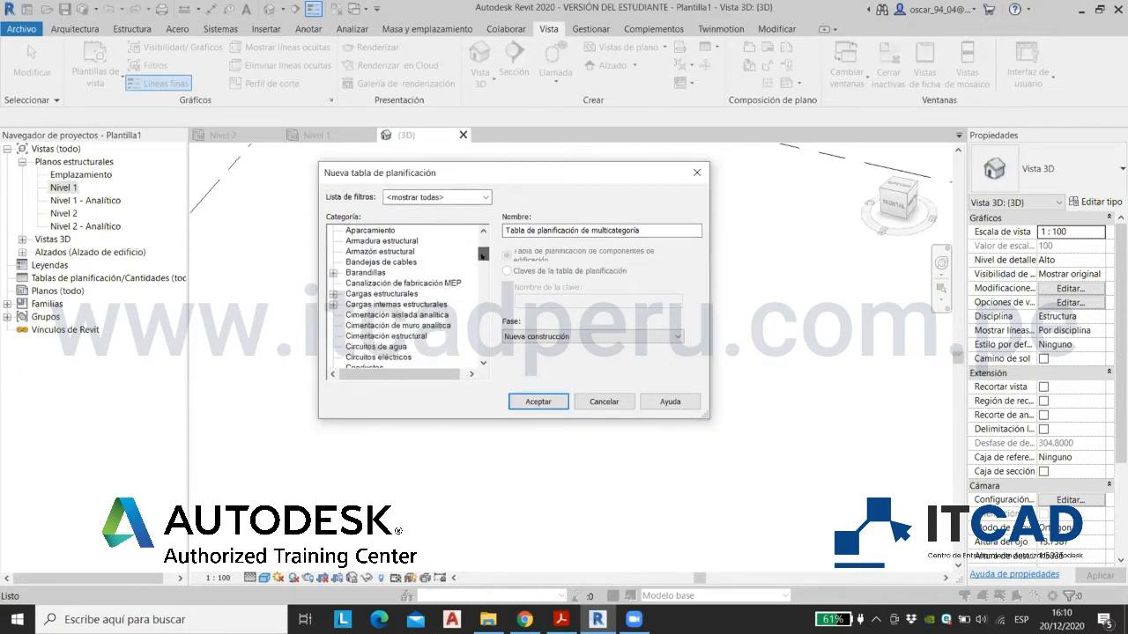
click(386, 336)
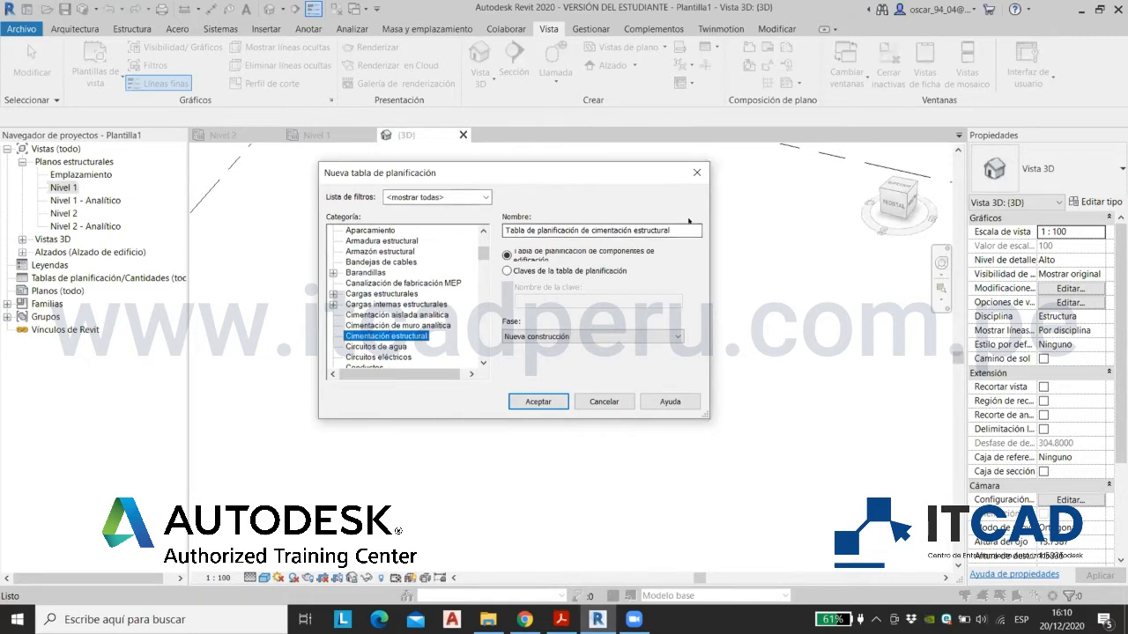
Step: Name the new schedule METRADO DE ZAPATAS and accept it to reach its field settings
key(Tab)
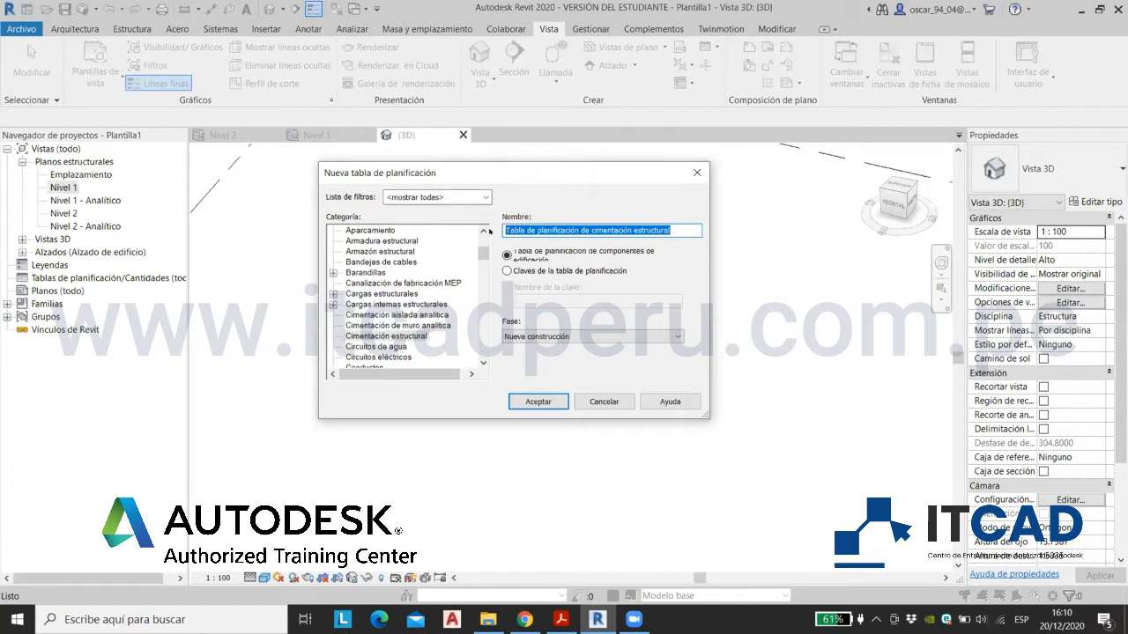
text(metra)
key(BackSpace)
key(BackSpace)
key(BackSpace)
key(BackSpace)
key(BackSpace)
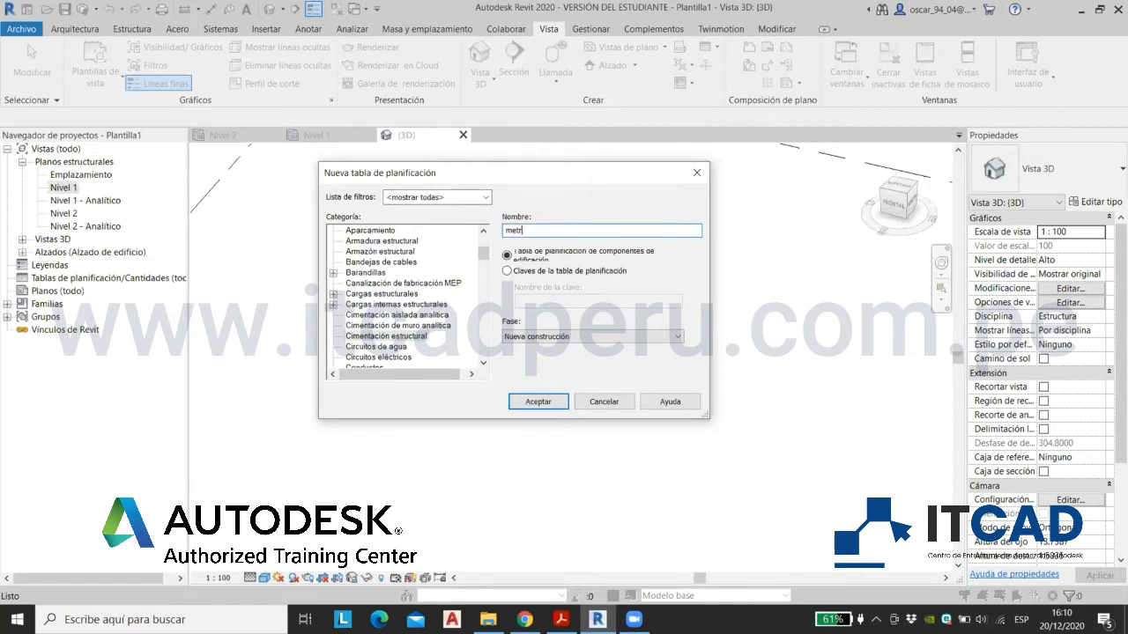
key(Caps_Lock)
text(METRADO )
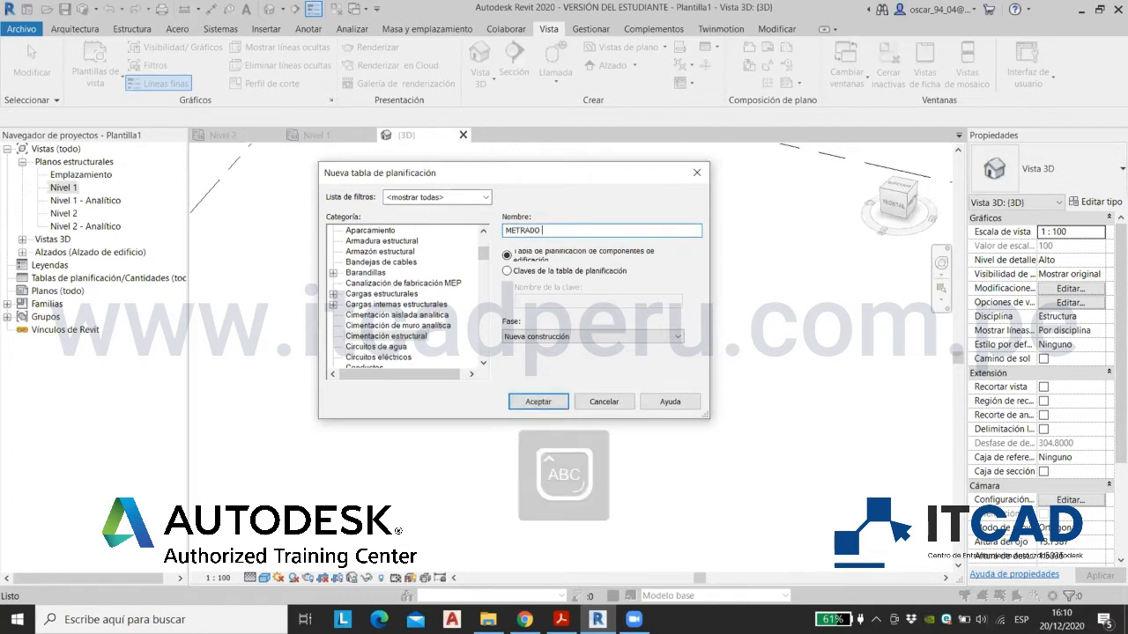
text(DE ZAPATAS)
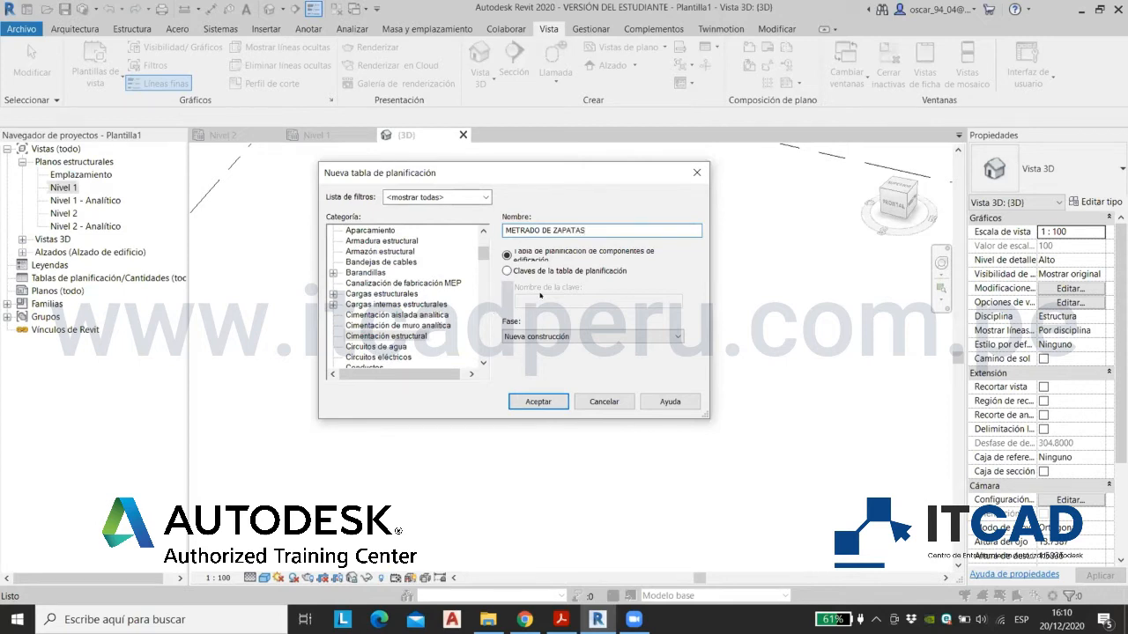
click(539, 397)
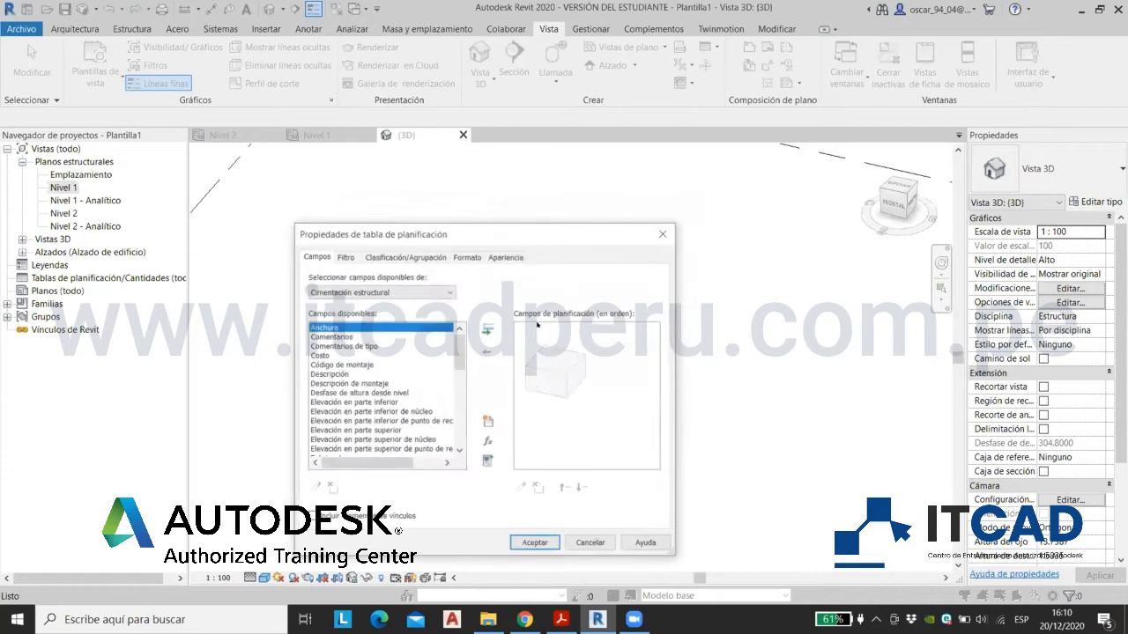
Step: Add the Familia y tipo field to the scheduled fields
drag(489, 229, 414, 166)
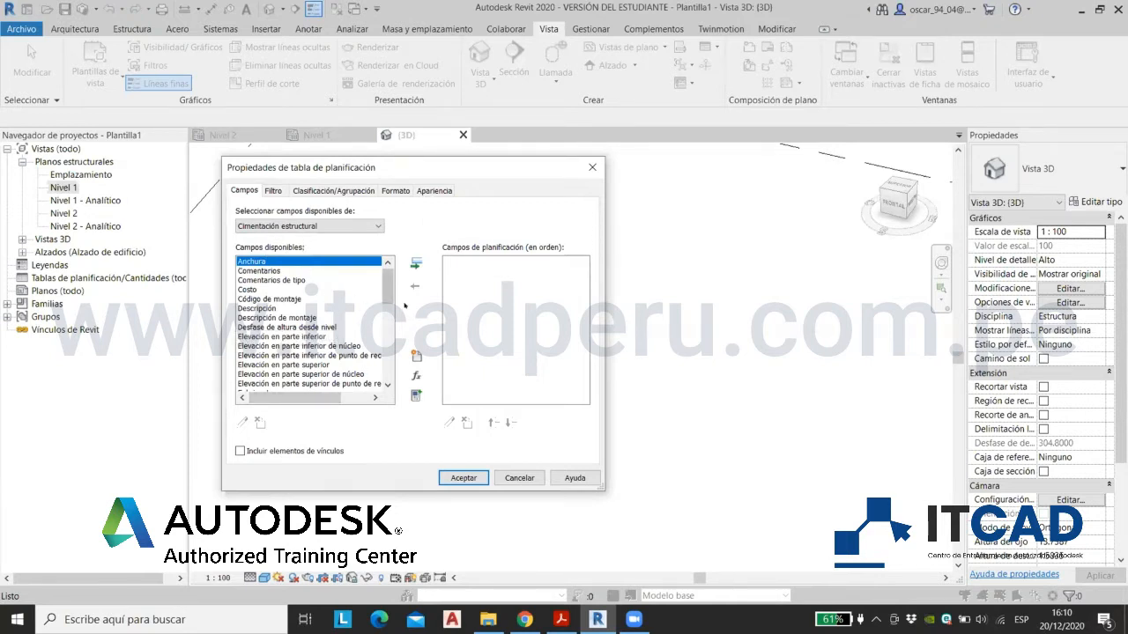
mouse_move(388, 295)
mouse_down()
mouse_move(388, 341)
mouse_move(386, 283)
mouse_up()
drag(442, 167, 413, 182)
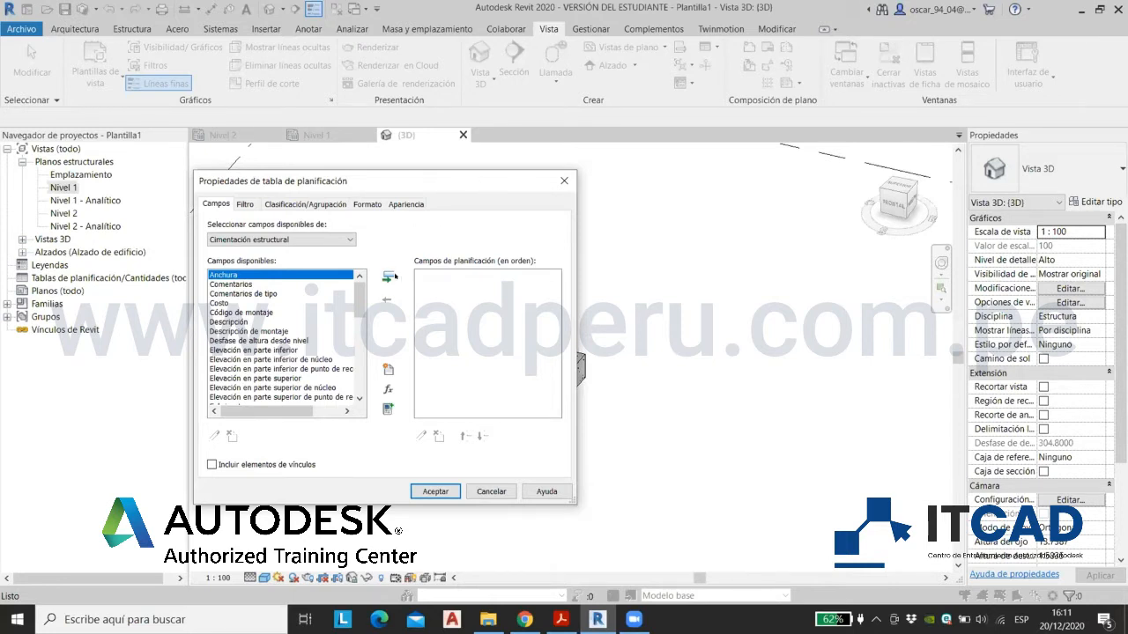
drag(359, 300, 359, 379)
click(216, 332)
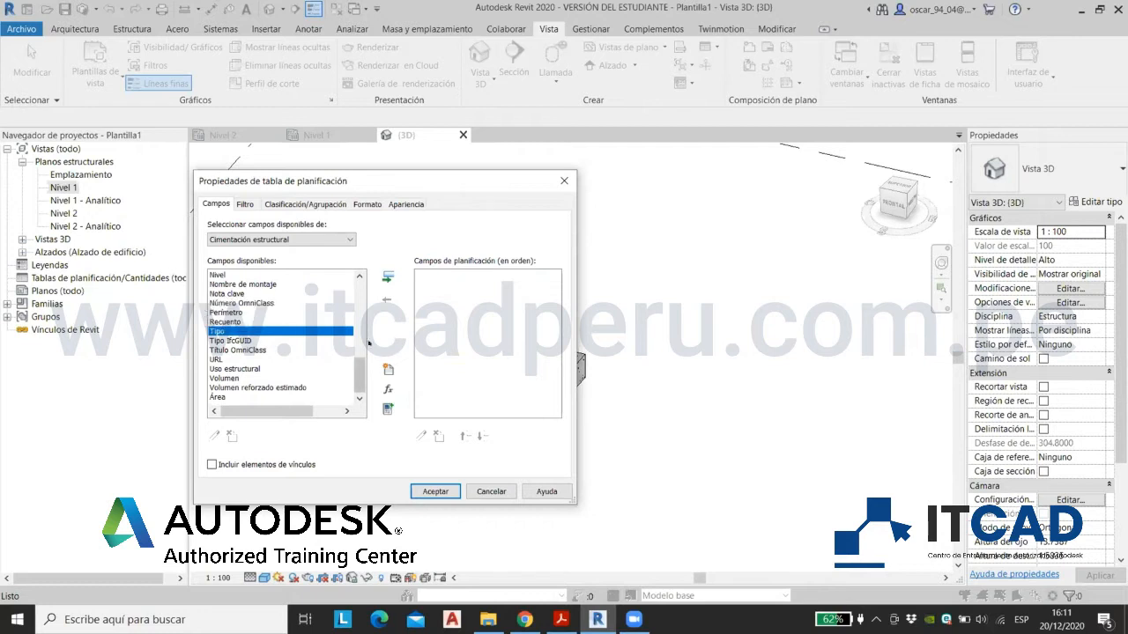
scroll(358, 361, up, 1)
drag(358, 361, 359, 327)
click(222, 331)
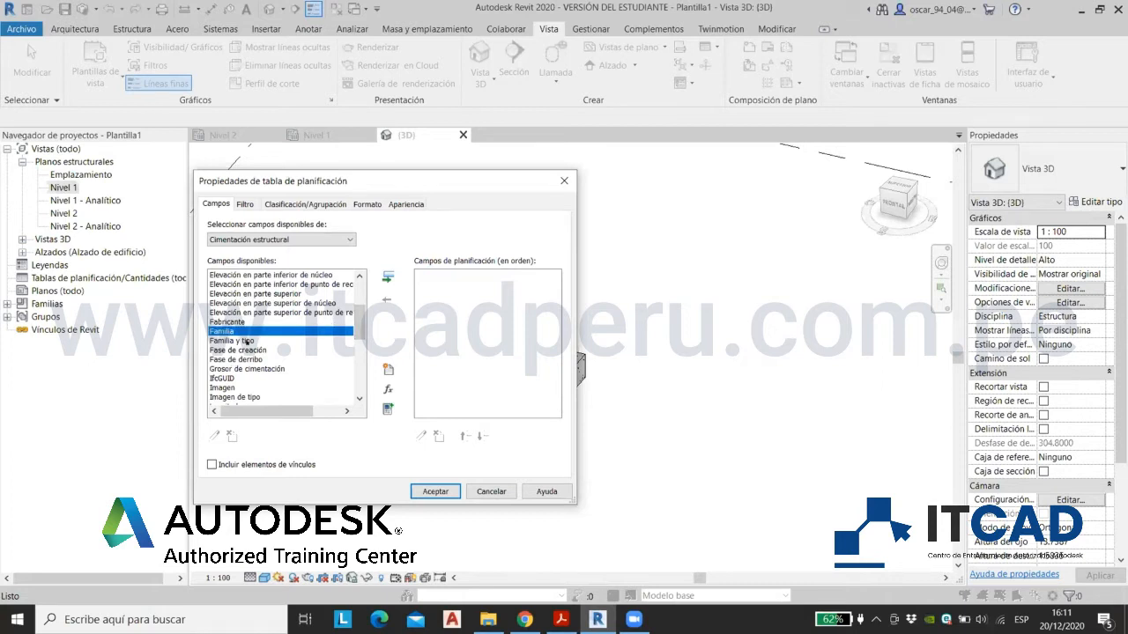
click(247, 341)
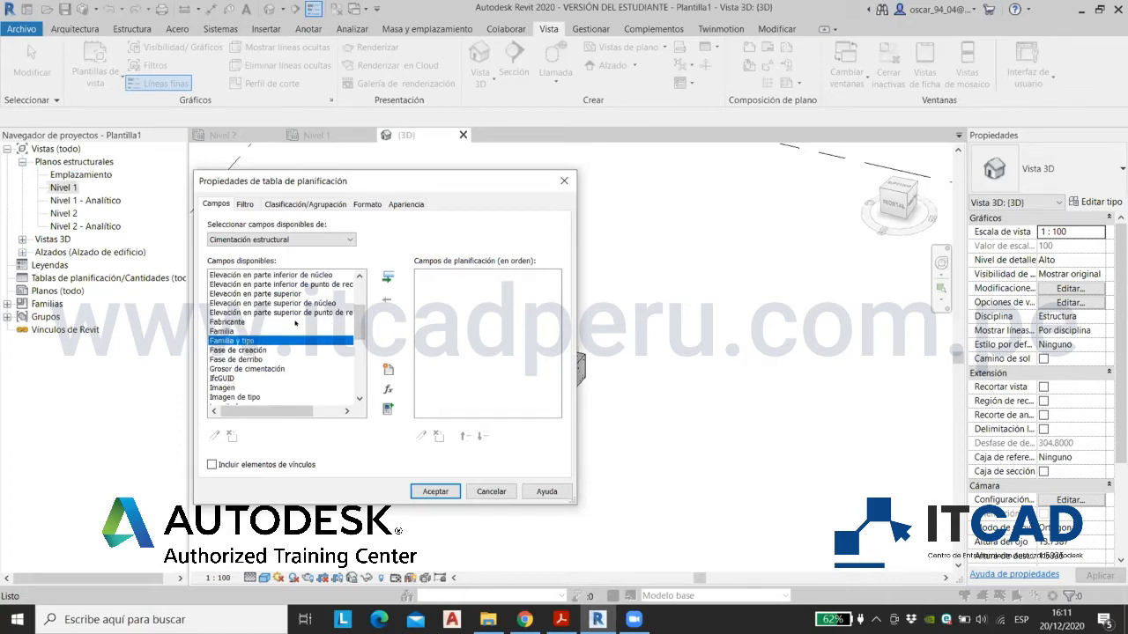
click(386, 277)
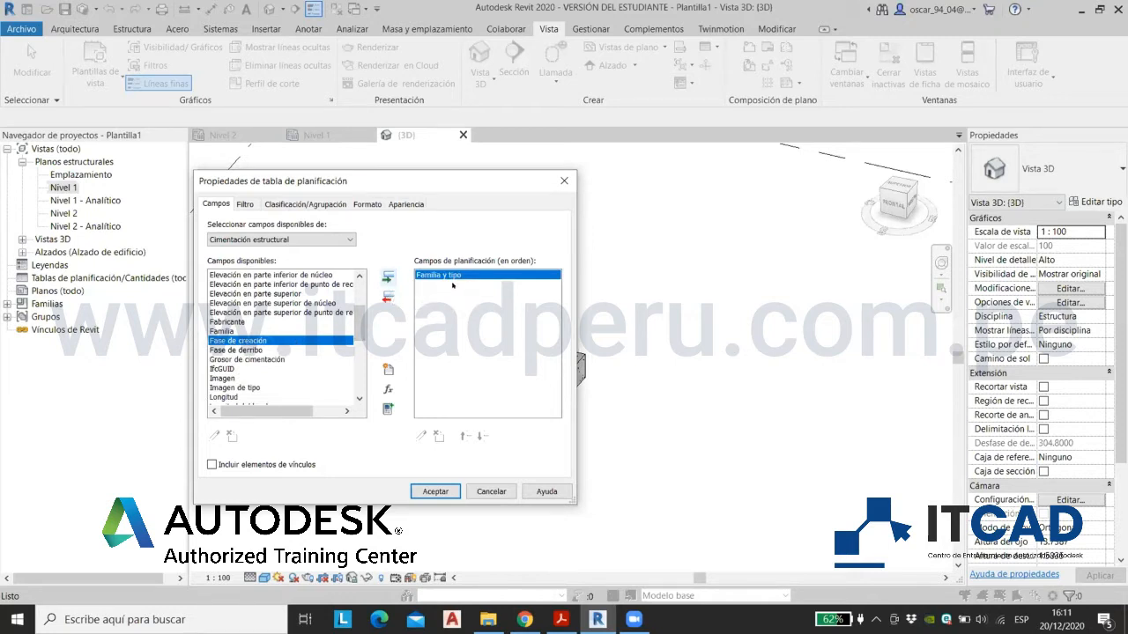
Step: Add the Anchura and Longitud fields to the schedule after Familia y tipo
scroll(358, 285, up, 3)
click(349, 275)
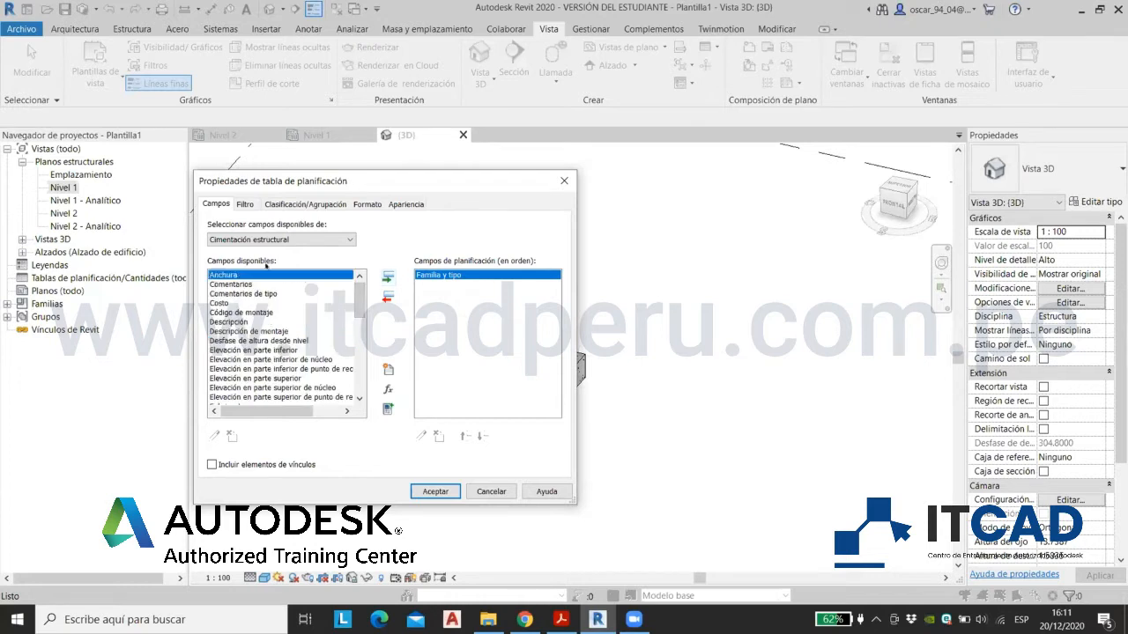
double_click(349, 275)
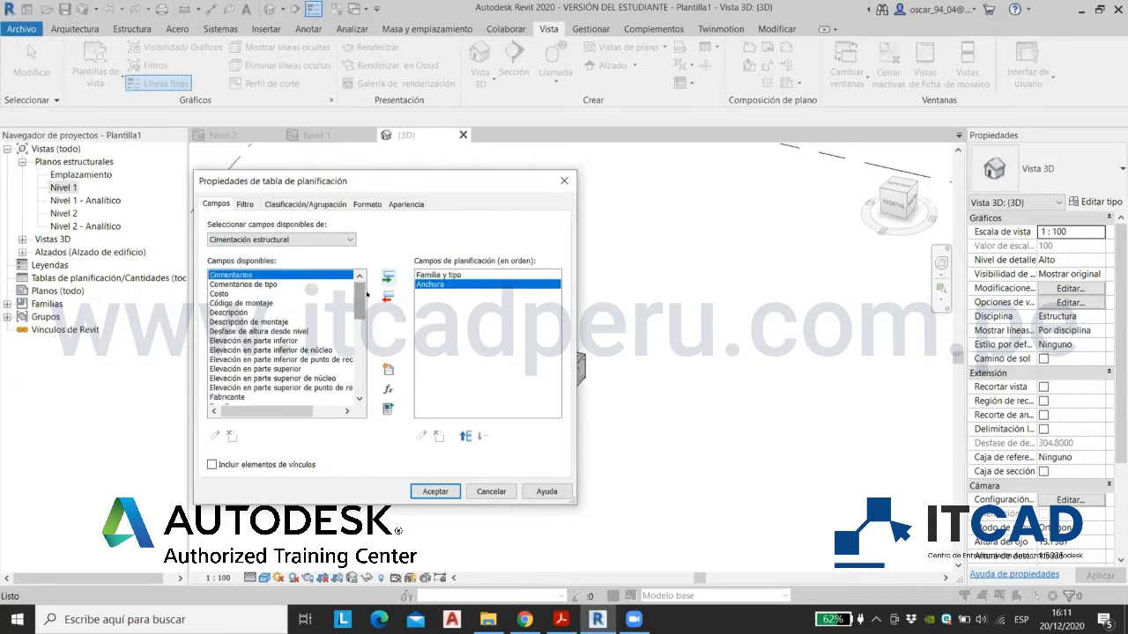
scroll(249, 315, down, 6)
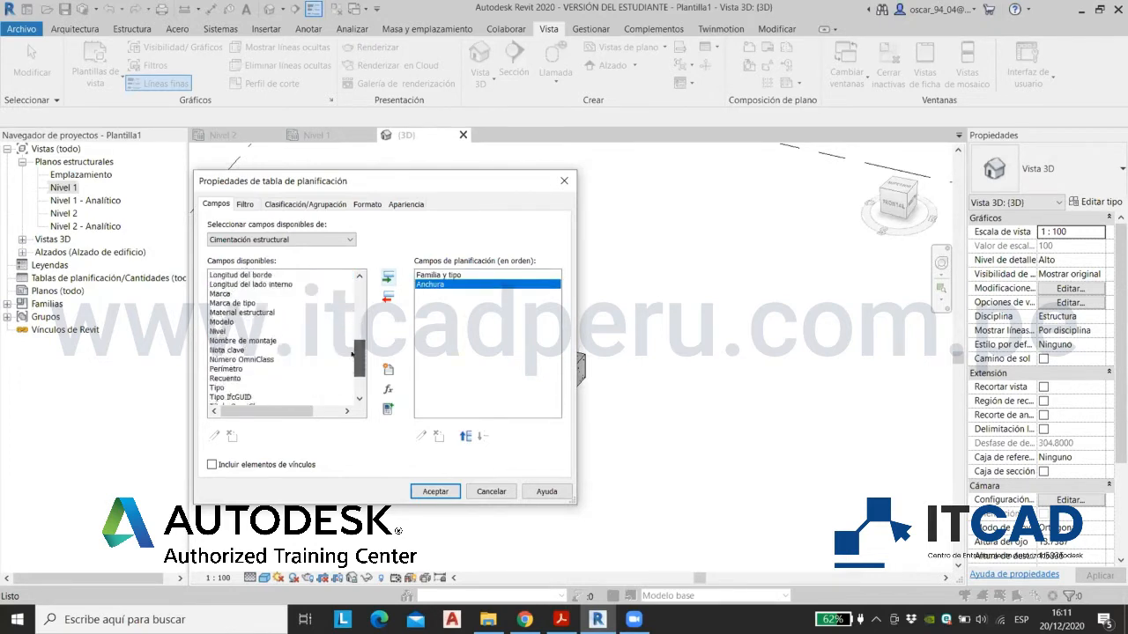
click(233, 303)
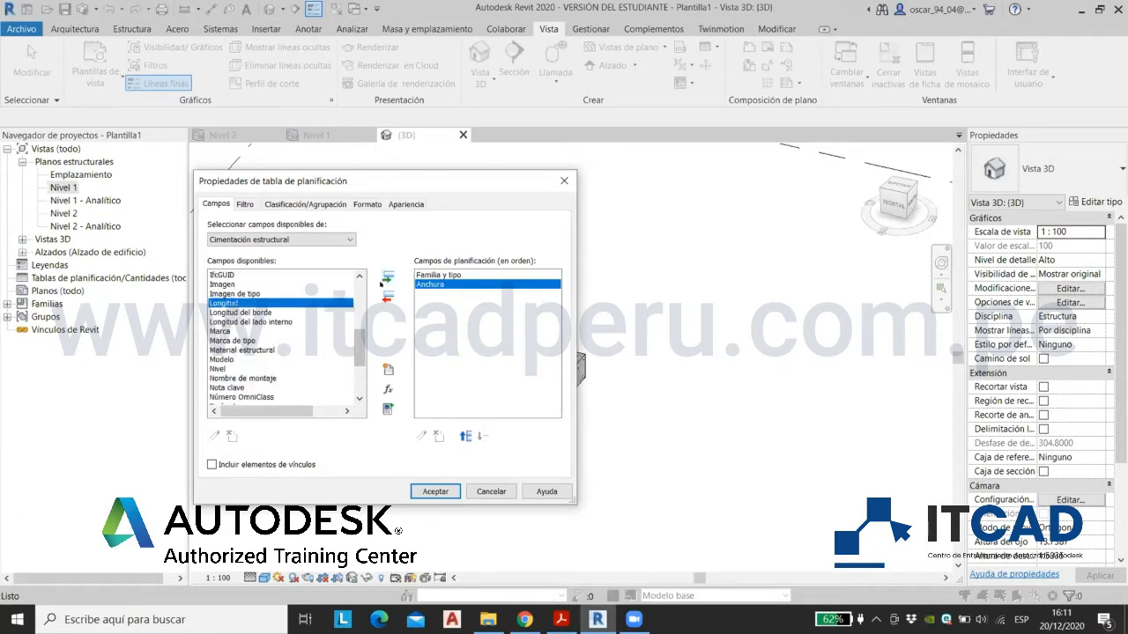
click(388, 278)
Step: Add the Grosor de cimentación and Volumen fields to the schedule
drag(358, 344, 359, 328)
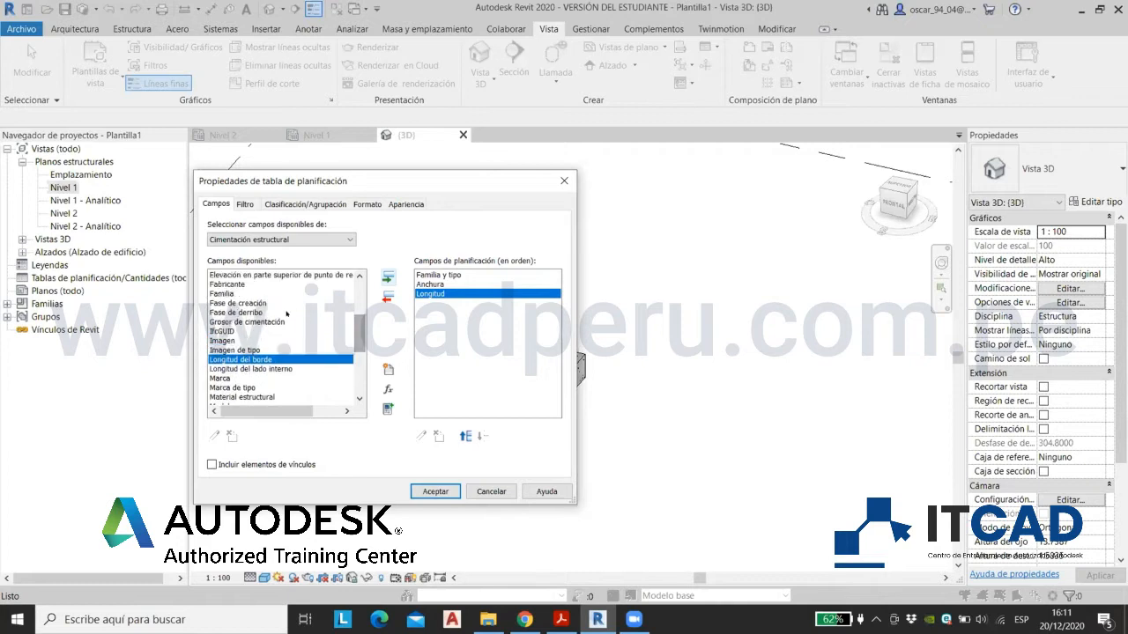
click(286, 321)
click(387, 277)
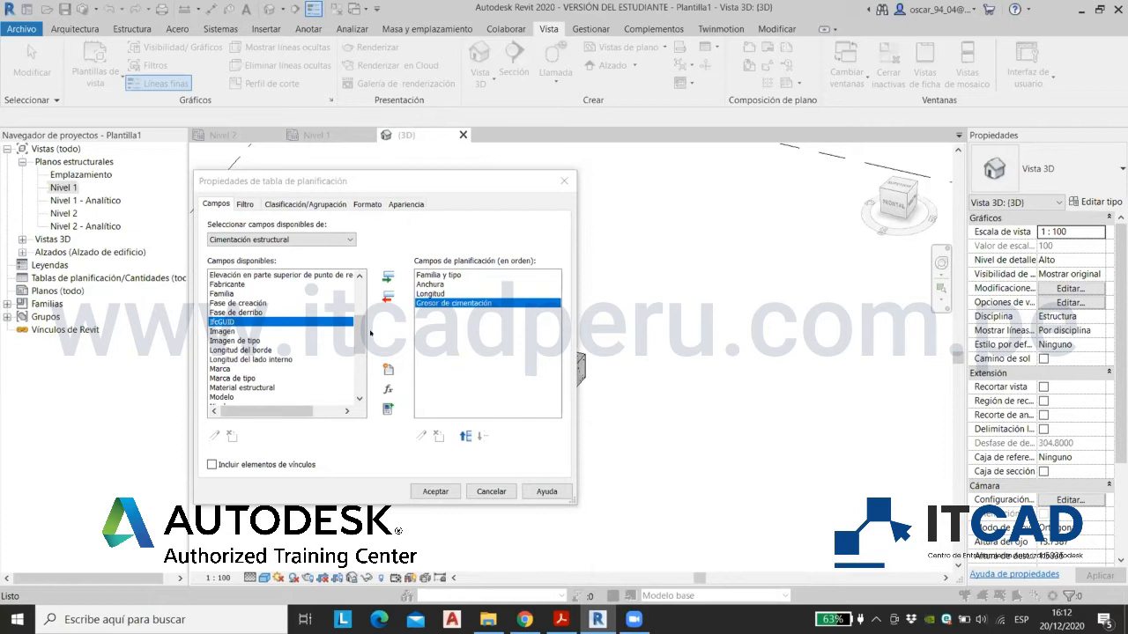
drag(359, 334, 359, 374)
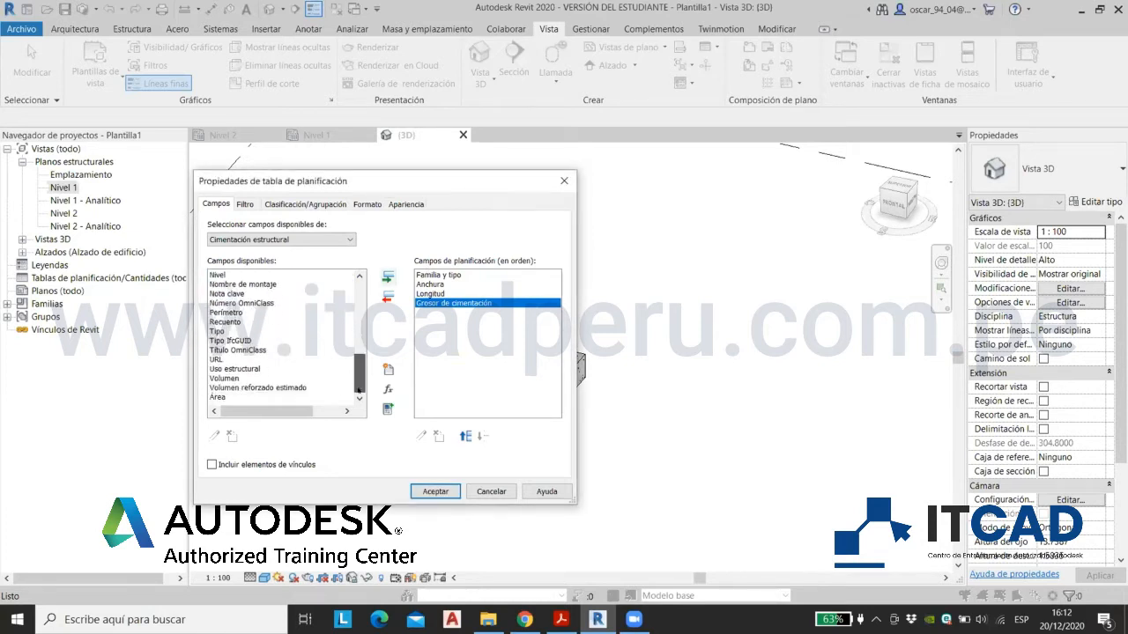
click(236, 376)
click(384, 277)
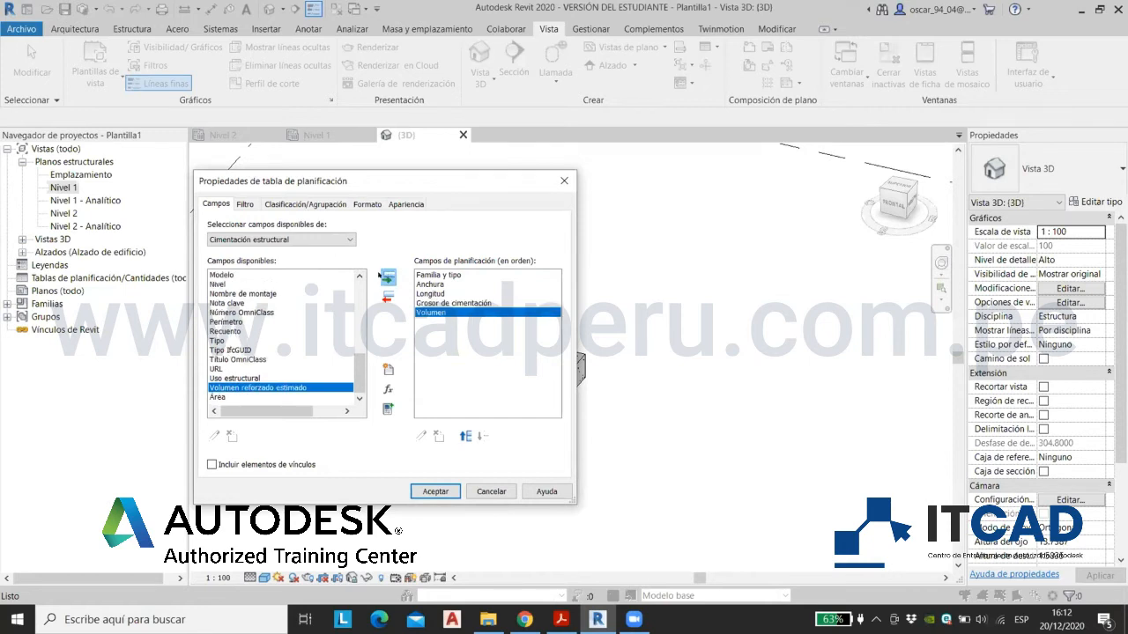
Step: Add the Área field to the scheduled fields after Volumen
drag(359, 375, 359, 291)
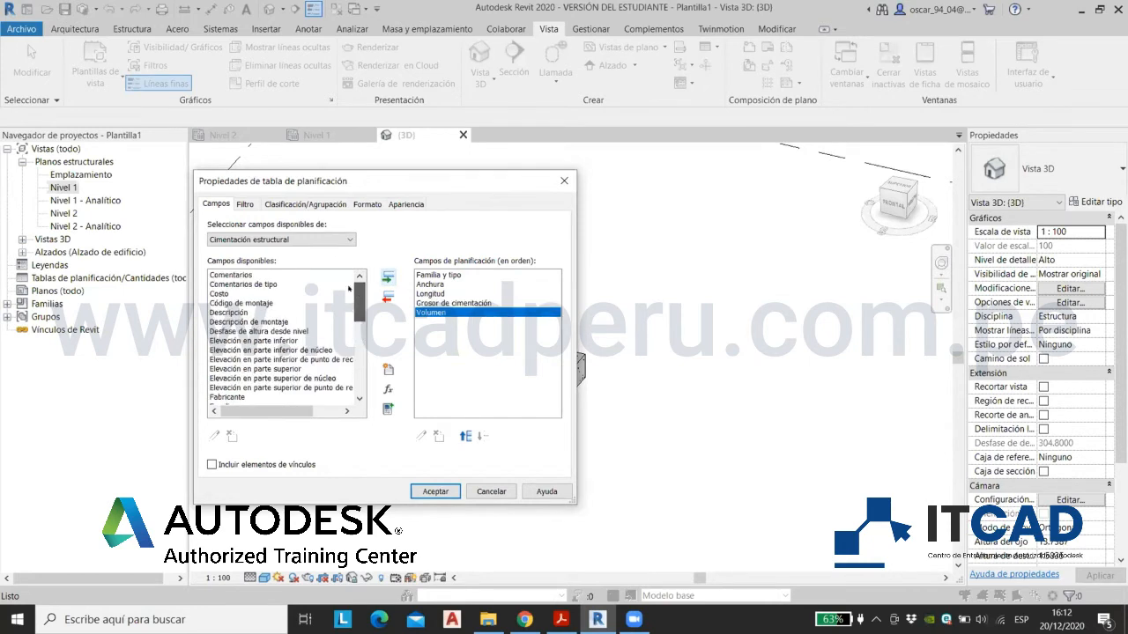
scroll(248, 312, down, 8)
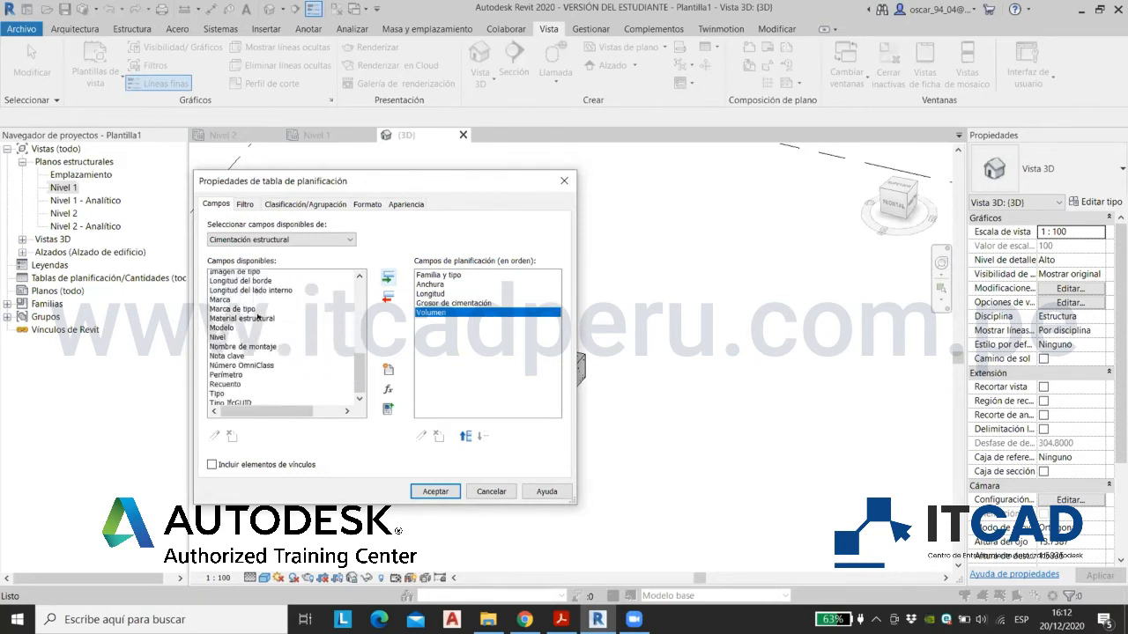
click(238, 388)
key(Down)
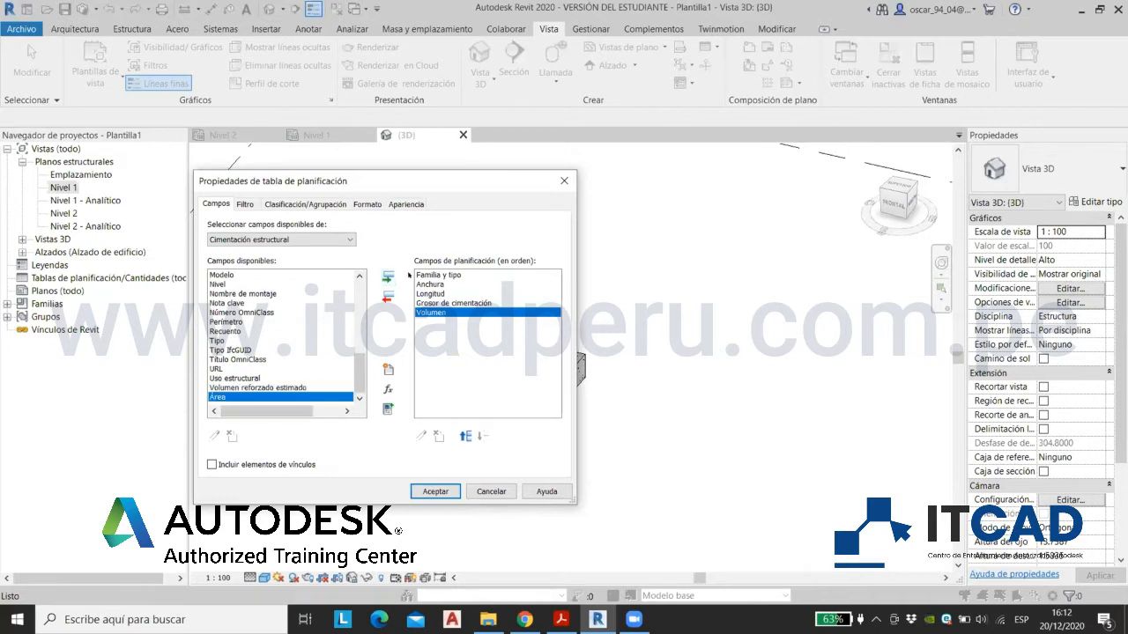
click(387, 277)
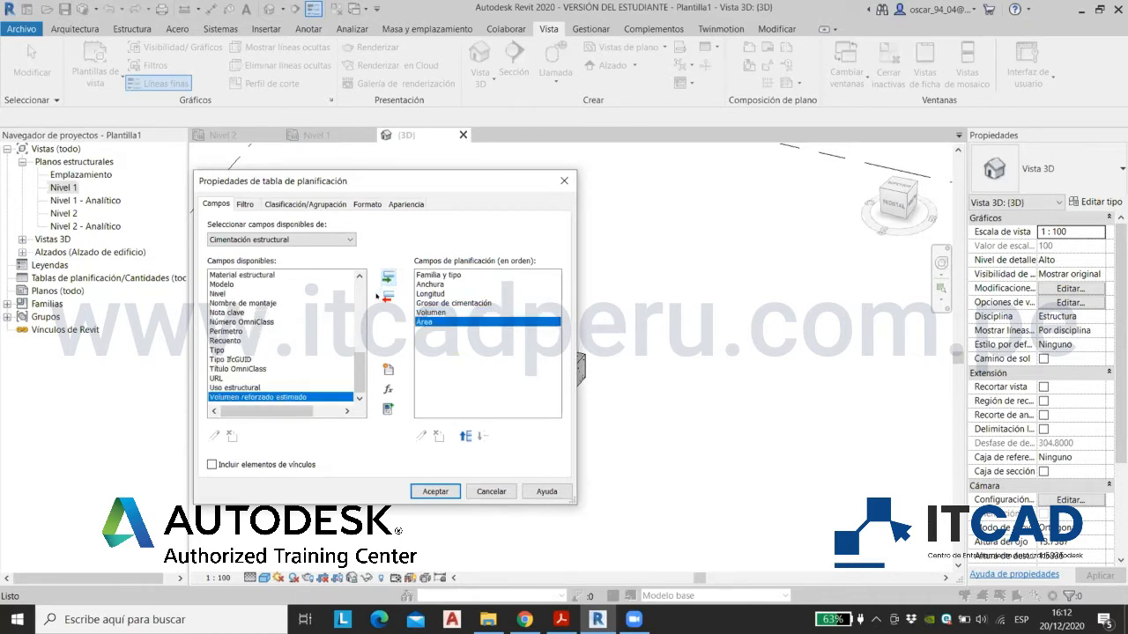
Step: Add the Perímetro field as the last scheduled field
scroll(361, 313, up, 3)
scroll(361, 313, down, 3)
click(268, 332)
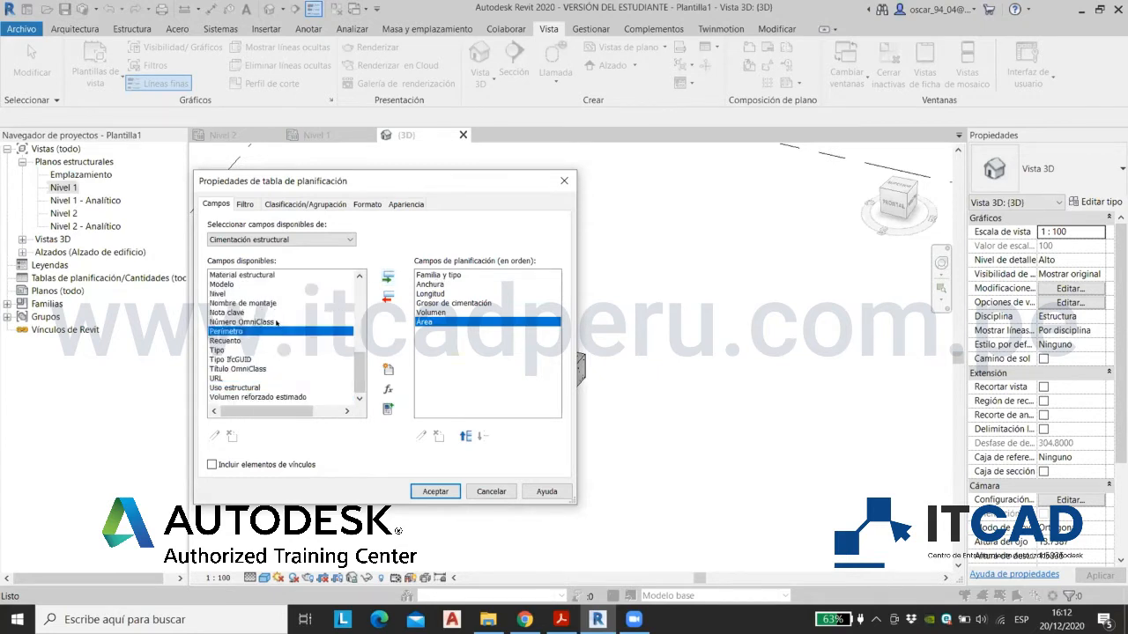
click(277, 323)
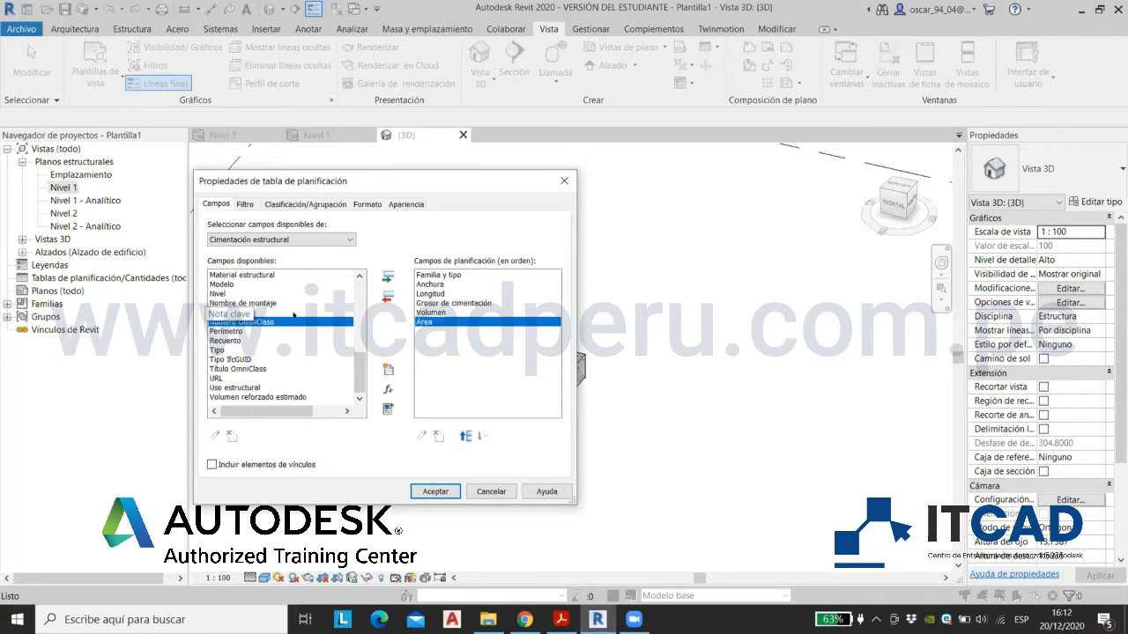
click(227, 332)
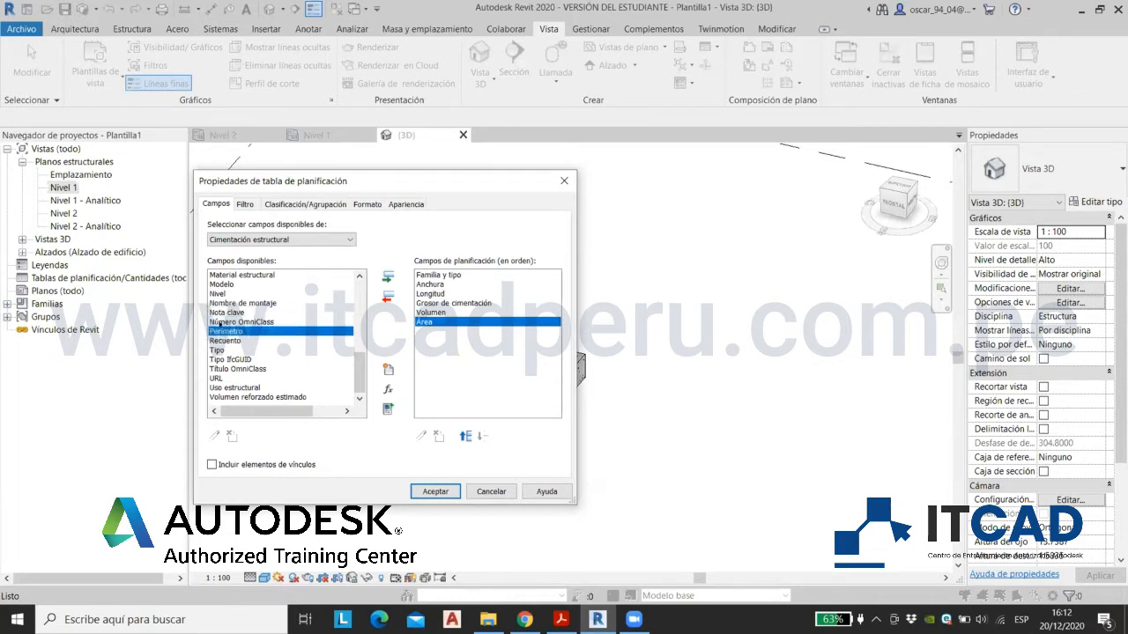
click(387, 277)
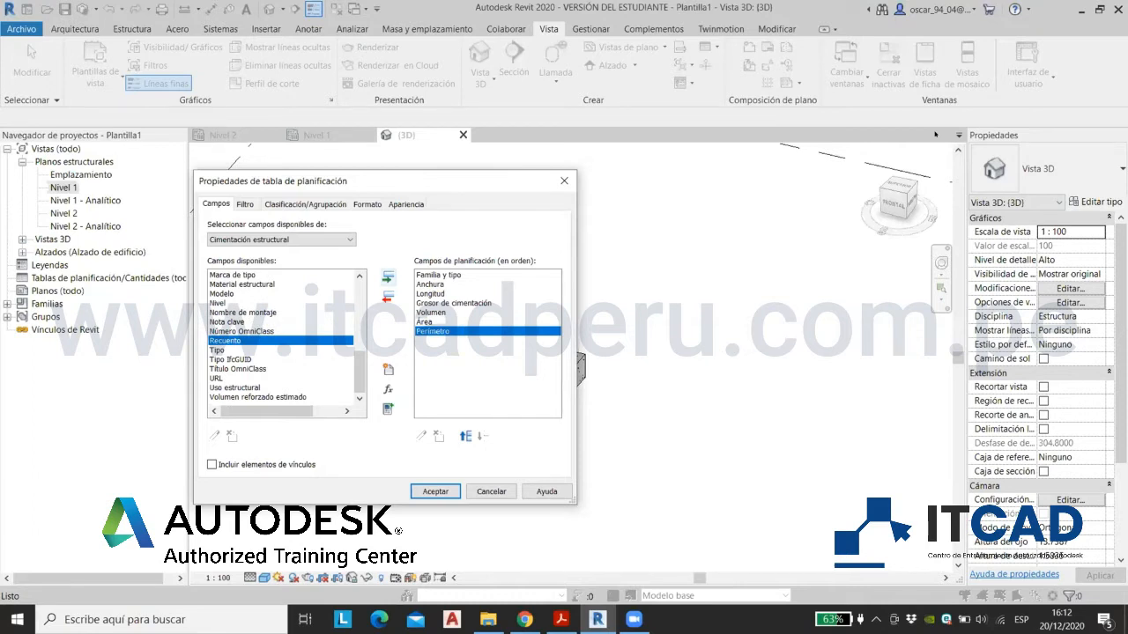
Step: Generate the footing schedule and widen its Familia y tipo column until the full type name fits
click(935, 135)
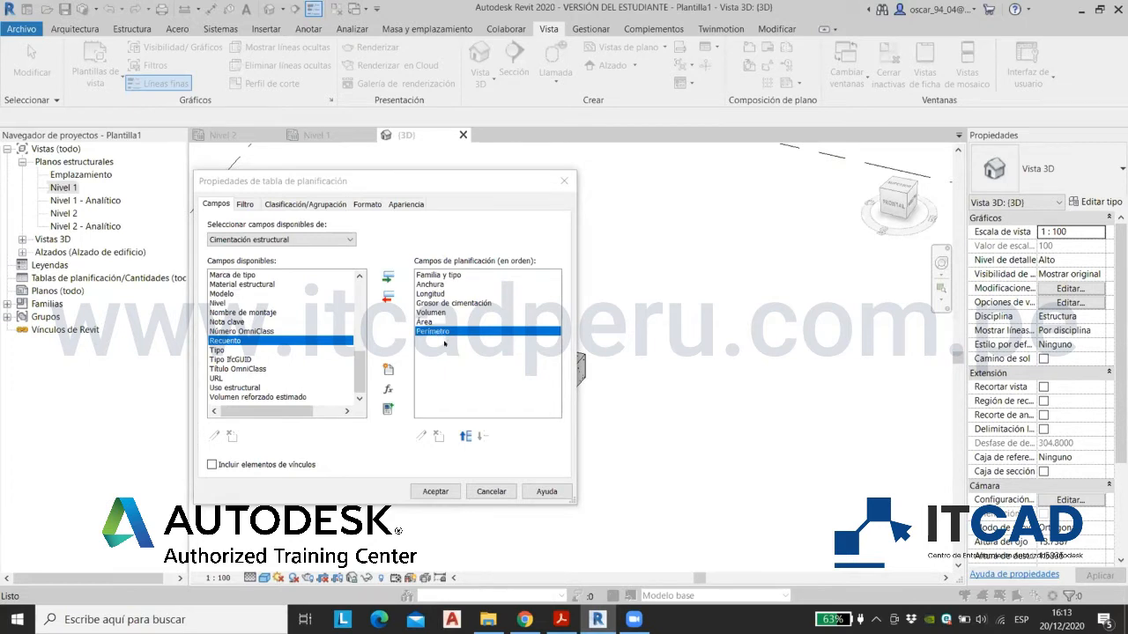
click(444, 491)
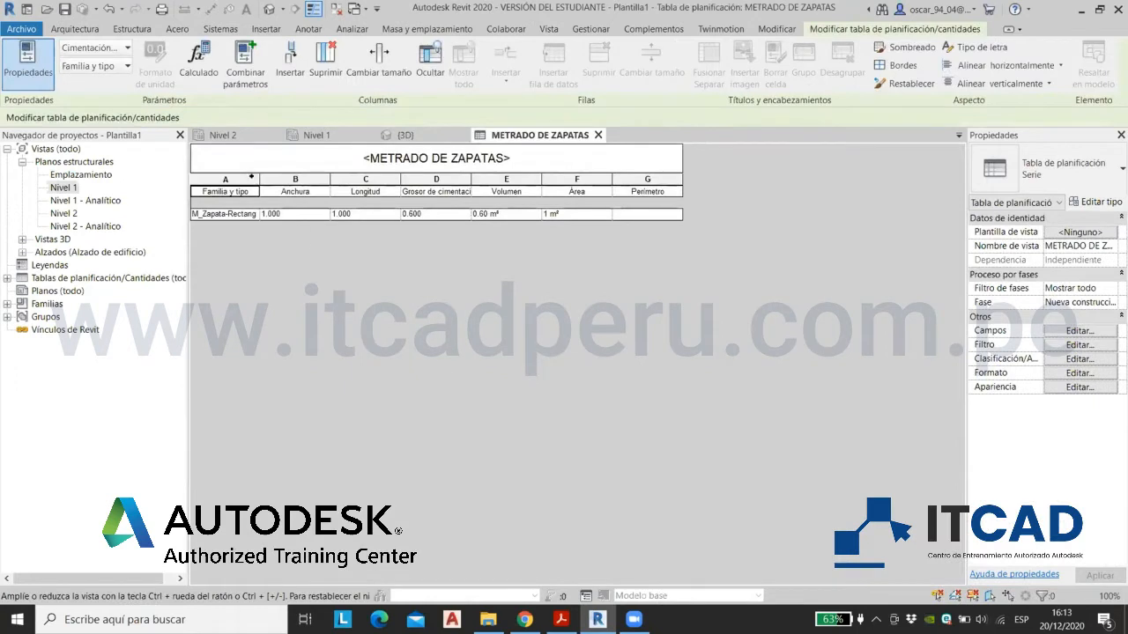
drag(252, 176, 386, 182)
click(236, 214)
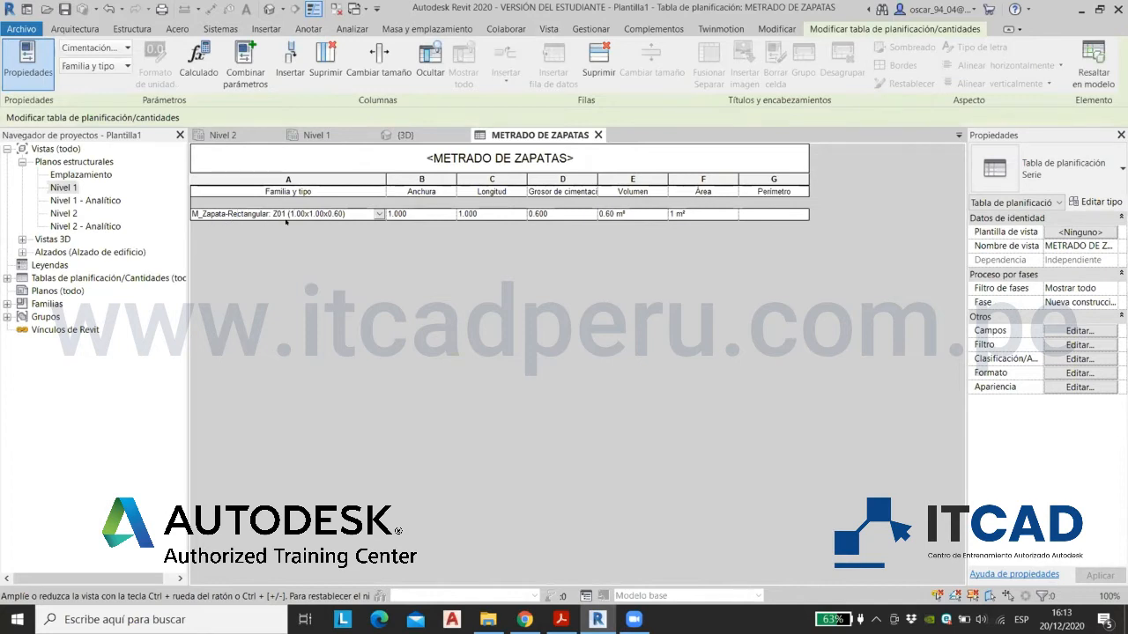
Step: Widen the Grosor de cimentación column of the footing schedule until its full heading fits
drag(274, 214, 345, 215)
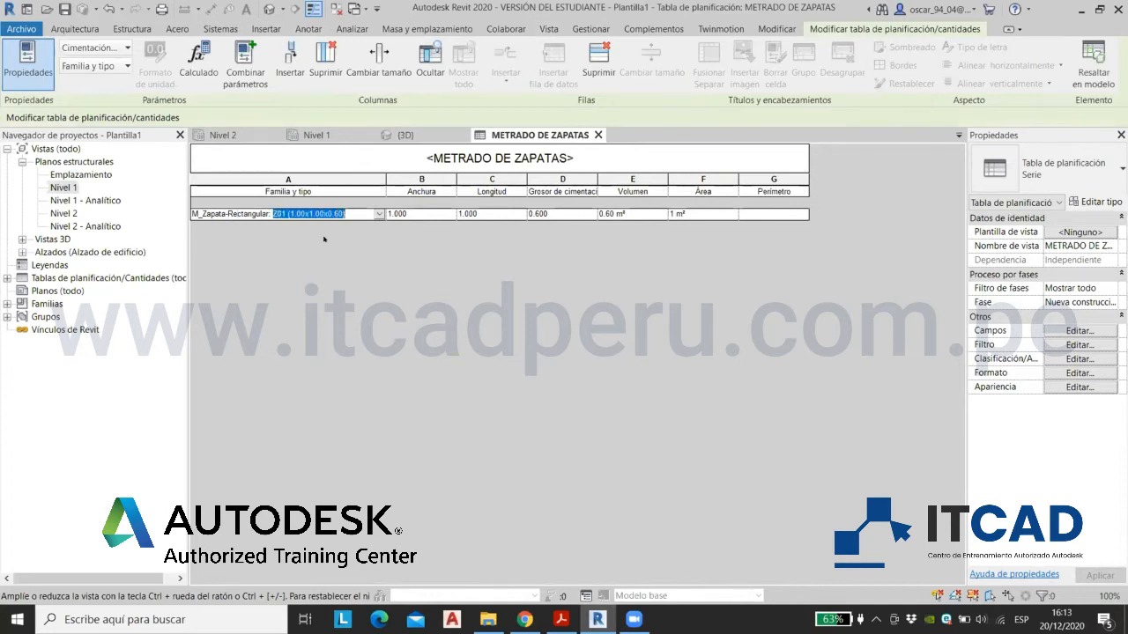
click(352, 213)
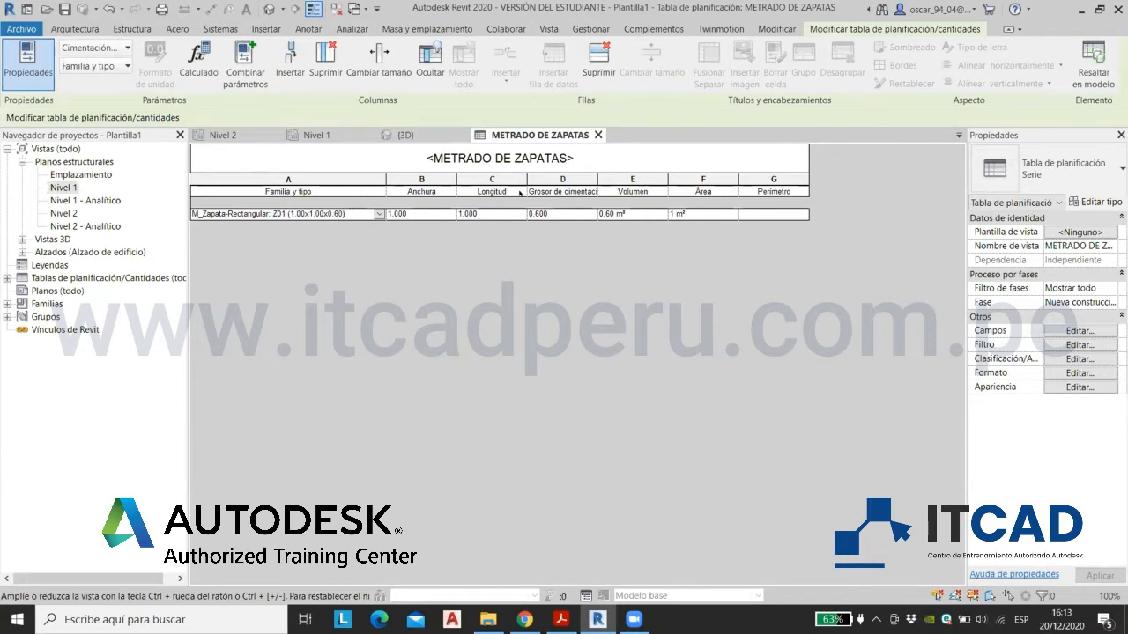
drag(614, 175, 618, 177)
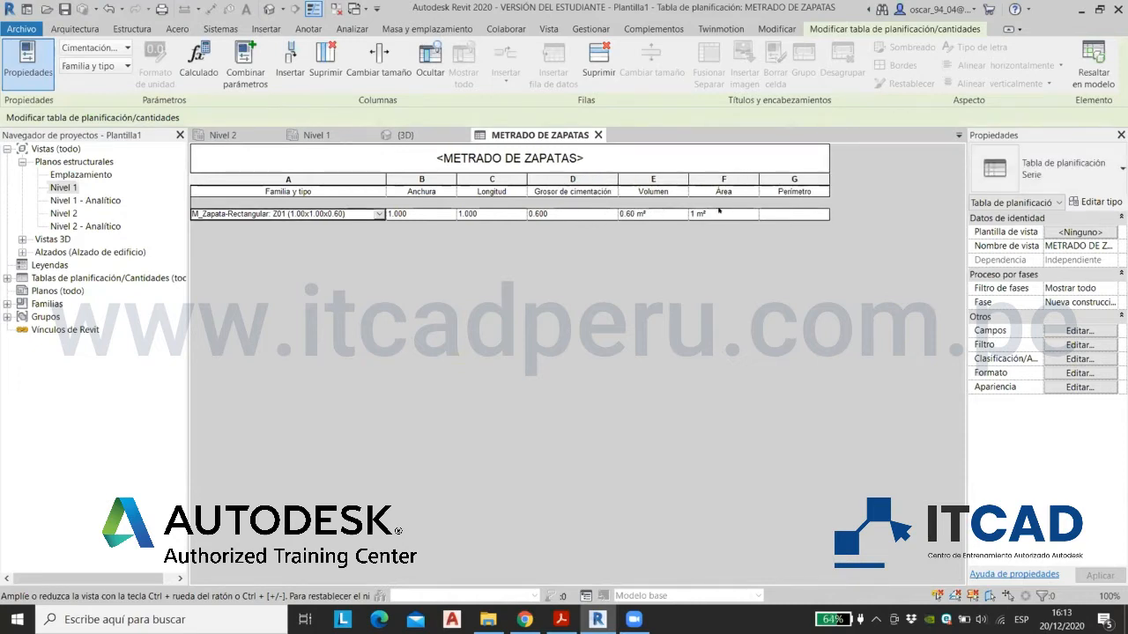
Step: Remove the Perímetro field from the METRADO DE ZAPATAS schedule
click(786, 213)
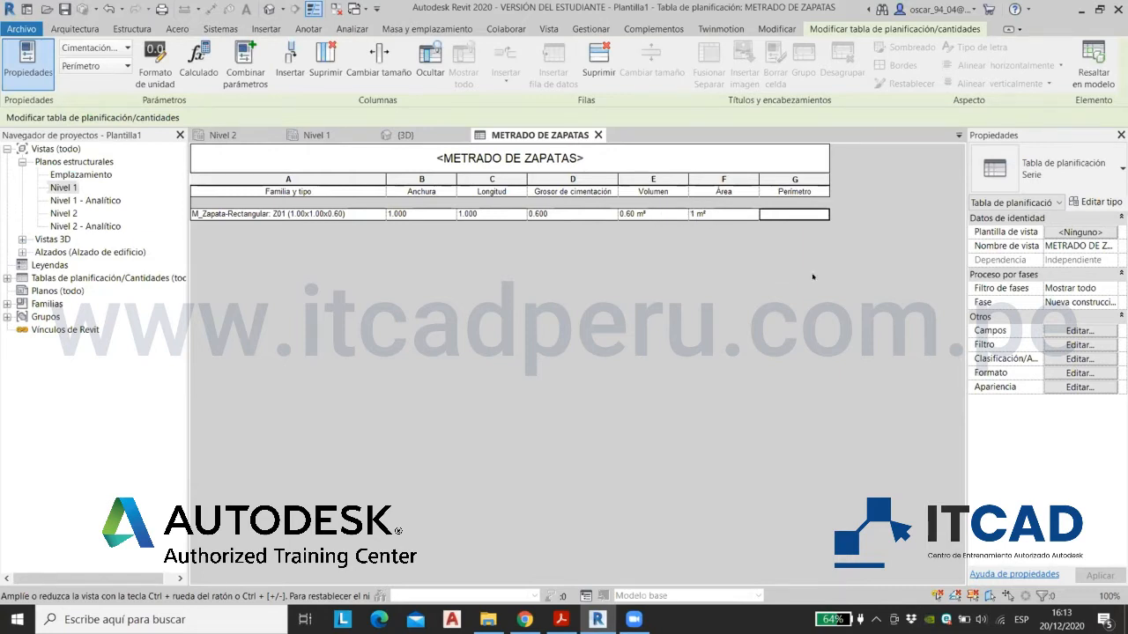
click(1080, 330)
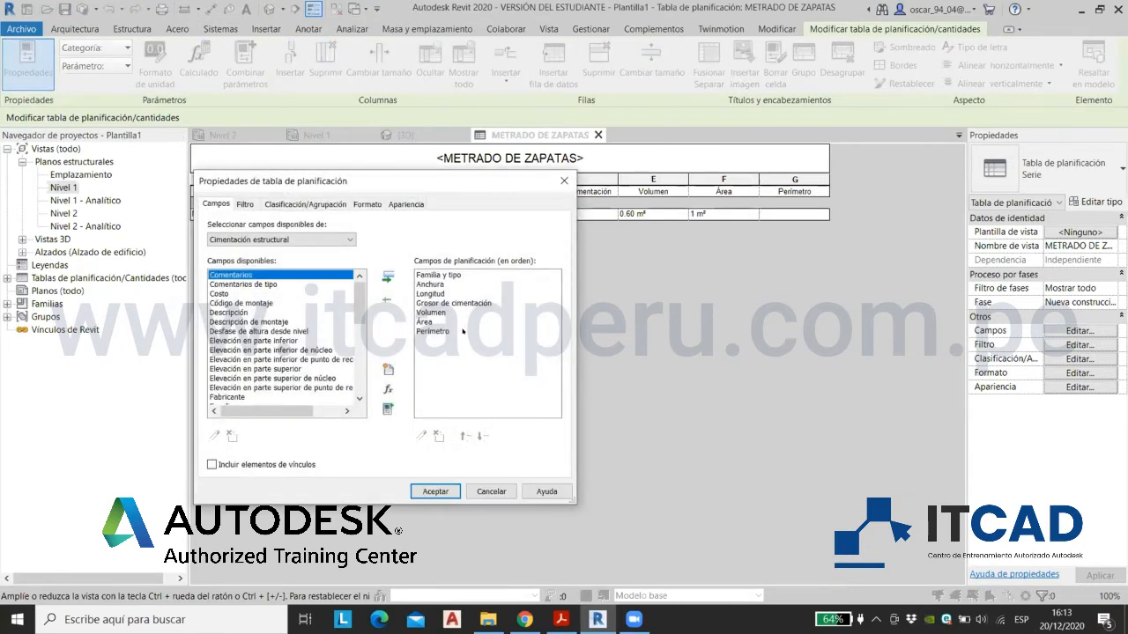
double_click(462, 331)
click(435, 492)
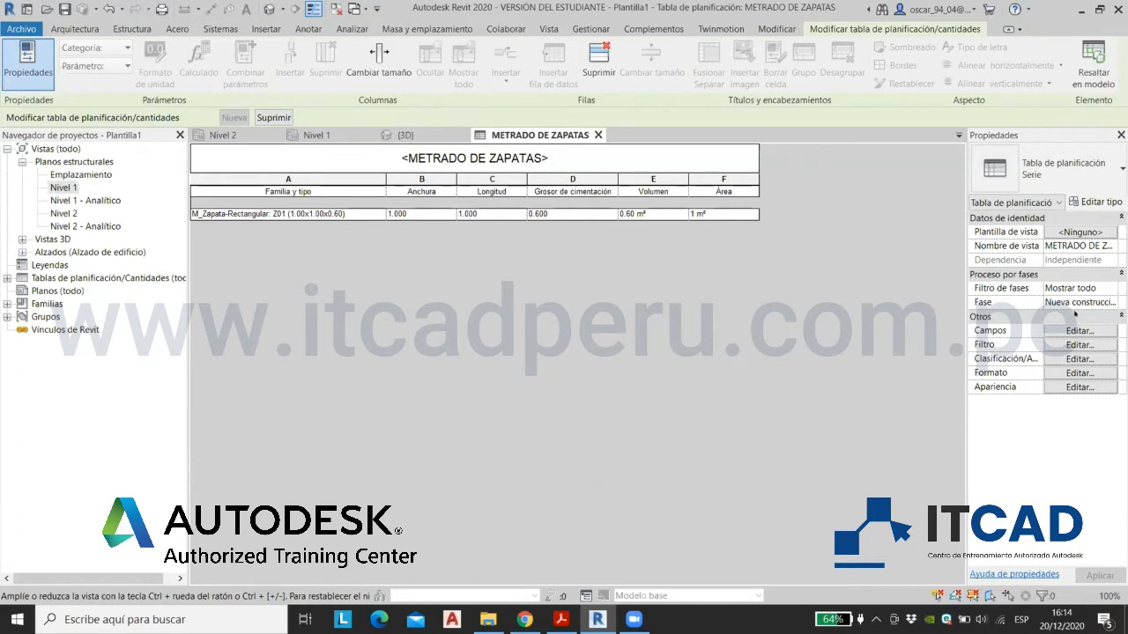
Step: Format the Área field independently of the project settings, with 2 decimal places and no unit symbol
click(1068, 373)
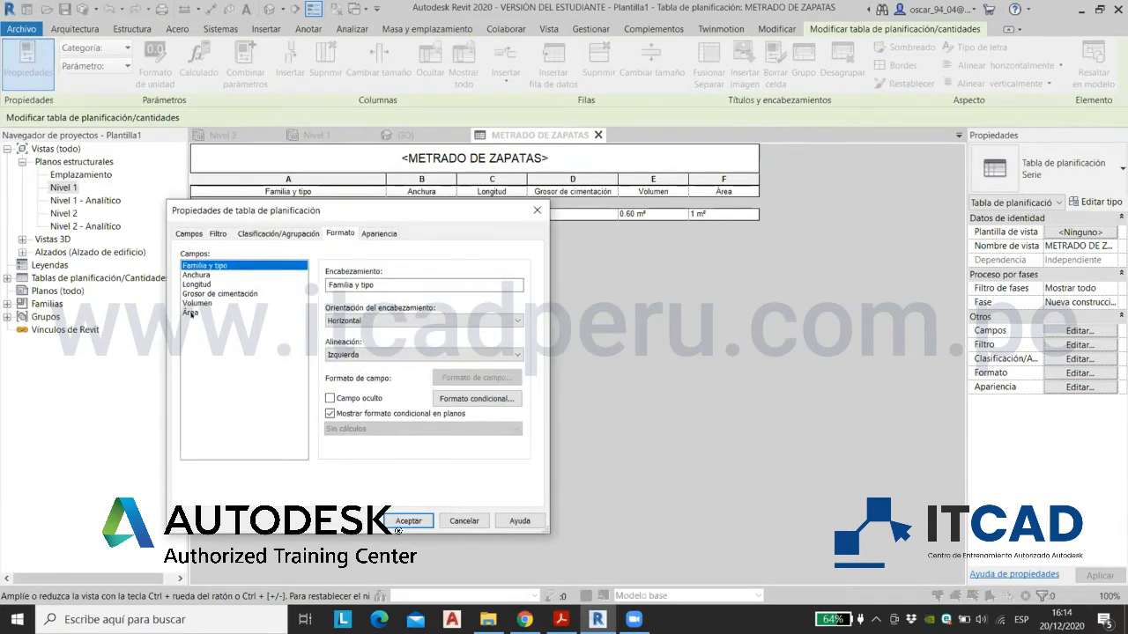
click(190, 313)
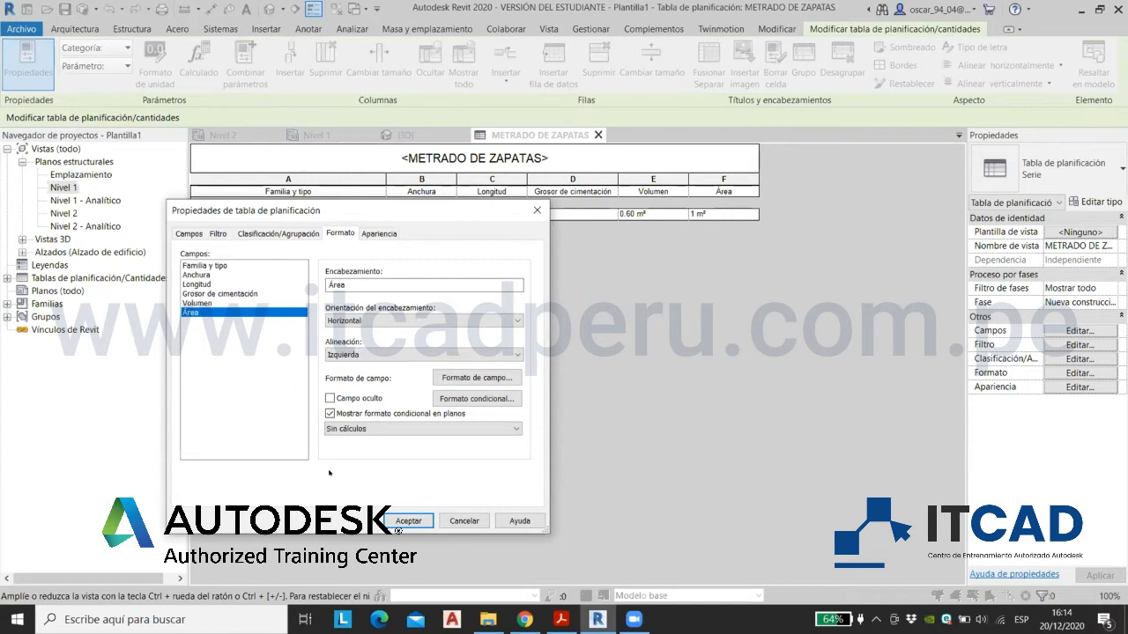
click(456, 379)
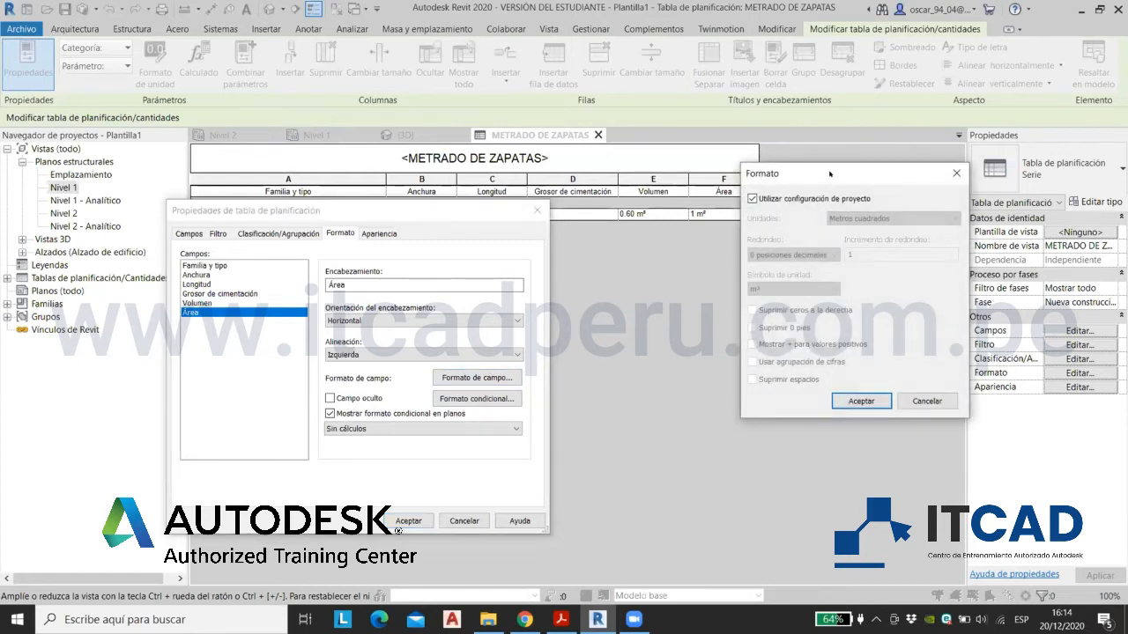
drag(829, 174, 681, 237)
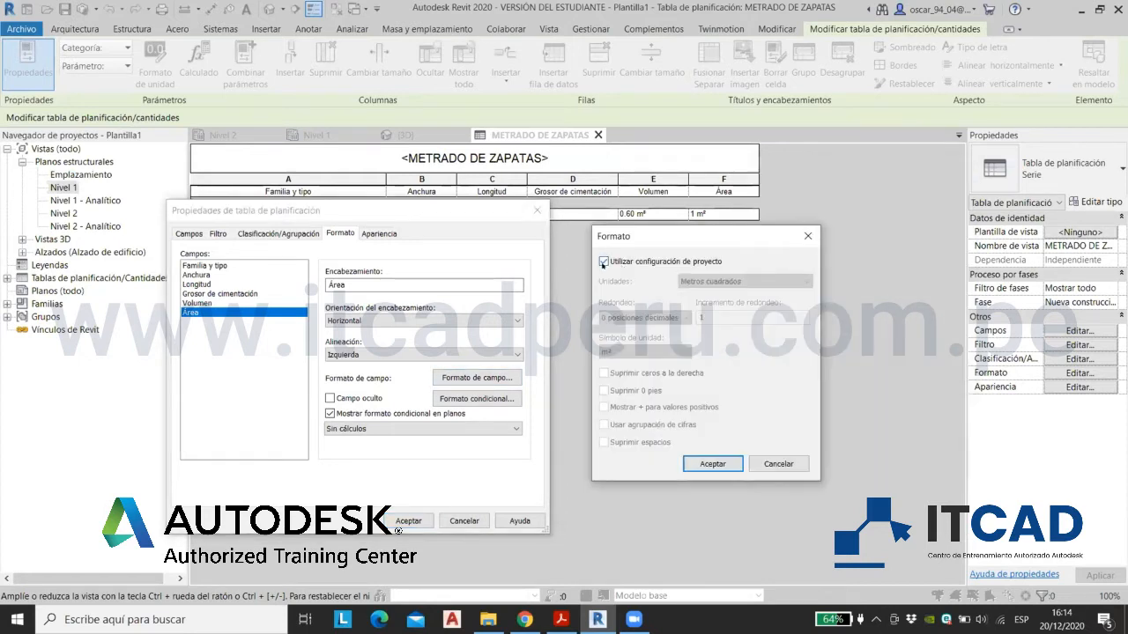
click(604, 260)
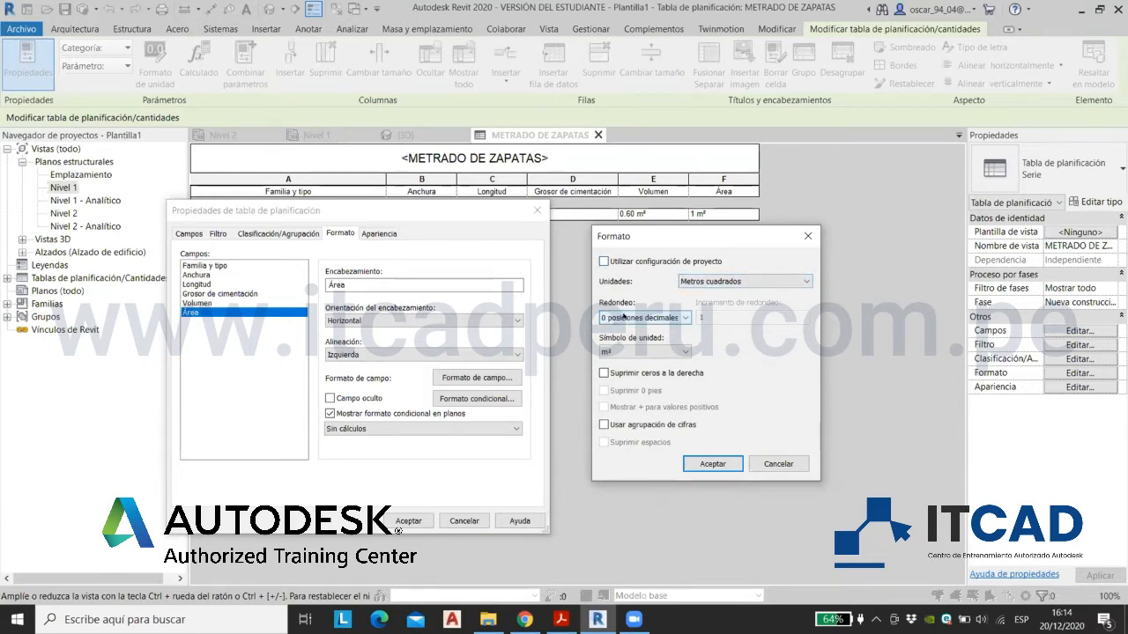
click(622, 317)
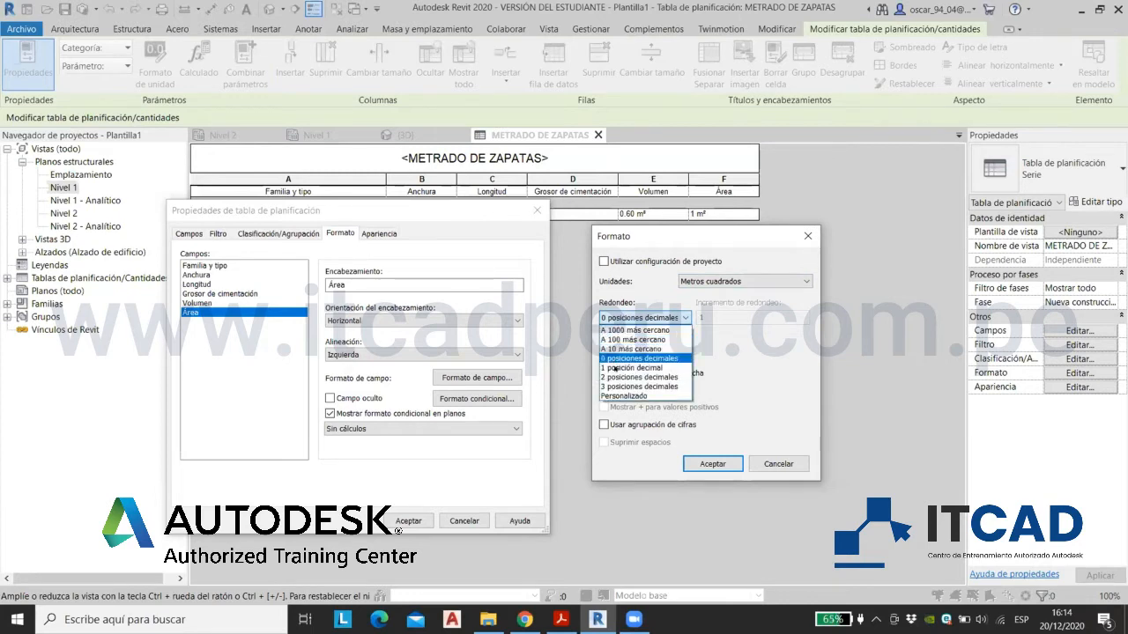
click(641, 315)
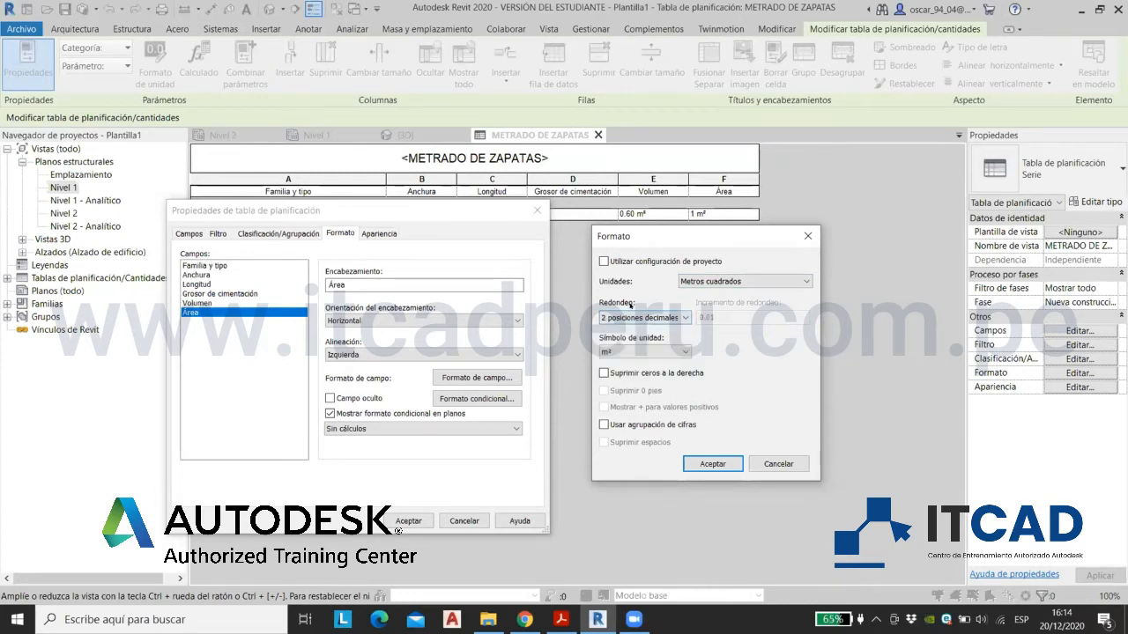
click(624, 352)
click(627, 361)
click(689, 464)
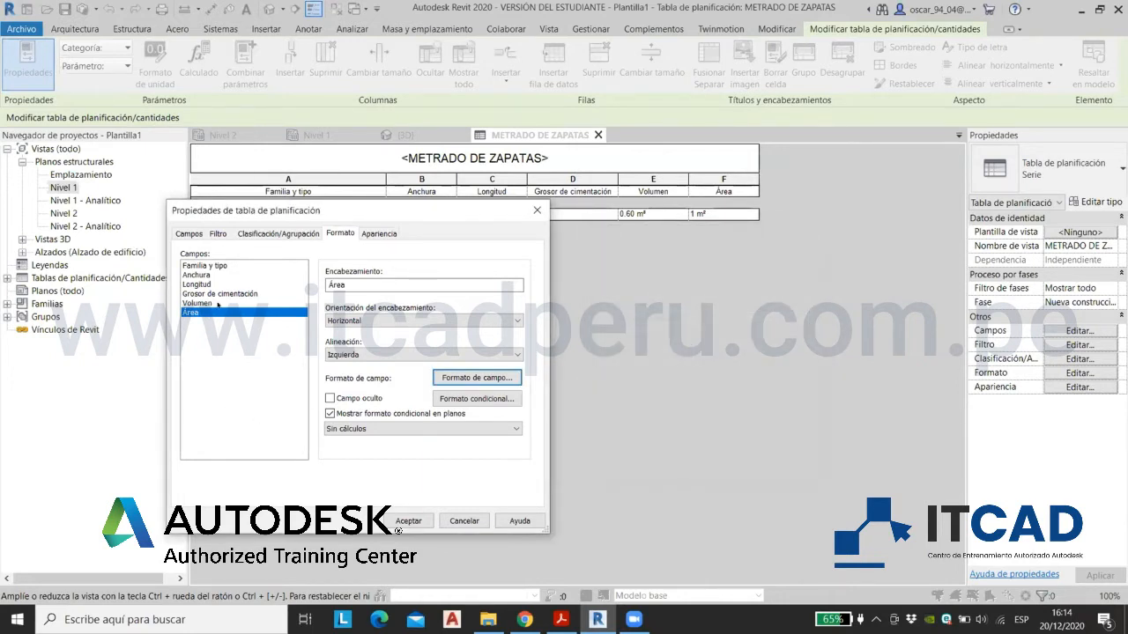
Step: Format the Volumen field with its own settings of 3 decimal places and no unit symbol, and apply the schedule formatting
click(217, 303)
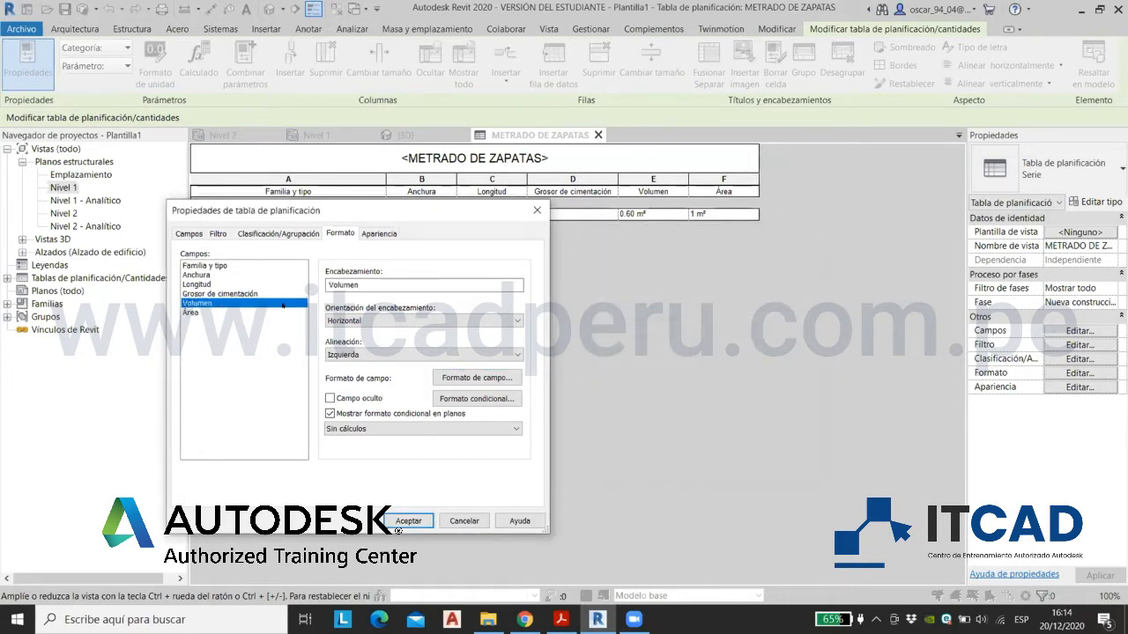
click(462, 378)
click(649, 263)
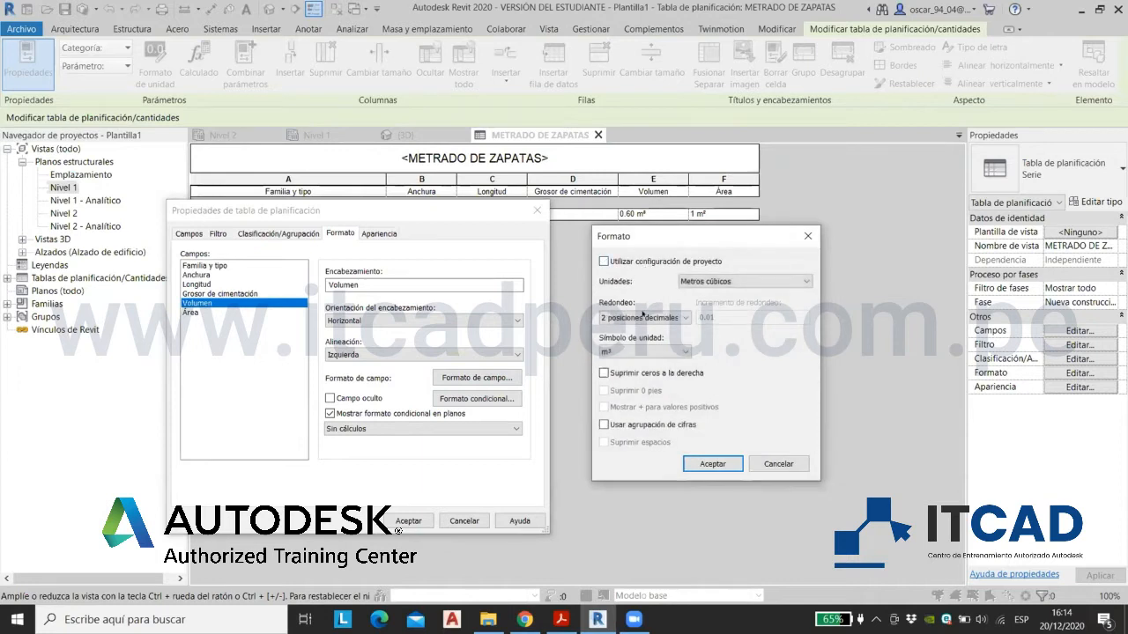
click(621, 352)
click(614, 363)
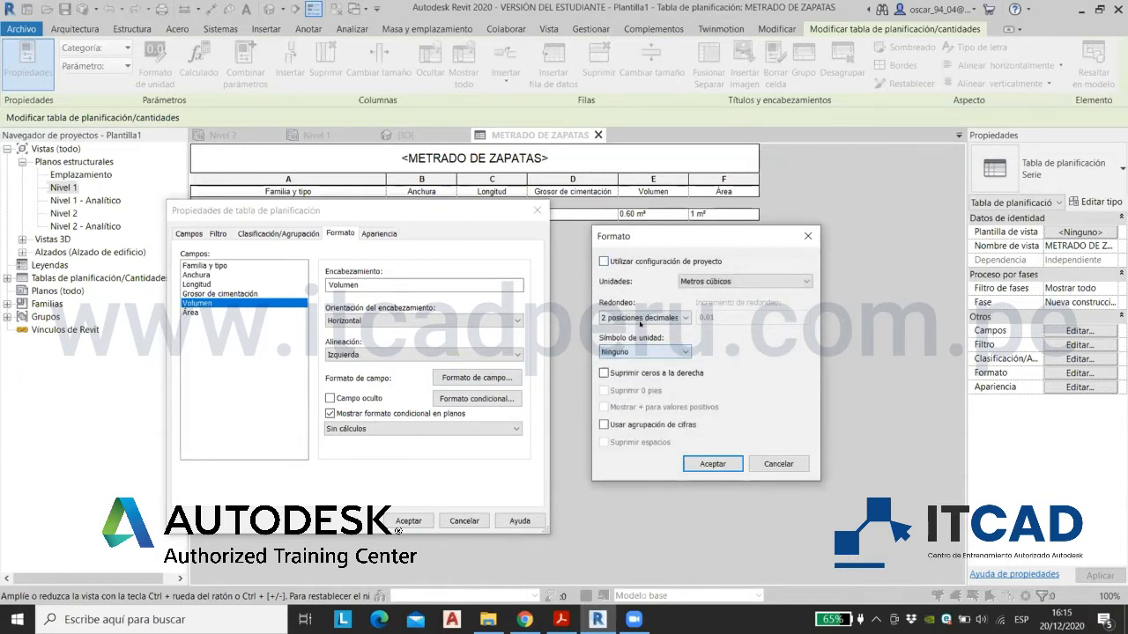
click(641, 317)
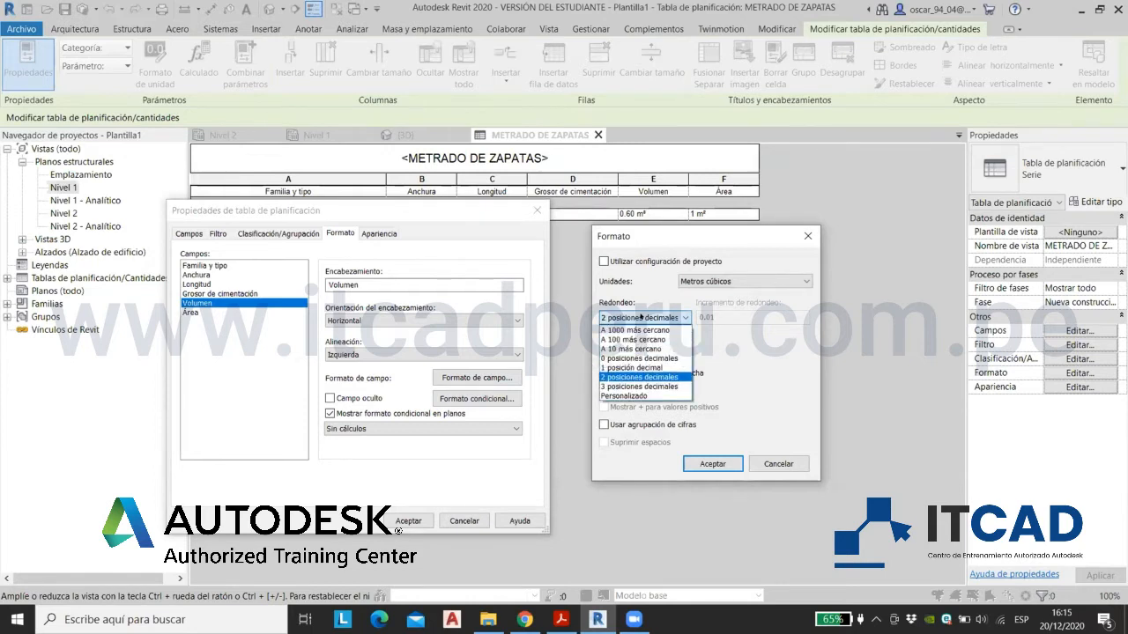
click(627, 385)
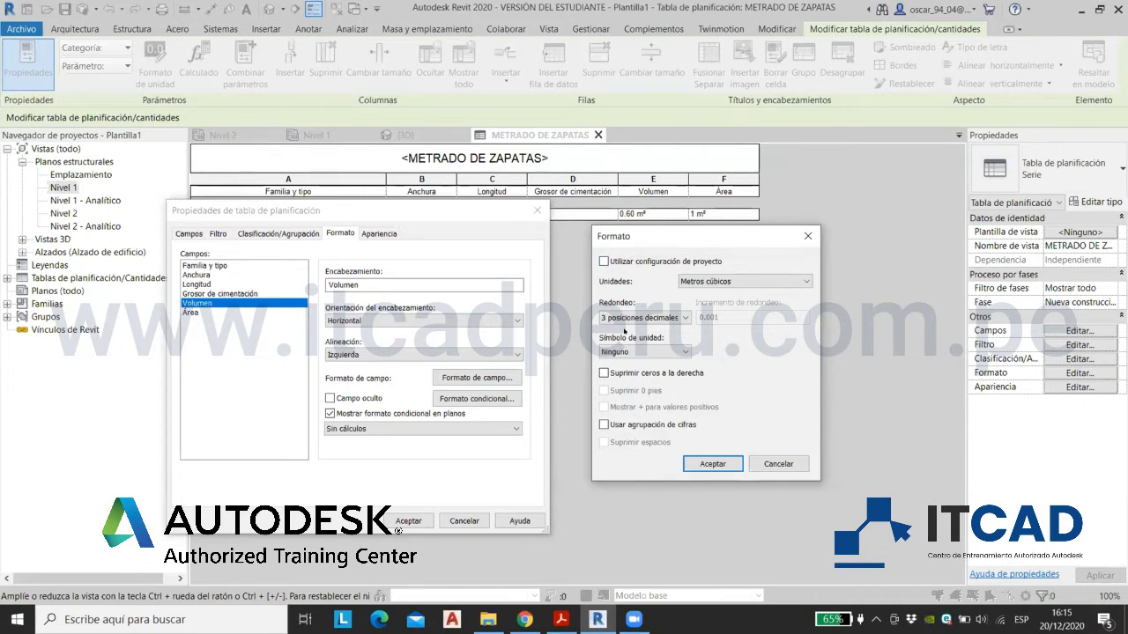
click(711, 464)
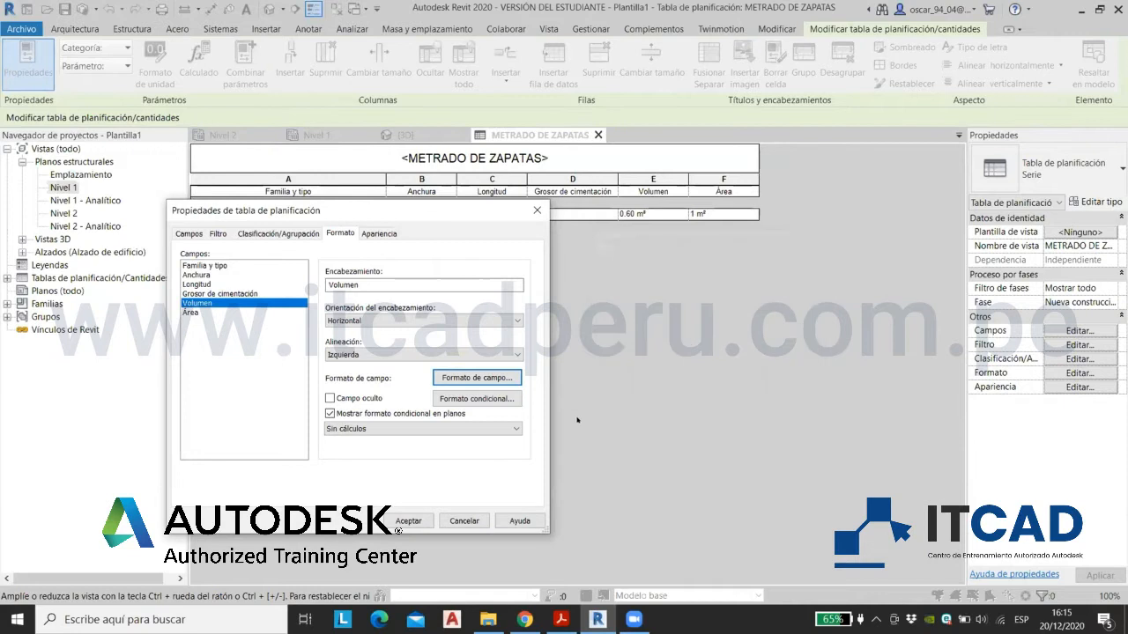
click(408, 521)
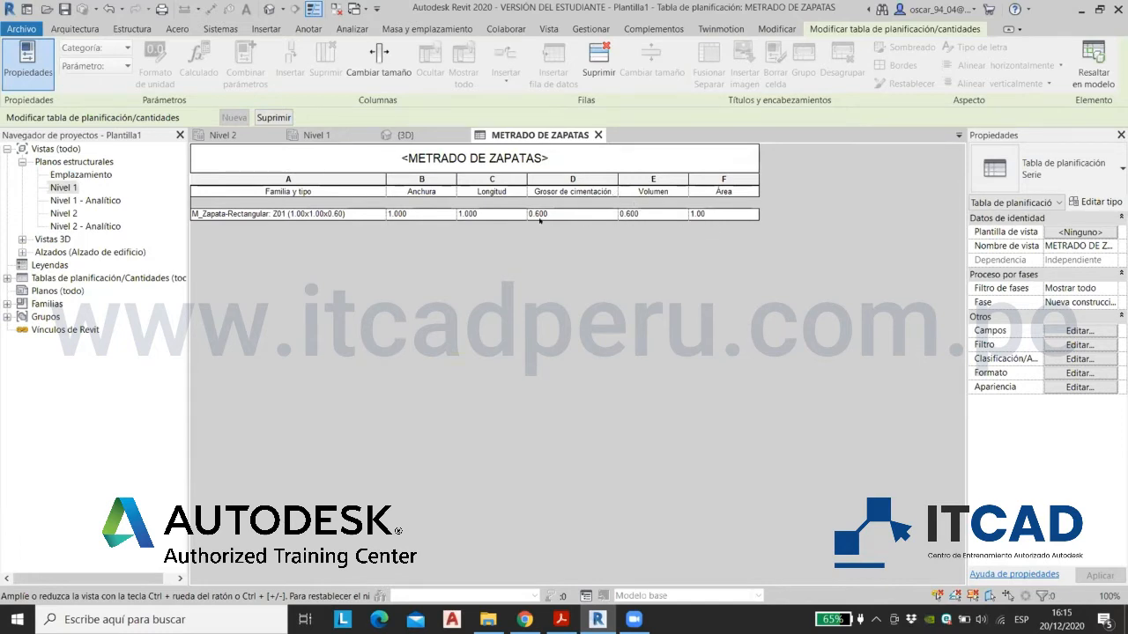
Step: Narrow the Familia y tipo, Anchura, Longitud and Grosor de cimentación columns to fit their contents
drag(386, 176, 361, 176)
drag(429, 176, 414, 176)
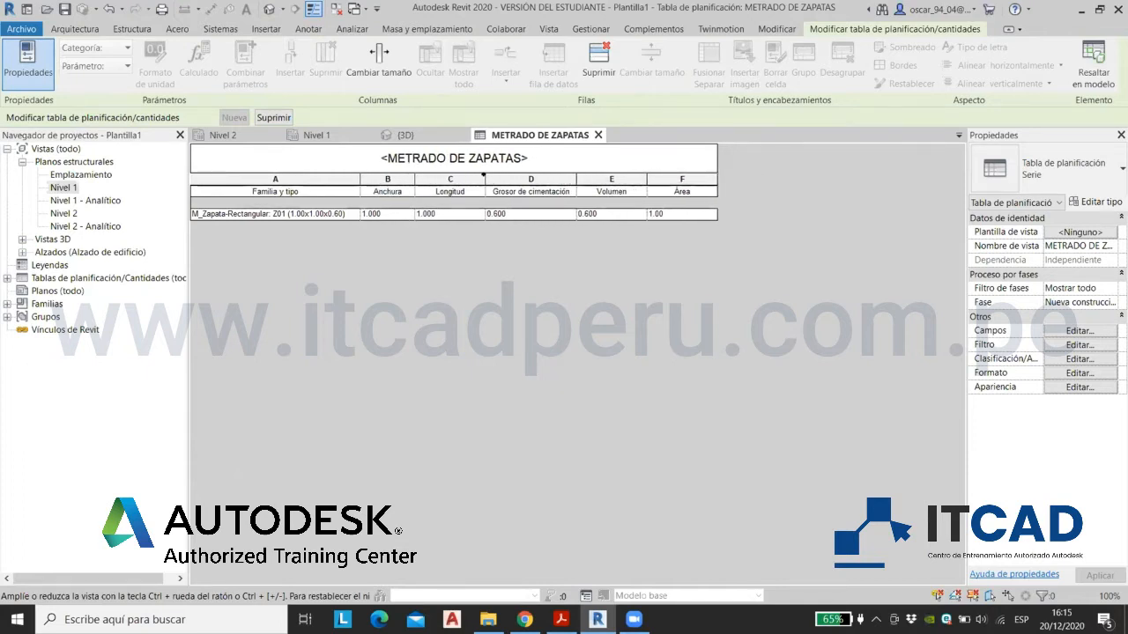
drag(484, 177, 473, 176)
drag(564, 174, 559, 173)
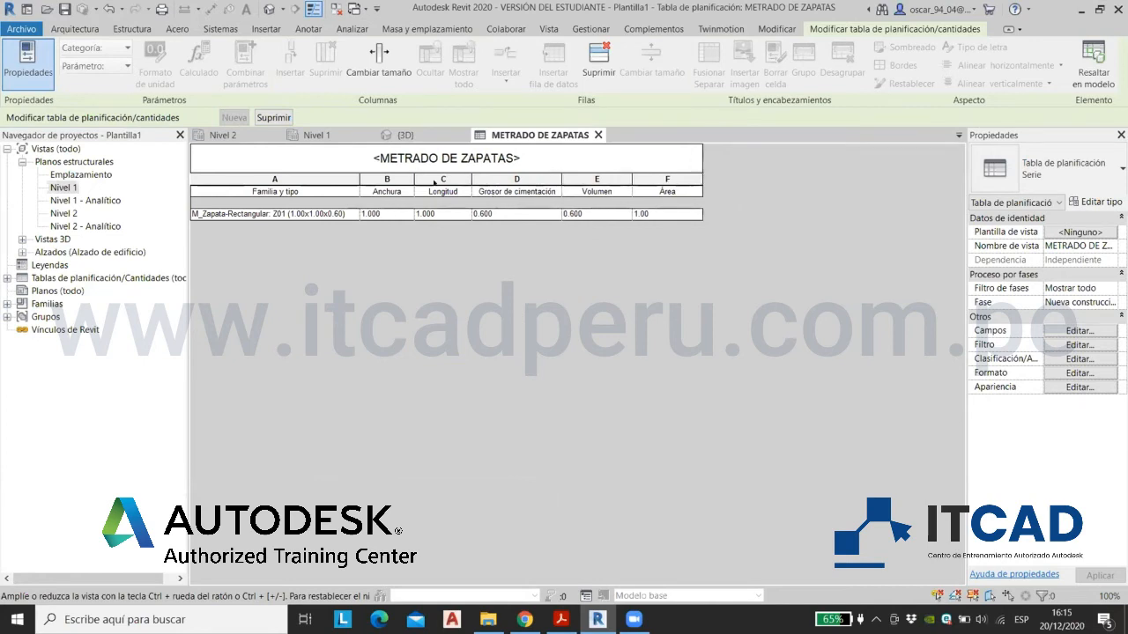
Step: Consult the ZAPATA AISLADA slide in Acrobat Reader, then return to Revit and start a calculated schedule field named ENCOFRADO
click(561, 619)
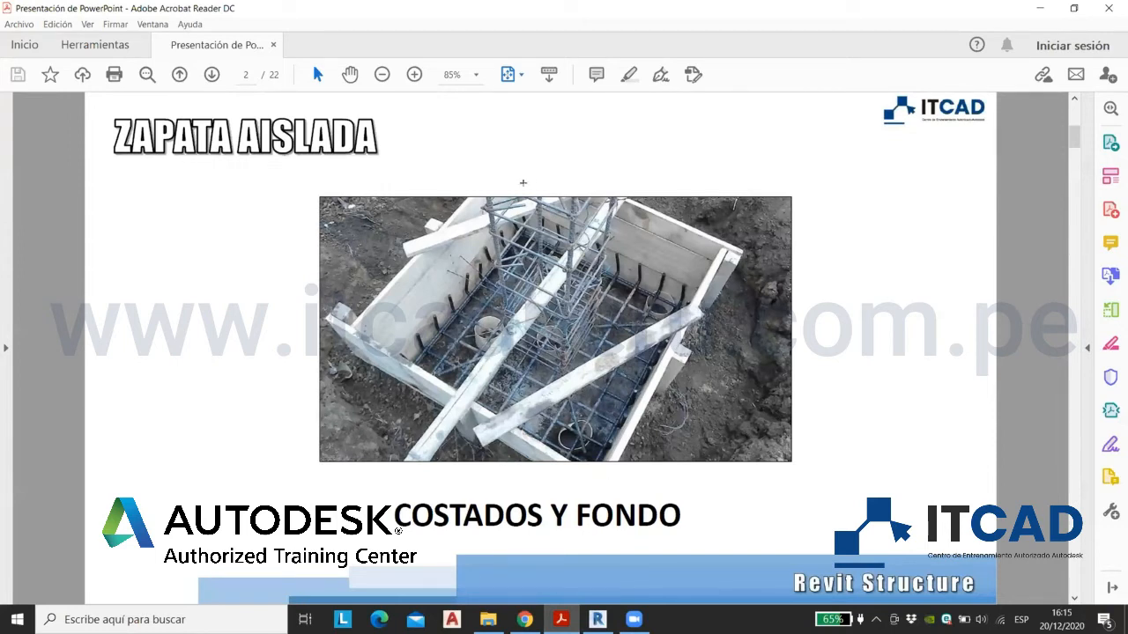
key(alt+Tab)
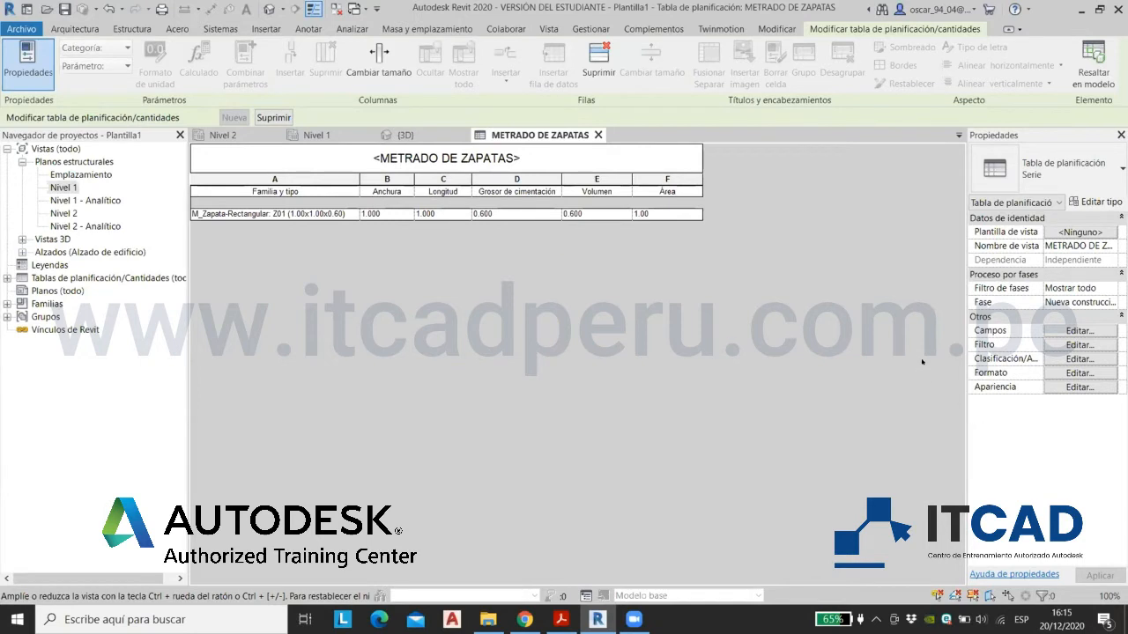
click(1057, 331)
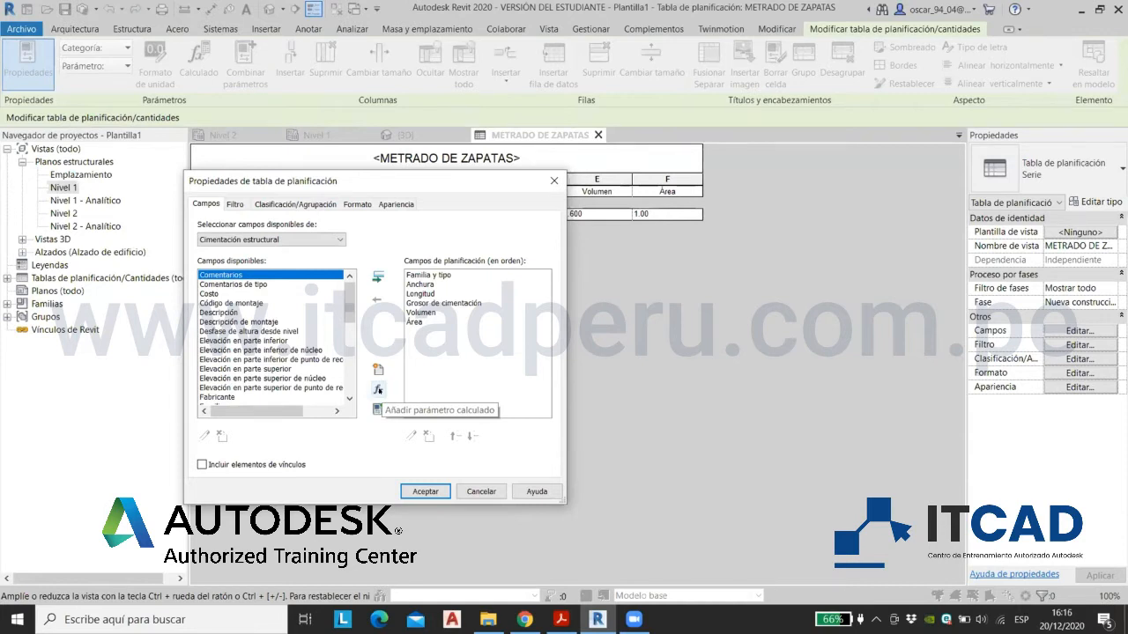
click(378, 389)
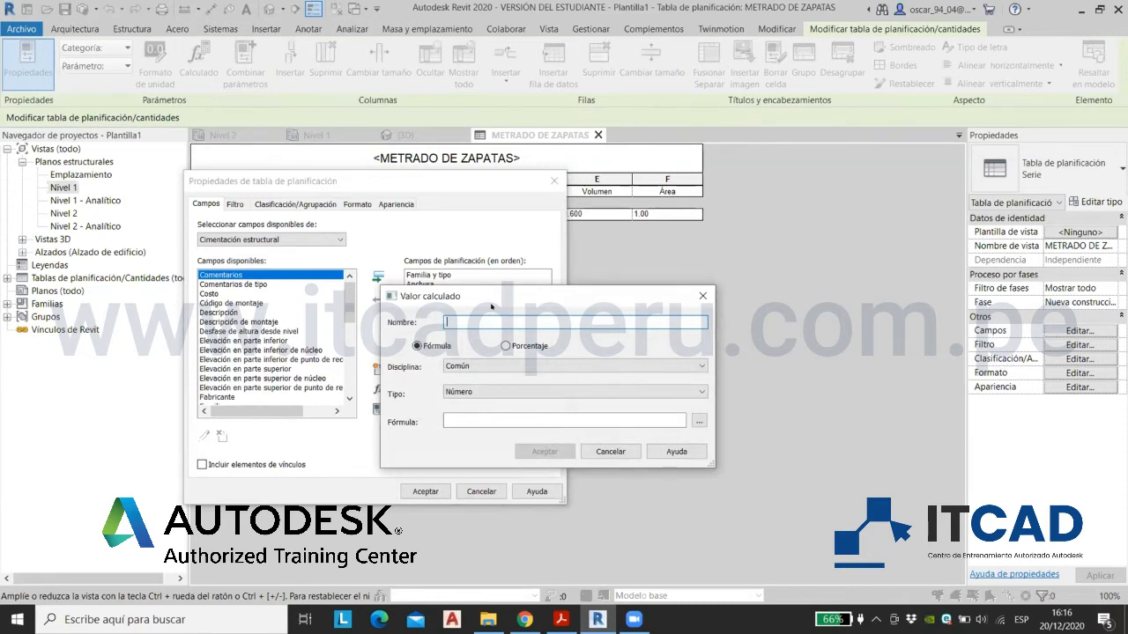
text(ENCOFRADO)
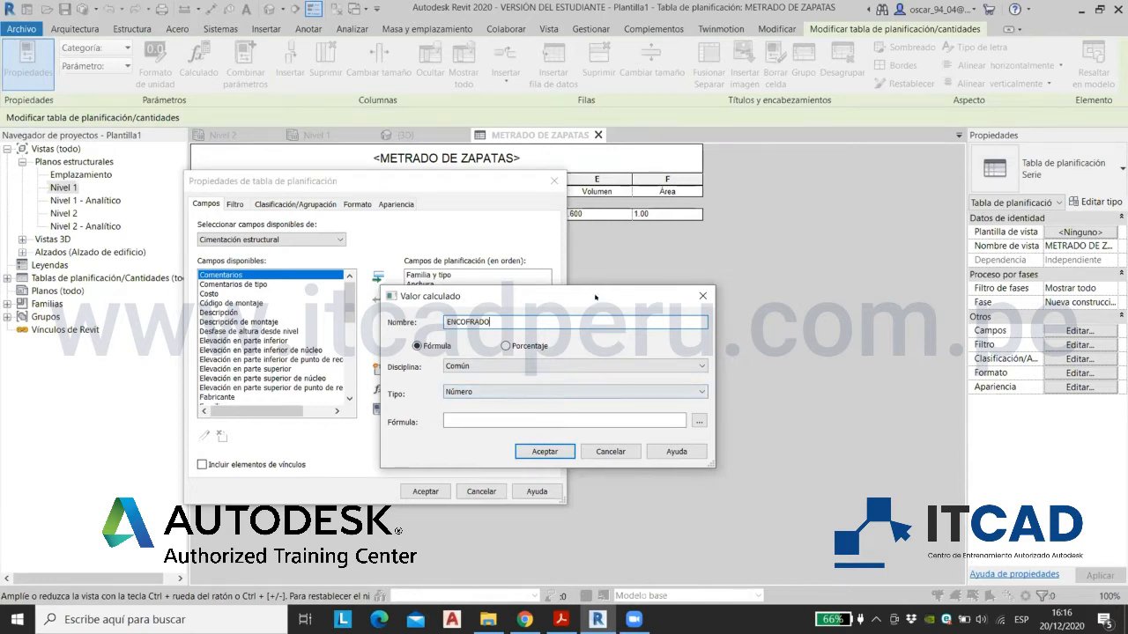
drag(595, 297, 789, 260)
Step: Begin the ENCOFRADO formula with the Grosor de cimentación field multiplied by an opening parenthesis
click(792, 381)
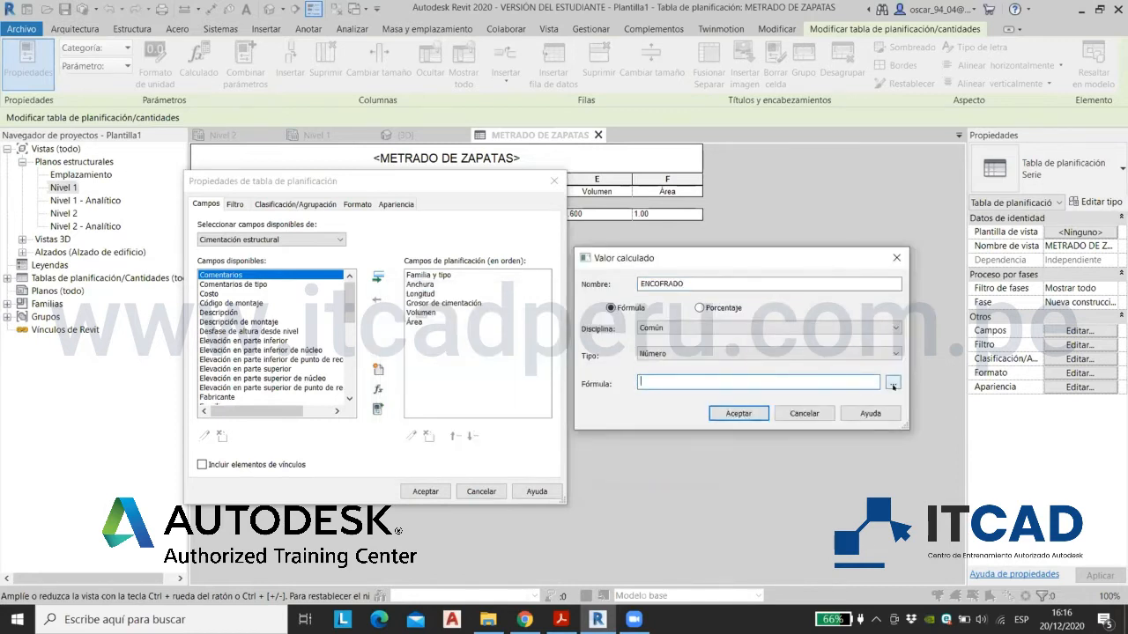
click(892, 383)
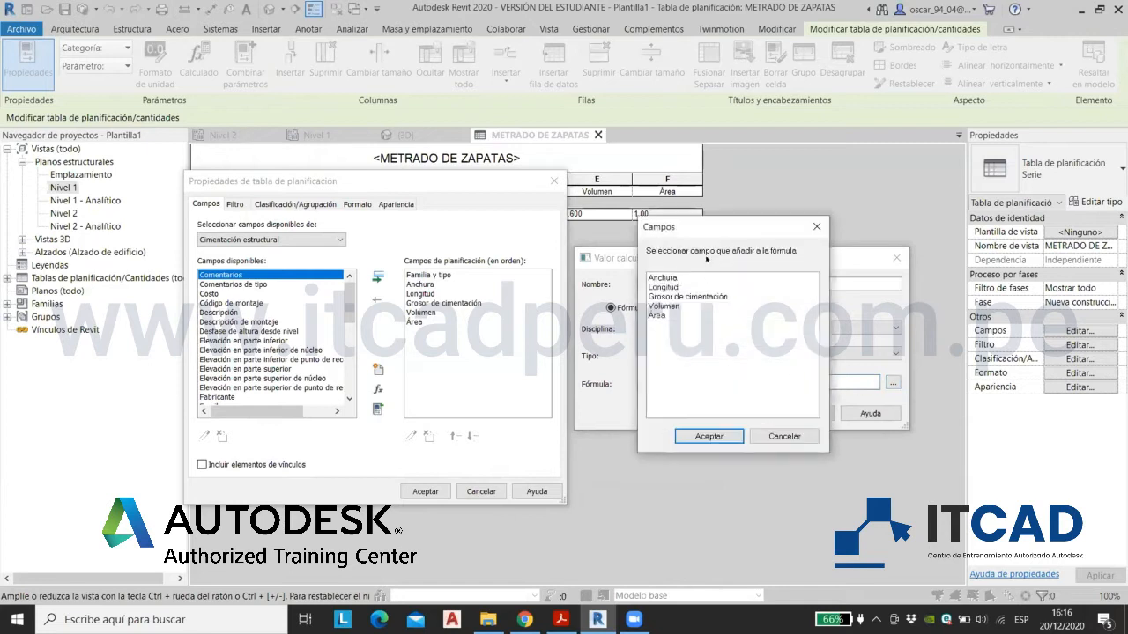
drag(774, 225, 829, 211)
click(738, 280)
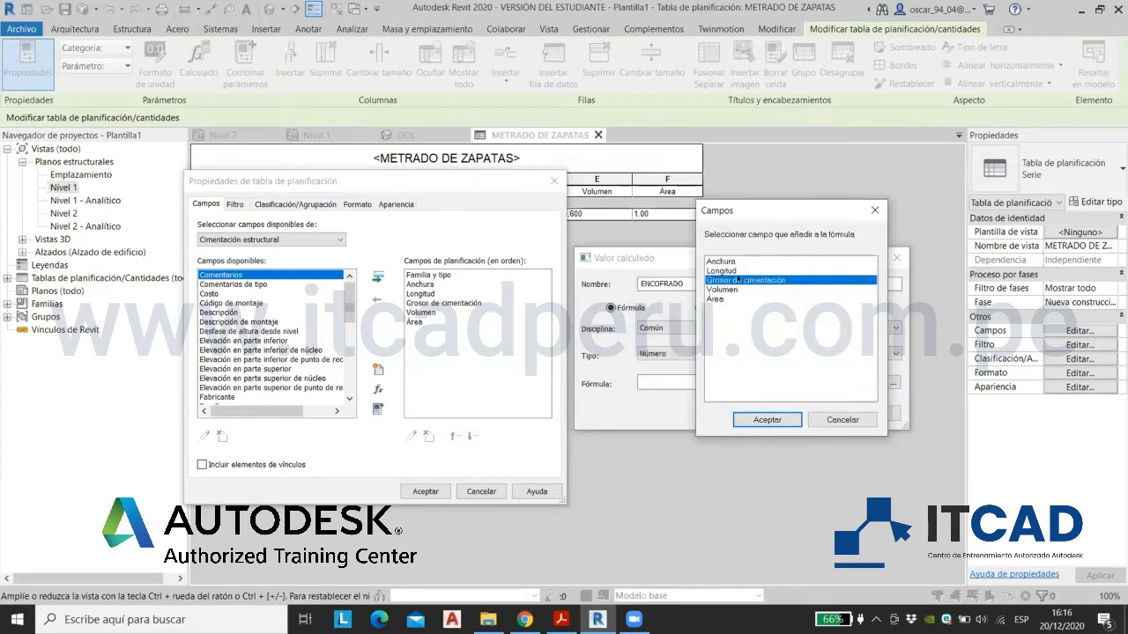
click(745, 419)
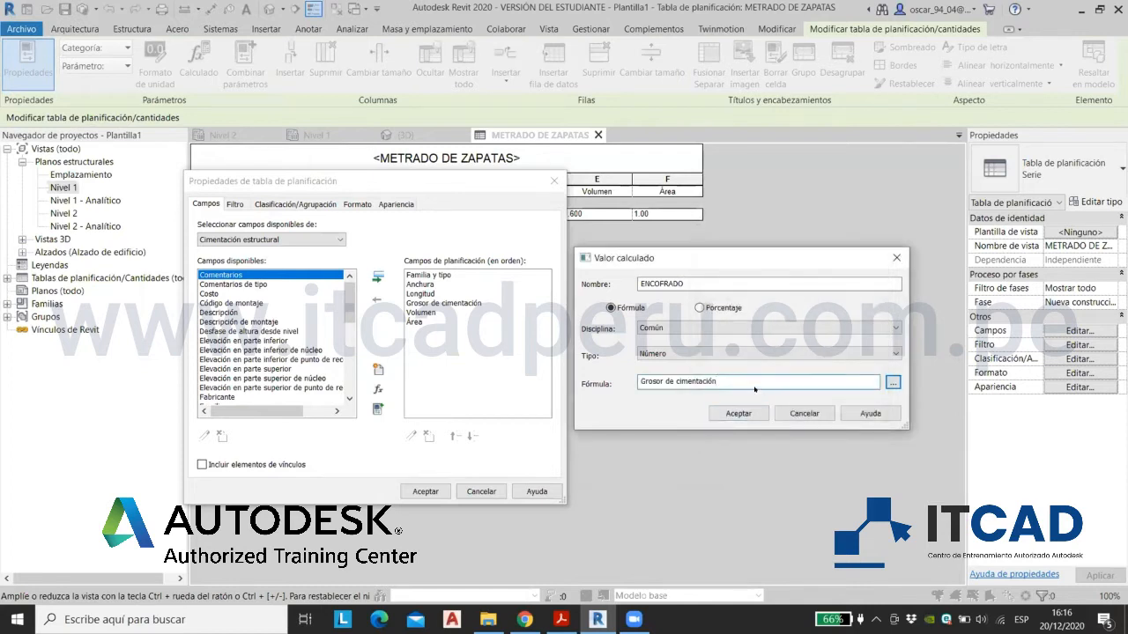
text(*()
Step: Extend the ENCOFRADO formula with the sum Anchura+Longitud inside the parenthesis
click(893, 382)
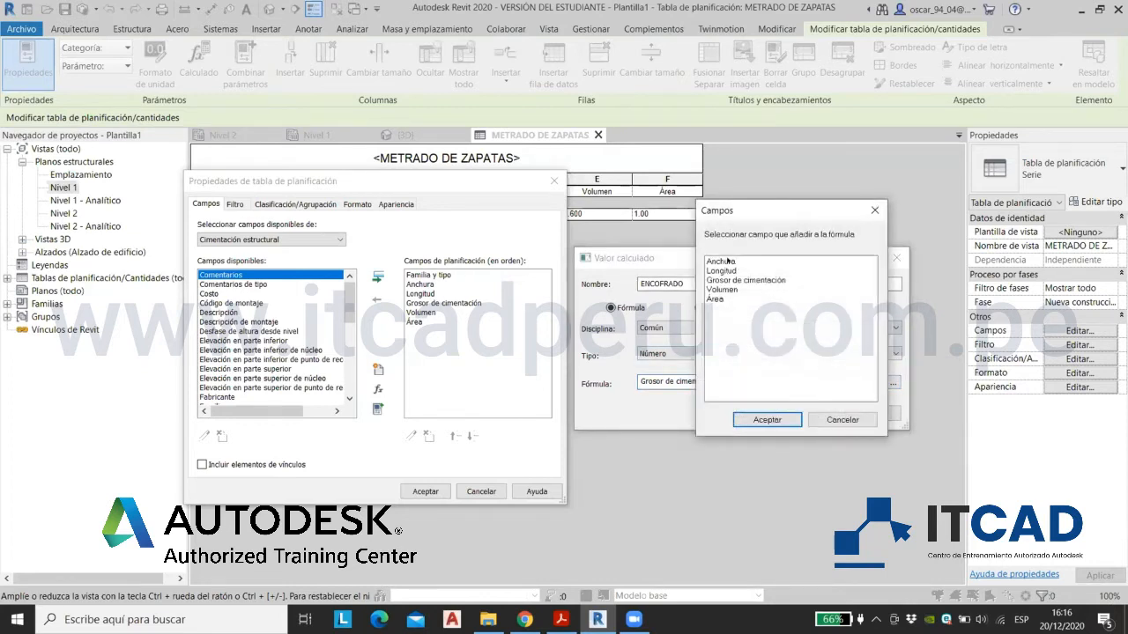
click(727, 262)
click(766, 419)
text(+)
click(893, 382)
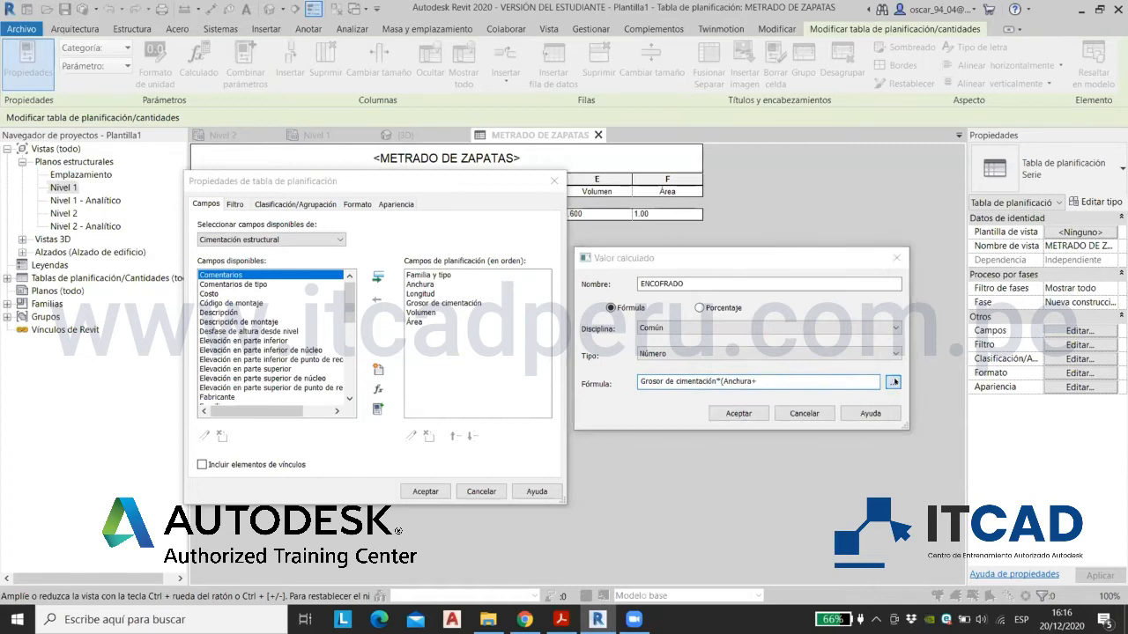
click(719, 271)
click(758, 420)
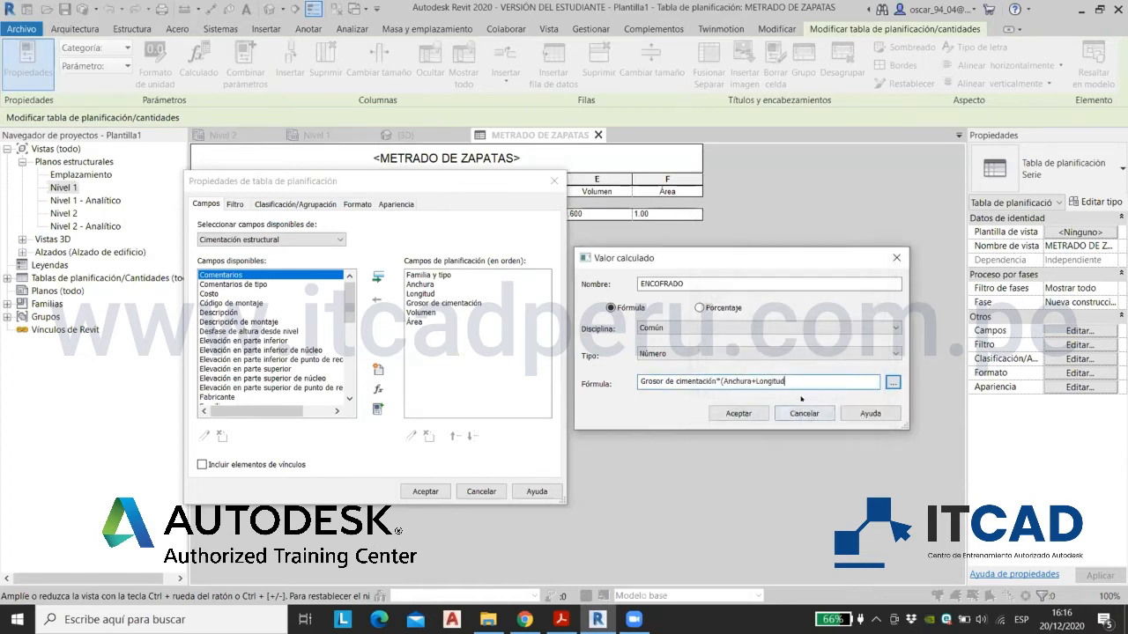
Step: Complete the ENCOFRADO formula by closing the parenthesis, multiplying by 2 and dividing by 1m^2, and add the calculated field
text()*2)
text(/)
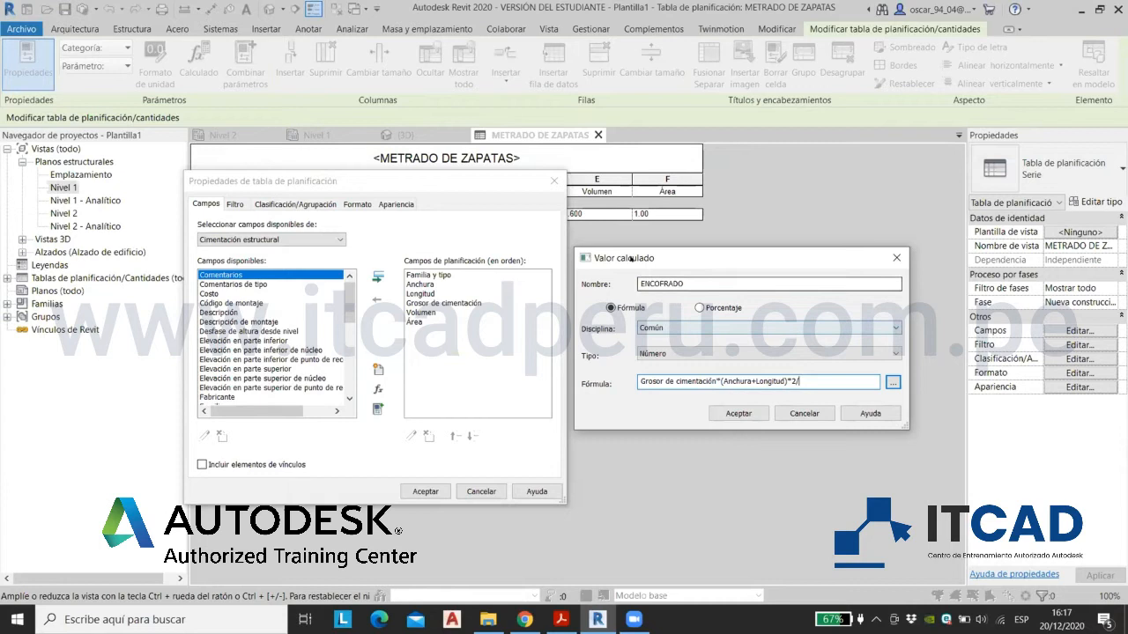
drag(646, 259, 650, 259)
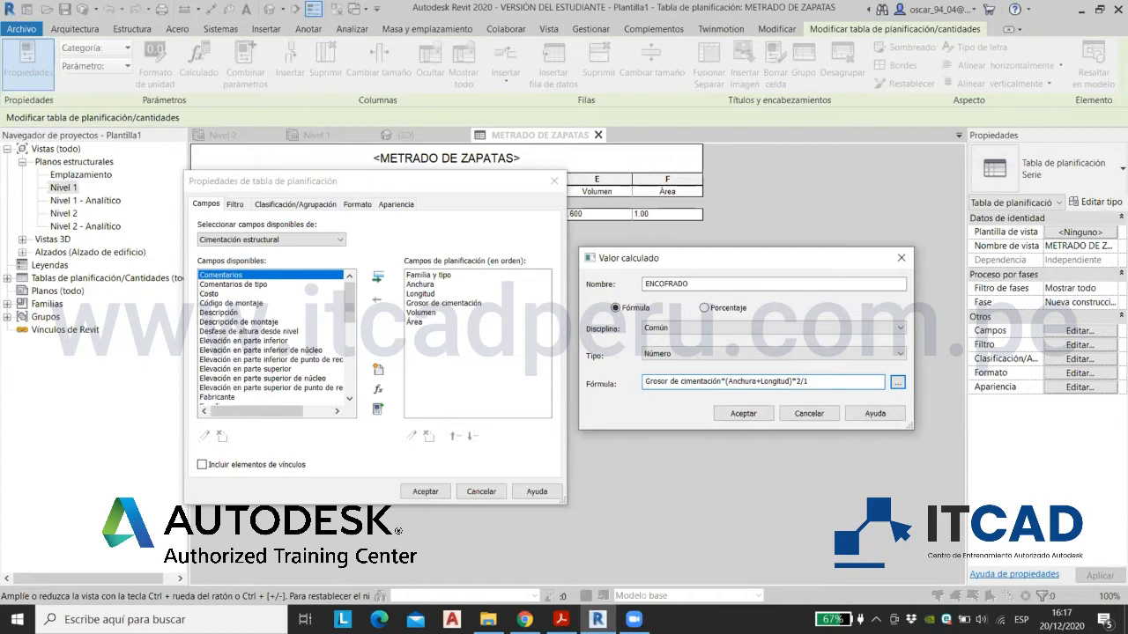
text(m^2)
click(744, 412)
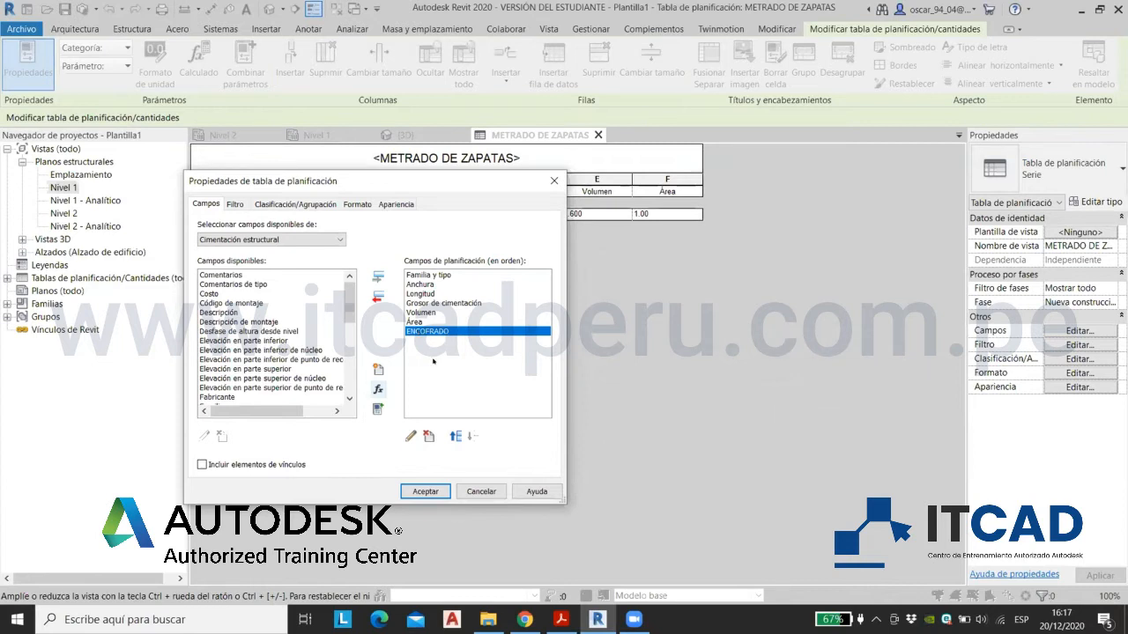
Step: Try the ENCOFRADO formula without the division by 1 m², then discard the edit
click(411, 435)
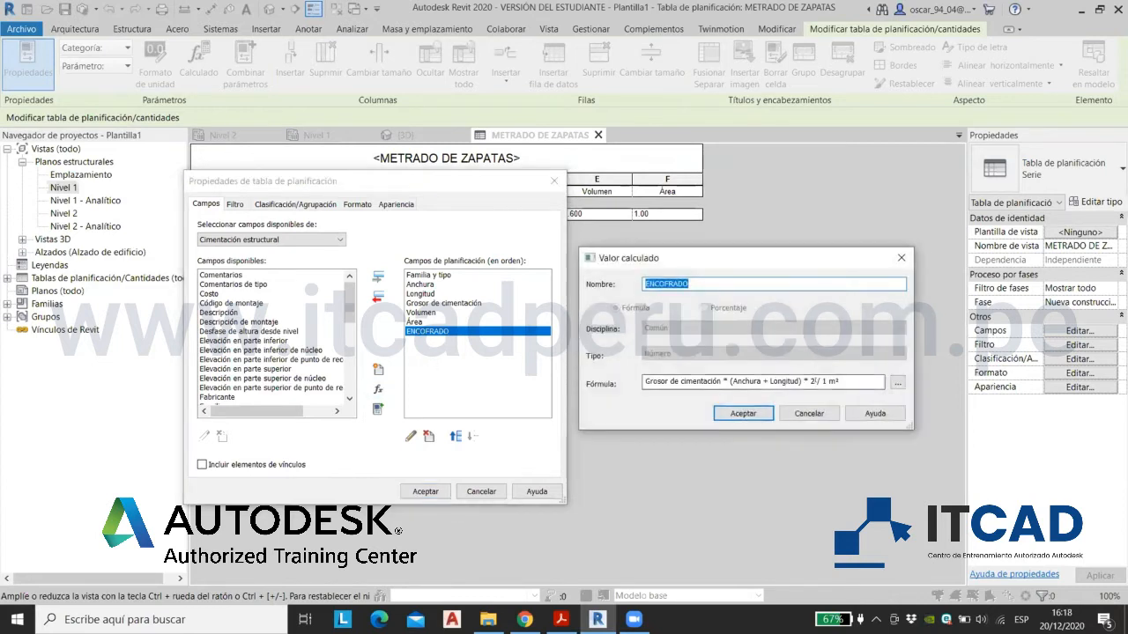
drag(842, 382, 821, 381)
key(BackSpace)
key(BackSpace)
key(BackSpace)
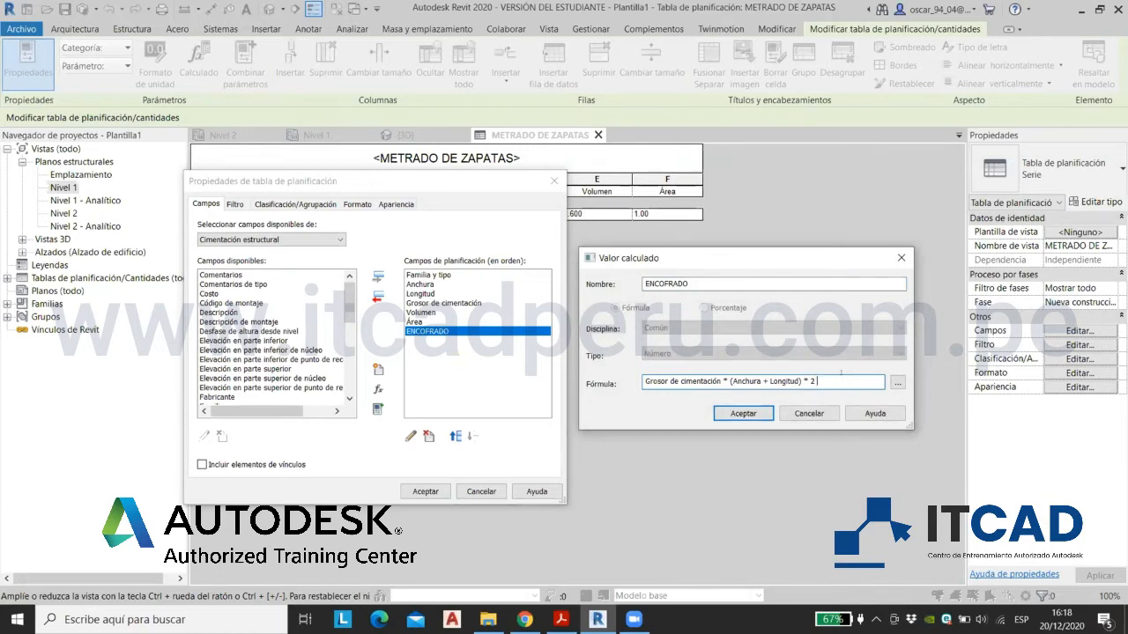
click(758, 413)
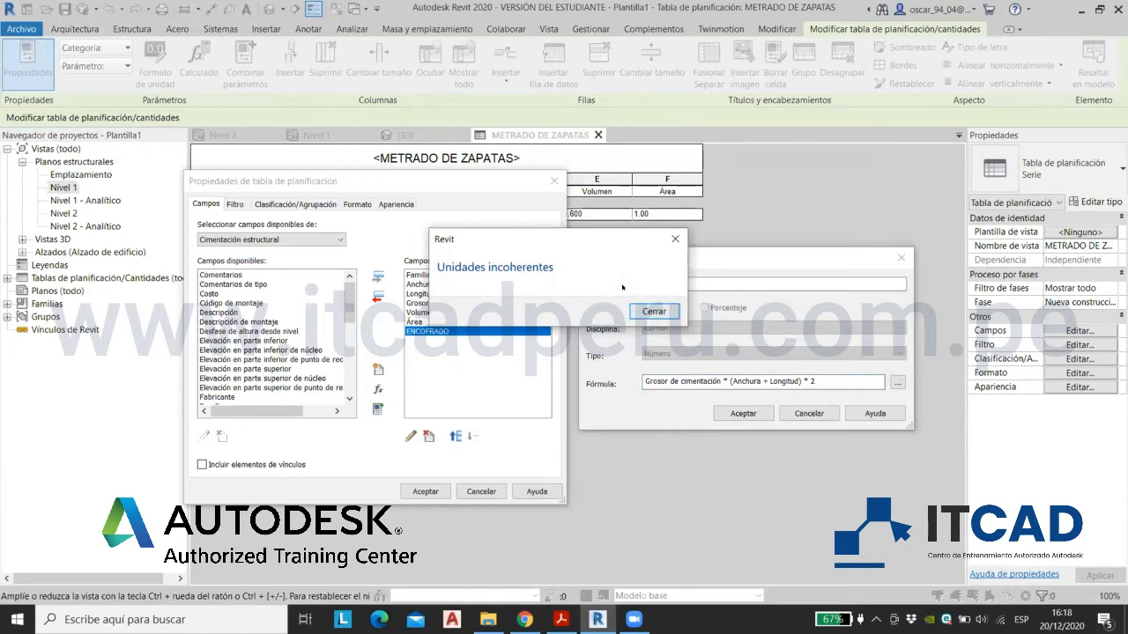
drag(586, 241, 561, 275)
click(629, 346)
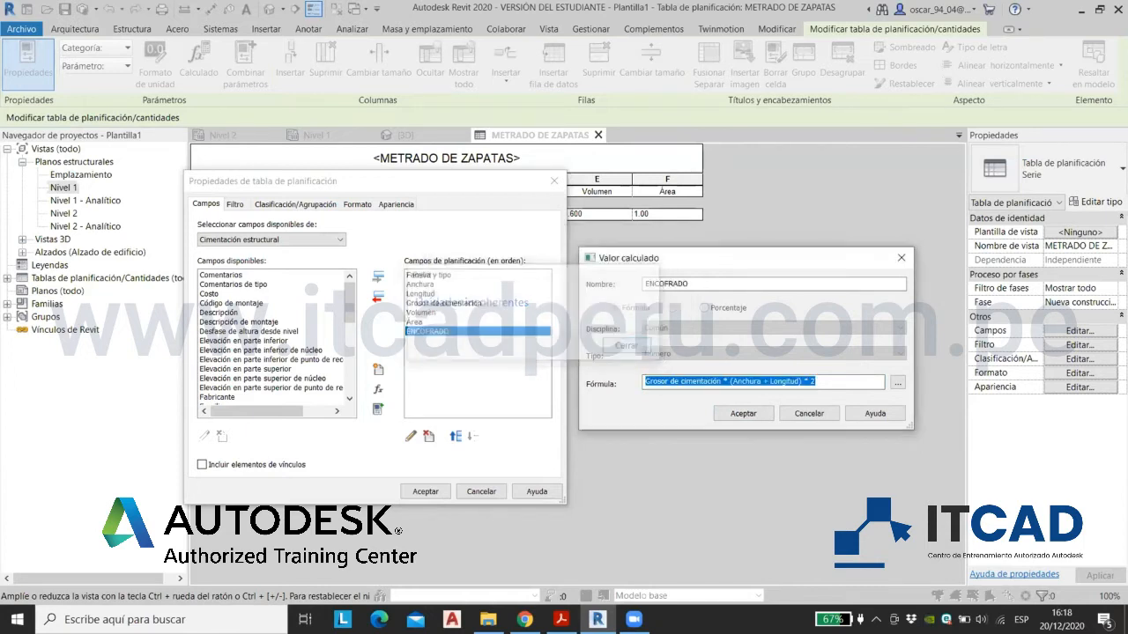
click(809, 413)
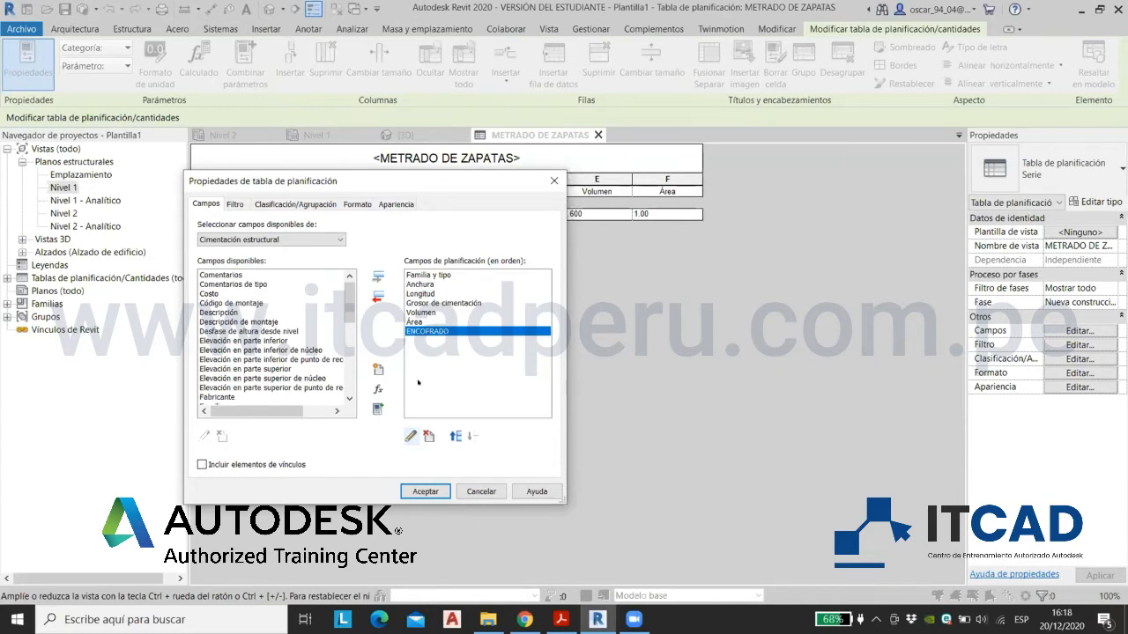
Step: Apply the schedule fields and override the ENCOFRADO field format with Fijo units and 2 posiciones decimales rounding
click(416, 492)
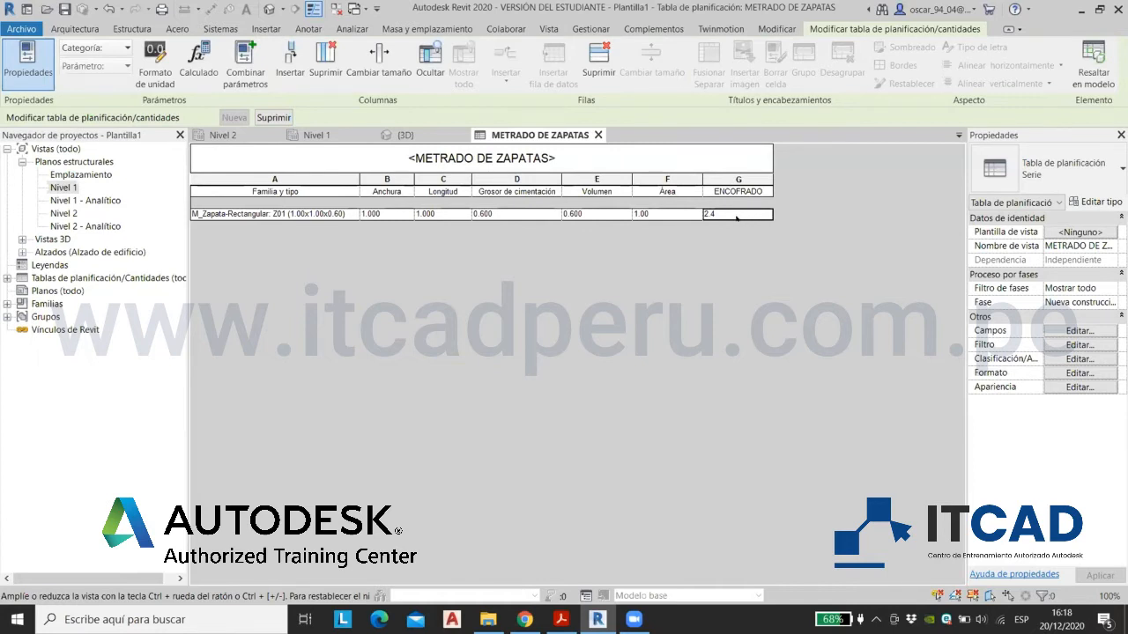
click(1054, 372)
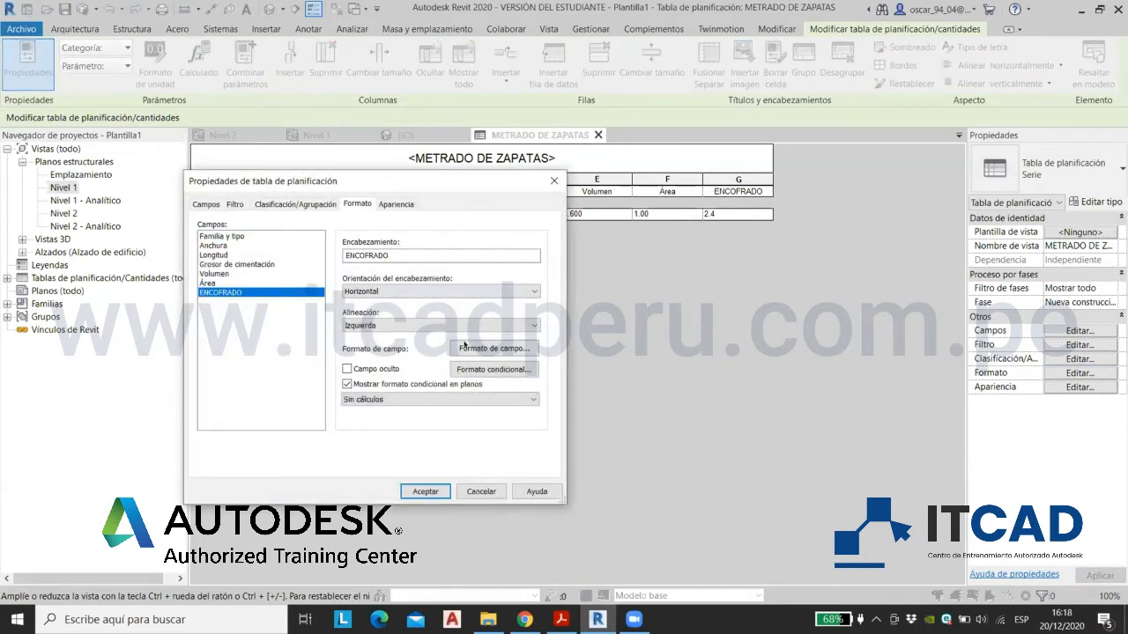
click(467, 348)
click(603, 261)
click(687, 281)
click(690, 304)
click(643, 317)
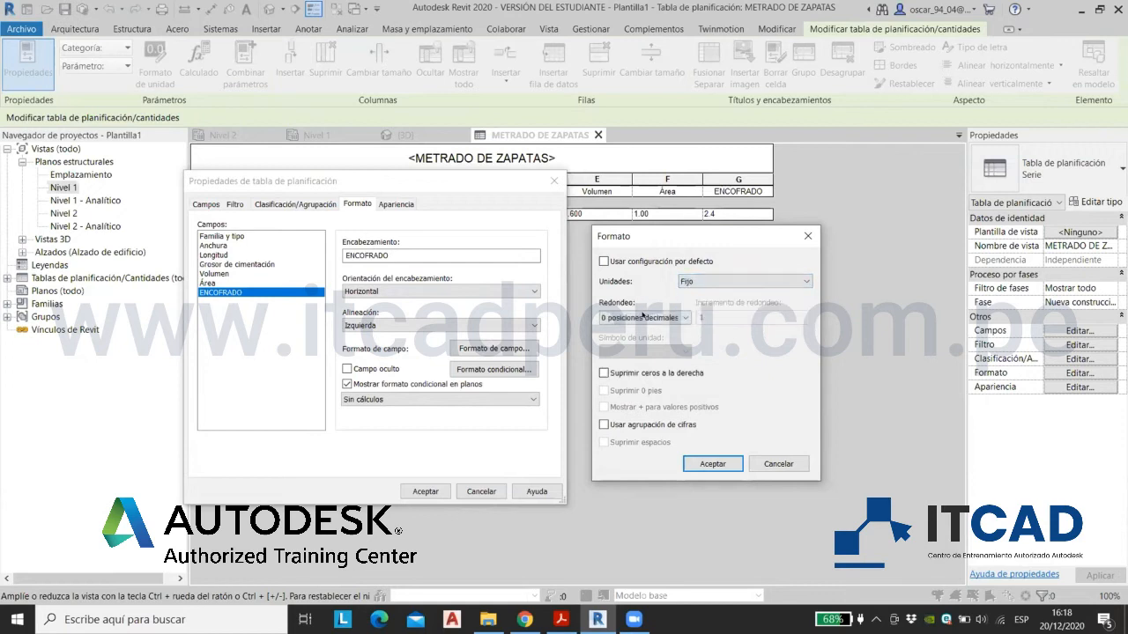
click(641, 351)
Step: Reselect Fijo units and 2 posiciones decimales for ENCOFRADO without the default settings, and apply the format to the schedule
drag(644, 240, 693, 226)
click(654, 250)
click(654, 249)
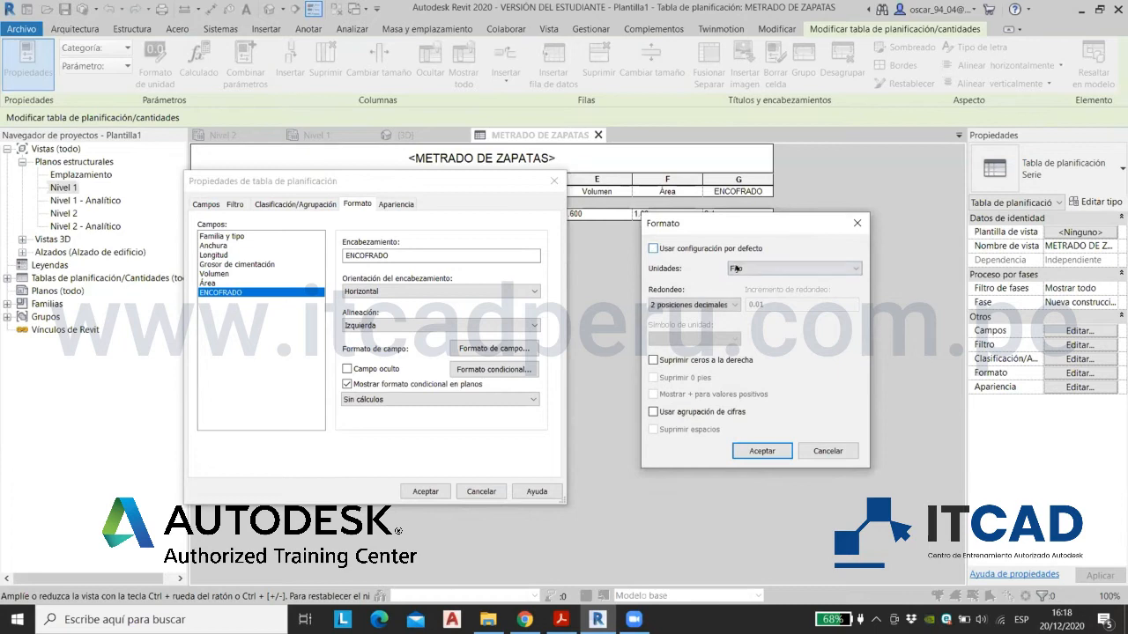
click(735, 269)
click(749, 290)
click(691, 304)
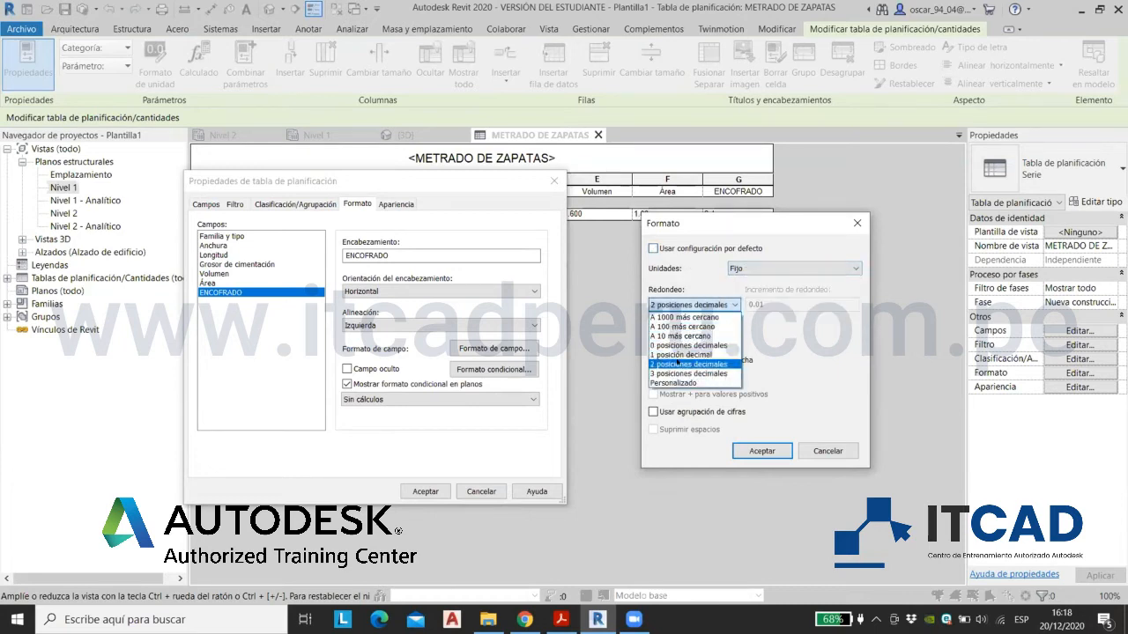
click(685, 364)
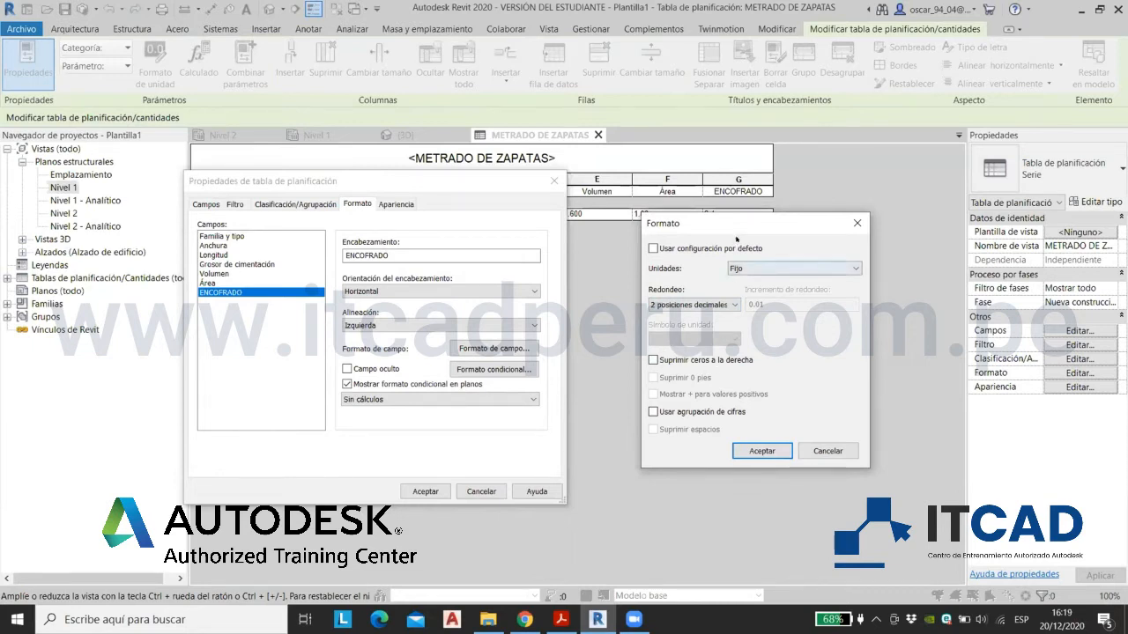
drag(726, 235, 689, 256)
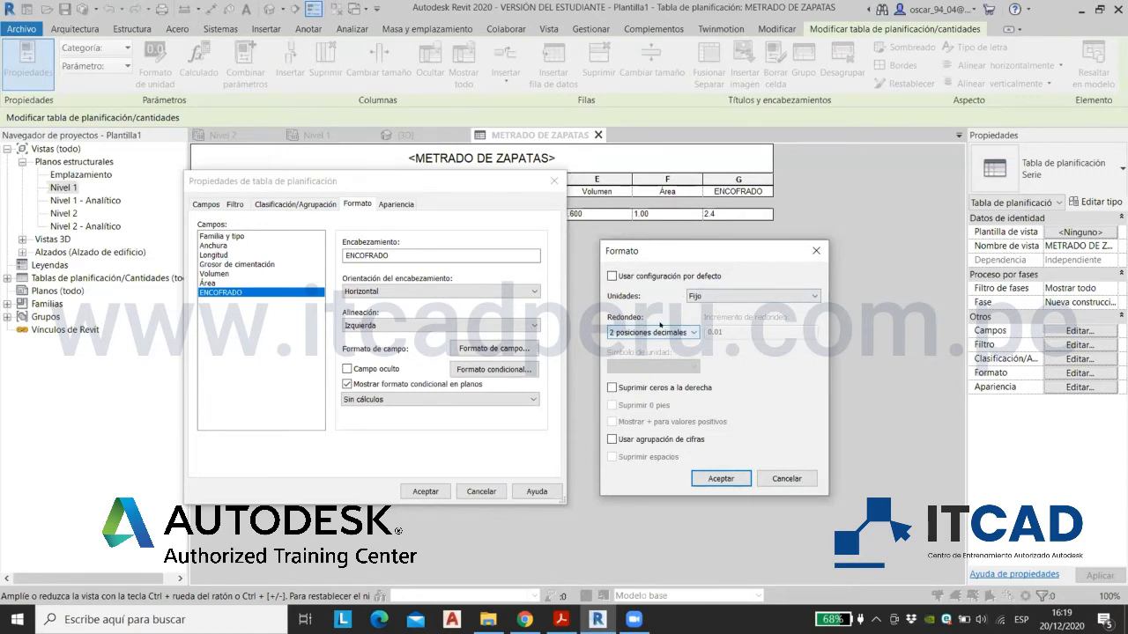
click(721, 479)
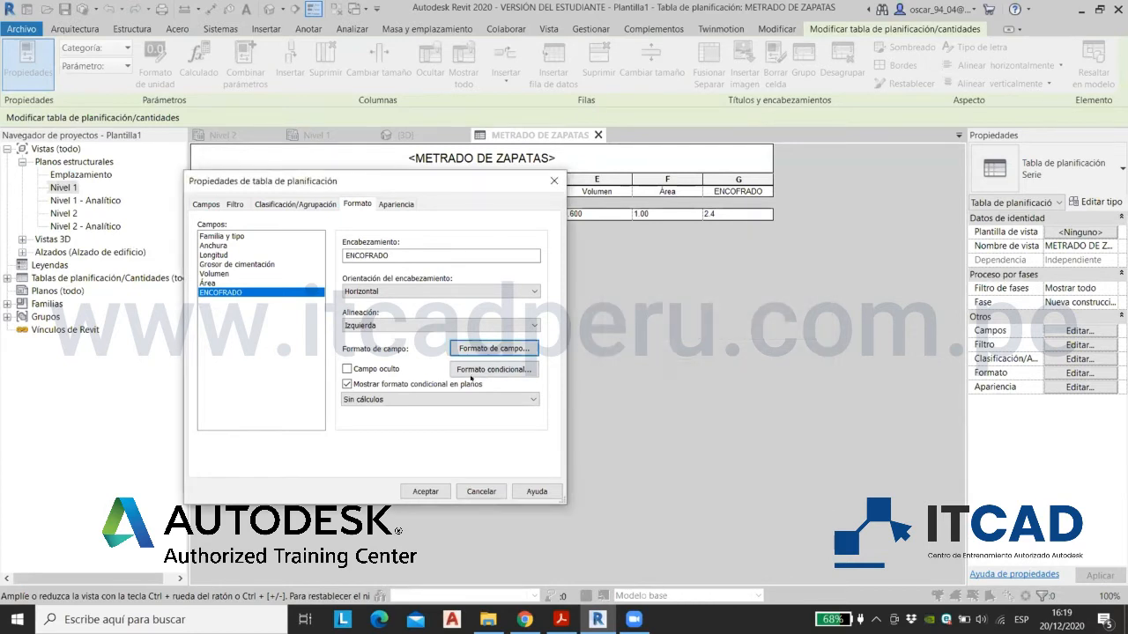
click(414, 491)
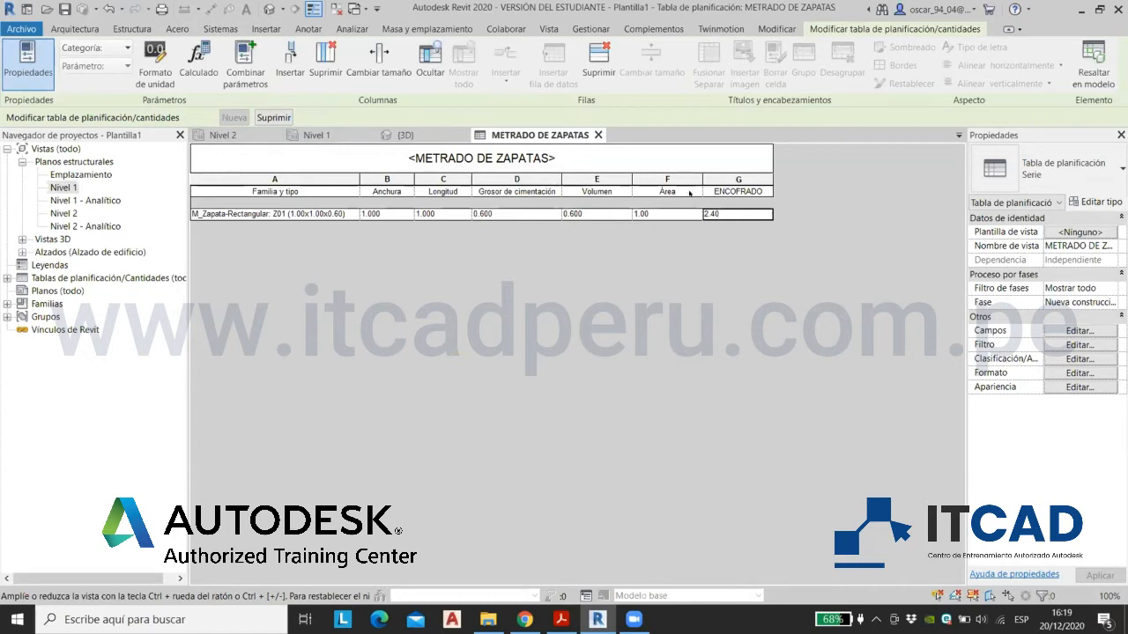
Step: Rename the Área column heading as SOLADO (m2)
click(663, 190)
click(663, 190)
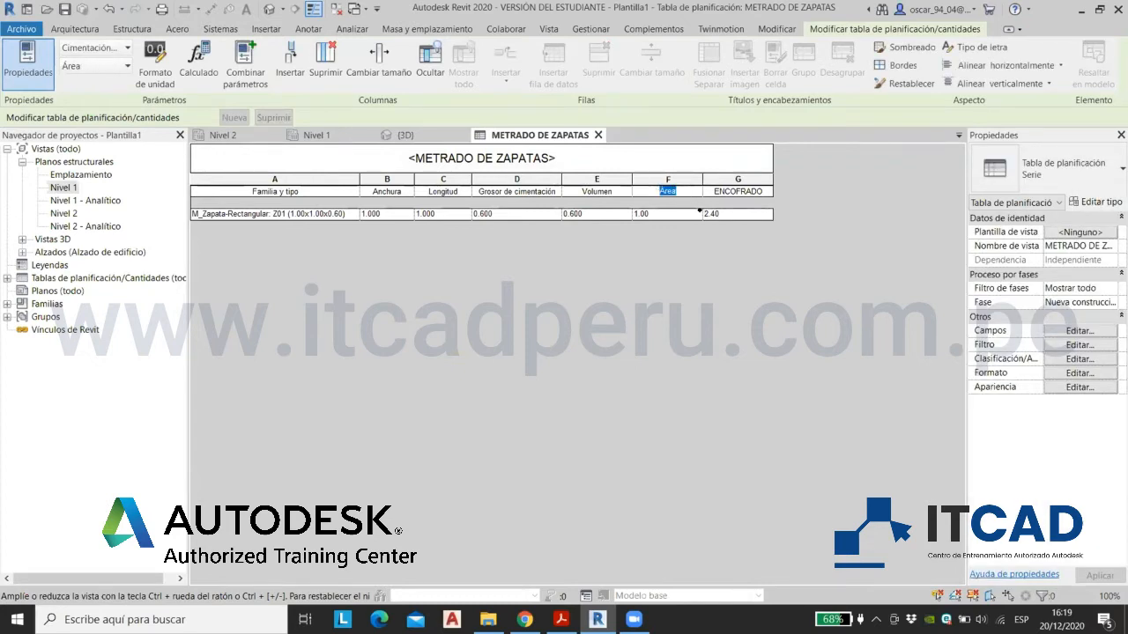
key(Caps_Lock)
text(SOLADO)
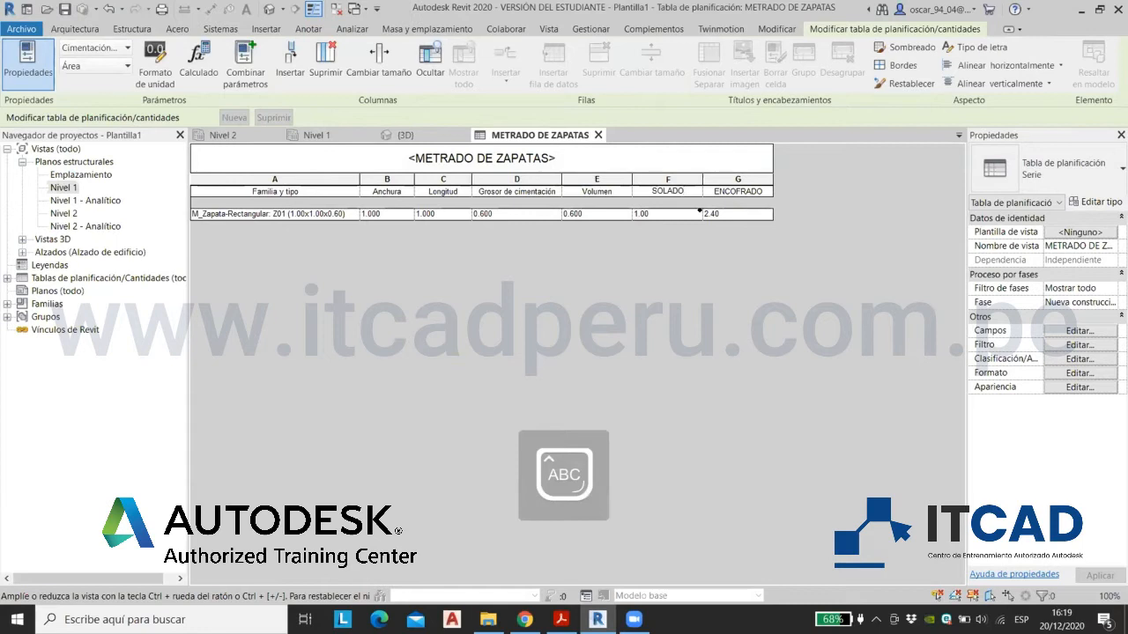
key(Tab)
key(Caps_Lock)
key(BackSpace)
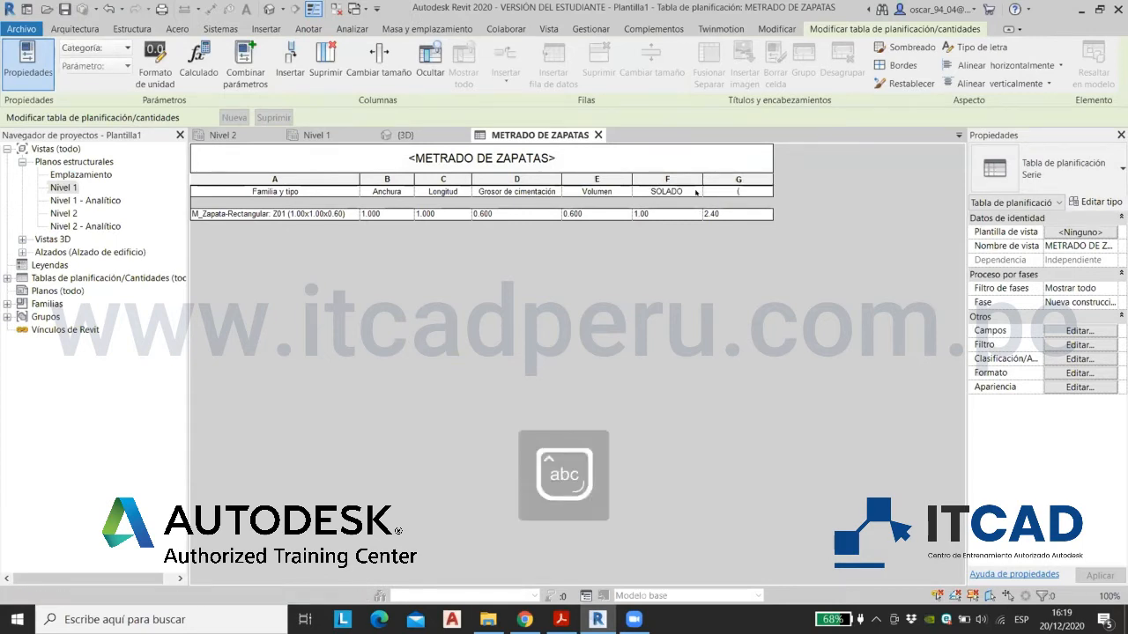
key(Escape)
click(688, 185)
text((m2))
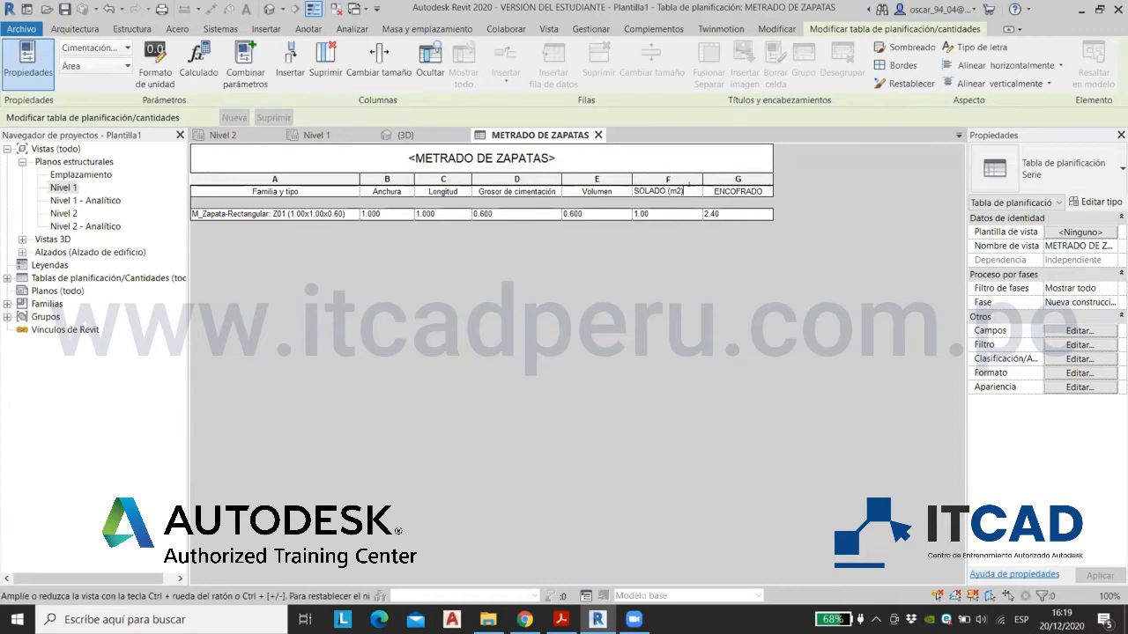
Step: Append the unit (m2) to the ENCOFRADO column heading
click(761, 185)
click(760, 185)
text((m2)
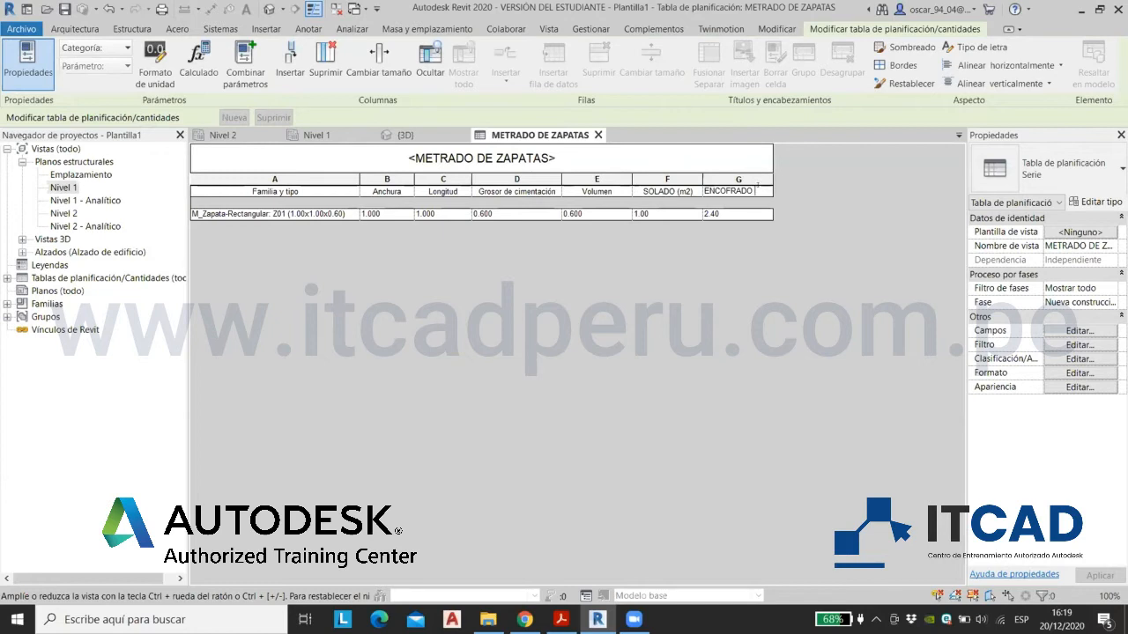
text())
click(696, 216)
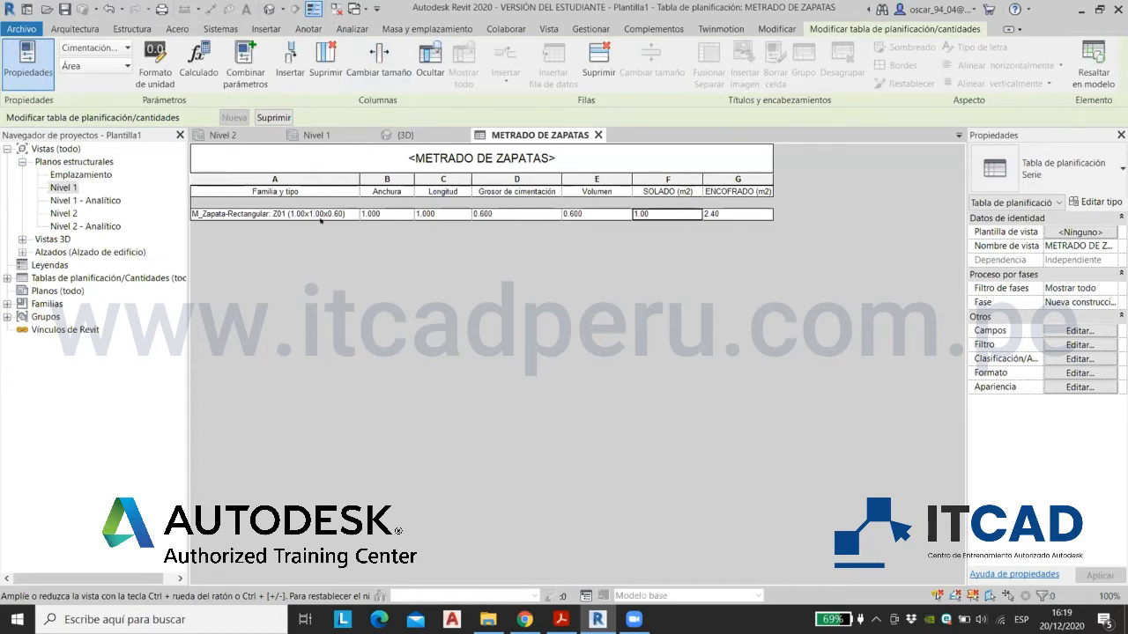
Step: Open the Nivel 1 plan, then switch to Acrobat Reader and review the ZAPATA AISLADA slides through to CIMIENTO CORRIDO
click(338, 135)
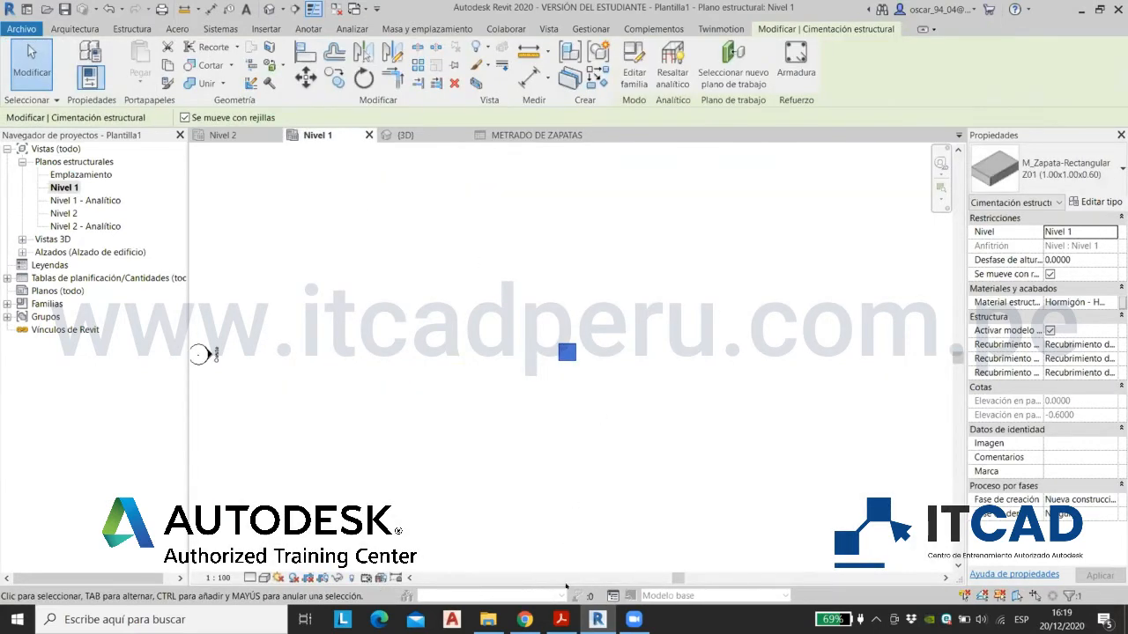
key(alt+Tab)
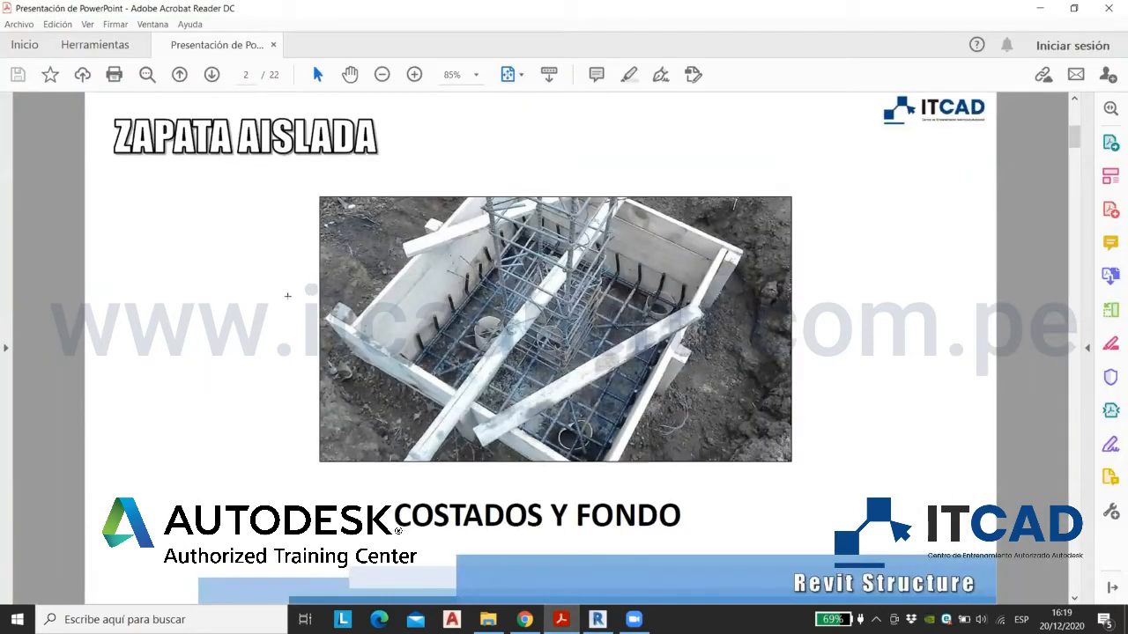
scroll(288, 296, down, 1)
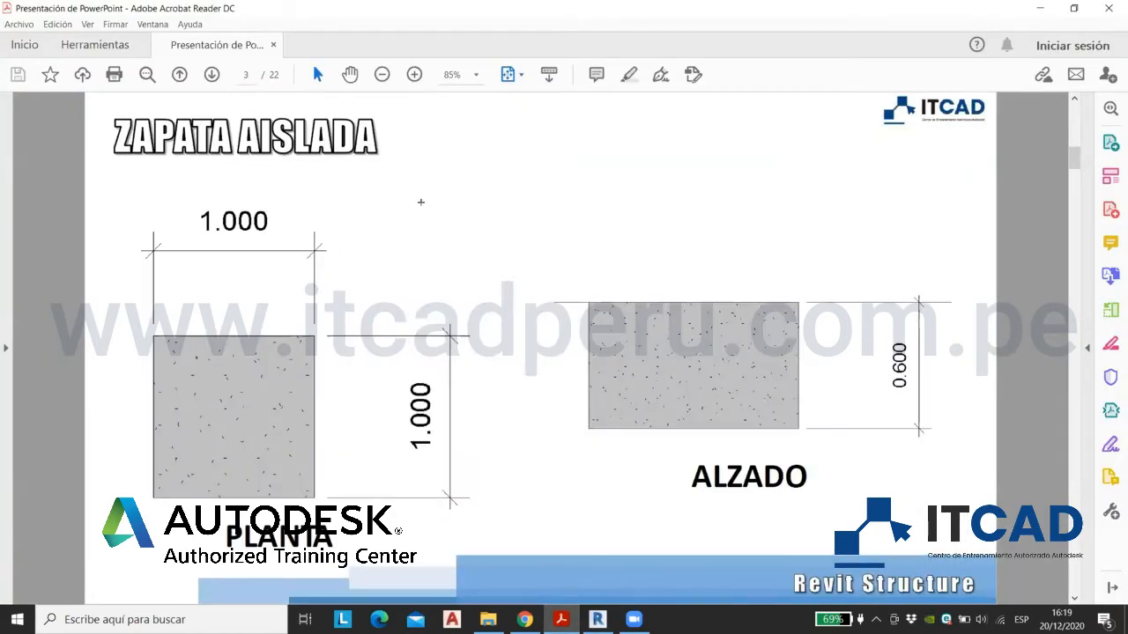
scroll(438, 155, down, 1)
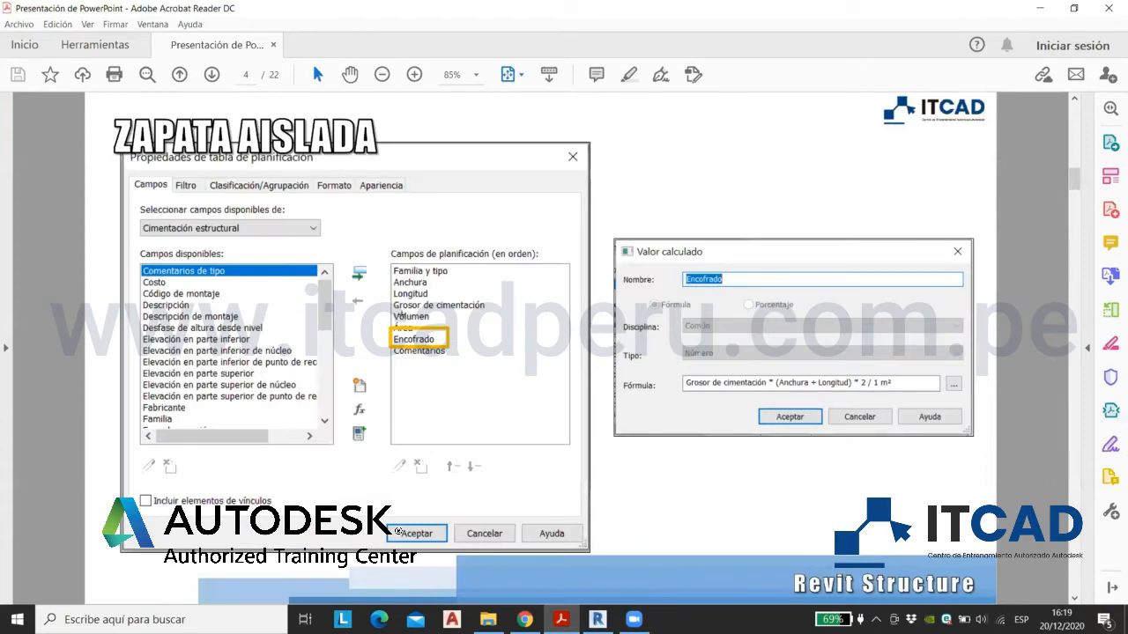
scroll(362, 246, down, 1)
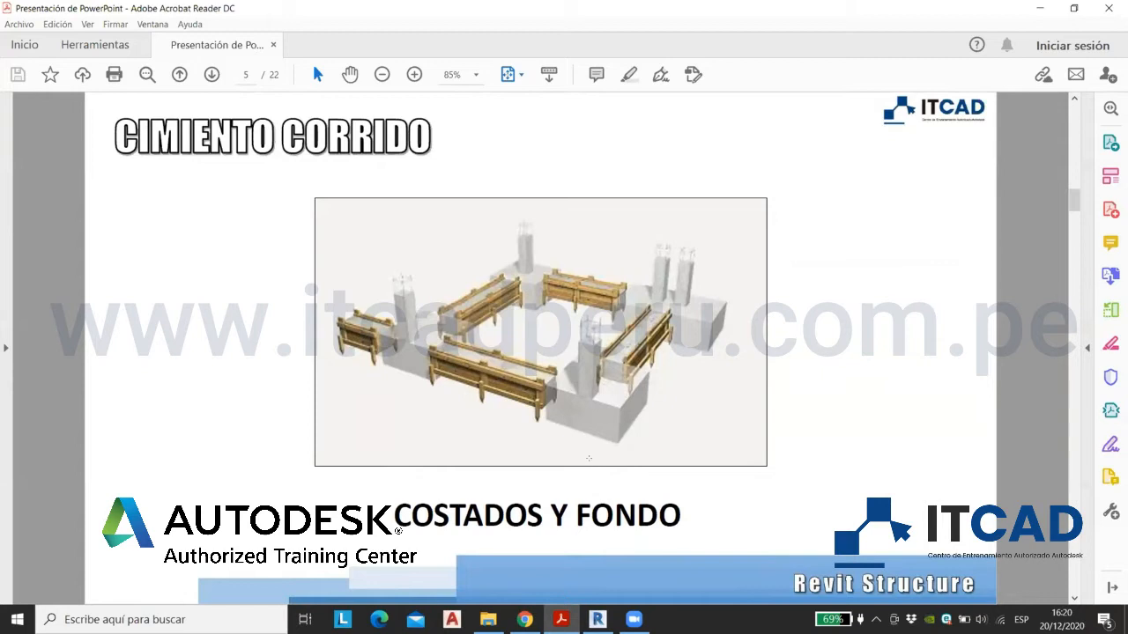
Step: Return to Revit for a closer look at the footing in Nivel 1, then consult the CIMIENTO CORRIDO plan dimensions in Acrobat Reader
key(alt+Tab)
click(594, 350)
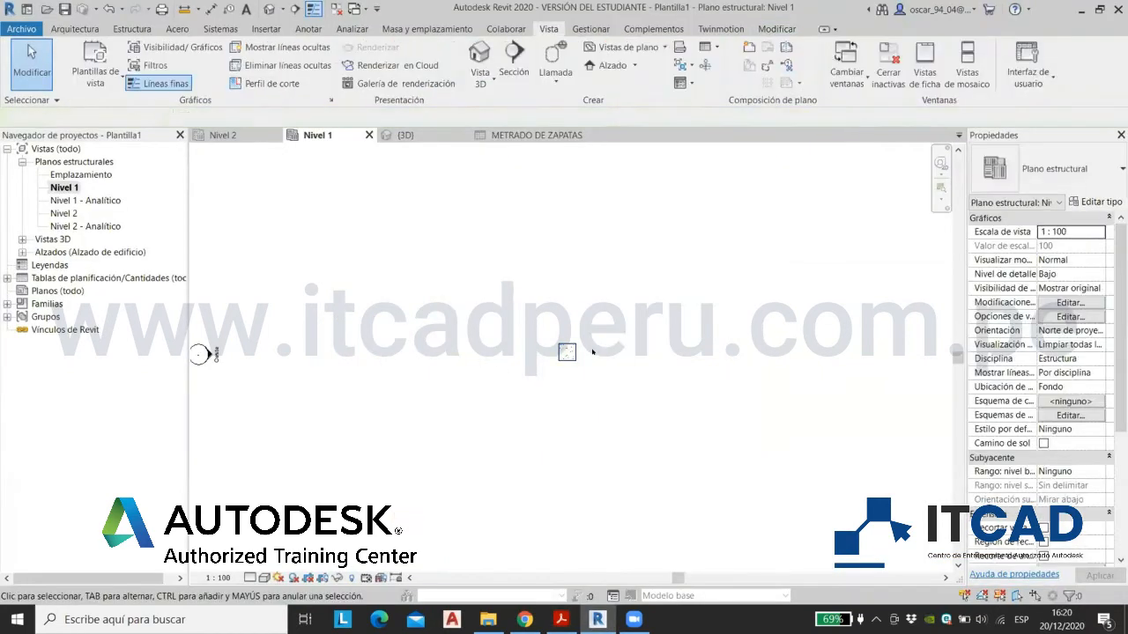
middle_drag(598, 352, 484, 380)
scroll(518, 353, up, 2)
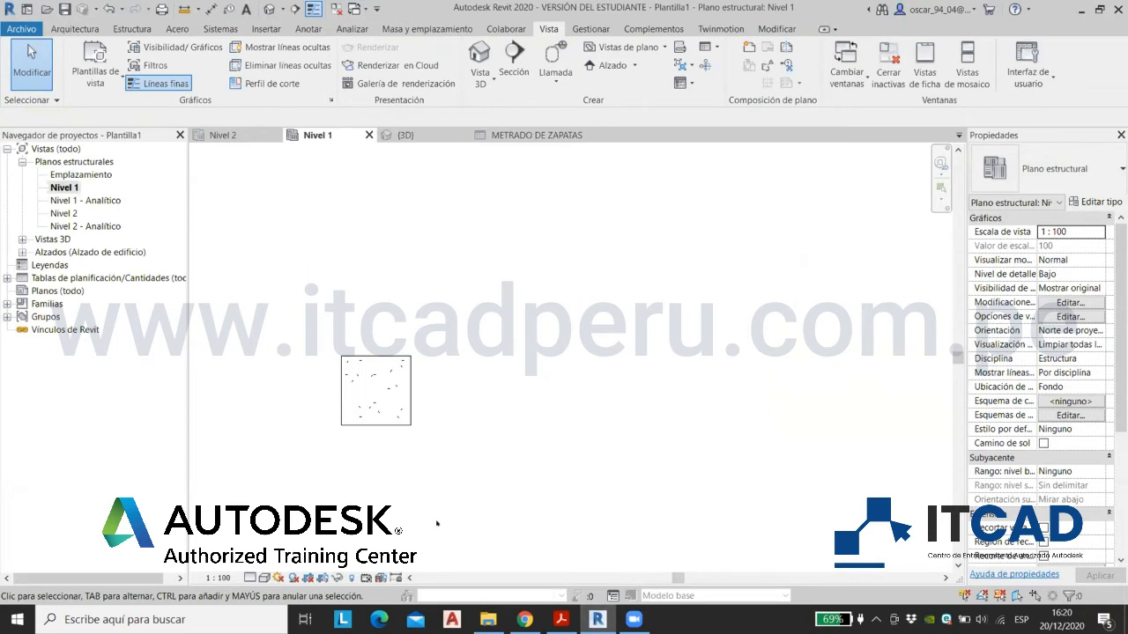
key(alt+Tab)
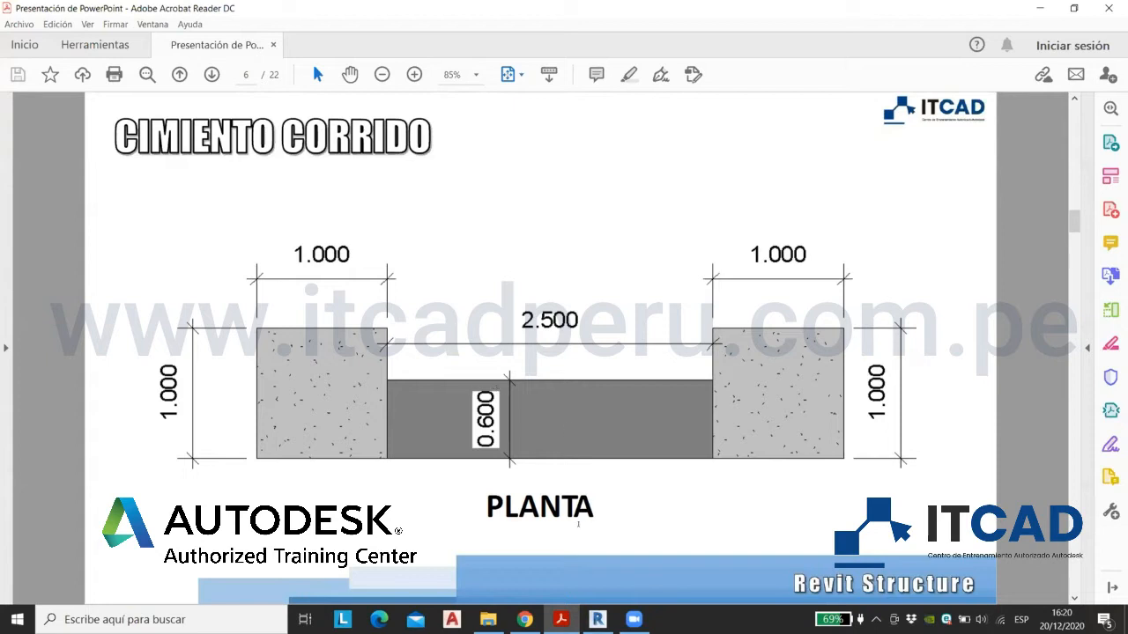
Step: Return to Revit and copy the Z01 footing horizontally 2.5 m to the right in the Nivel 1 plan
click(597, 620)
click(386, 397)
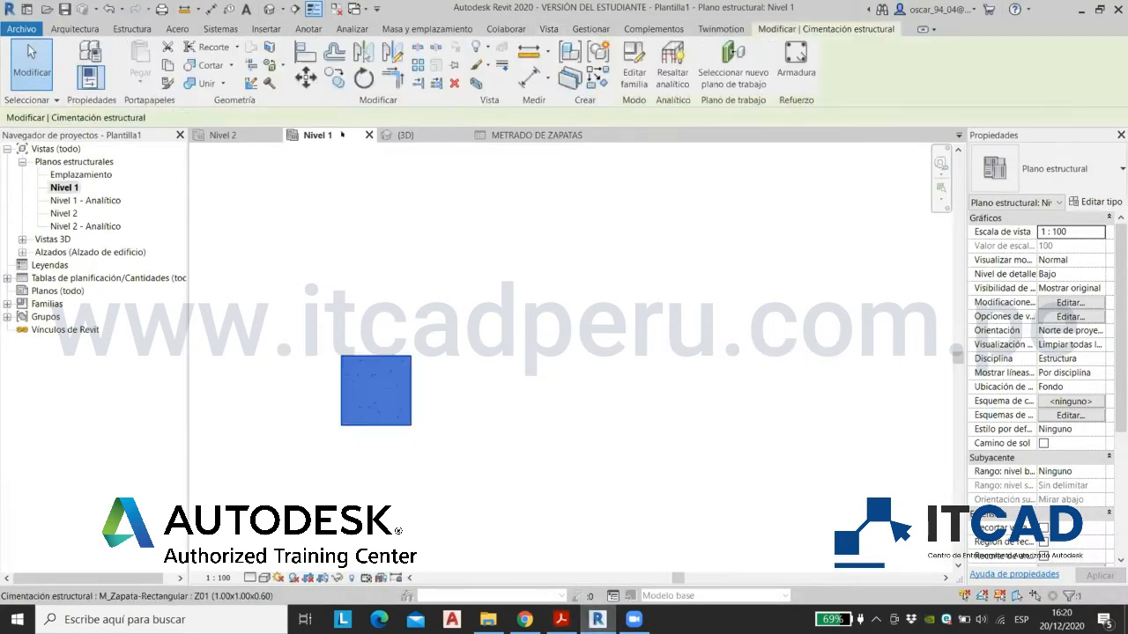
key(c)
key(o)
click(434, 281)
text(2.5)
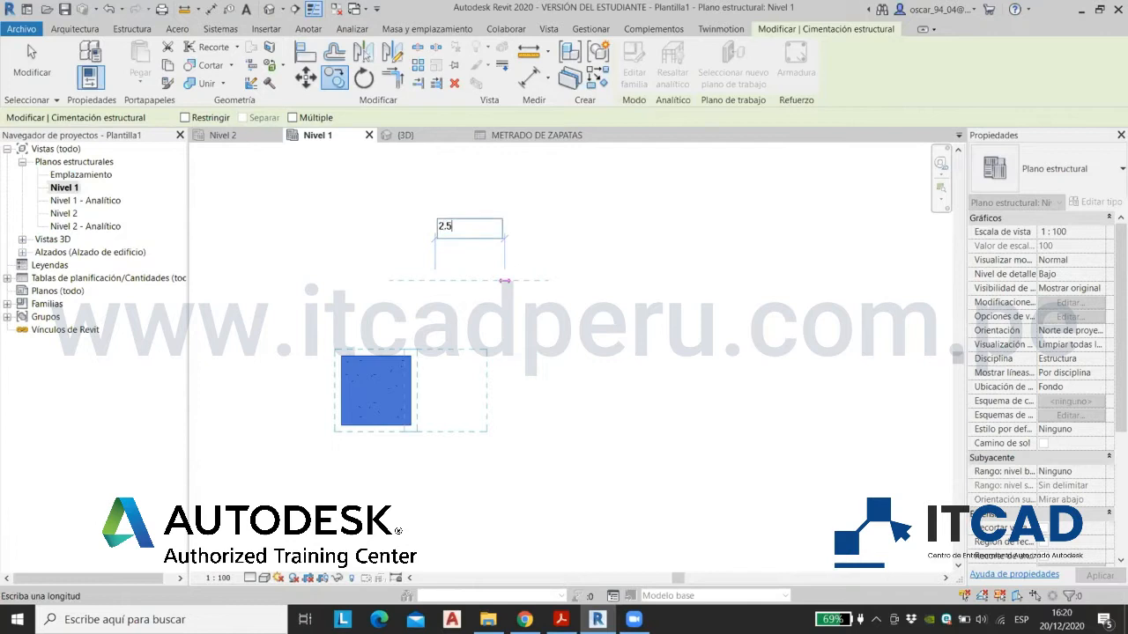
key(Return)
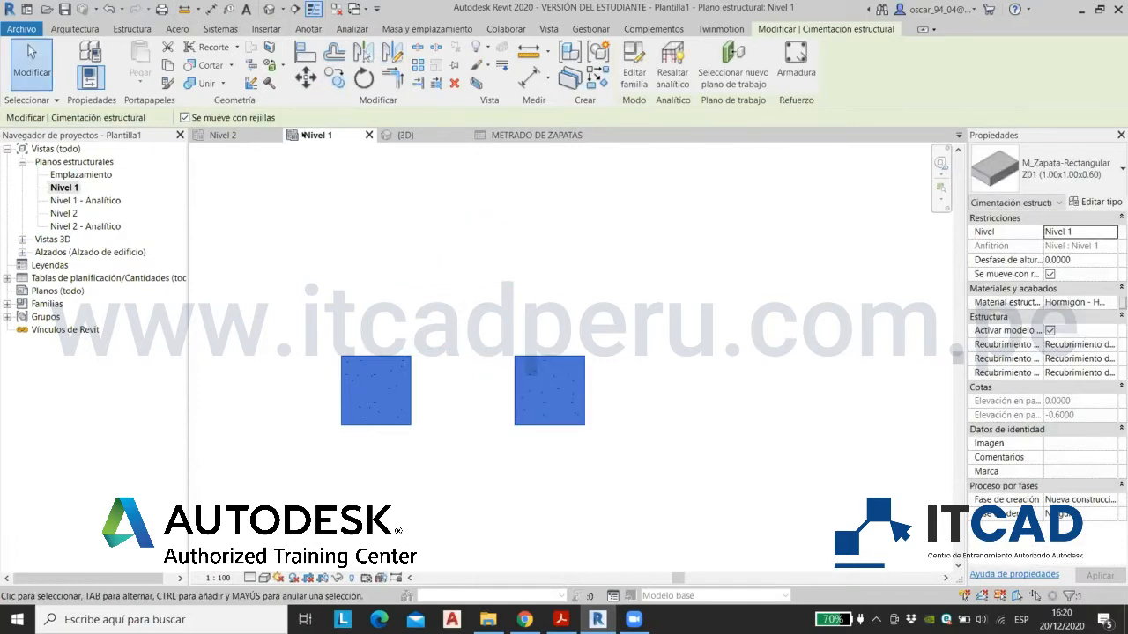
Step: Move the right-hand Z01 footing 1 m further to the right in the Nivel 1 plan
click(306, 78)
click(340, 150)
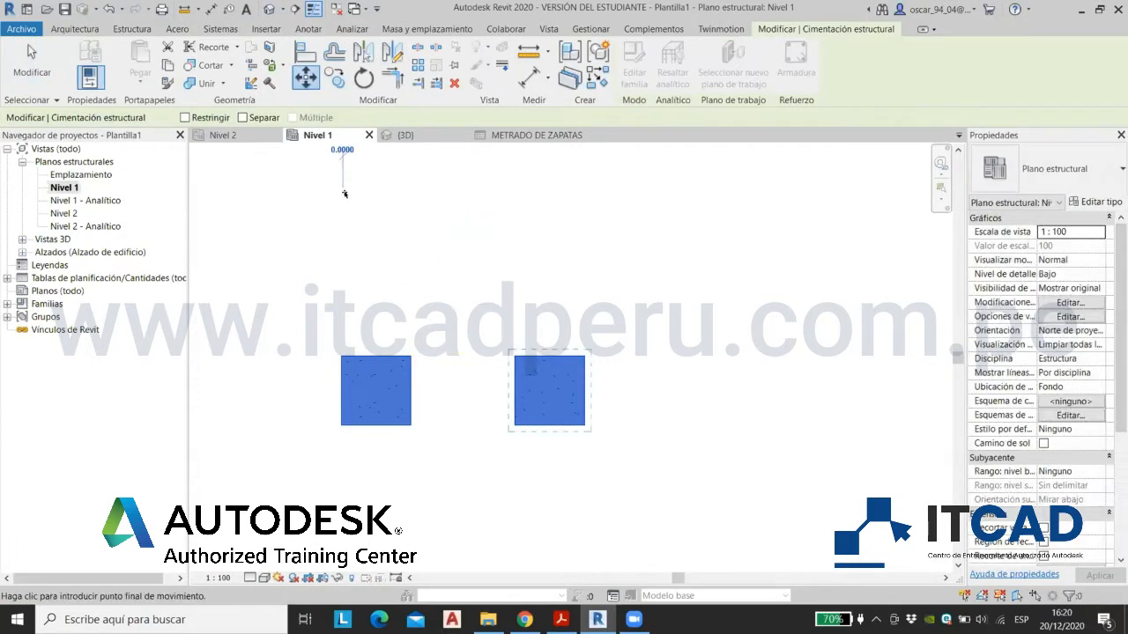
text(1)
key(Return)
click(481, 370)
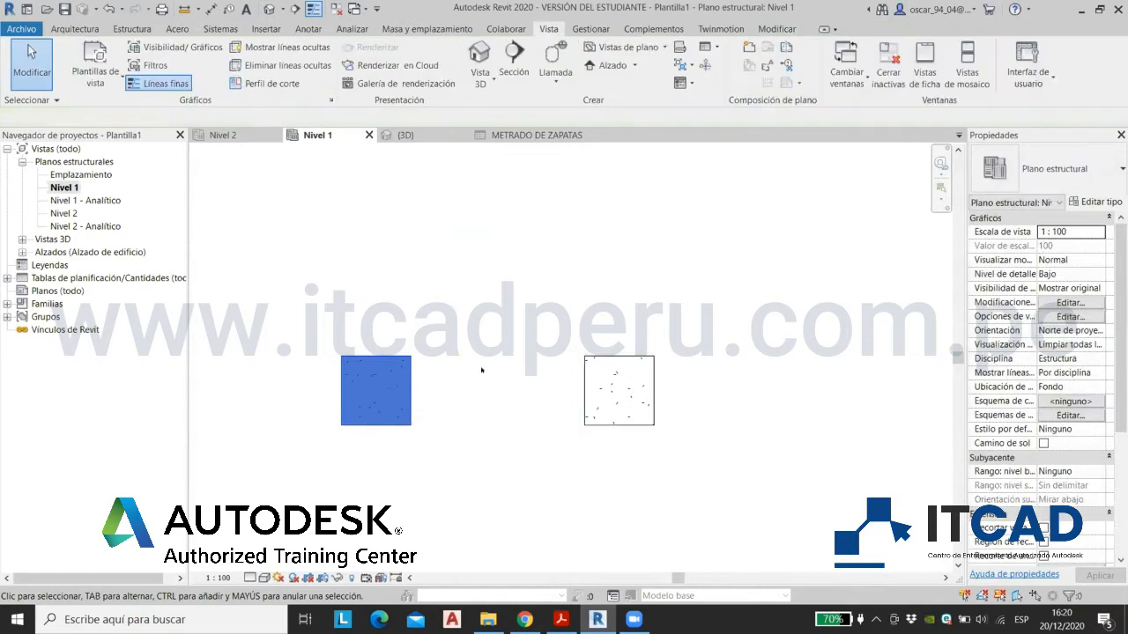
scroll(447, 372, up, 5)
scroll(413, 408, down, 3)
middle_drag(428, 309, 476, 305)
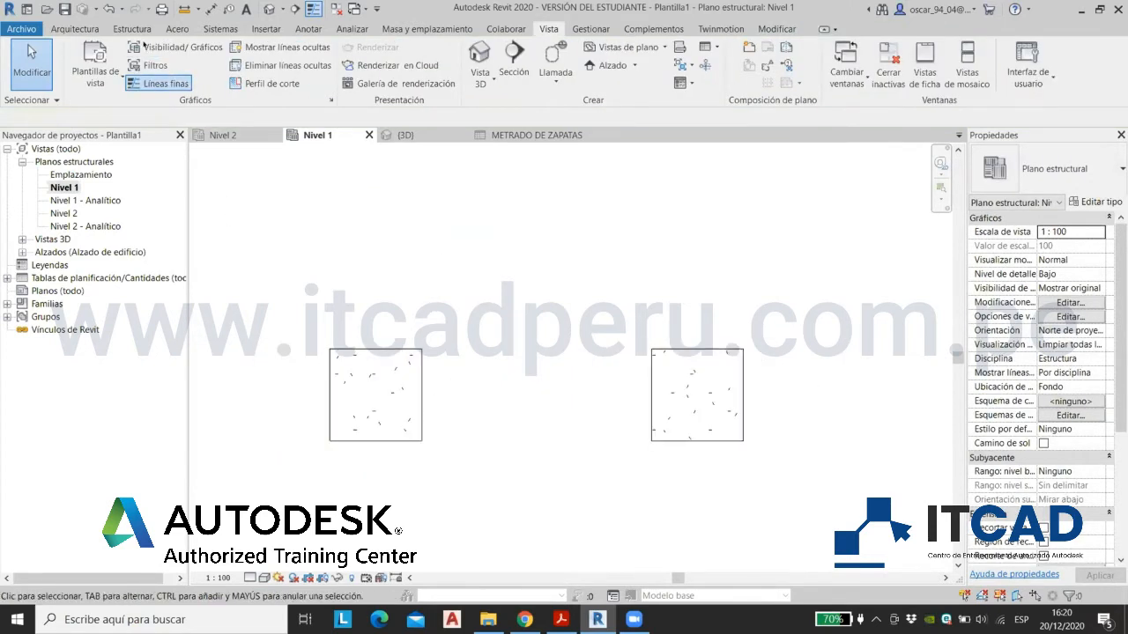
Step: Start a structural foundation slab, consult the CIMIENTO CORRIDO plan dimensions in Acrobat Reader, and return to Revit
click(132, 29)
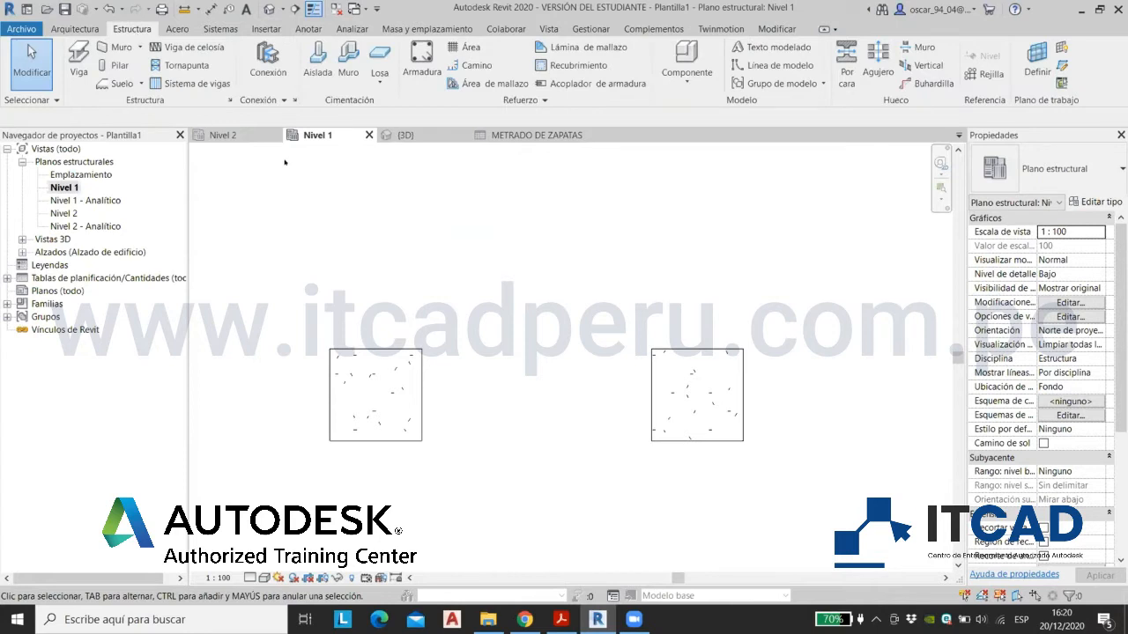
click(380, 82)
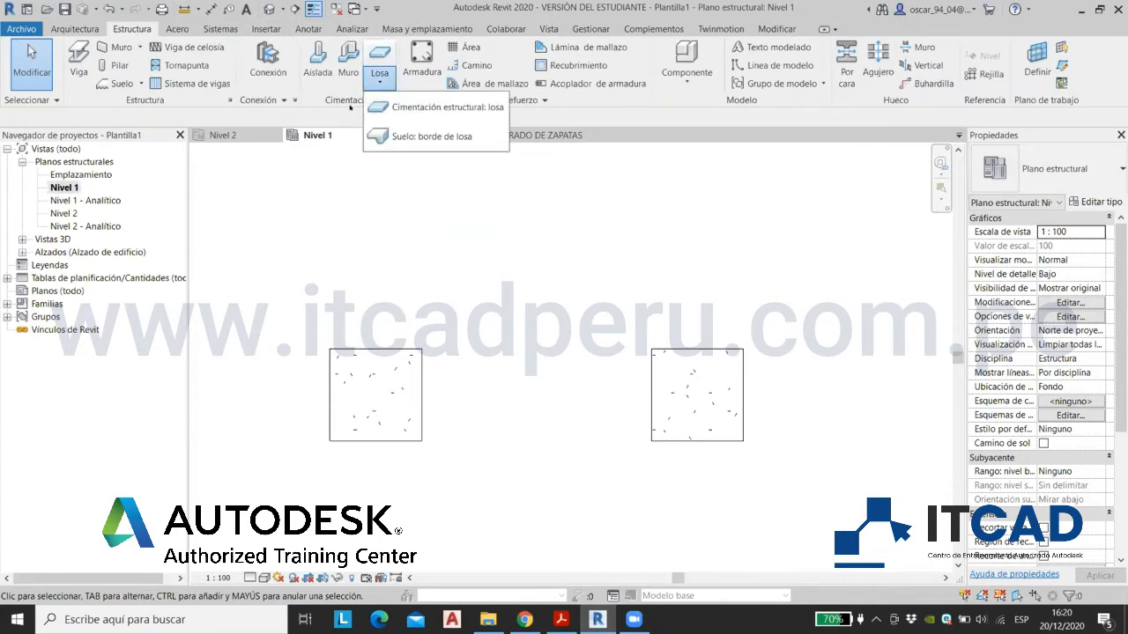
click(351, 107)
click(379, 82)
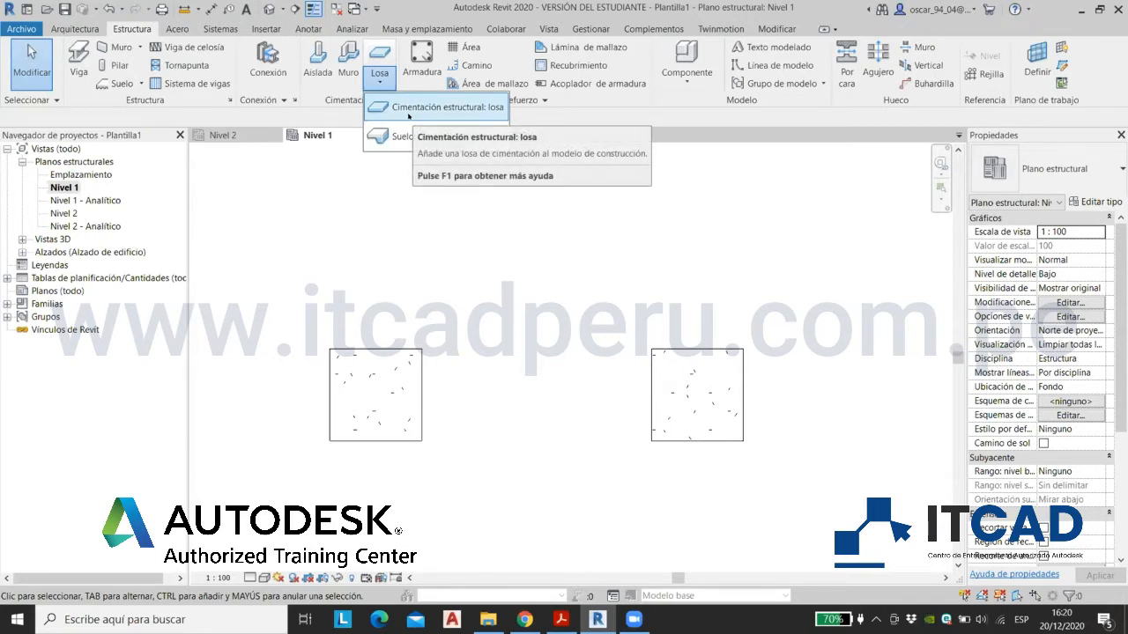
click(408, 109)
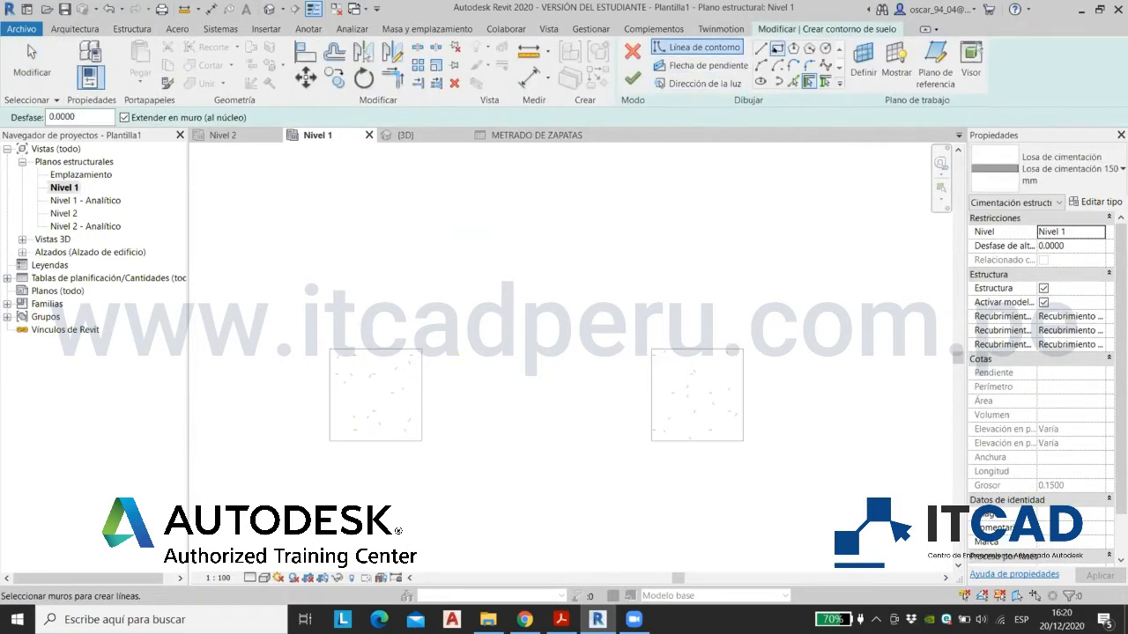
click(560, 619)
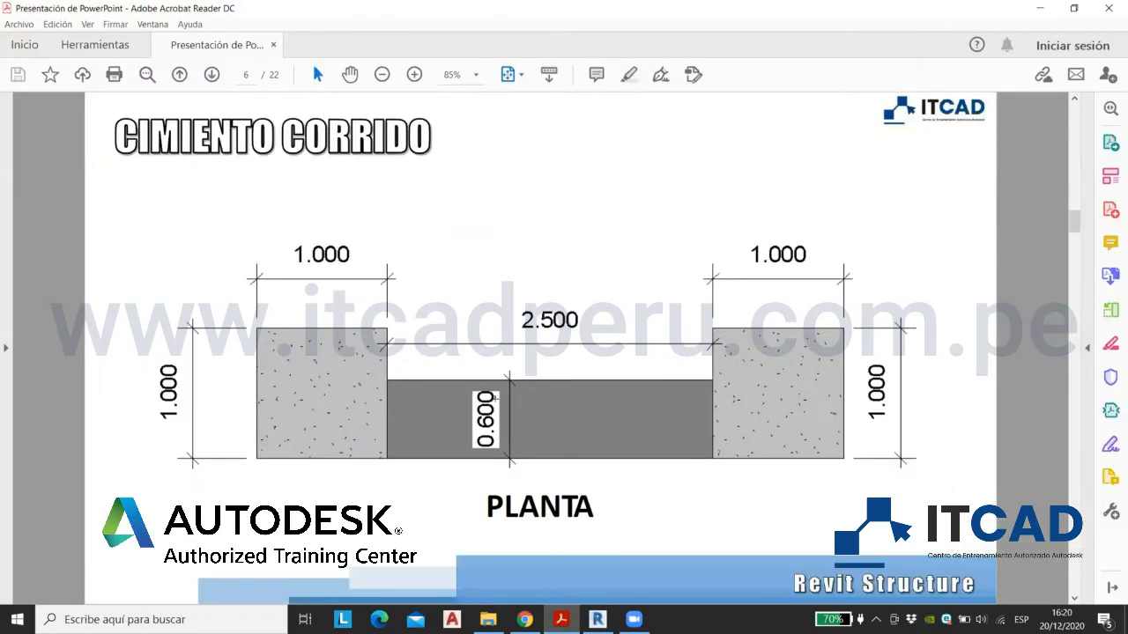
click(597, 620)
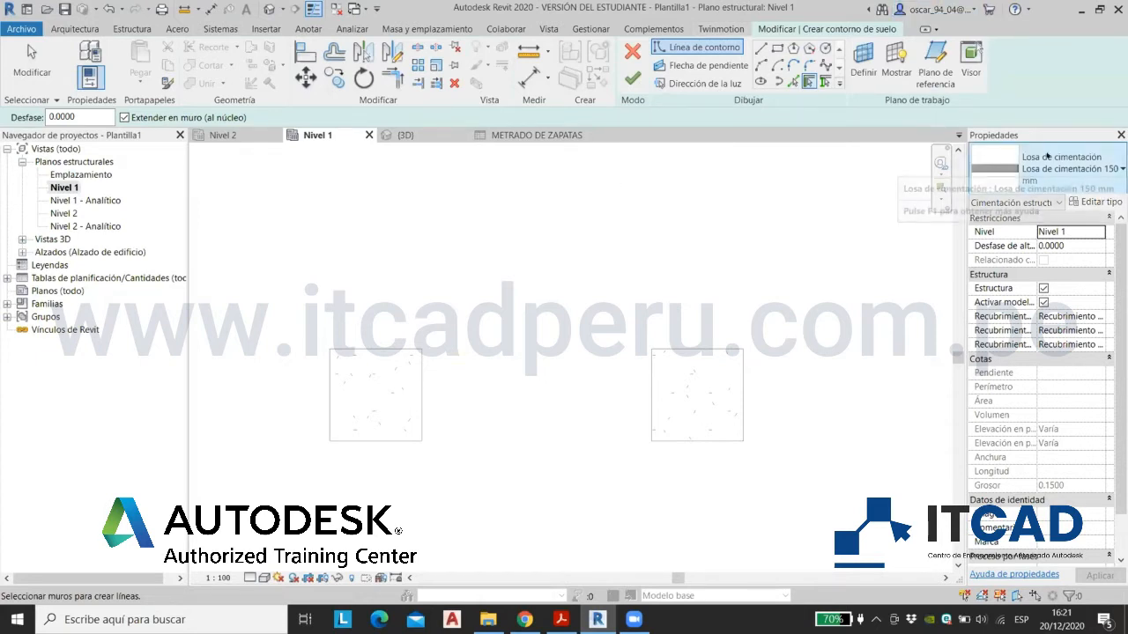
Step: Duplicate the 150 mm foundation slab type under the name CC-01 (0.60x0.60)
click(1092, 202)
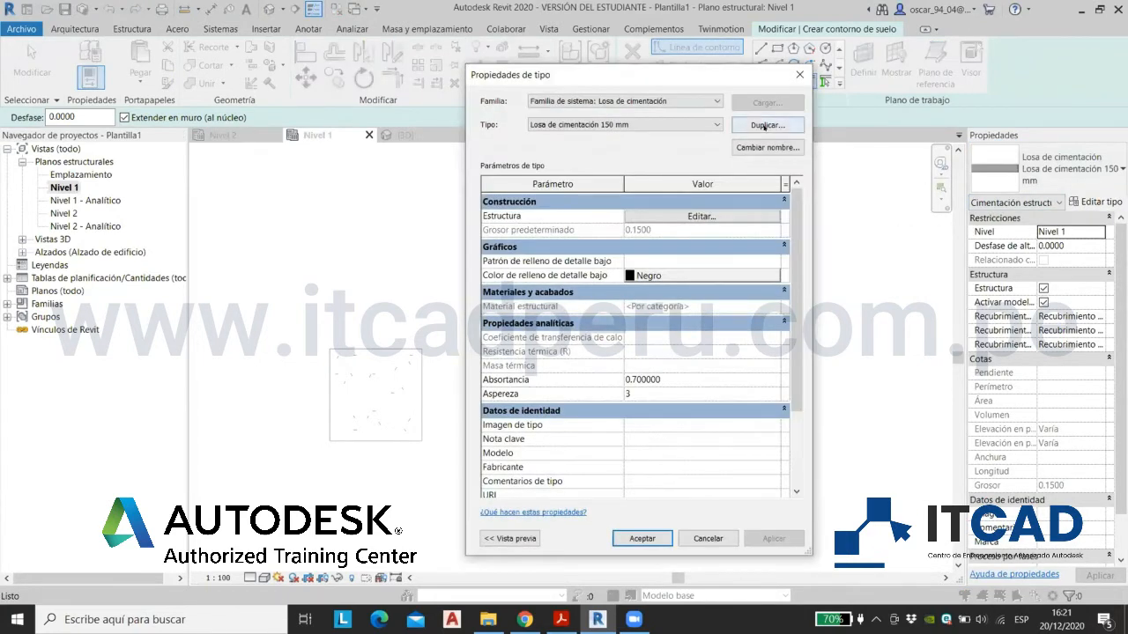
click(764, 126)
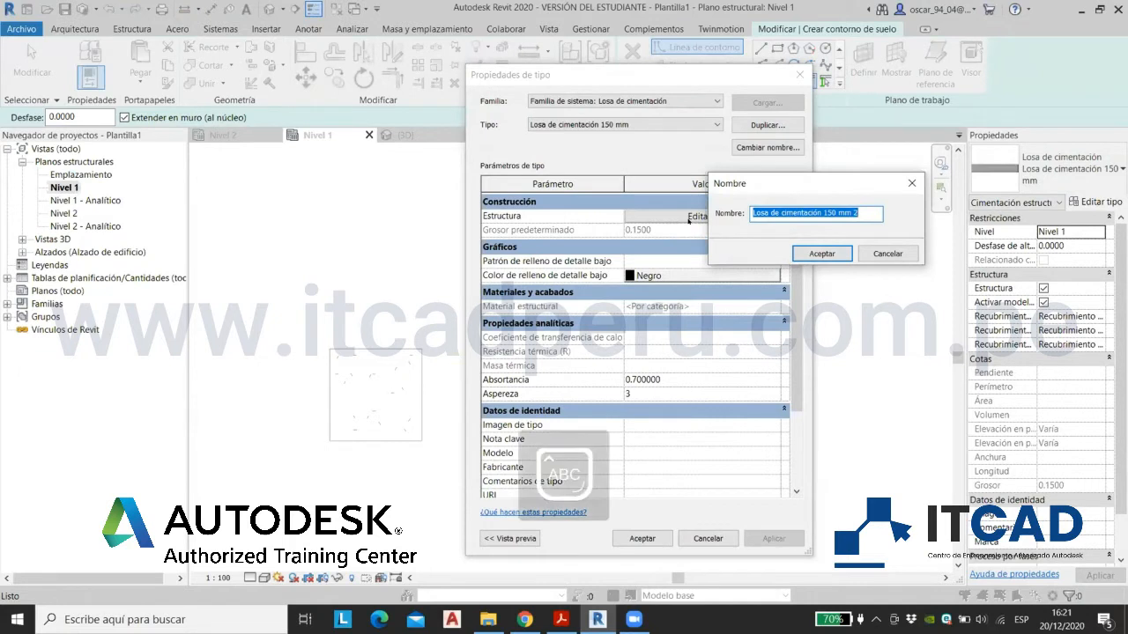
text(CC-01)
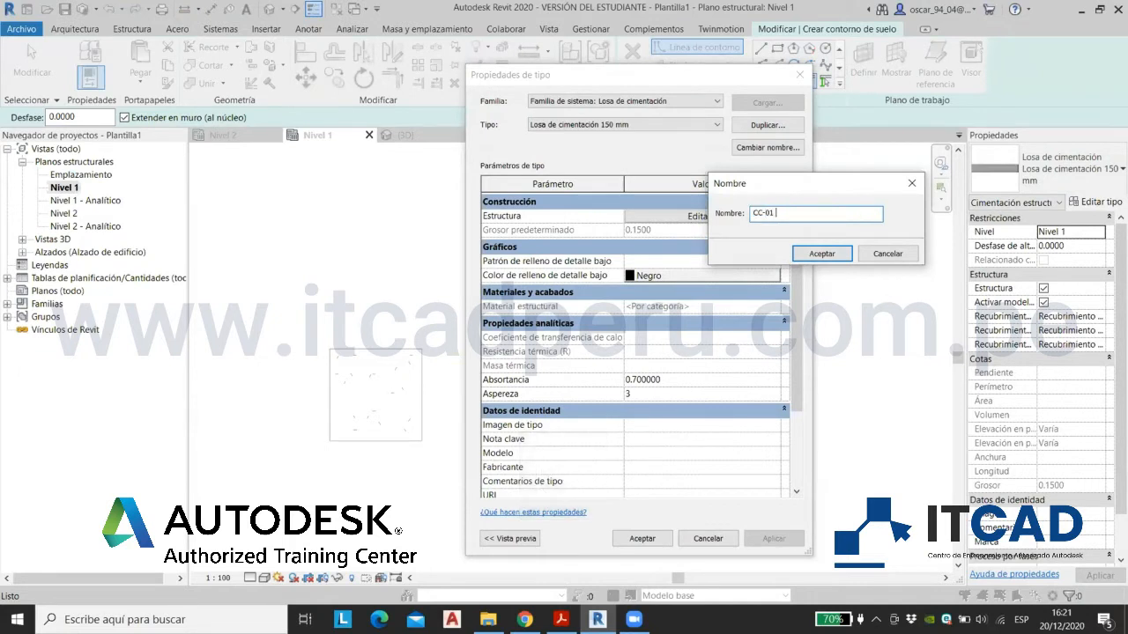
text( ()
key(Caps_Lock)
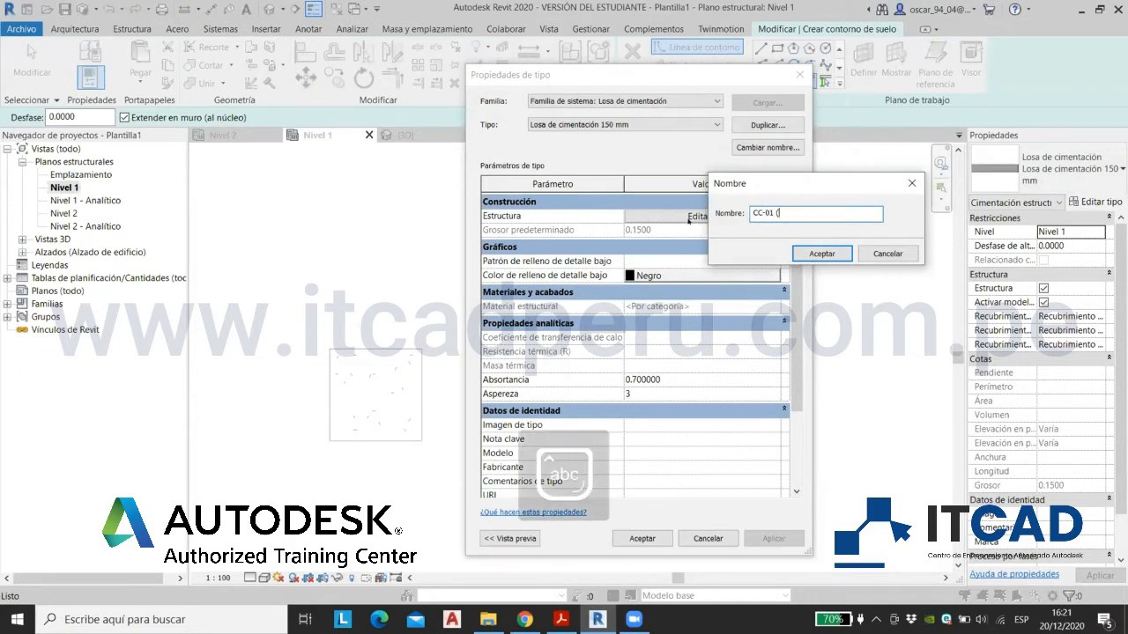
text(0.60)
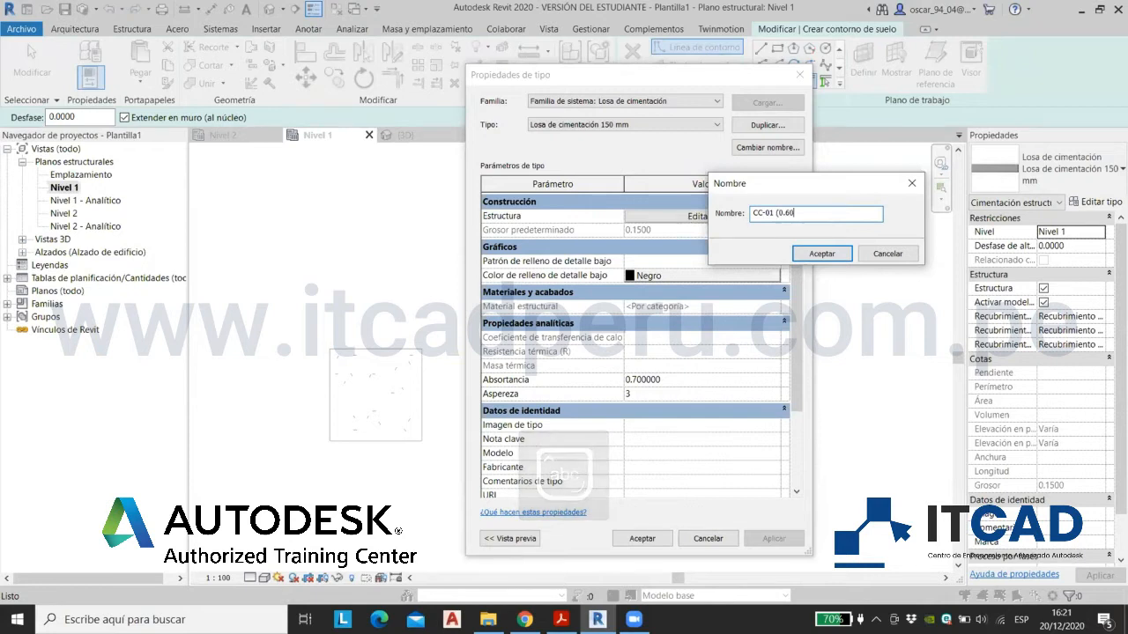
text(x0.60)
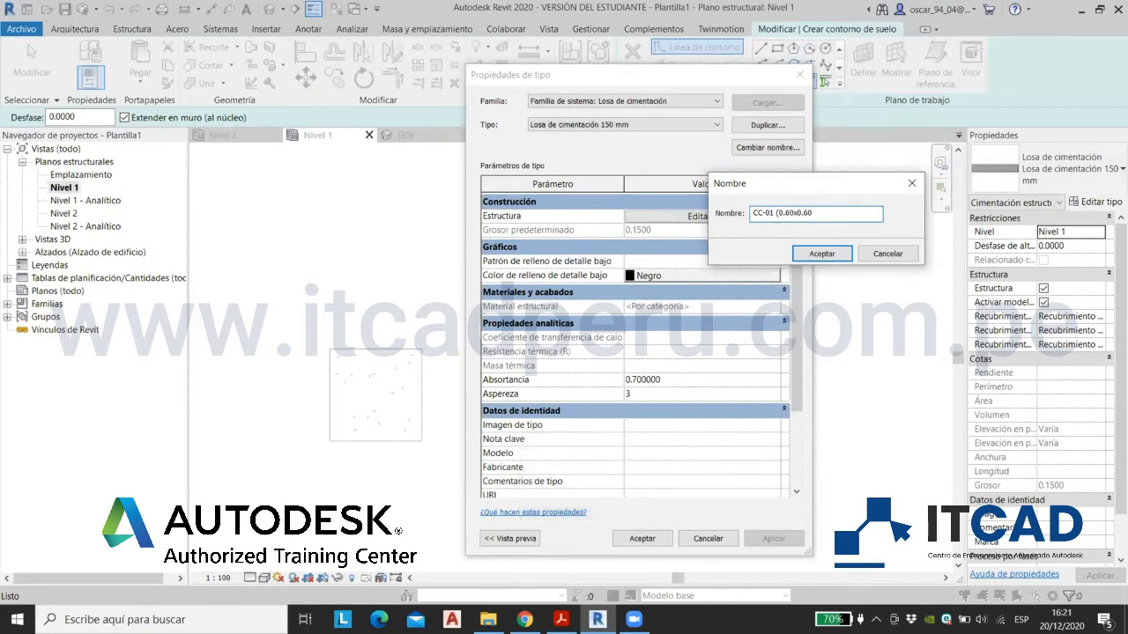
click(821, 254)
Step: Set the structural layer thickness of the CC-01 slab type to 0.6 and accept the type properties
click(670, 214)
click(655, 225)
text(0.6)
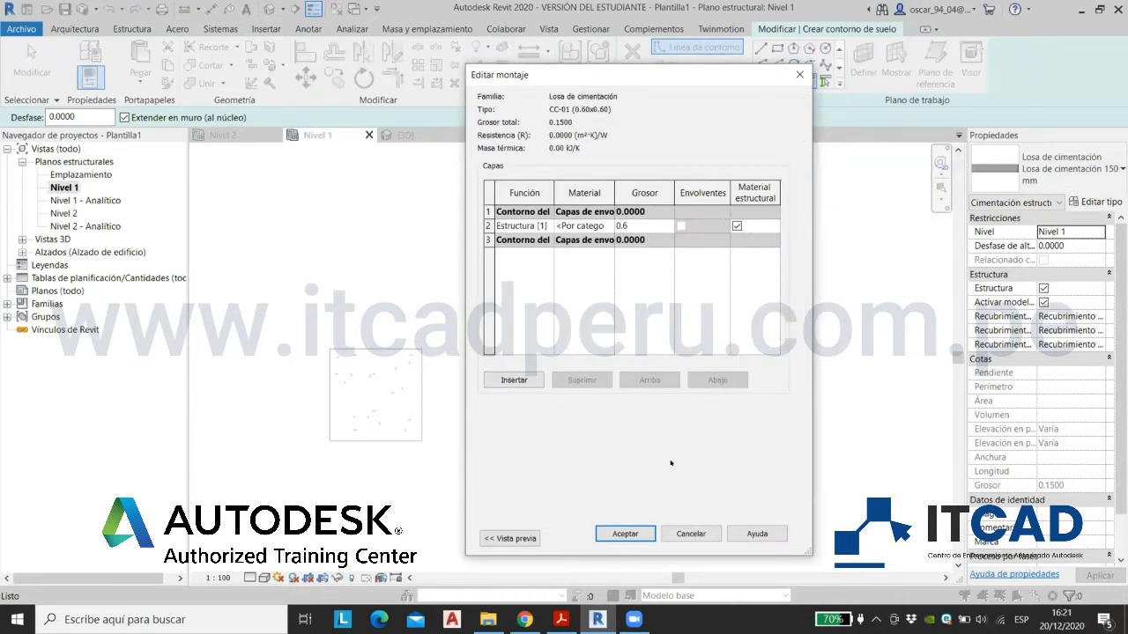
click(625, 534)
click(625, 534)
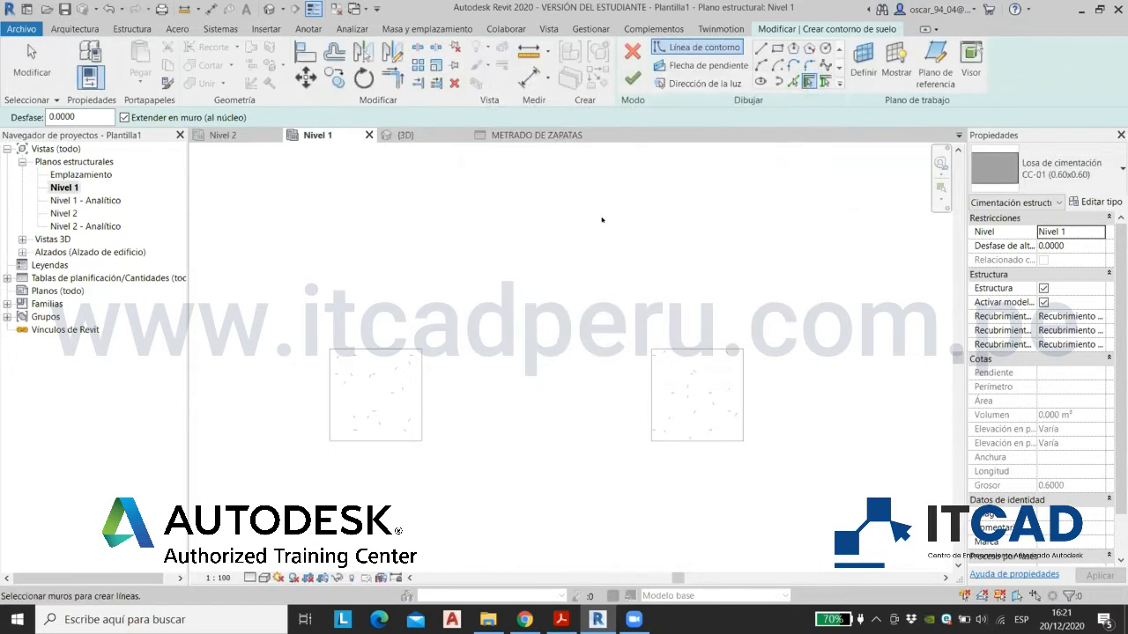
Step: Sketch a rectangular slab boundary about 2.5 m by 0.5 m between the two footings, aligned with their lower edges
click(777, 49)
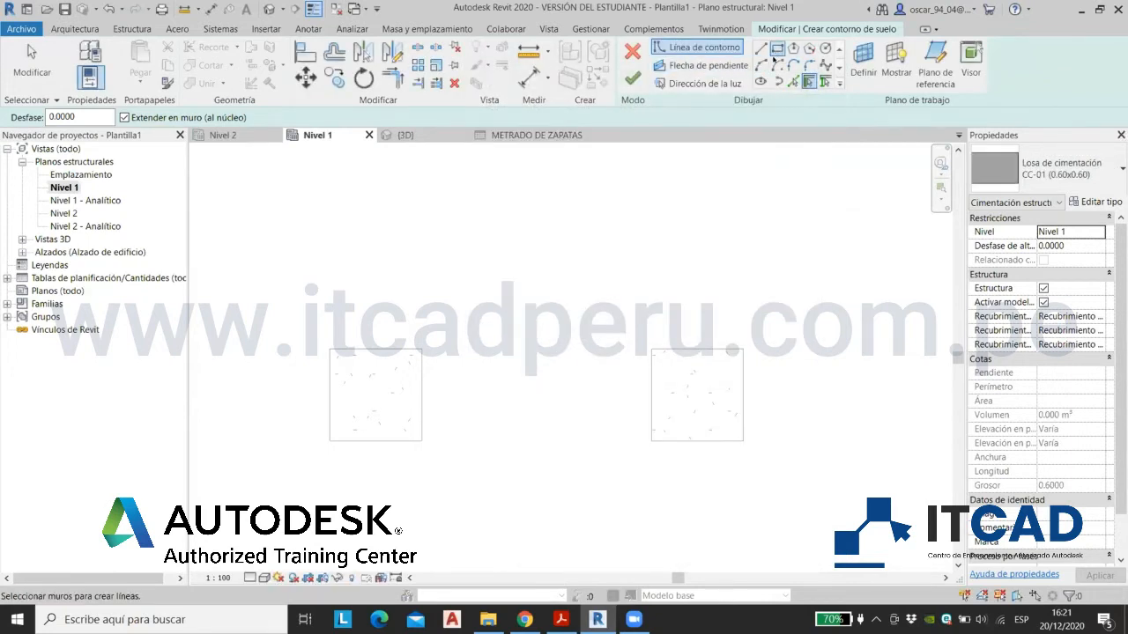
click(651, 440)
click(420, 388)
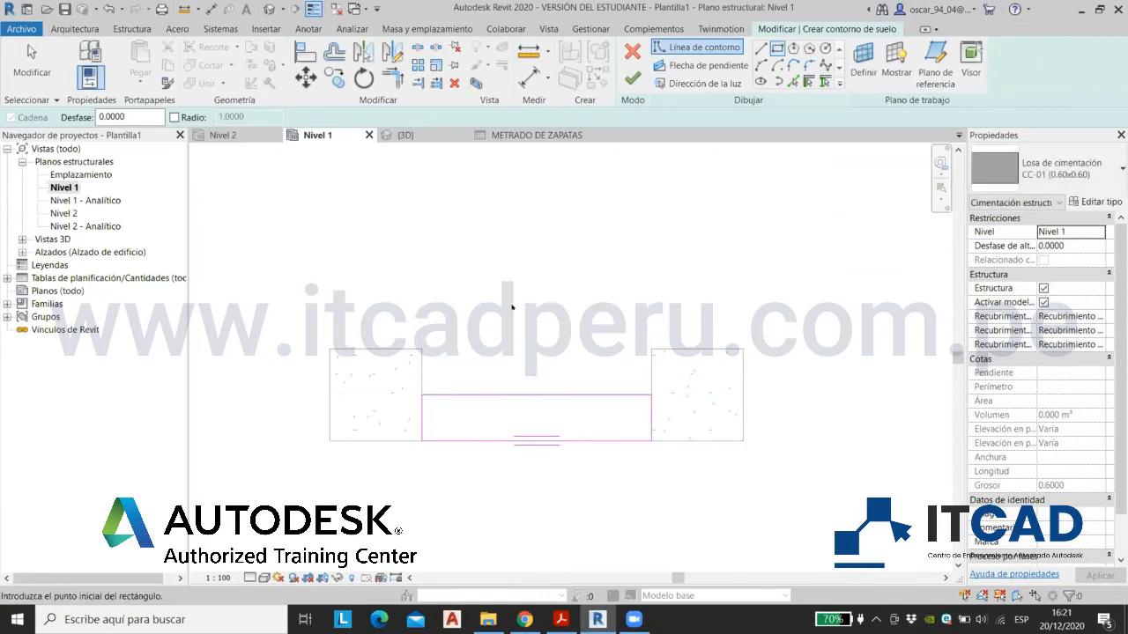
key(Escape)
scroll(499, 410, up, 2)
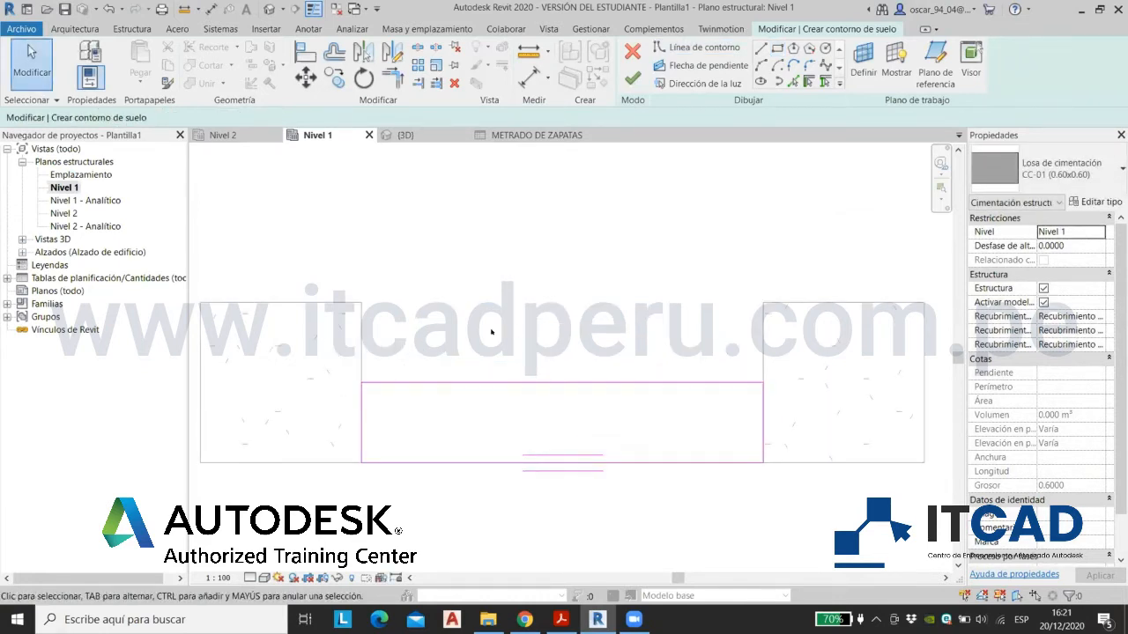
Step: Set the distance from the boundary's upper line to its lower line to 0.6 m and finish the slab sketch
click(521, 383)
scroll(667, 399, up, 2)
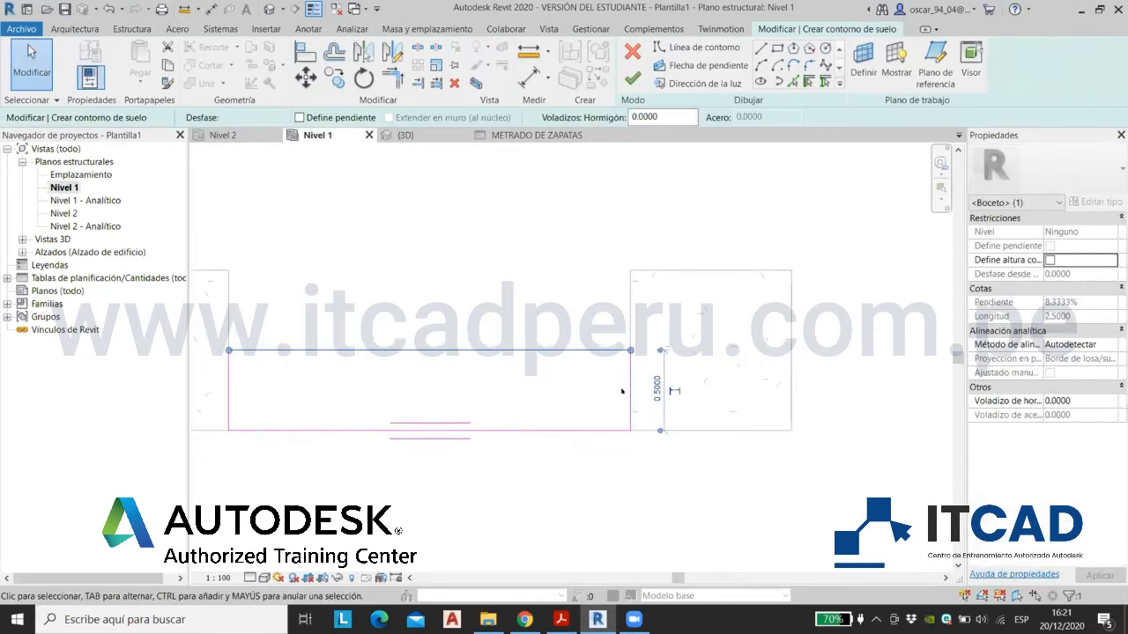
click(664, 407)
text(0.6)
key(Return)
scroll(538, 273, down, 3)
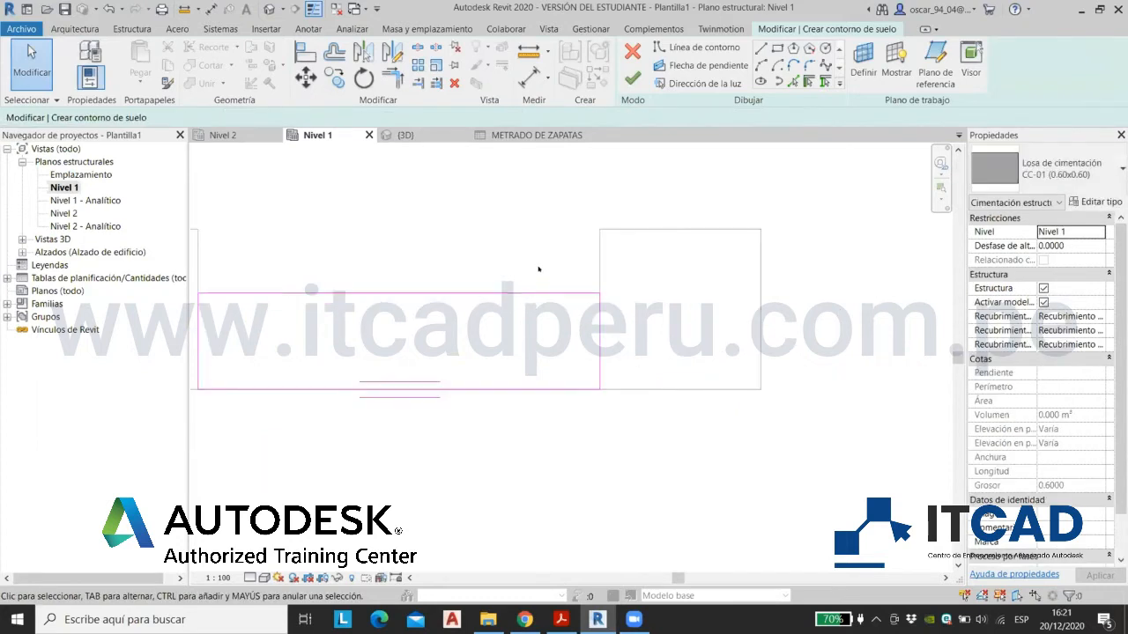
click(631, 78)
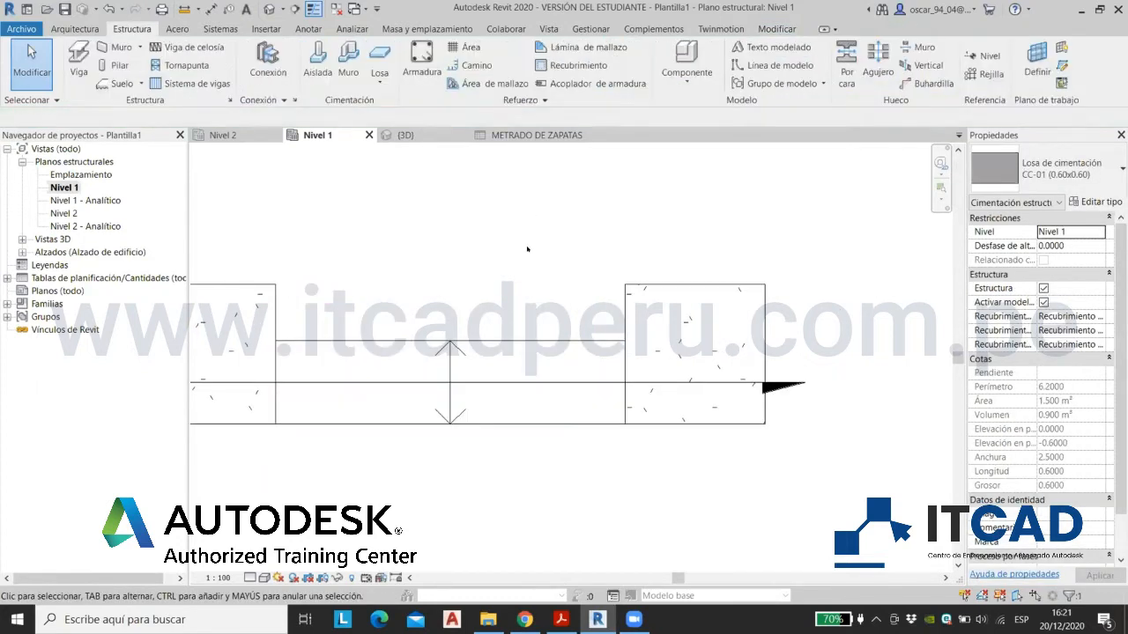
Step: Delete the span direction symbol from the new foundation slab in the Nivel 1 plan
scroll(665, 319, down, 3)
click(495, 317)
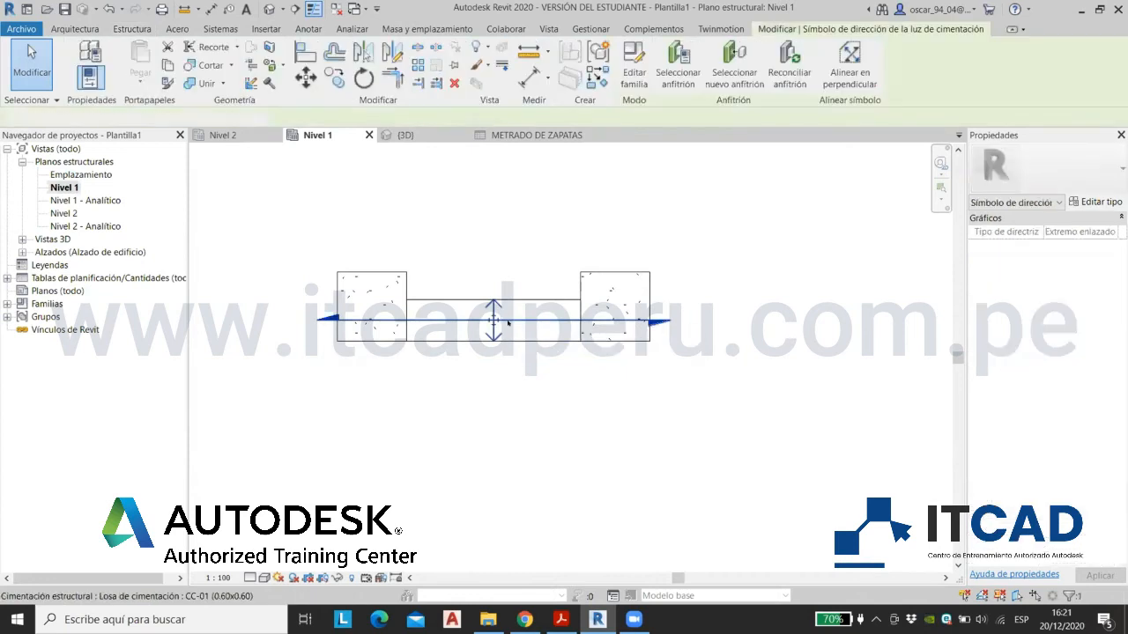
key(Delete)
Step: Examine the footings and connecting slab in the 3D view, and expand the schedules group in the project browser
click(403, 135)
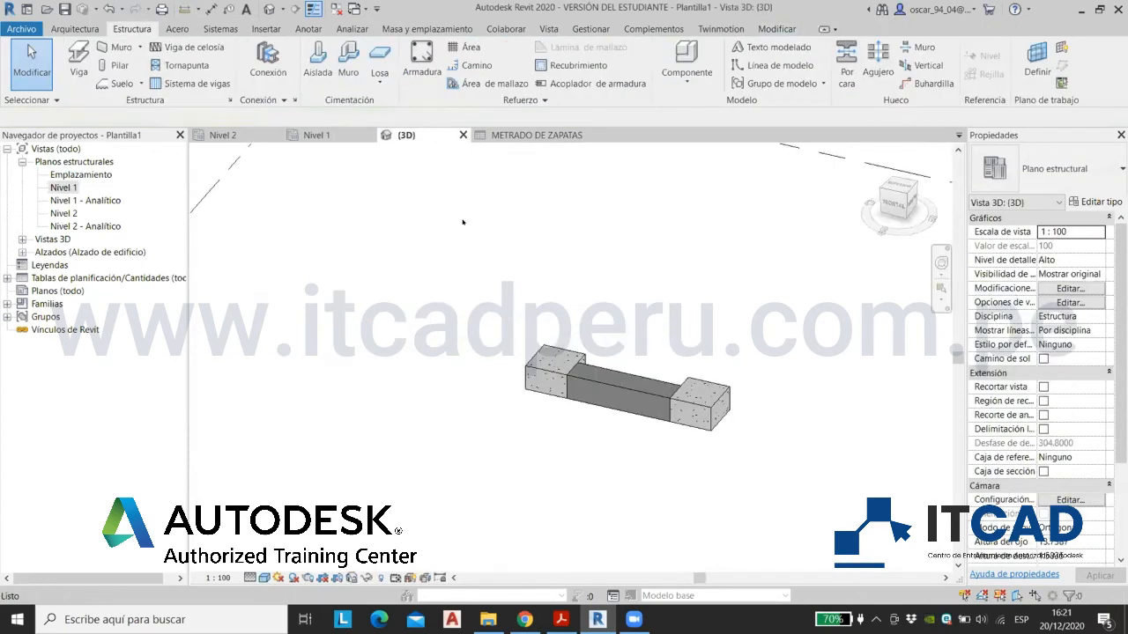
mouse_move(617, 467)
shift+middle_down()
mouse_move(361, 427)
mouse_move(411, 456)
mouse_move(723, 448)
mouse_move(627, 446)
mouse_move(603, 456)
shift+middle_up()
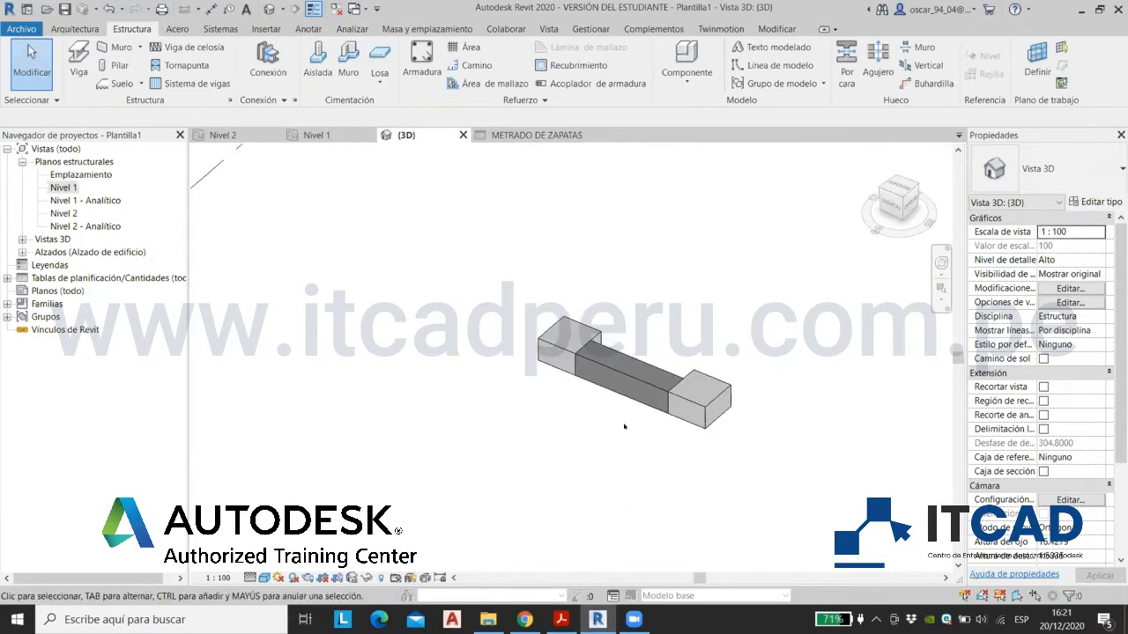
scroll(634, 353, up, 3)
click(8, 277)
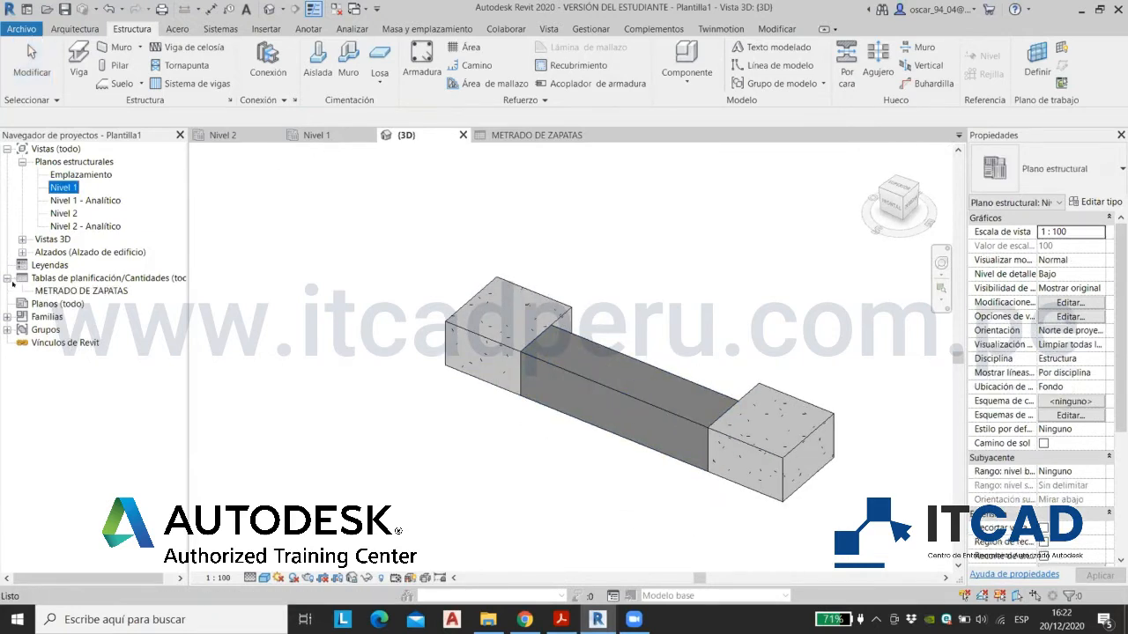
click(379, 268)
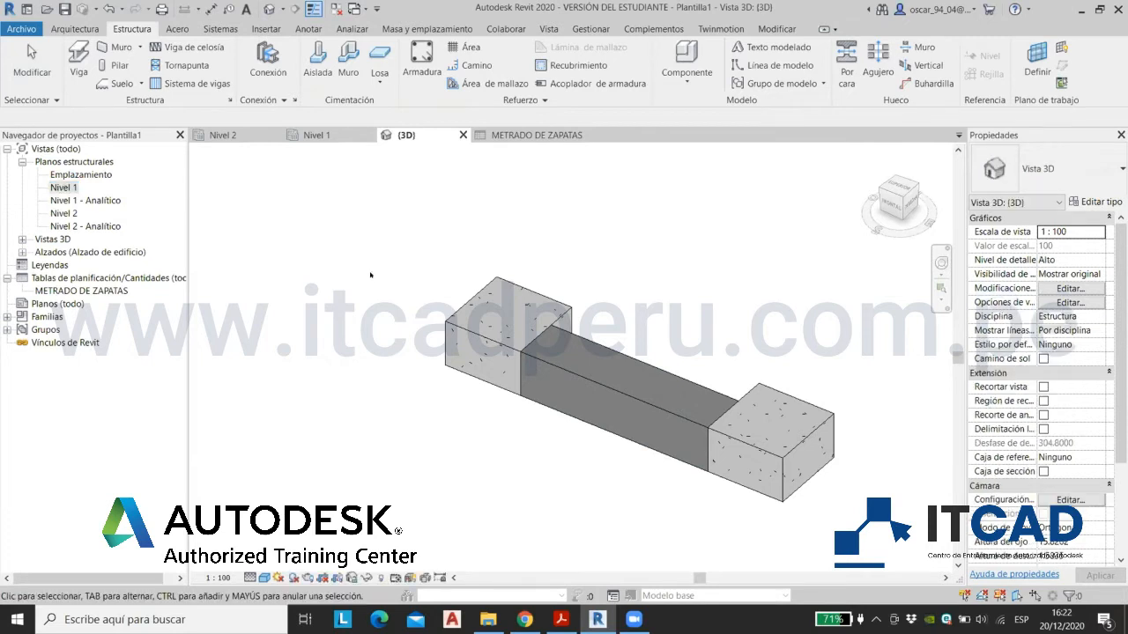
scroll(375, 256, down, 3)
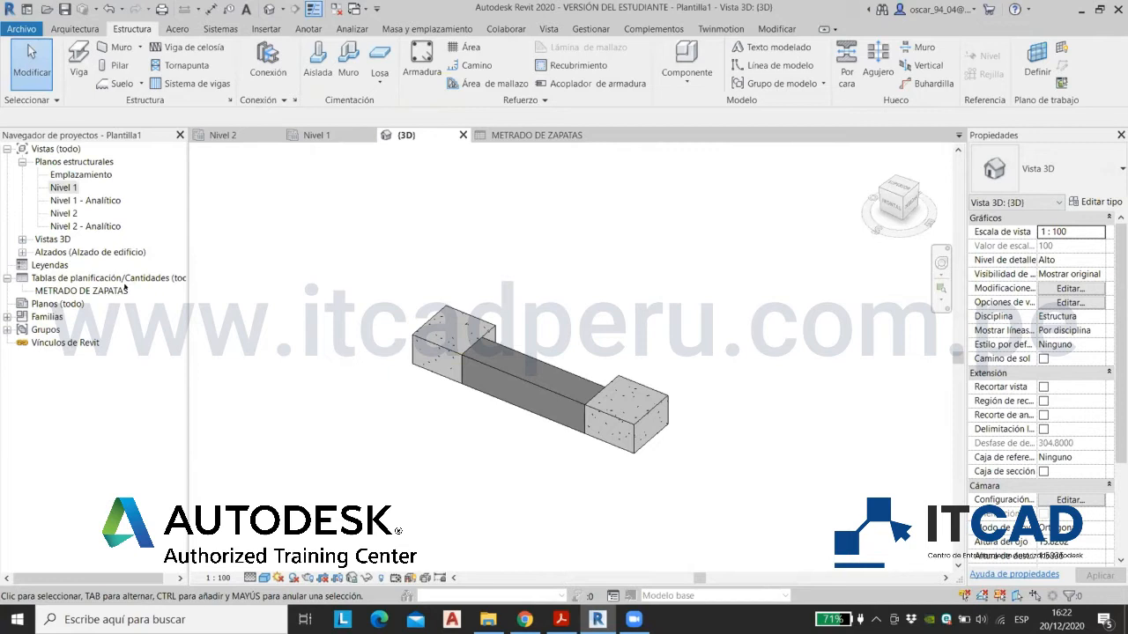
Step: Inspect the properties of one Z01 footing and of the CC-01 slab in the 3D view
click(448, 322)
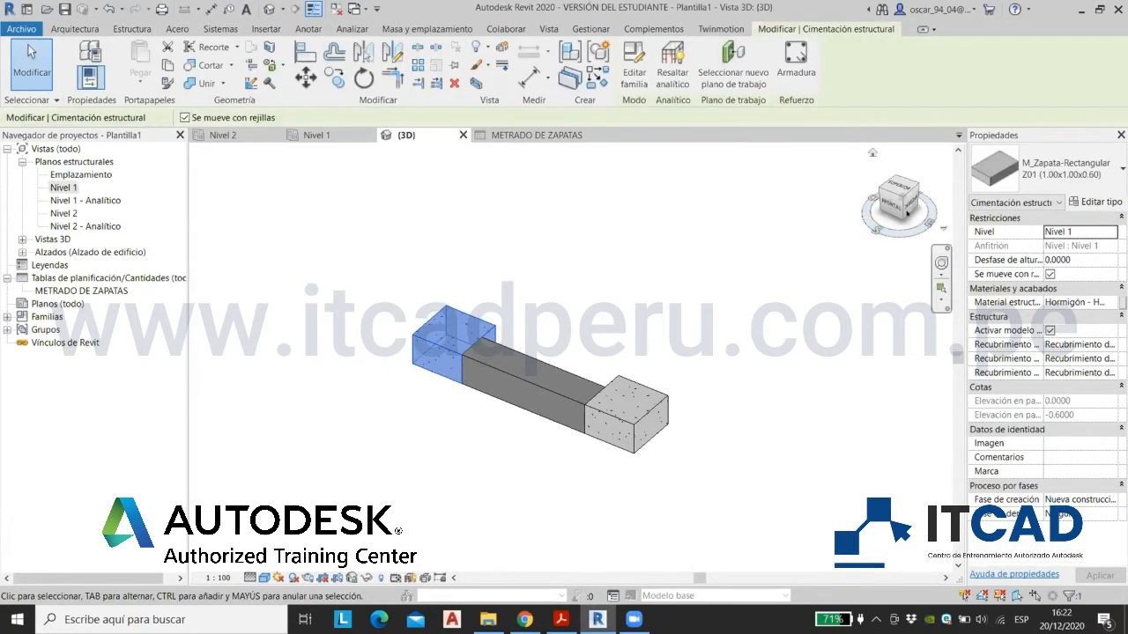
key(Escape)
click(521, 379)
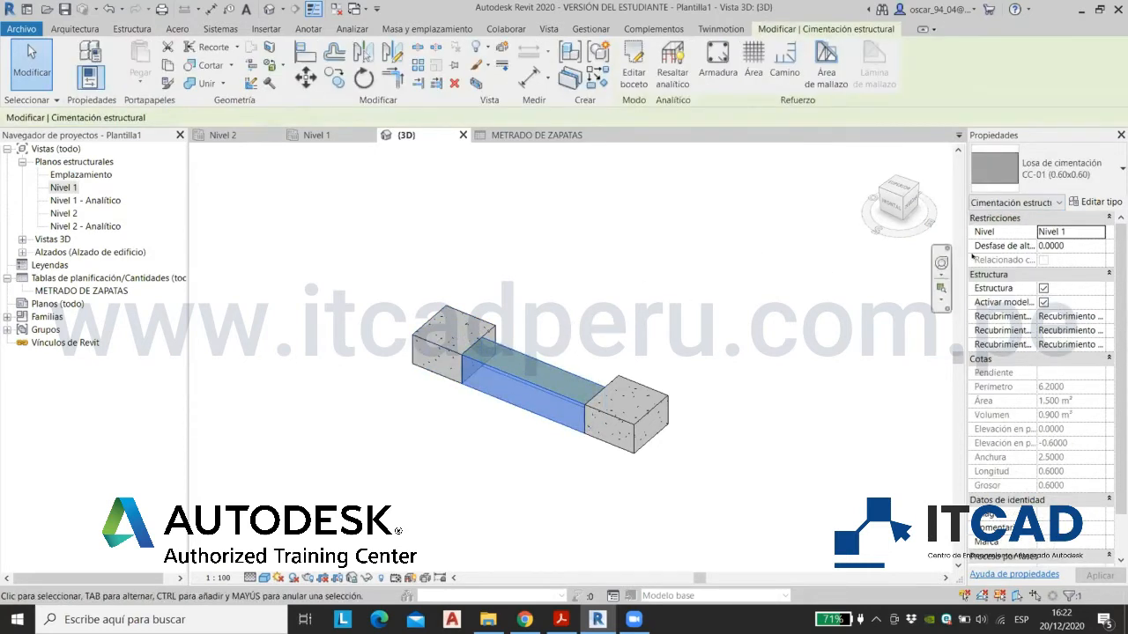
click(679, 193)
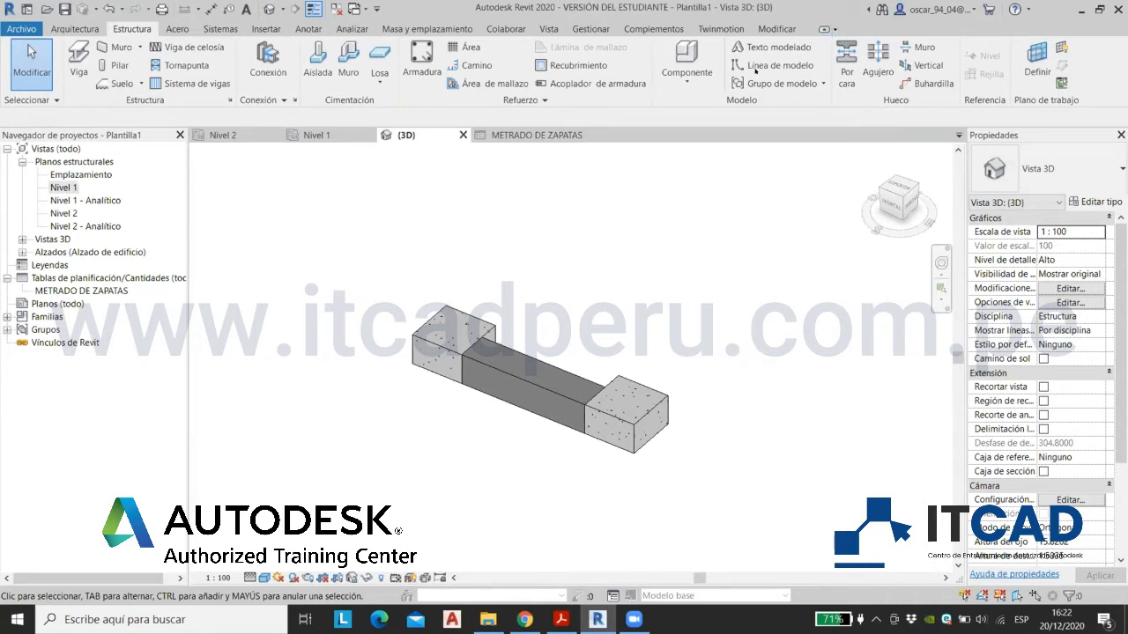
Step: Duplicate the METRADO DE ZAPATAS schedule as an independent view
scroll(605, 298, down, 2)
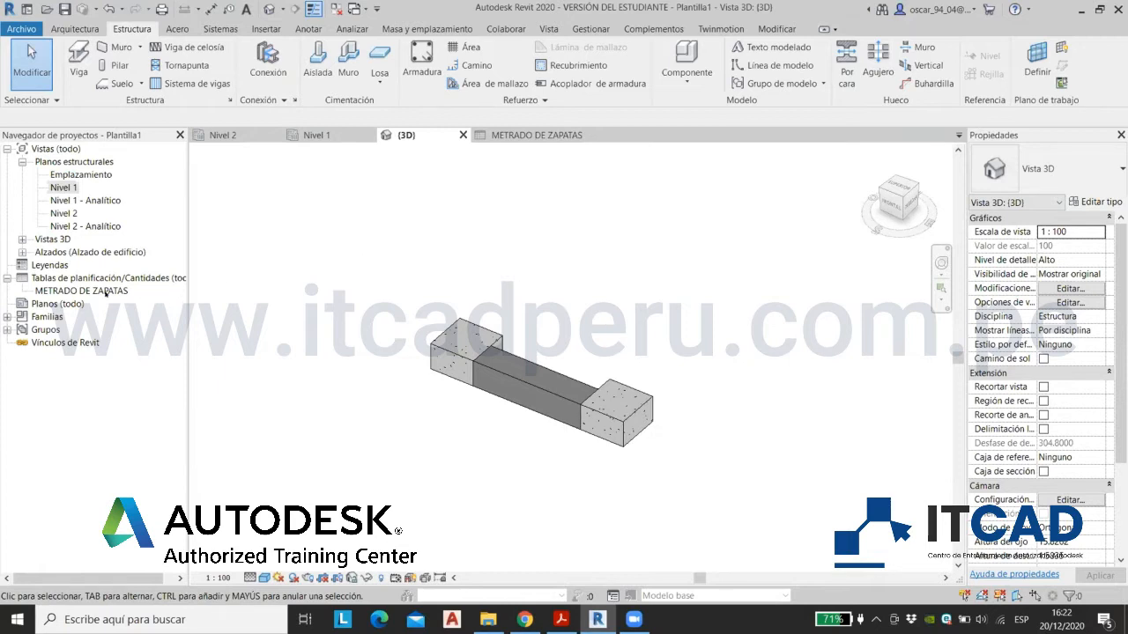
right_click(104, 292)
mouse_move(290, 366)
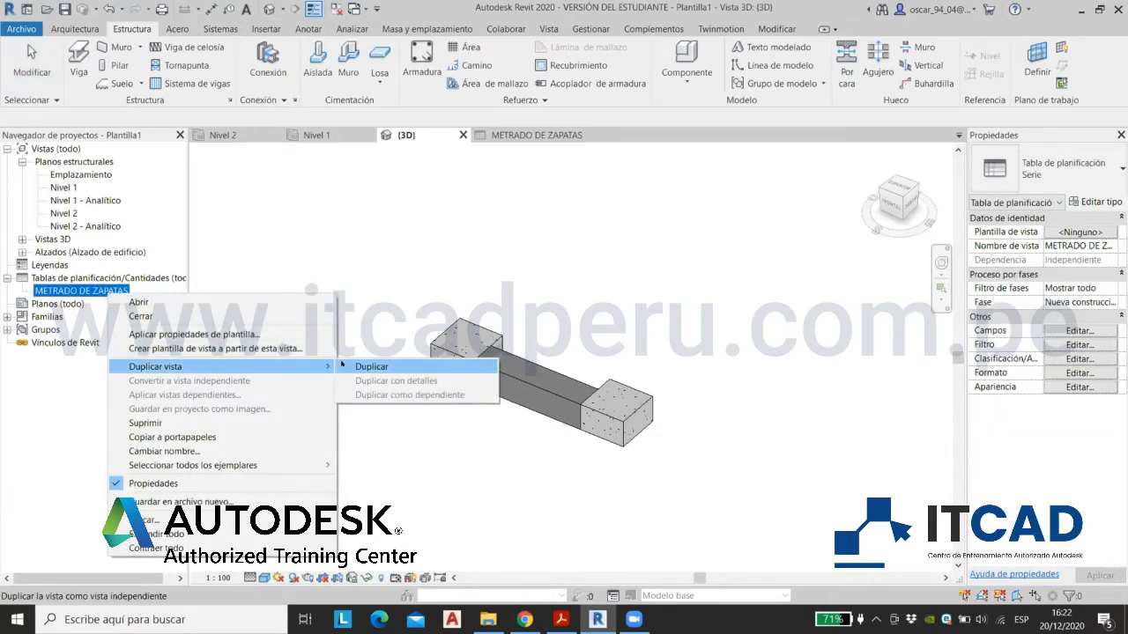
click(348, 366)
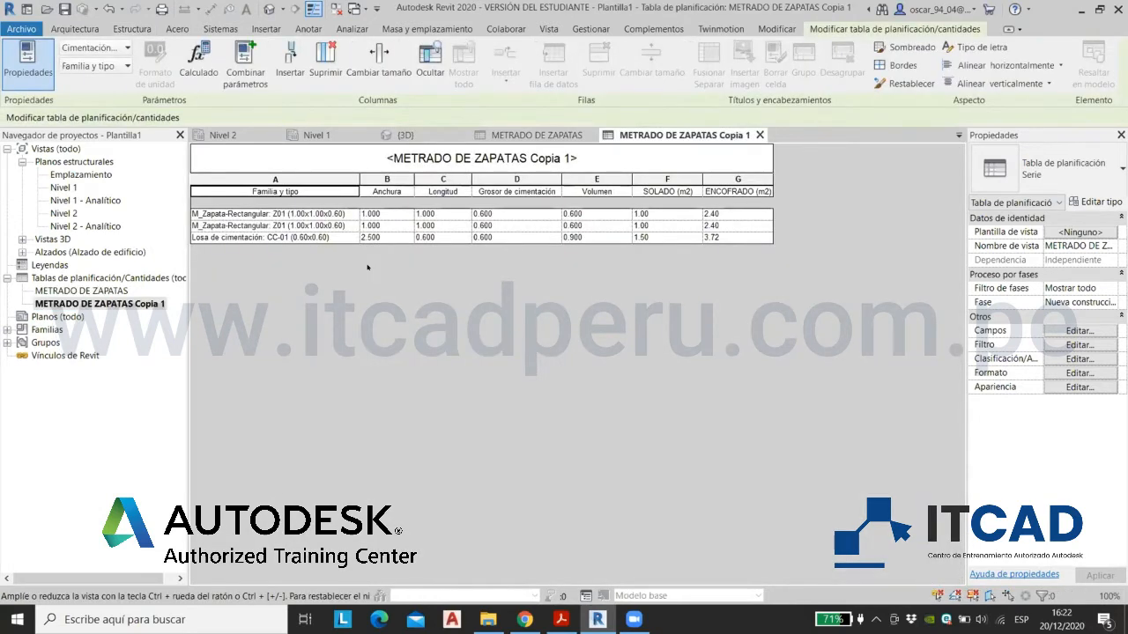
Step: Rename the duplicated footing schedule as METRADO DE CIMIENTO CORRIDO
right_click(97, 303)
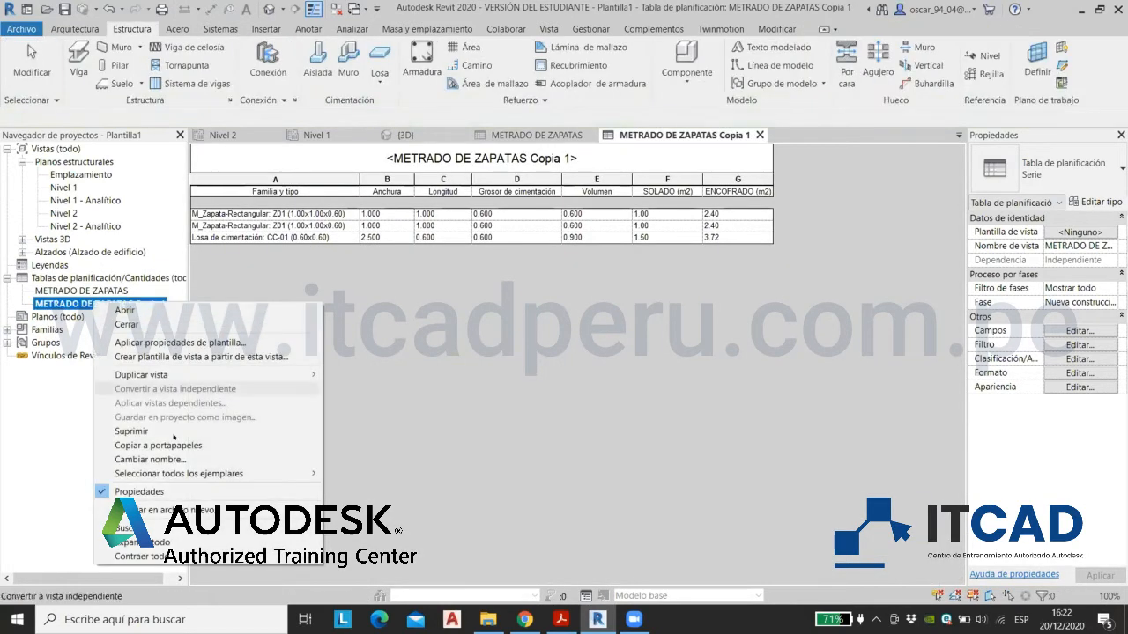
click(169, 459)
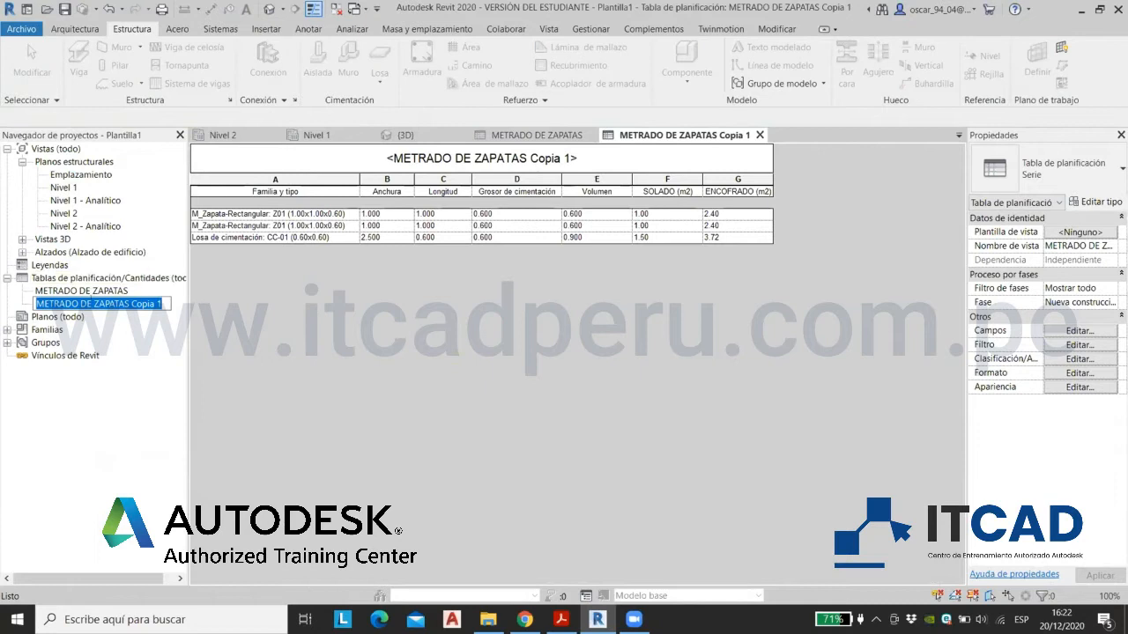
drag(93, 303, 164, 303)
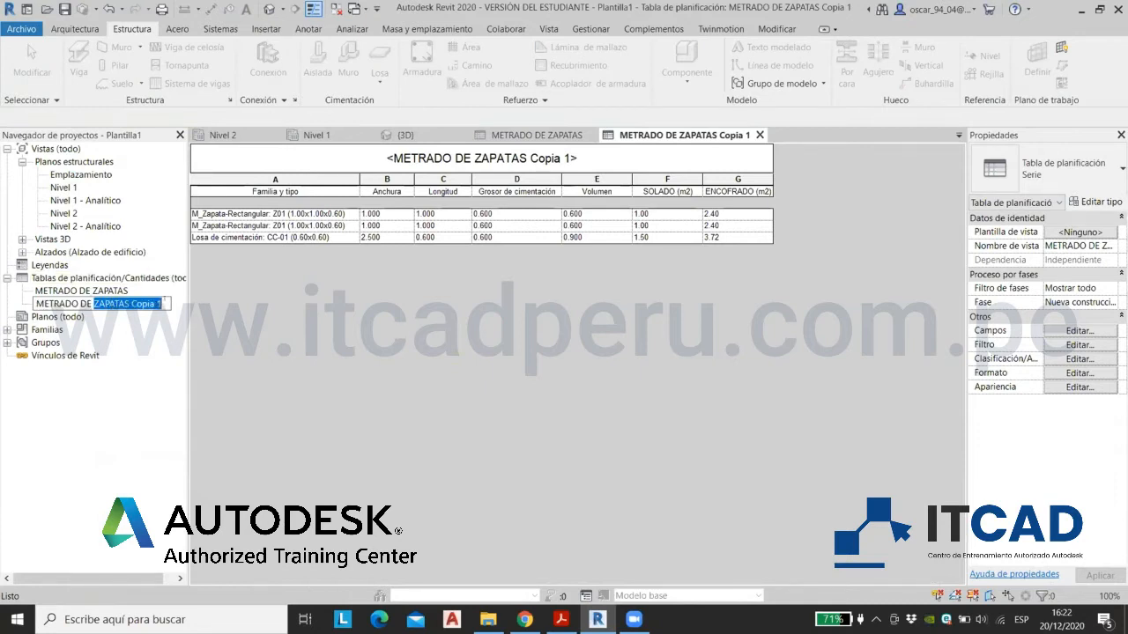
text(CI)
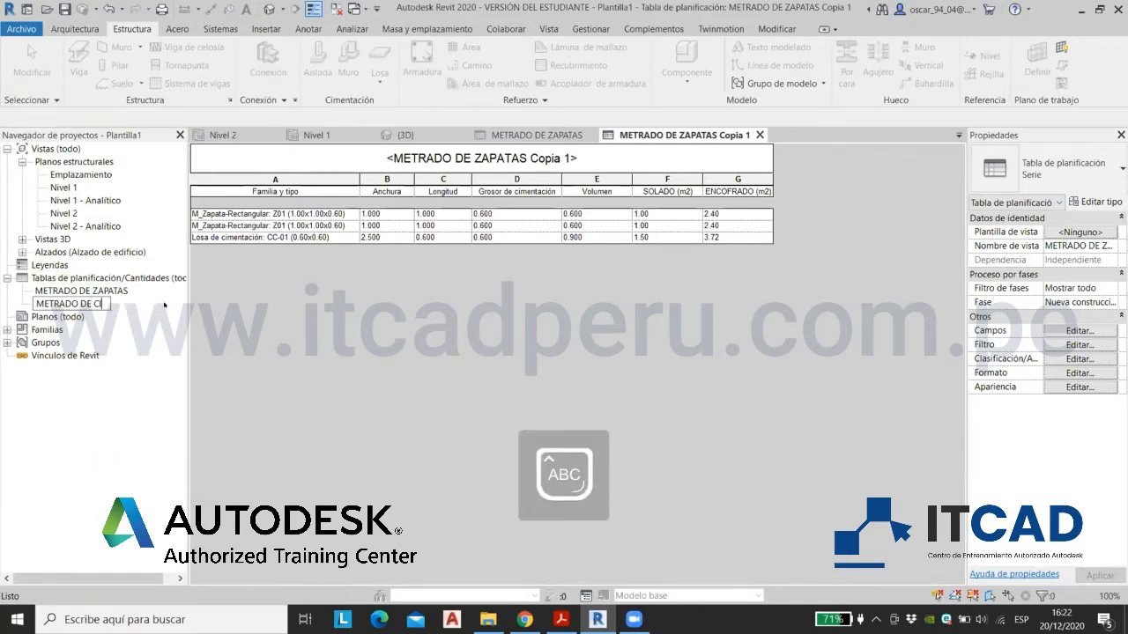
text(MIENTO CORRIDO)
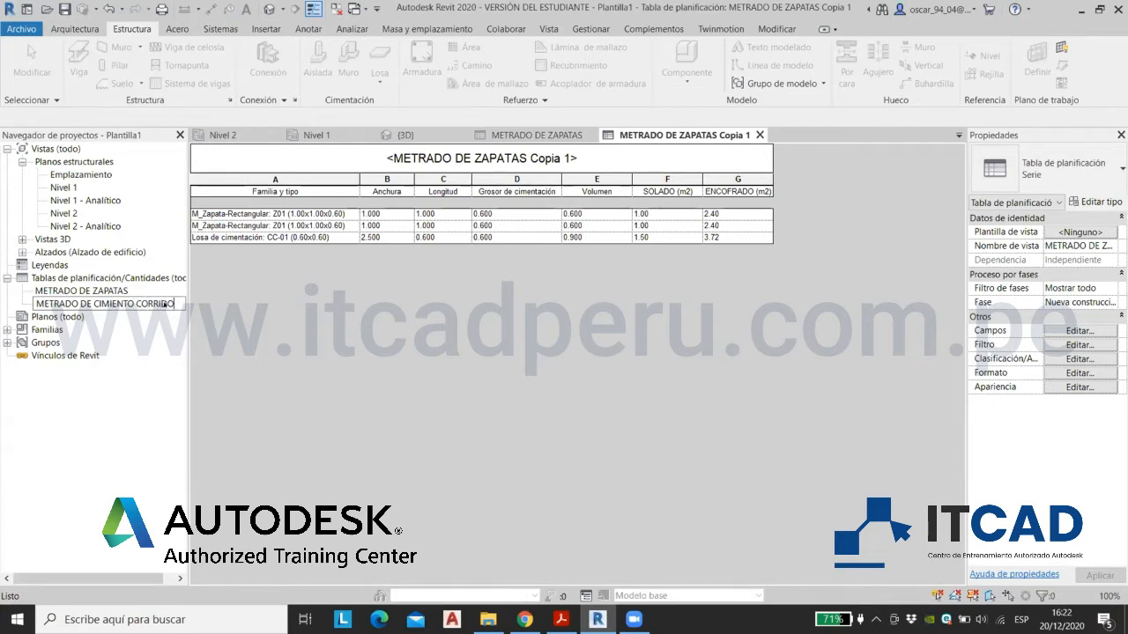
key(Return)
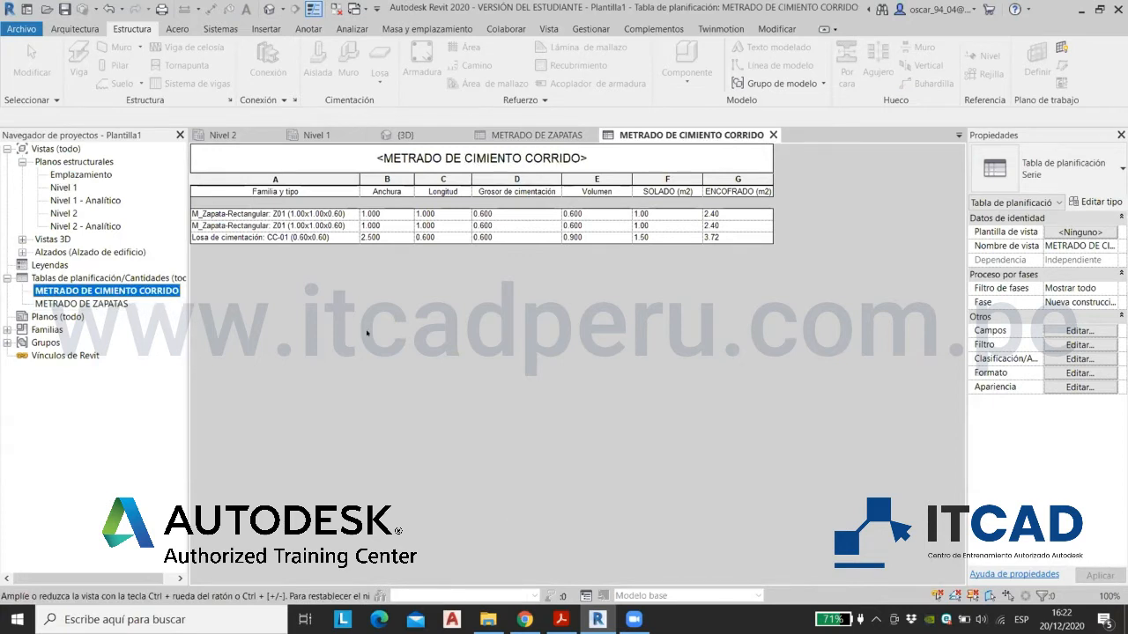
Step: Check which fields the METRADO DE ZAPATAS schedule can be filtered by, and close its properties without setting a filter
click(528, 136)
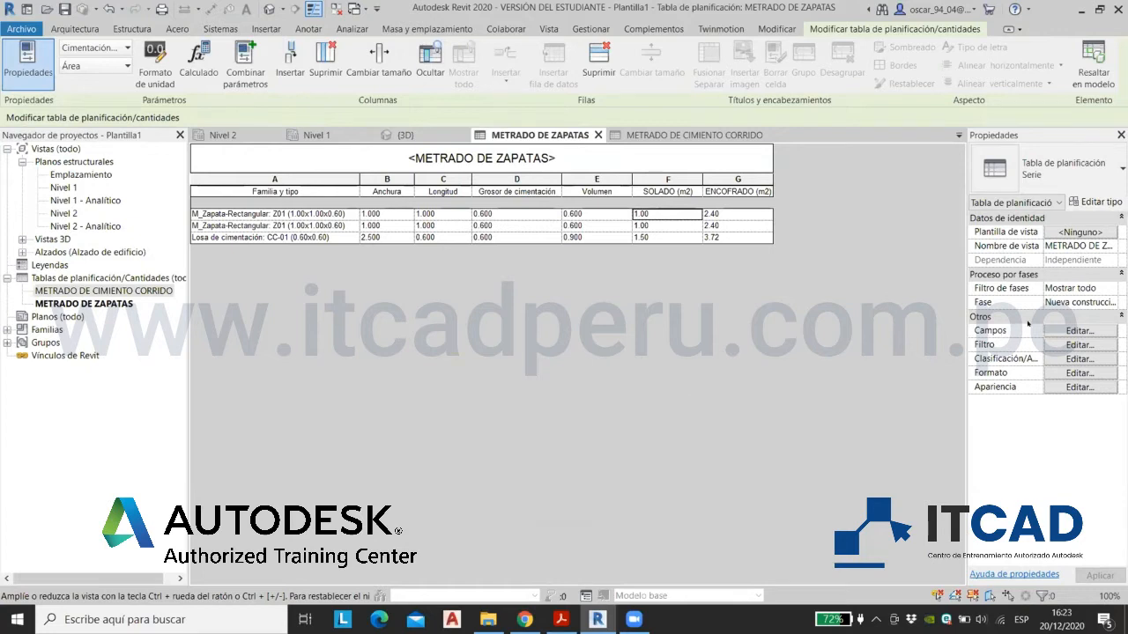
click(1079, 344)
click(264, 226)
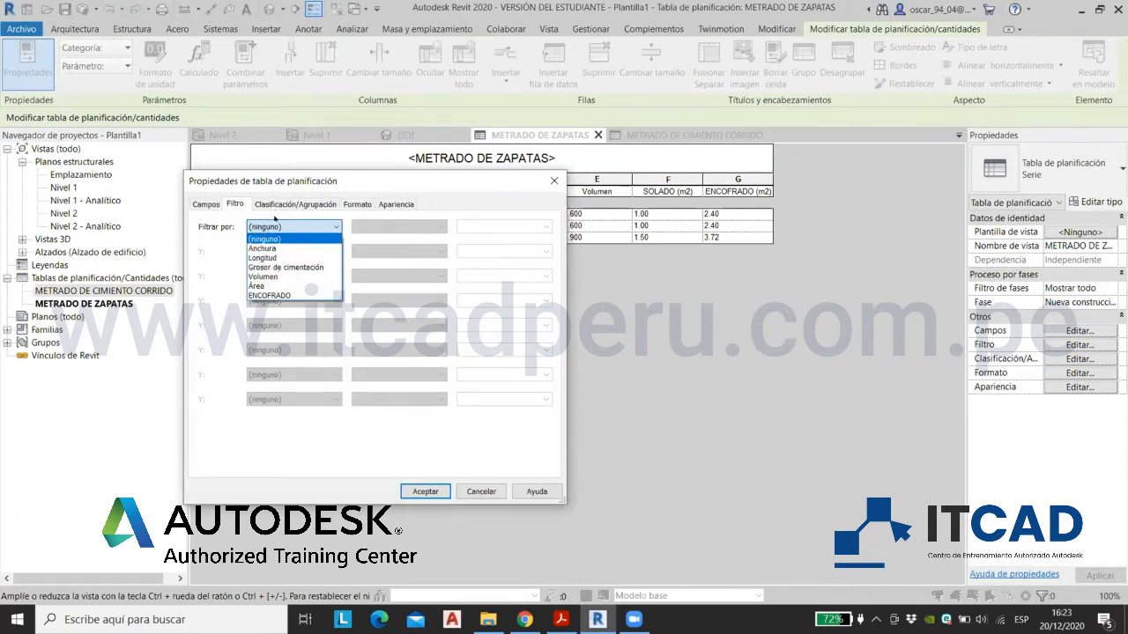
click(274, 224)
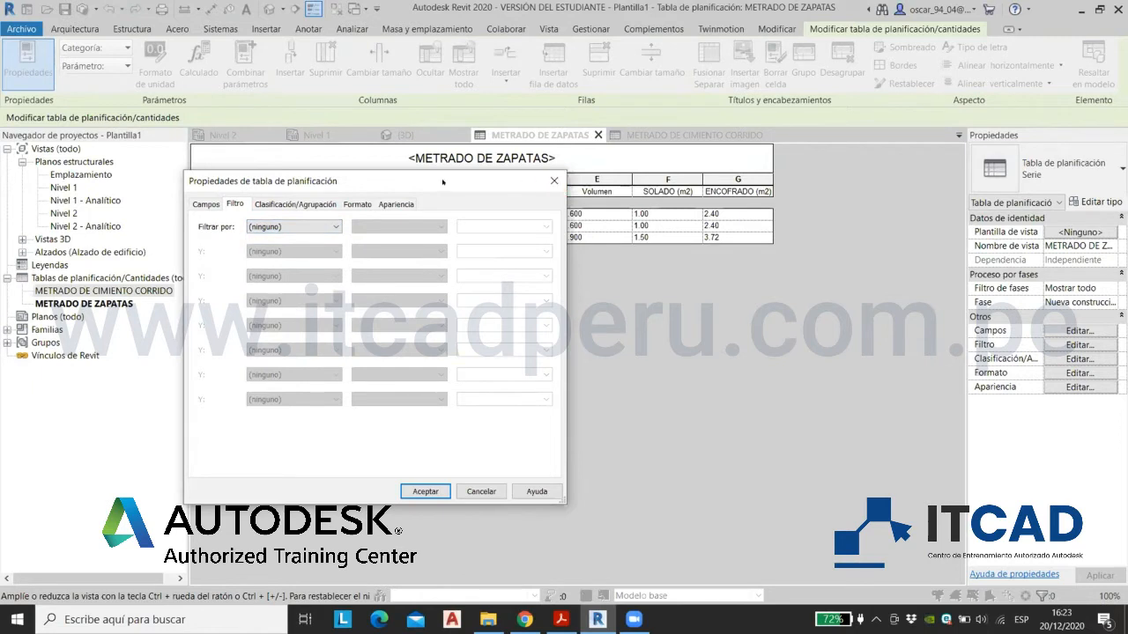
drag(445, 182, 674, 222)
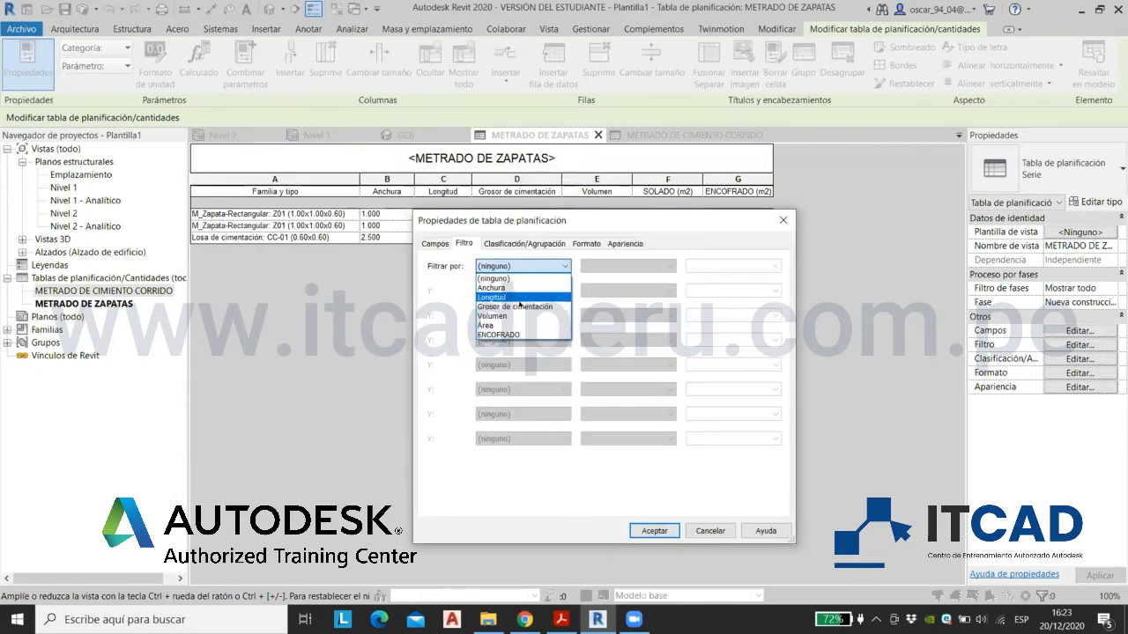
click(782, 220)
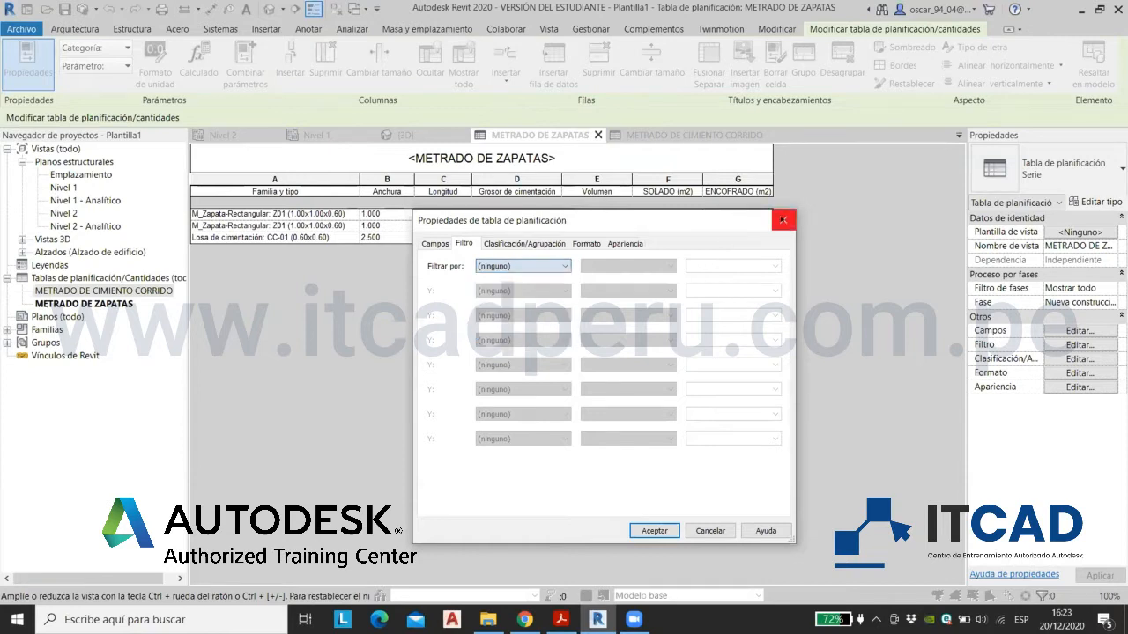
click(782, 220)
Step: Set the Comentarios of the Z01 footing at the upper-left end of the slab to ZAPATA in the 3D view
click(401, 134)
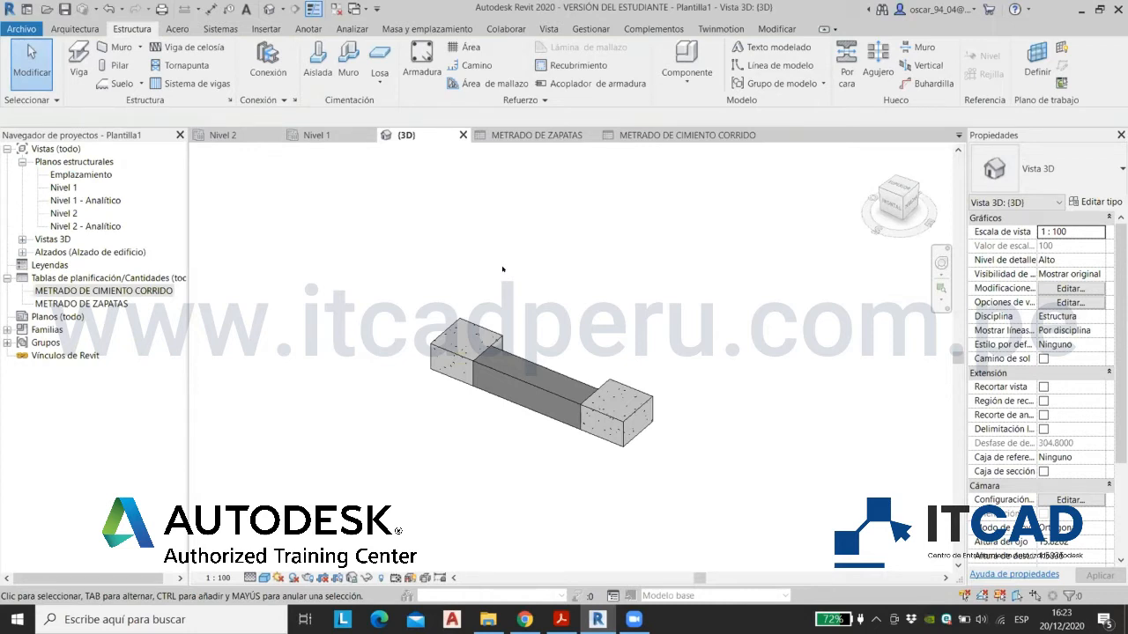
click(463, 350)
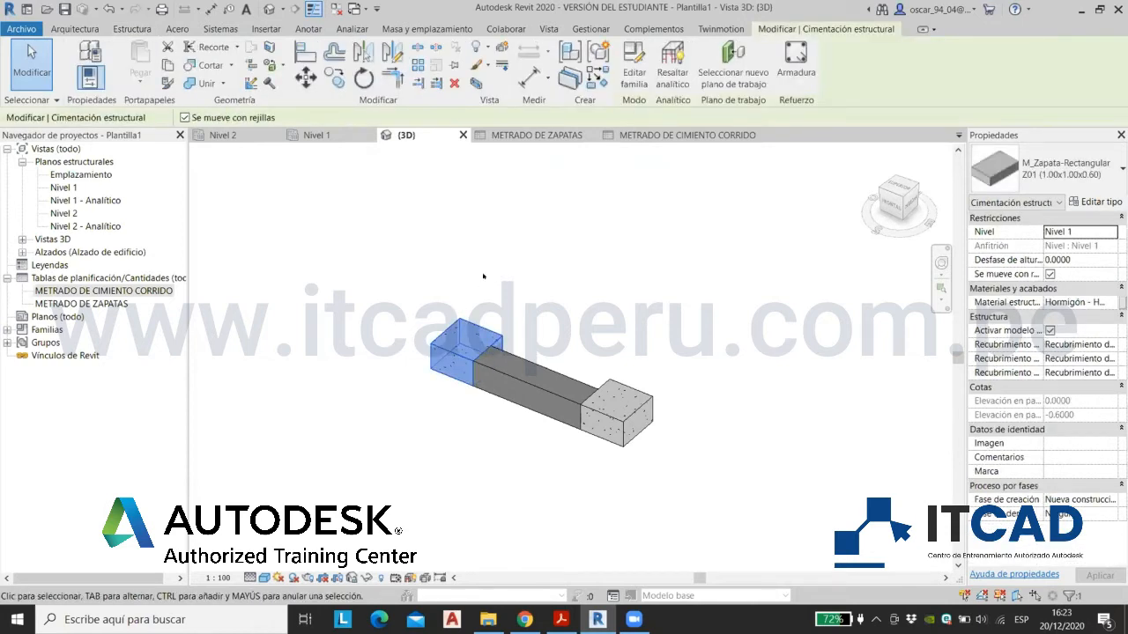
click(502, 291)
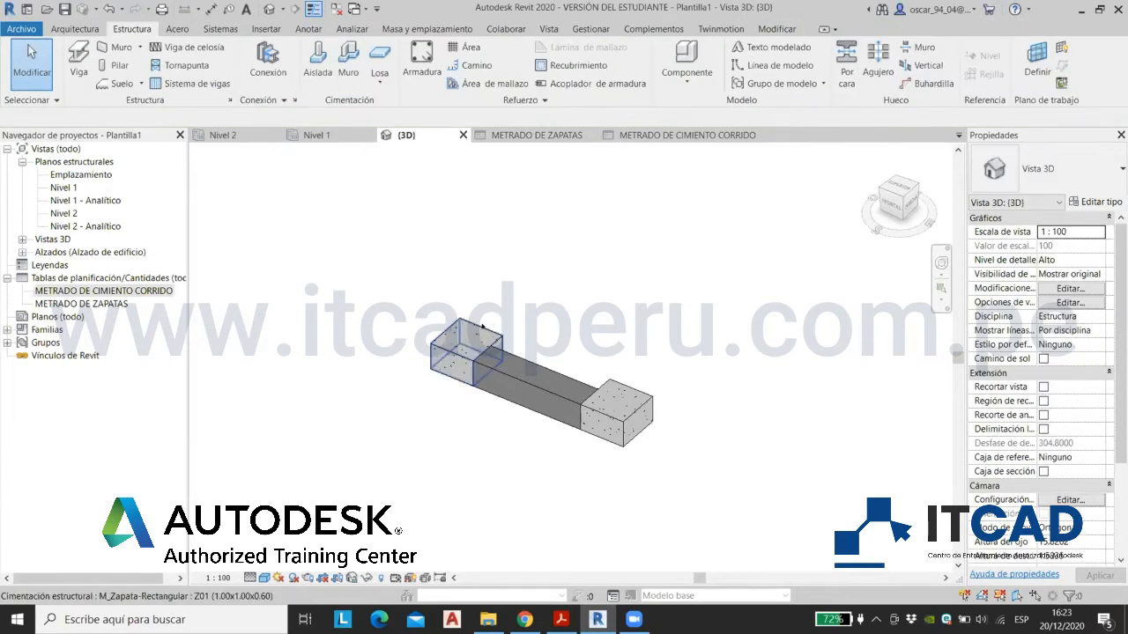
click(489, 335)
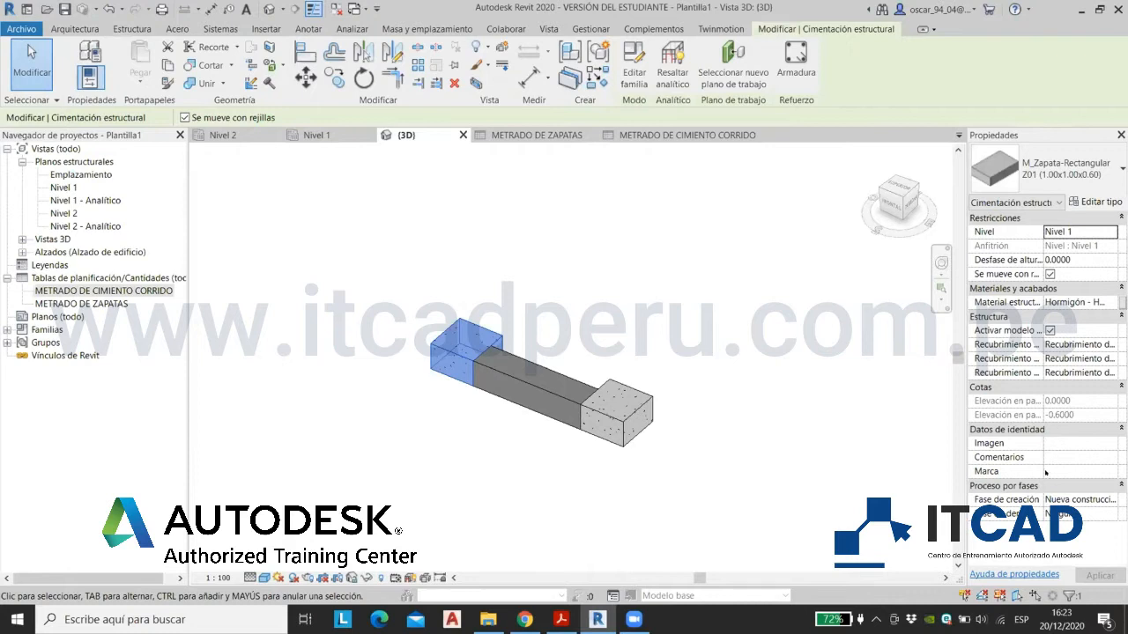
scroll(556, 342, up, 2)
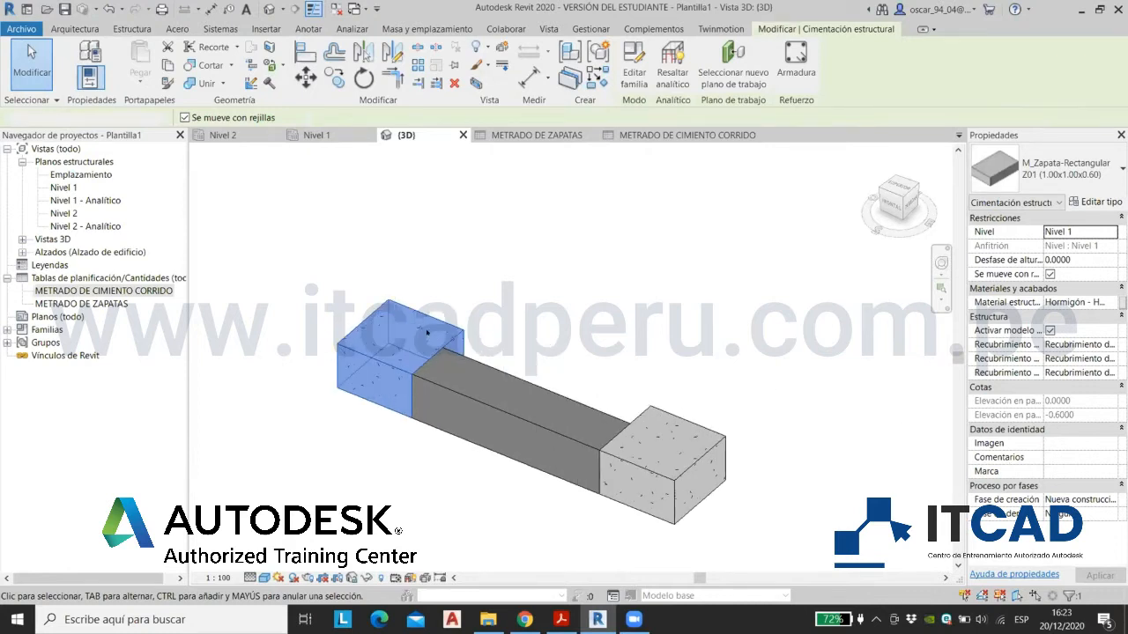
click(1039, 458)
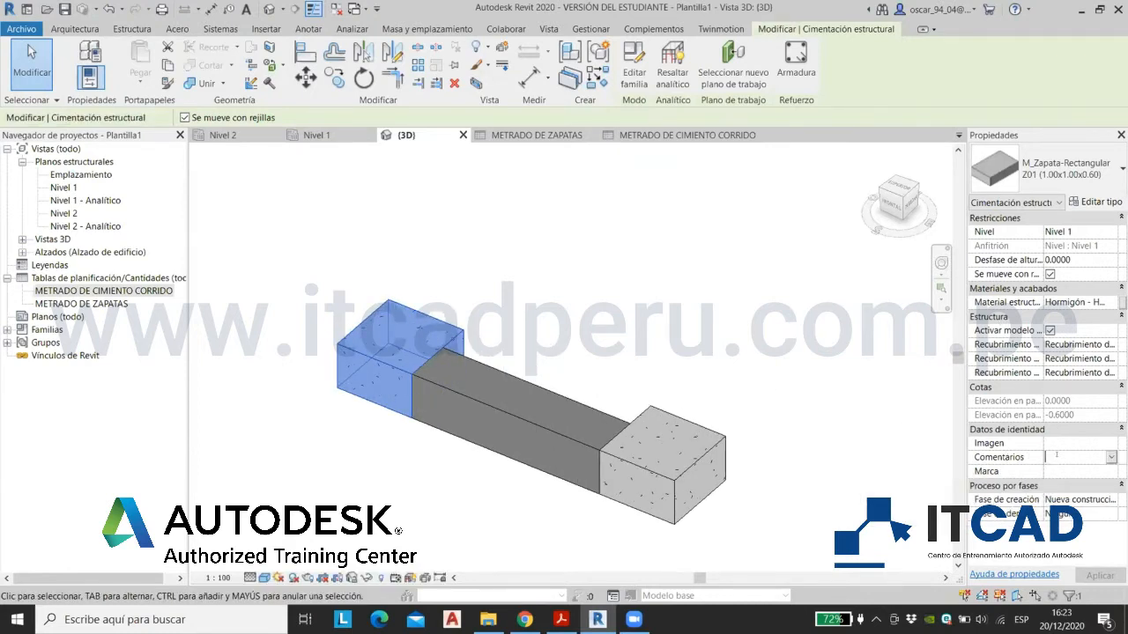
text(ZA)
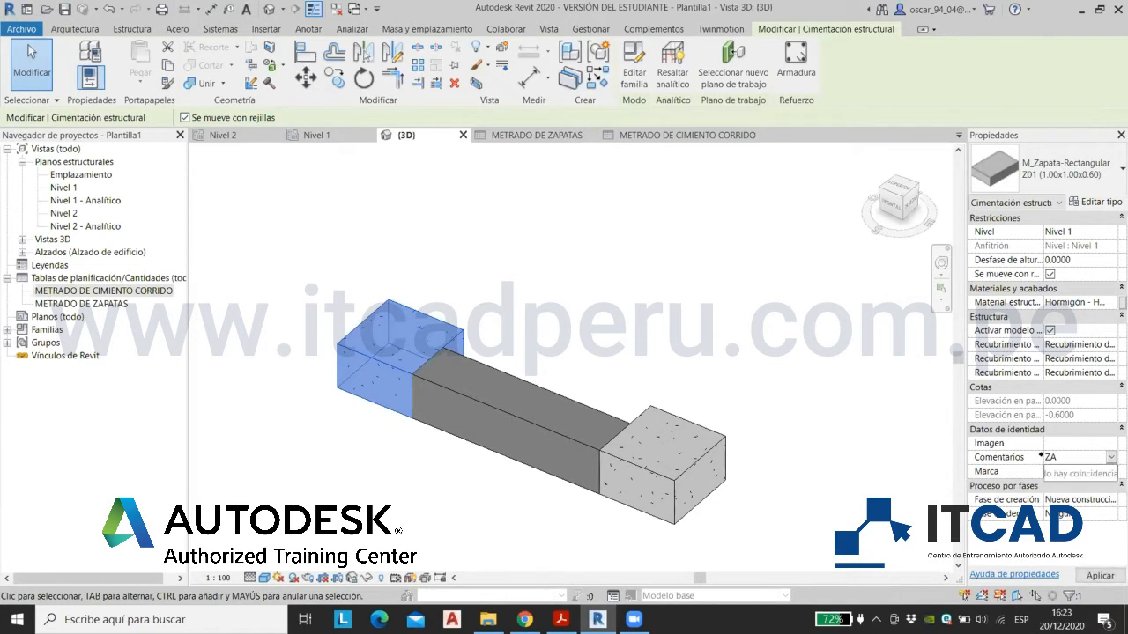
text(PATA)
click(689, 333)
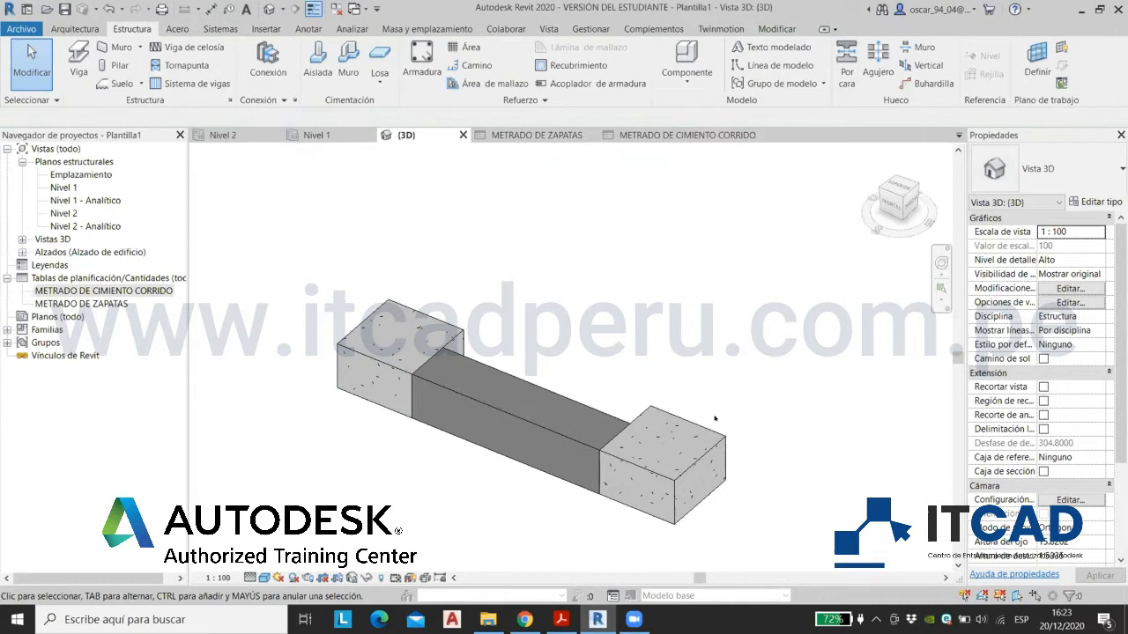
Step: Assign the existing ZAPATA comment to the other Z01 footing, at the lower-right end of the slab
click(715, 418)
click(1111, 456)
click(1066, 472)
click(678, 322)
Step: Set the Comentarios of the CC-01 foundation slab between the footings to CIMIENTO
click(526, 416)
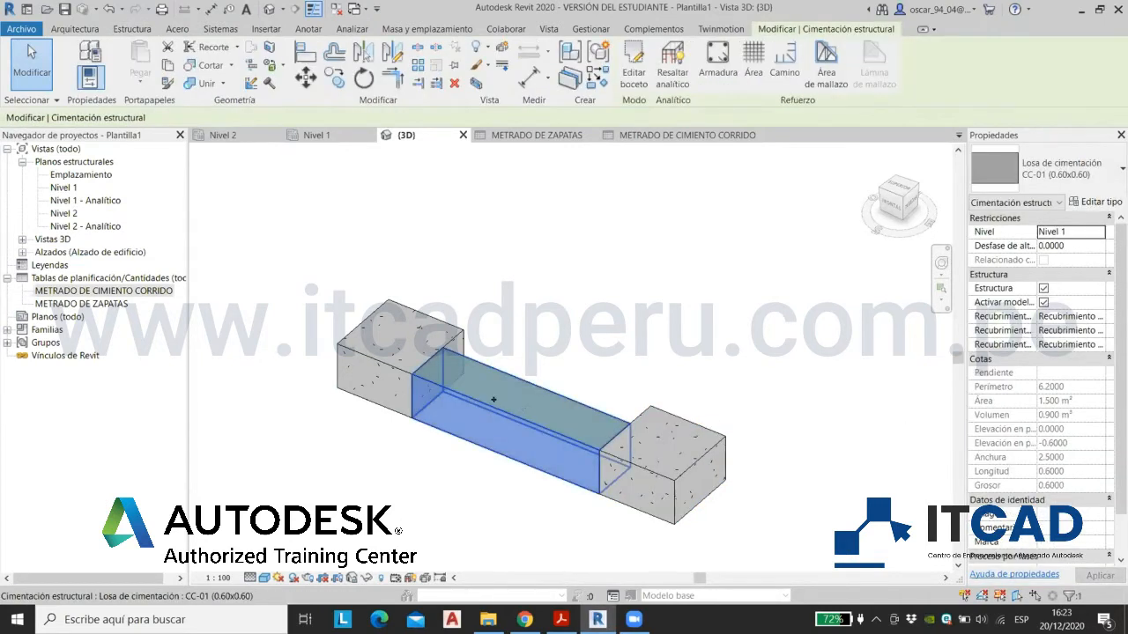
scroll(1093, 523, down, 3)
click(1100, 483)
text(C)
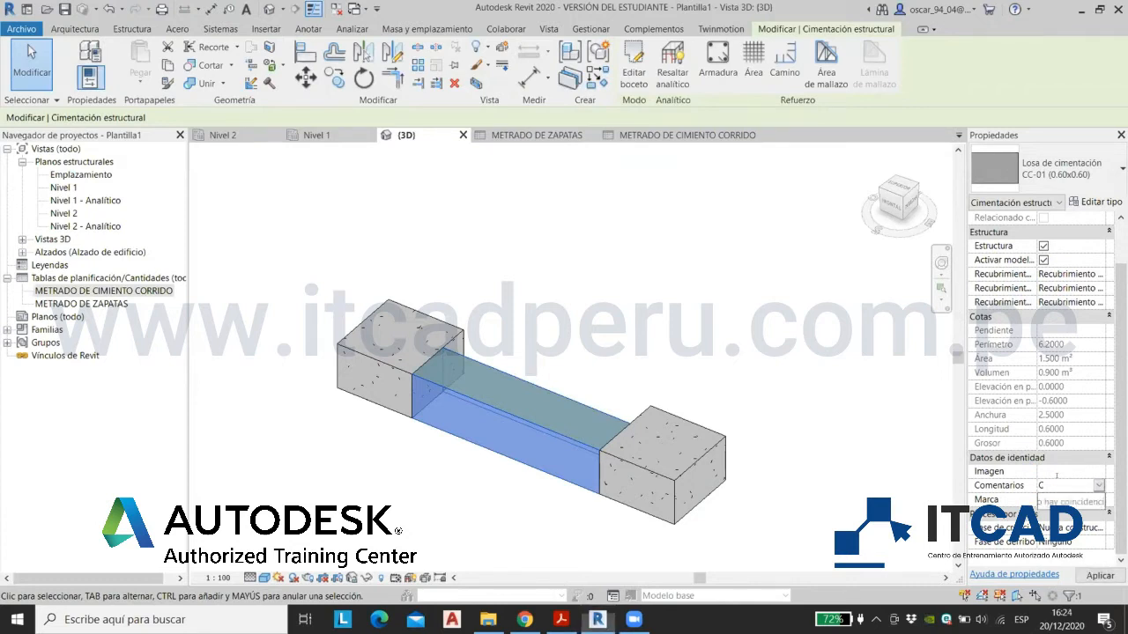
text(IMIENTO)
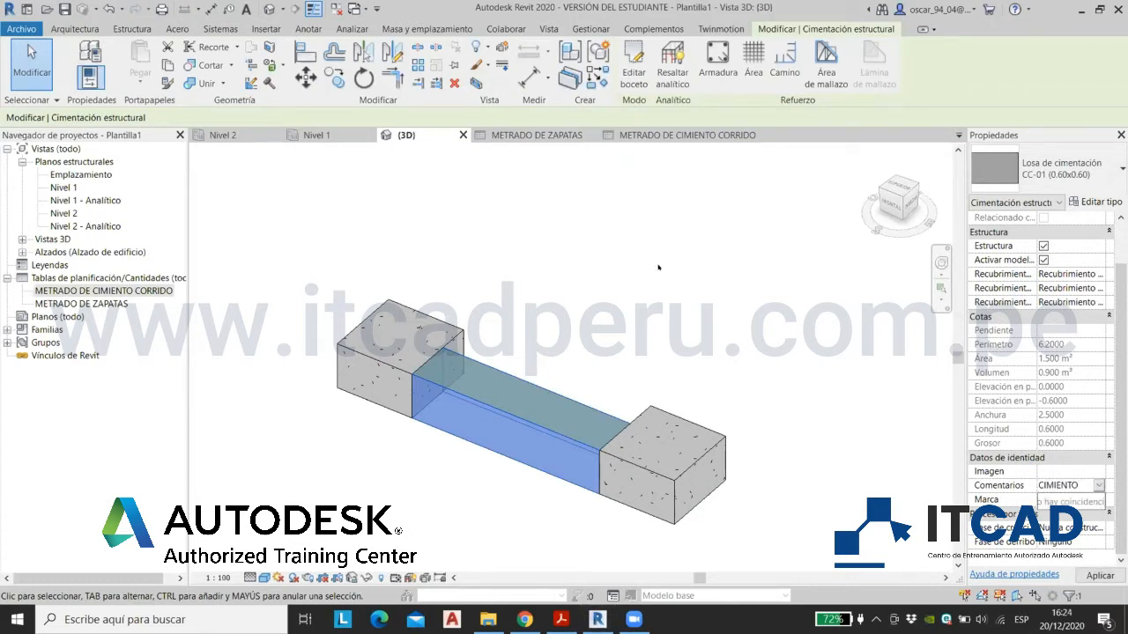
key(Return)
click(603, 222)
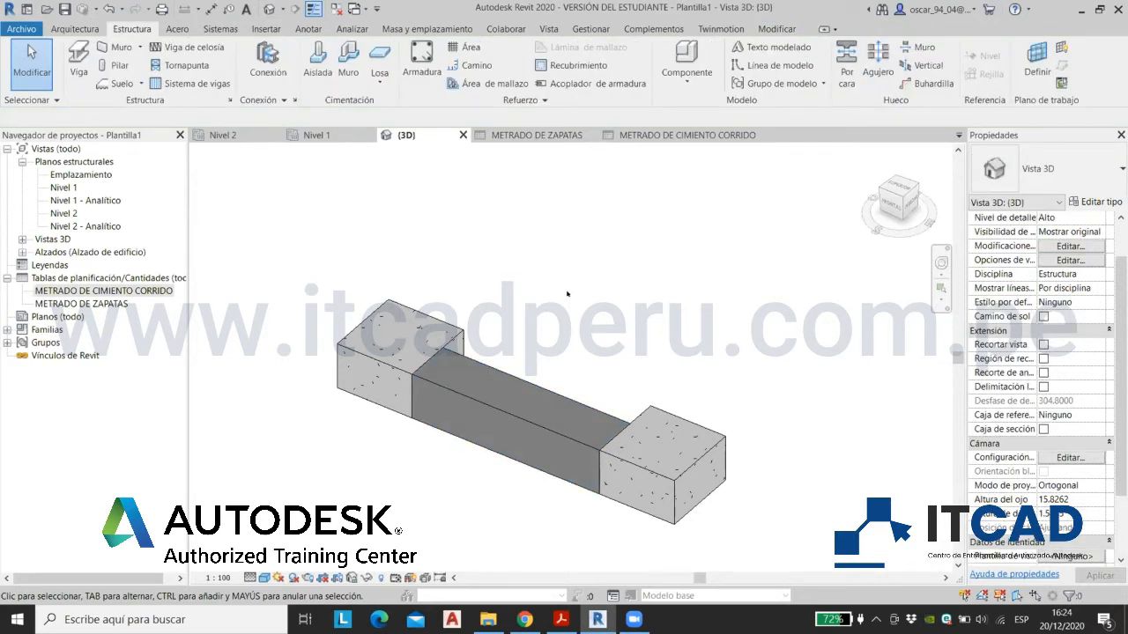
Step: Add the Comentarios field to the METRADO DE ZAPATAS schedule
key(ctrl+Tab)
click(1055, 331)
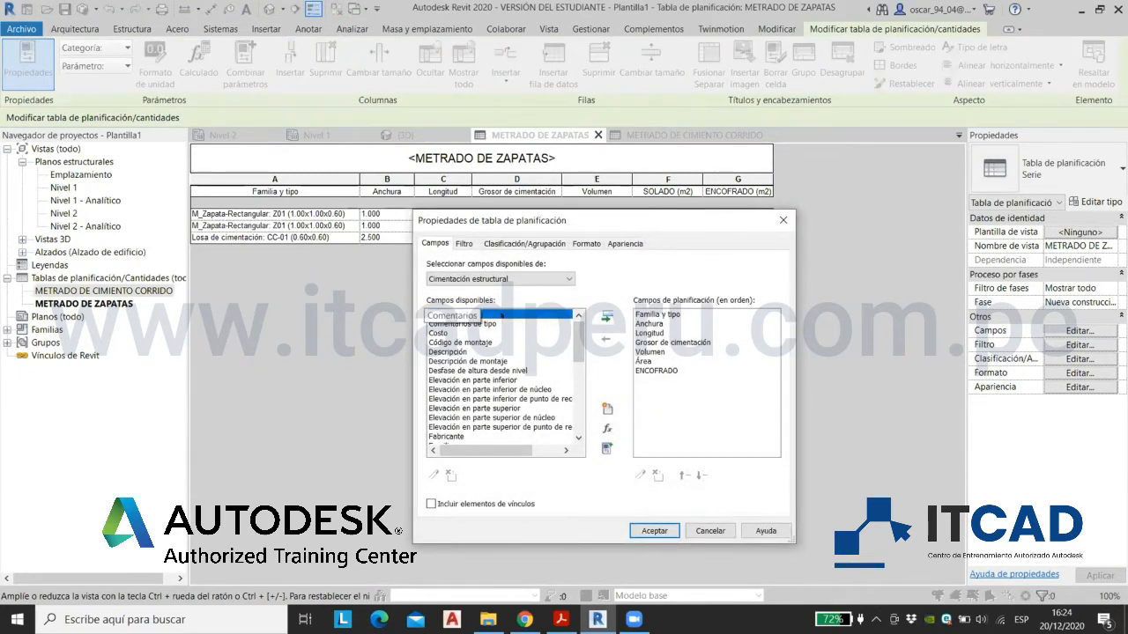
click(606, 317)
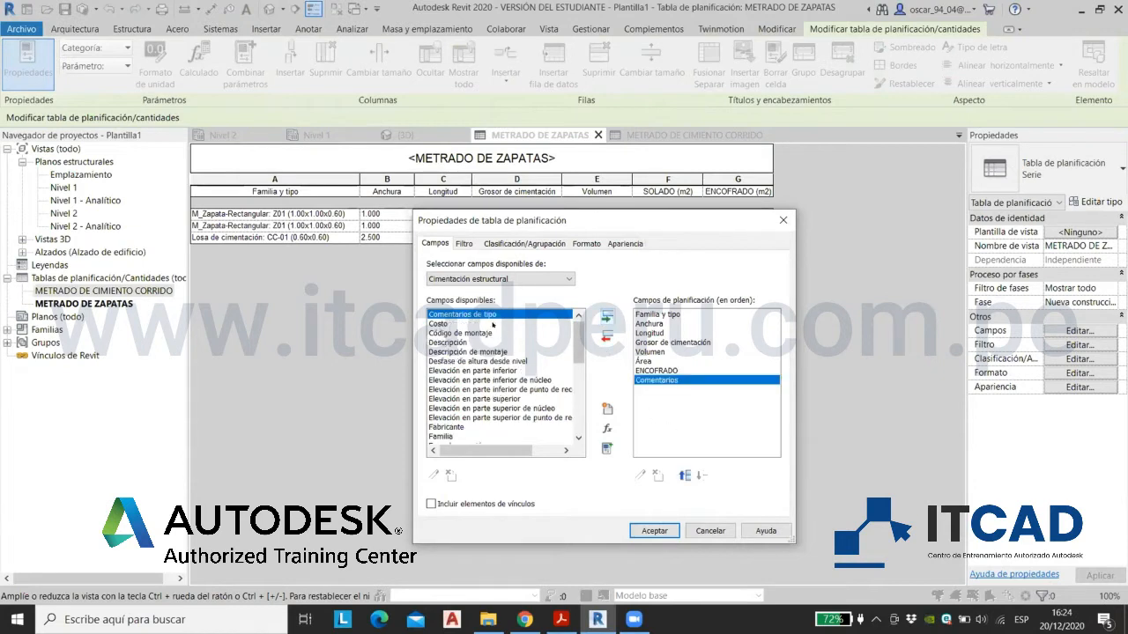
Step: Filter the METRADO DE ZAPATAS schedule to elements whose Comentarios es igual a ZAPATA
click(465, 244)
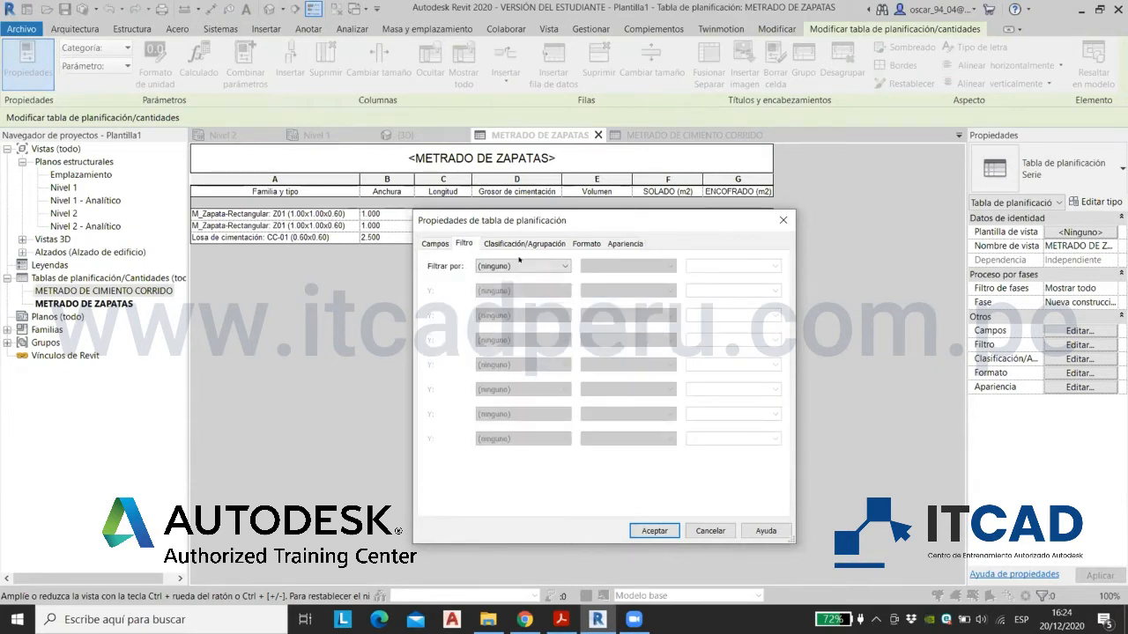
click(522, 266)
click(518, 344)
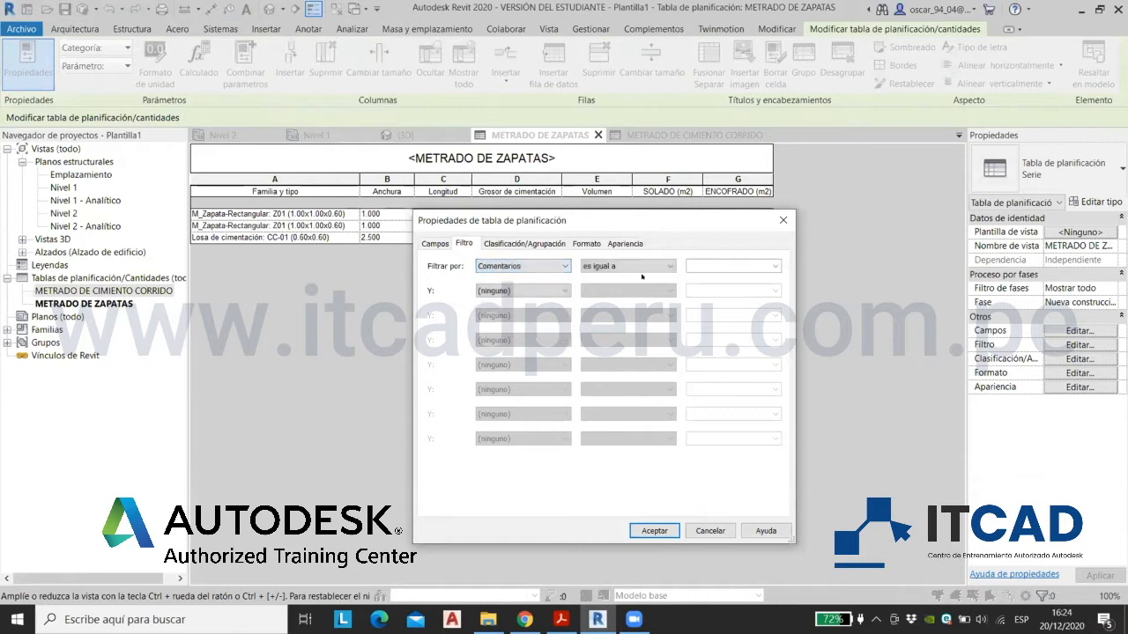
click(775, 266)
click(728, 294)
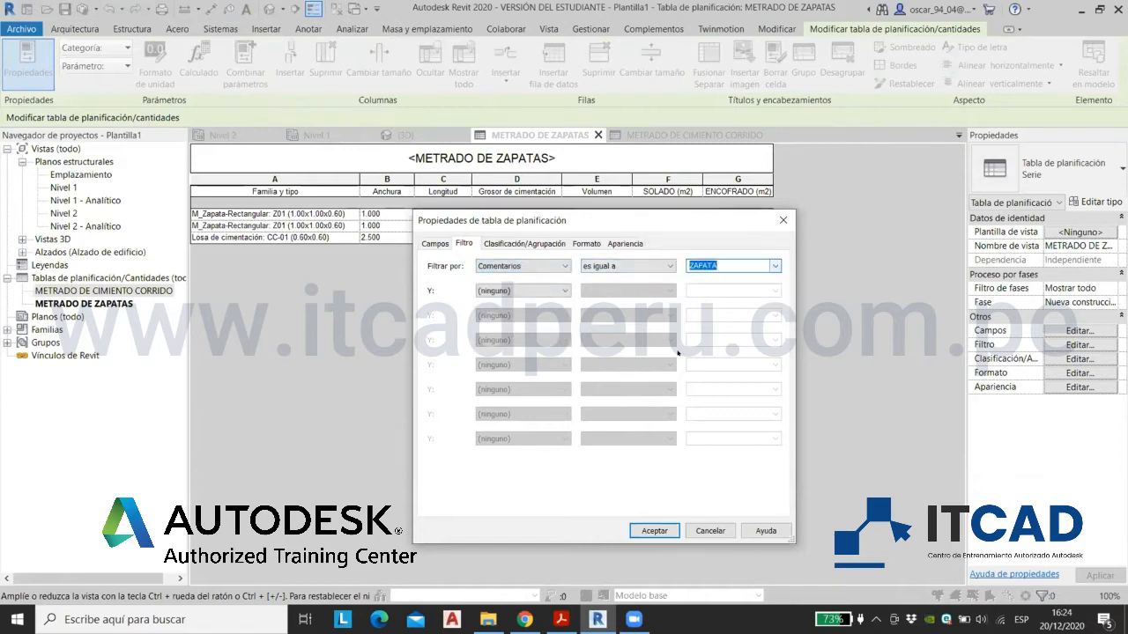
click(654, 531)
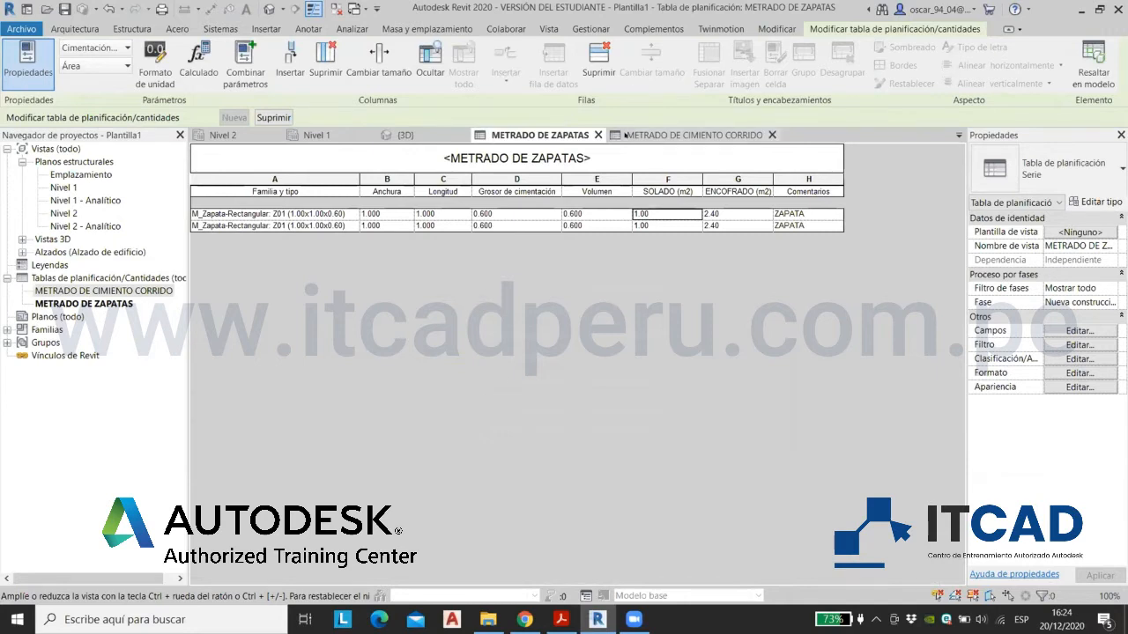
Step: Add the Comentarios field to the METRADO DE CIMIENTO CORRIDO schedule
click(687, 135)
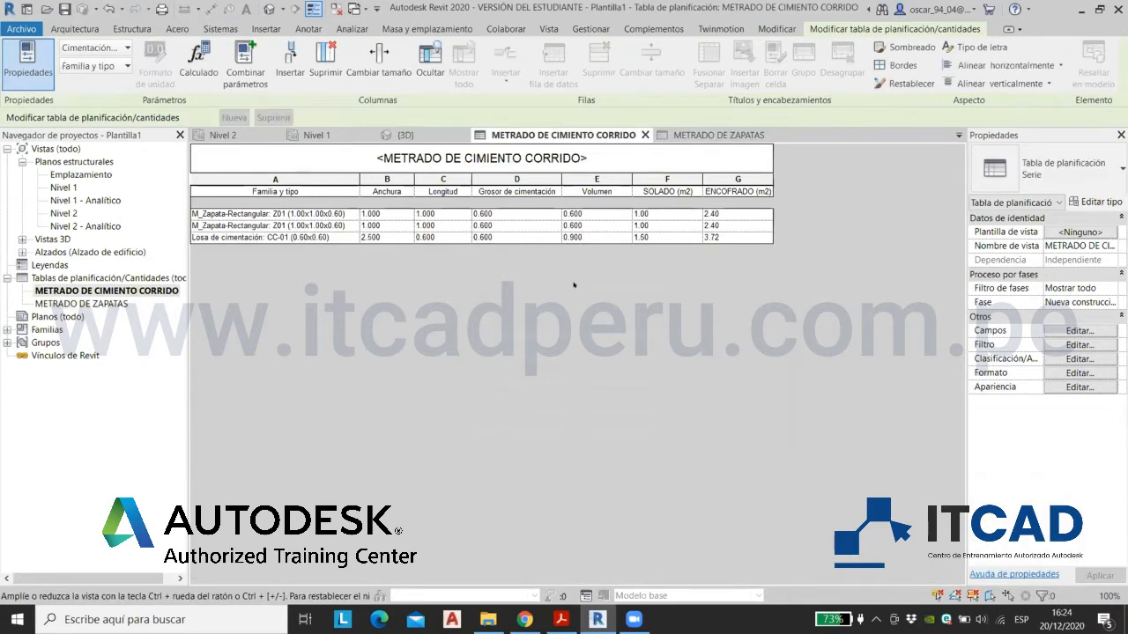
click(1060, 332)
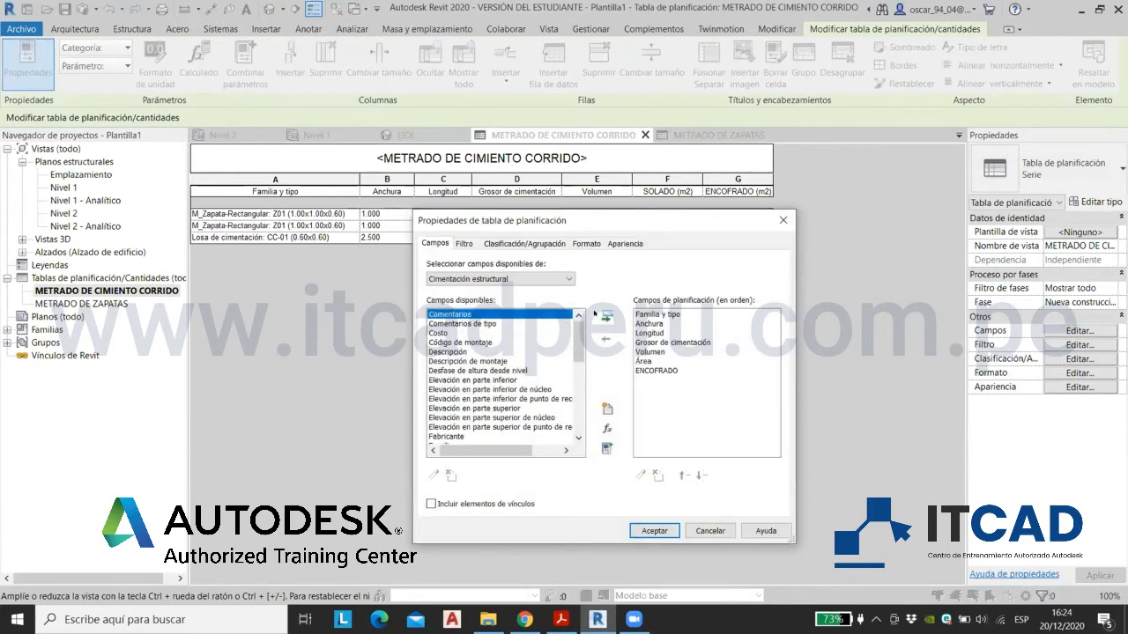
click(606, 317)
Step: Filter the METRADO DE CIMIENTO CORRIDO schedule to elements whose Comentarios es igual a CIMIENTO
click(463, 243)
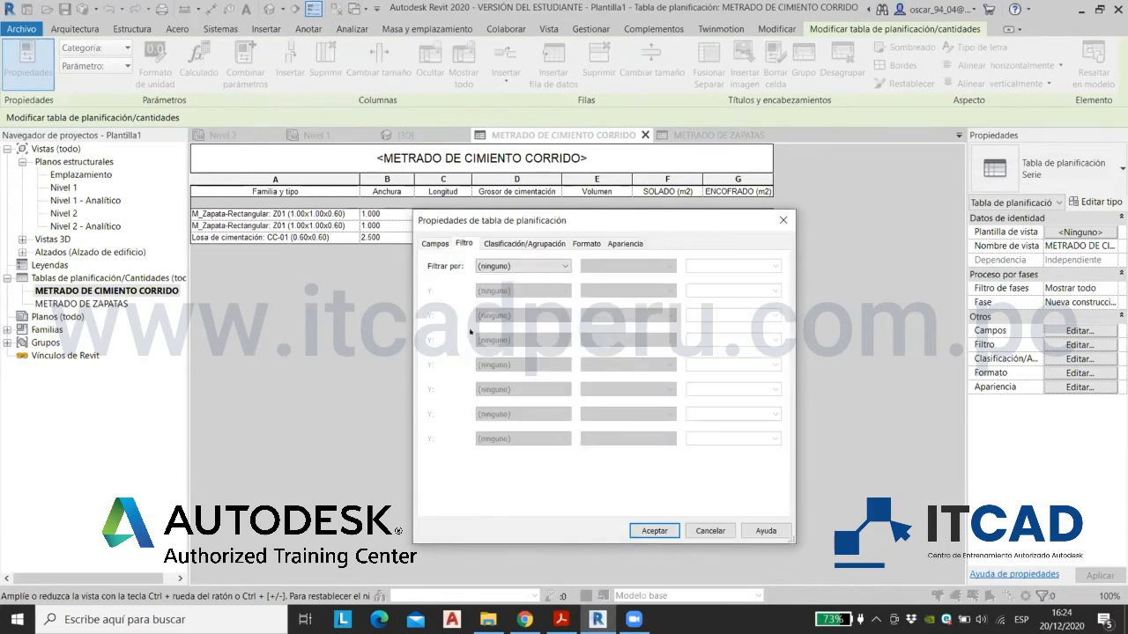
click(484, 266)
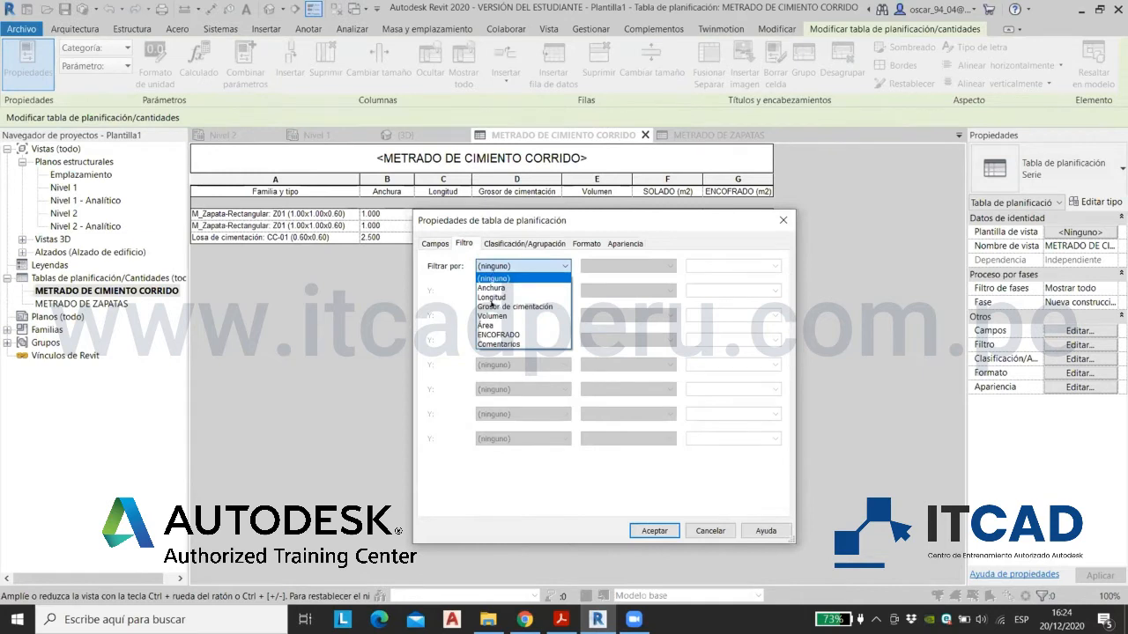
click(498, 344)
click(747, 266)
click(732, 288)
click(654, 530)
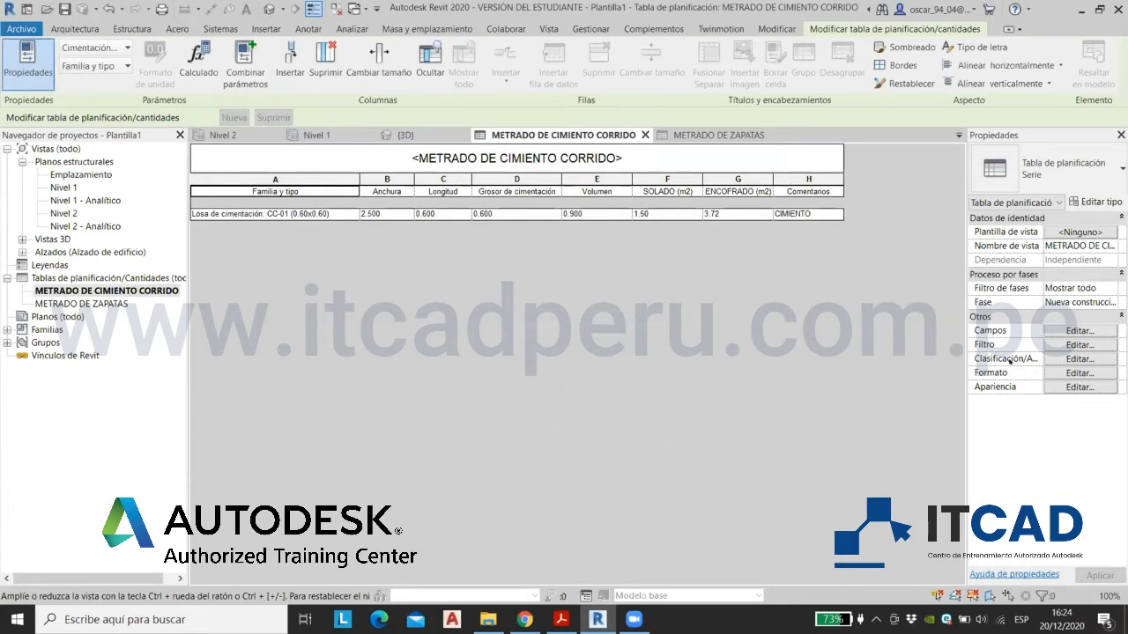
Step: Hide the Comentarios column in the METRADO DE CIMIENTO CORRIDO schedule
click(1055, 372)
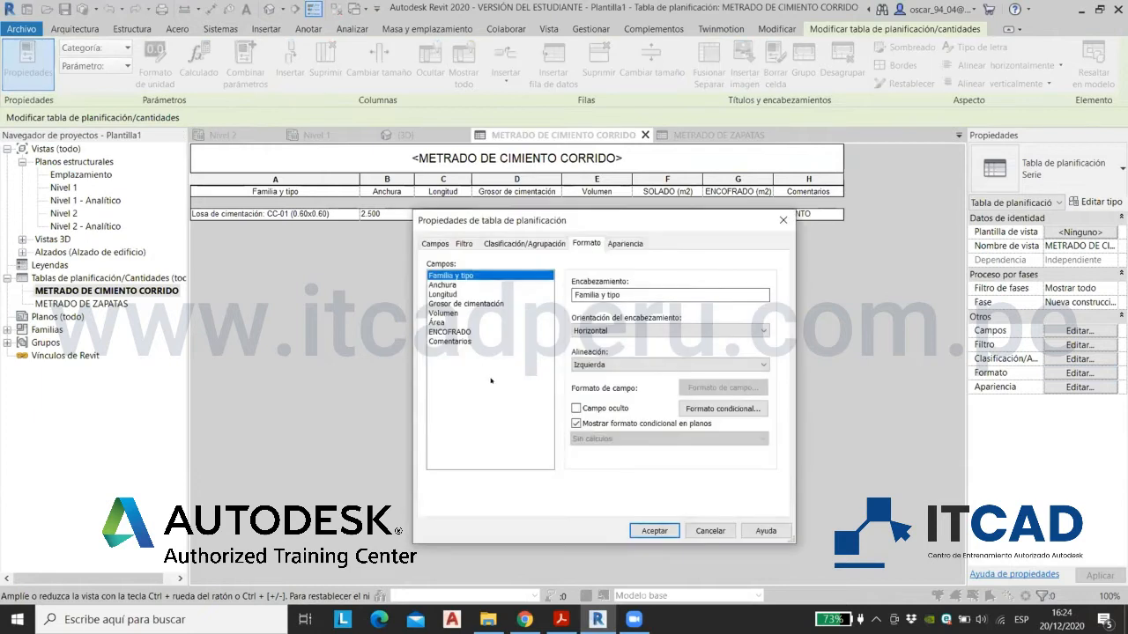
click(450, 341)
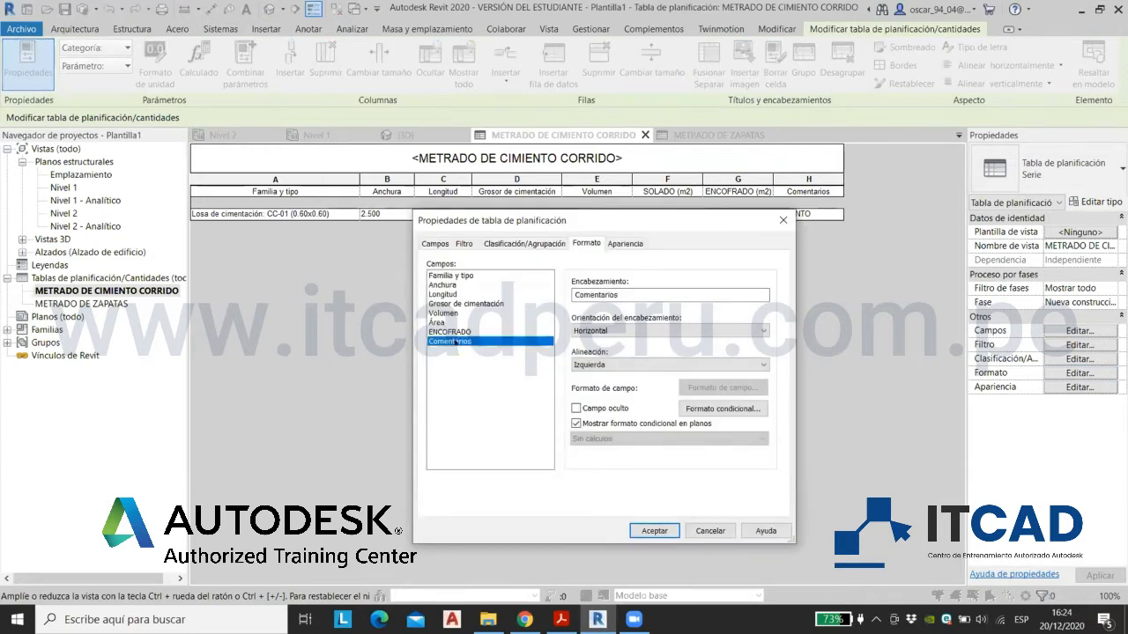
click(577, 408)
click(654, 531)
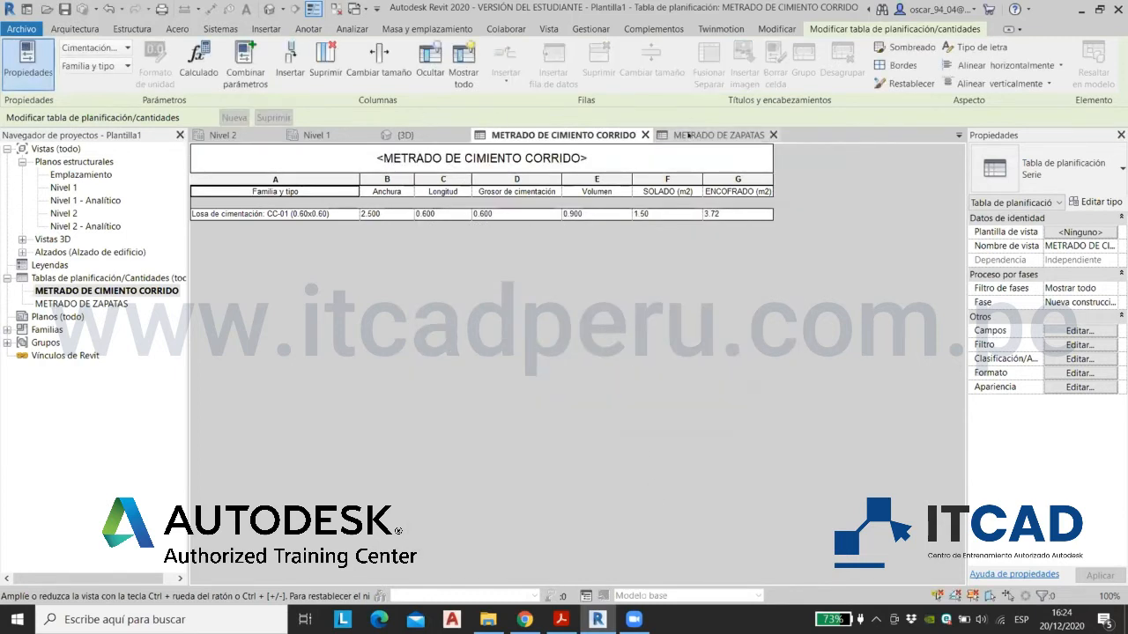
Step: Hide the Comentarios column in the METRADO DE ZAPATAS schedule
click(683, 134)
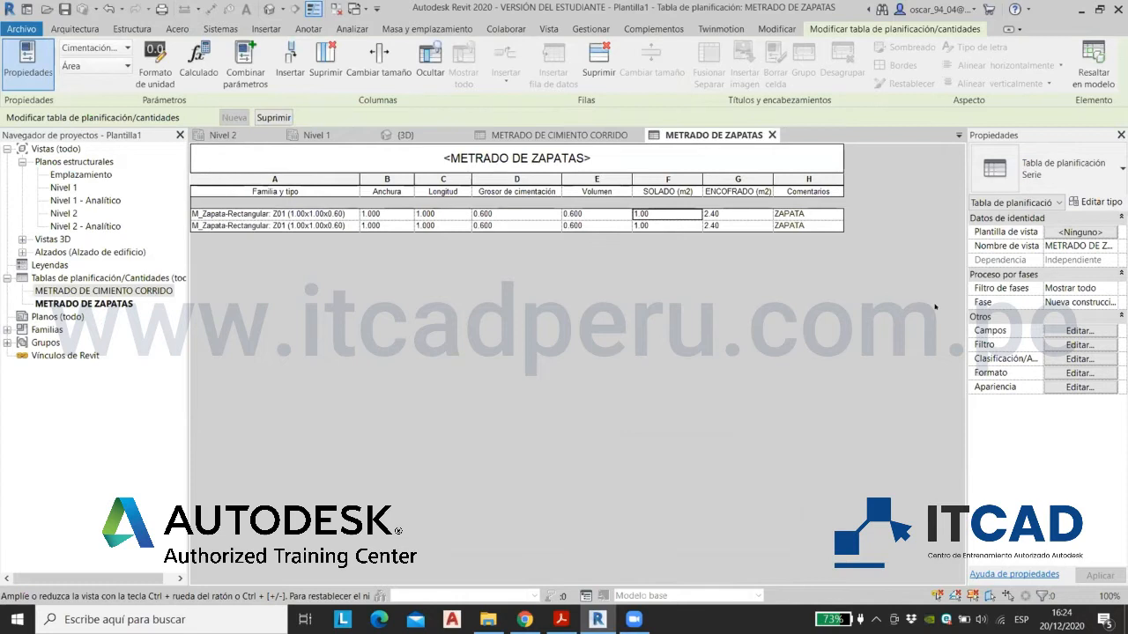
click(1049, 372)
click(451, 341)
click(576, 408)
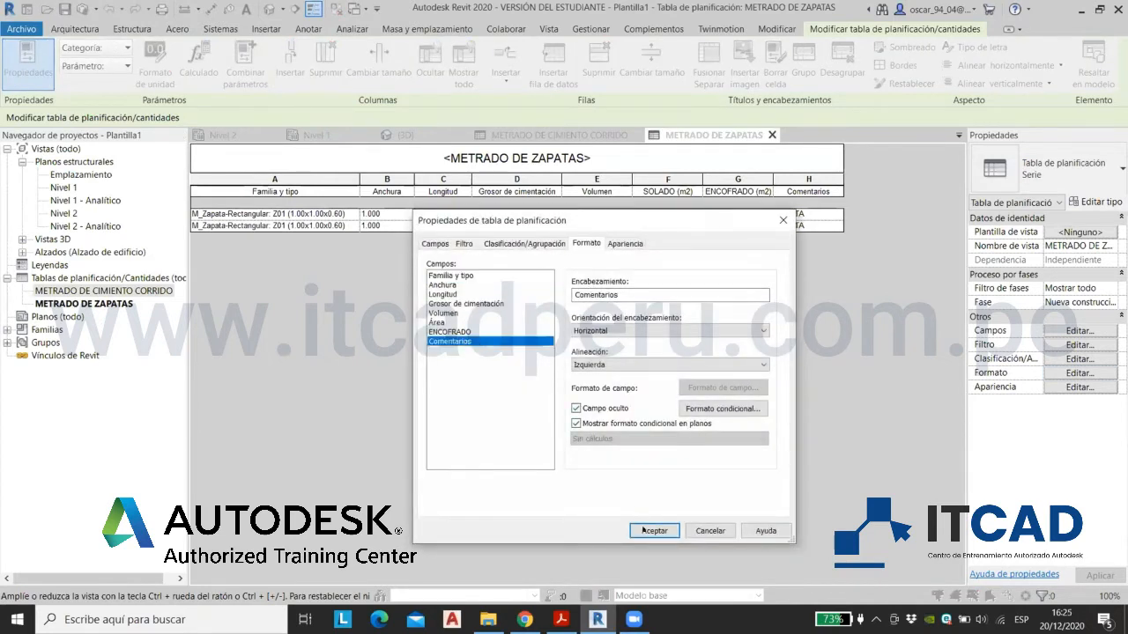
click(654, 530)
Step: Check the formwork area for METRADO DE CIMIENTO CORRIDO by computing 5 × 0.6 in the Windows Calculator
click(575, 135)
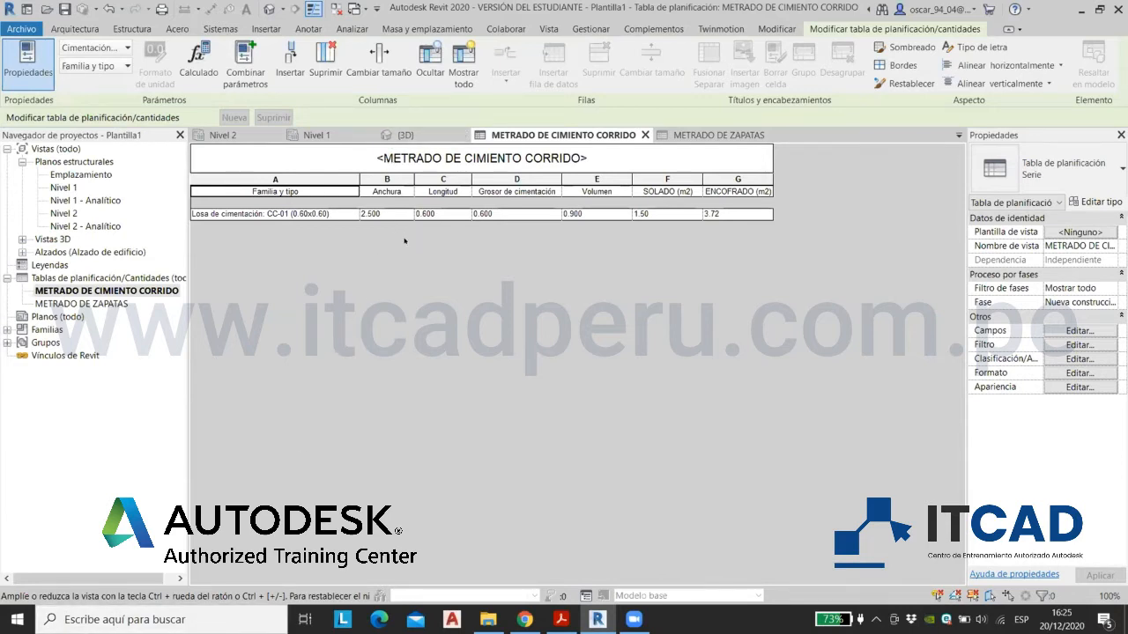
key(super)
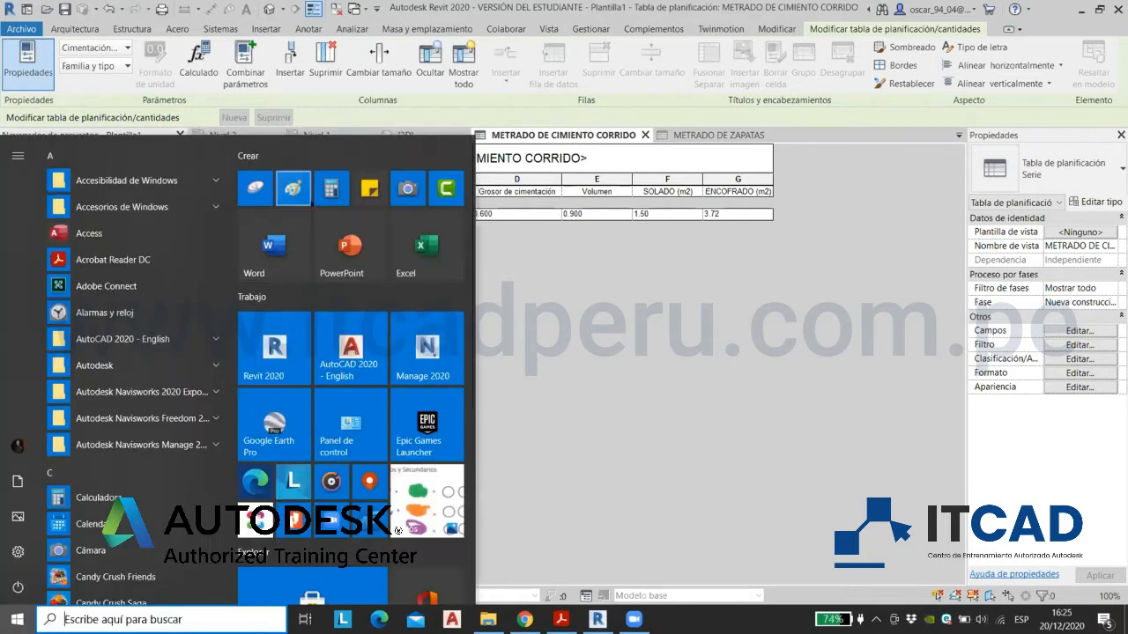
click(332, 202)
text(5)
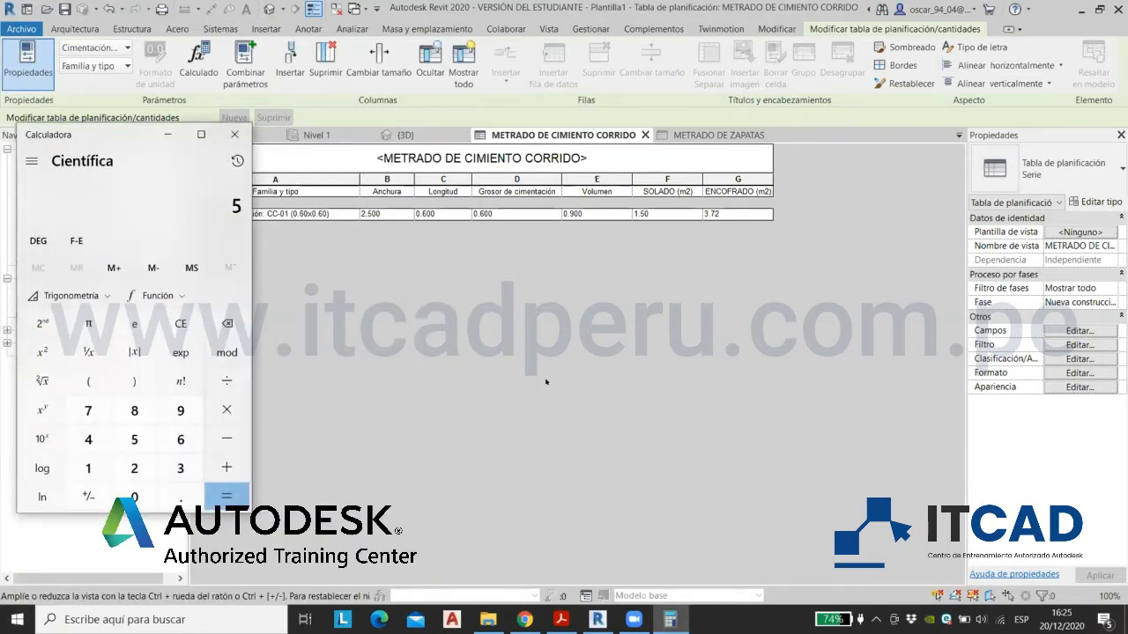
text( × 0.6)
key(Return)
click(168, 134)
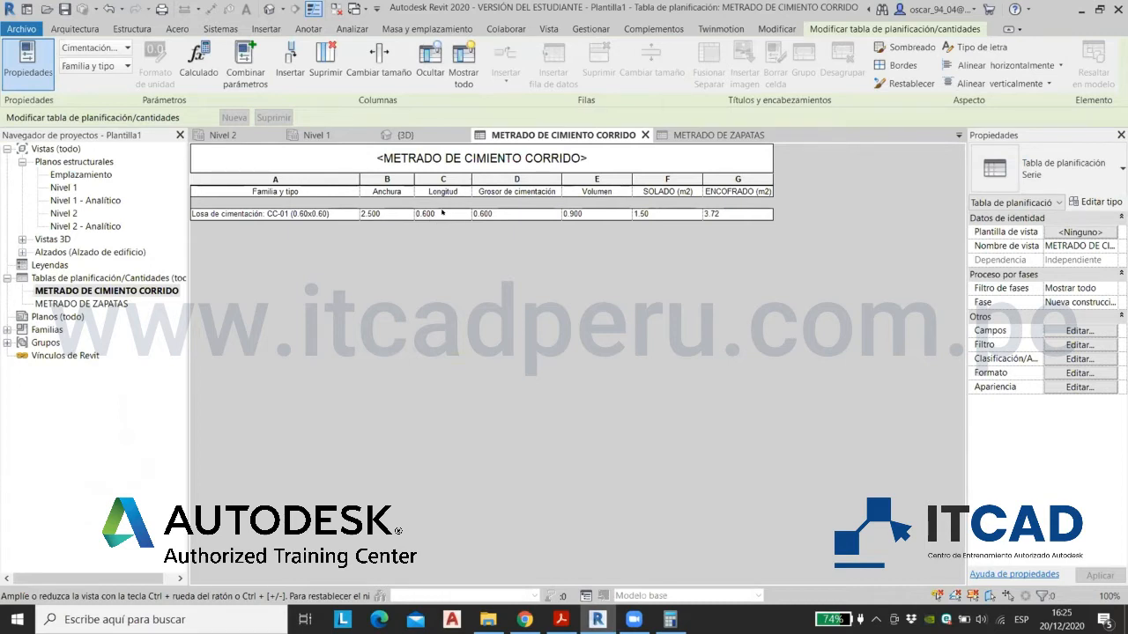
Step: Inspect the CC-01 foundation slab between the two footings, in the Nivel 1 plan and from directly above in 3D
click(316, 135)
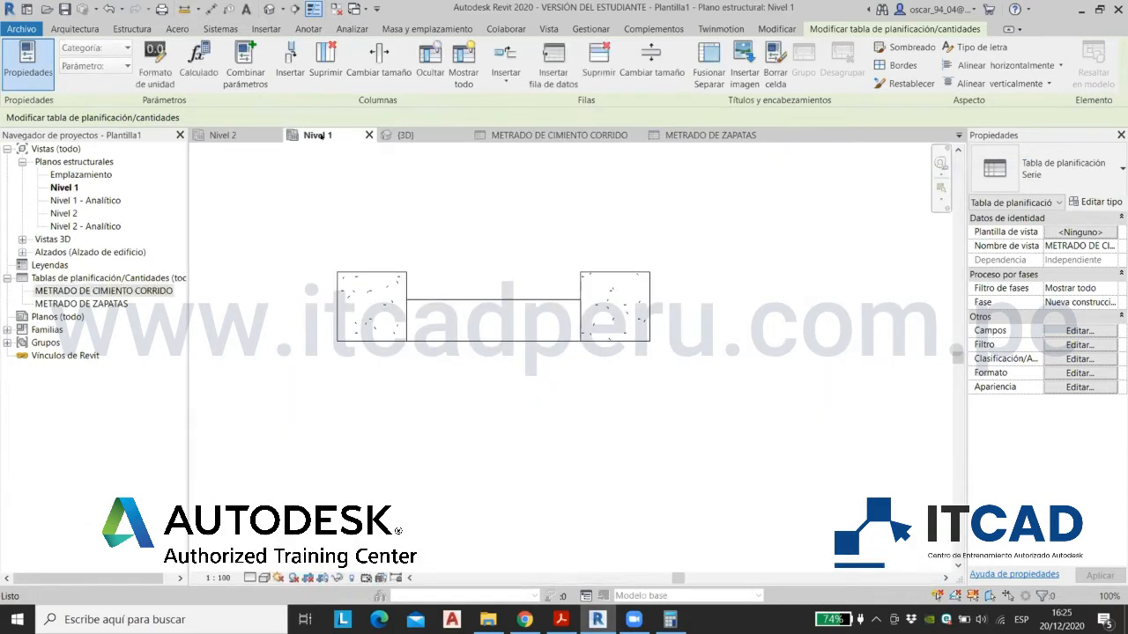
click(480, 314)
click(474, 239)
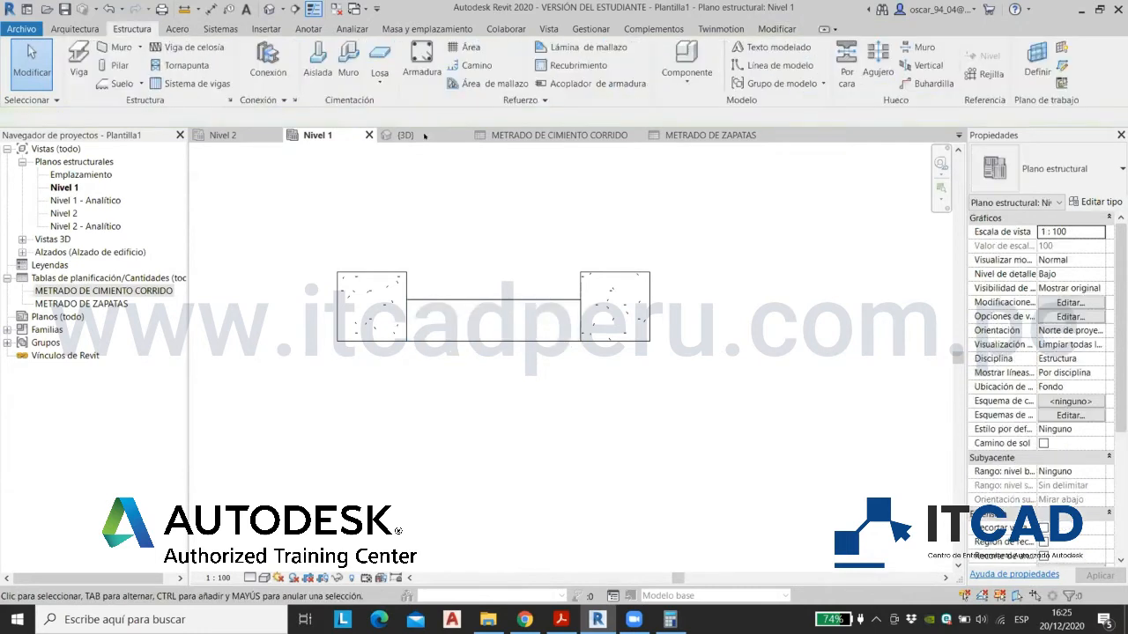
click(405, 135)
click(564, 407)
shift+middle_drag(645, 352, 850, 282)
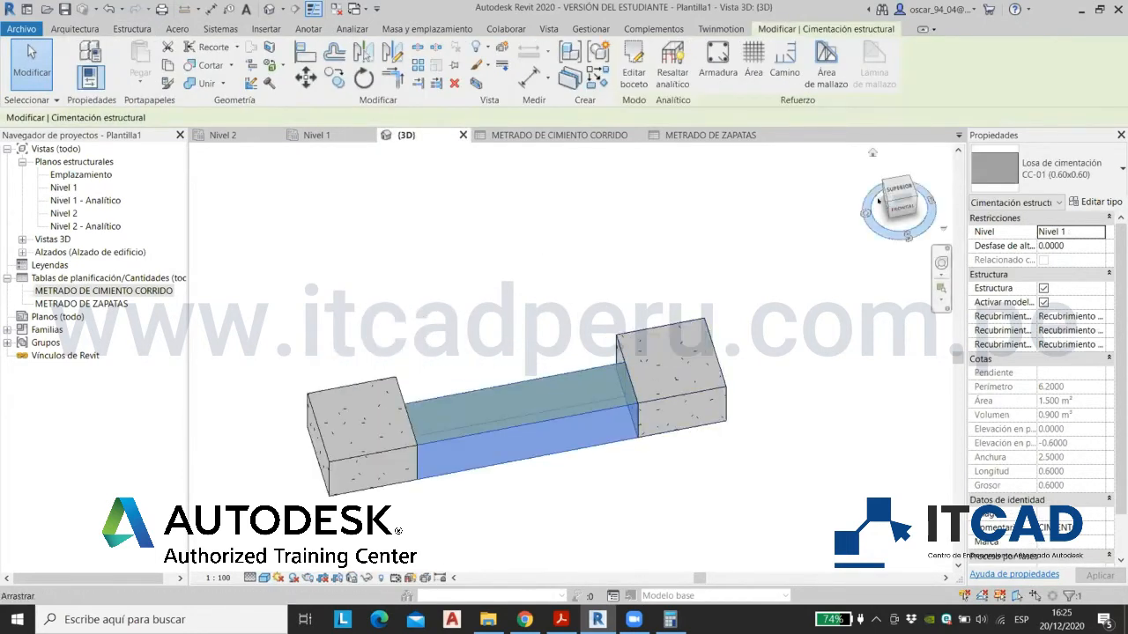
shift+middle_drag(727, 181, 701, 261)
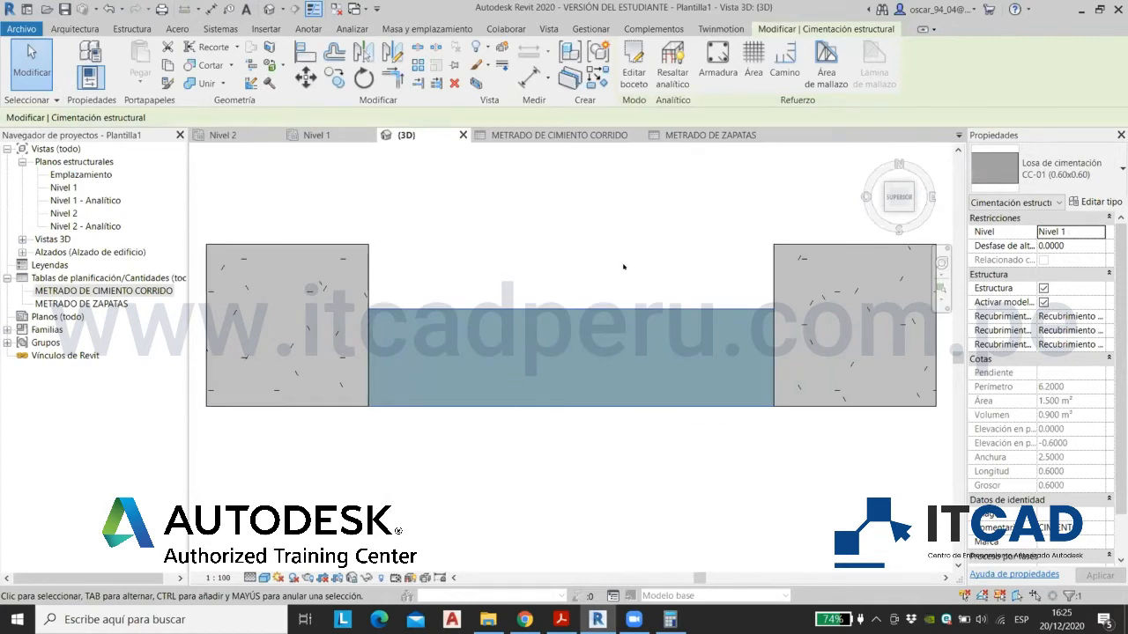
scroll(590, 265, down, 2)
middle_drag(599, 264, 587, 322)
scroll(584, 325, up, 1)
click(582, 331)
click(568, 362)
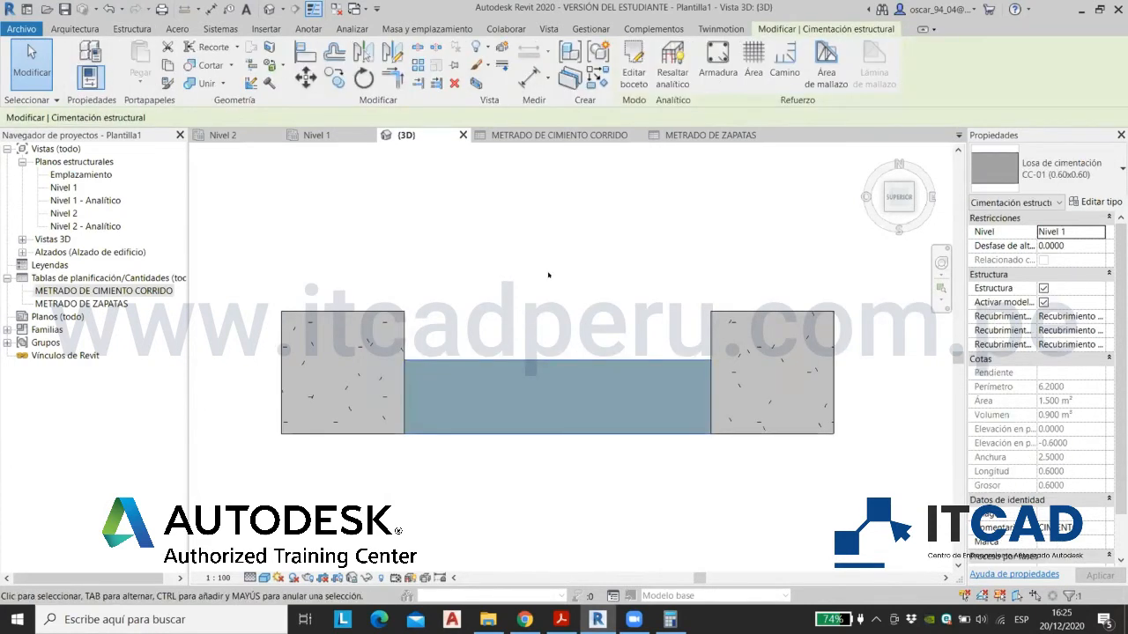
Step: Edit the CC-01 slab's boundary sketch so its span direction follows the short edge at the right-hand footing
click(633, 66)
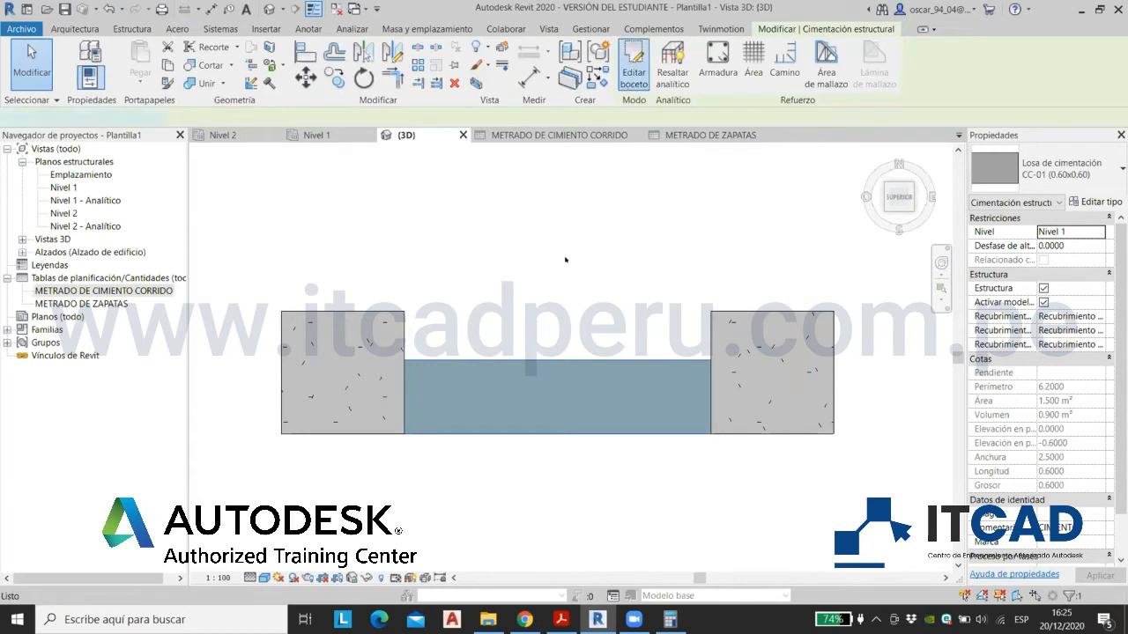
scroll(566, 440, up, 3)
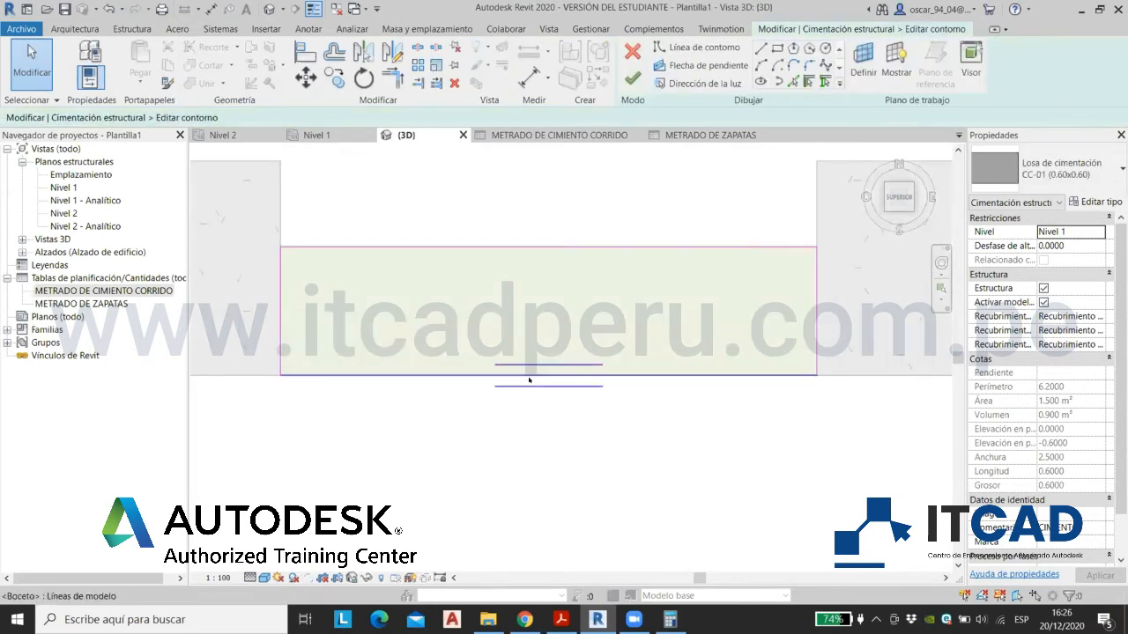
click(530, 376)
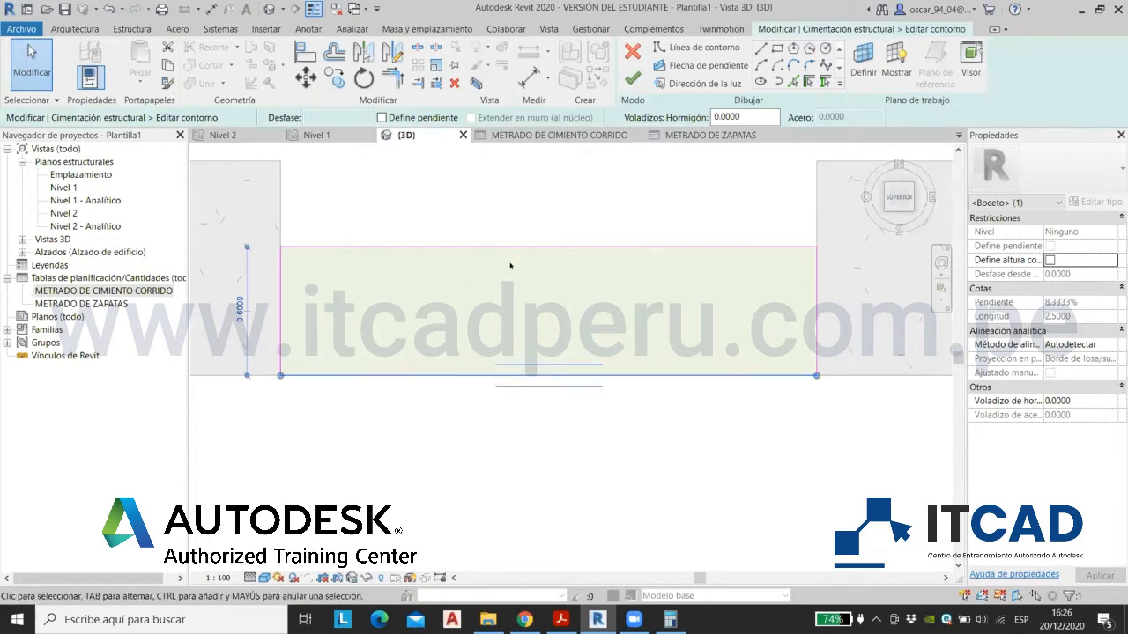
click(526, 237)
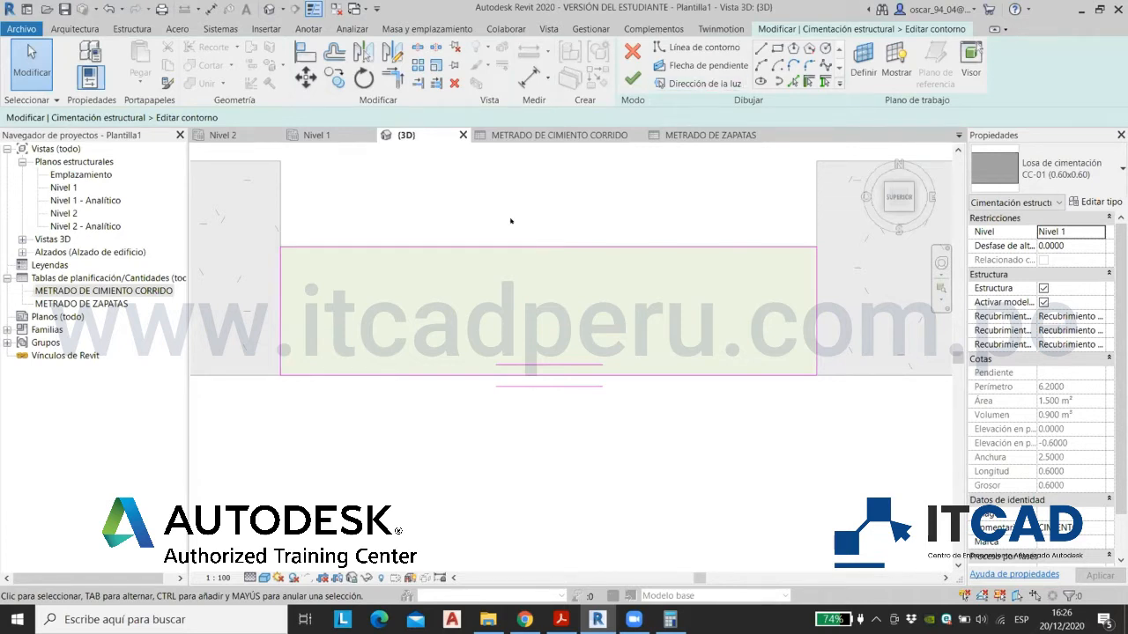
scroll(622, 352, down, 3)
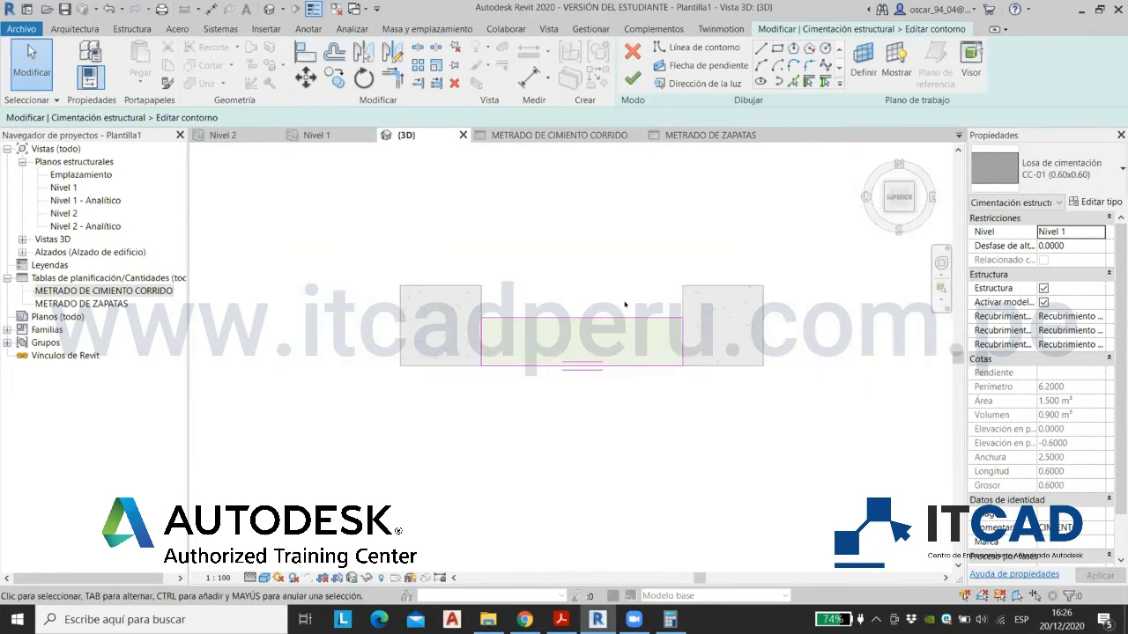
scroll(624, 304, up, 2)
click(585, 371)
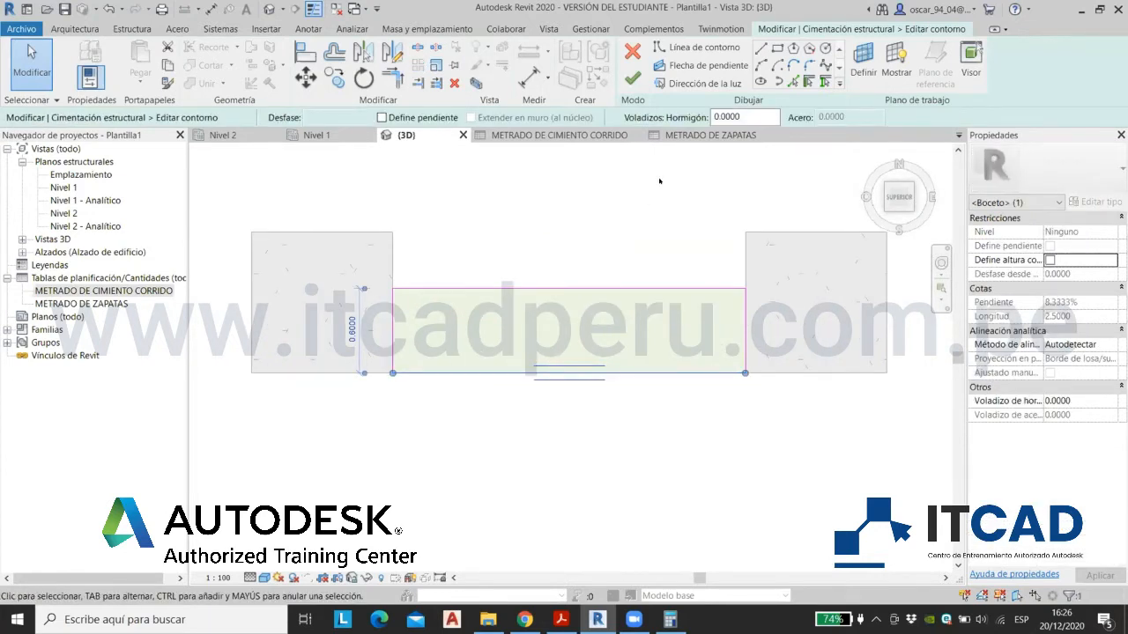
click(629, 212)
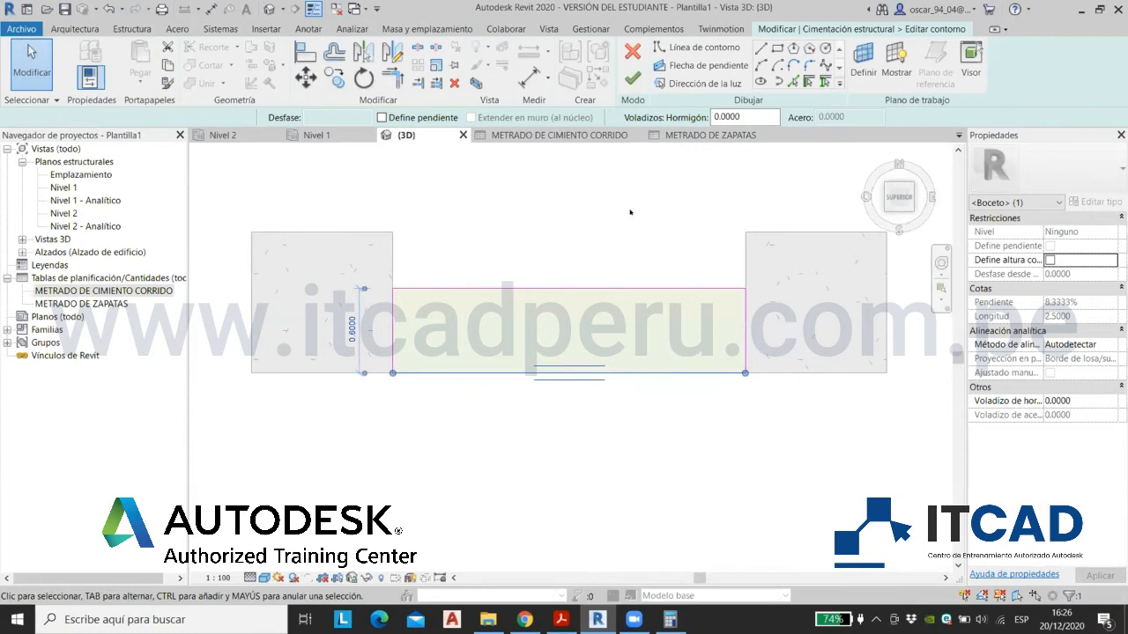
click(696, 83)
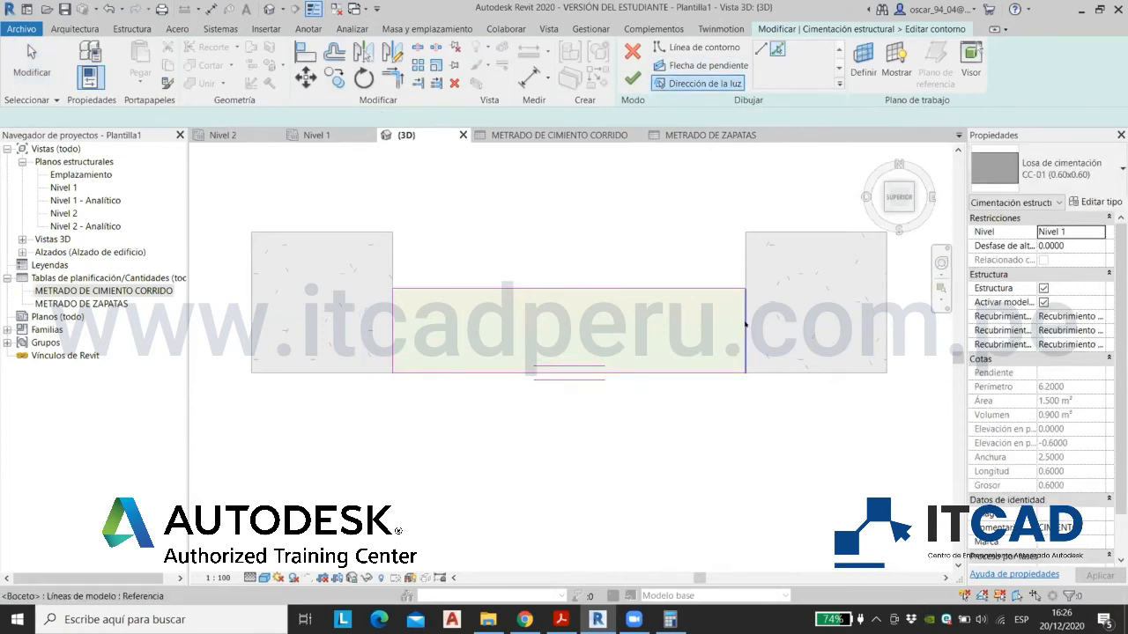
scroll(749, 307, up, 2)
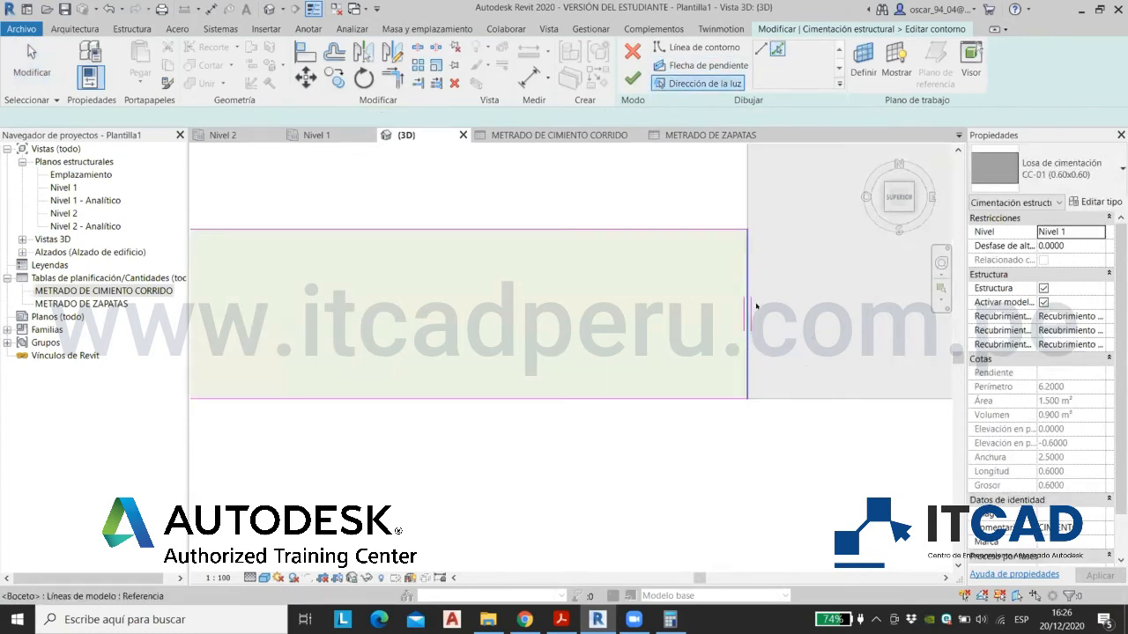
click(632, 78)
click(559, 135)
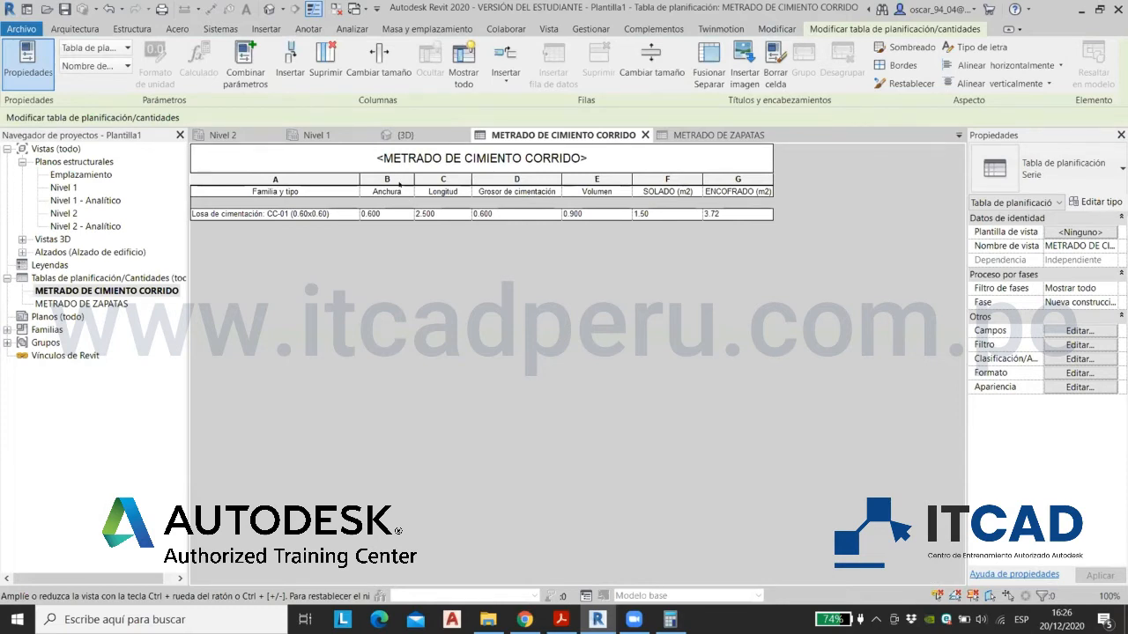
Step: Return to the METRADO DE CIMIENTO CORRIDO schedule and close the METRADO DE ZAPATAS view
click(402, 135)
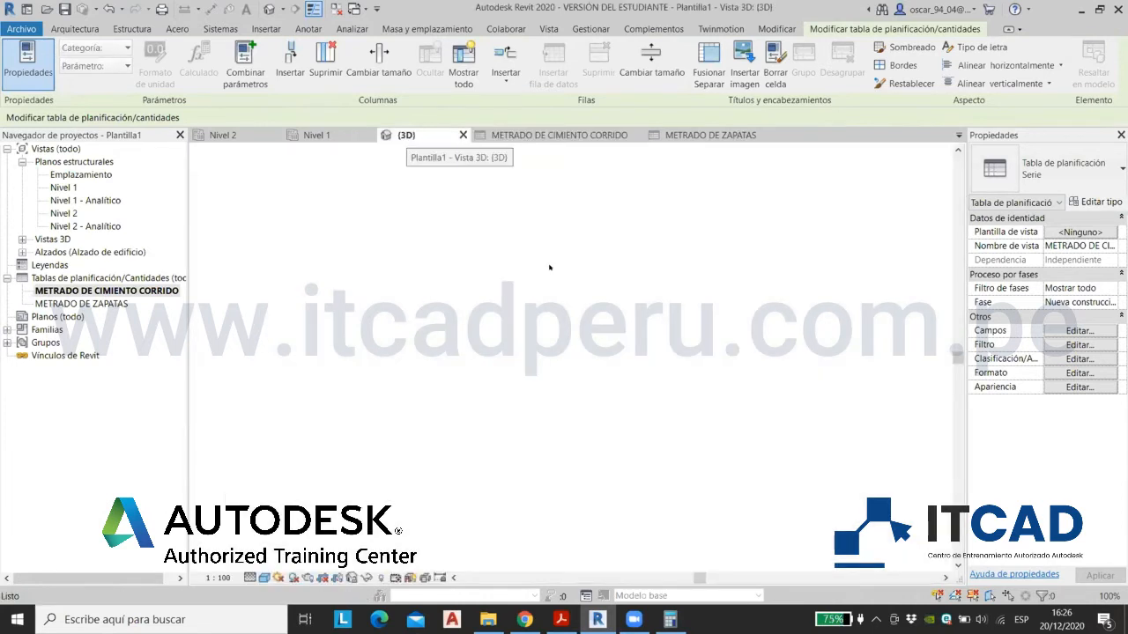
click(521, 137)
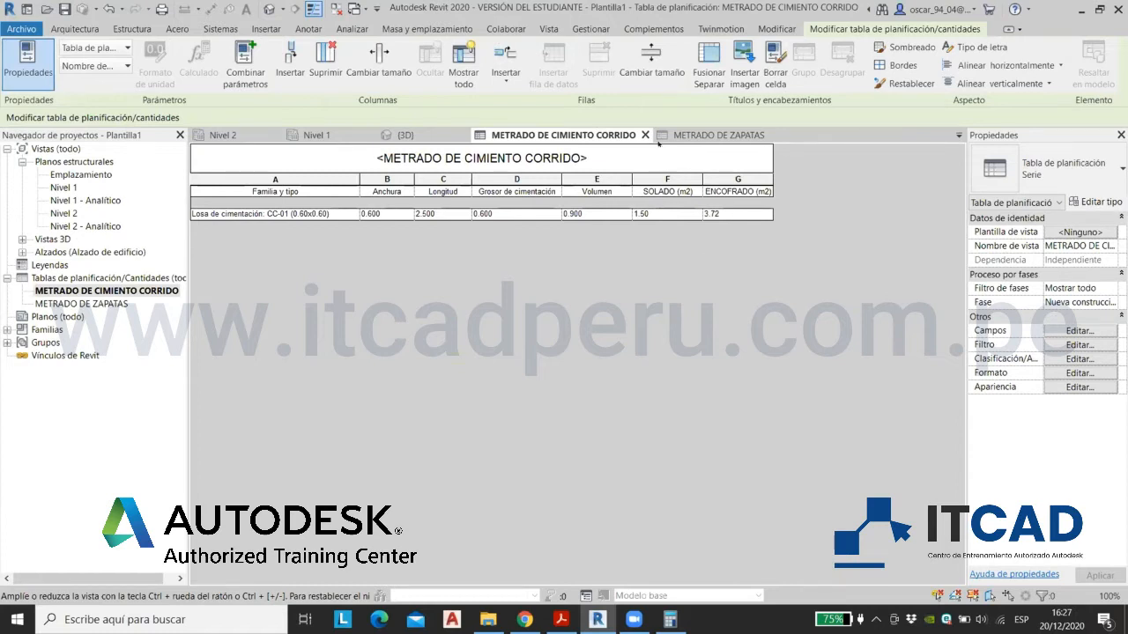
click(775, 135)
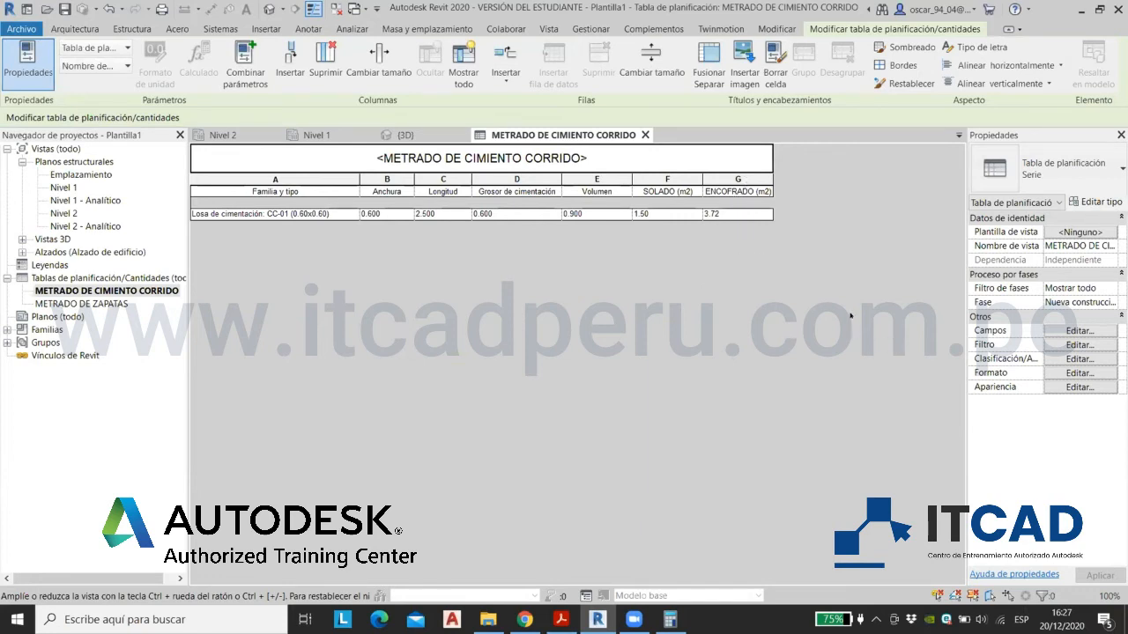
Step: Remove Anchura from the sum in the METRADO DE CIMIENTO CORRIDO schedule's ENCOFRADO formula, keeping only Longitud in the parentheses
click(1057, 333)
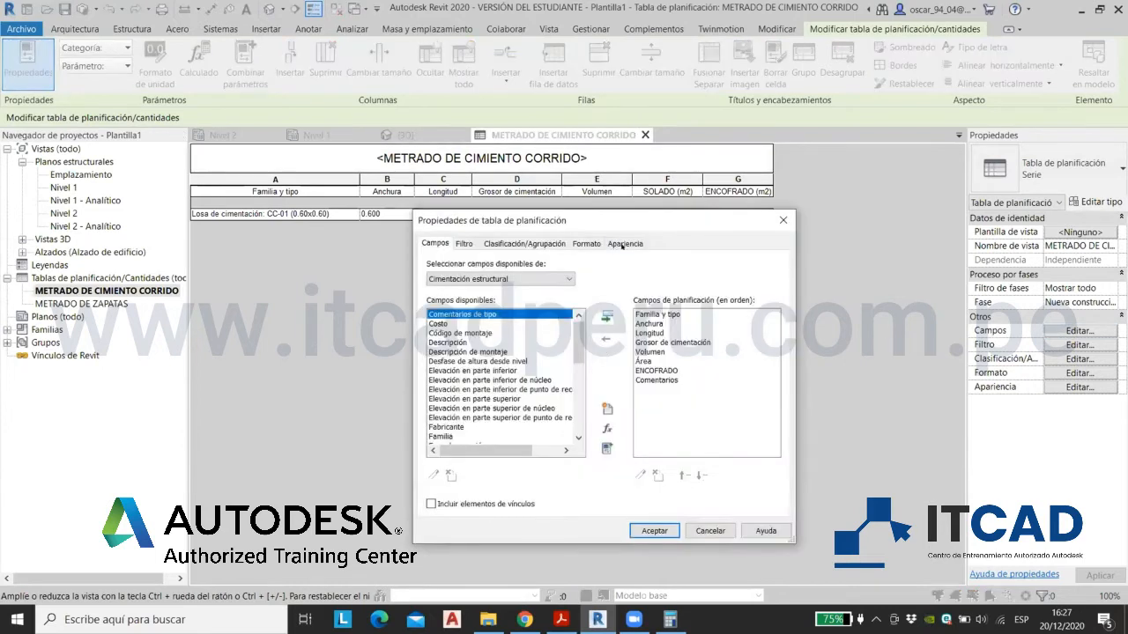
drag(613, 213, 526, 159)
click(570, 316)
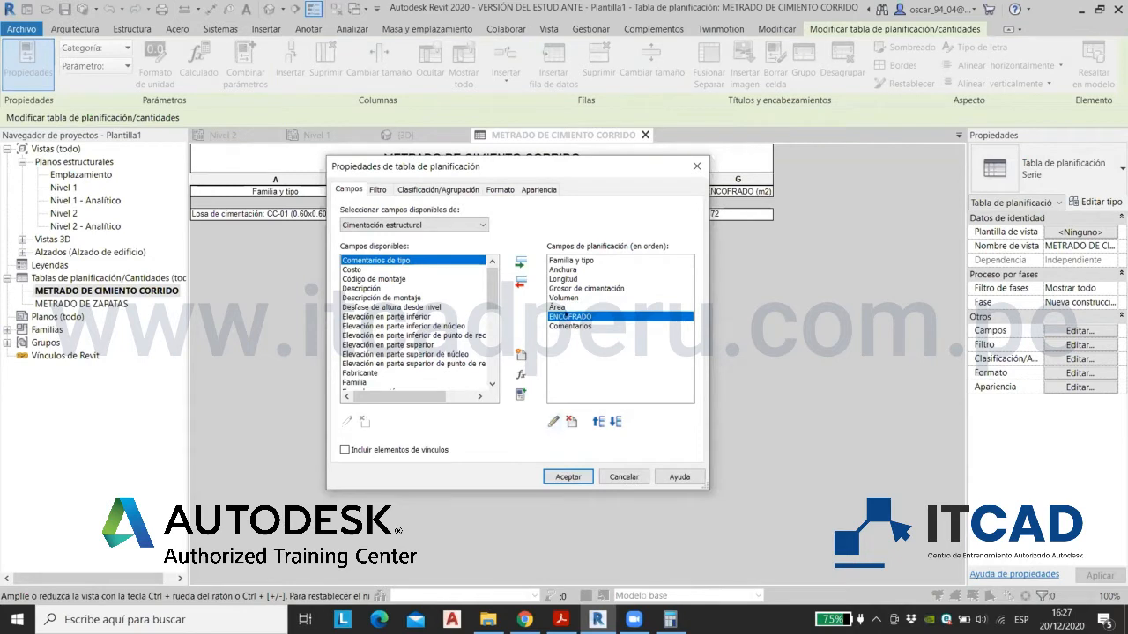
click(553, 421)
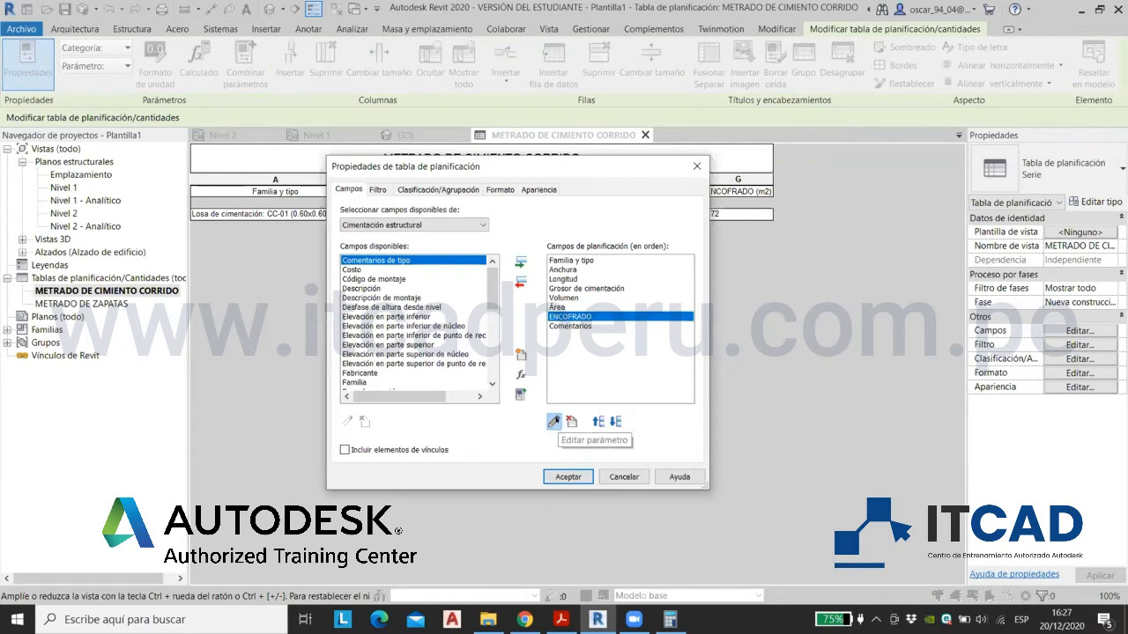
drag(678, 259, 498, 253)
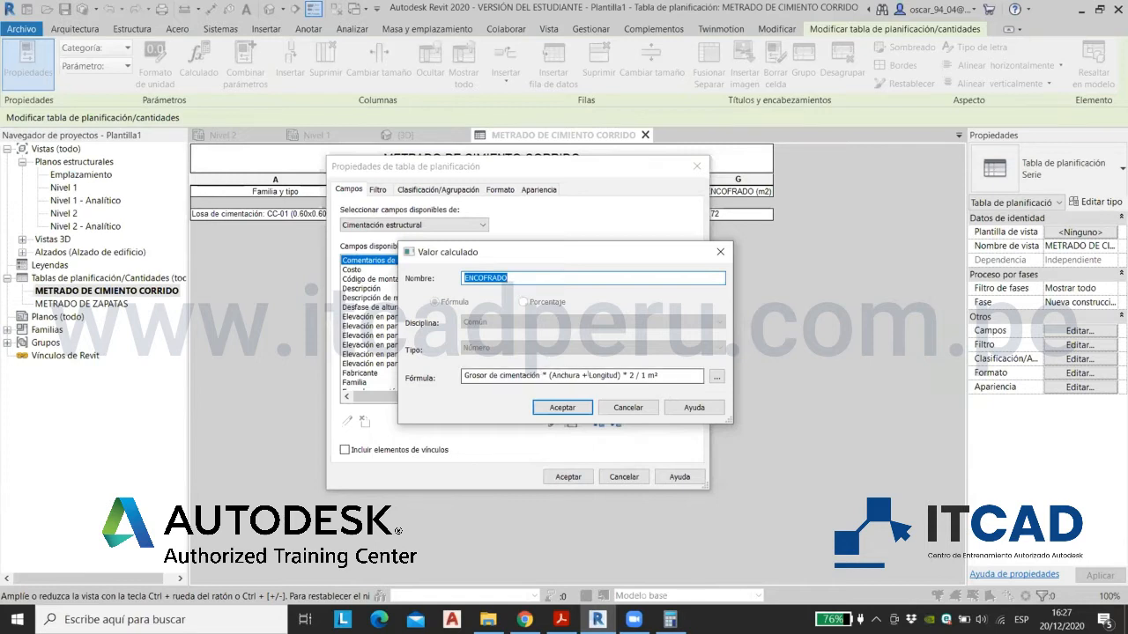
click(580, 376)
key(Delete)
key(Delete)
key(Delete)
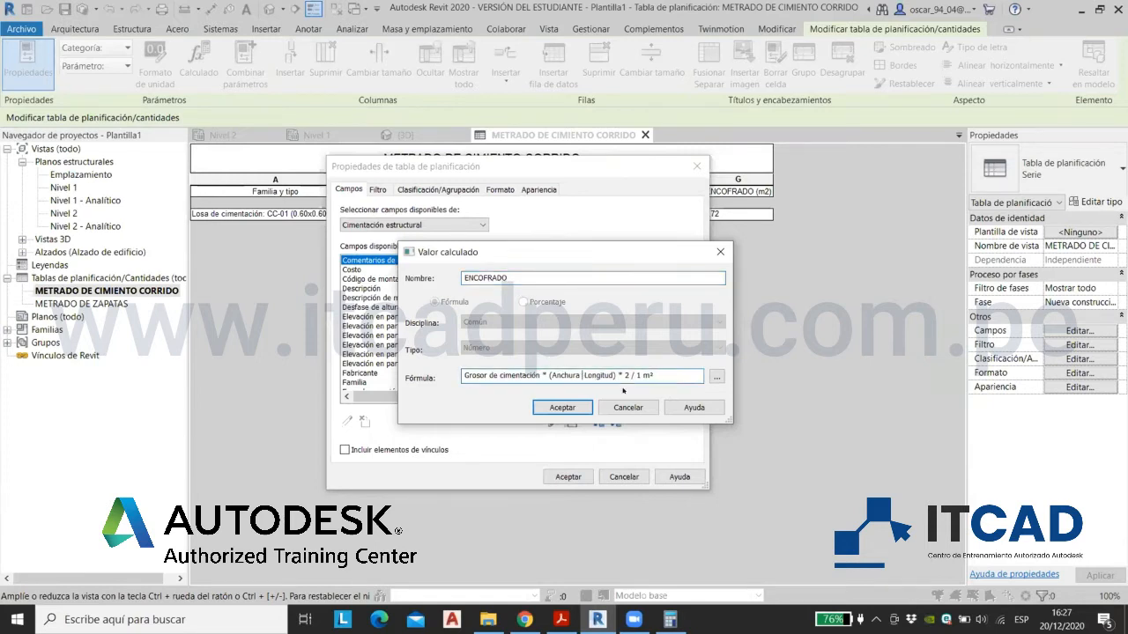
key(BackSpace)
key(BackSpace)
key(BackSpace)
key(BackSpace)
key(BackSpace)
key(BackSpace)
key(BackSpace)
click(564, 410)
click(566, 476)
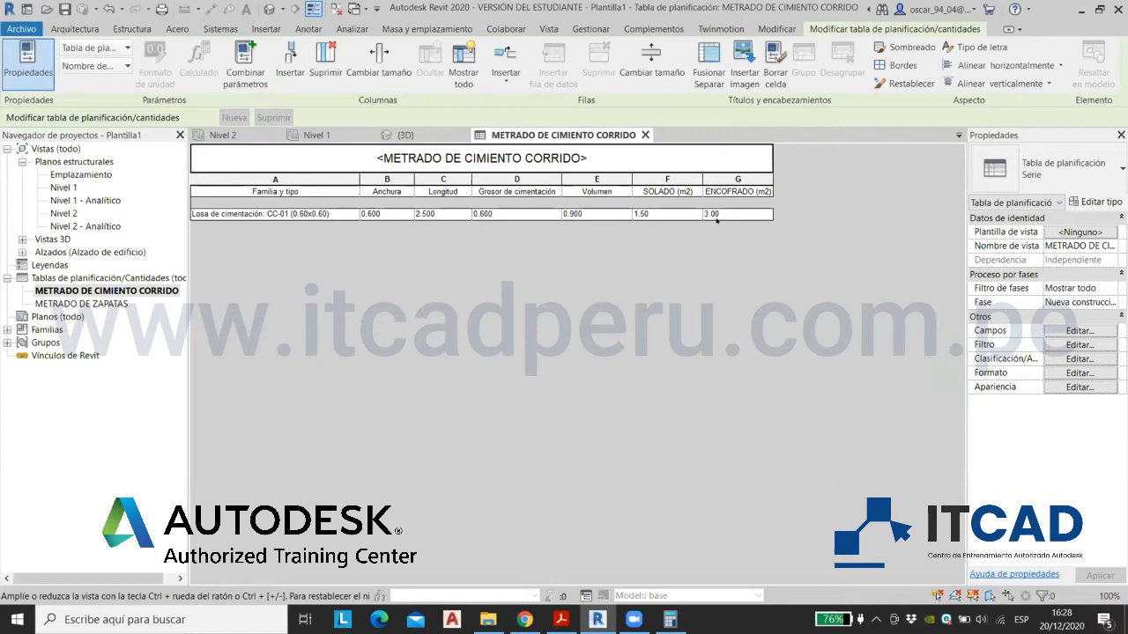
Step: Compare the formwork columns of the METRADO DE ZAPATAS and METRADO DE CIMIENTO CORRIDO schedules
double_click(88, 303)
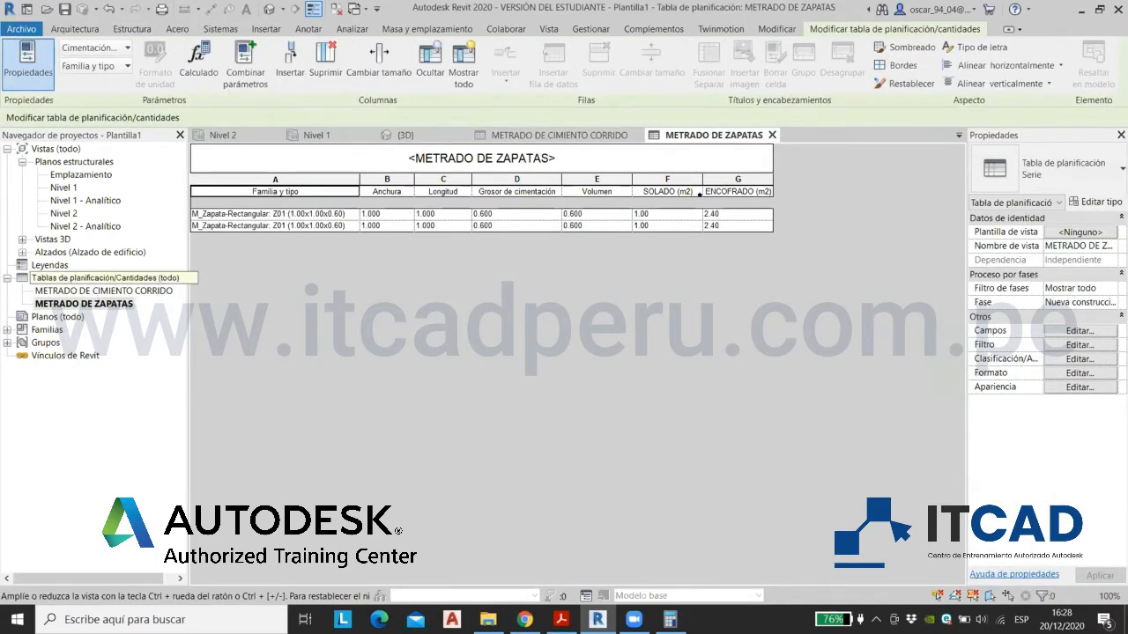
double_click(126, 291)
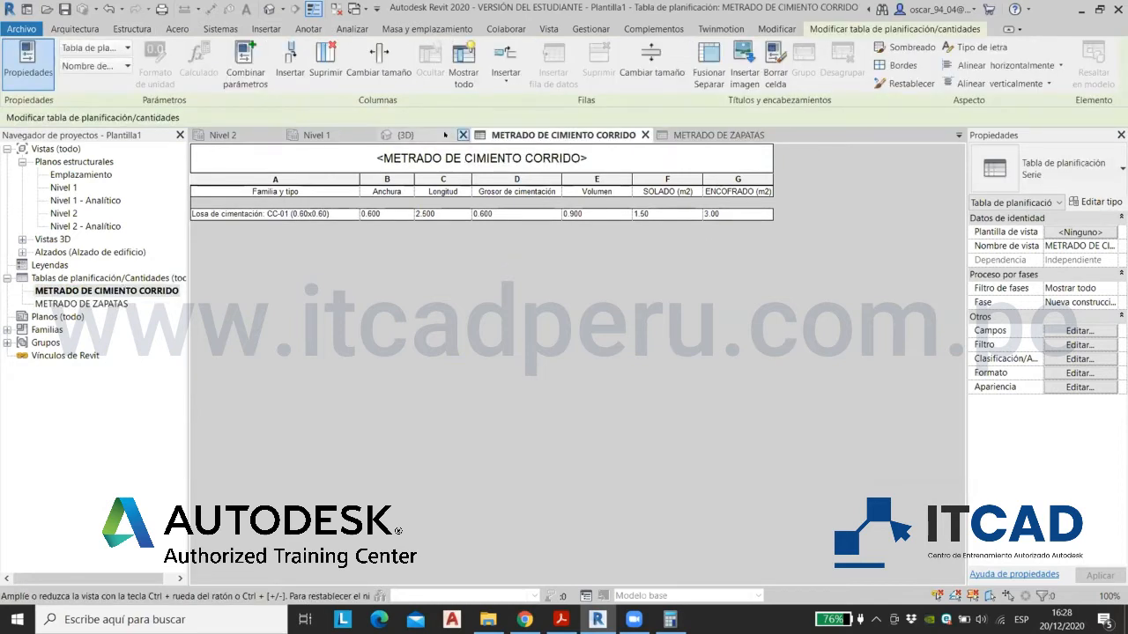
Step: Examine the CC-01 slab and a Z01 footing in the 3D view and check them against the two quantity schedules
click(407, 136)
scroll(464, 232, down, 6)
shift+middle_drag(464, 233, 407, 266)
scroll(407, 266, up, 3)
click(475, 346)
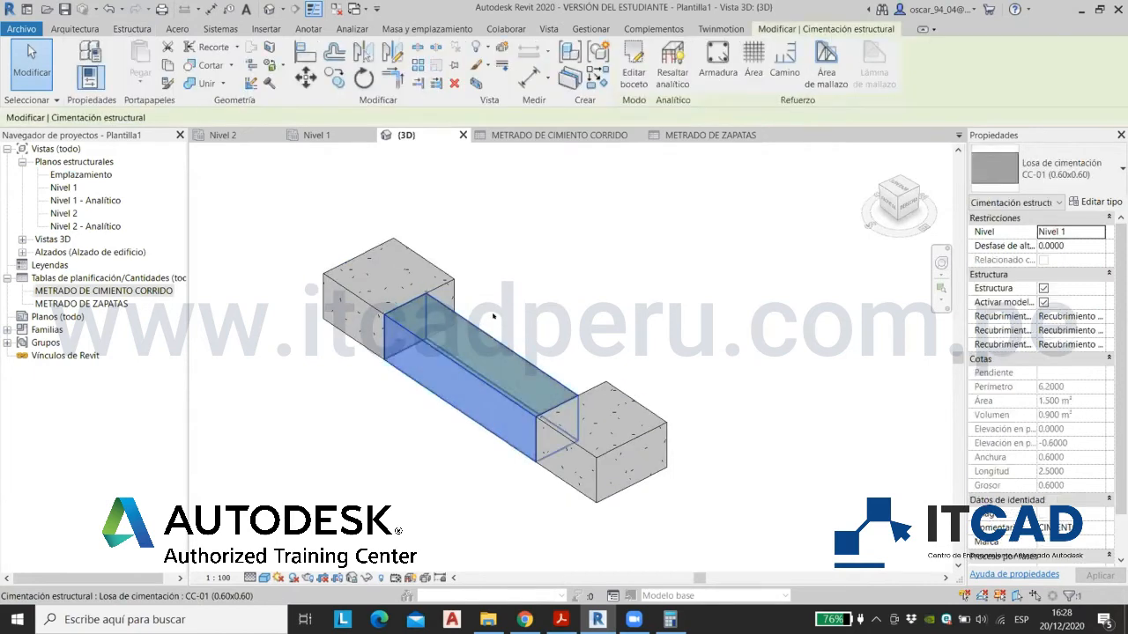
click(509, 295)
click(400, 250)
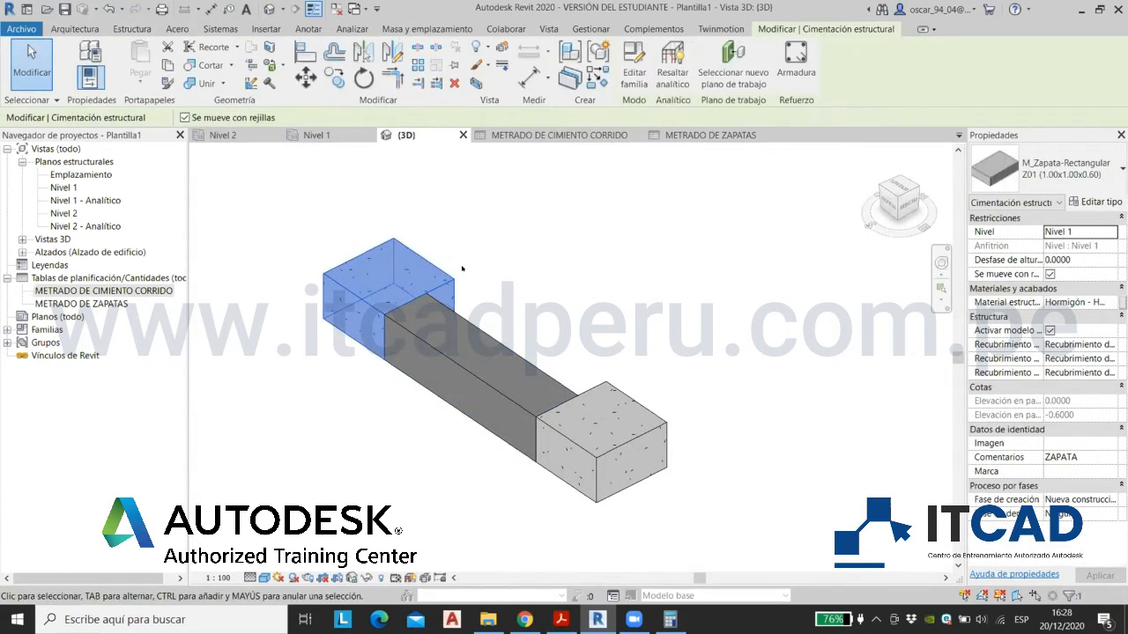
click(545, 287)
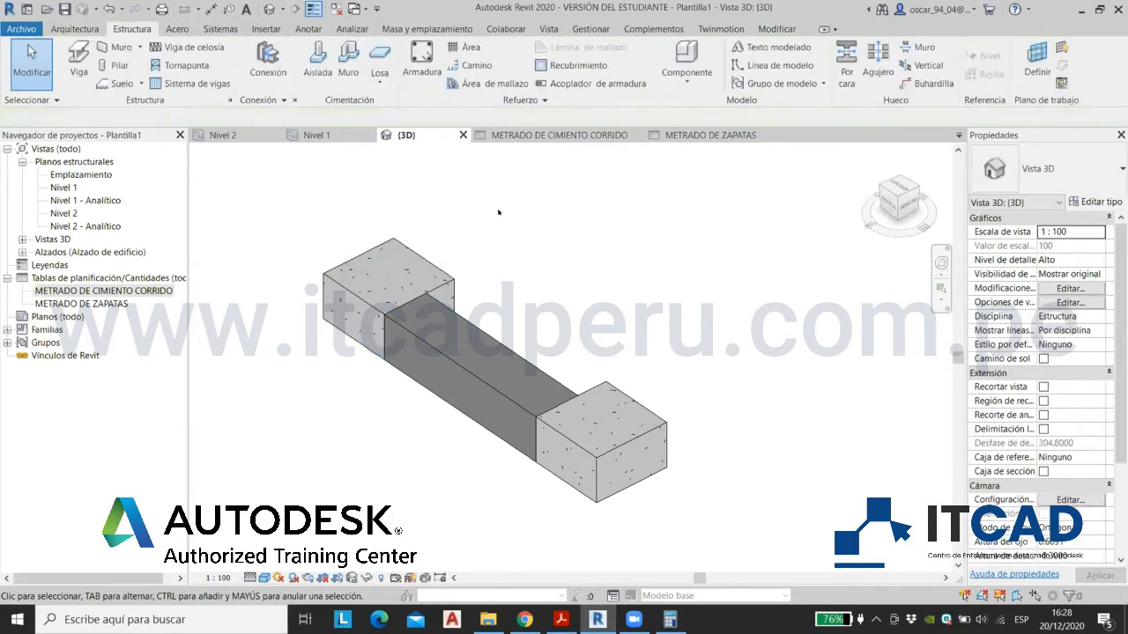
click(518, 136)
click(696, 135)
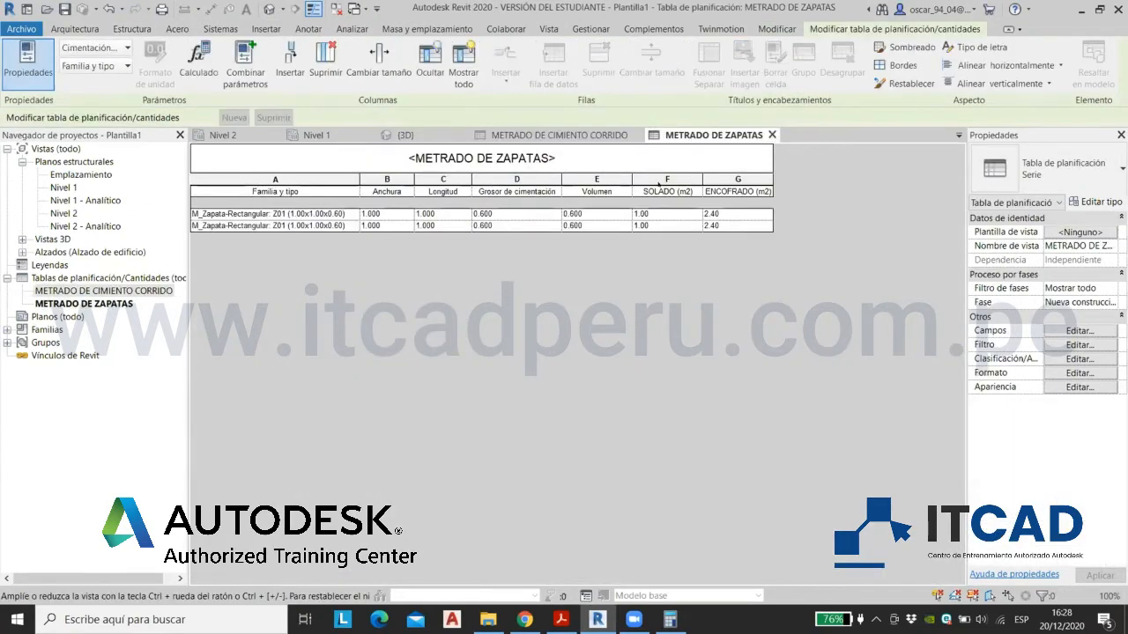
click(427, 137)
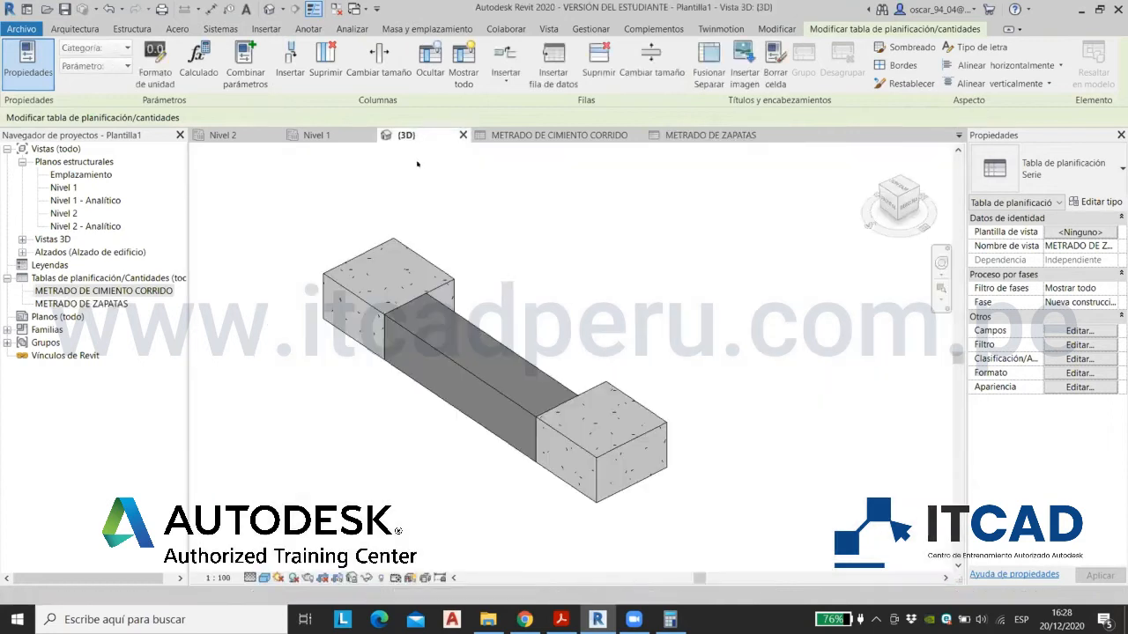
Step: Examine the contact face between the CC-01 slab and the adjoining Z01 footing, and recheck the cimiento corrido schedule
click(511, 374)
click(586, 429)
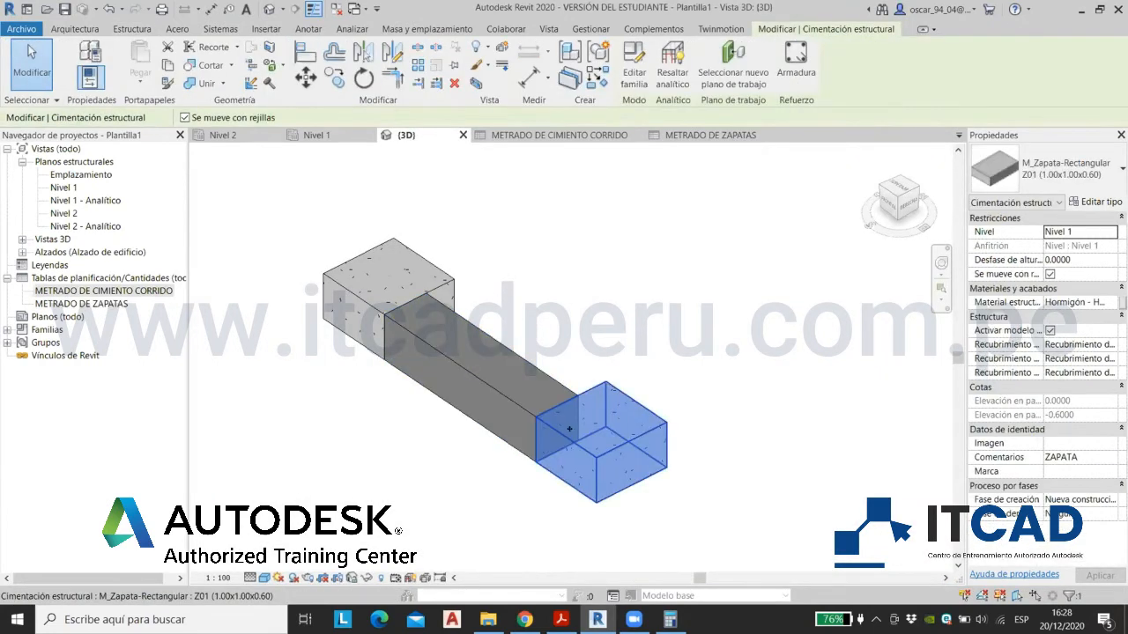
scroll(581, 430, up, 5)
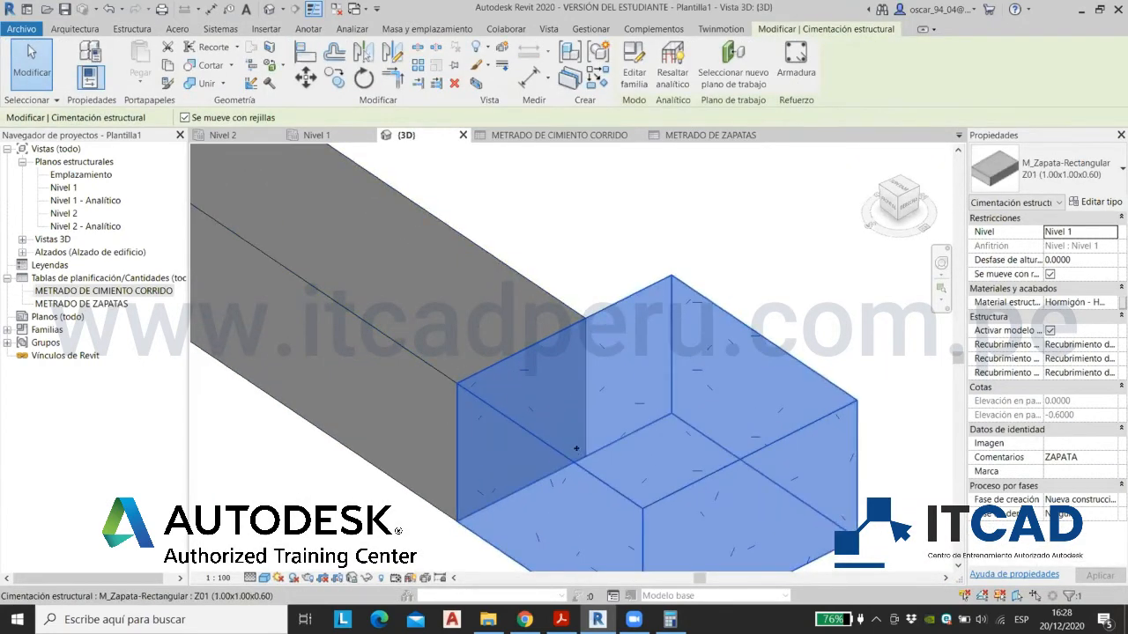
key(Escape)
scroll(555, 300, down, 5)
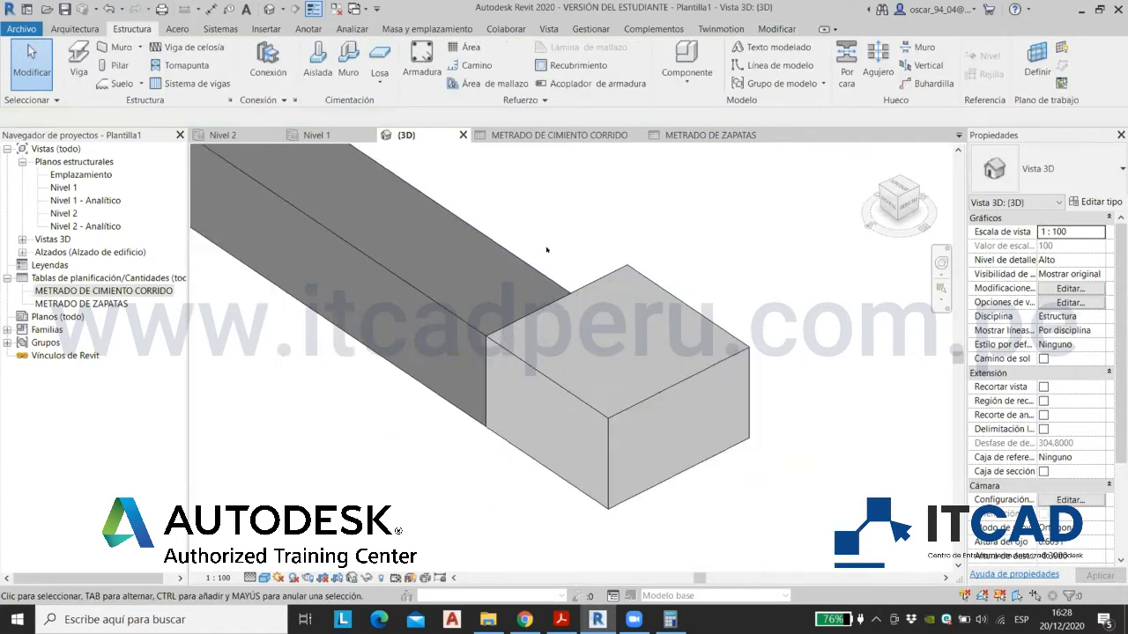
middle_drag(549, 288, 540, 334)
click(663, 136)
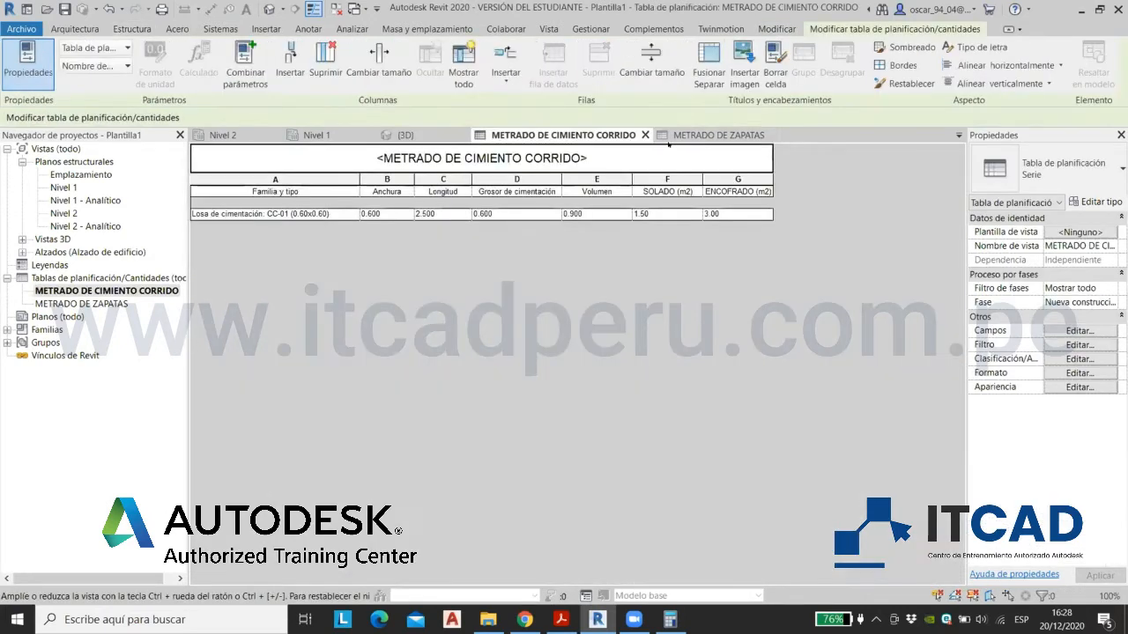
click(558, 135)
click(403, 134)
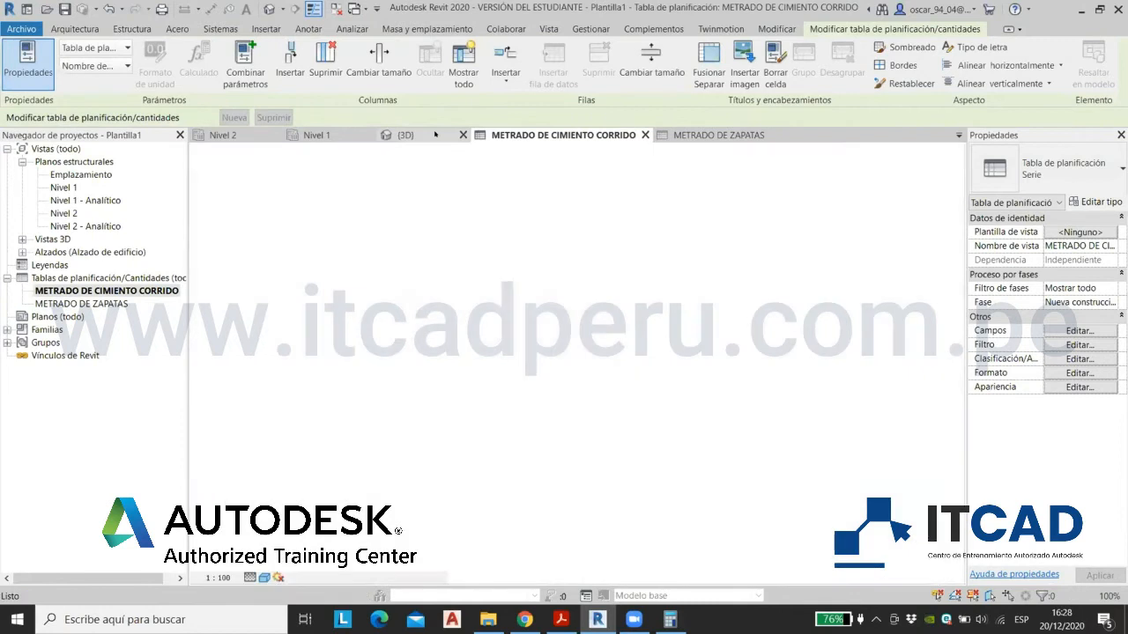
Step: Switch to the PDF presentation in Acrobat Reader and read the ZAPATA CONECTADAS slides on formwork areas and the Pintura tool
click(561, 619)
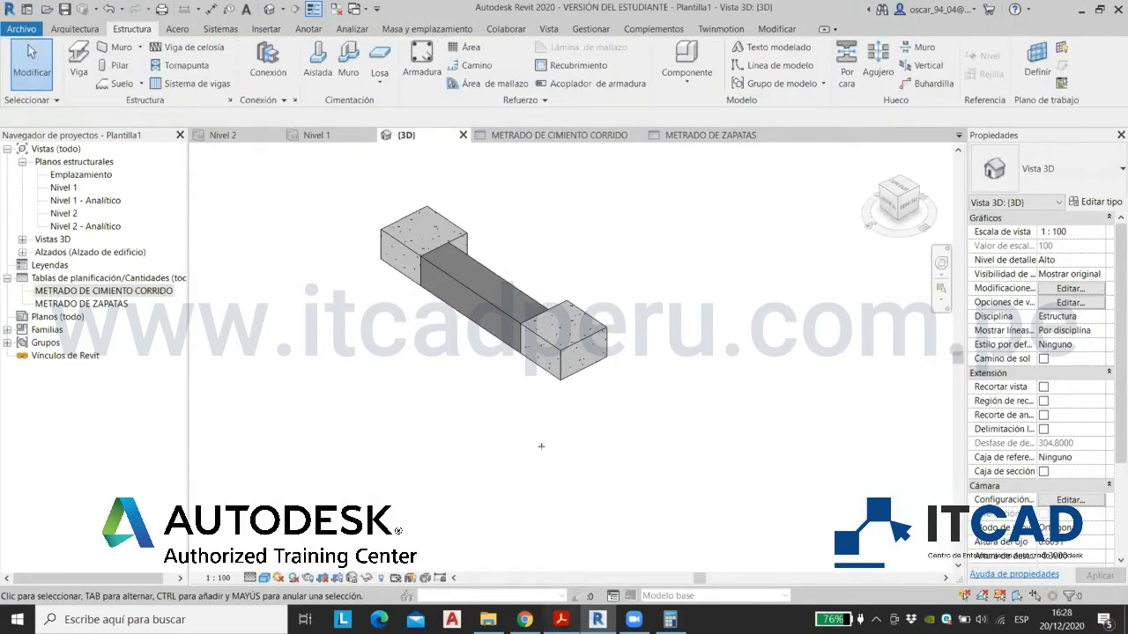
scroll(560, 317, down, 1)
scroll(561, 315, down, 1)
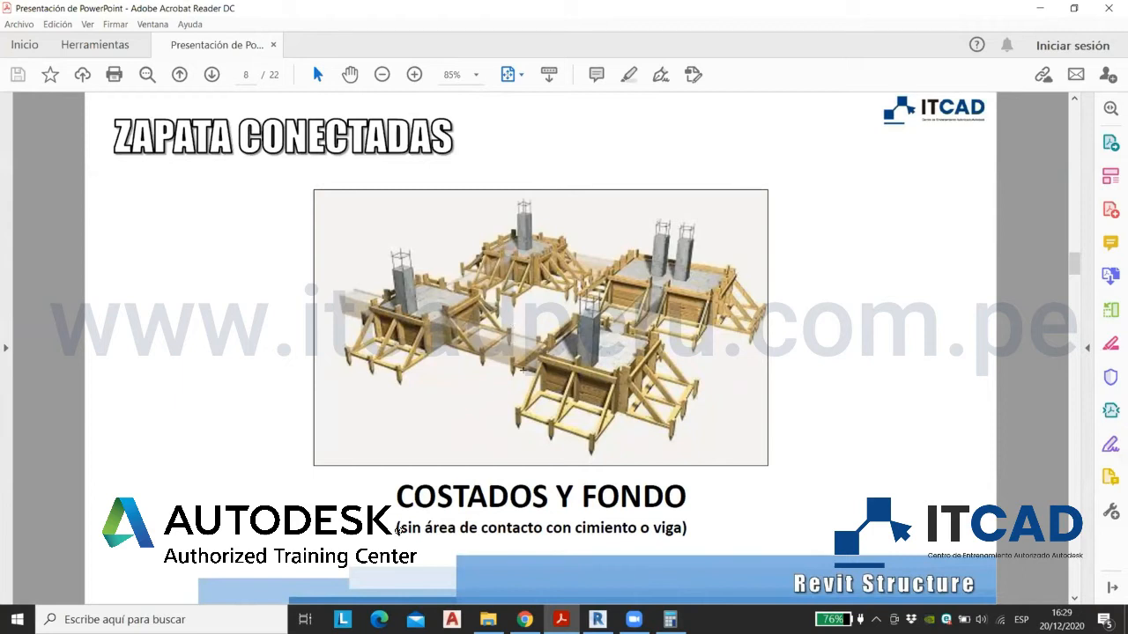
key(Right)
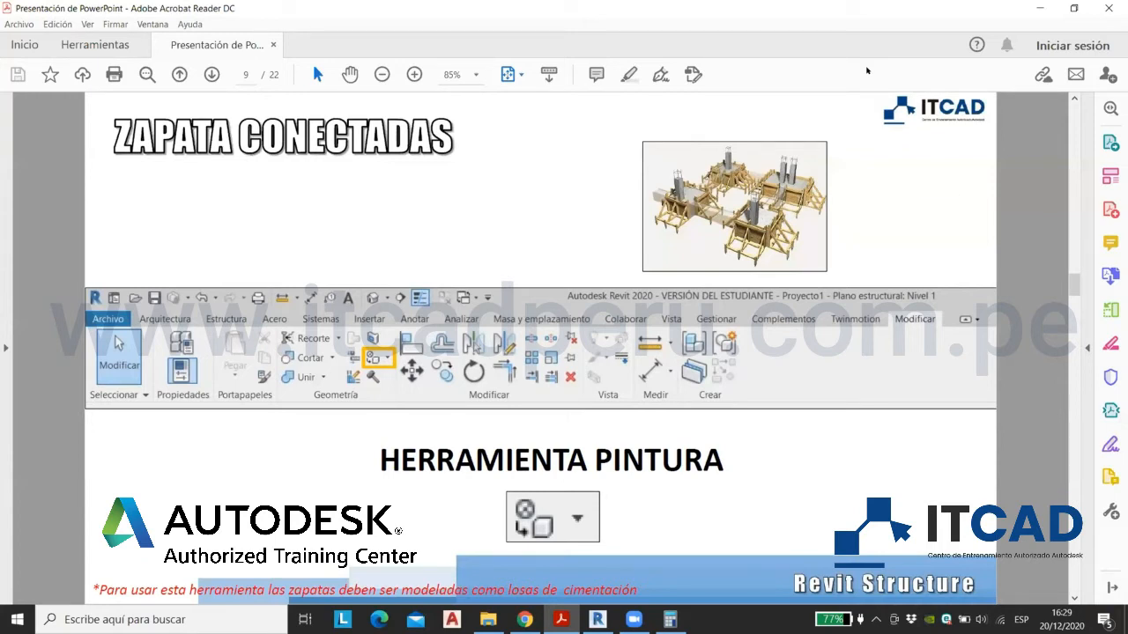
click(866, 70)
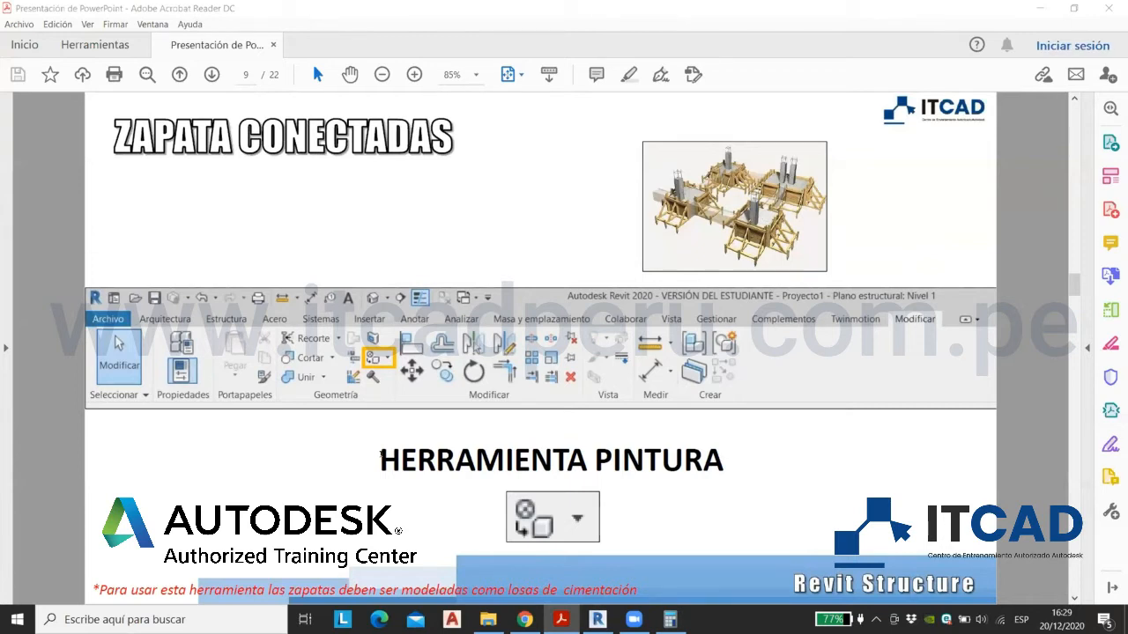
Step: Return to Revit and start the Paint tool with the yellow Condición de contorno Eje Y material
click(598, 619)
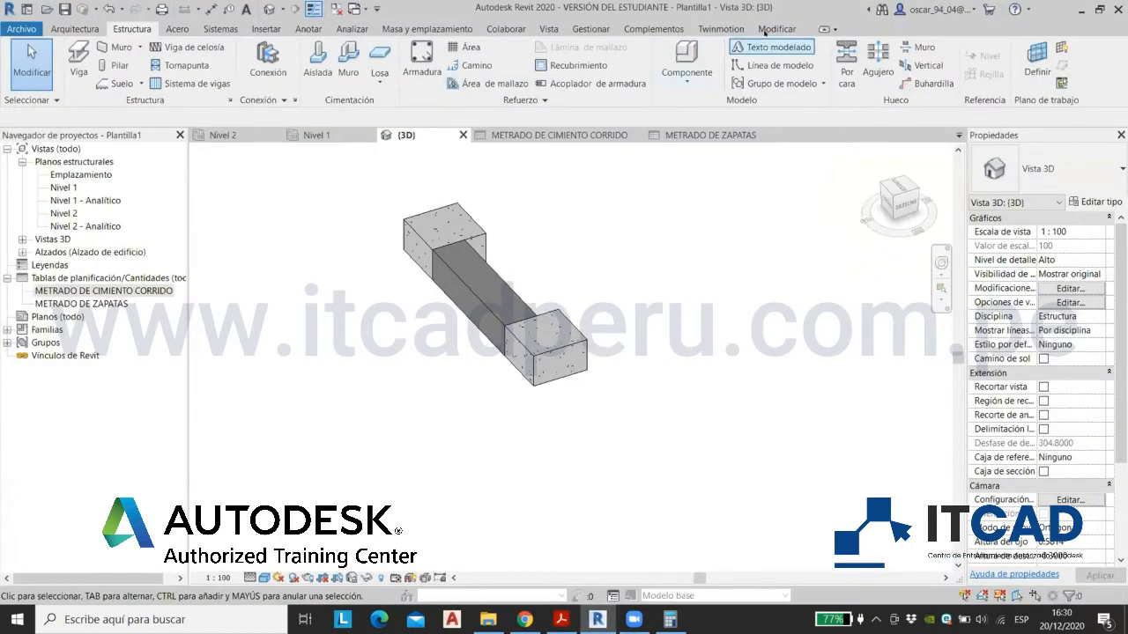
click(777, 29)
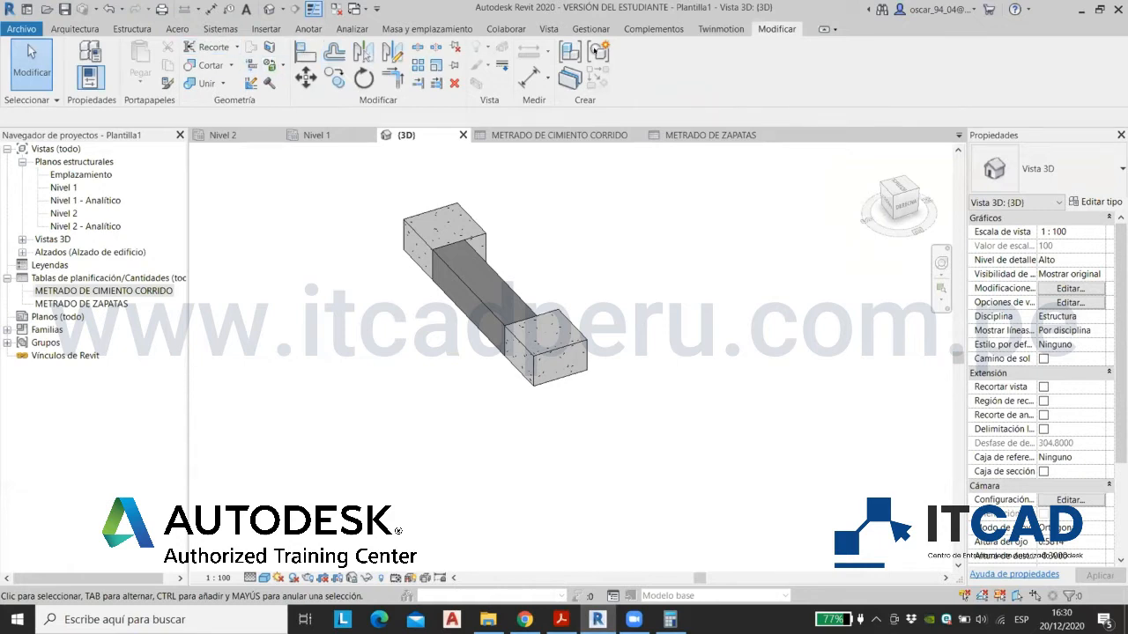
click(282, 65)
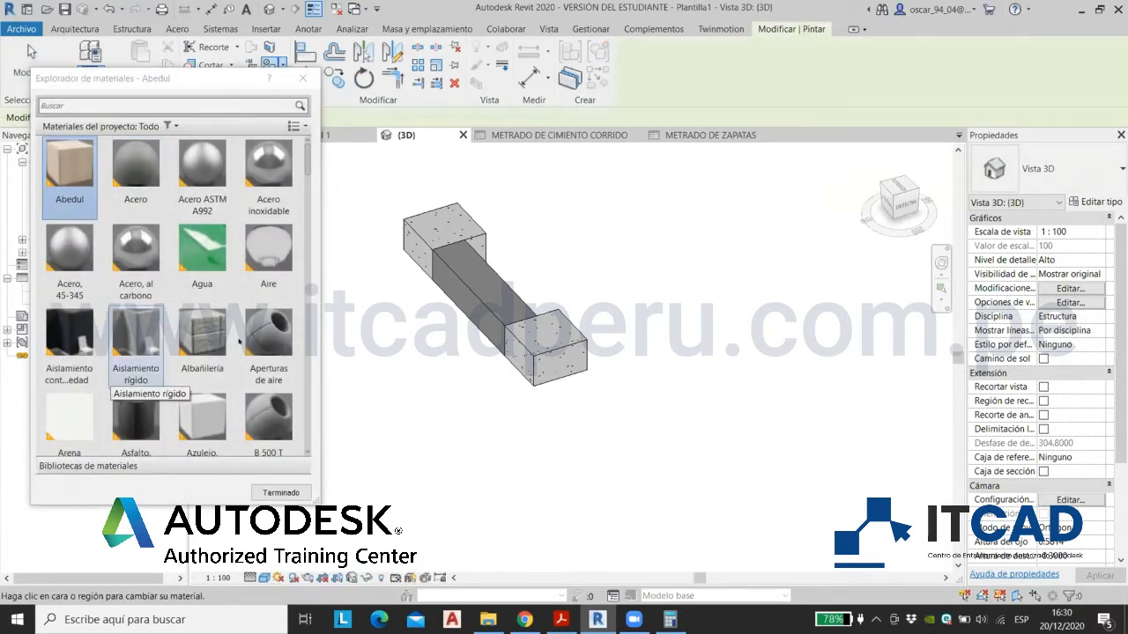
click(264, 343)
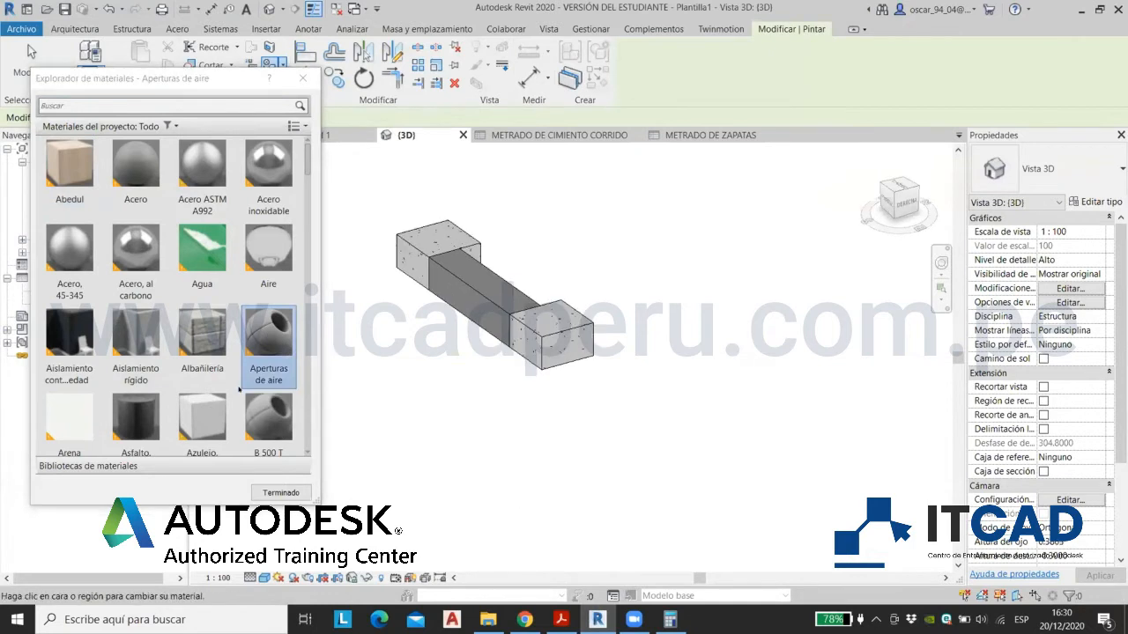
scroll(199, 361, down, 5)
scroll(264, 229, up, 1)
click(268, 193)
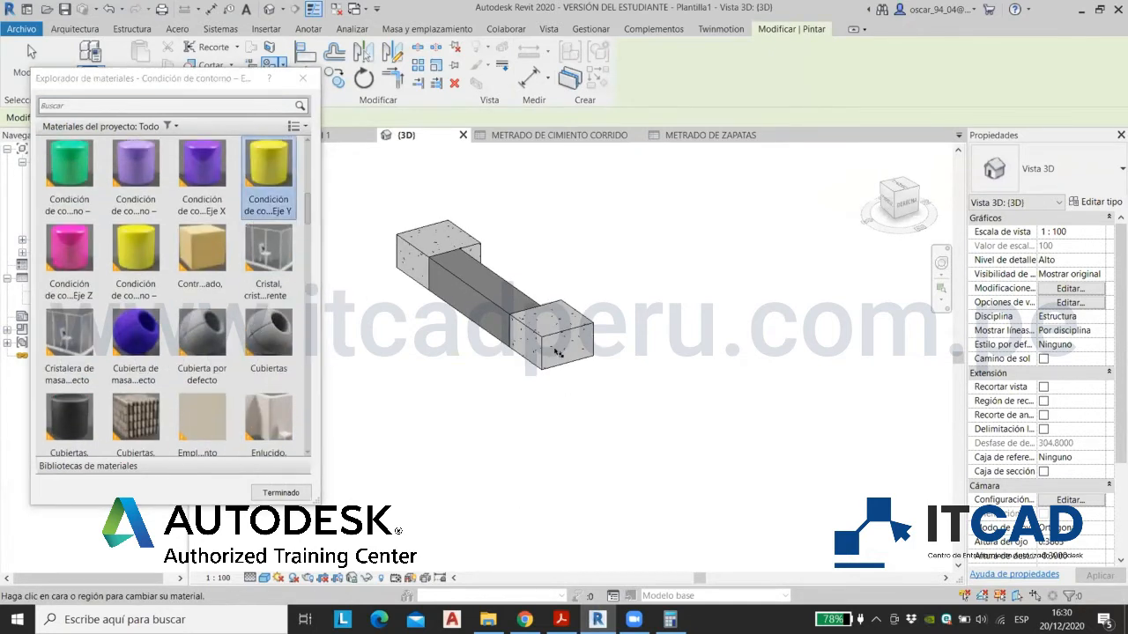
Step: Paint the exposed side faces of the two Z01 footings with the yellow material
scroll(557, 352, up, 3)
click(557, 352)
scroll(537, 353, down, 3)
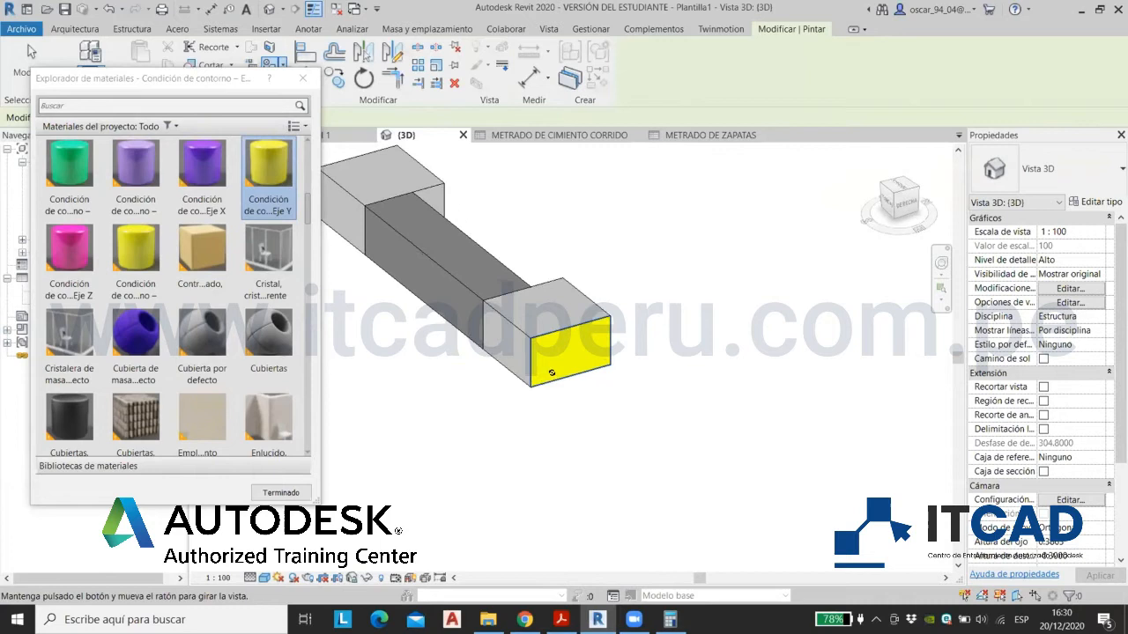
click(511, 352)
shift+middle_drag(739, 352, 504, 354)
mouse_move(504, 354)
middle_down()
mouse_move(588, 401)
mouse_move(672, 340)
middle_up()
click(449, 408)
shift+middle_drag(816, 372, 665, 384)
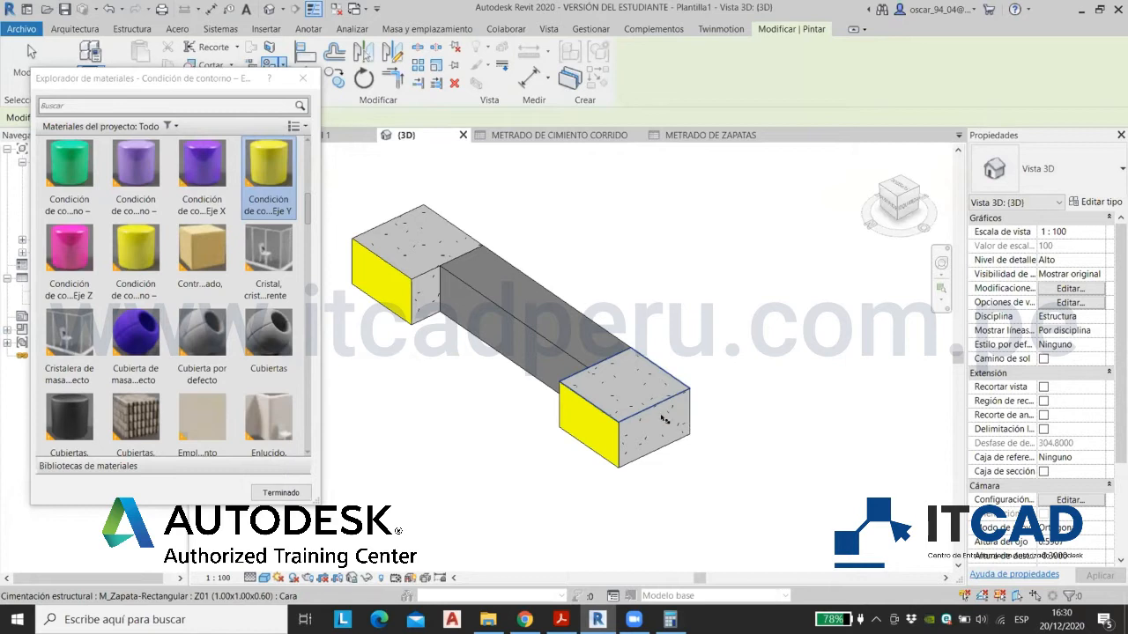
shift+middle_drag(719, 420, 496, 418)
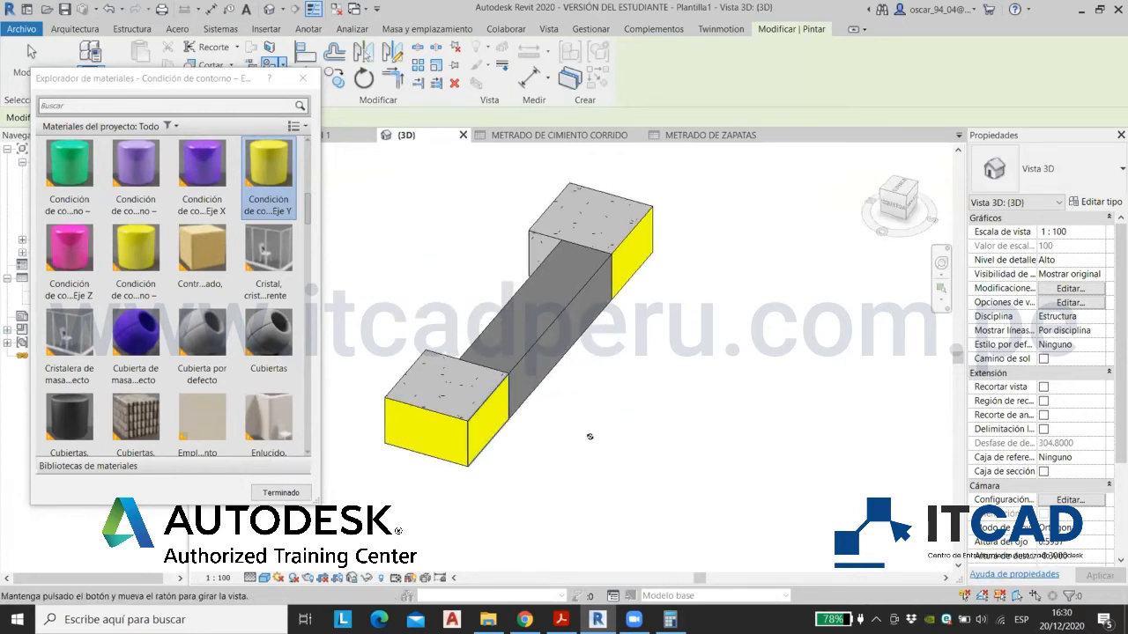
shift+middle_drag(585, 433, 763, 403)
Step: Paint the CC-01 slab's long side faces with the same yellow material and finish painting
scroll(645, 326, up, 5)
scroll(608, 353, down, 5)
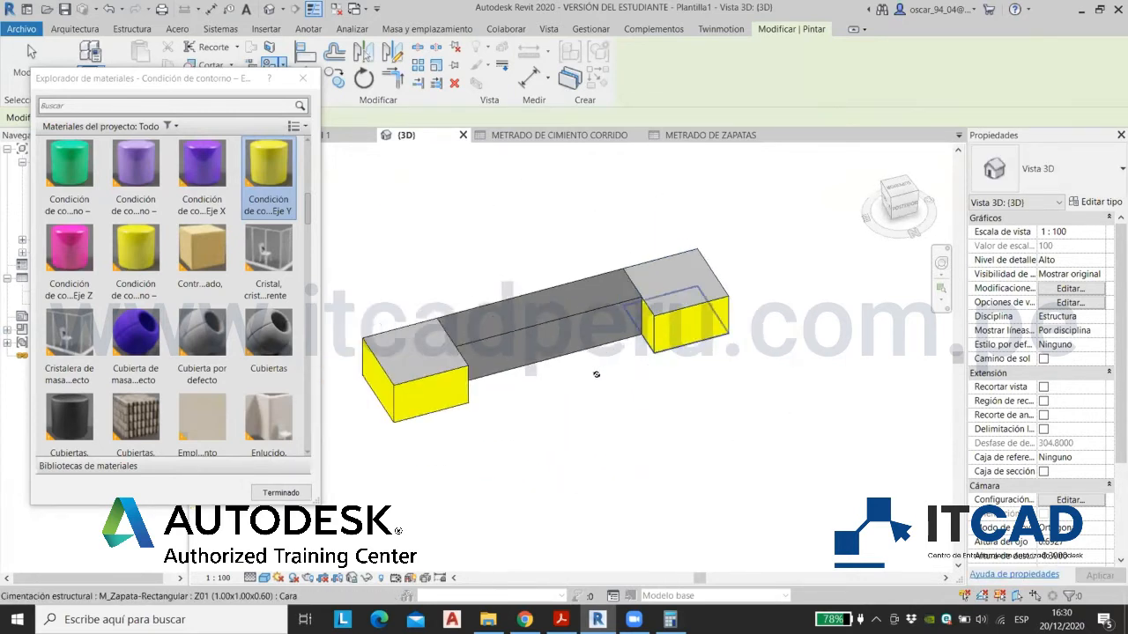
shift+middle_drag(597, 370, 612, 455)
scroll(479, 382, up, 5)
scroll(467, 381, down, 5)
shift+middle_drag(617, 397, 621, 354)
key(Escape)
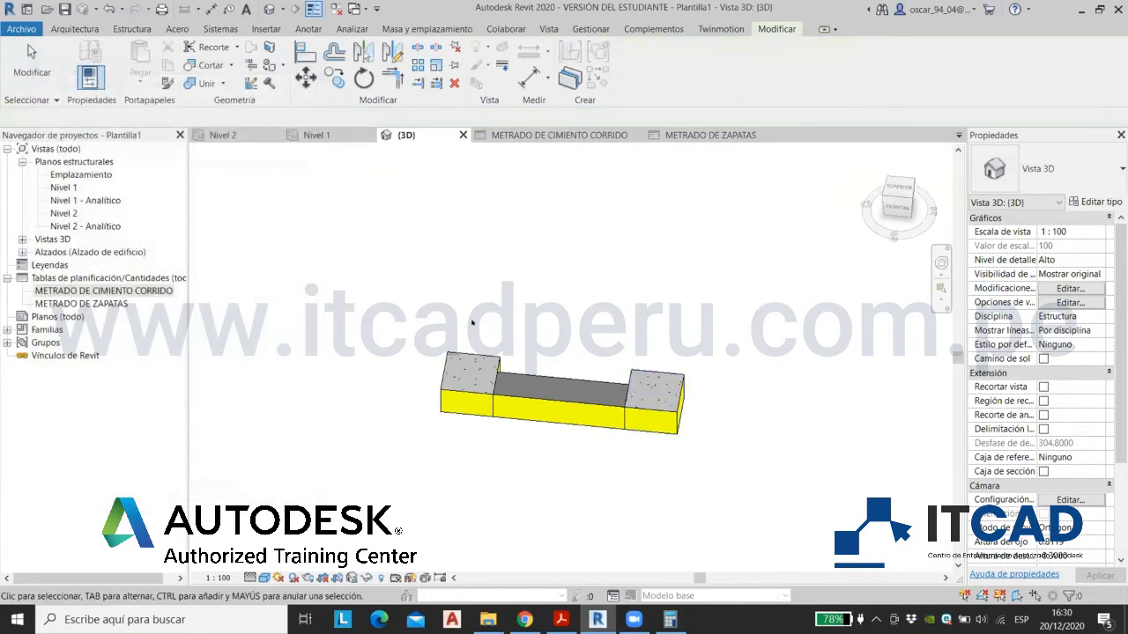
Step: Inspect the painted Z01 footing and CC-01 slab from both long sides of the model
click(456, 362)
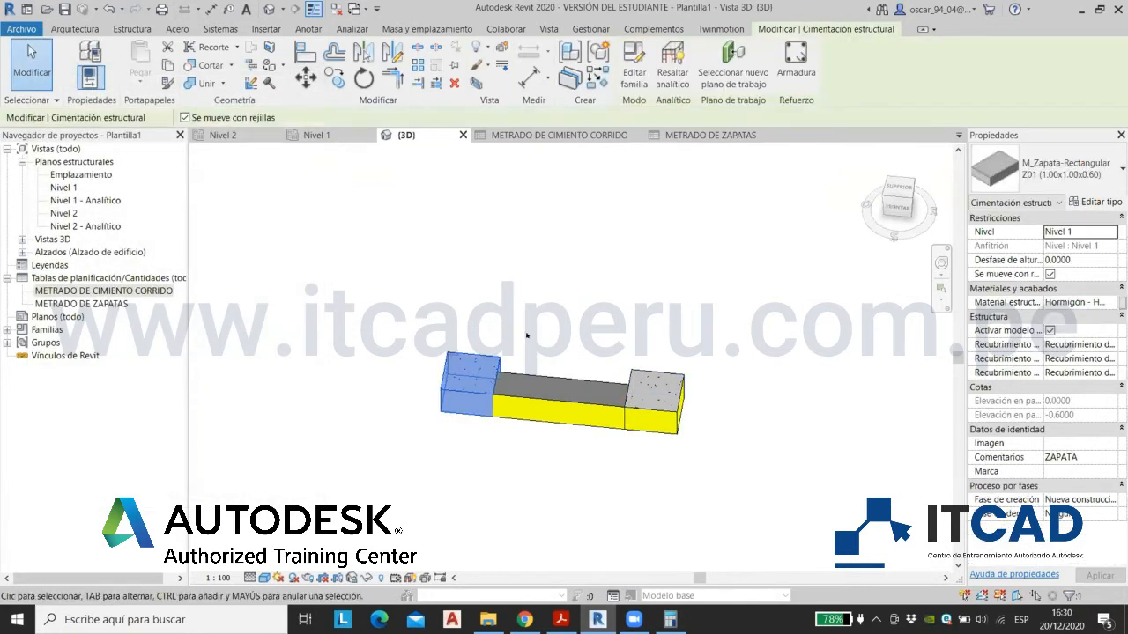
key(Escape)
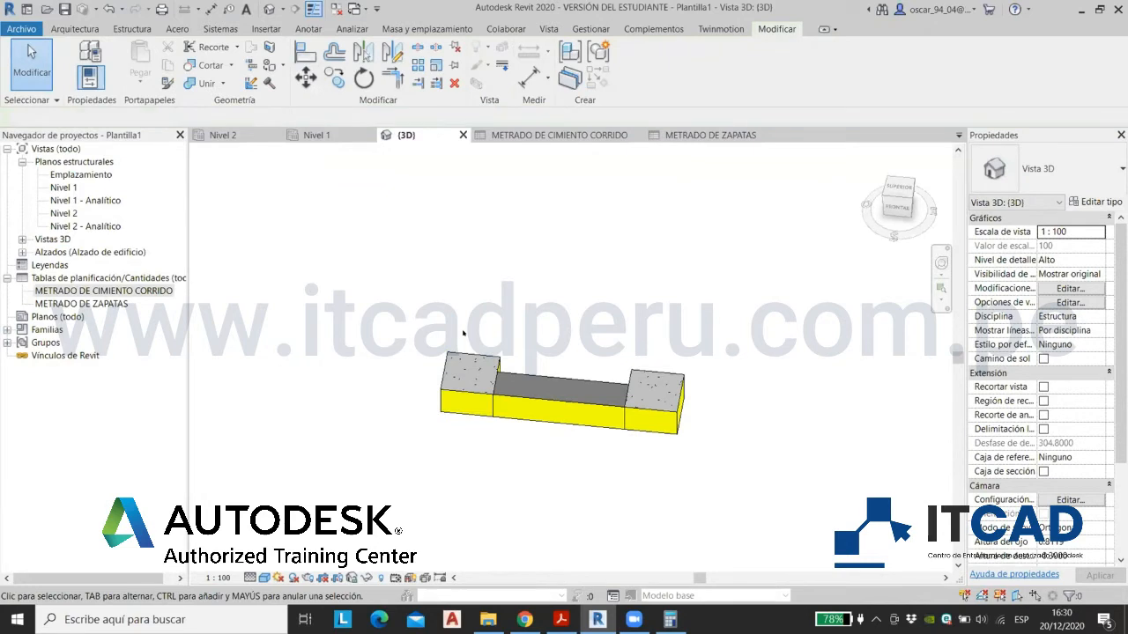
key(Caps_Lock)
shift+middle_drag(340, 362, 677, 280)
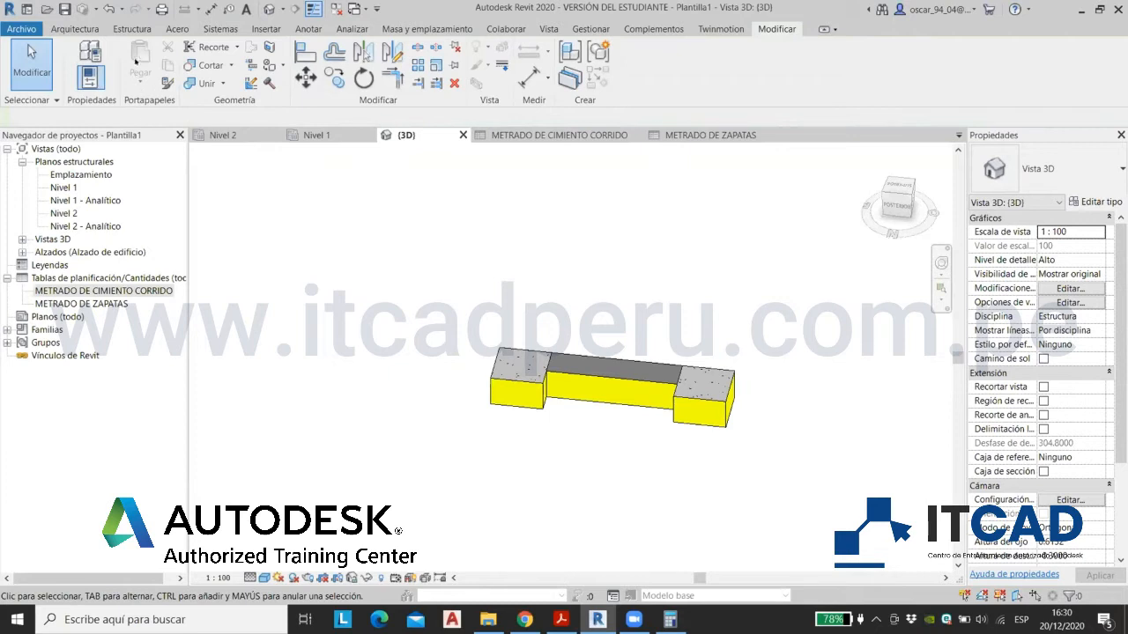
click(568, 374)
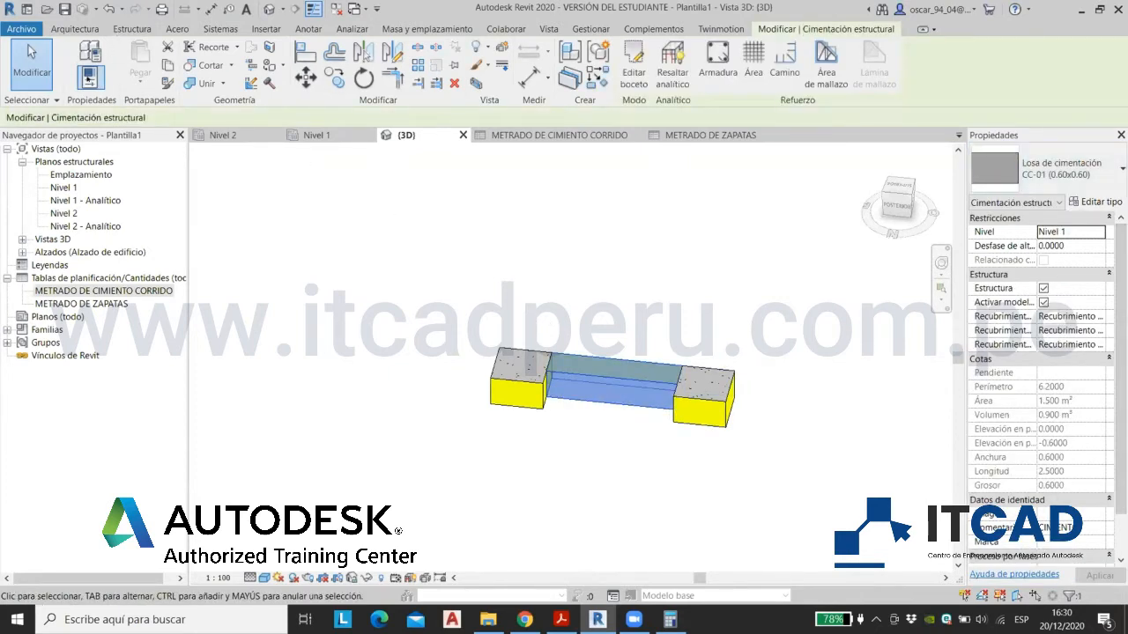
click(116, 29)
click(455, 279)
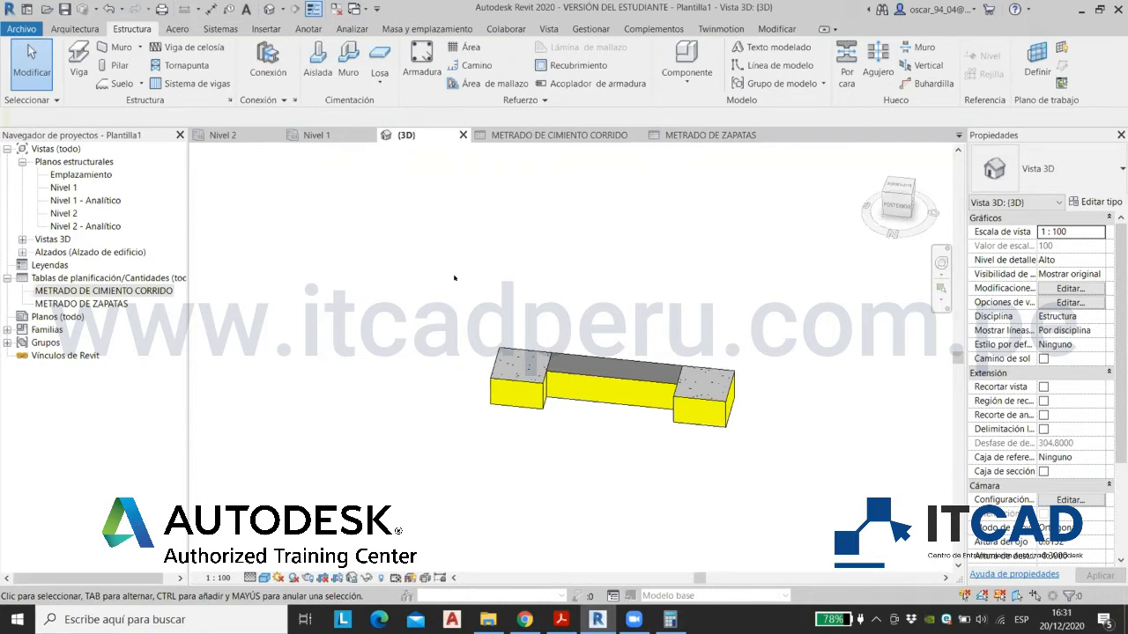
Step: Open the CC-01 slab's boundary sketch for editing in the top view
shift+middle_drag(679, 493, 649, 304)
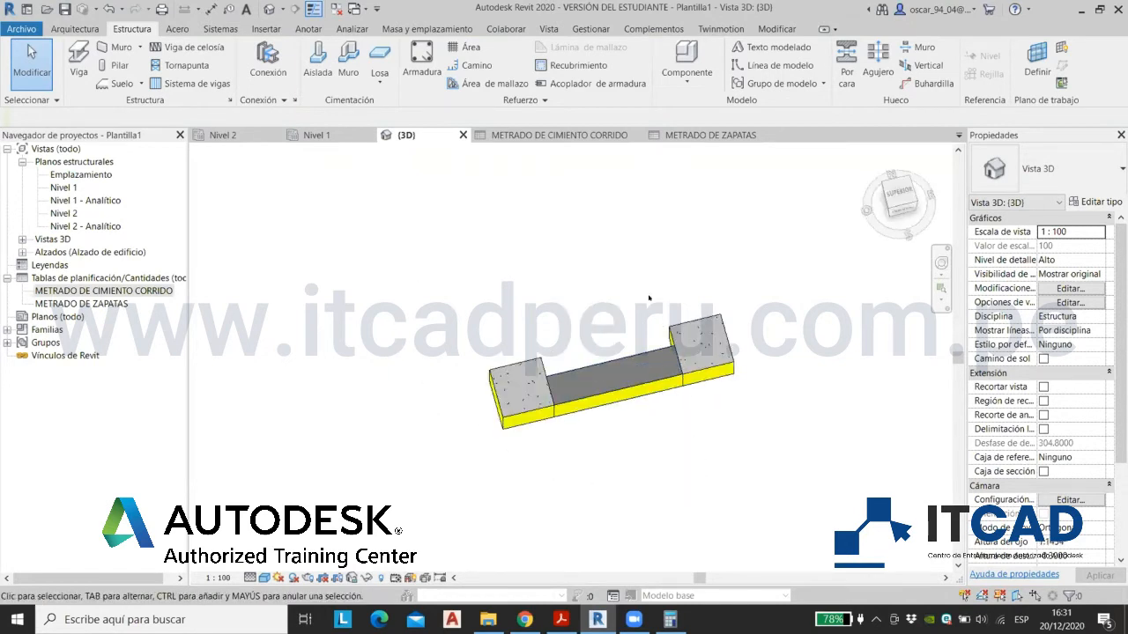
click(617, 366)
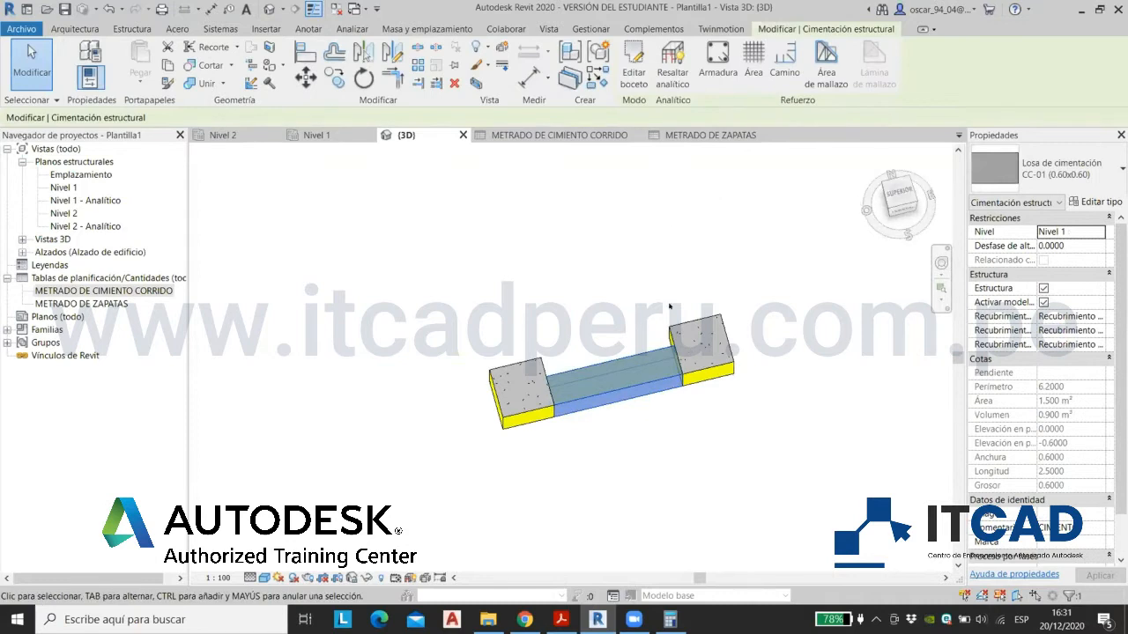
click(898, 192)
click(630, 66)
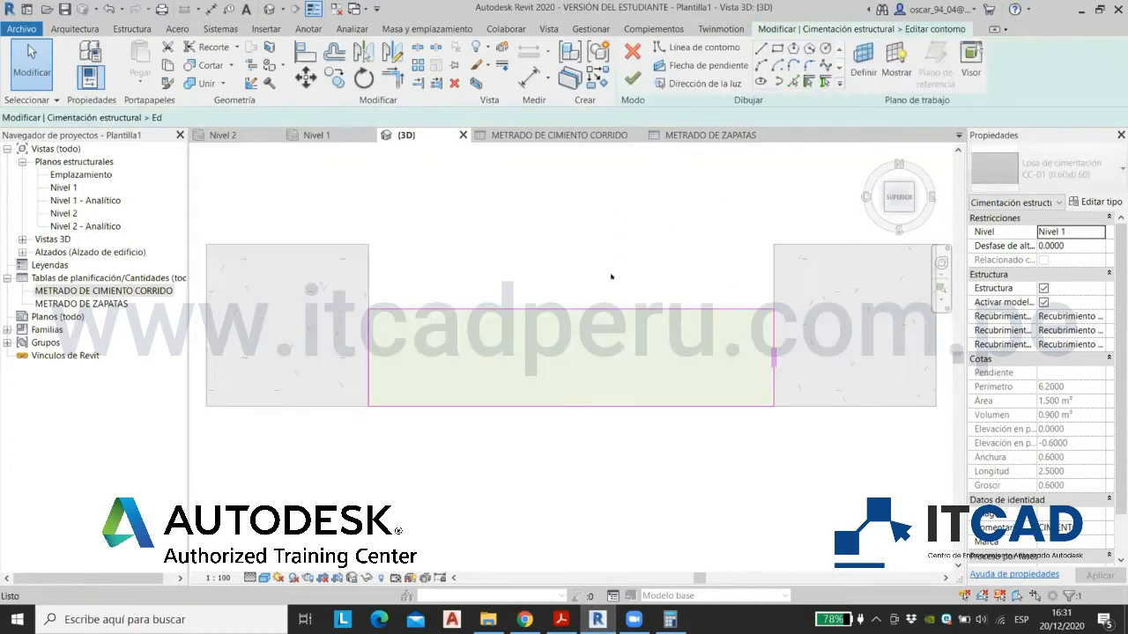
drag(599, 279, 602, 281)
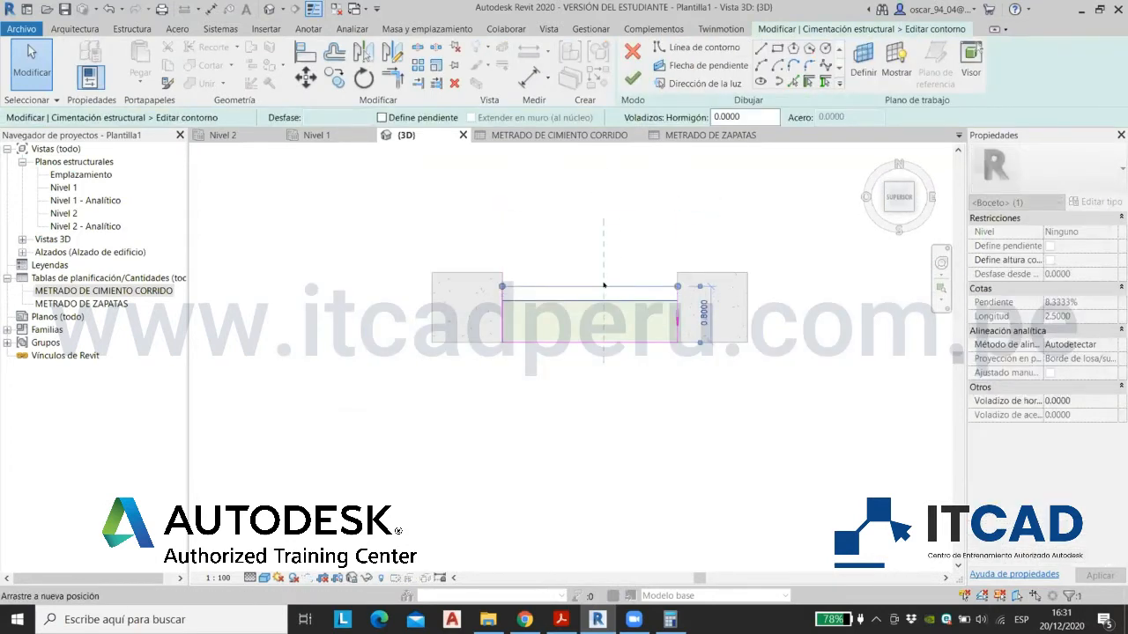
key(Escape)
click(631, 52)
Step: Remove the yellow paint from the side faces of both footings and the foundation slab connecting them
scroll(588, 281, up, 3)
click(586, 276)
shift+middle_drag(586, 277, 431, 370)
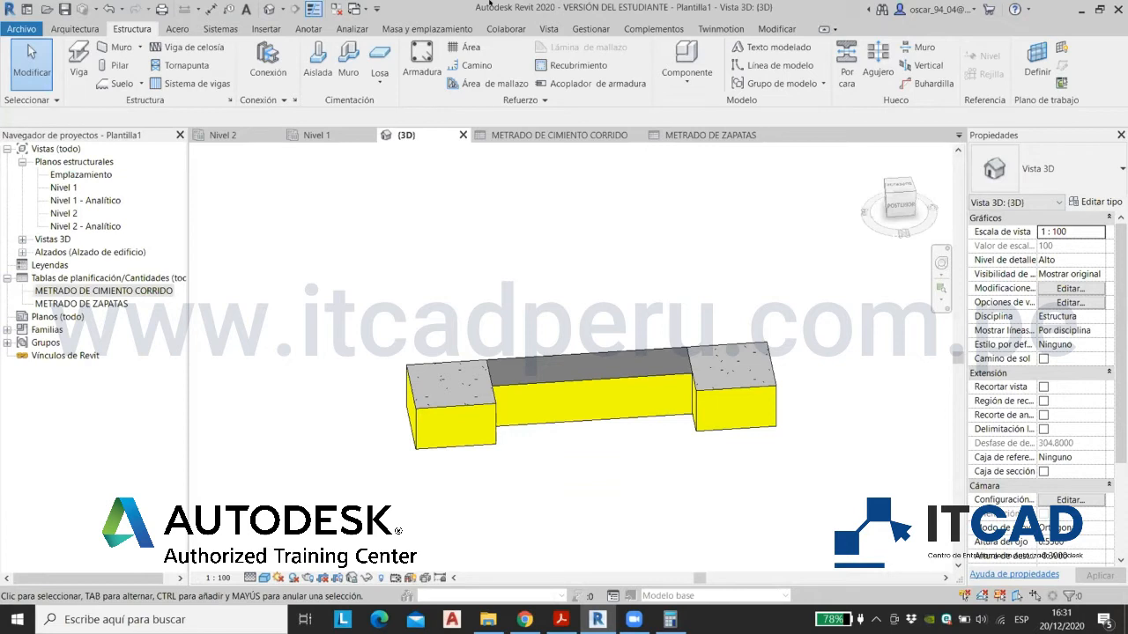
mouse_move(740, 188)
middle_down()
mouse_move(724, 209)
mouse_move(733, 209)
middle_up()
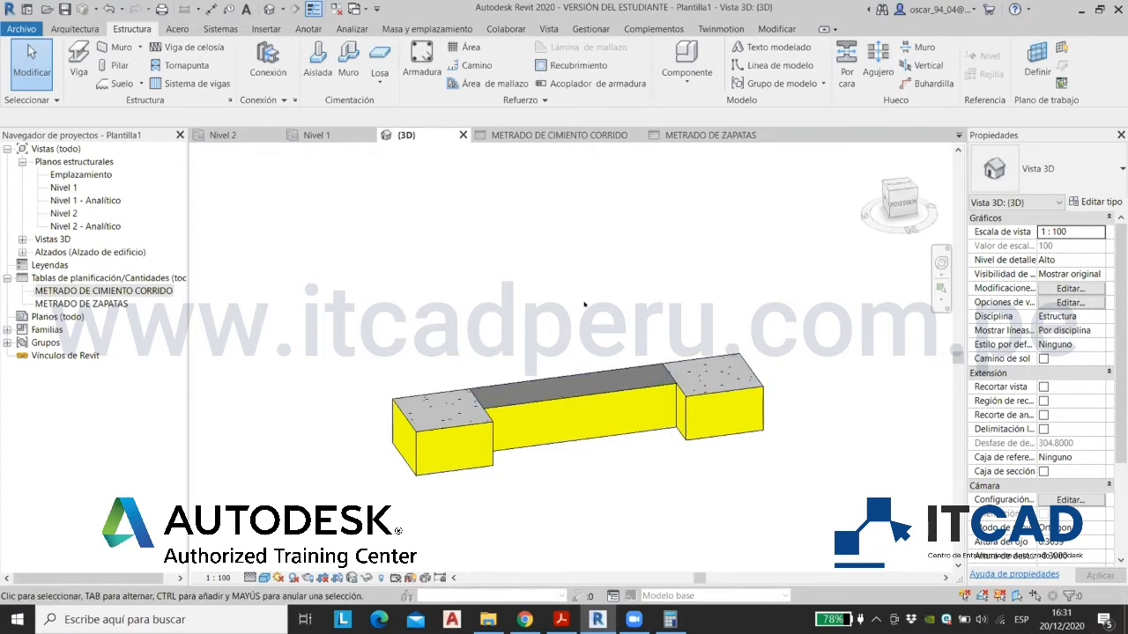
click(776, 28)
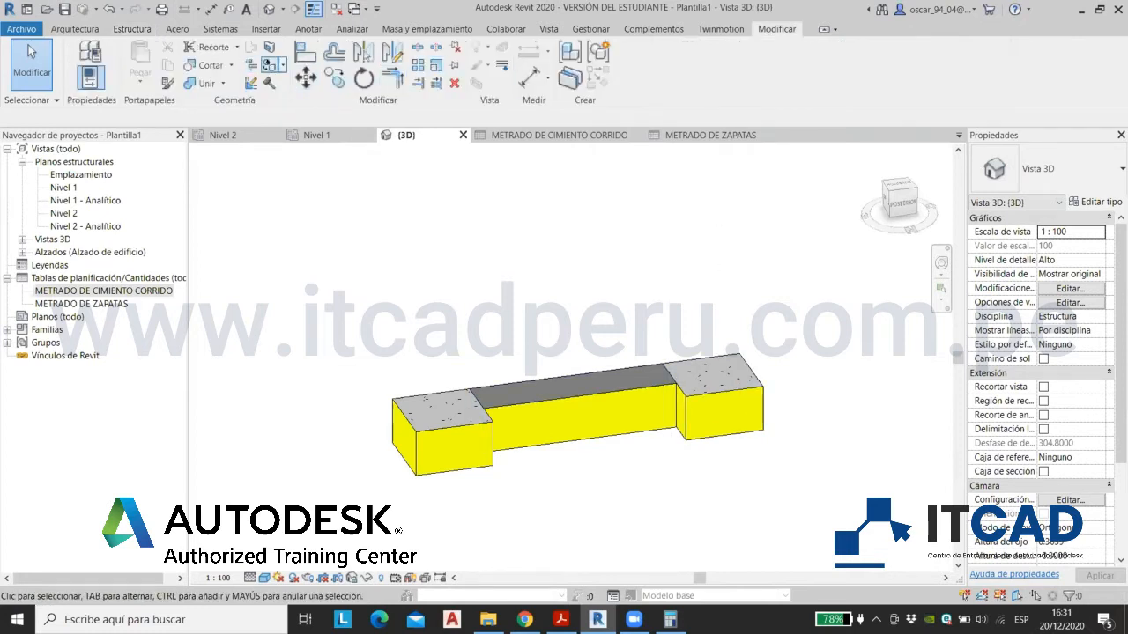
click(282, 64)
click(322, 112)
scroll(456, 482, up, 3)
click(494, 438)
mouse_move(494, 438)
shift+middle_down()
mouse_move(584, 344)
mouse_move(564, 405)
mouse_move(586, 476)
mouse_move(731, 473)
mouse_move(660, 402)
mouse_move(473, 365)
mouse_move(655, 469)
mouse_move(786, 430)
mouse_move(787, 378)
mouse_move(612, 495)
shift+middle_up()
click(538, 467)
click(473, 365)
click(655, 469)
scroll(767, 385, up, 2)
click(768, 381)
key(Escape)
Step: Switch to the presentation in Adobe Acrobat Reader, read the page on creating material parameters, and return to Revit
key(alt+Tab)
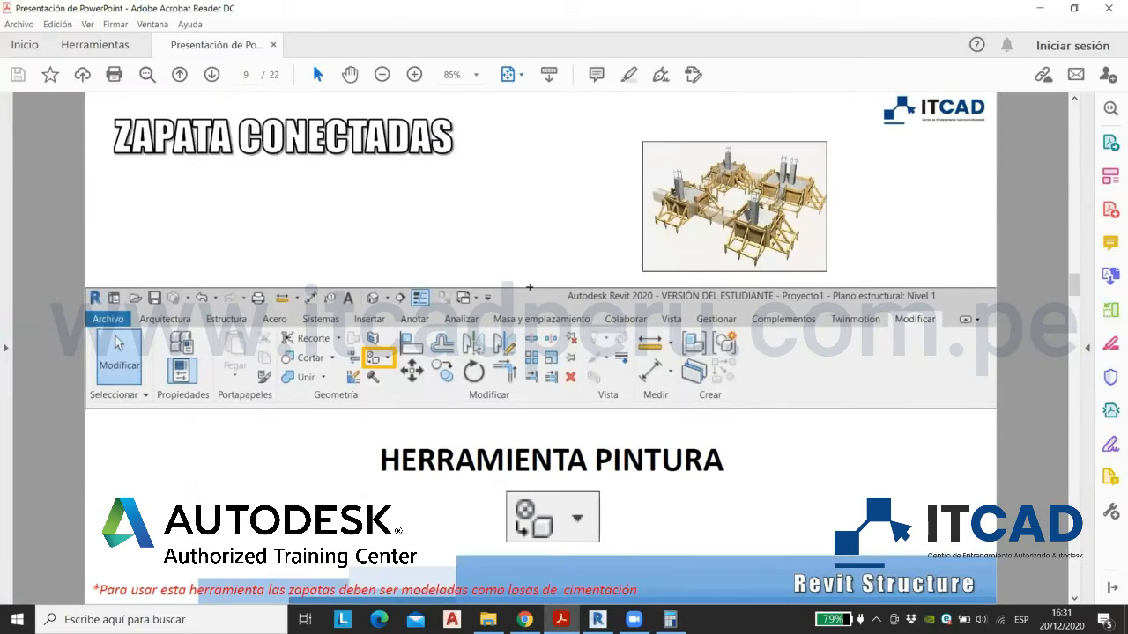
key(Right)
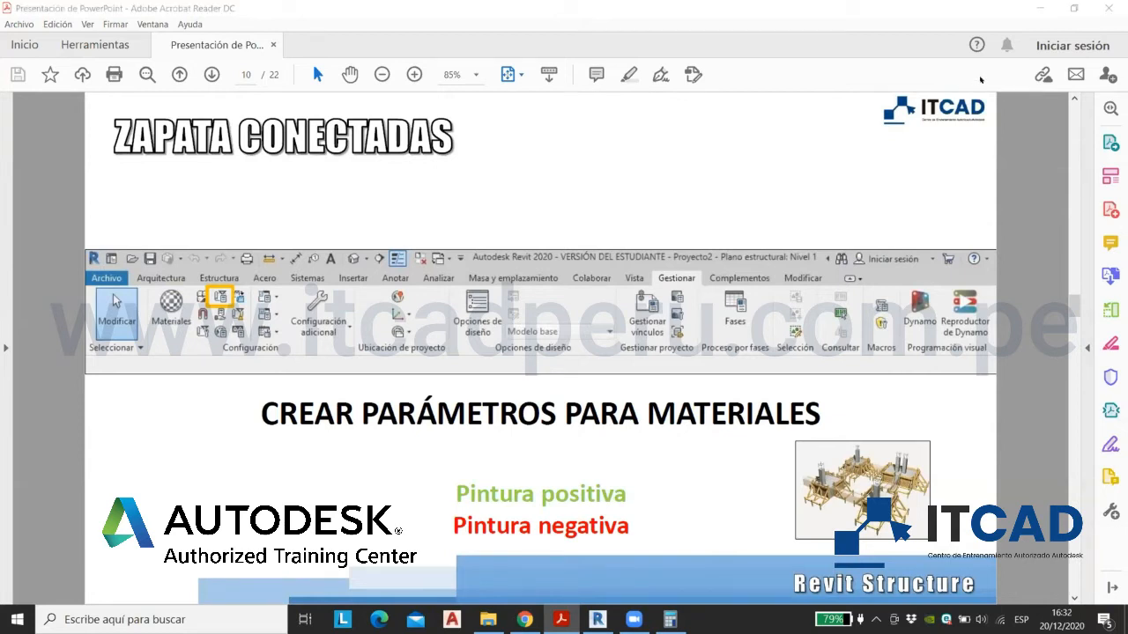
click(1039, 8)
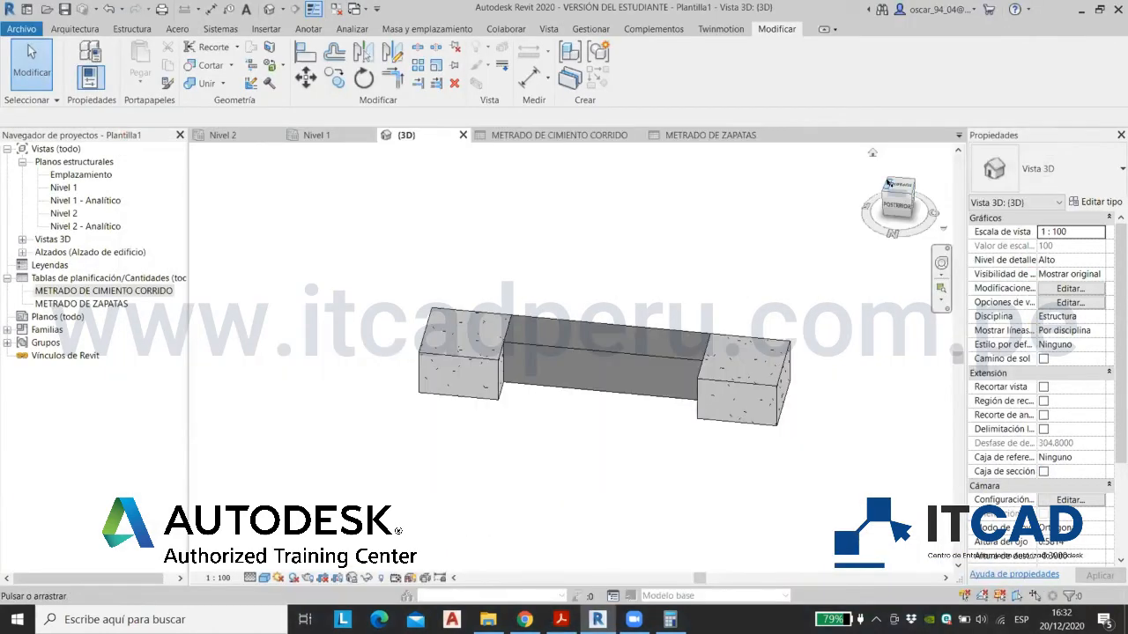
Step: Start a structural foundation slab in a top view and duplicate its type as Z02 (1.20x1.20x0.60)
click(890, 184)
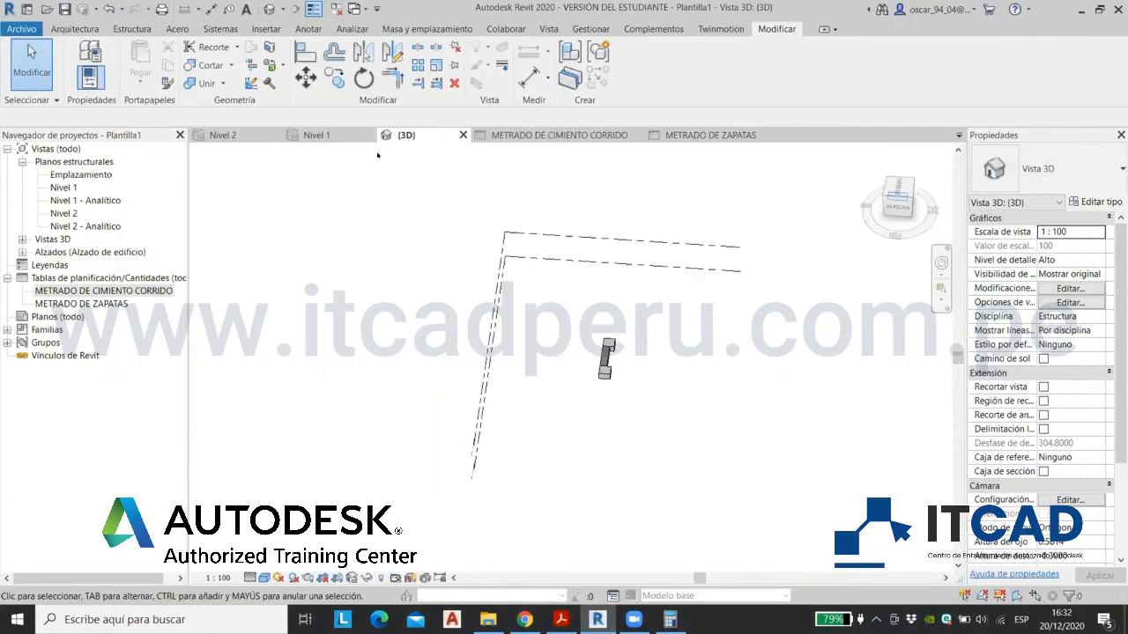
click(898, 179)
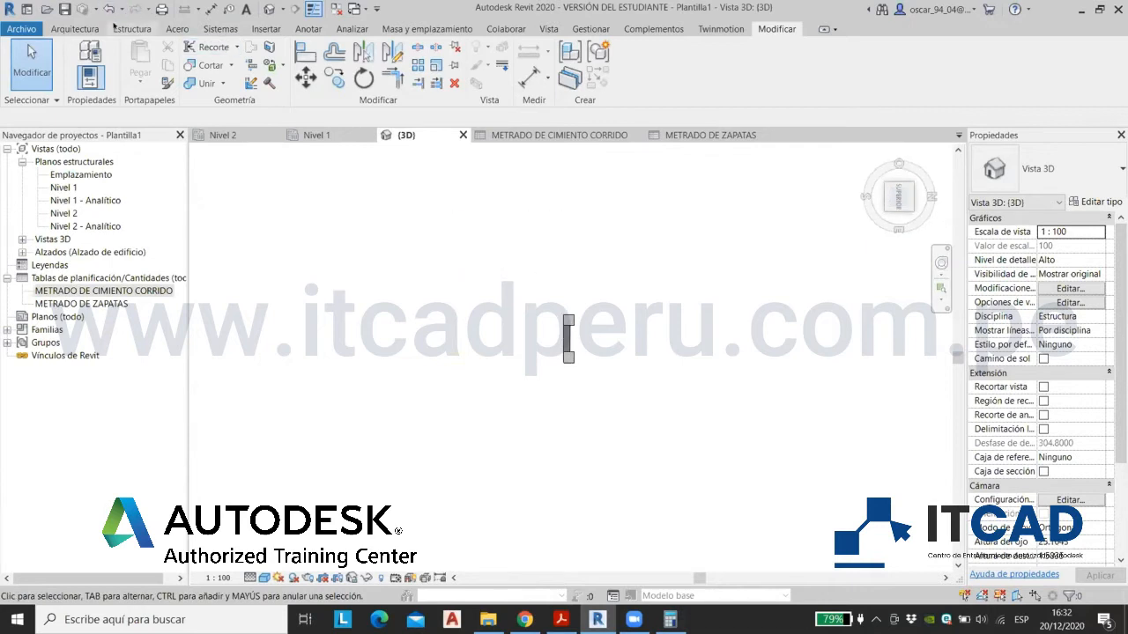
click(130, 28)
click(379, 78)
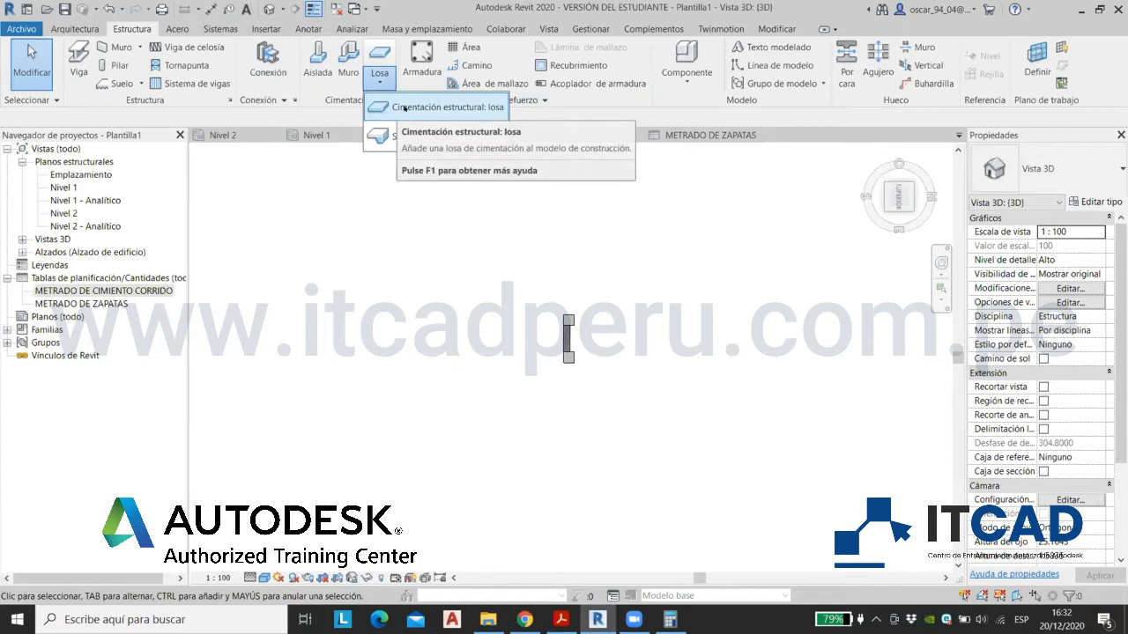
click(404, 107)
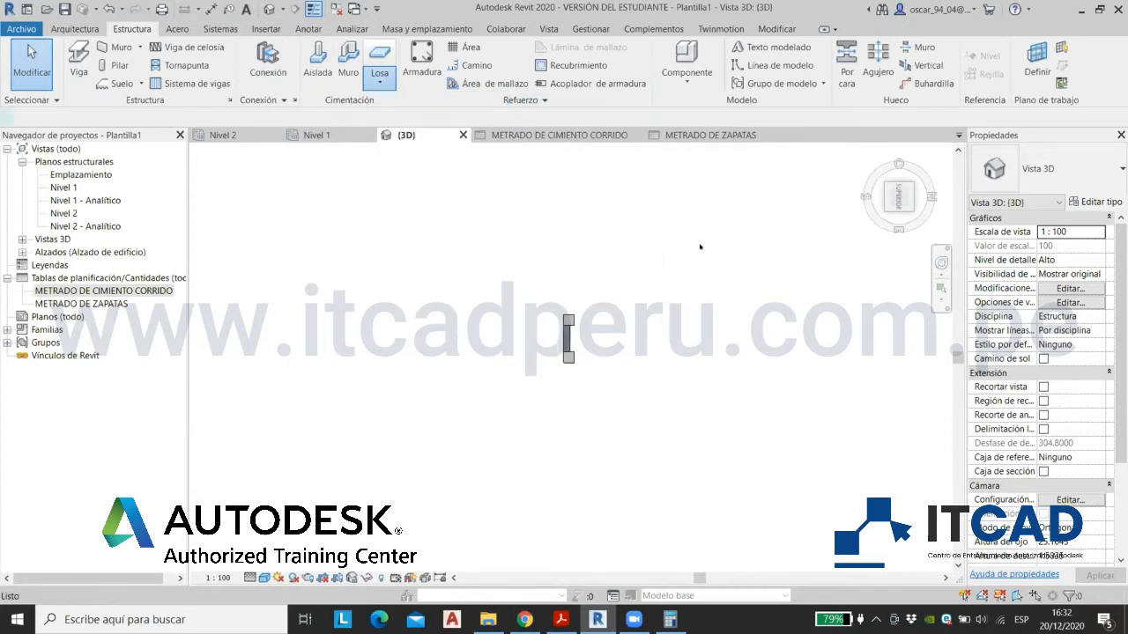
click(1095, 202)
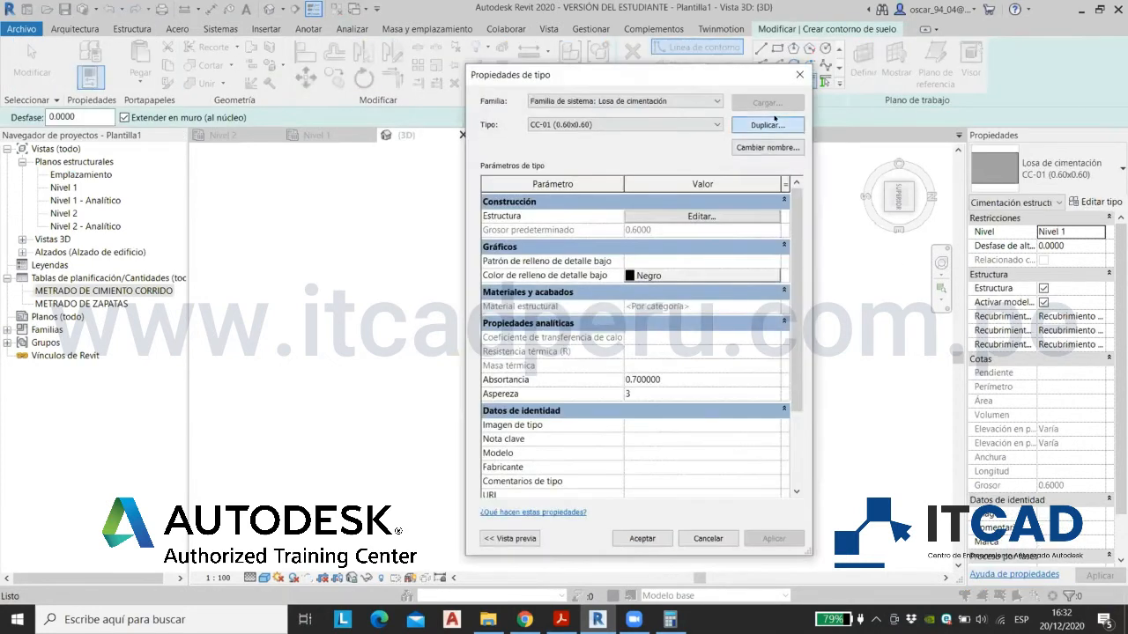
click(764, 148)
text(Z02)
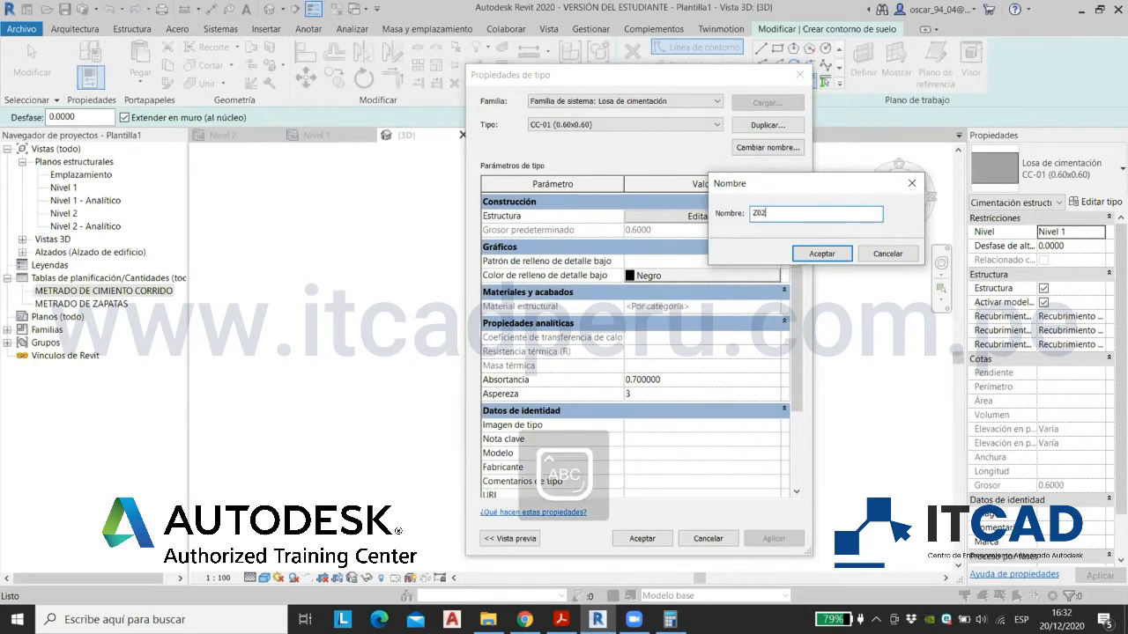
key(Caps_Lock)
text((1.20x1.20x0.60))
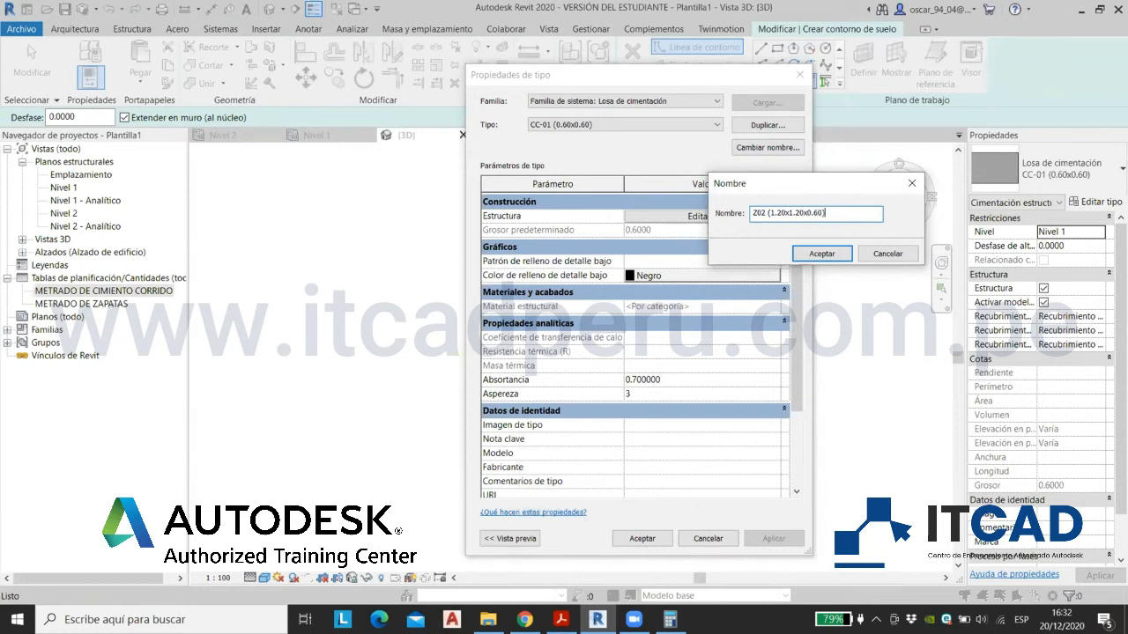
key(Return)
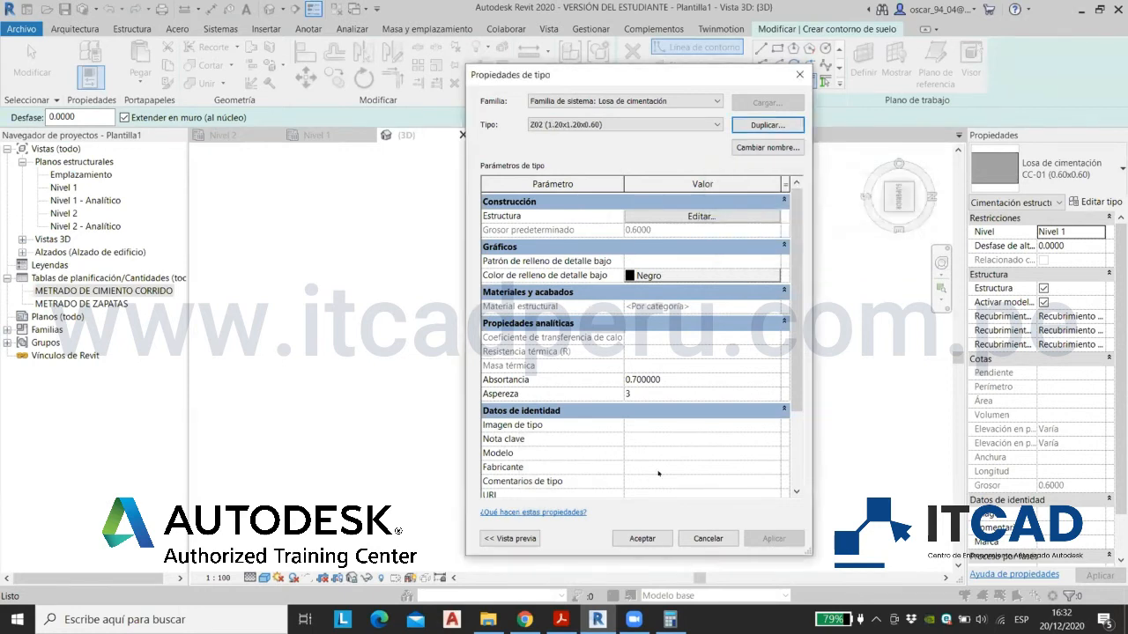
click(631, 539)
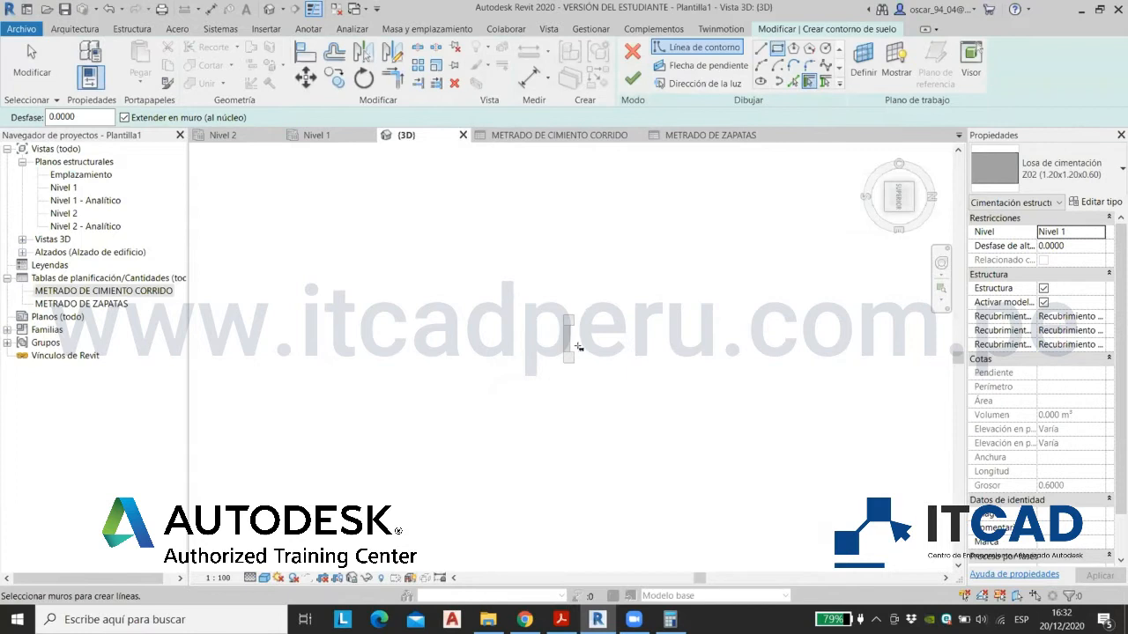
Step: Sketch a rectangular slab boundary about 1.1 m wide beside the connected footings
click(616, 296)
click(680, 371)
key(Escape)
key(Escape)
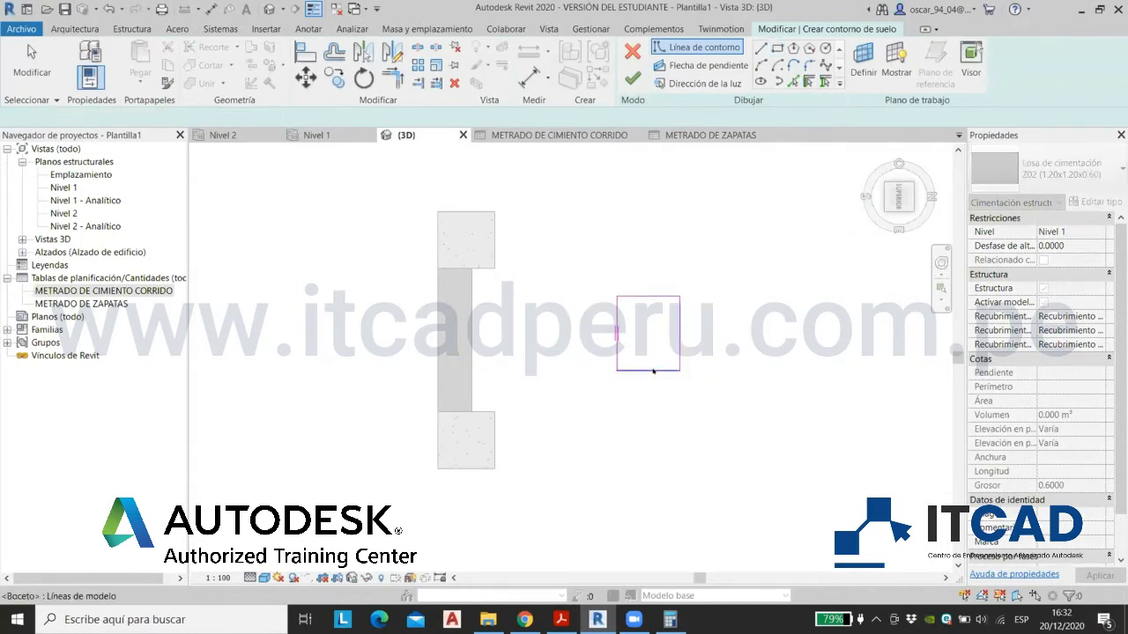
Step: Set both the length and width of the rectangular boundary to 1.2 m and finish the slab
scroll(669, 352, up, 3)
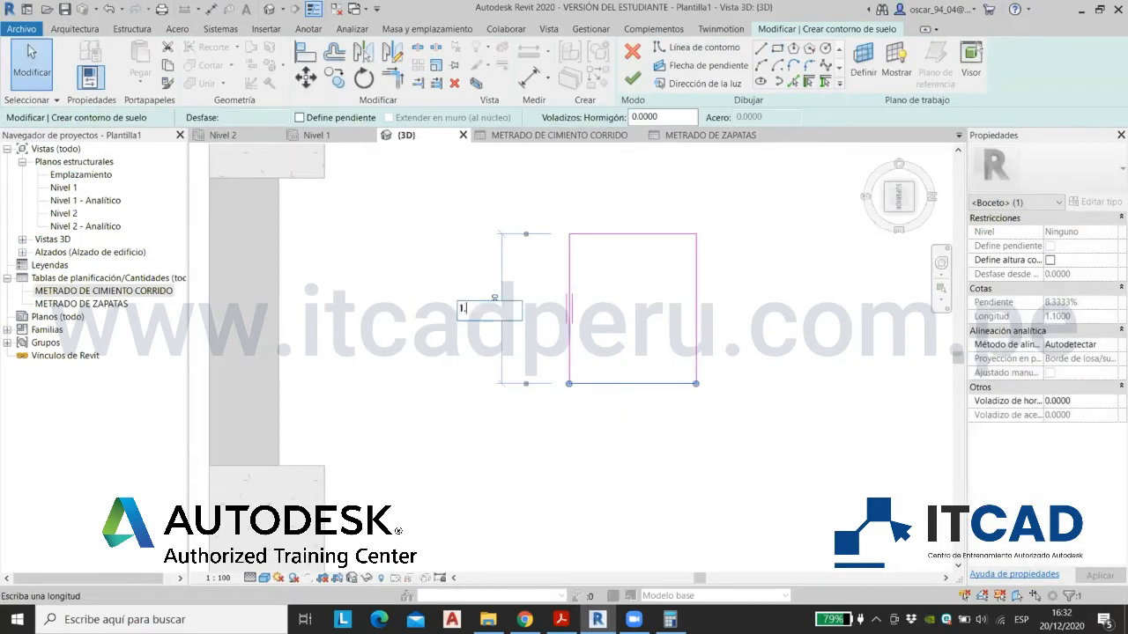
click(696, 290)
click(622, 392)
text(1.2)
key(Return)
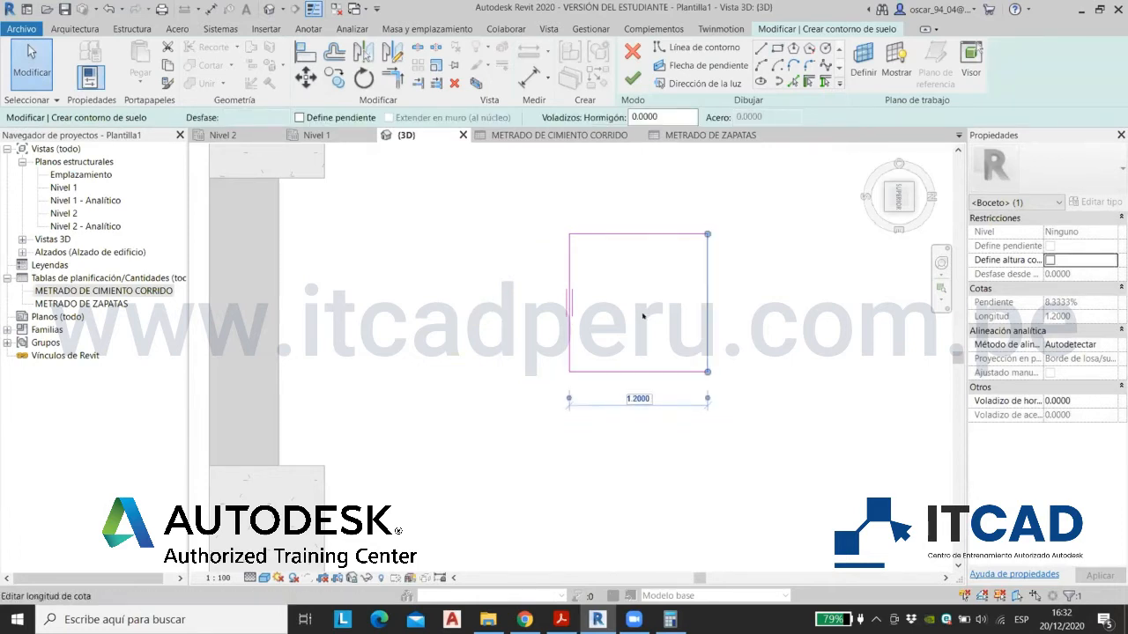
click(632, 78)
click(807, 418)
Step: Select the new Z02 slab, check whether the METRADO DE ZAPATAS schedule lists it, and return to the 3D view
scroll(706, 380, down, 3)
mouse_move(707, 380)
shift+middle_down()
mouse_move(717, 390)
mouse_move(728, 379)
mouse_move(689, 206)
shift+middle_up()
scroll(658, 286, up, 3)
click(658, 286)
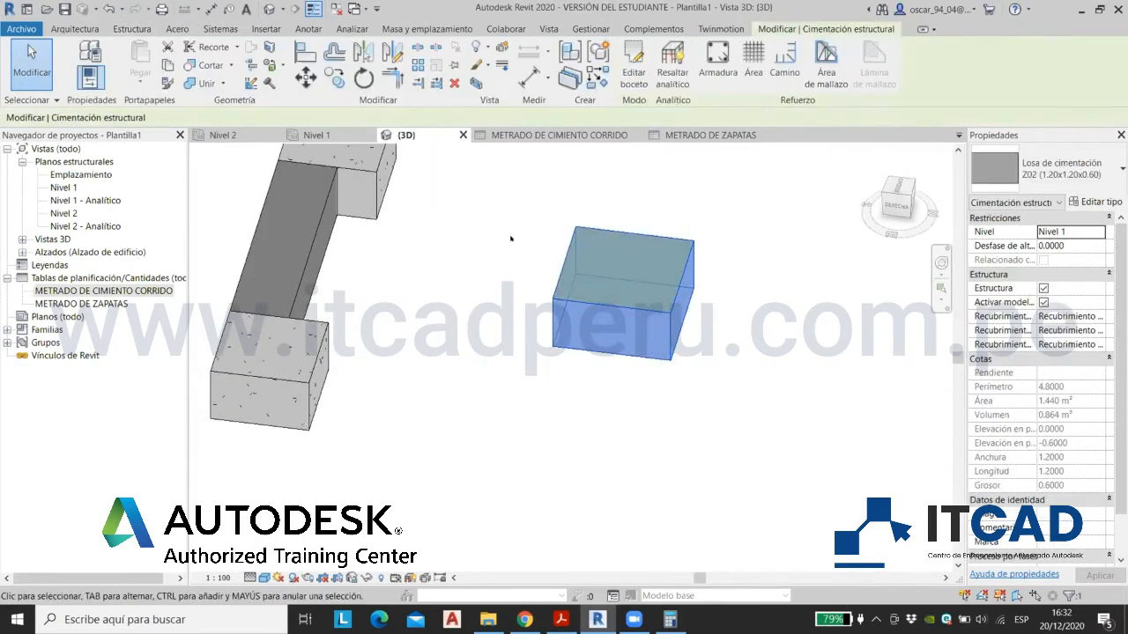
click(713, 135)
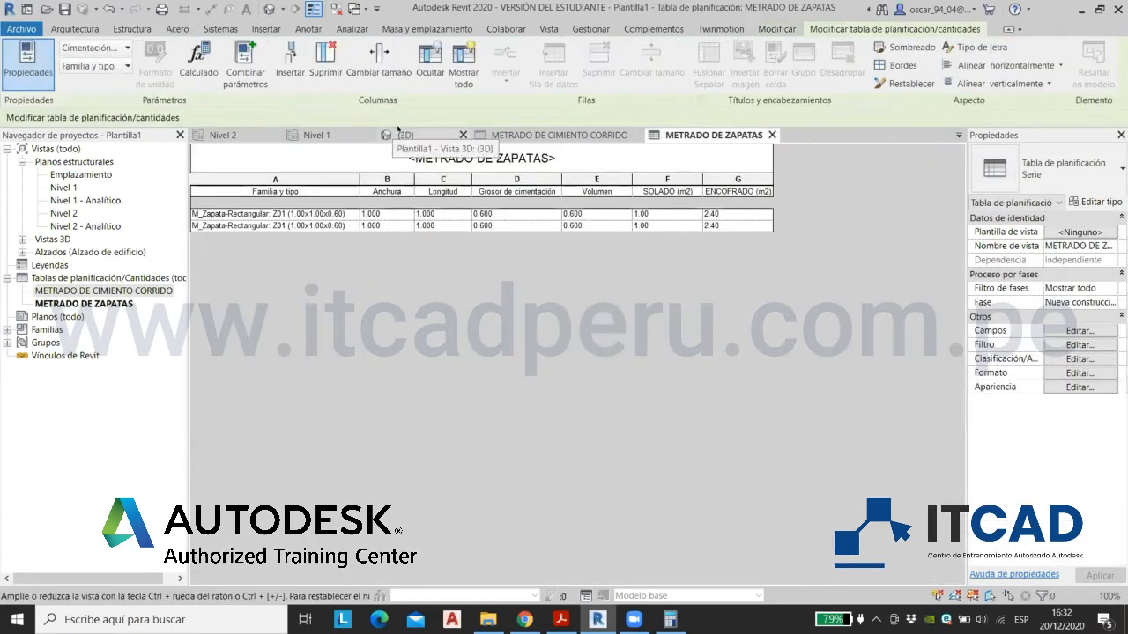
click(401, 135)
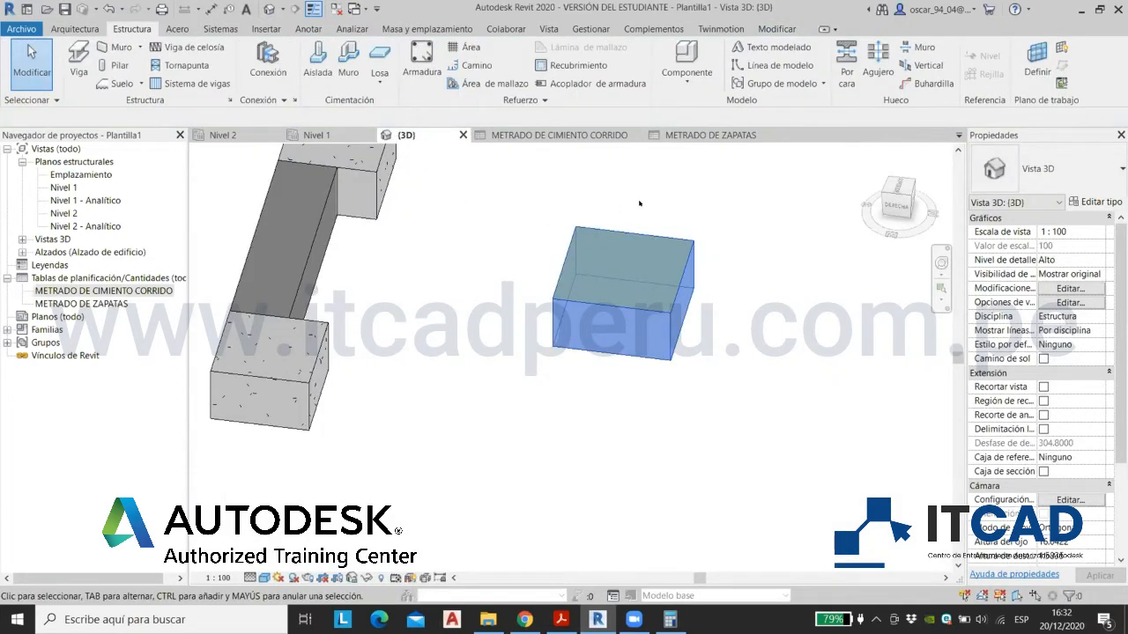
click(713, 138)
click(400, 135)
Step: Inspect the type properties of the Z01 rectangular footing at the far end of the connecting slab
click(380, 194)
scroll(380, 194, down, 2)
click(1095, 202)
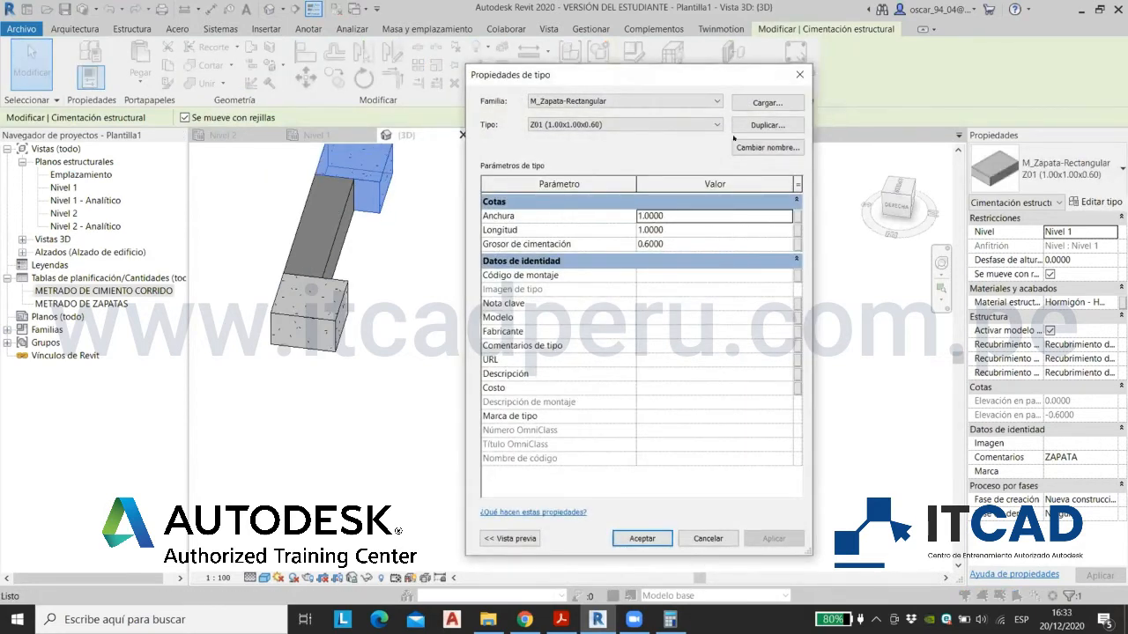
click(799, 74)
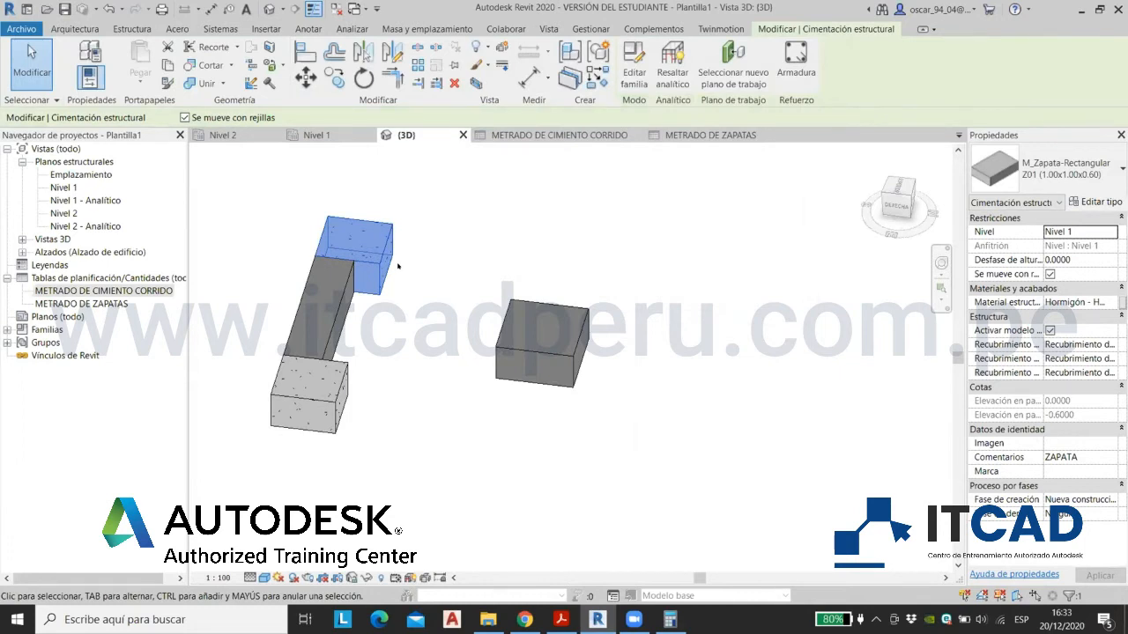
Step: View the Z02 slab's boundary sketch from above and cancel the boundary edit
click(556, 379)
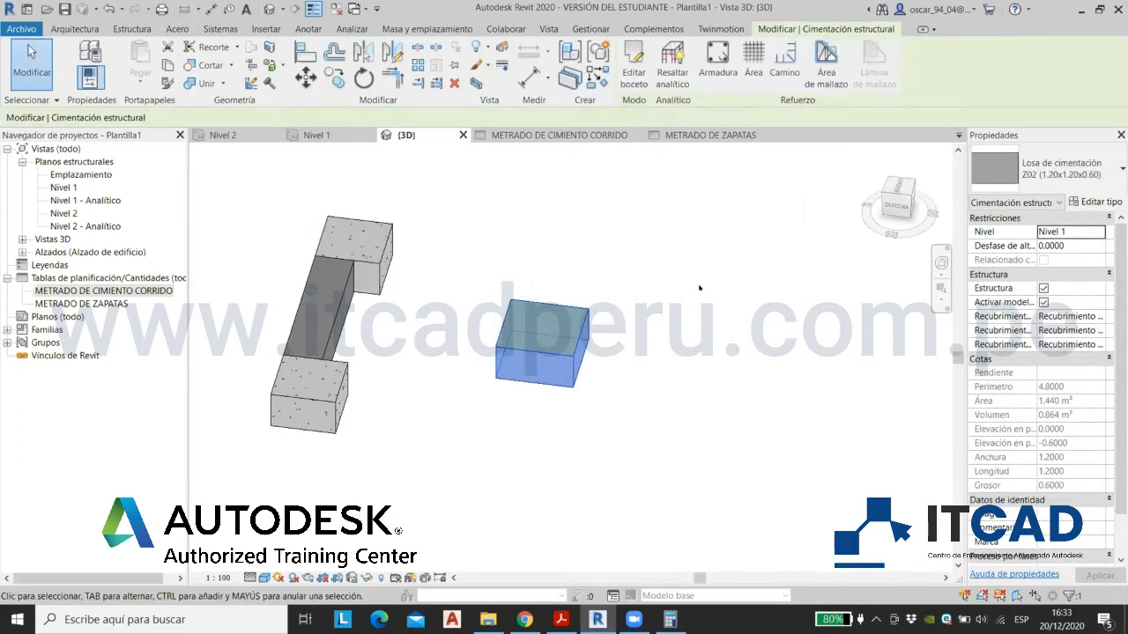
shift+middle_drag(718, 284, 749, 384)
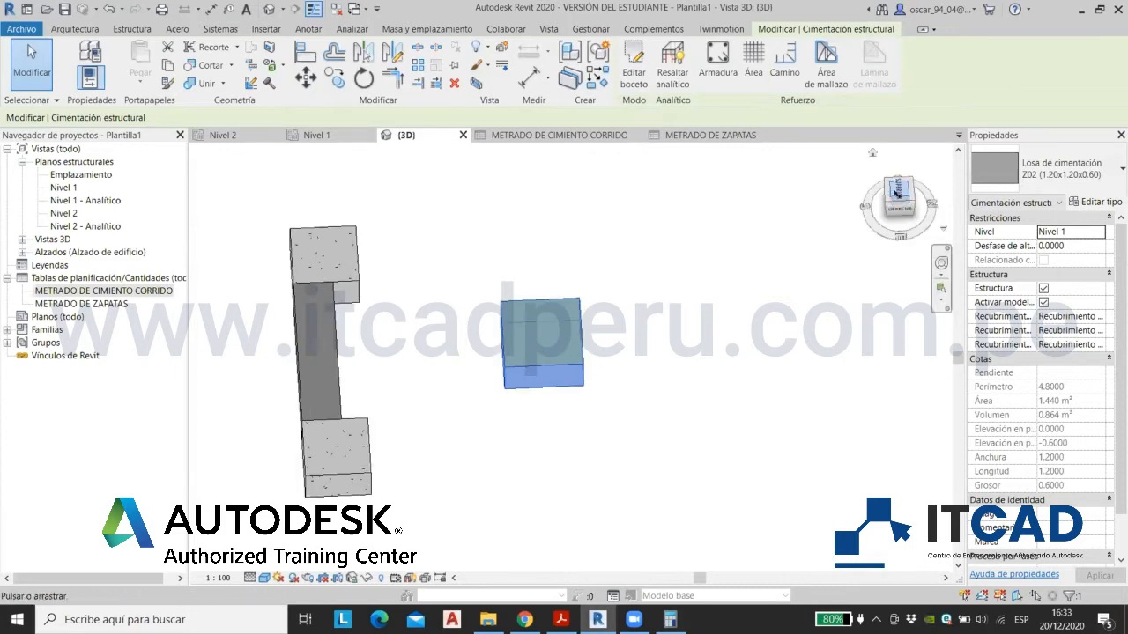
click(897, 197)
click(635, 66)
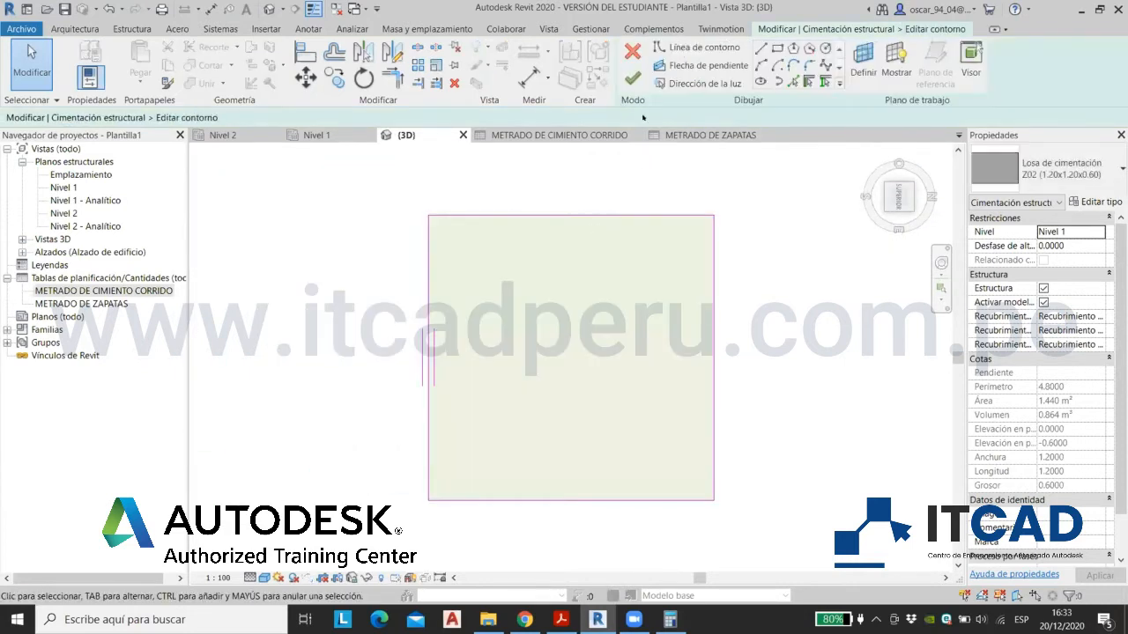
click(632, 52)
Step: Check the Z02 foundation slab's type properties, close them, and delete the slab from the model
mouse_move(629, 184)
shift+middle_down()
mouse_move(708, 420)
mouse_move(697, 222)
mouse_move(549, 233)
mouse_move(603, 352)
mouse_move(627, 365)
shift+middle_up()
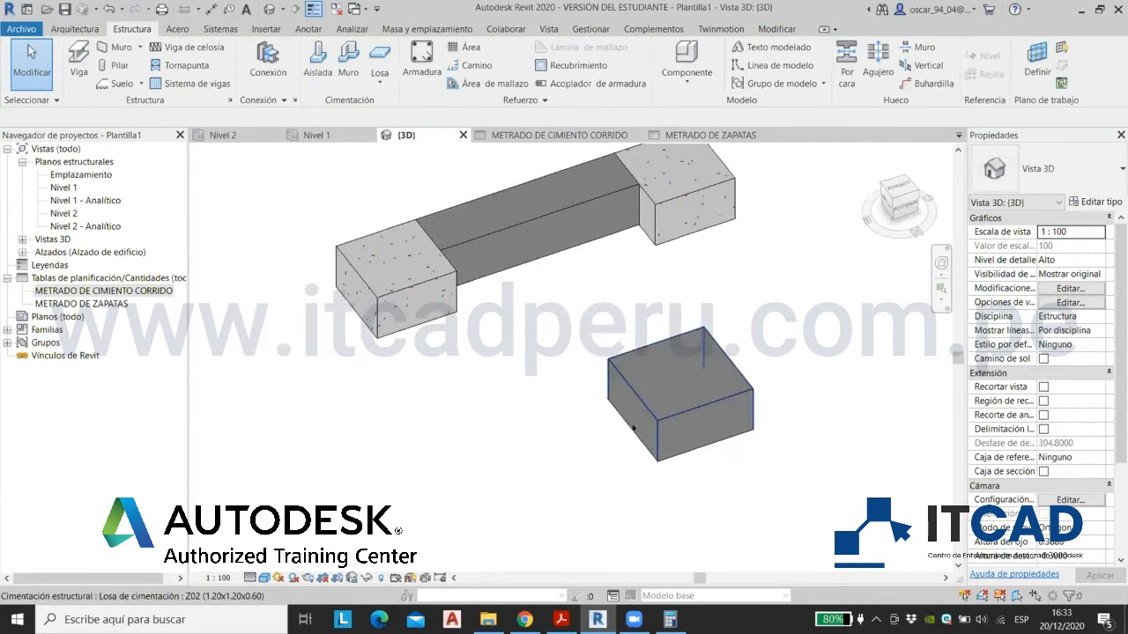
click(635, 410)
click(1097, 202)
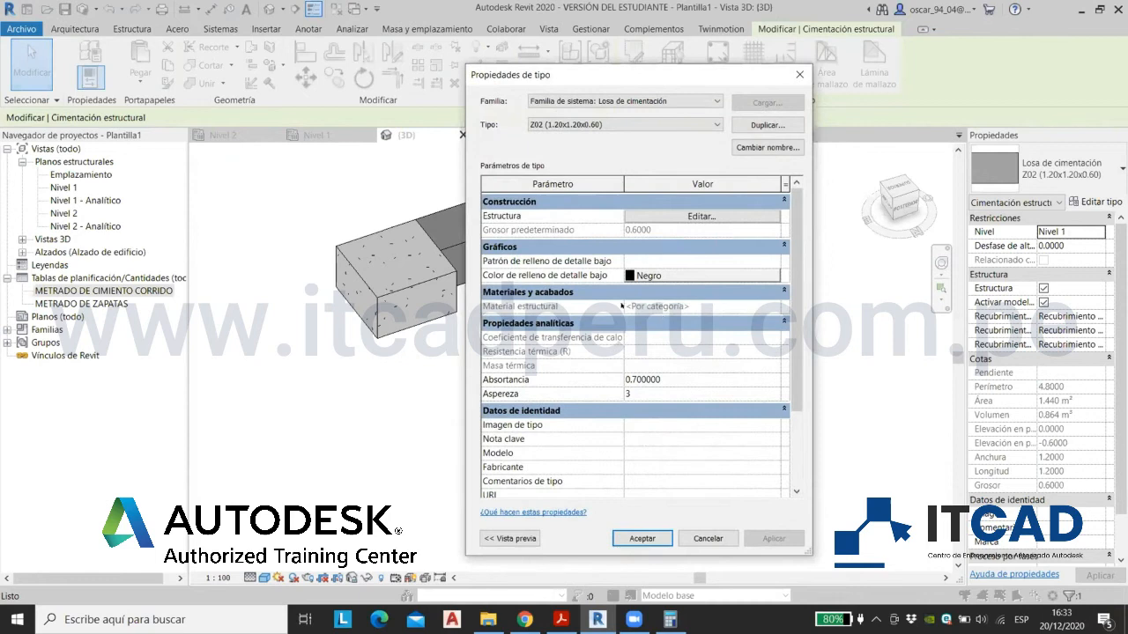
key(Escape)
key(Escape)
click(671, 353)
key(Delete)
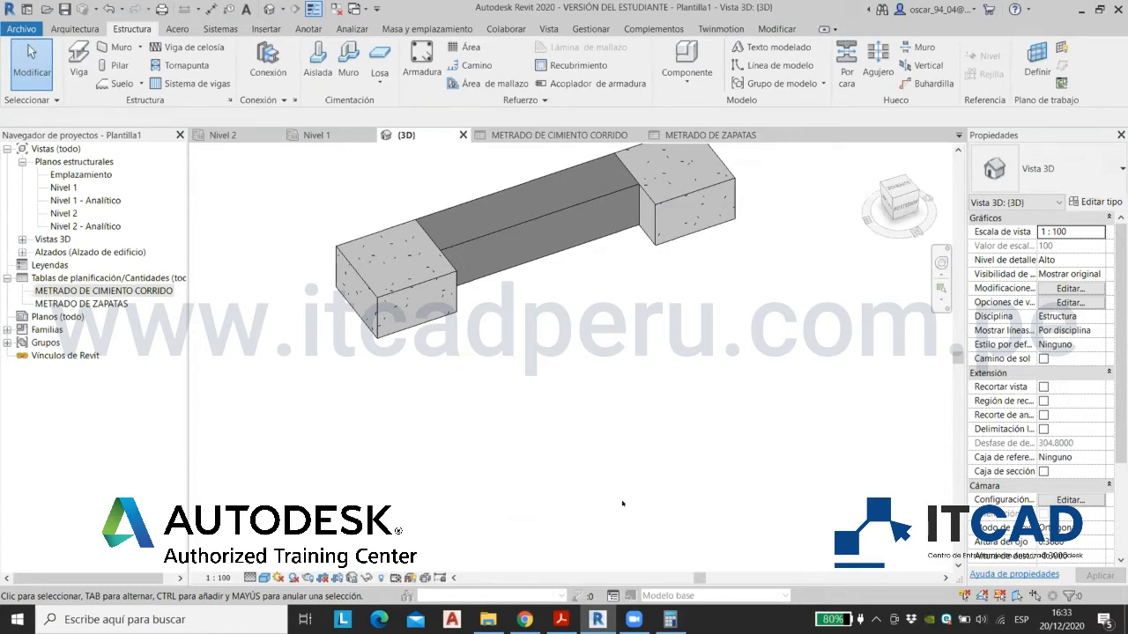
Step: Open the project parameters and review the settings offered for adding a new parameter
click(578, 26)
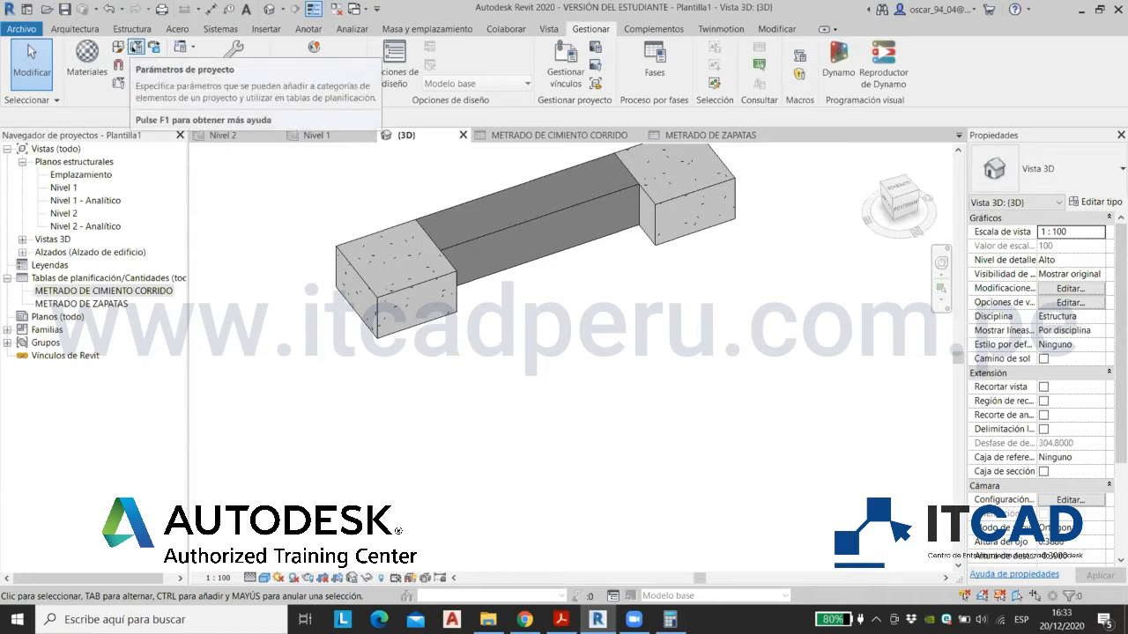
click(135, 45)
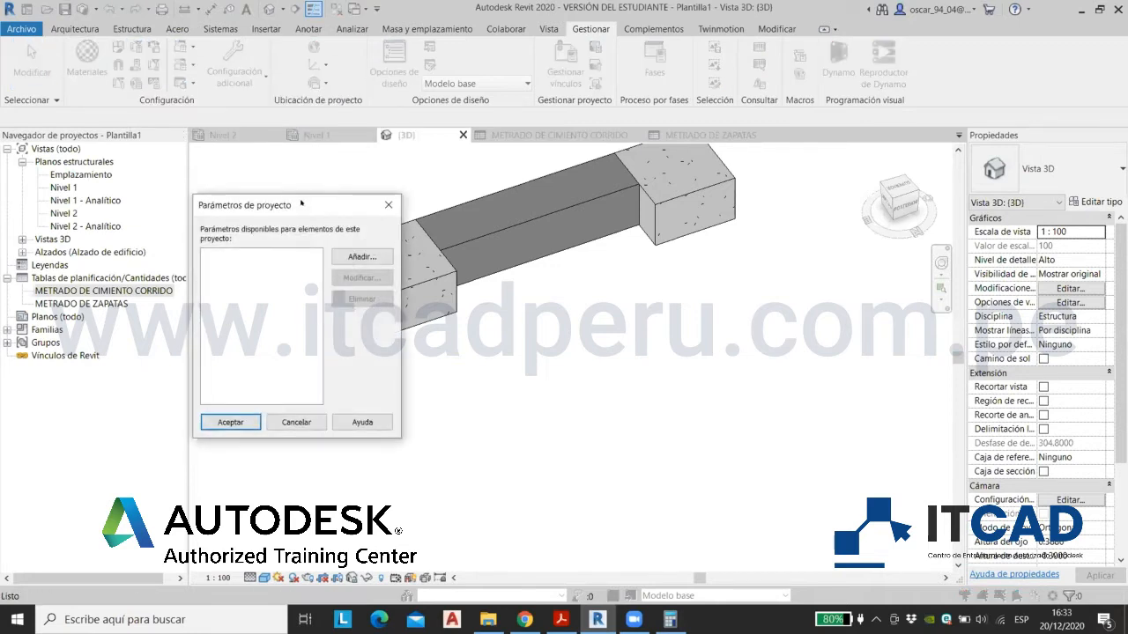
drag(332, 197, 342, 203)
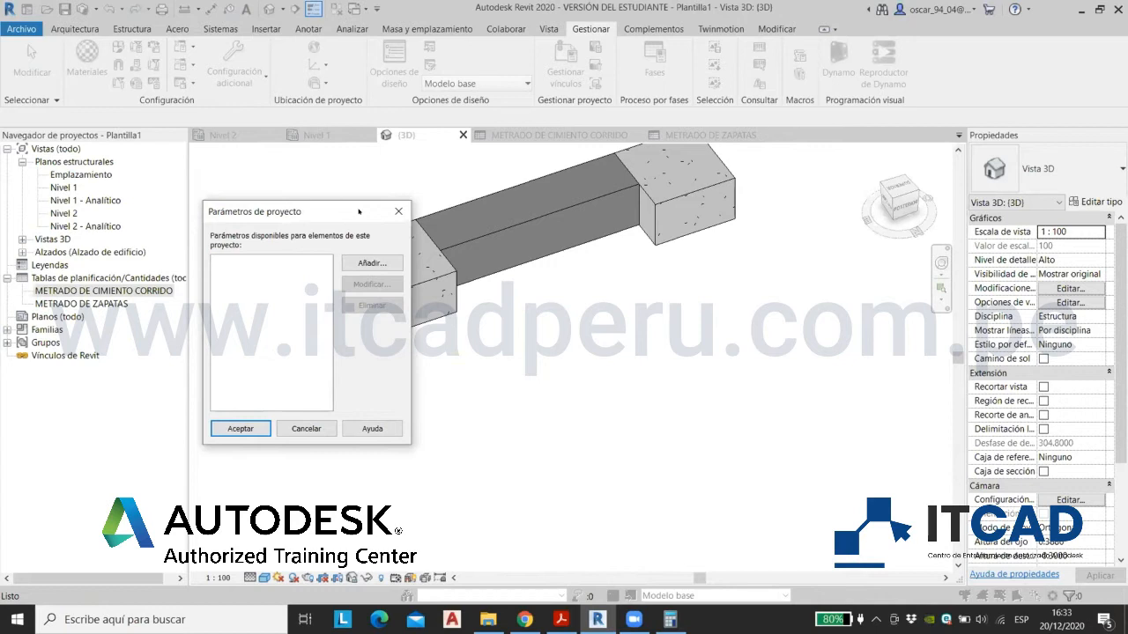
click(371, 261)
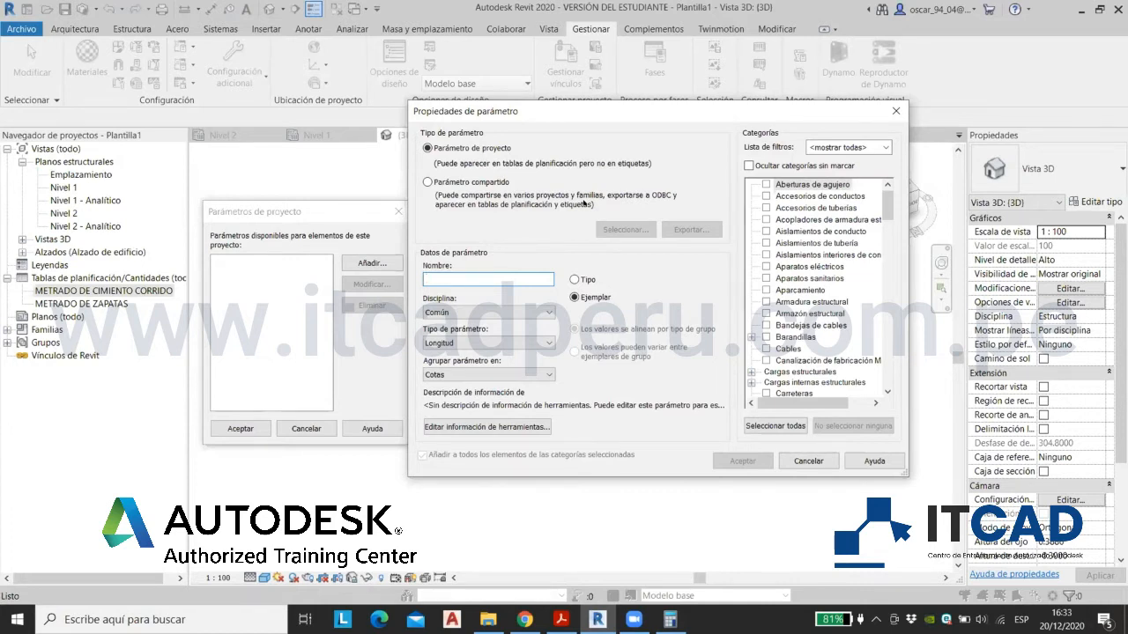
click(893, 110)
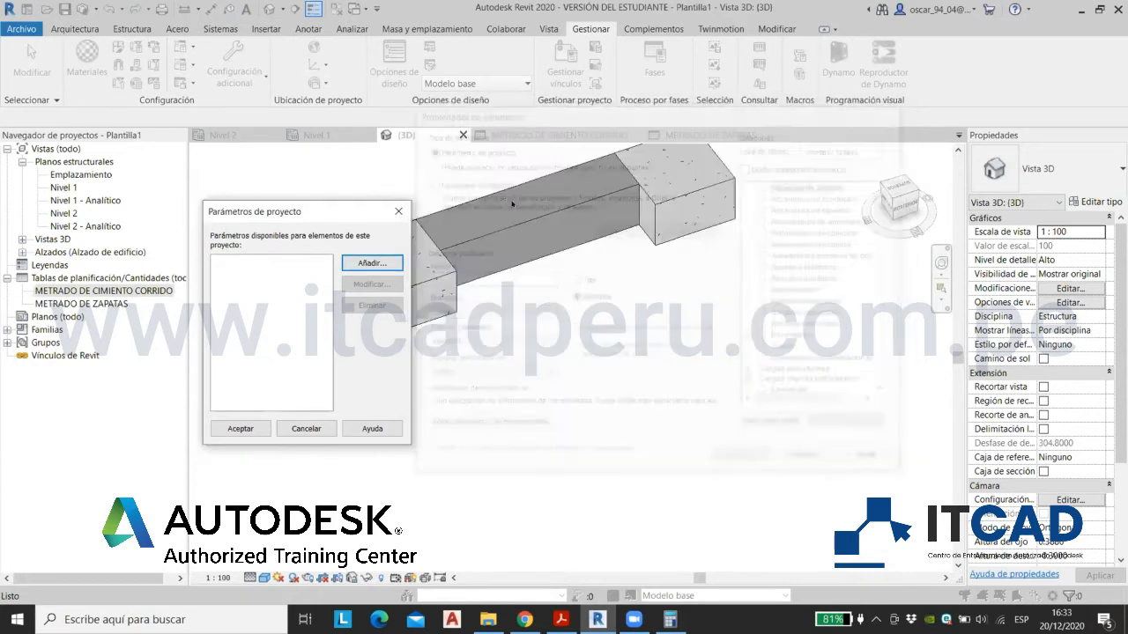
Step: Close the project parameters and view the connected footings and slab from several angles
click(399, 212)
scroll(573, 382, down, 2)
mouse_move(634, 370)
shift+middle_down()
mouse_move(556, 315)
mouse_move(633, 361)
shift+middle_up()
scroll(556, 316, up, 3)
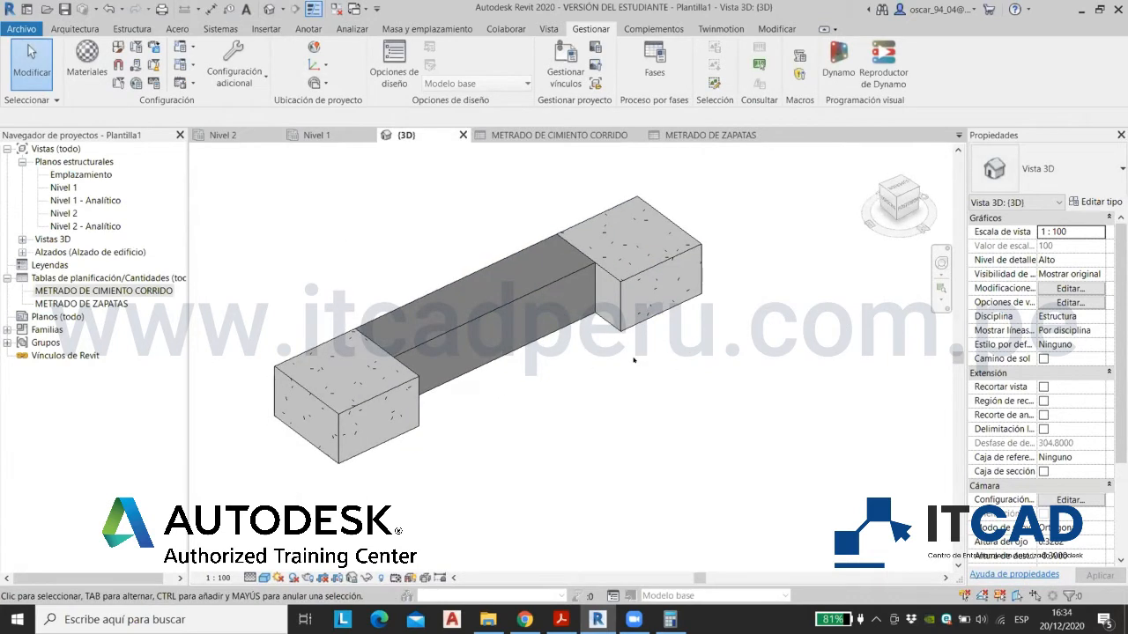
shift+middle_drag(712, 352, 672, 356)
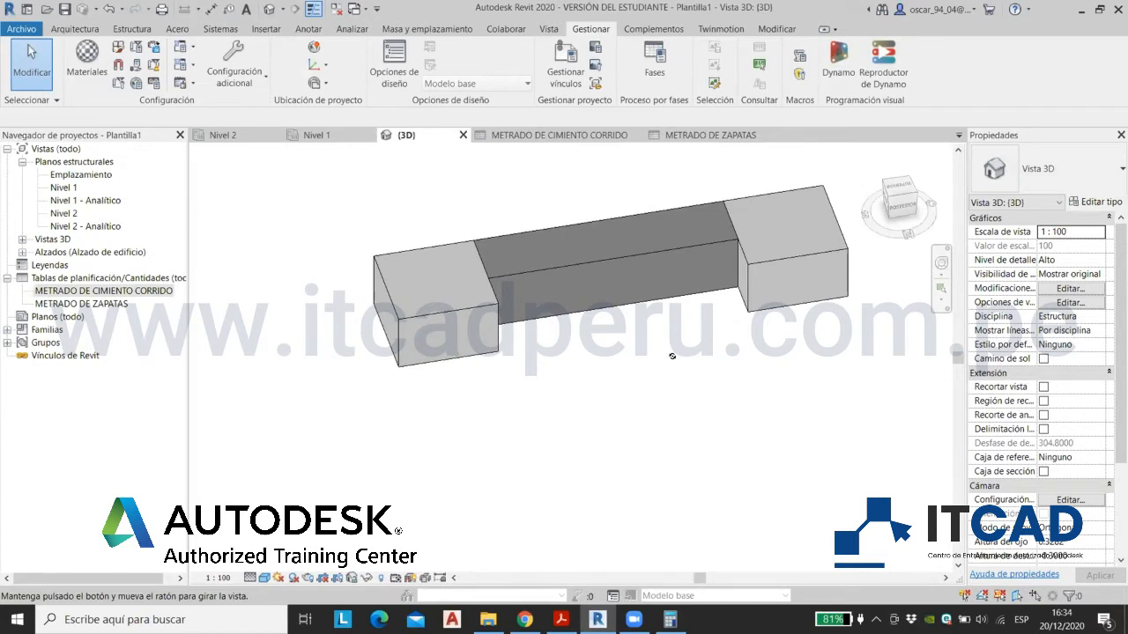
mouse_move(508, 332)
shift+middle_down()
mouse_move(407, 305)
mouse_move(453, 352)
mouse_move(516, 342)
shift+middle_up()
scroll(427, 292, up, 3)
scroll(476, 320, down, 2)
Step: Paint the side faces of the far footing with the yellow Eje Y boundary-condition material
click(776, 29)
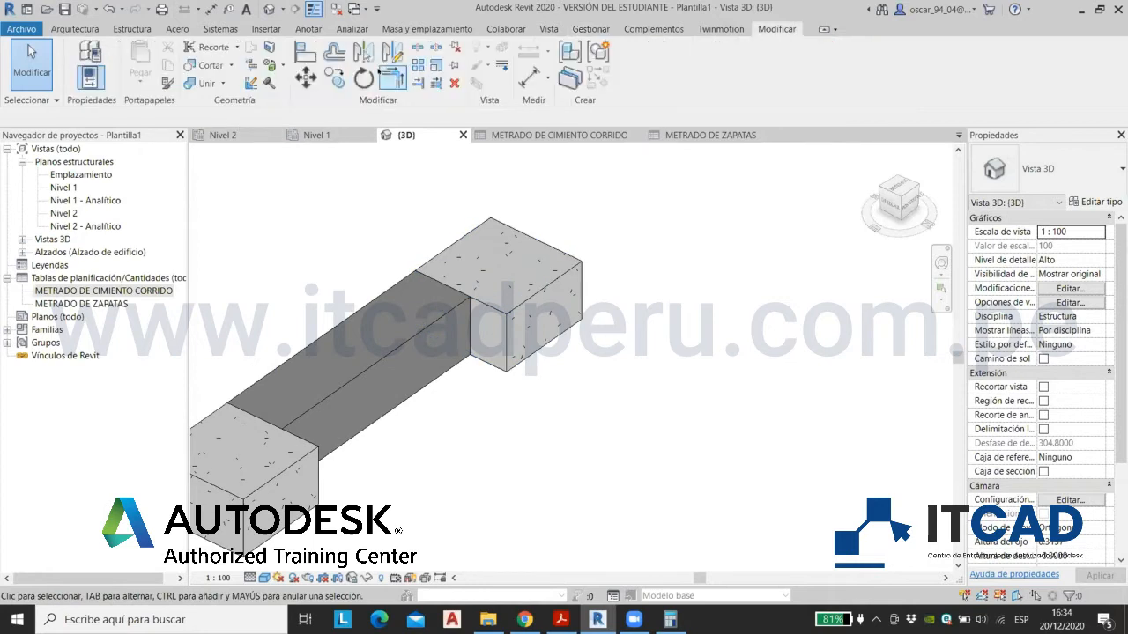
click(282, 67)
click(278, 85)
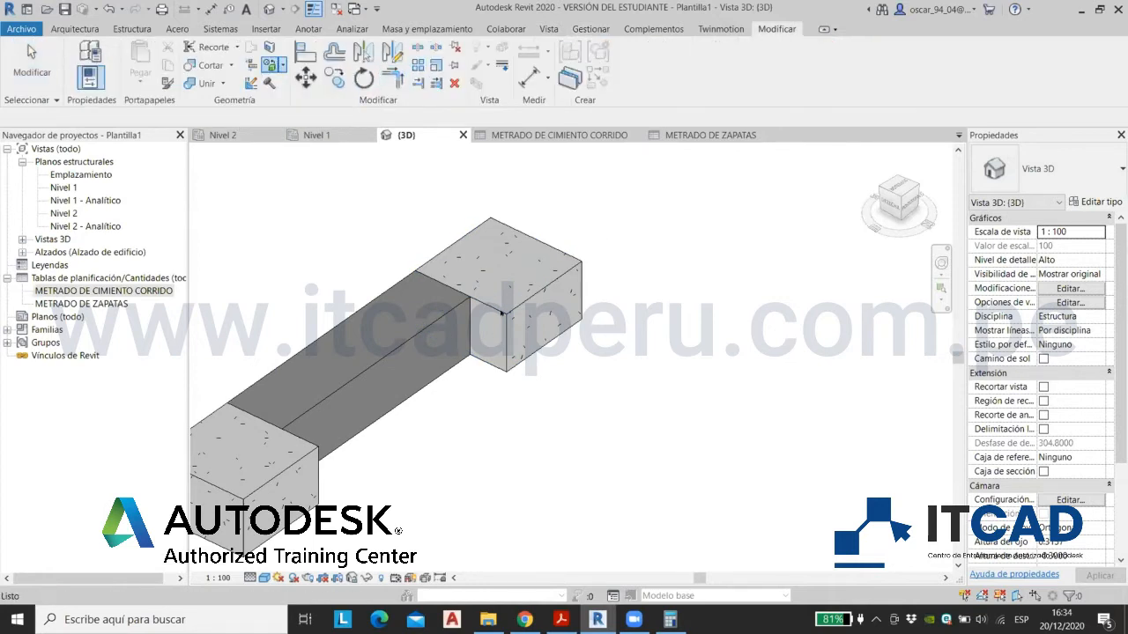
click(514, 333)
shift+middle_drag(599, 390, 471, 359)
scroll(702, 376, up, 2)
click(709, 383)
scroll(711, 383, down, 2)
mouse_move(710, 386)
shift+middle_down()
mouse_move(658, 393)
mouse_move(616, 444)
shift+middle_up()
middle_drag(641, 455, 578, 168)
click(449, 449)
mouse_move(520, 451)
shift+middle_down()
mouse_move(562, 460)
mouse_move(707, 391)
mouse_move(746, 408)
shift+middle_up()
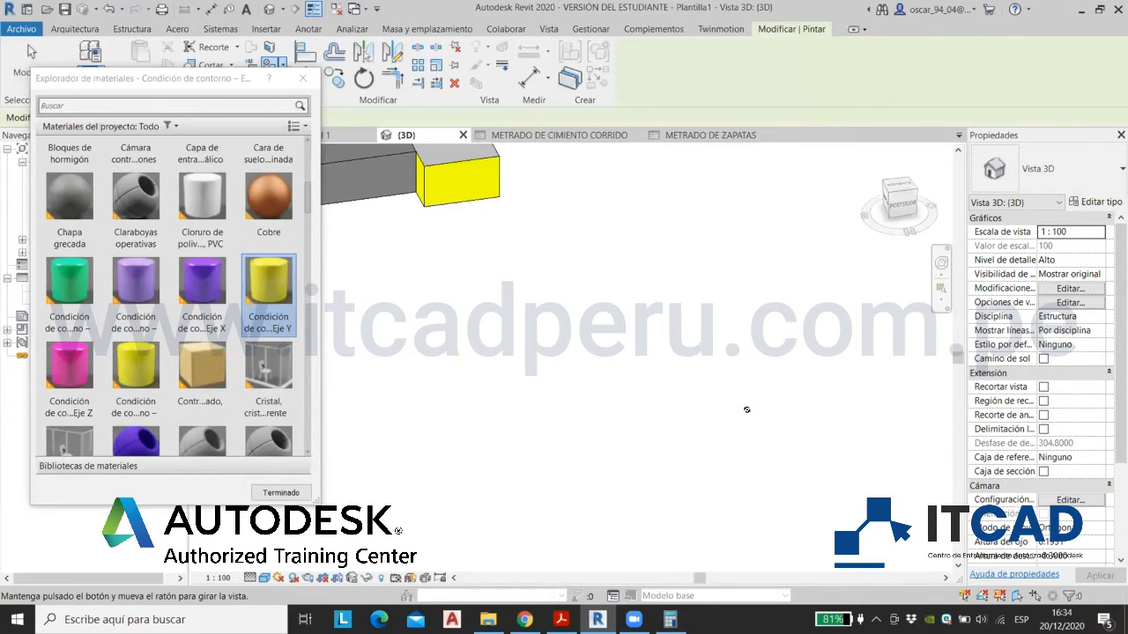
Step: Temporarily hide the CC-01 connecting slab to examine the painted footing face behind it, and restore the hidden slab
click(534, 349)
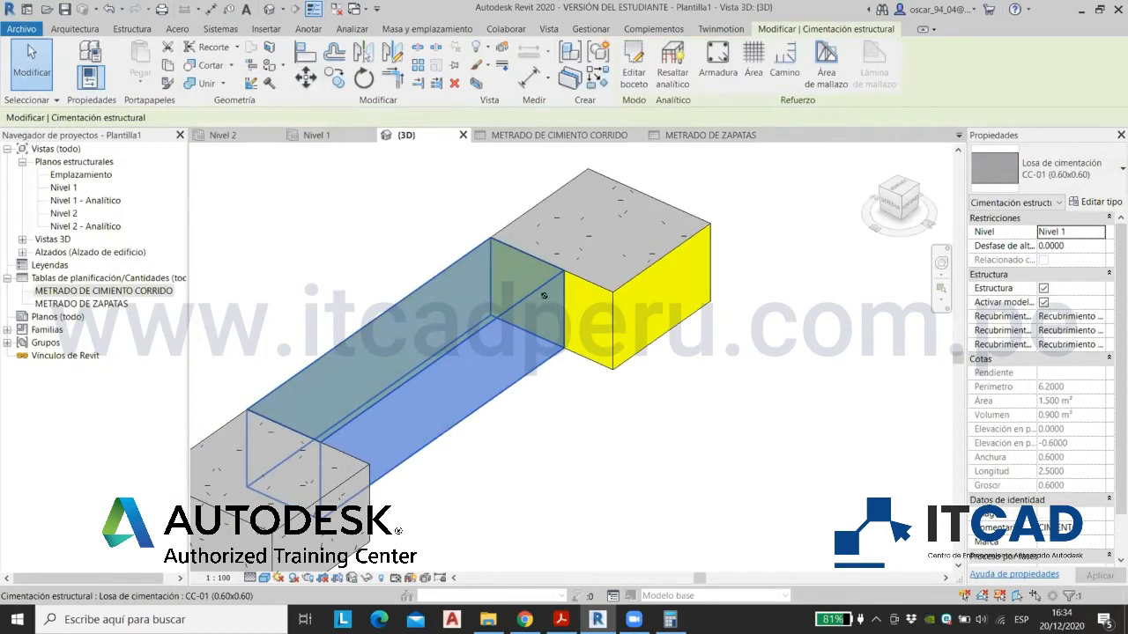
shift+middle_drag(542, 294, 388, 537)
scroll(457, 249, up, 2)
click(368, 578)
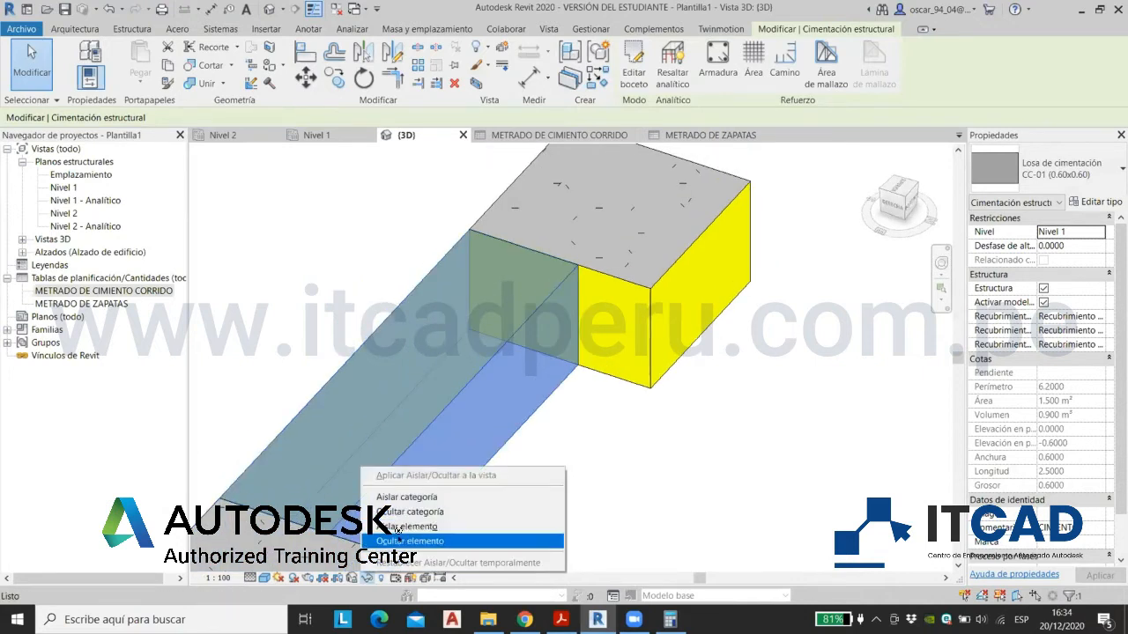
click(396, 527)
scroll(553, 355, down, 2)
scroll(553, 365, up, 2)
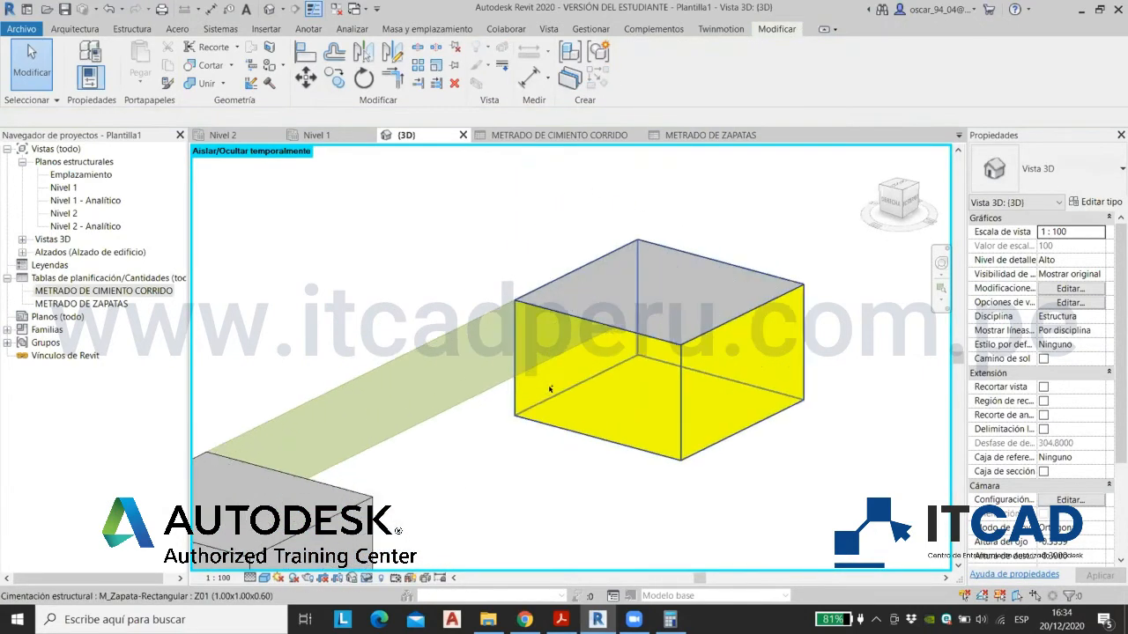
shift+middle_drag(552, 390, 607, 378)
key(h)
key(r)
Step: Temporarily hide the unpainted Z01 footing to expose the end face of the connecting slab
scroll(581, 339, down, 2)
shift+middle_drag(592, 327, 515, 348)
click(633, 464)
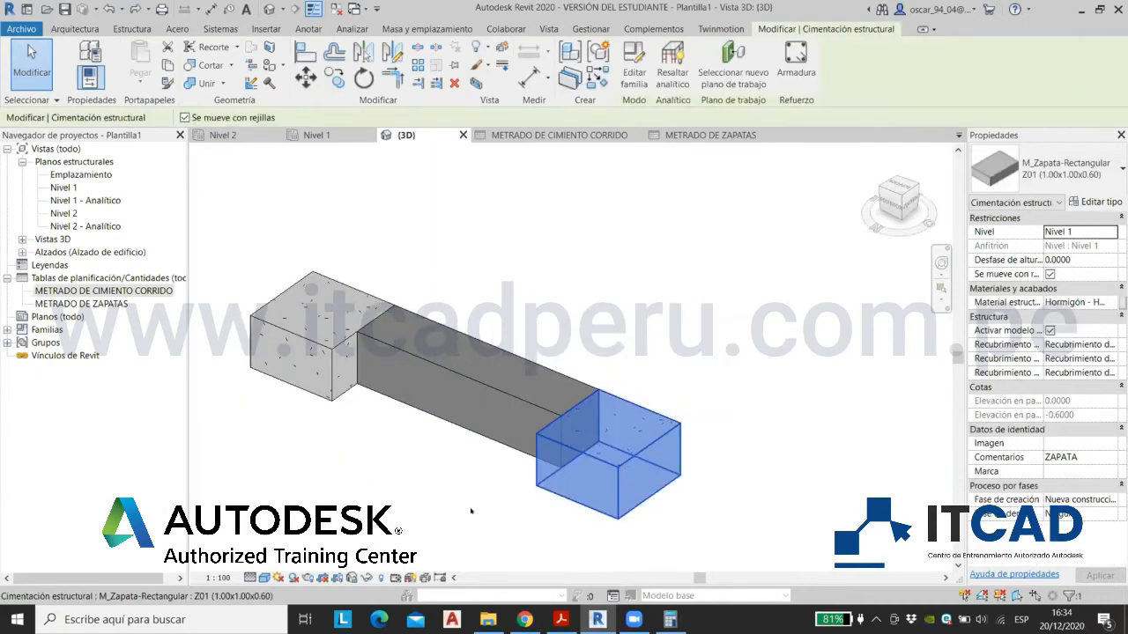
click(361, 578)
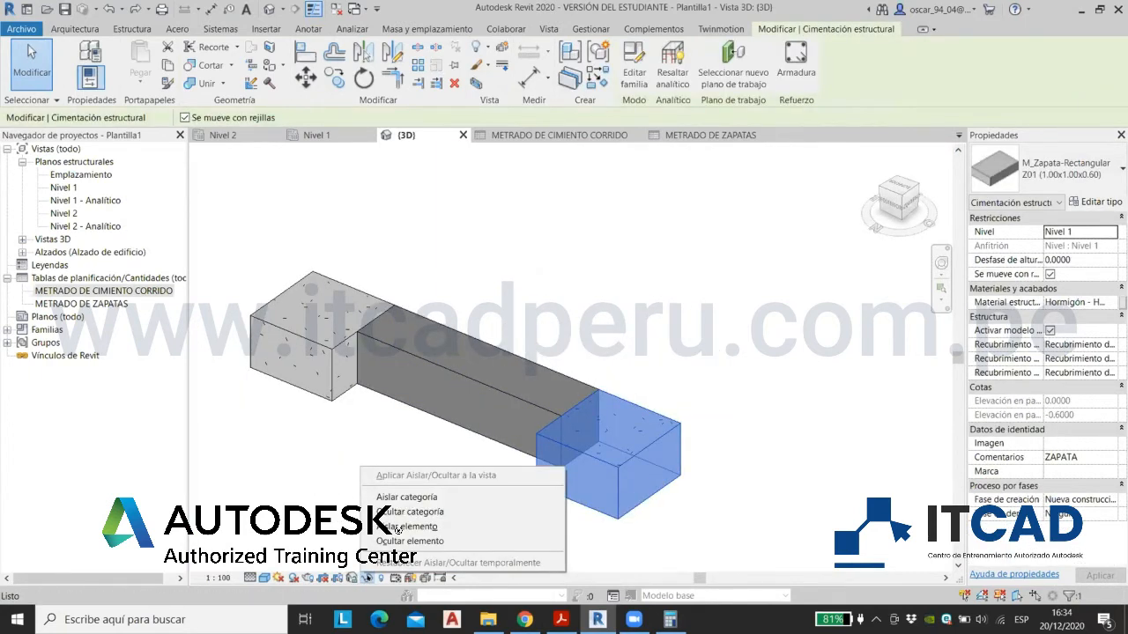
click(401, 541)
shift+middle_drag(435, 471, 408, 156)
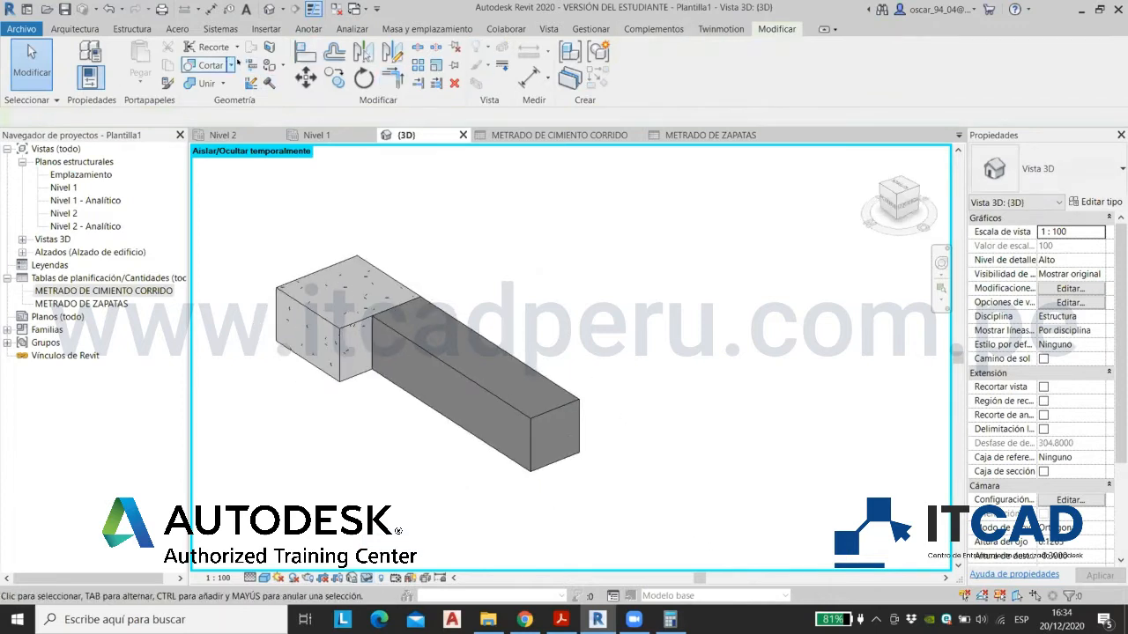
Step: Paint the exposed end face of the CC-01 slab with the Eje X boundary-condition material and restore the hidden footing
scroll(558, 463, up, 2)
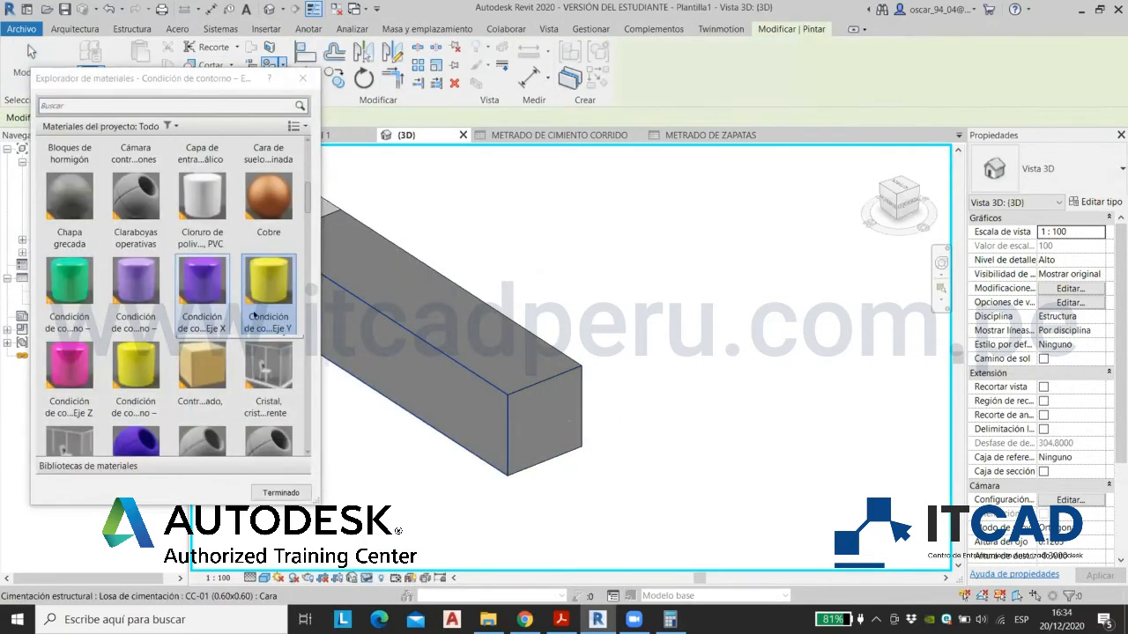
click(544, 453)
key(Escape)
scroll(500, 438, down, 3)
click(381, 578)
click(458, 562)
Step: Remove the yellow paint from the side faces of the far footing
shift+middle_drag(407, 455, 611, 478)
scroll(531, 390, up, 3)
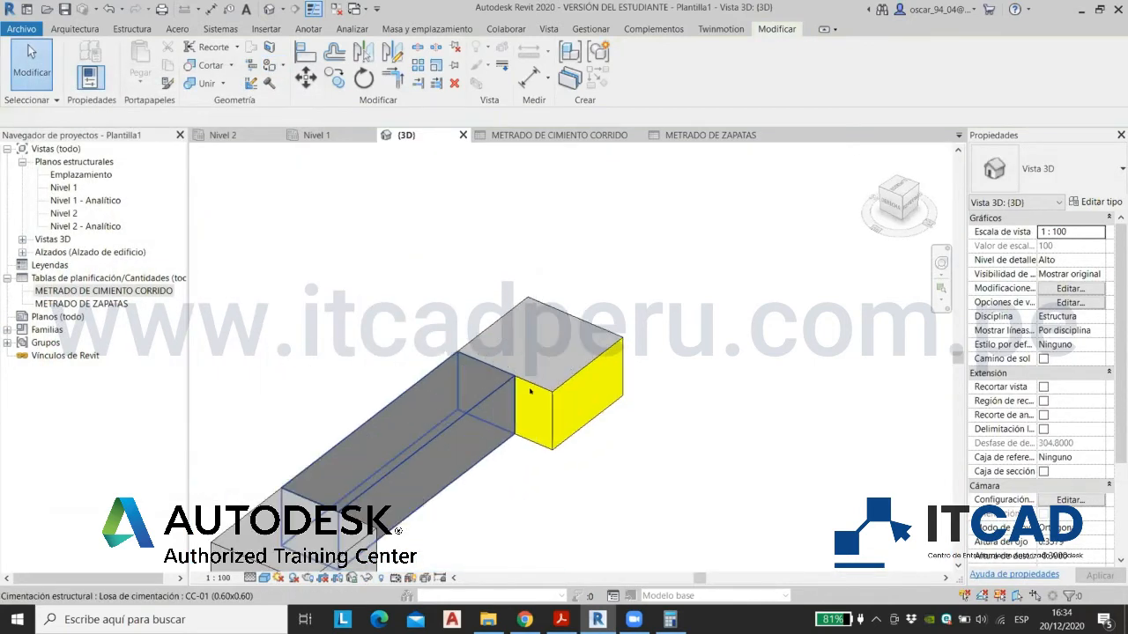
scroll(587, 351, up, 2)
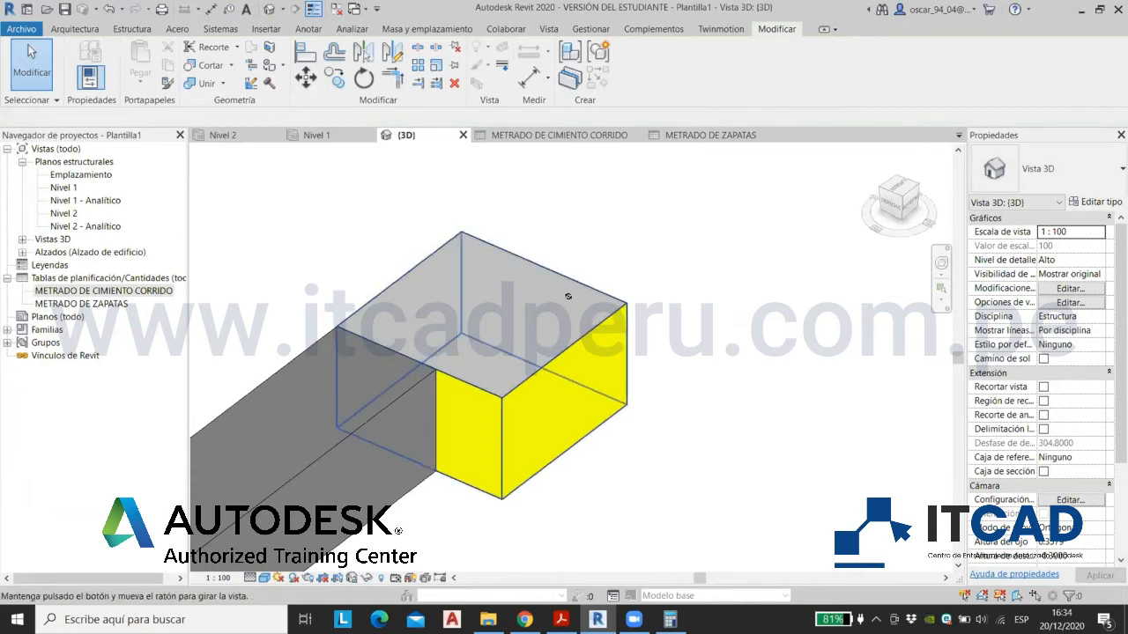
shift+middle_drag(650, 300, 284, 109)
click(282, 65)
click(313, 114)
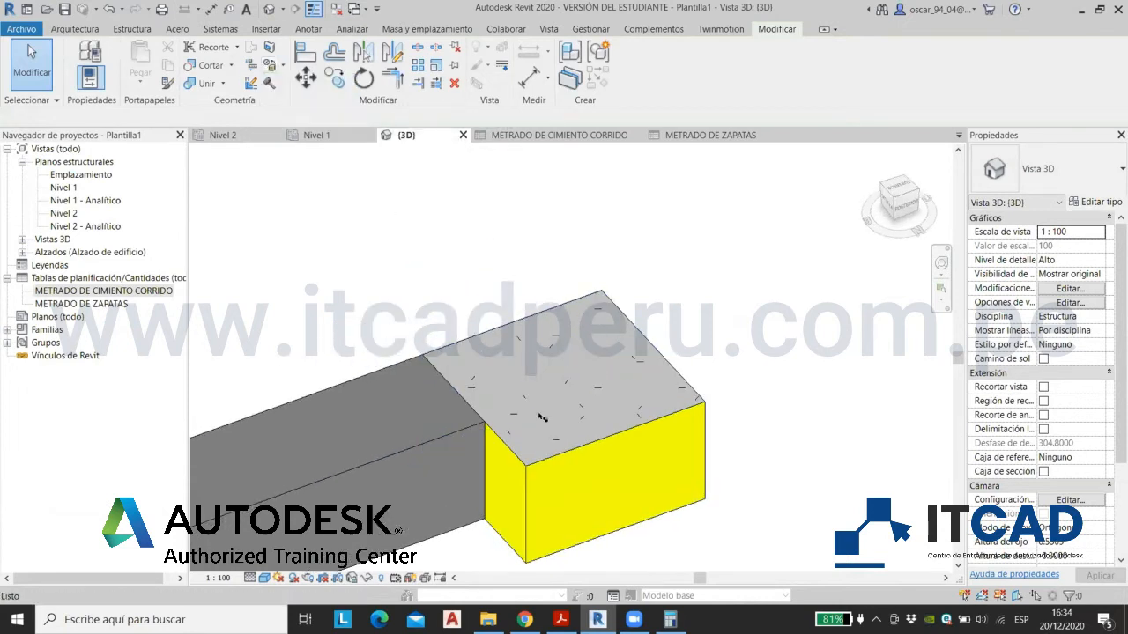
click(530, 494)
mouse_move(524, 496)
shift+middle_down()
mouse_move(589, 428)
mouse_move(537, 467)
mouse_move(411, 399)
mouse_move(414, 388)
mouse_move(549, 467)
mouse_move(580, 364)
shift+middle_up()
key(Escape)
Step: Temporarily hide the Z01 footing that covers the painted end of the connecting slab
scroll(553, 330, up, 4)
click(554, 330)
click(661, 332)
mouse_move(767, 438)
shift+middle_down()
mouse_move(559, 440)
mouse_move(528, 476)
shift+middle_up()
click(367, 578)
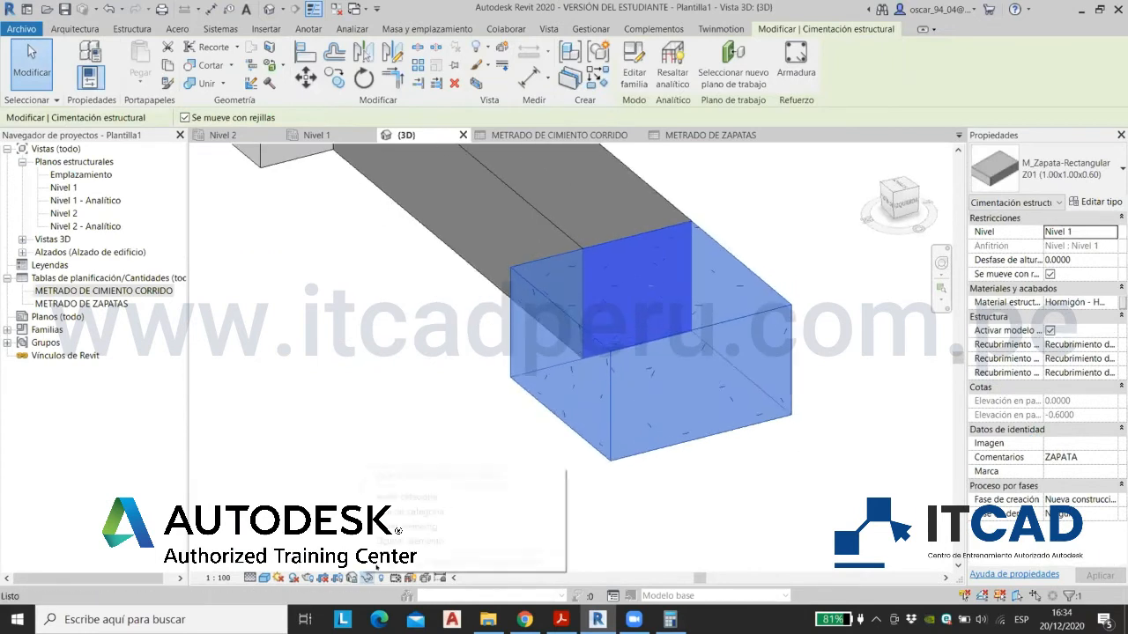
click(401, 540)
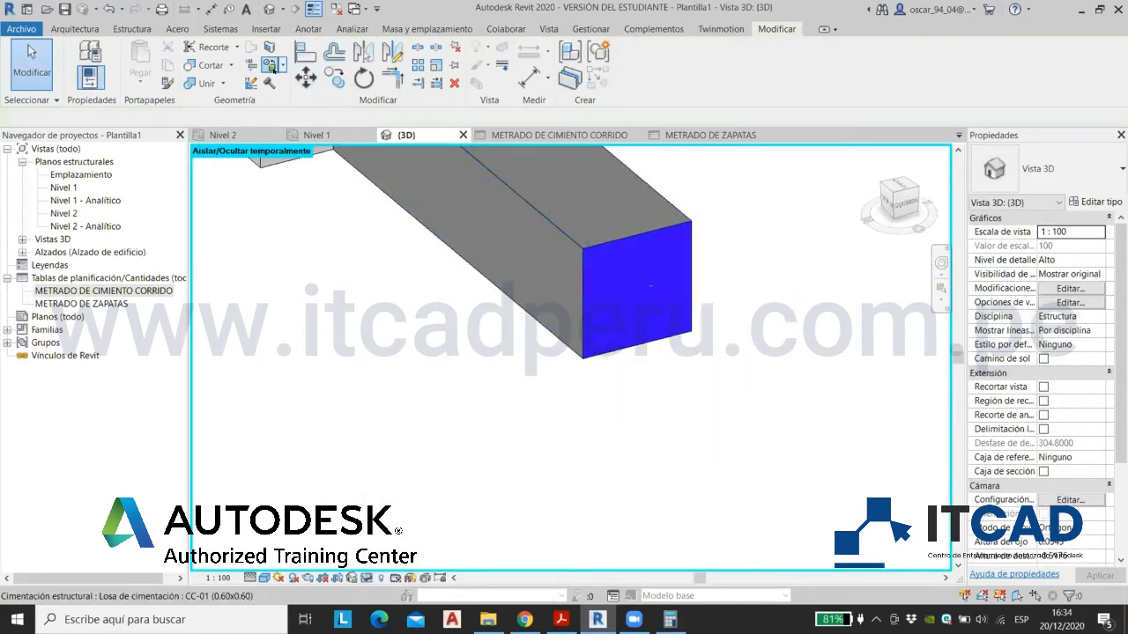
Step: Remove the paint from the CC-01 slab's end face and restore the hidden footing
scroll(587, 395, down, 3)
key(Escape)
click(368, 578)
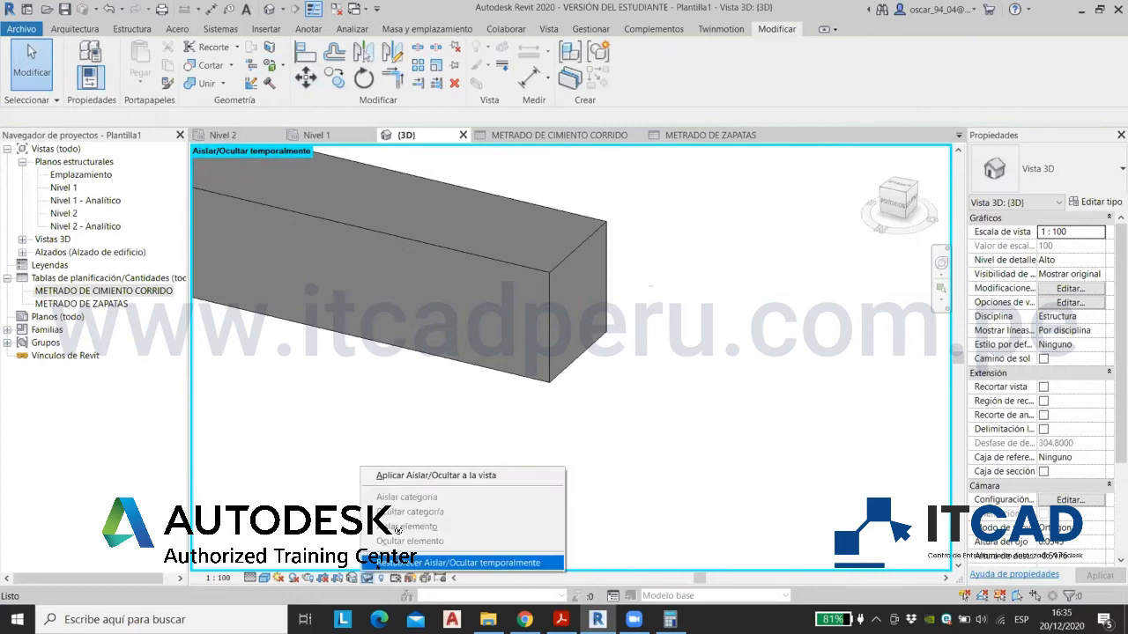
click(493, 547)
shift+middle_drag(397, 372, 603, 411)
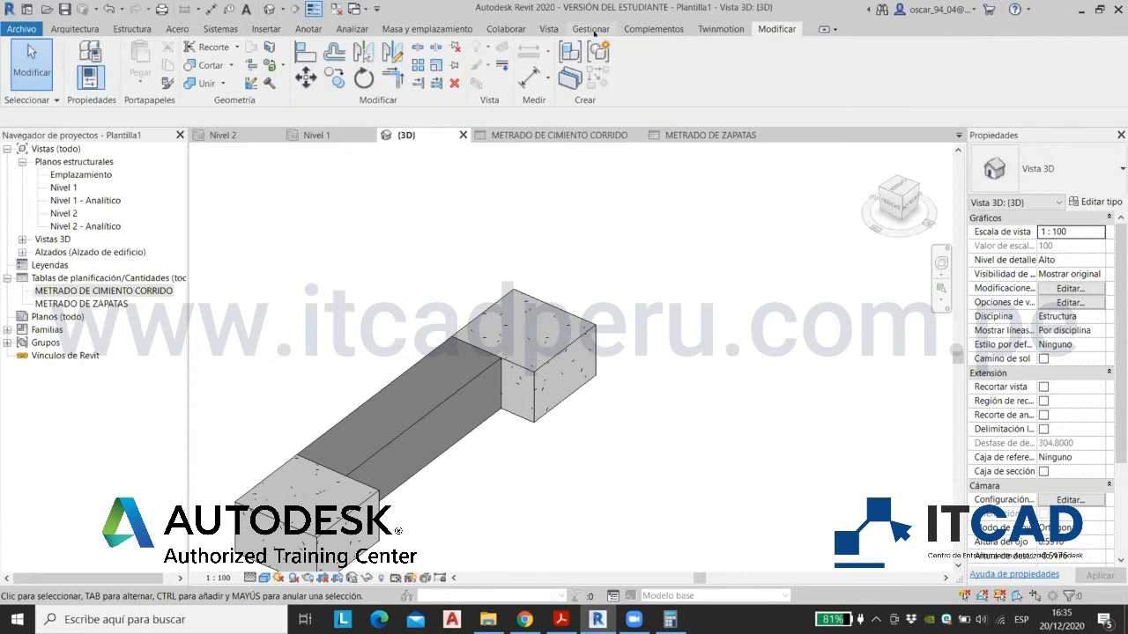
Step: Add a project parameter named "Valor pintura" with parameter type Número, grouped under Otros
click(590, 28)
click(135, 47)
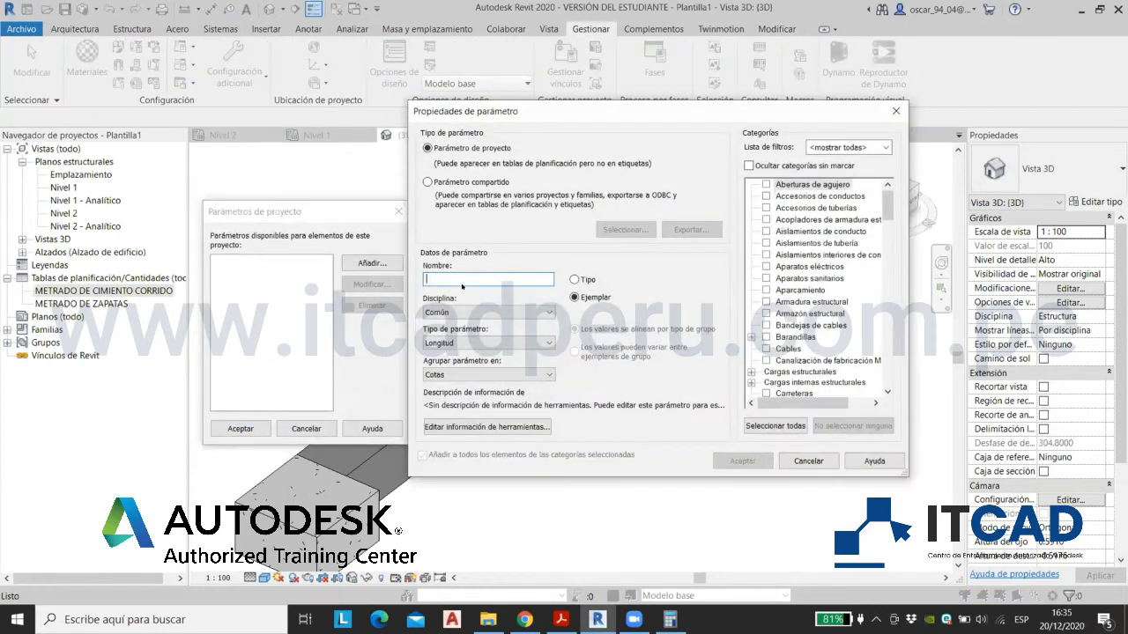
text(Valor)
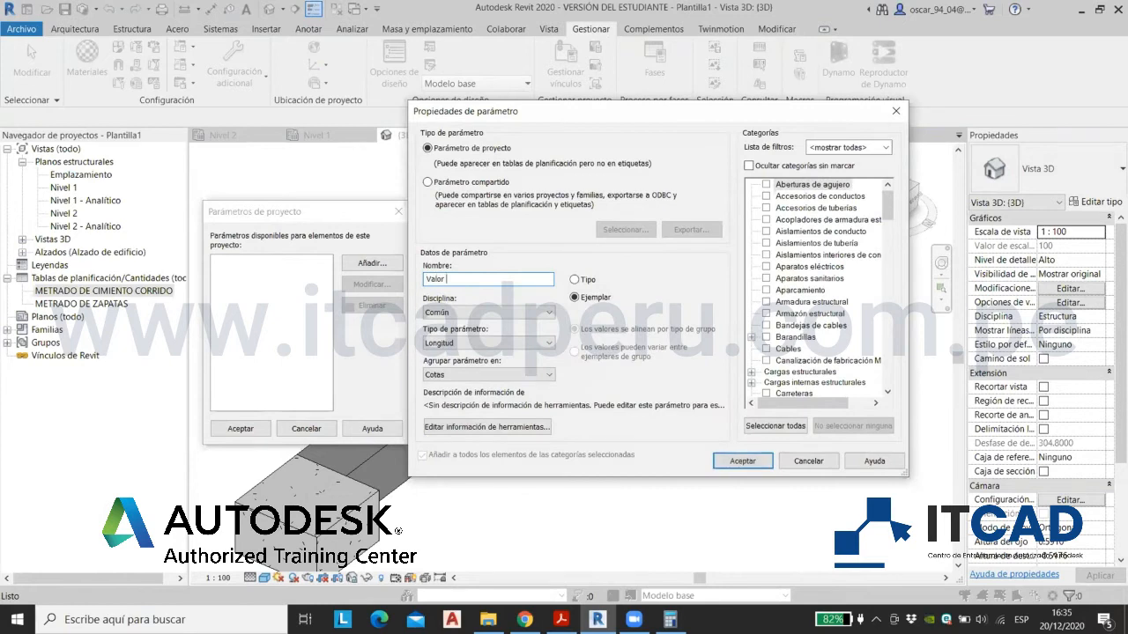
text( pintura)
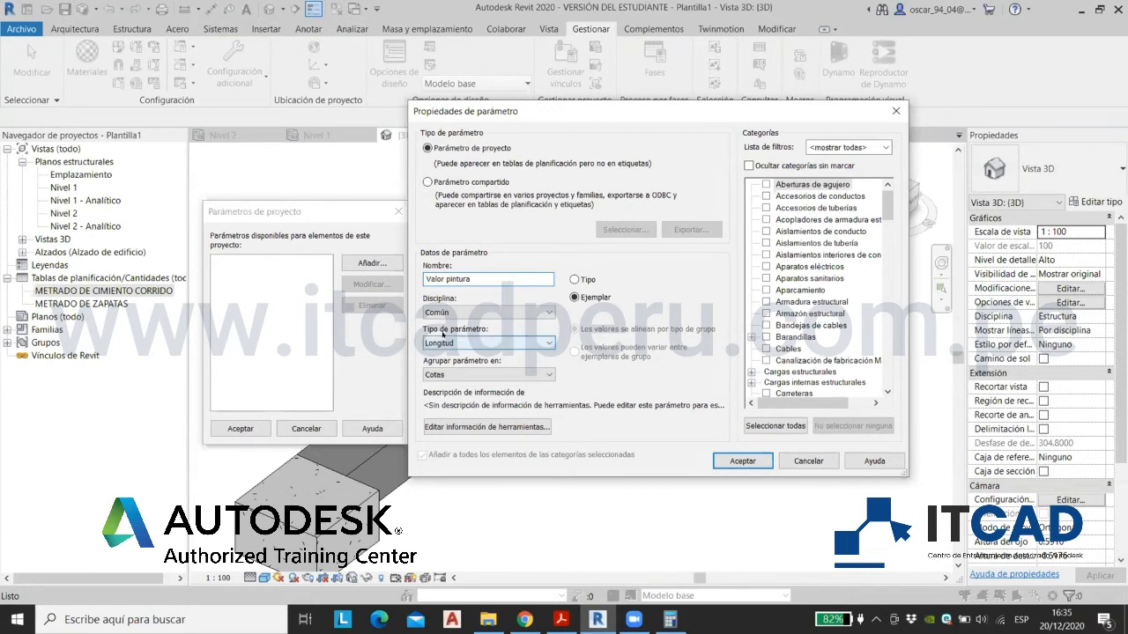
click(444, 340)
click(449, 377)
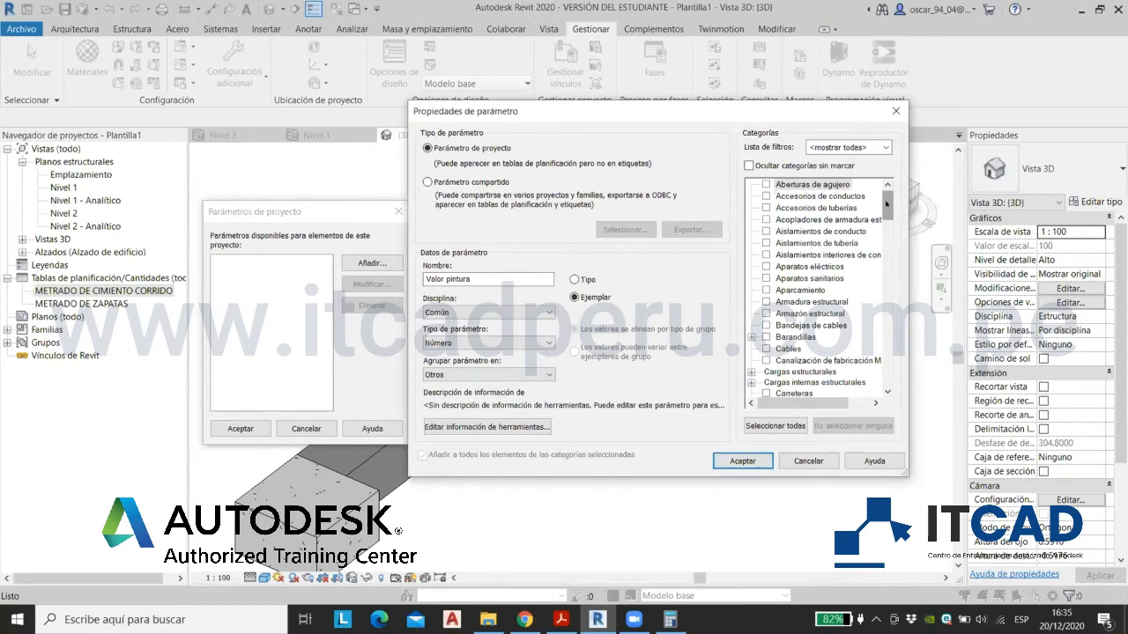
Step: Assign the new parameter to the Materiales category, hide the unchecked categories, and accept the project parameters
scroll(865, 276, down, 10)
click(766, 219)
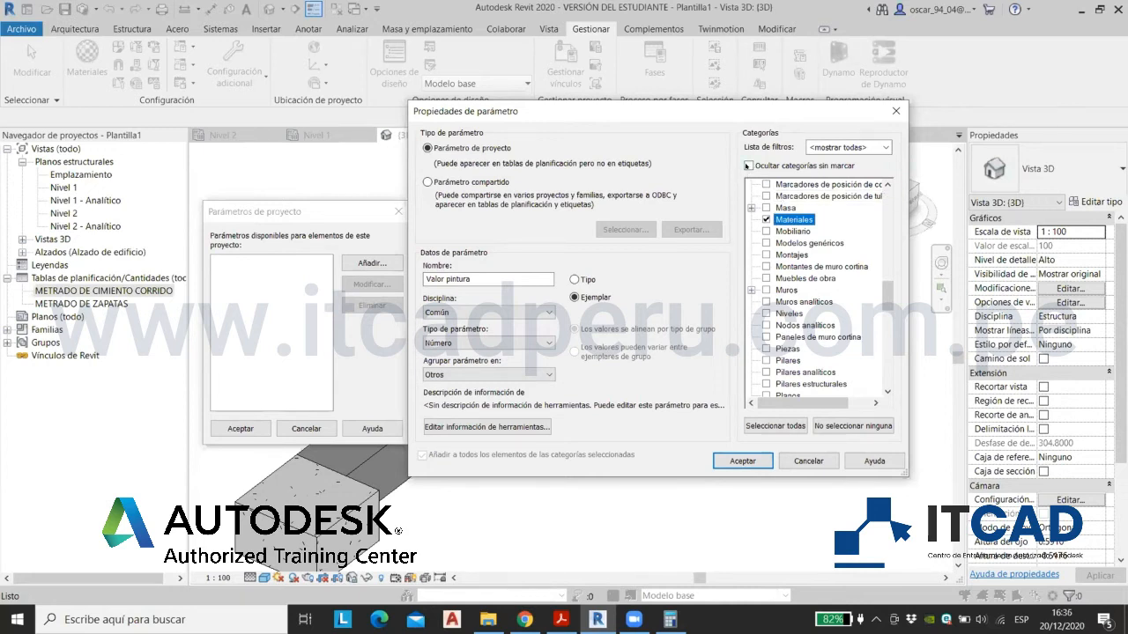
click(748, 164)
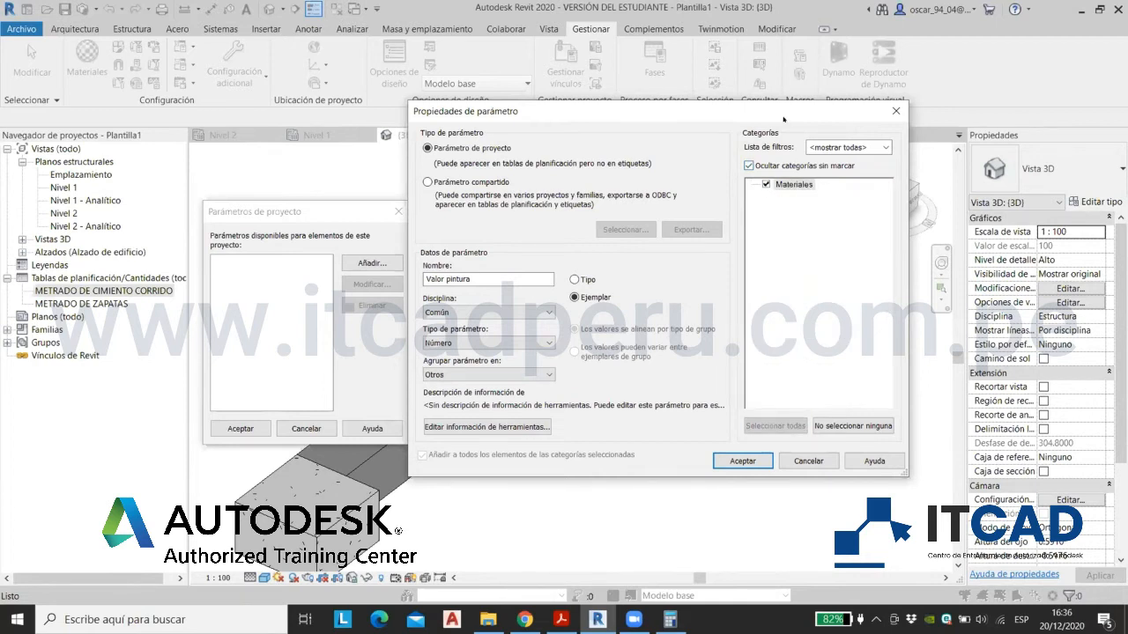
click(736, 457)
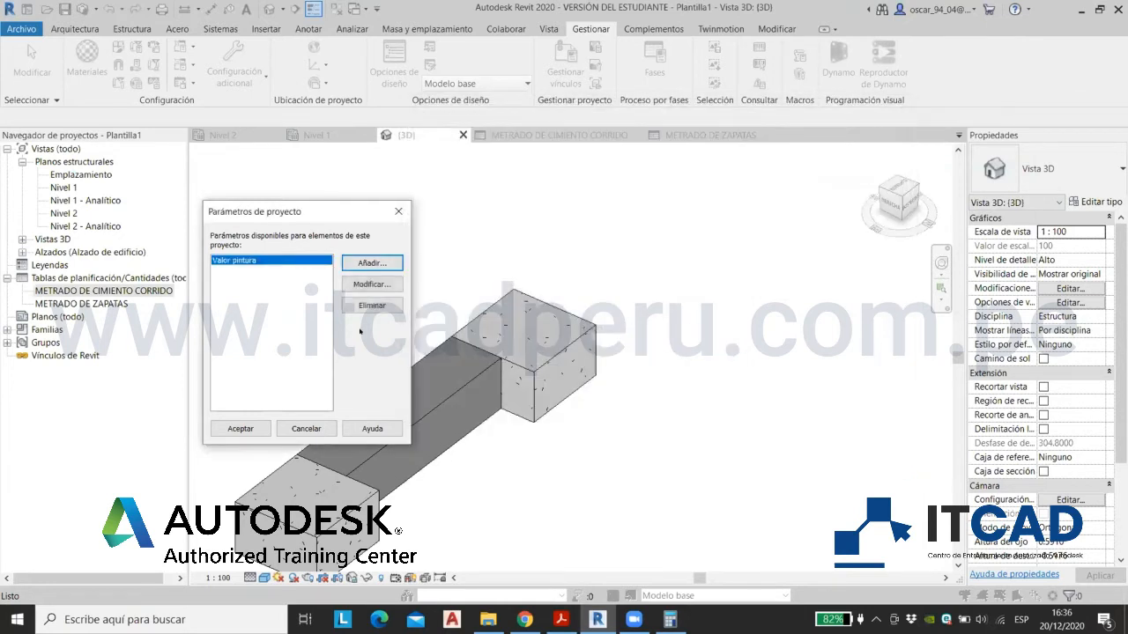
click(231, 430)
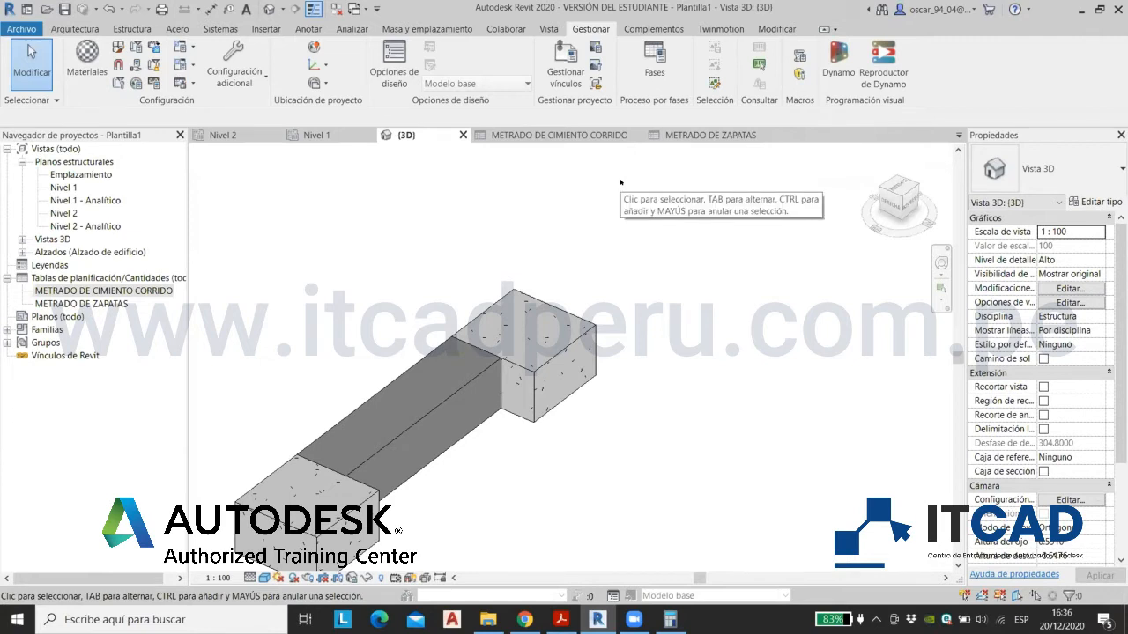
Step: Dismiss the save reminder and create a new material in the project's material list
middle_drag(524, 238, 652, 234)
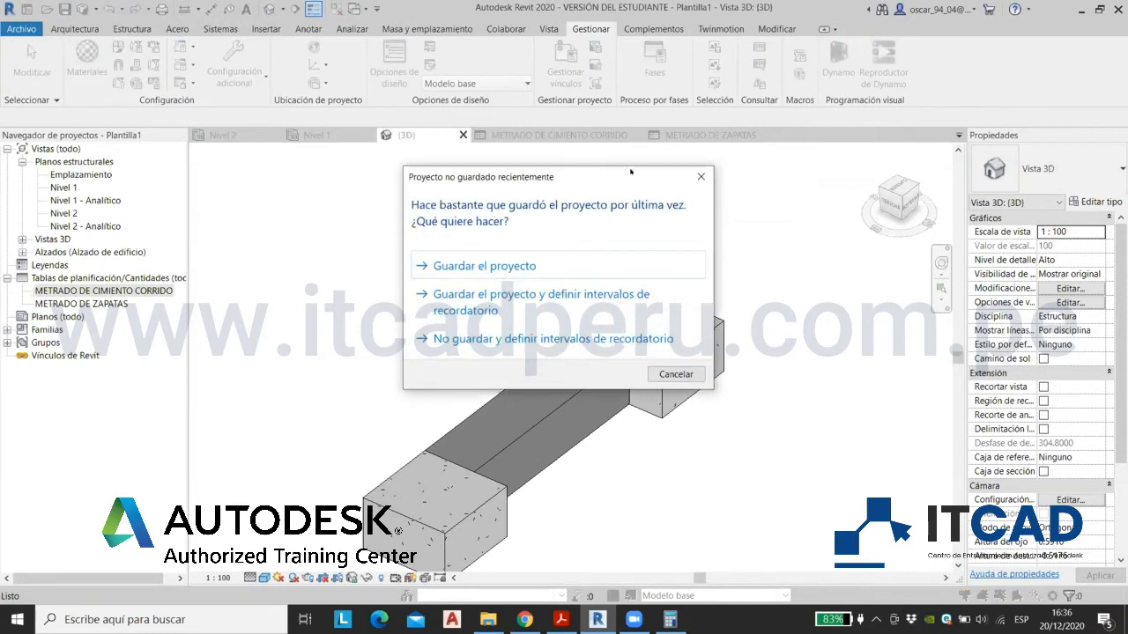
click(700, 176)
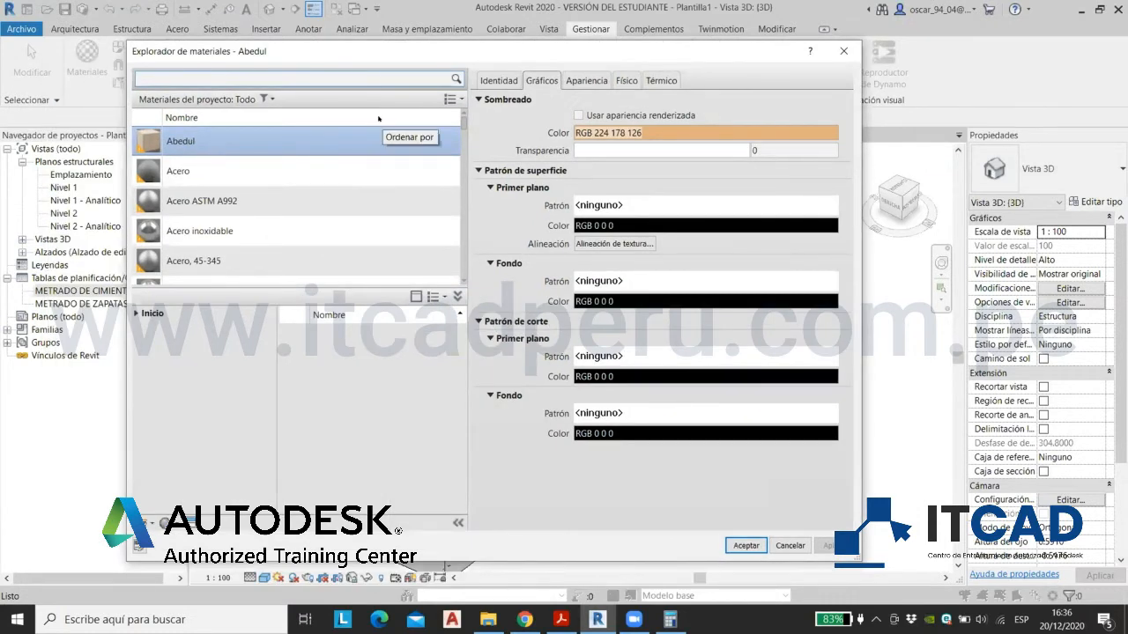
scroll(379, 119, down, 1)
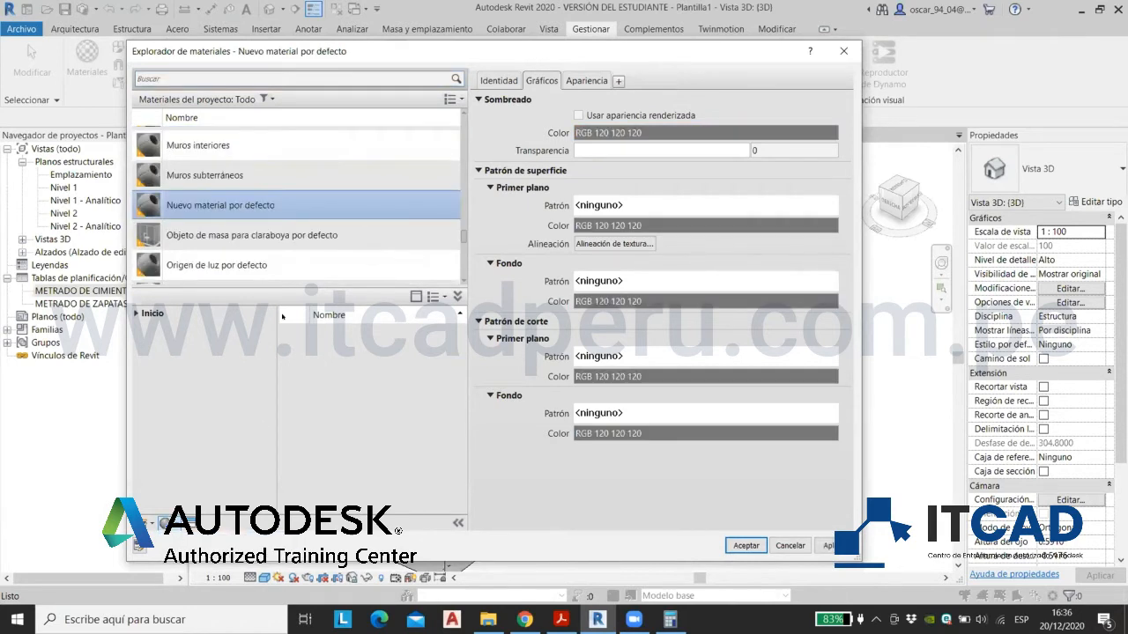
scroll(257, 196, down, 1)
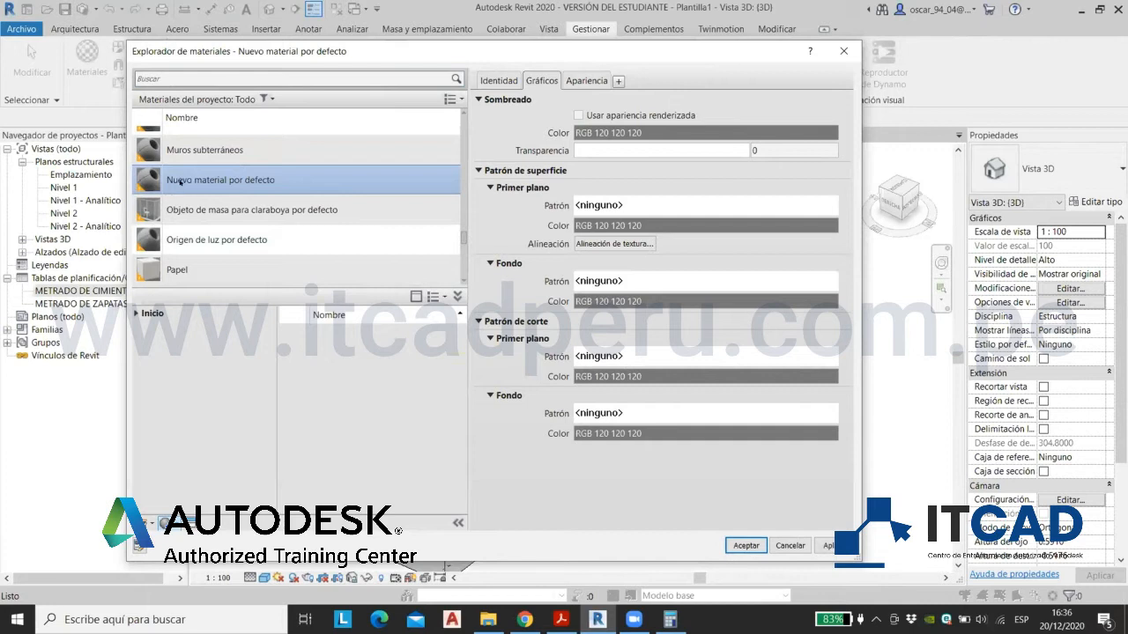
Step: Rename the new default material as ENCOFRADO ZAPATA
right_click(236, 182)
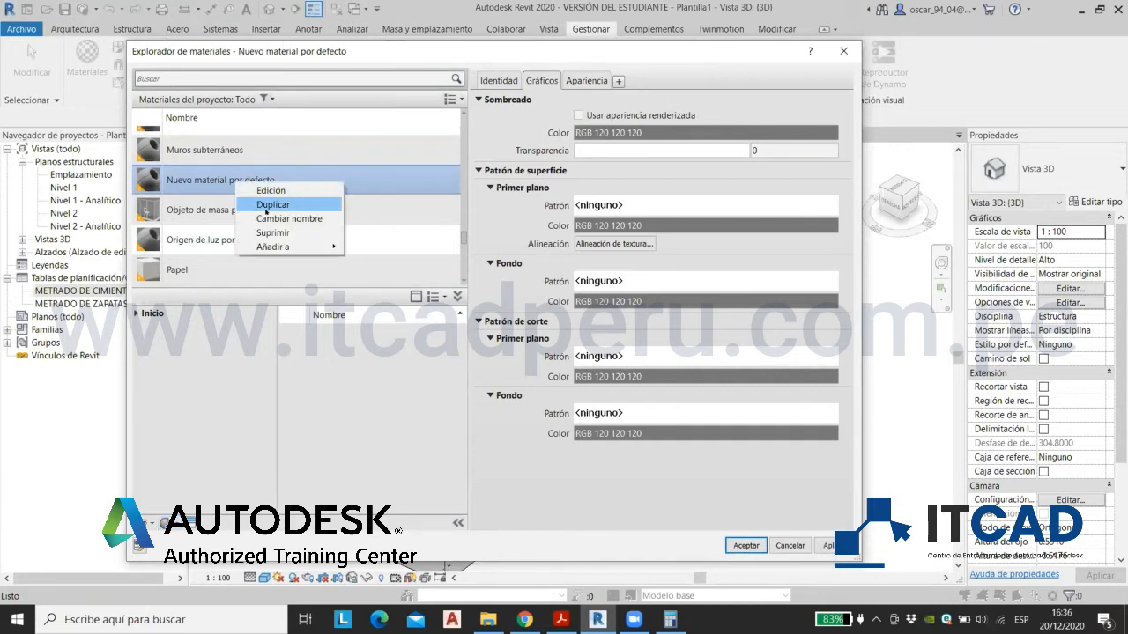
click(267, 215)
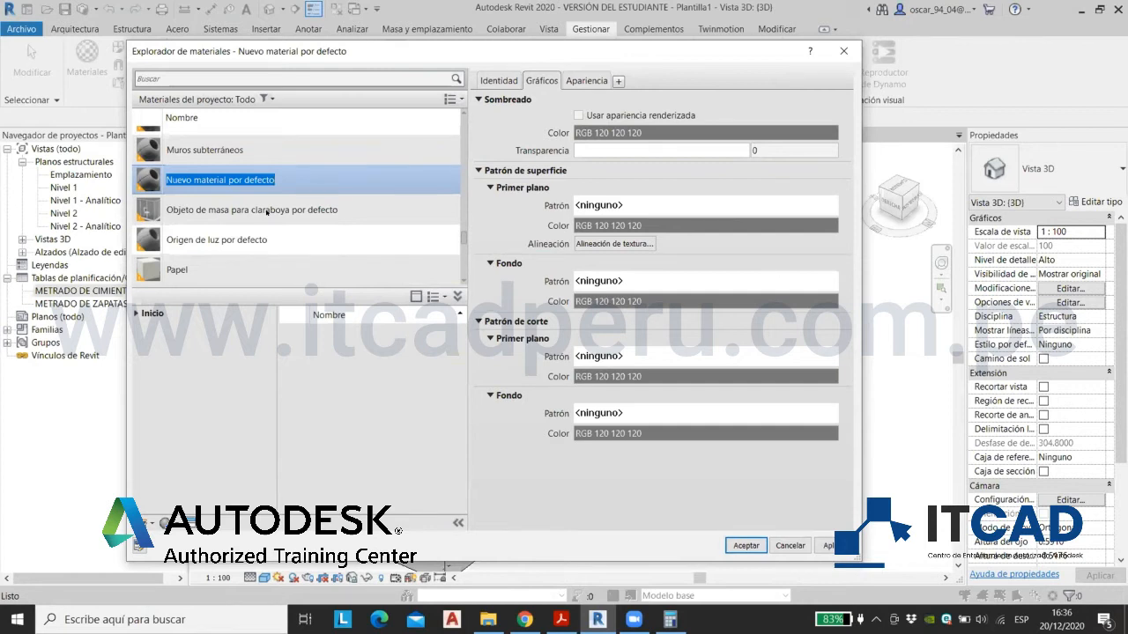
key(Caps_Lock)
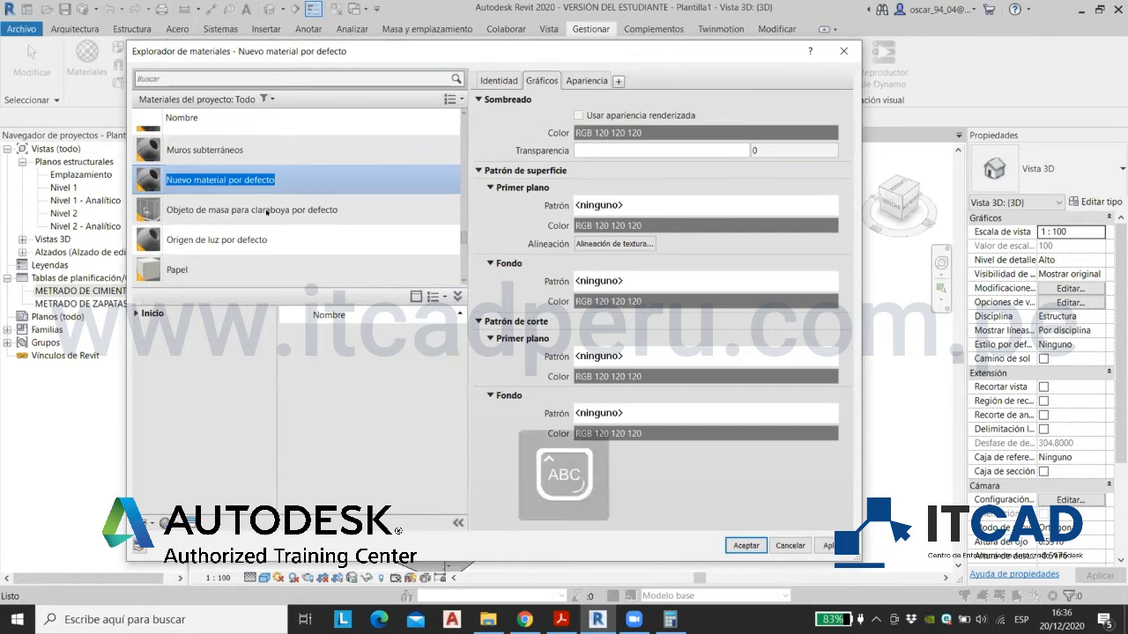
text(ENCOFRADO ZAPATA)
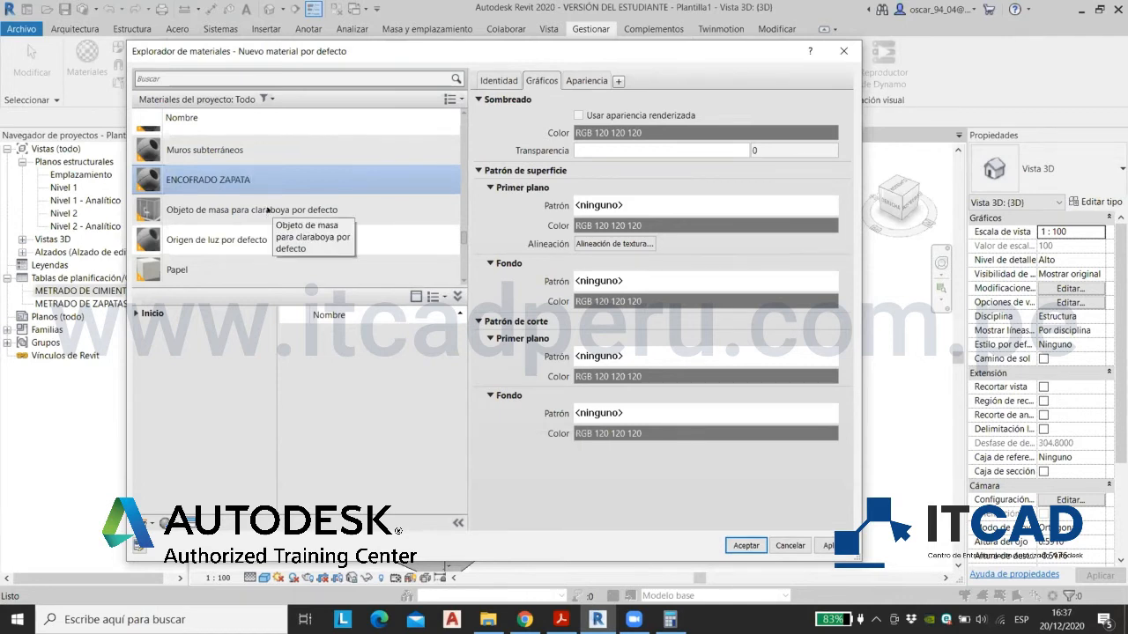
Step: Set the ENCOFRADO ZAPATA appearance colour to RGB 0 255 128 and use the rendered appearance for its shading
click(578, 116)
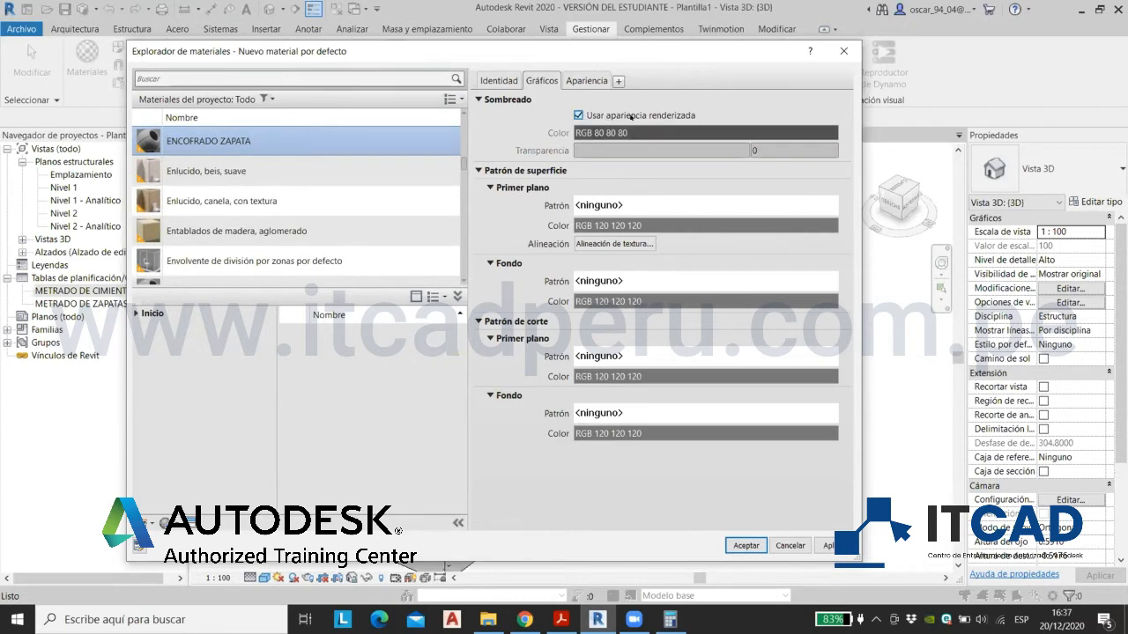
click(586, 81)
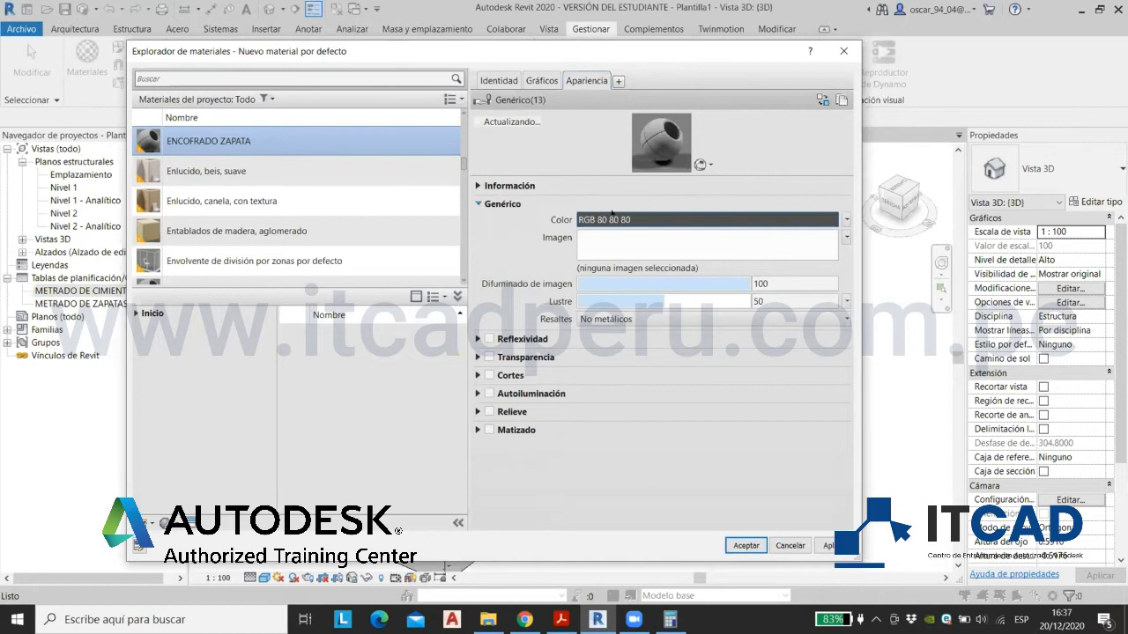
click(616, 220)
click(403, 203)
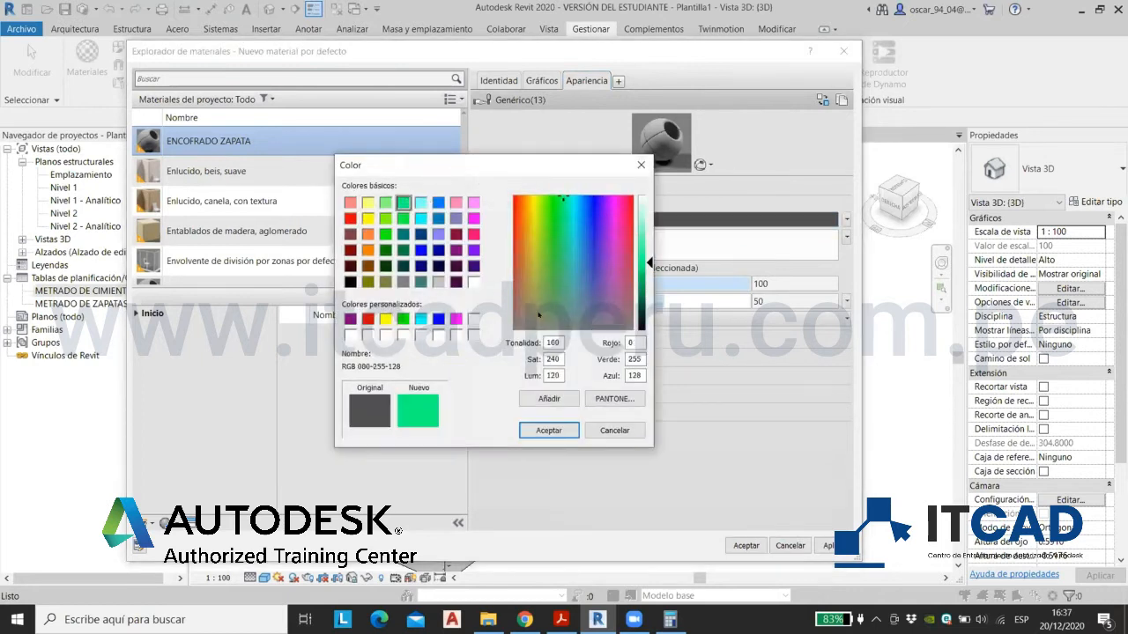
click(548, 430)
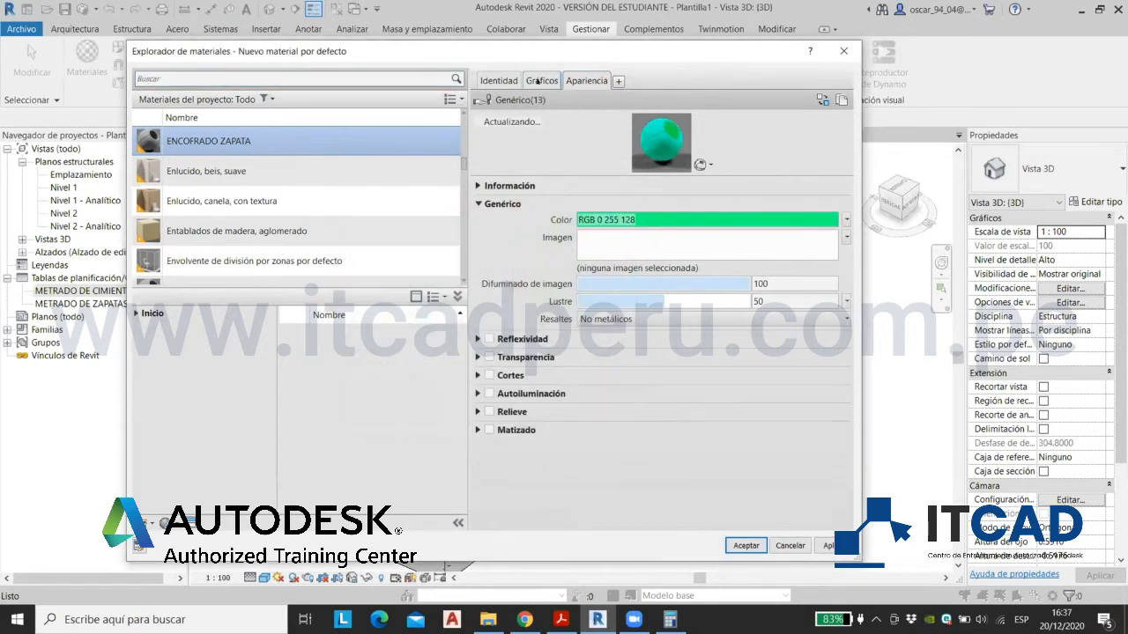
click(539, 81)
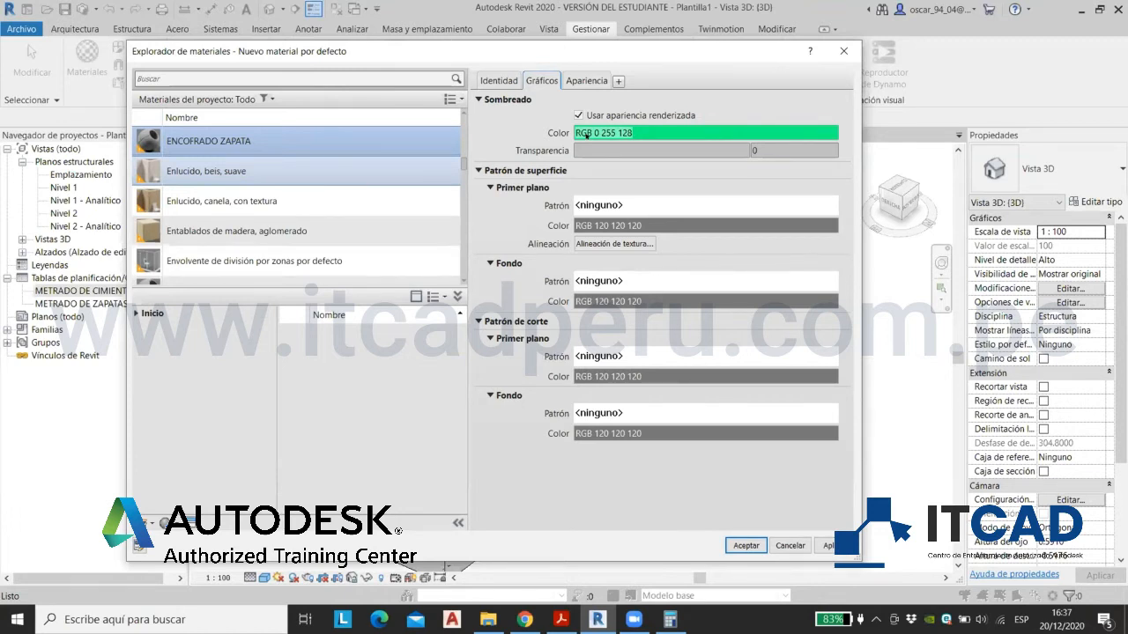
Step: Set the "Valor pintura" parameter of the ENCOFRADO ZAPATA material to 1
scroll(294, 265, down, 1)
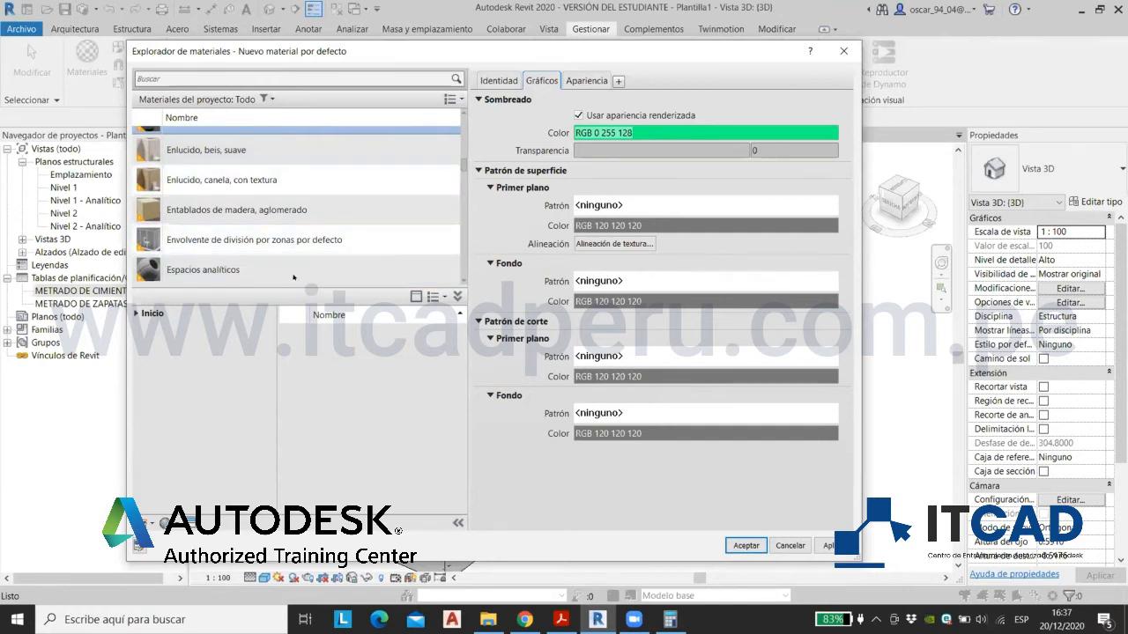
scroll(294, 277, up, 3)
scroll(293, 277, down, 1)
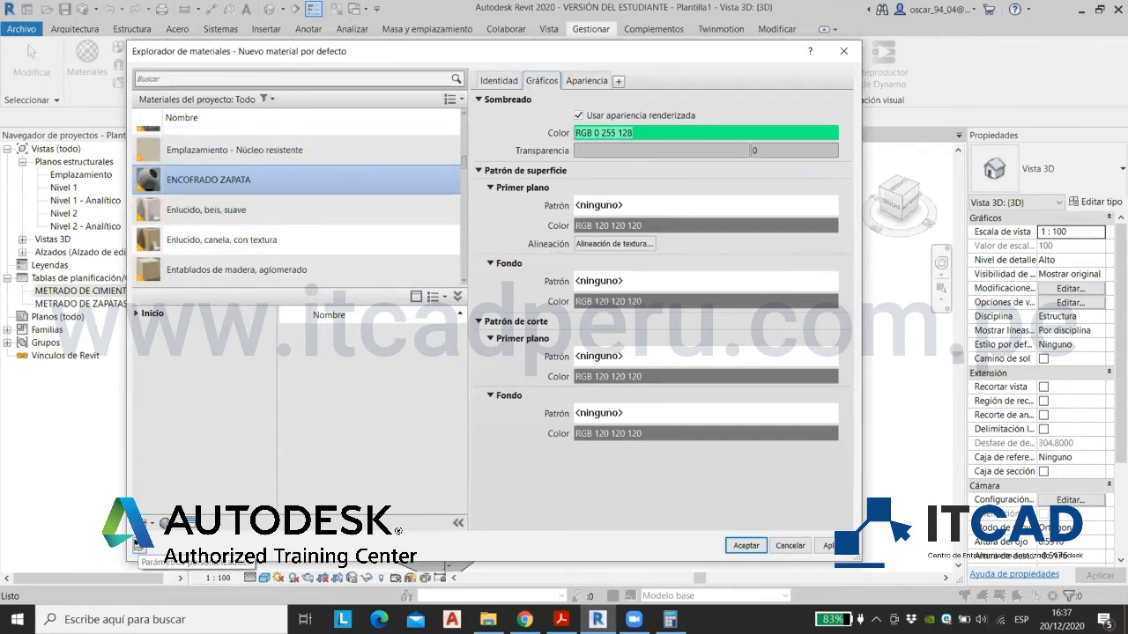
click(139, 547)
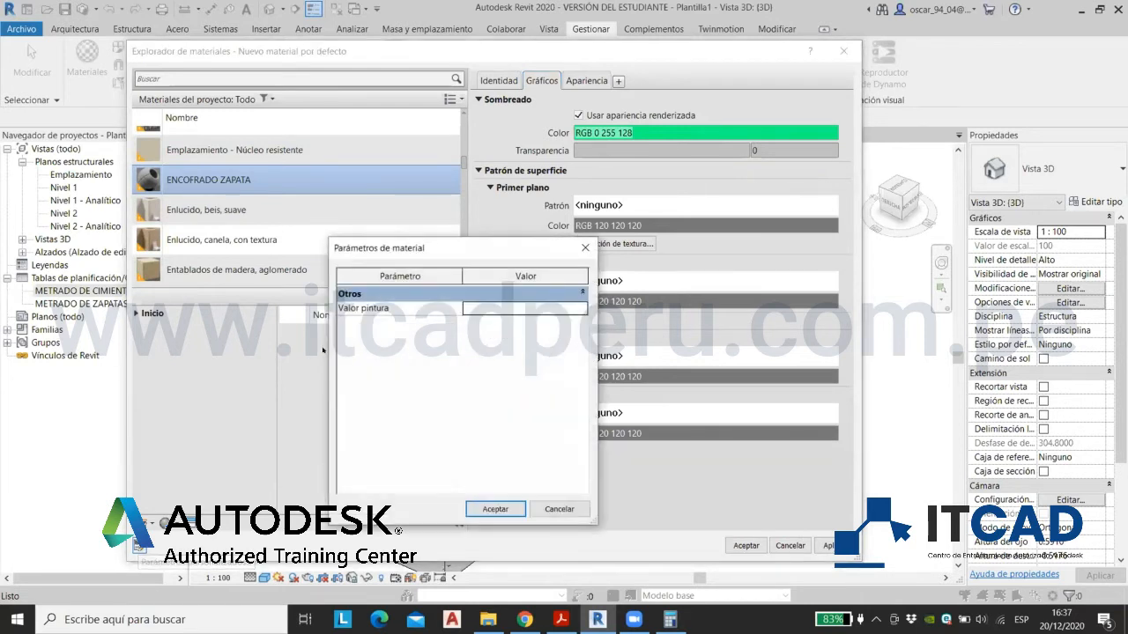
drag(425, 237, 424, 222)
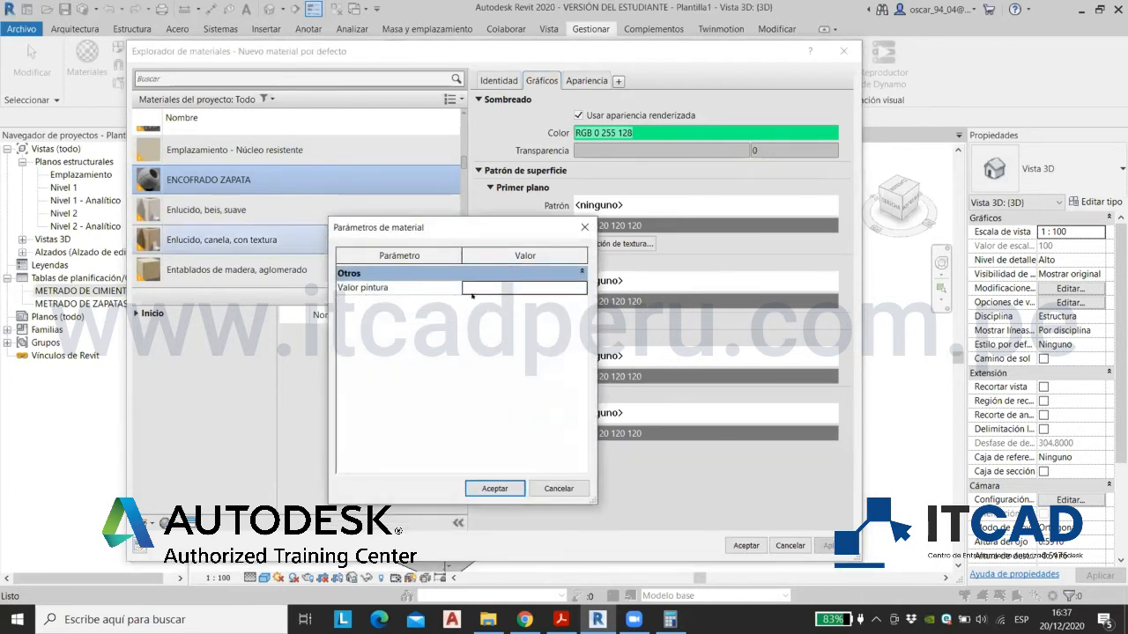
click(475, 287)
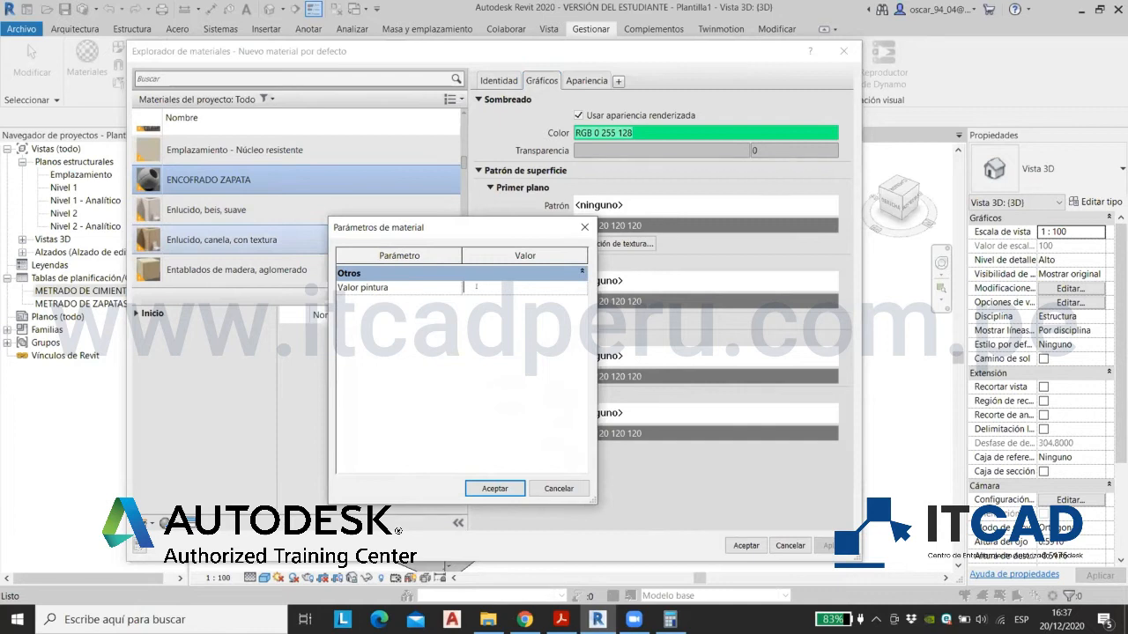
text(1)
click(480, 323)
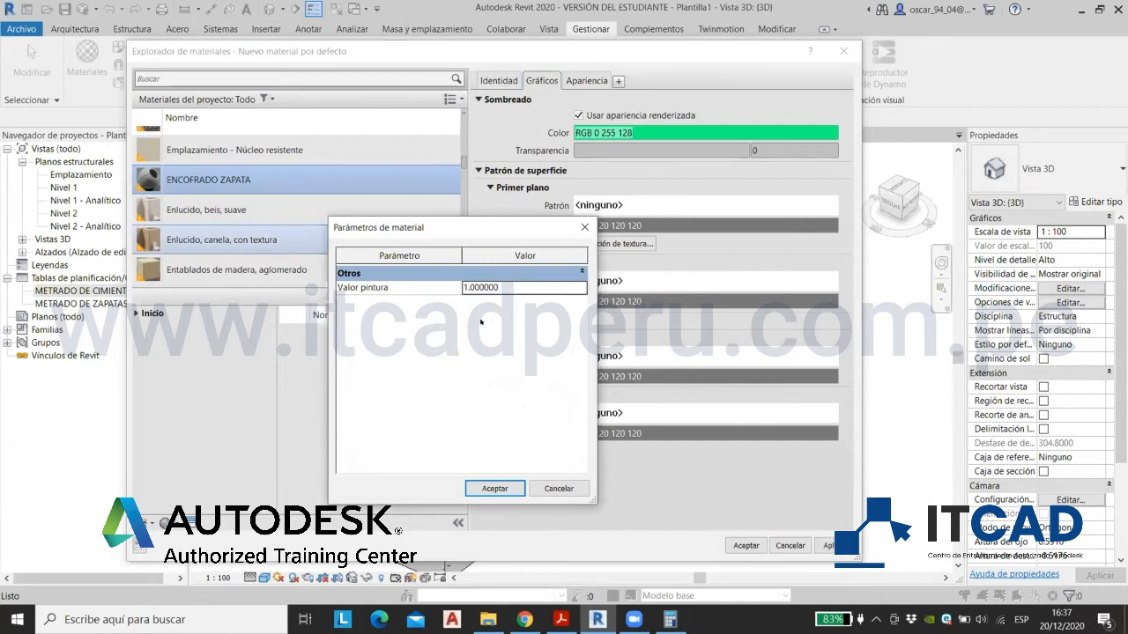
click(495, 489)
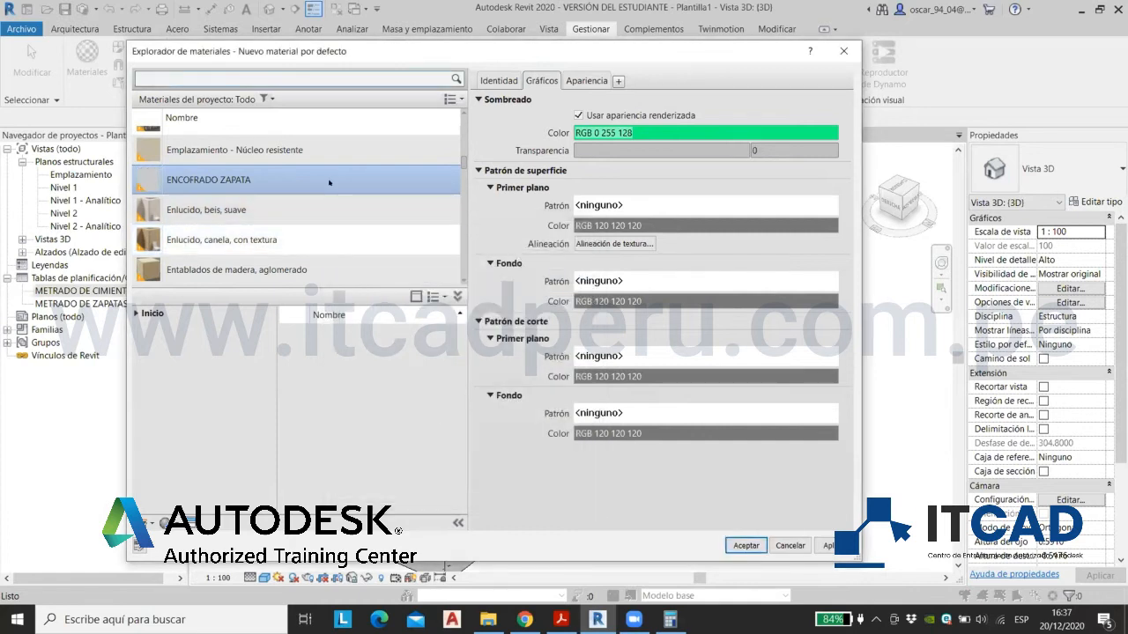
Step: Duplicate the ENCOFRADO ZAPATA material and name the copy ENCOFRADO ZAPATA NO
right_click(328, 182)
click(357, 205)
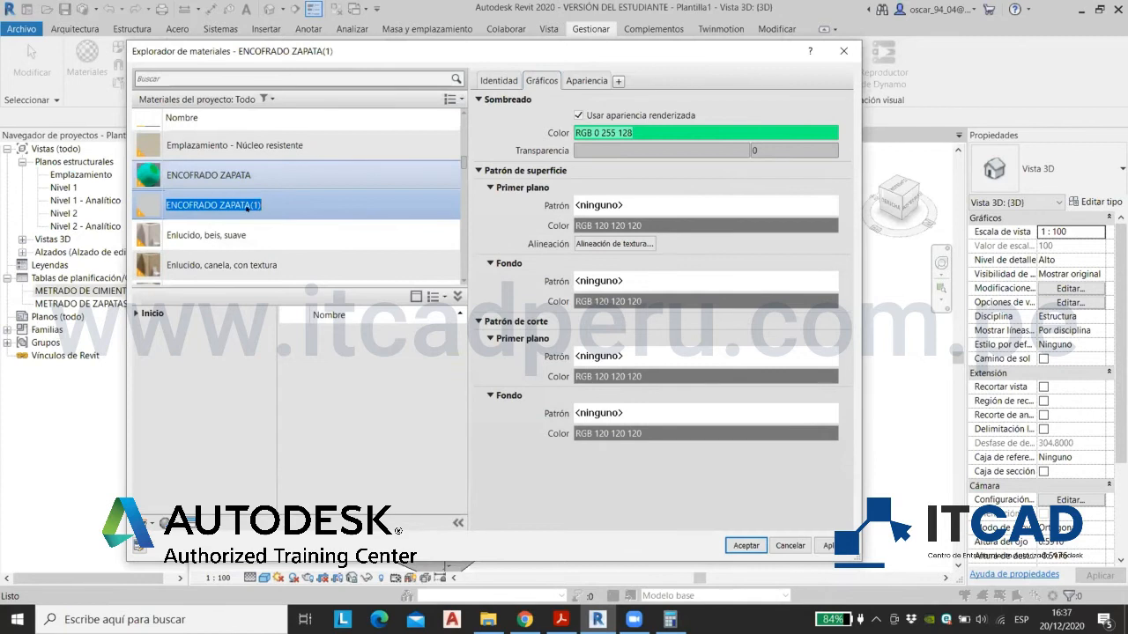
click(249, 204)
drag(249, 204, 274, 205)
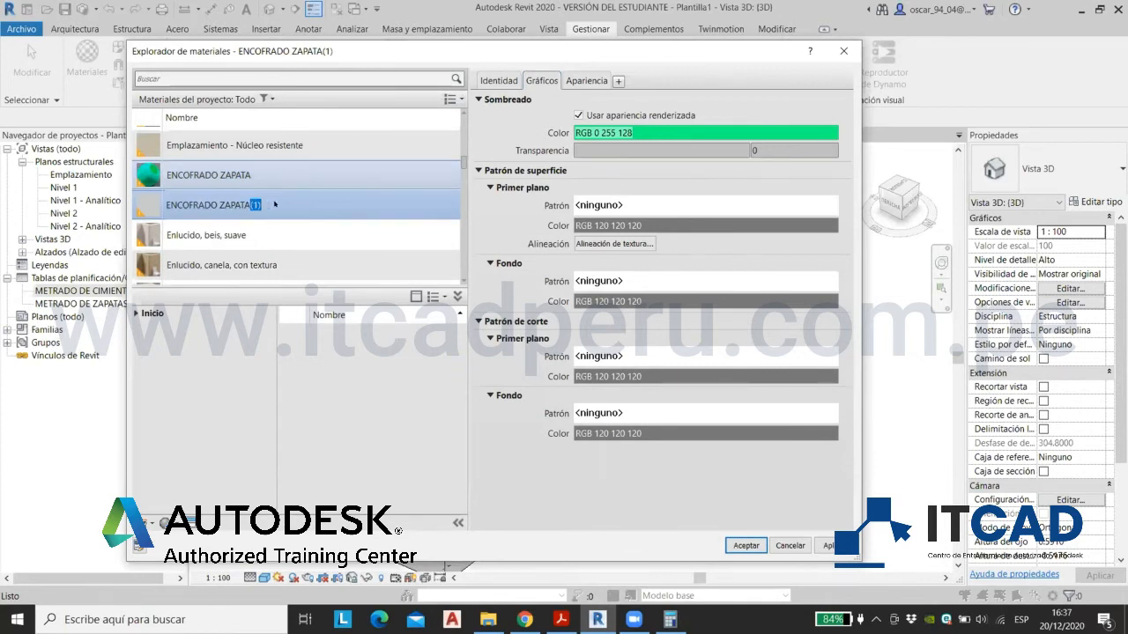
text(NO)
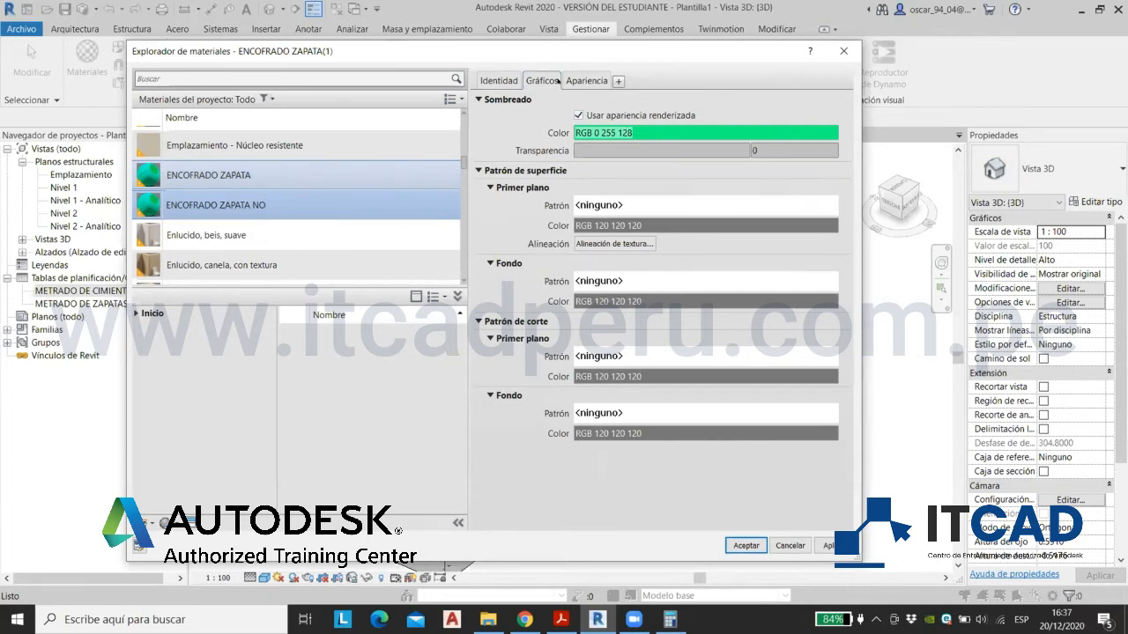
Step: Duplicate the appearance asset of ENCOFRADO ZAPATA NO and set its colour to dark green RGB 0 57 29
click(592, 81)
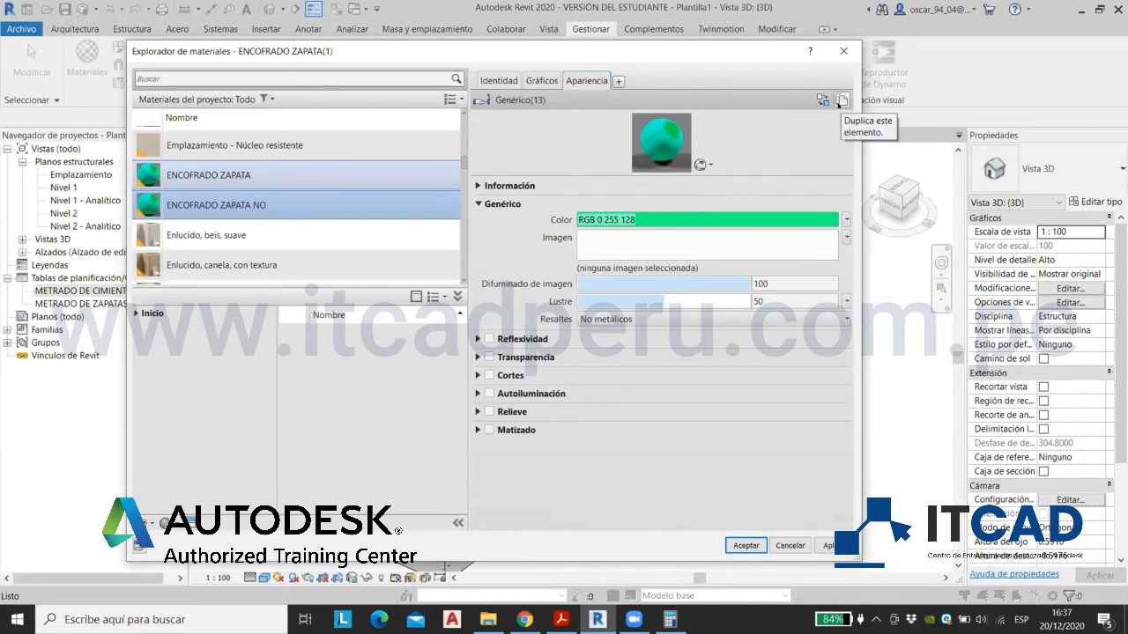
click(841, 100)
click(614, 228)
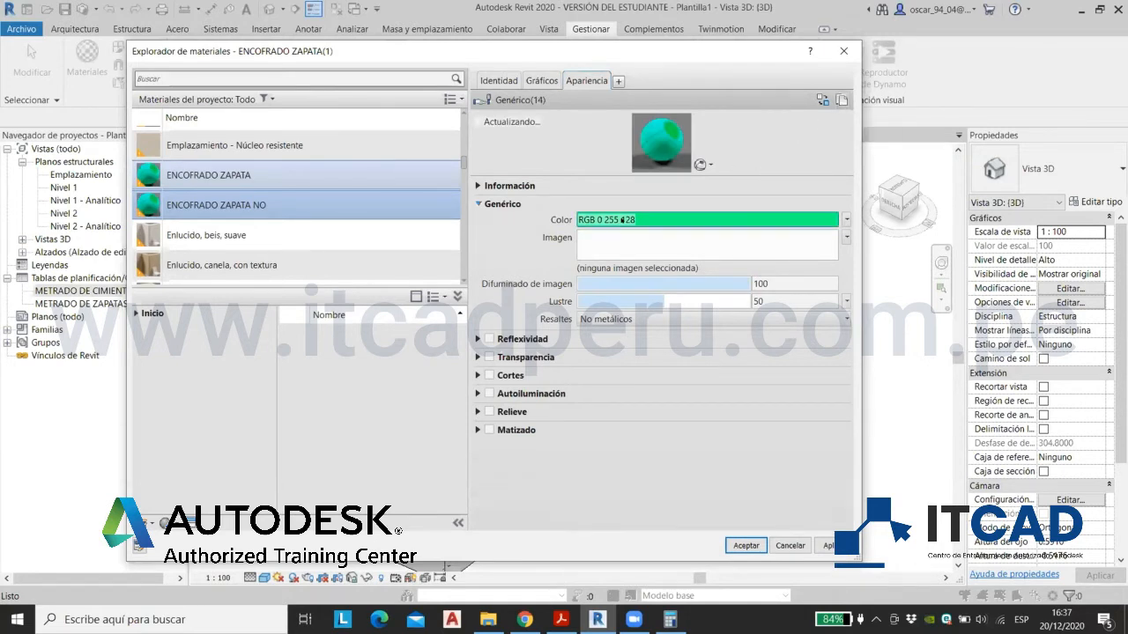
drag(651, 275, 651, 317)
click(548, 429)
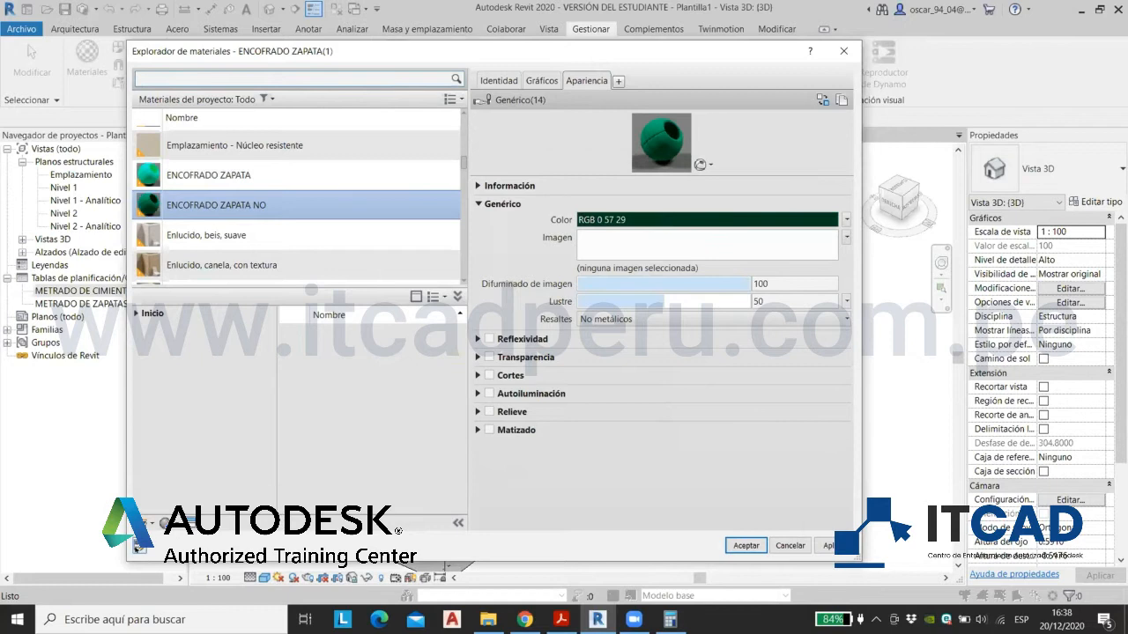
Step: Set "Valor pintura" to -1 for ENCOFRADO ZAPATA NO and accept the project materials
click(138, 547)
click(484, 288)
text(1)
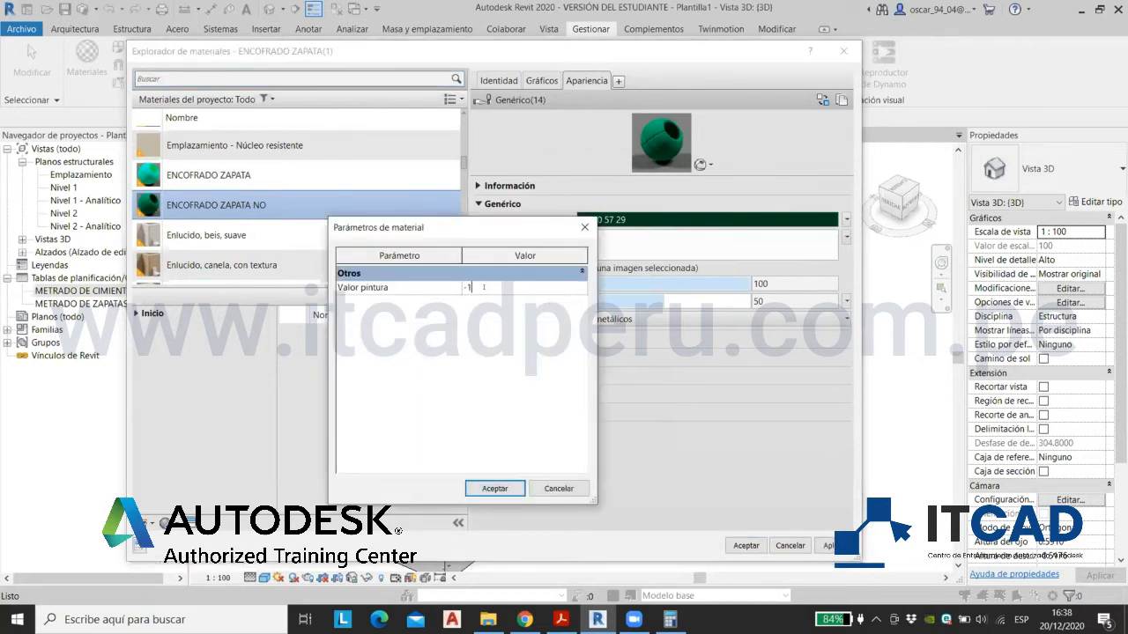
click(484, 489)
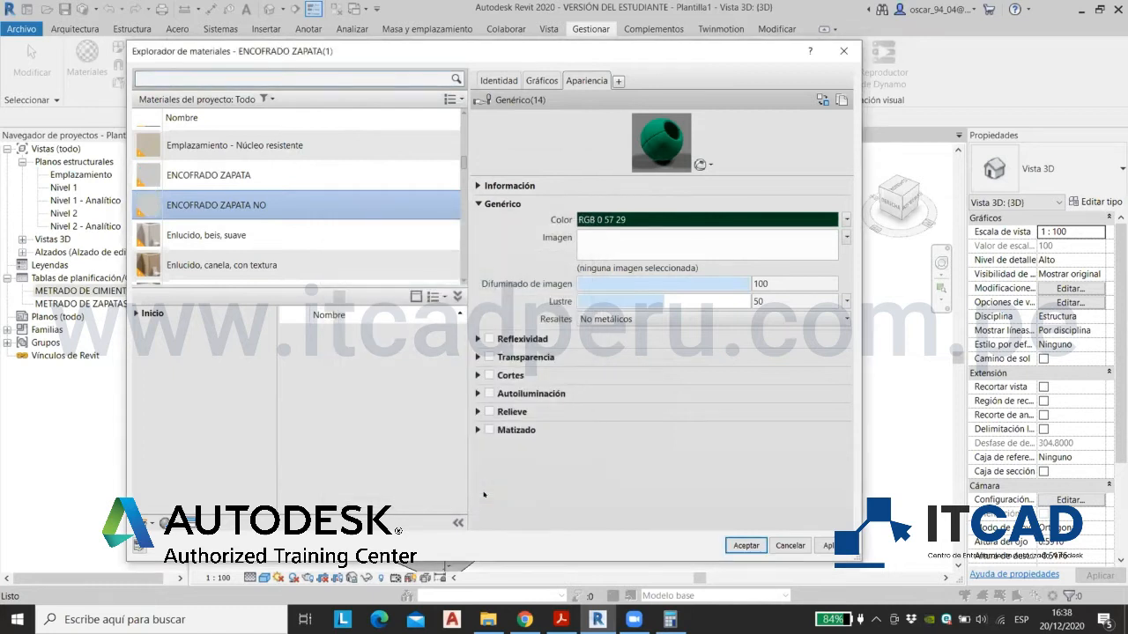
click(745, 546)
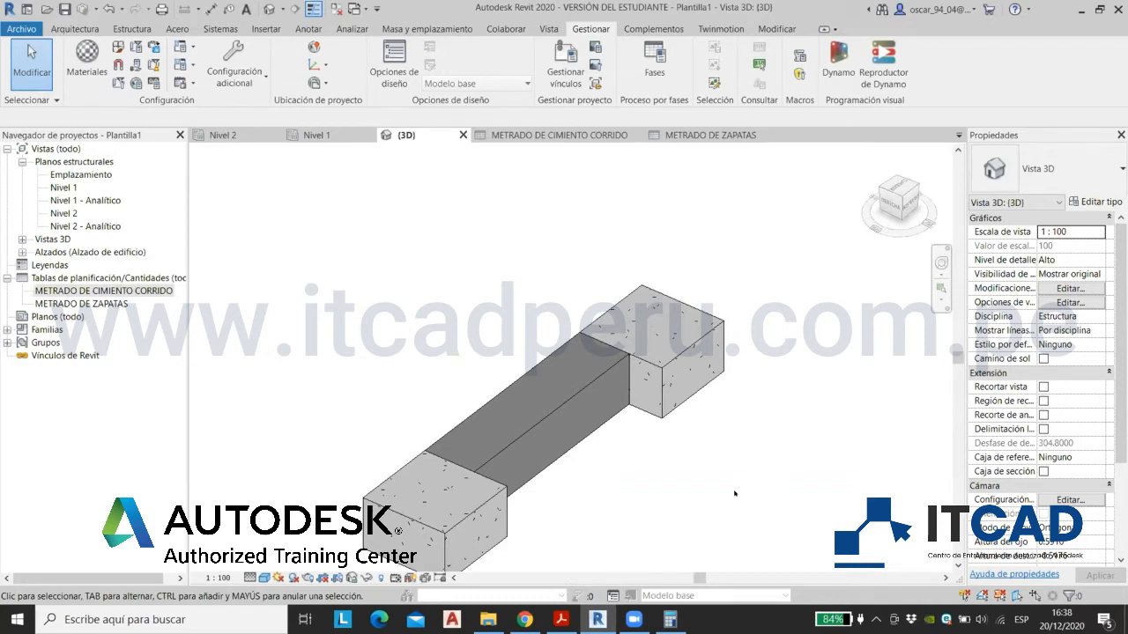
Step: Paint the exposed side faces of one end footing with the ENCOFRADO ZAPATA material
click(780, 29)
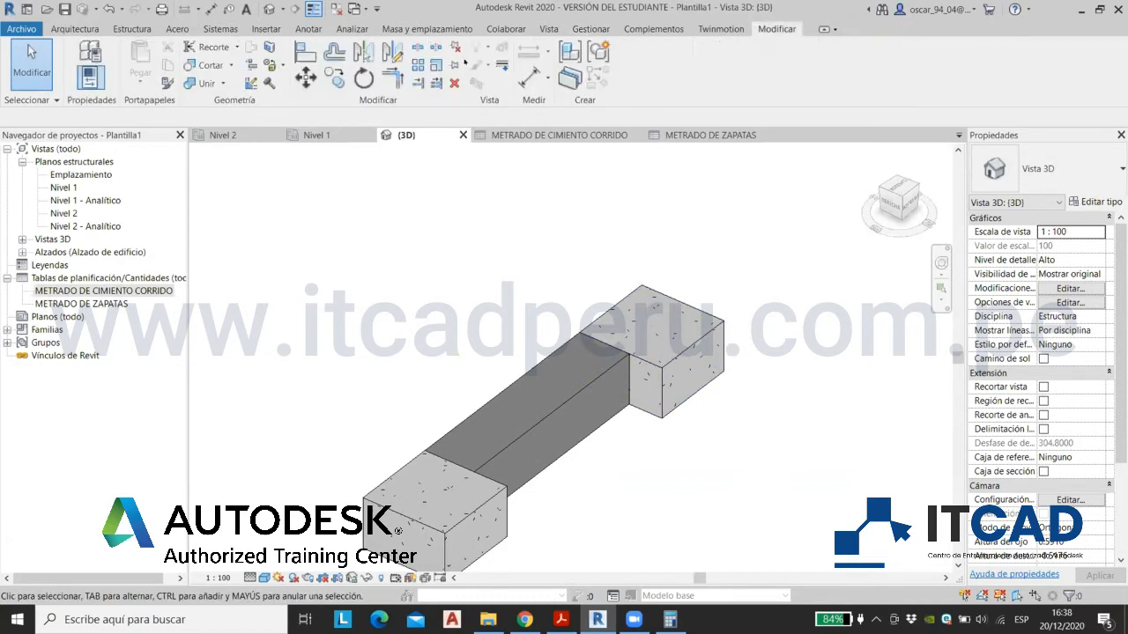
click(281, 66)
click(295, 88)
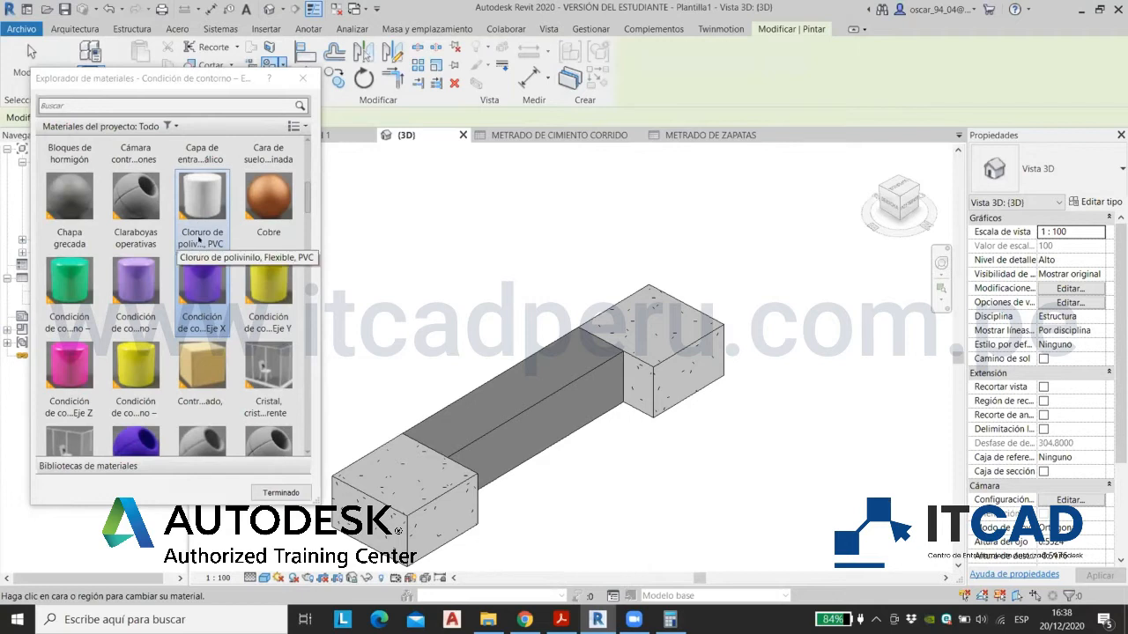
scroll(202, 233, down, 5)
scroll(144, 274, up, 3)
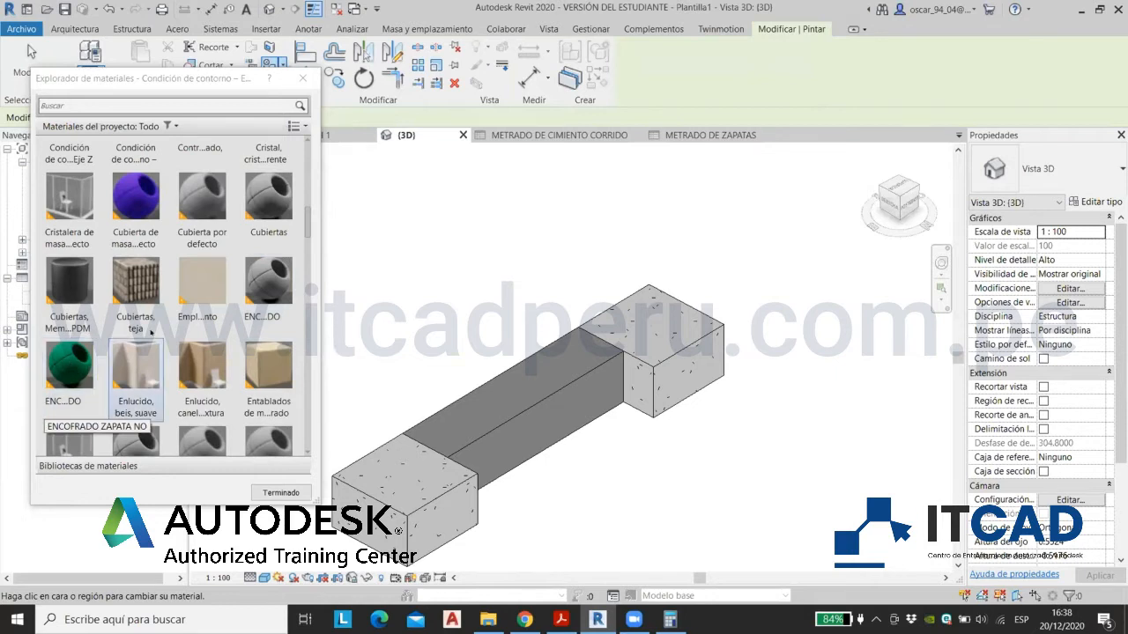
click(264, 279)
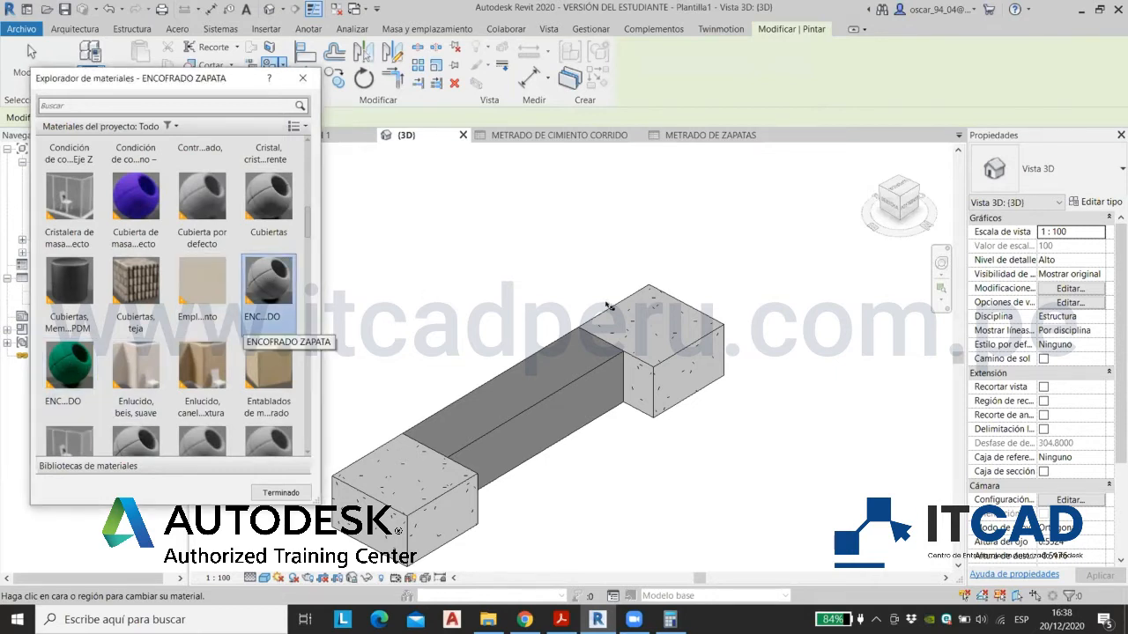
scroll(680, 363, up, 2)
click(680, 363)
shift+middle_drag(680, 363, 506, 351)
scroll(604, 334, up, 2)
click(606, 334)
scroll(765, 372, down, 1)
scroll(640, 324, up, 1)
scroll(643, 326, down, 2)
shift+middle_drag(646, 328, 764, 389)
key(Escape)
scroll(687, 318, up, 3)
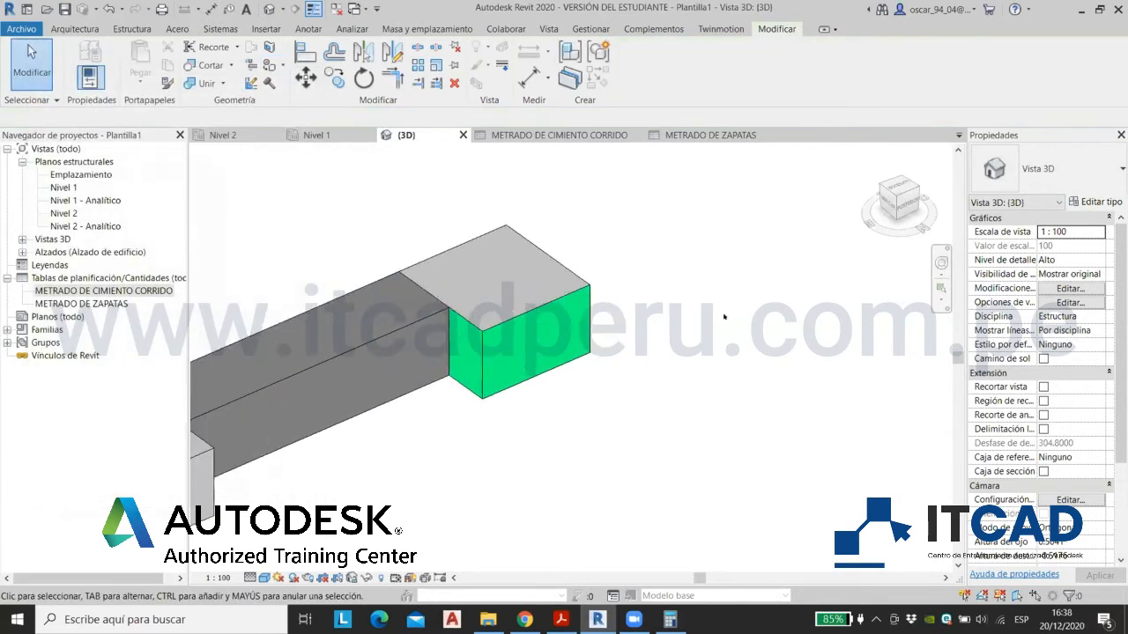
Step: Temporarily hide the painted footing element to expose the adjoining end face of the continuous footing
click(531, 304)
shift+middle_drag(531, 304, 370, 584)
click(368, 580)
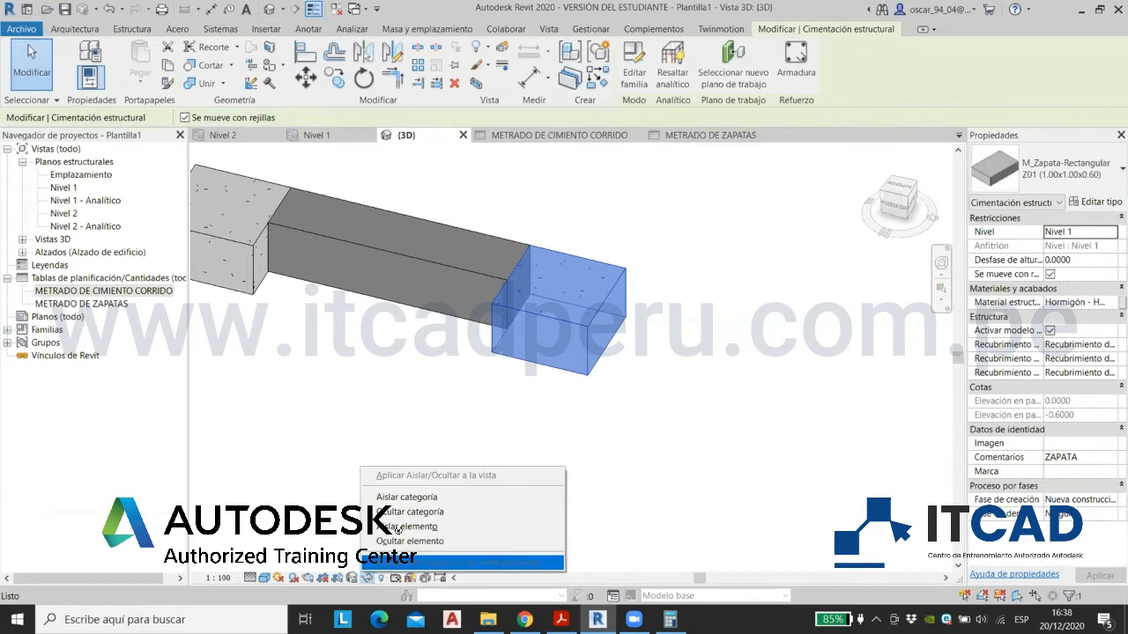
click(423, 537)
shift+middle_drag(602, 455, 559, 453)
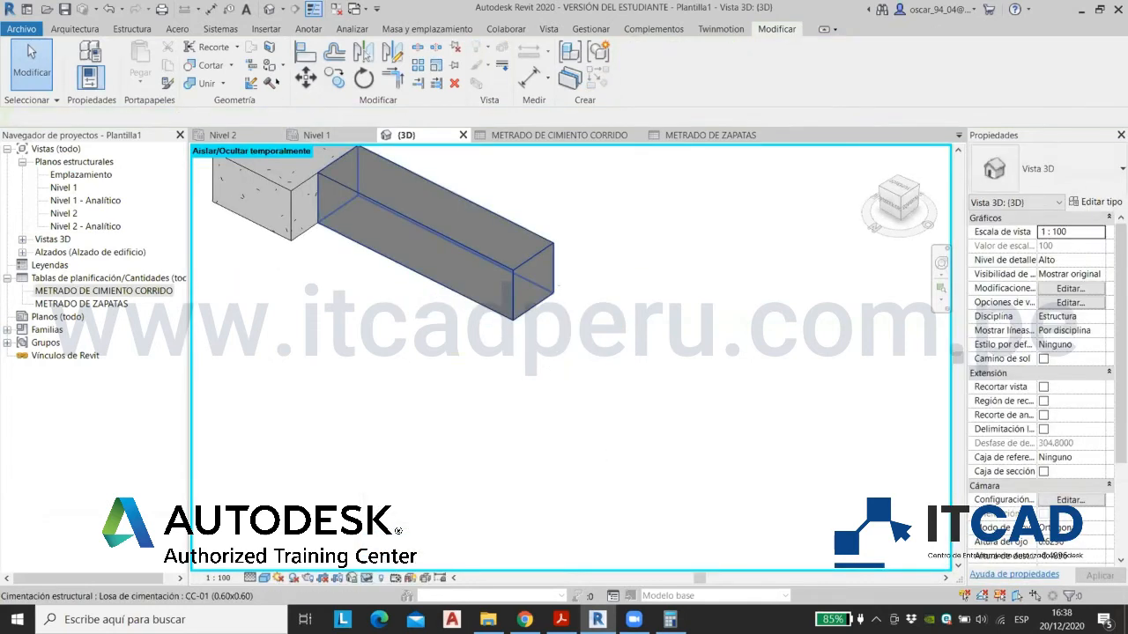
Step: Paint the exposed end face of the continuous footing with the ENCOFRADO ZAPATA NO material
click(270, 65)
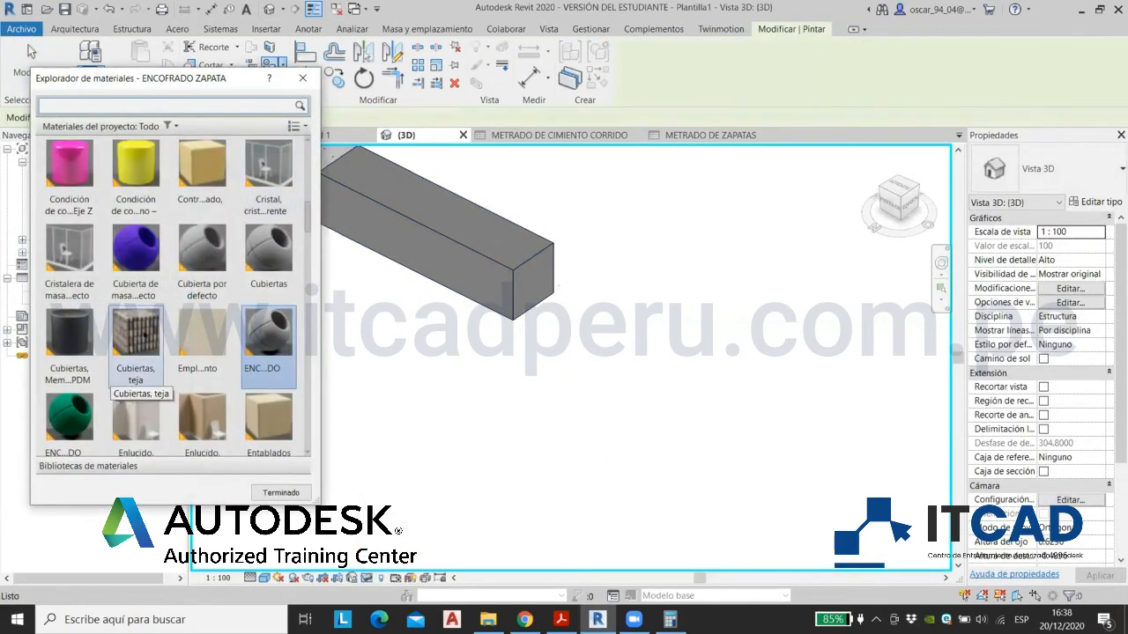
scroll(132, 308, down, 3)
click(63, 189)
scroll(612, 298, up, 2)
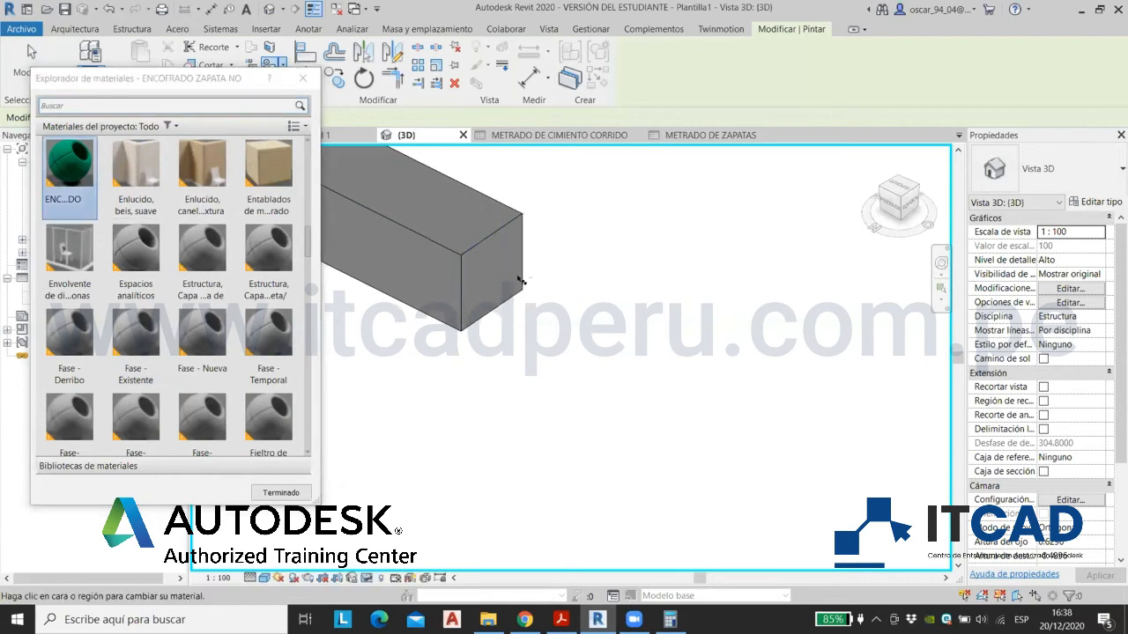
click(483, 275)
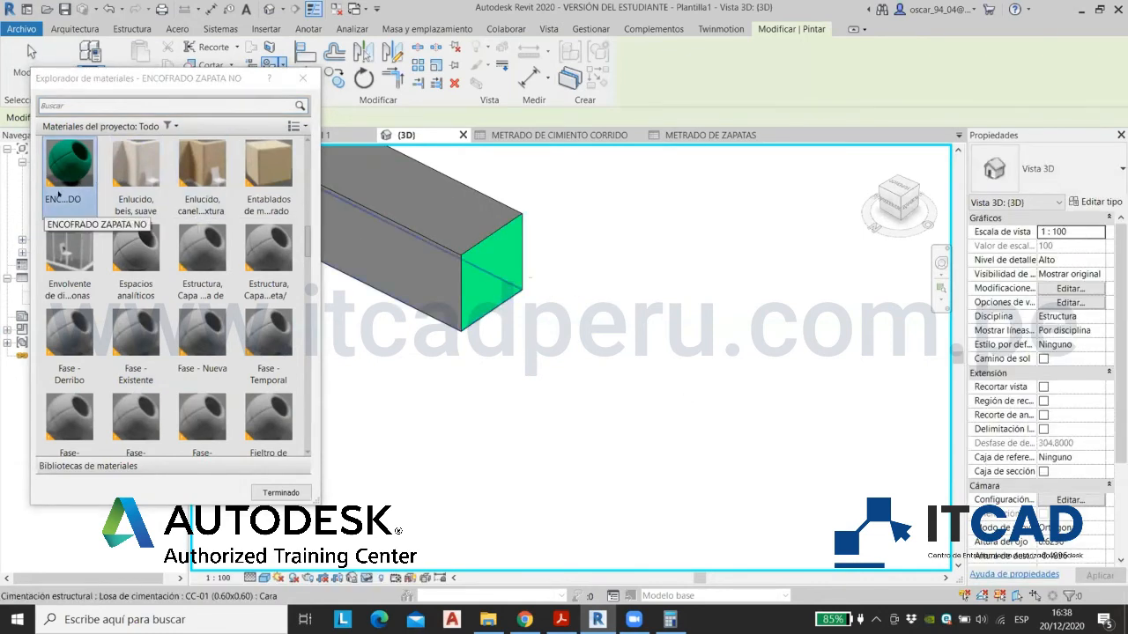
click(280, 493)
Step: Switch the 3D view to the realistic visual style and view the painted end face
click(264, 578)
click(291, 548)
shift+middle_drag(370, 390, 493, 507)
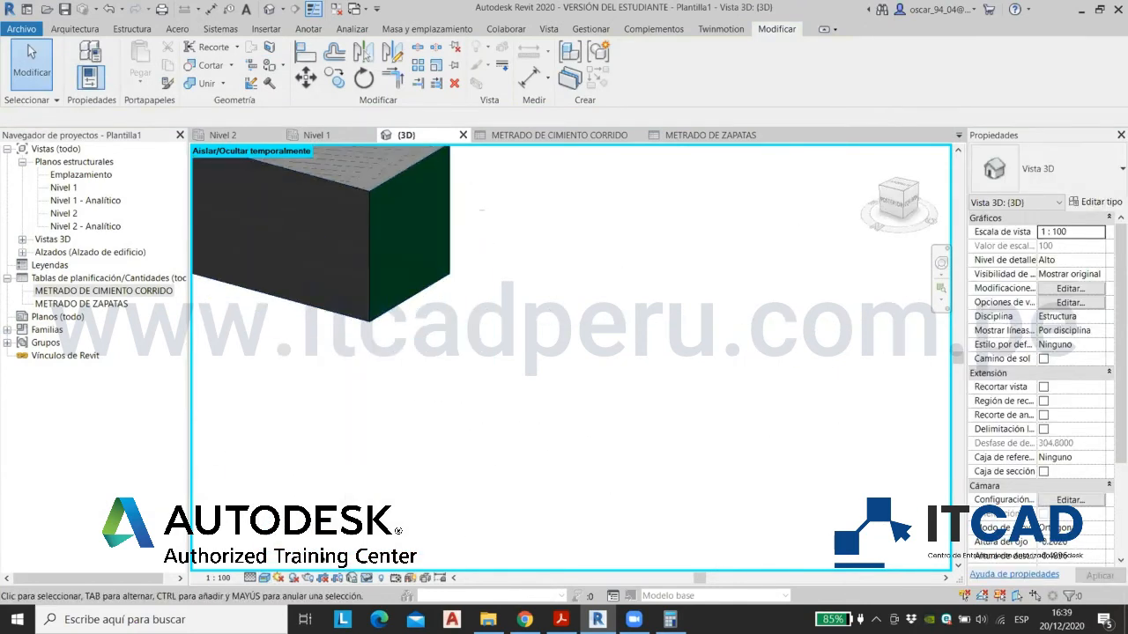
Step: Reset the temporary hide so that the footing is shown again in the 3D view
click(362, 579)
click(380, 513)
shift+middle_drag(377, 353, 575, 406)
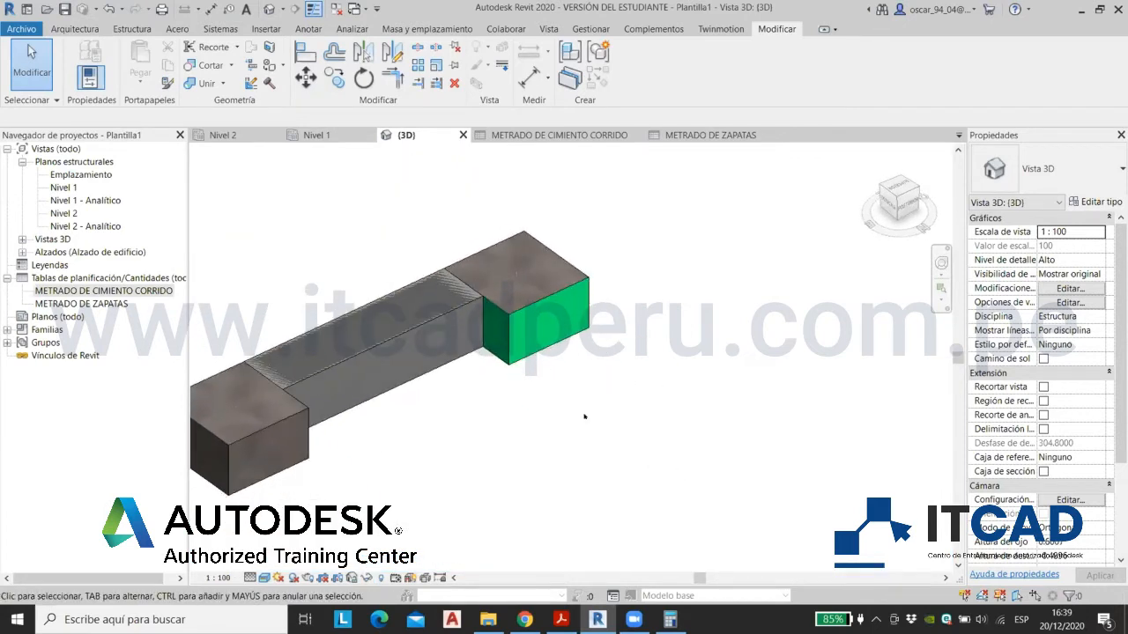
Step: Turn off the analytical model categories in the visibility settings of the 3D view
key(v)
key(v)
click(448, 131)
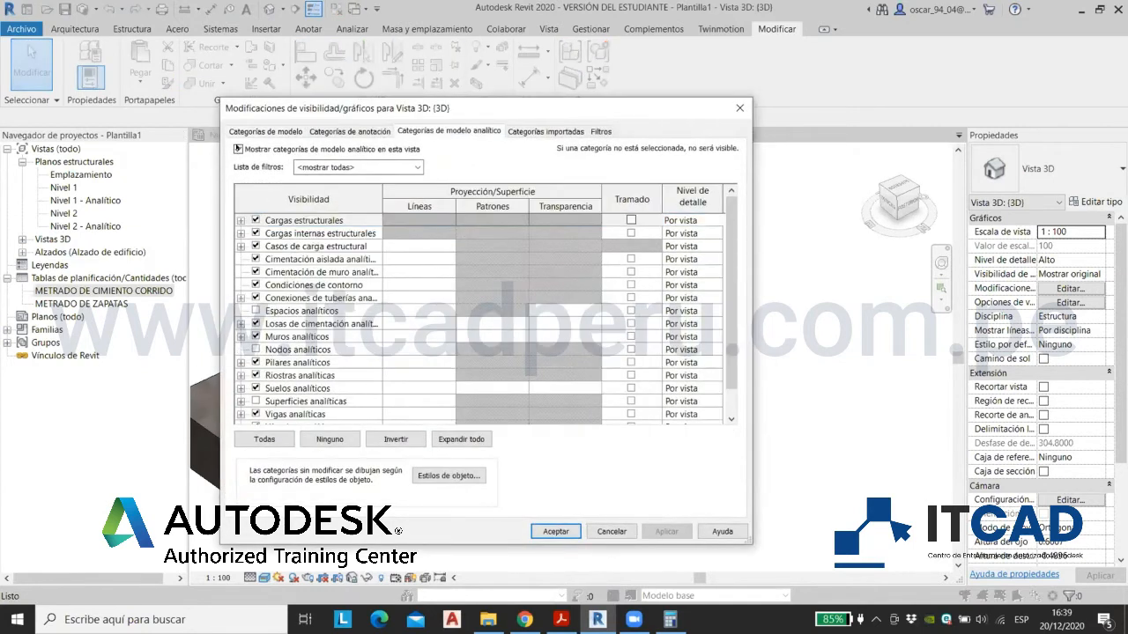
click(555, 531)
Step: Set the visual style of the 3D view to consistent colours
mouse_move(468, 456)
shift+middle_down()
mouse_move(451, 460)
mouse_move(458, 441)
mouse_move(492, 446)
shift+middle_up()
click(264, 578)
click(304, 533)
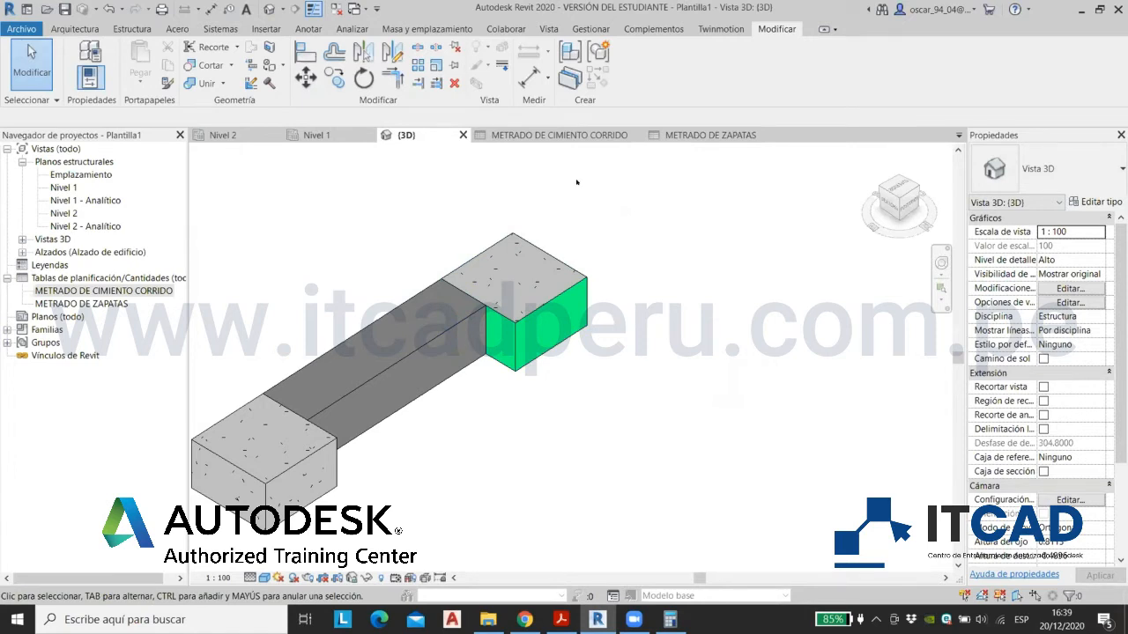
Step: Create a material takeoff for the Cimentación estructural category named "2. METRADO DE ZAPATA CONECTADA"
click(548, 28)
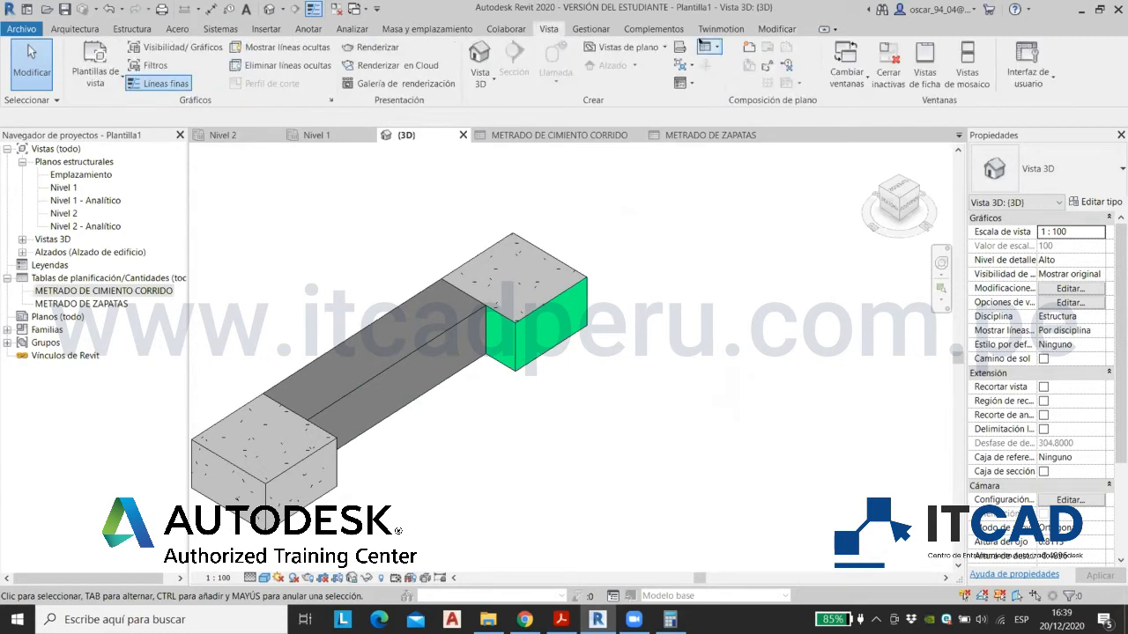
click(709, 46)
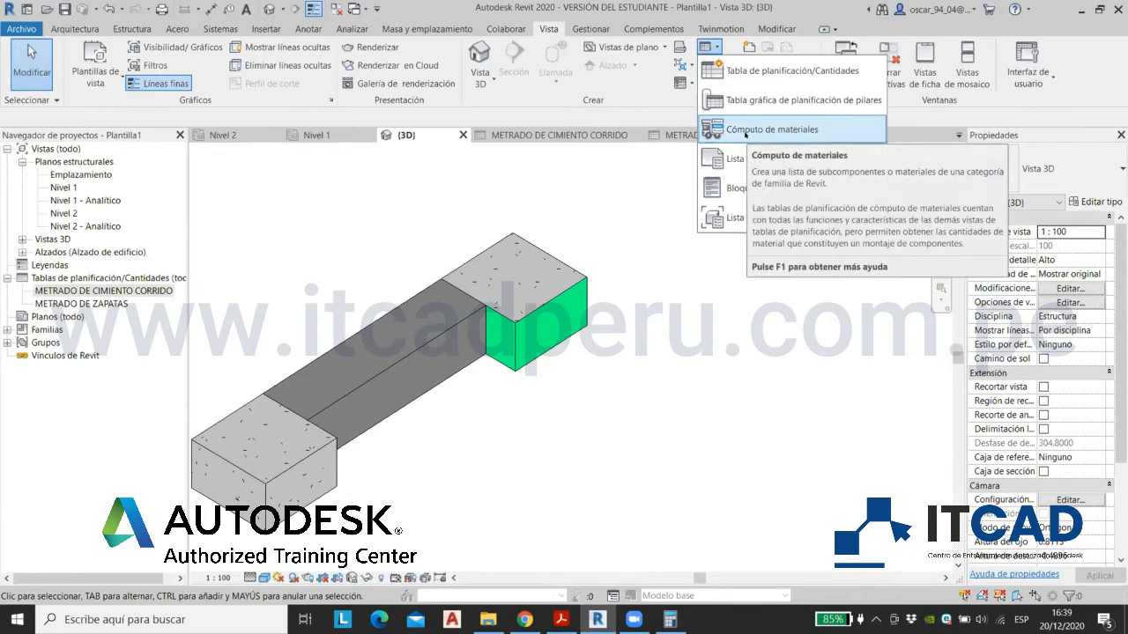
click(745, 132)
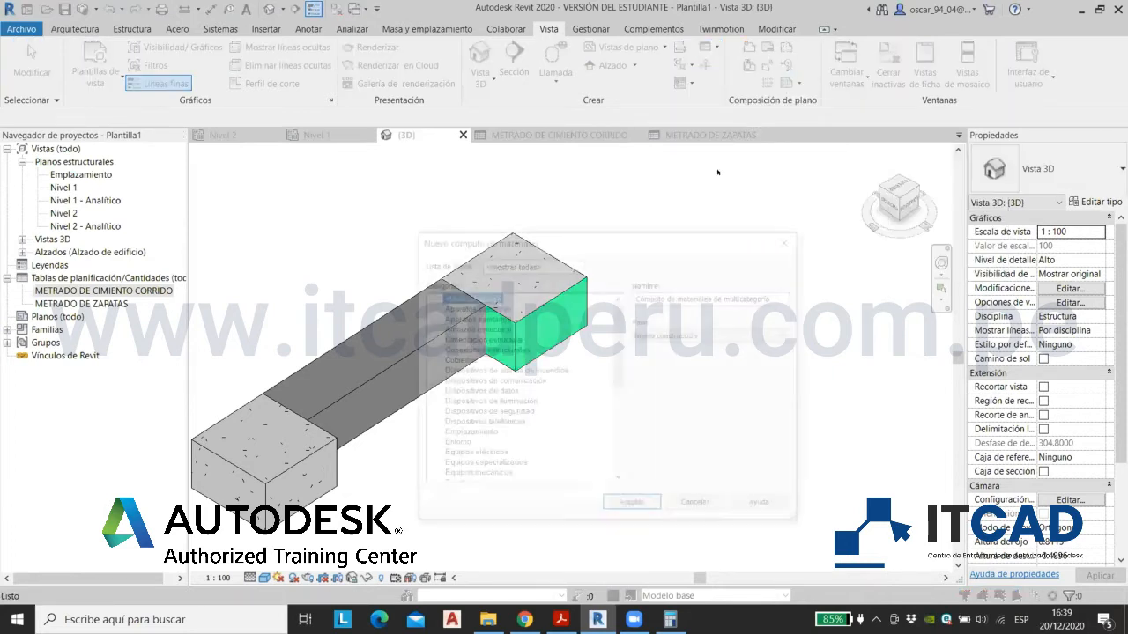
drag(605, 238, 486, 171)
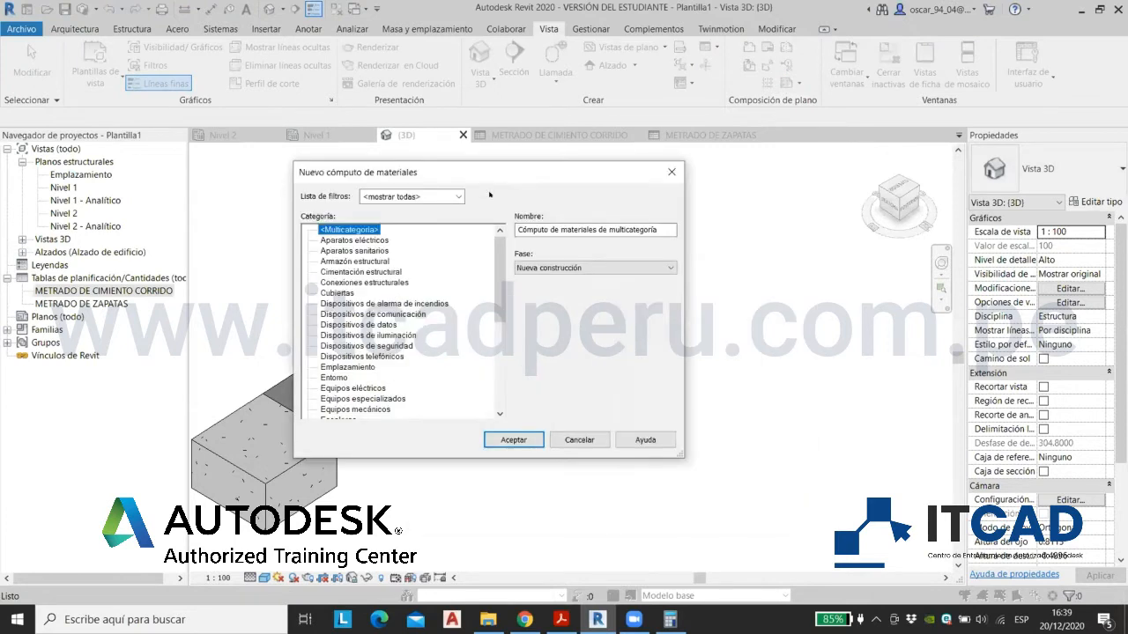
mouse_move(499, 257)
mouse_down()
mouse_move(500, 290)
mouse_move(497, 261)
mouse_up()
click(398, 262)
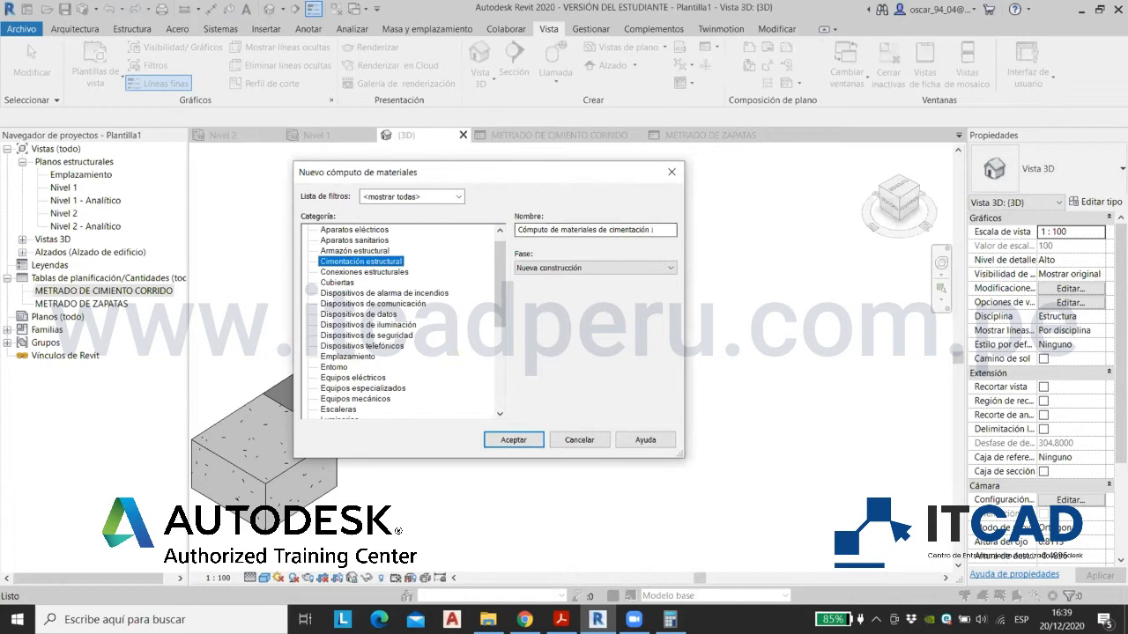
key(Tab)
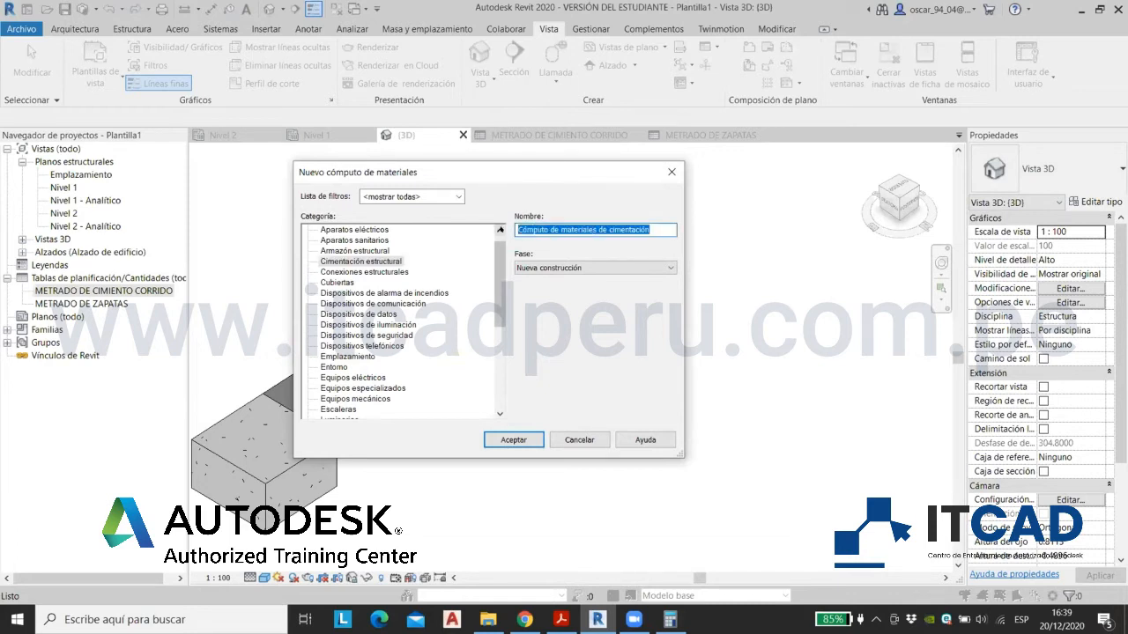
text(2. MET)
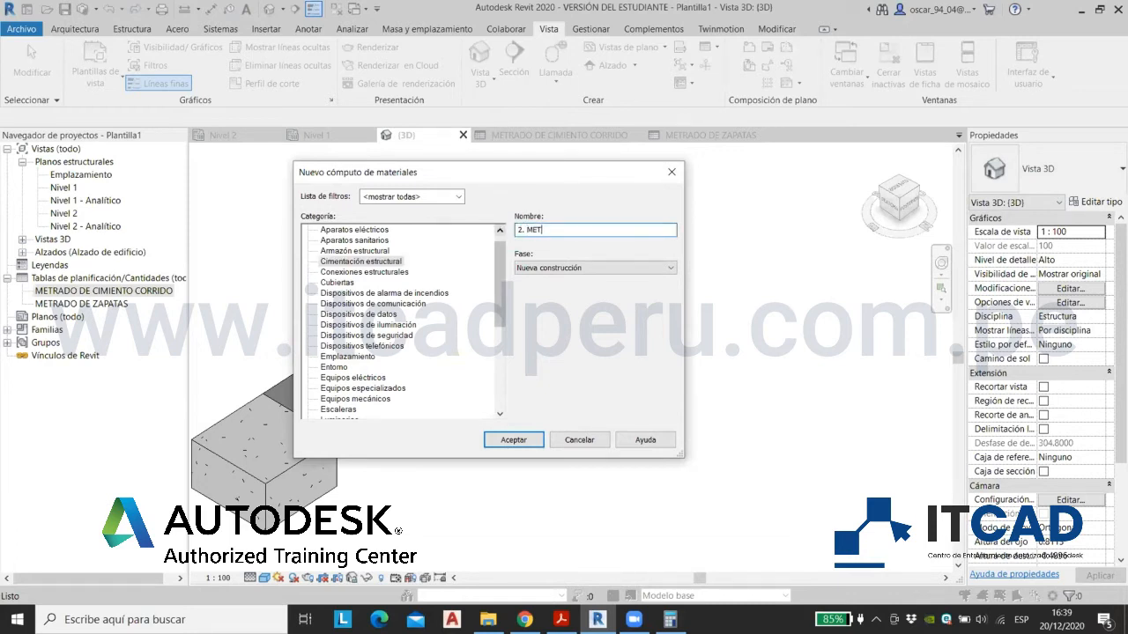
text(RADO DE ZAPATA CONECTADA)
key(Return)
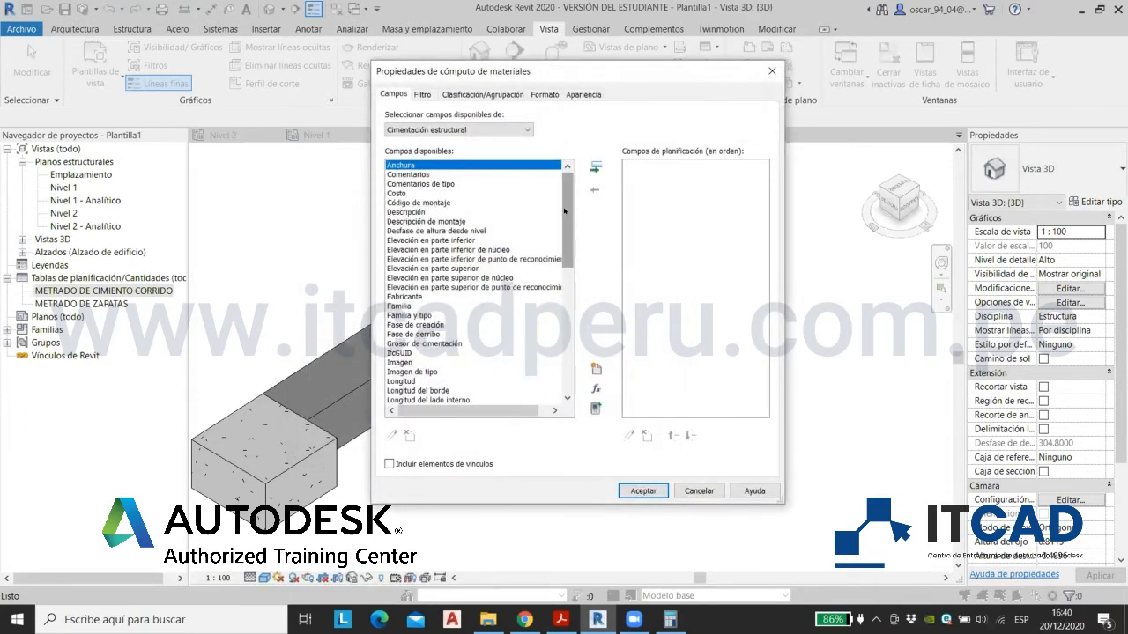
Step: Add the fields Familia y tipo and Material: Nombre to the material takeoff
scroll(564, 210, down, 10)
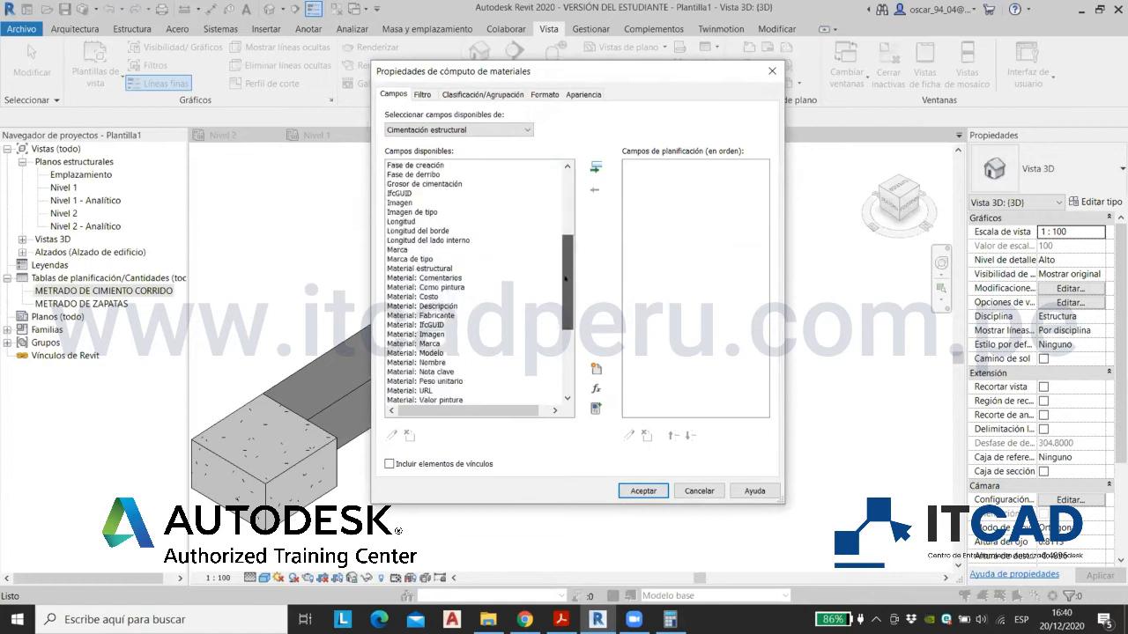
scroll(565, 203, up, 10)
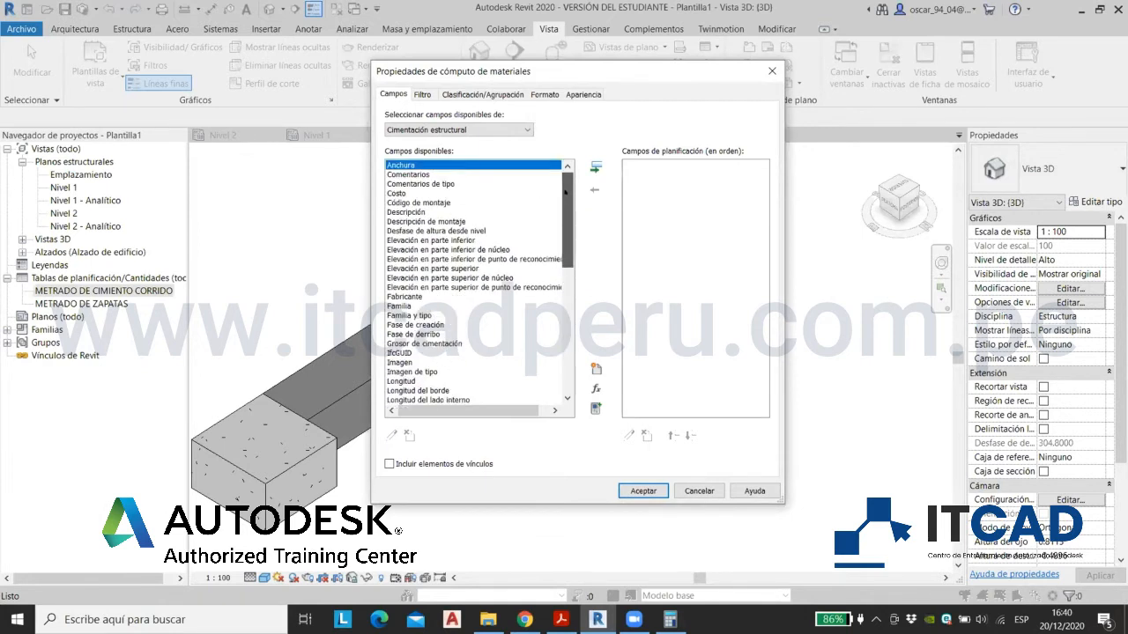
scroll(565, 231, down, 10)
scroll(565, 231, up, 3)
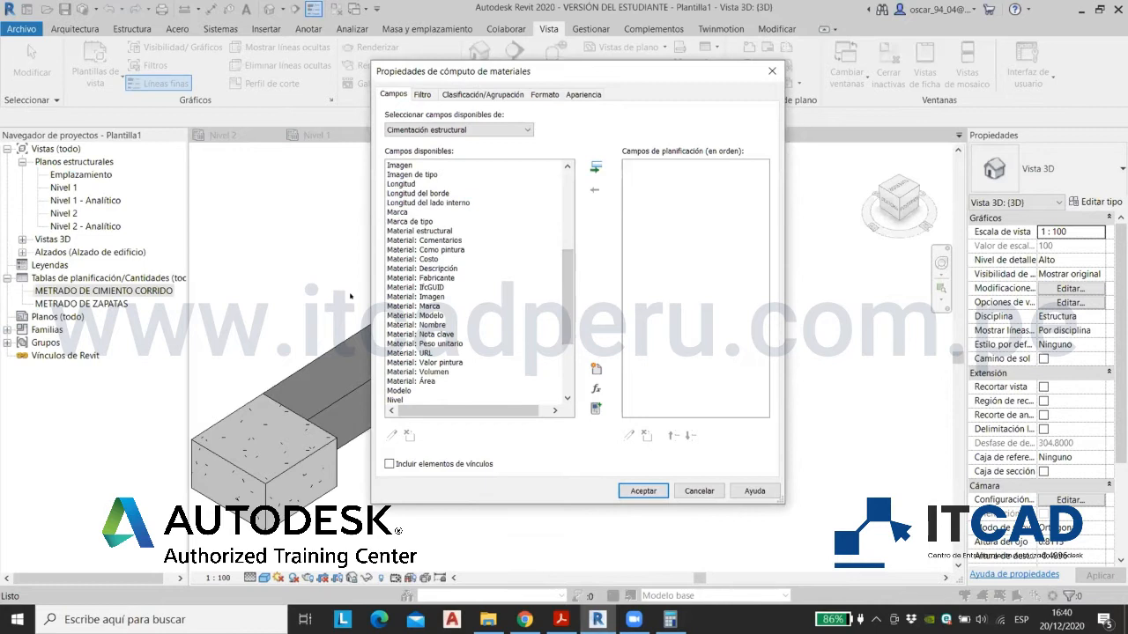
scroll(559, 248, up, 6)
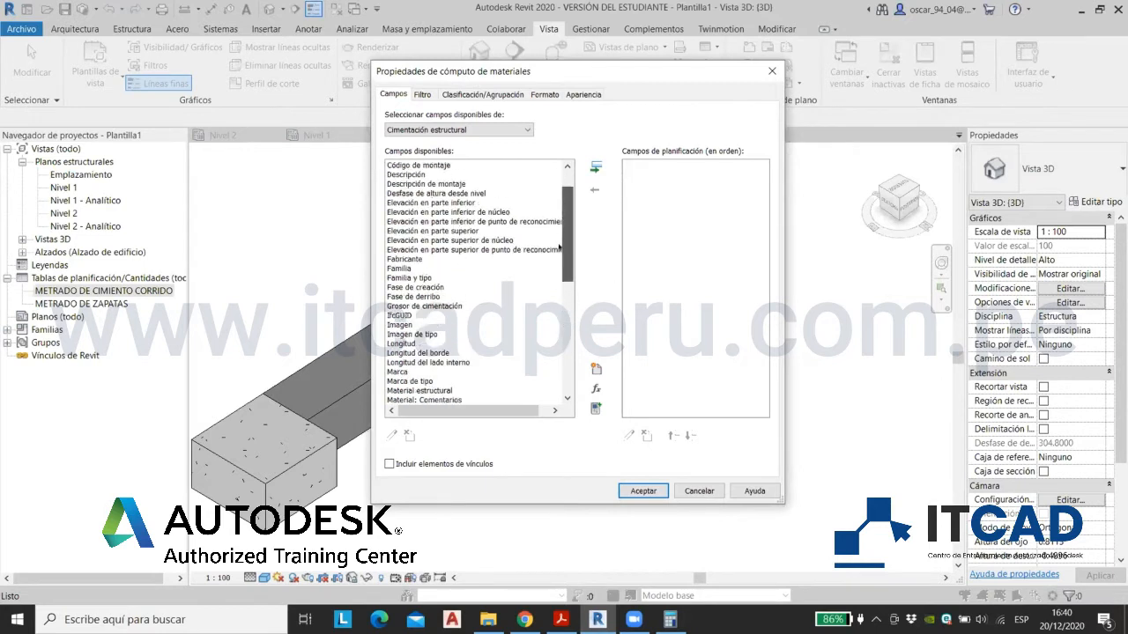
scroll(560, 247, up, 1)
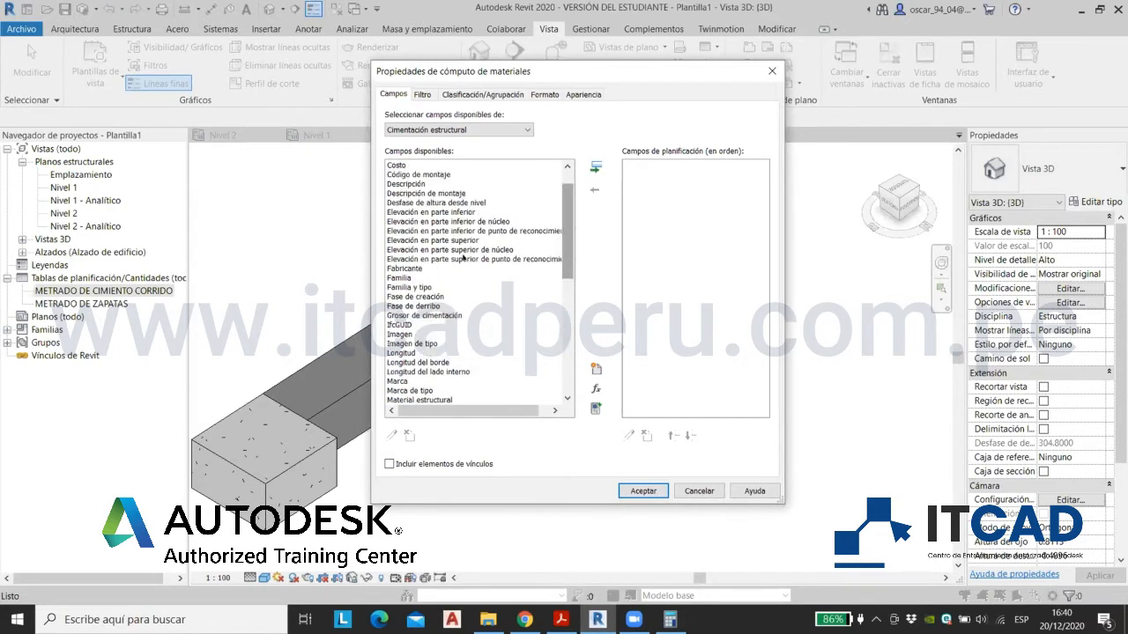
click(414, 287)
click(603, 166)
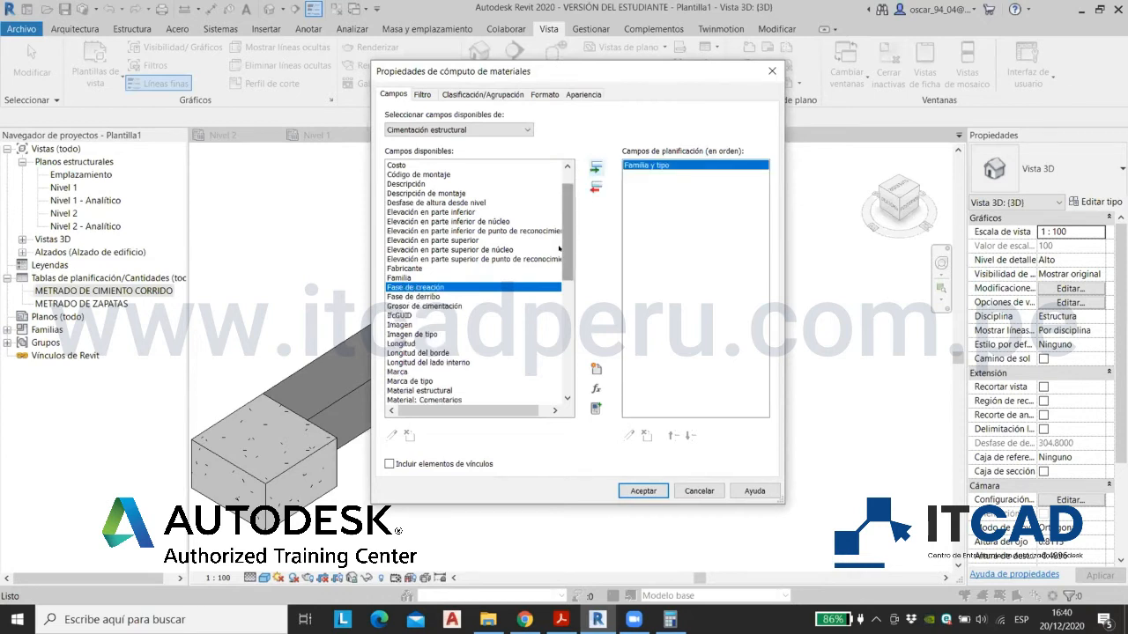
scroll(481, 306, down, 3)
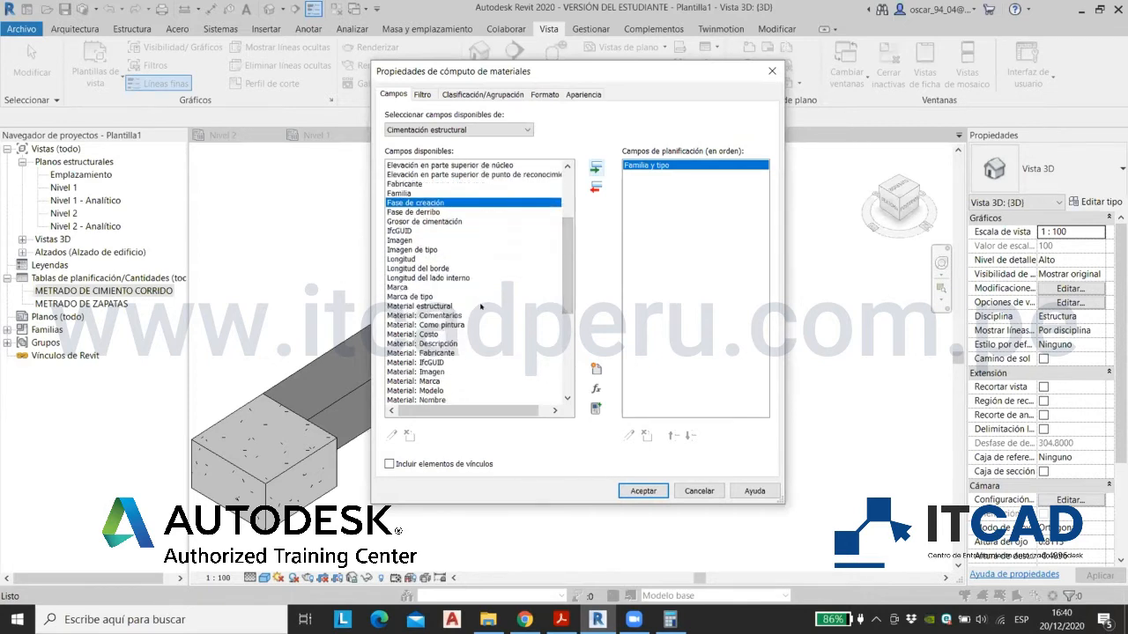
scroll(480, 309, down, 2)
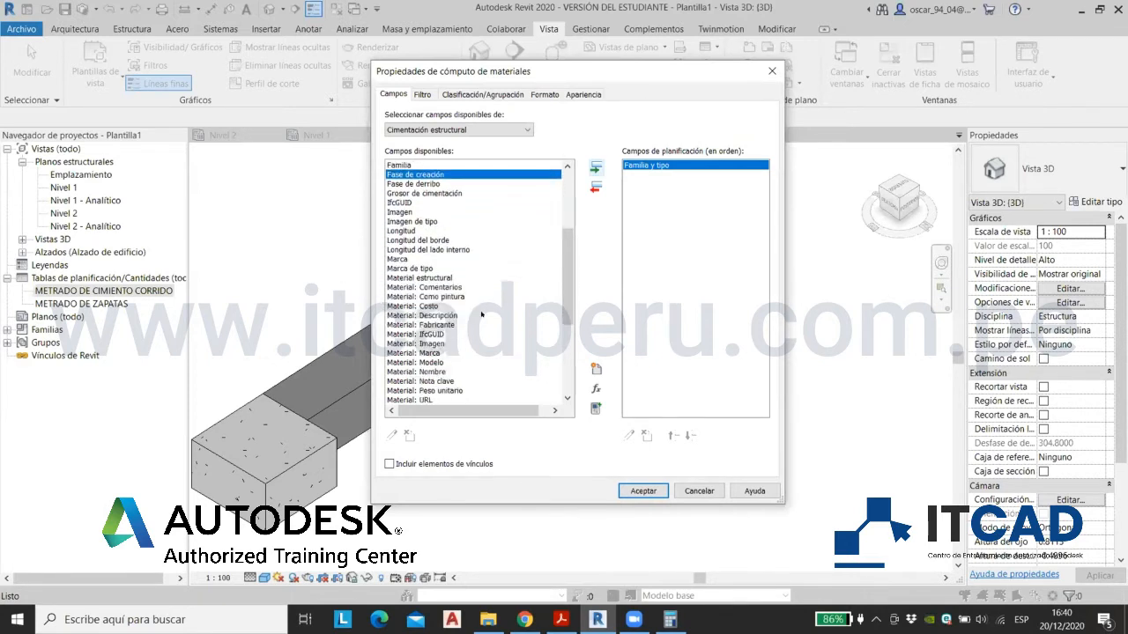
click(433, 343)
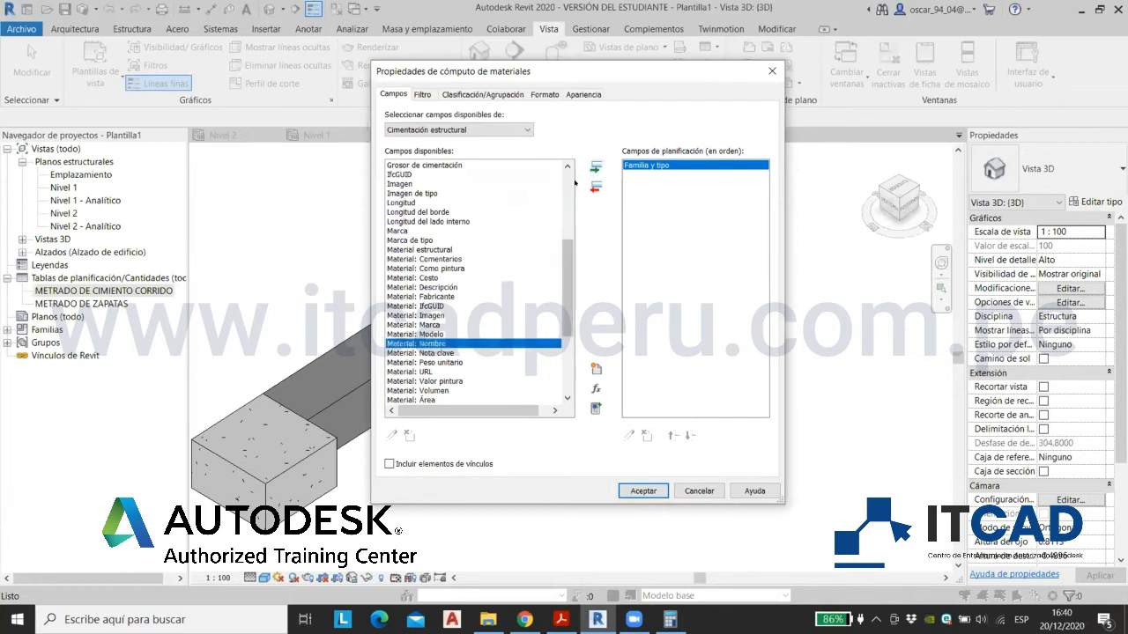
click(596, 167)
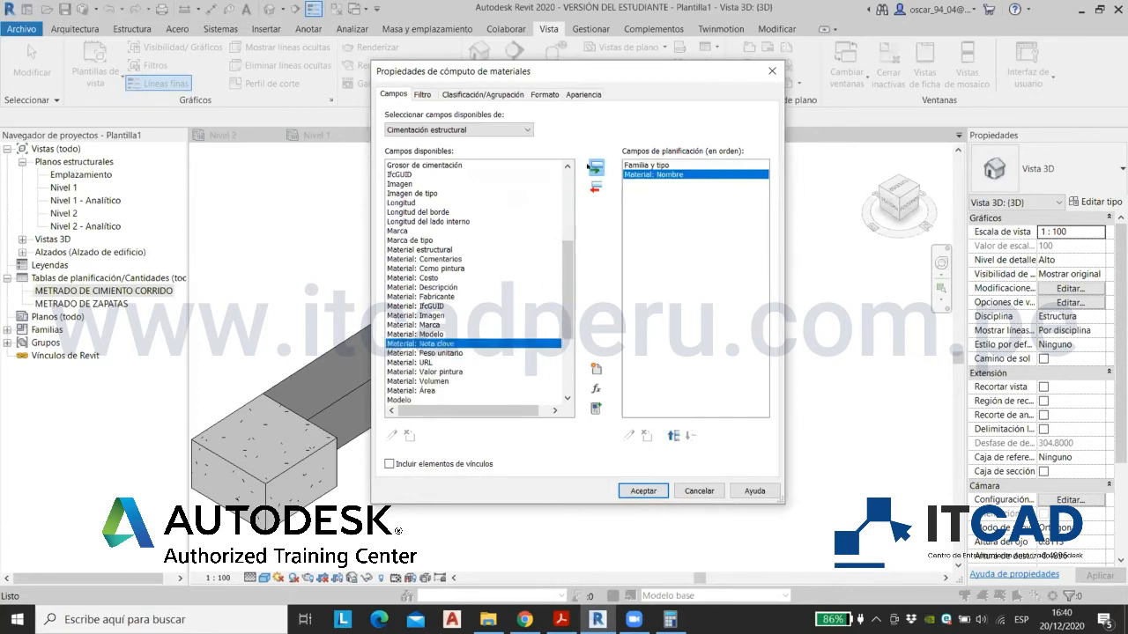
Step: Add the fields Material: Área and Material: Valor pintura after the material name in the takeoff
click(416, 390)
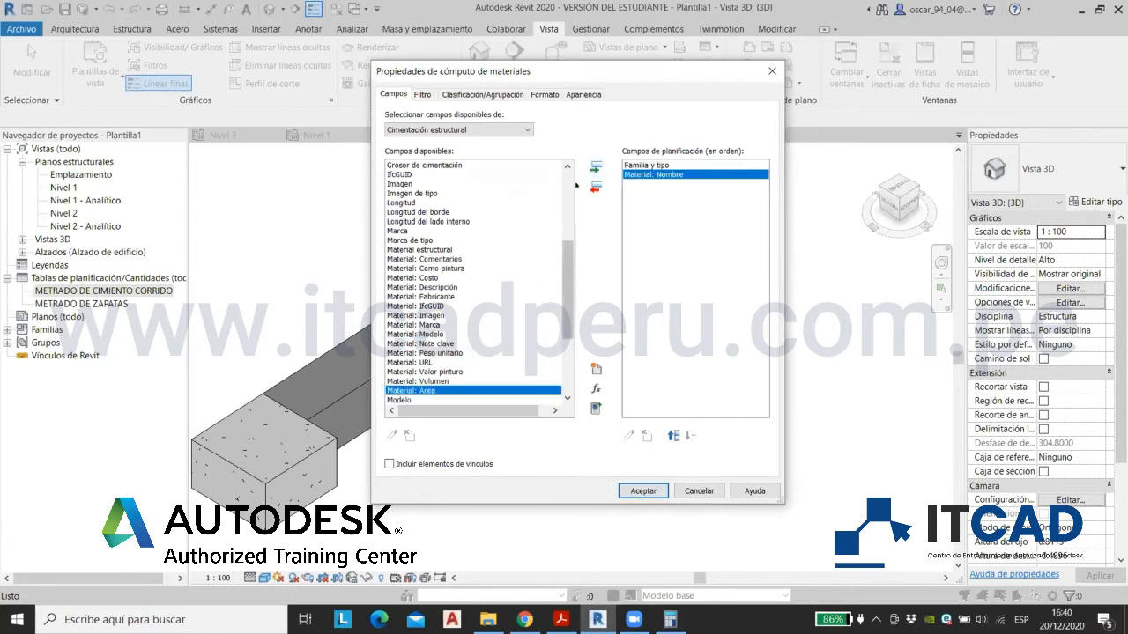
click(596, 168)
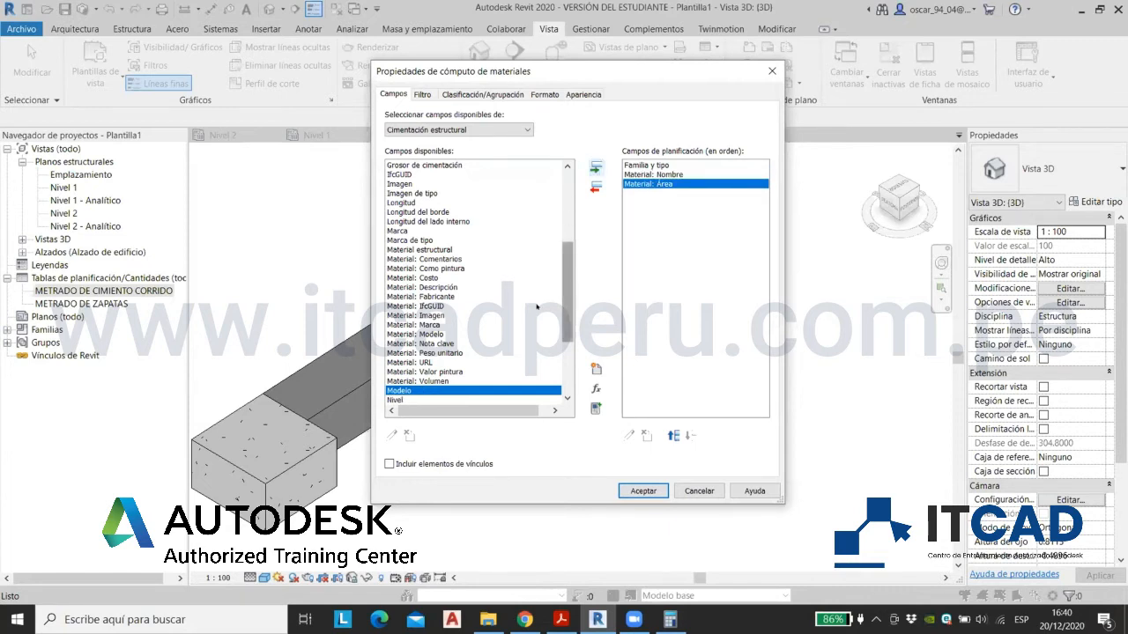
key(Up)
key(Up)
click(595, 167)
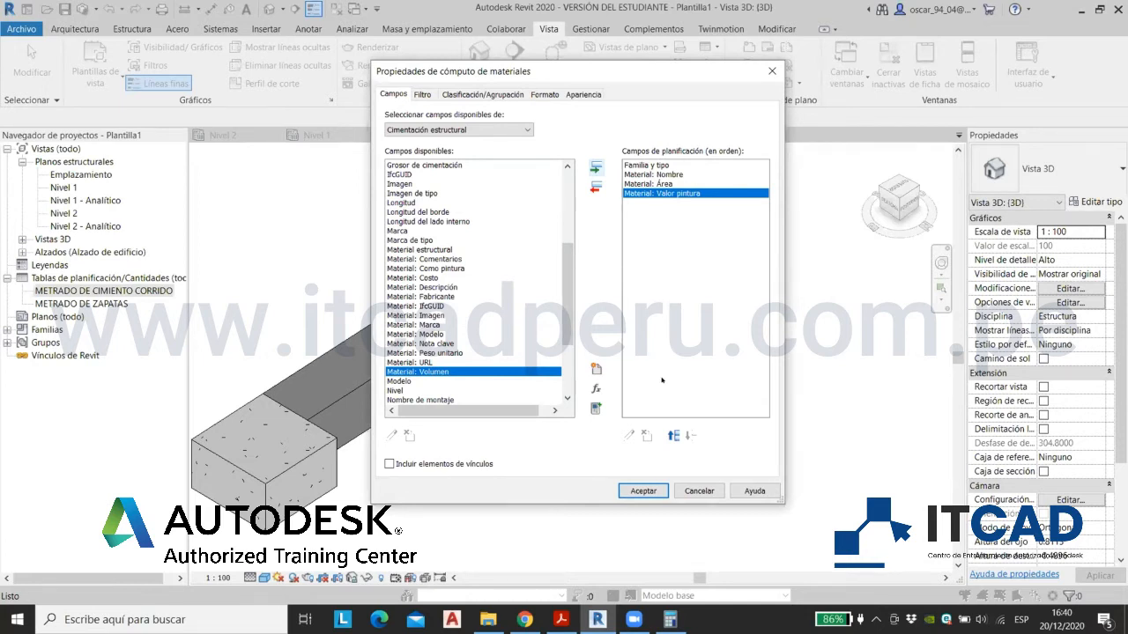
Step: Generate the takeoff table from the chosen fields and widen its family-and-type and material name columns to fit their text
click(643, 491)
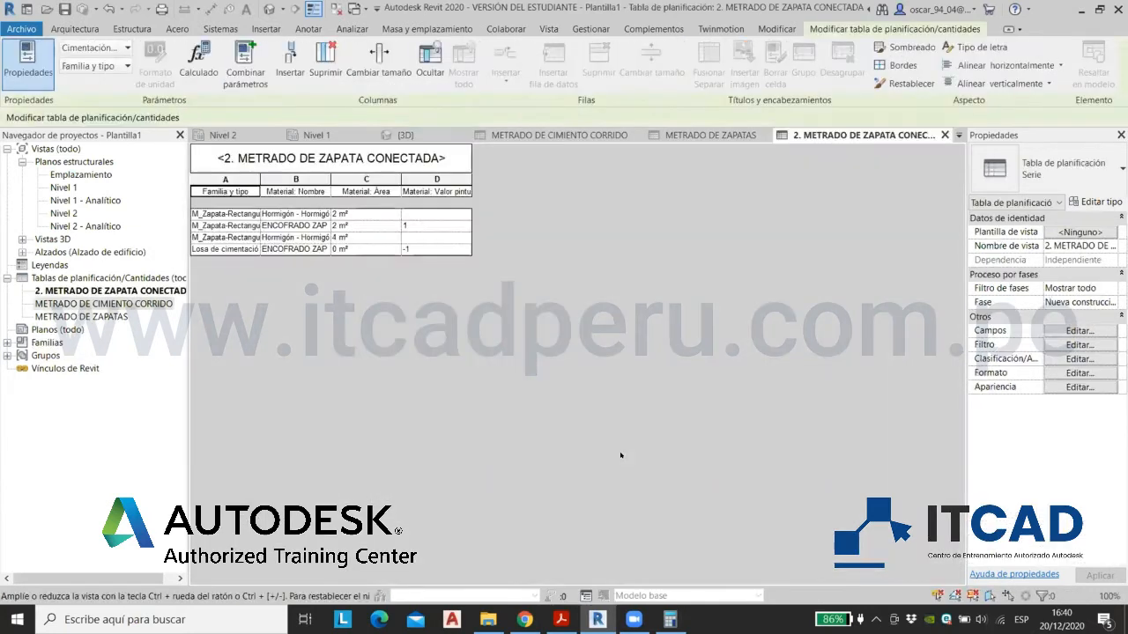
drag(324, 175, 396, 176)
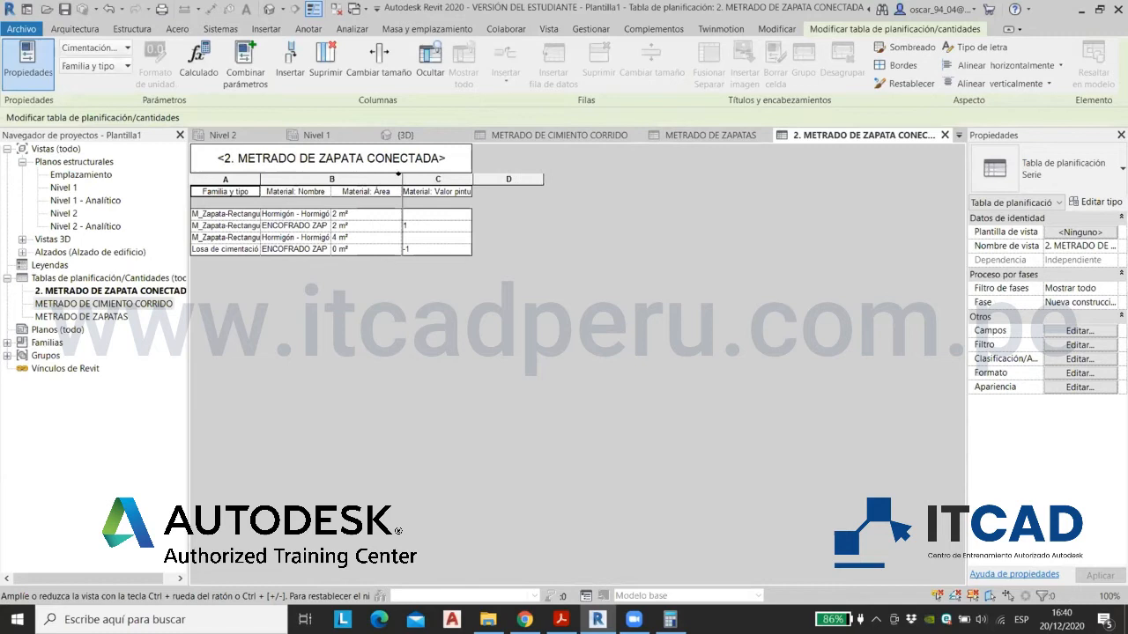
drag(259, 177, 414, 175)
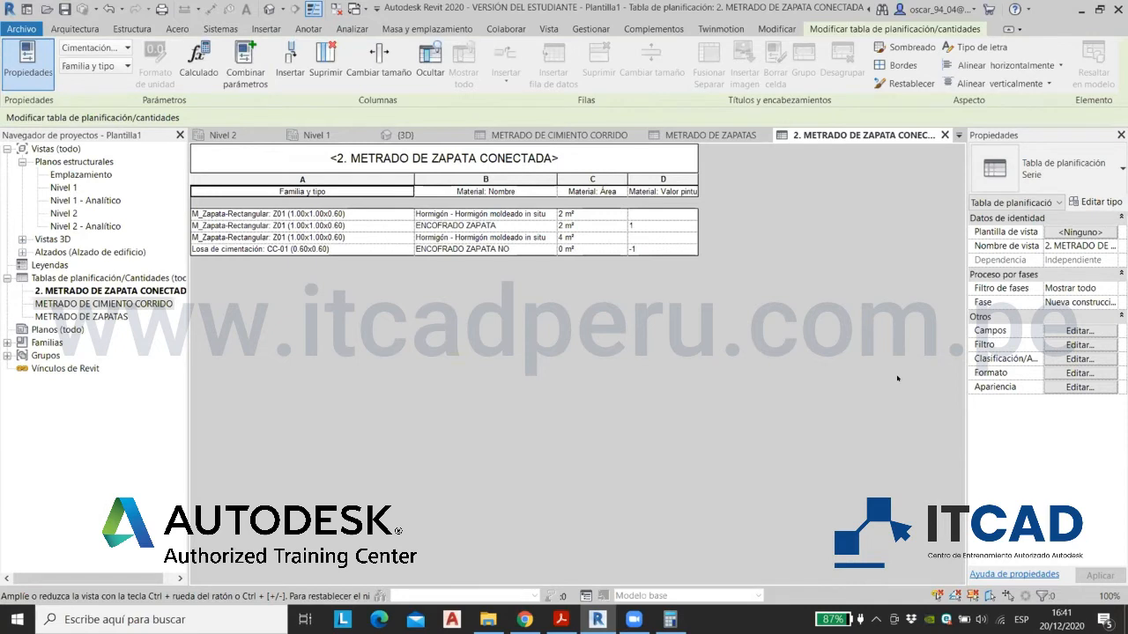
Step: Filter the takeoff to rows where Material: Nombre "no es igual a" "Hormigón - Hormigón moldeado in situ"
click(1098, 344)
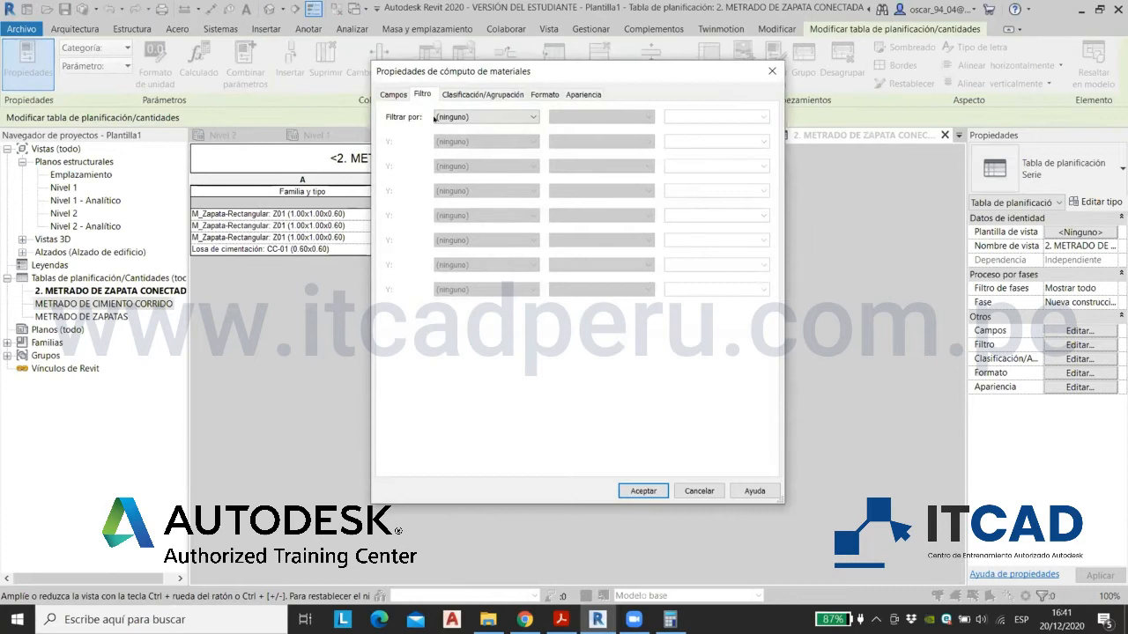
click(447, 119)
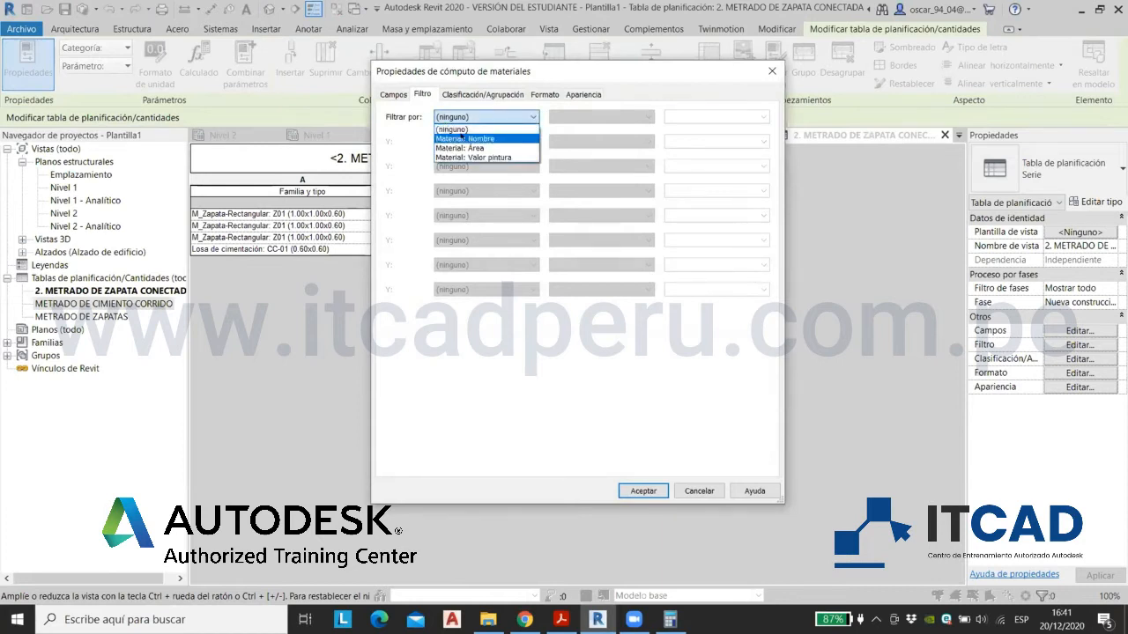
click(458, 139)
click(759, 118)
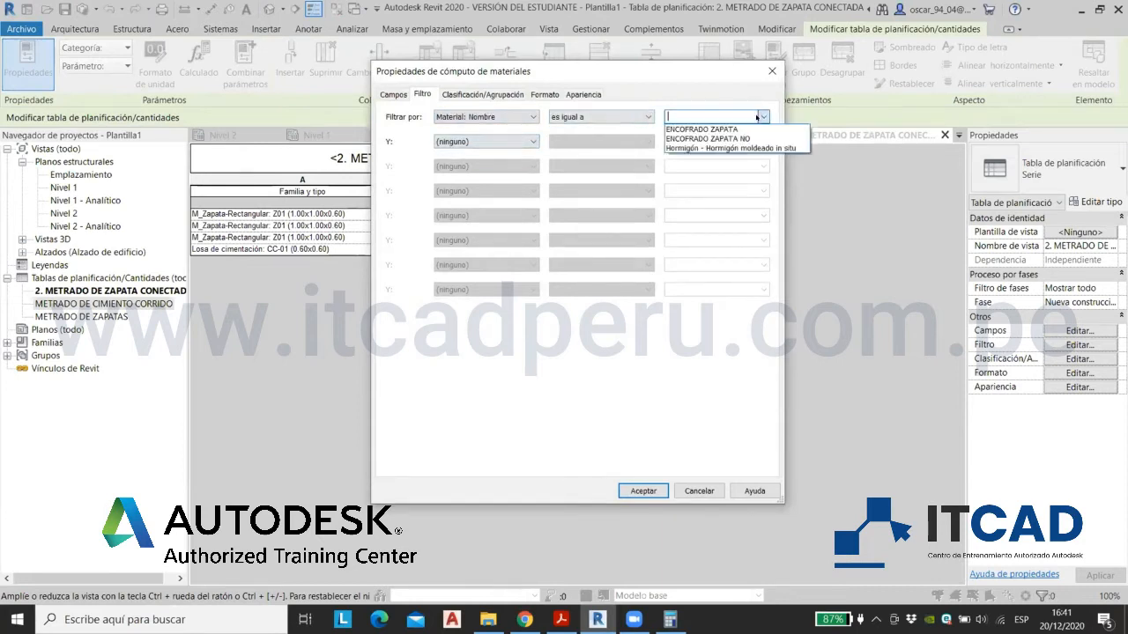
click(756, 117)
click(624, 117)
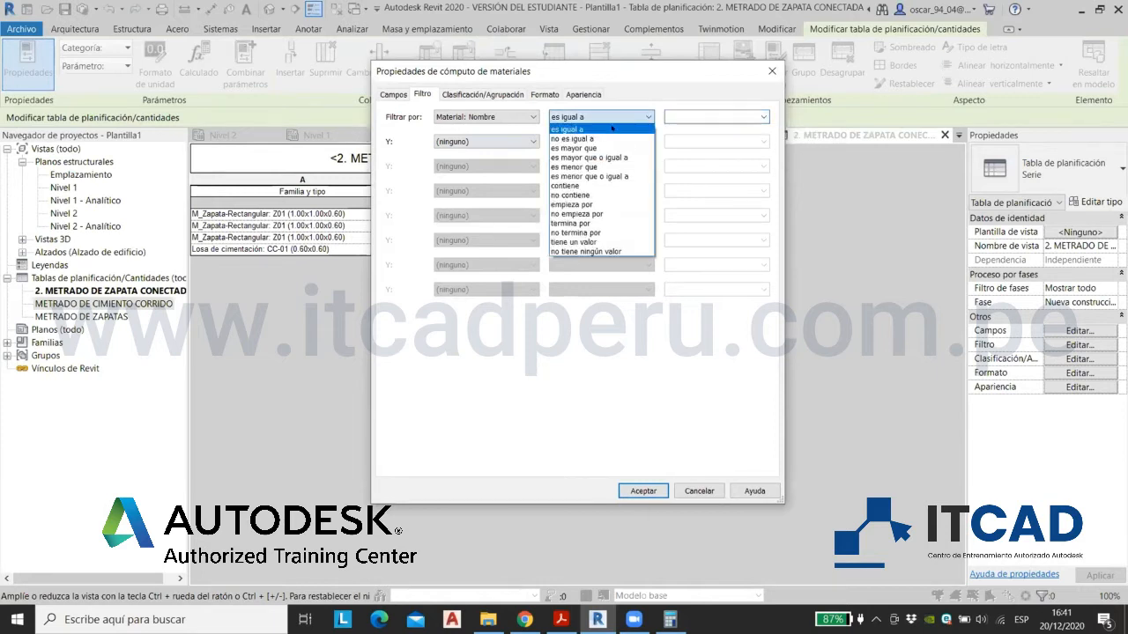
click(572, 138)
click(763, 118)
click(667, 146)
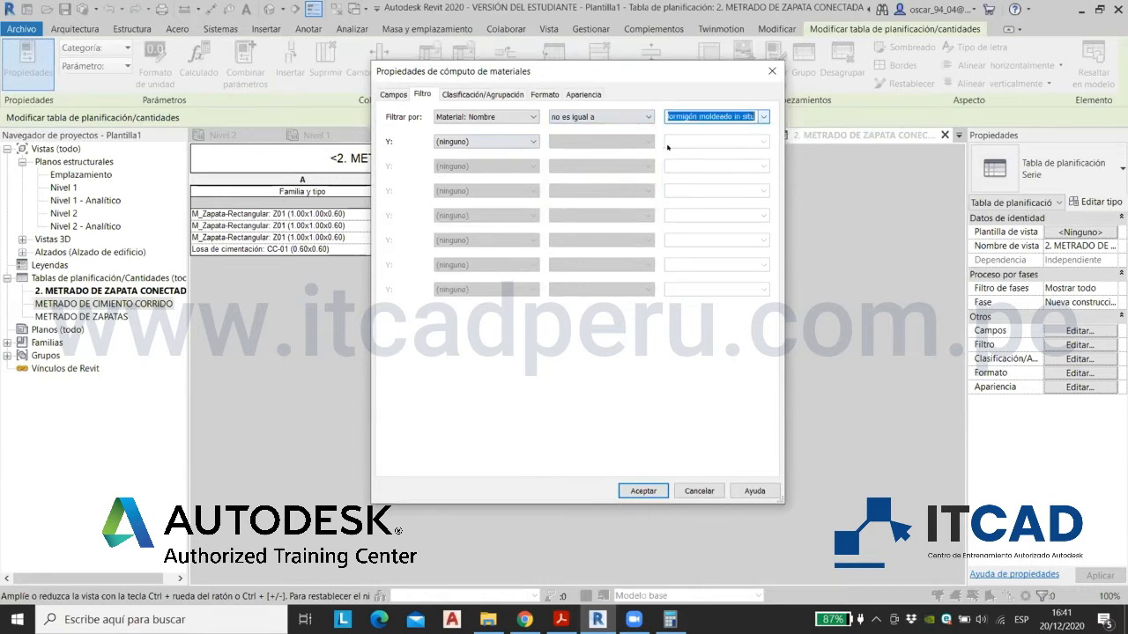
click(643, 491)
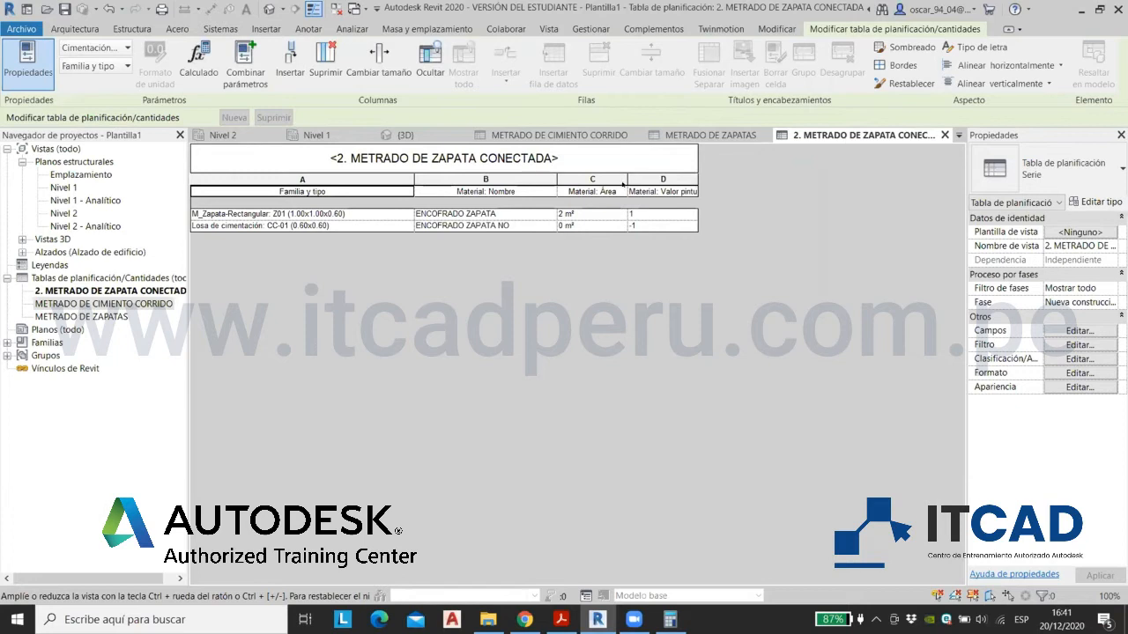
Step: Shorten the headings of the last two takeoff columns to "Área" and "Valor pintura" by removing the "Material:" prefix
click(594, 192)
drag(593, 191, 569, 191)
key(BackSpace)
click(653, 191)
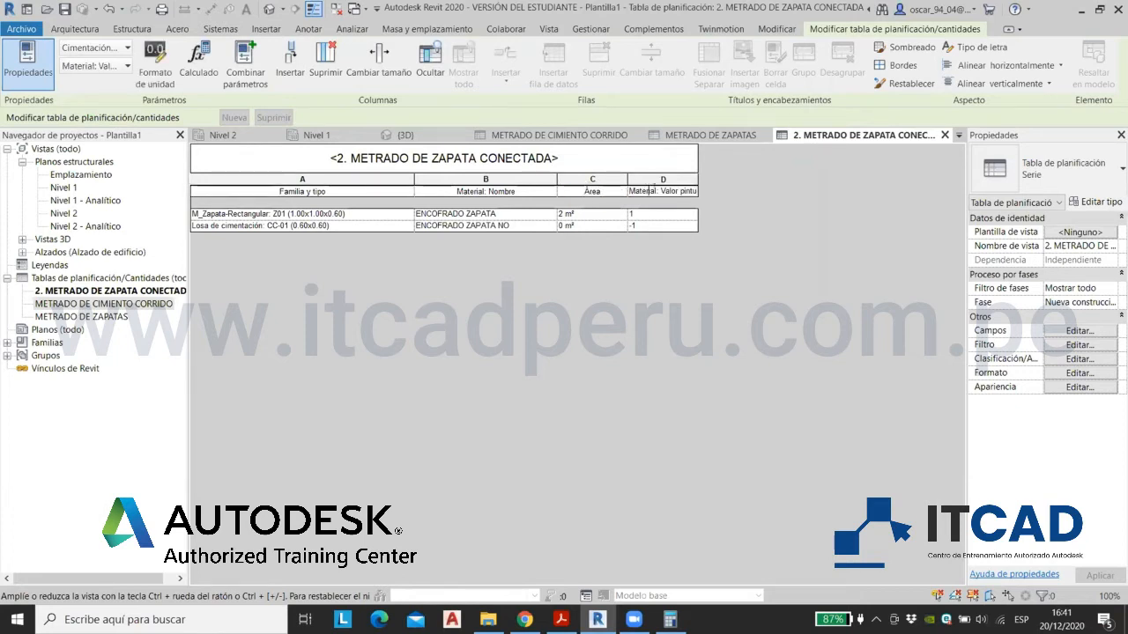
drag(660, 191, 616, 191)
key(BackSpace)
Step: Format the Material: Área field in square metres with 2 decimal places and no unit symbol
click(1079, 373)
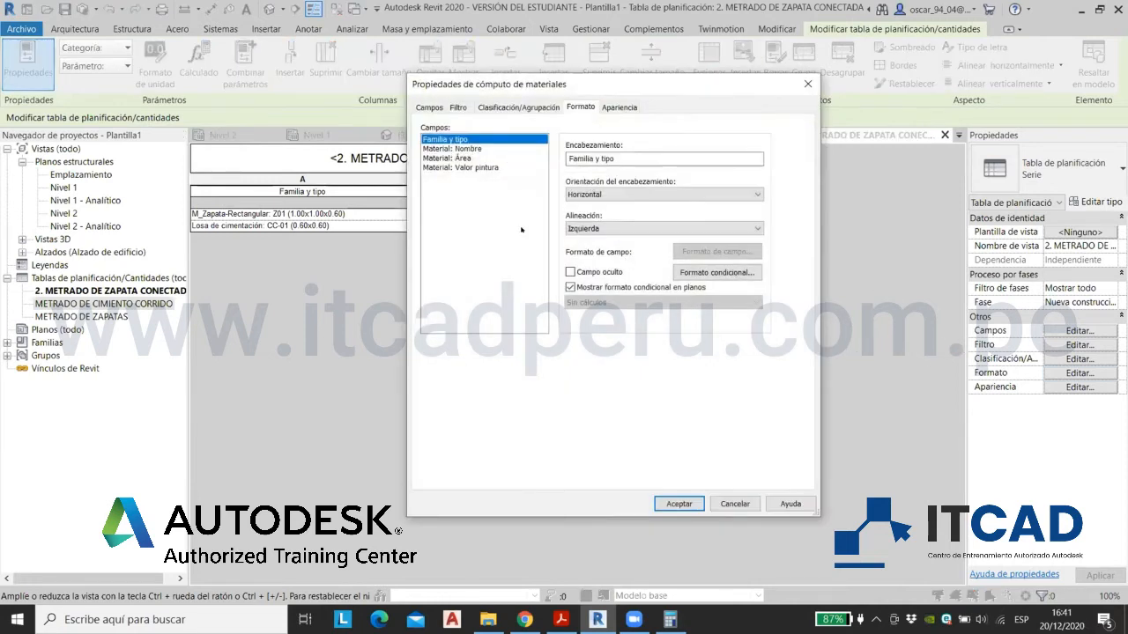
click(449, 158)
click(716, 251)
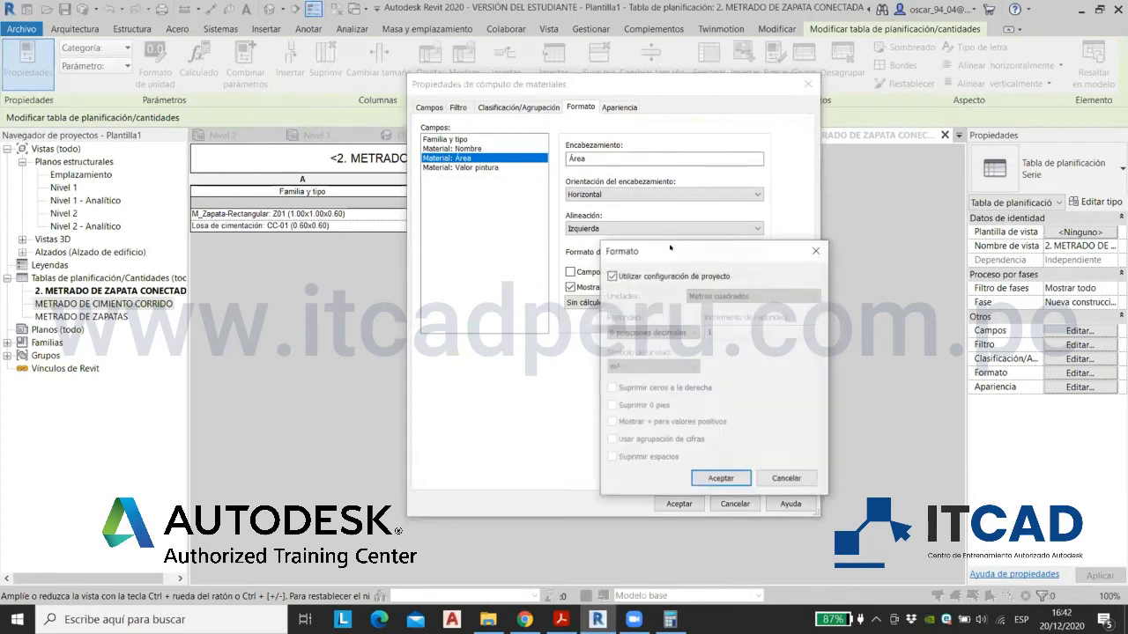
click(717, 299)
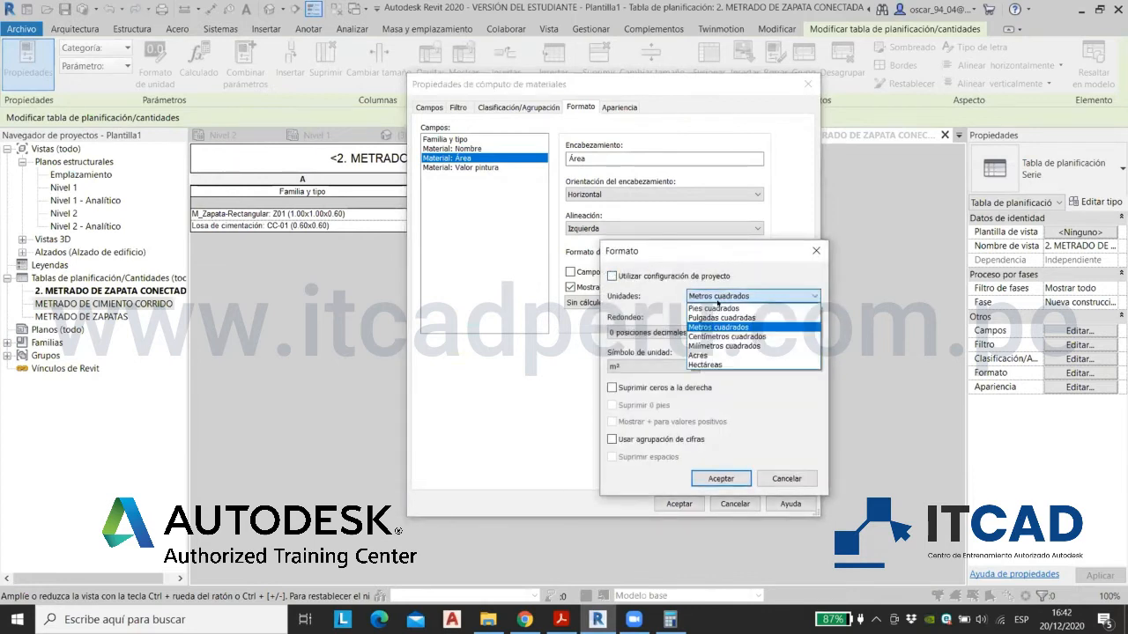
click(711, 326)
click(659, 332)
click(648, 391)
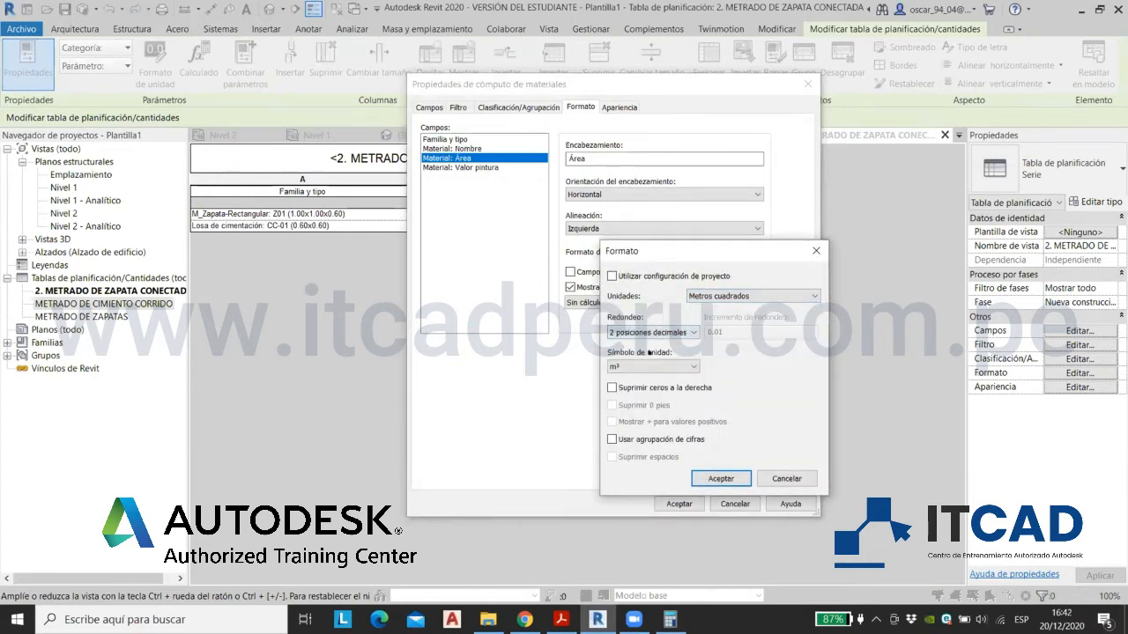
click(633, 367)
click(628, 389)
click(721, 479)
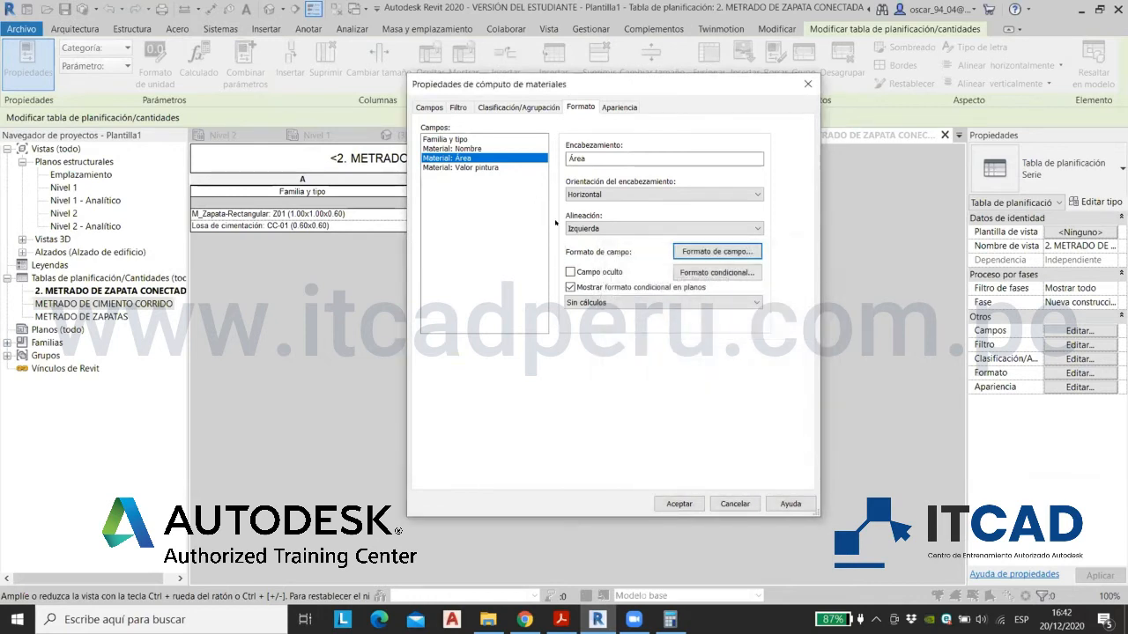
click(678, 503)
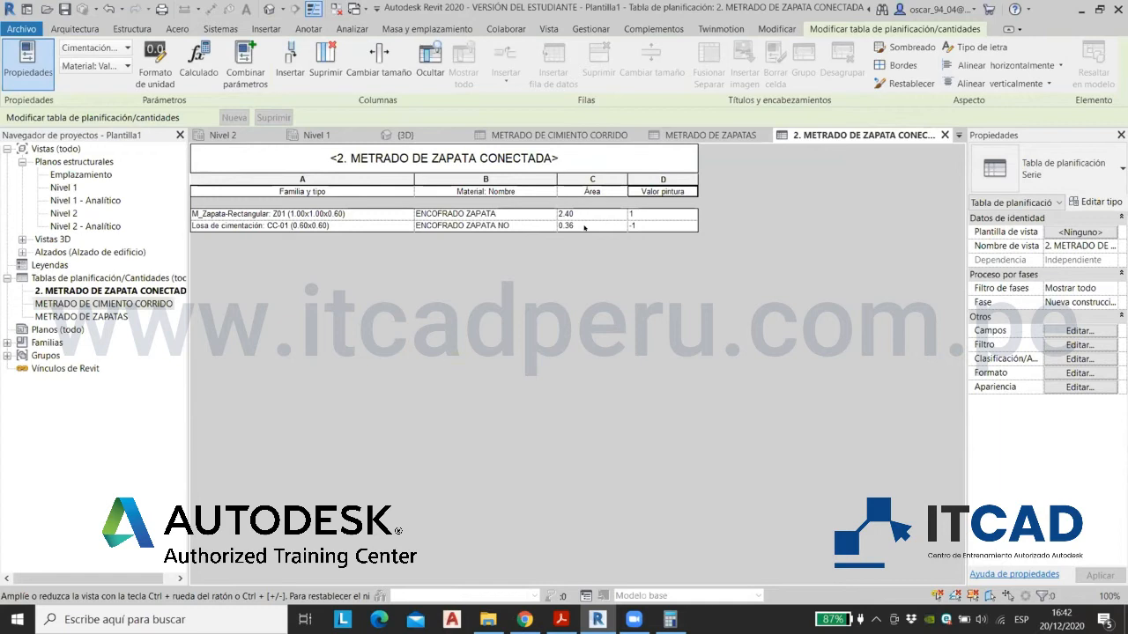
Step: Add a calculated number field named Encofrado with the formula Material: Área*Material: Valor pintura/1m^2
click(1055, 331)
click(630, 404)
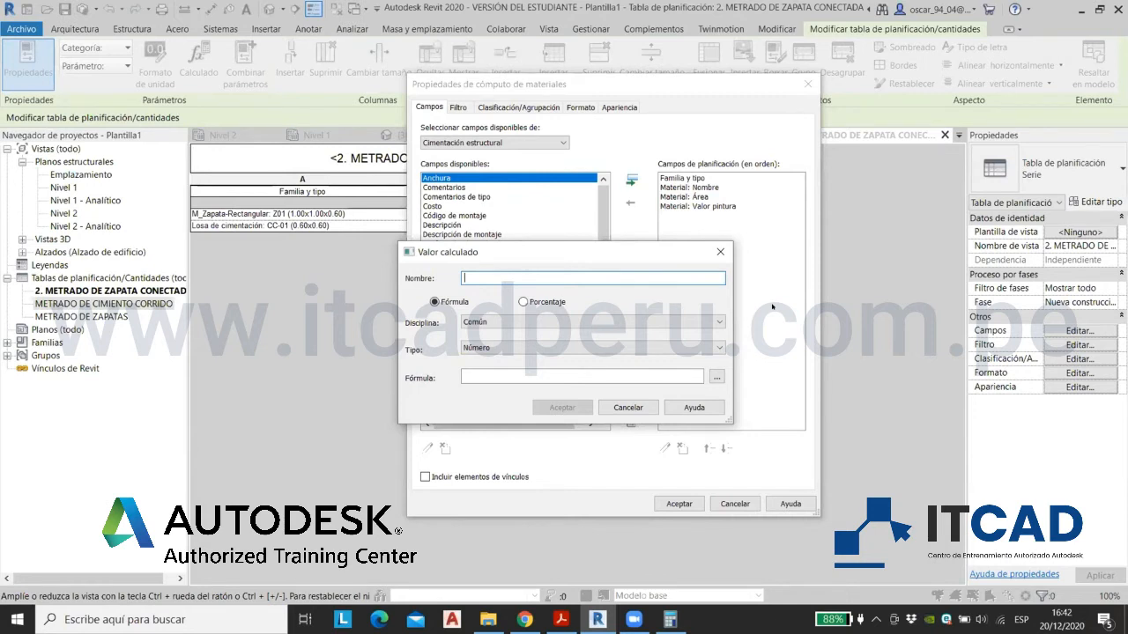
text(Encofrado)
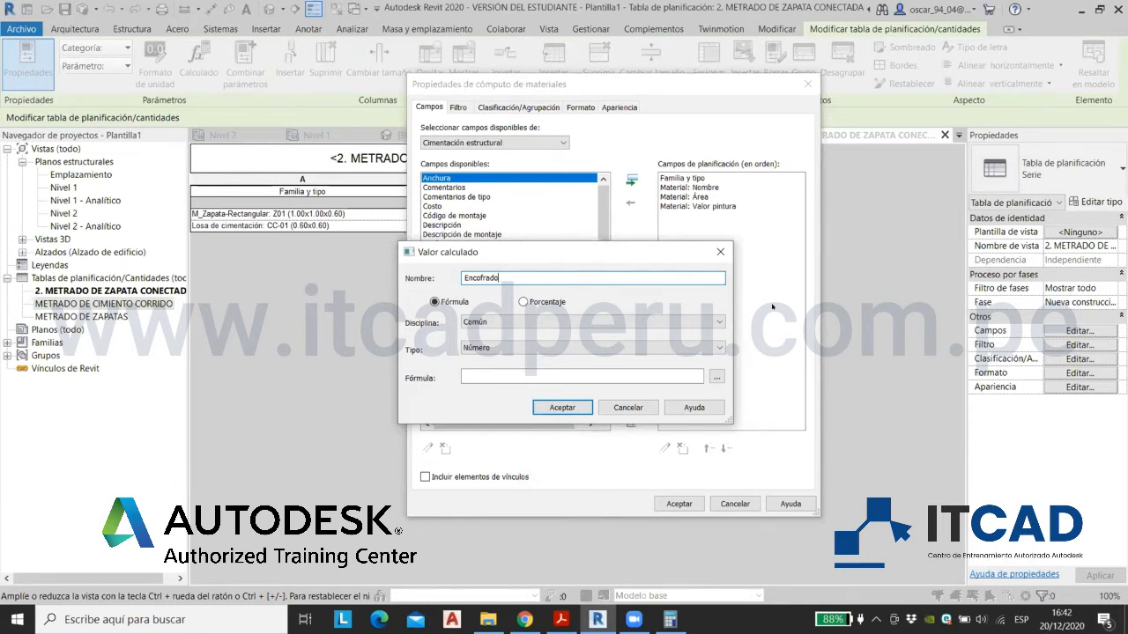
click(717, 377)
click(740, 271)
click(767, 419)
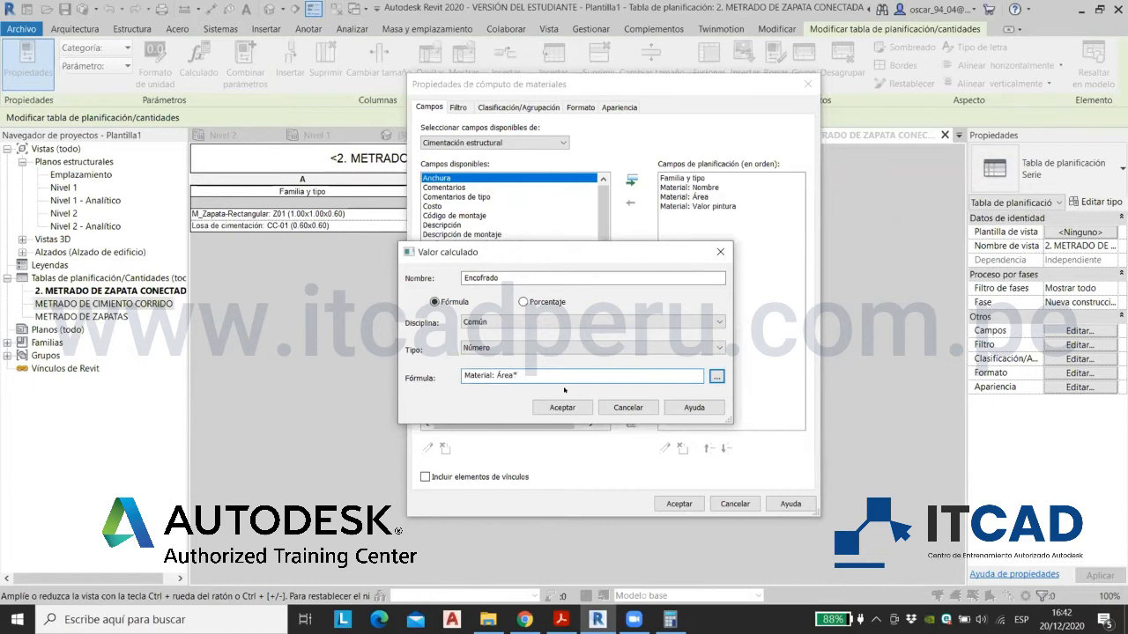
click(716, 376)
click(744, 280)
click(765, 419)
text(/)
text(1m^2)
click(562, 408)
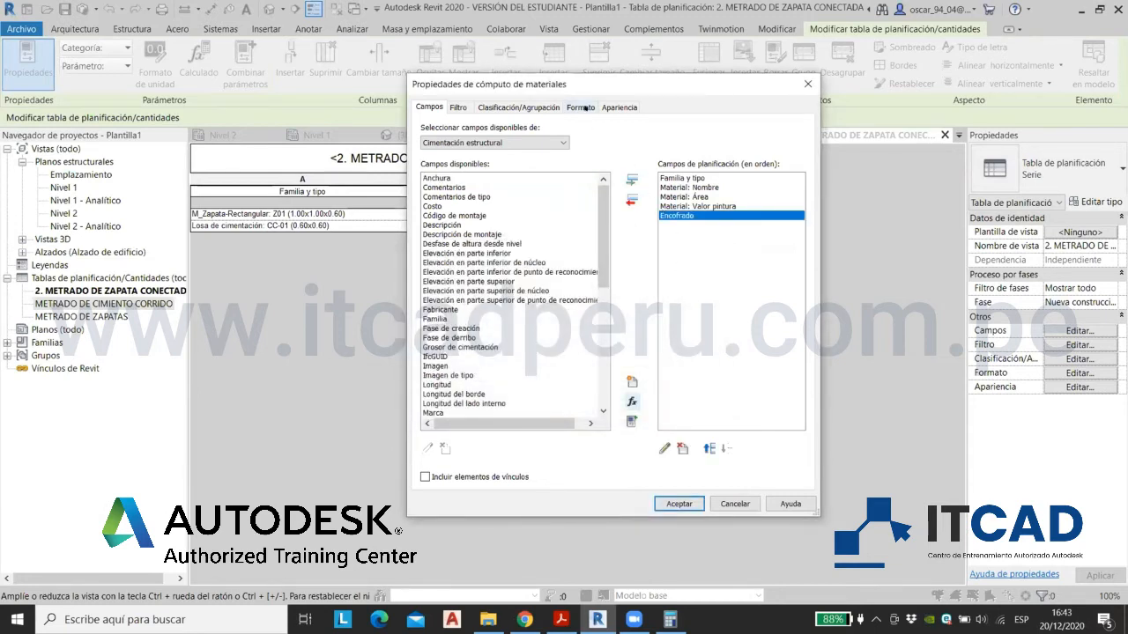
Step: Format the Encofrado field with fixed units, overriding the default settings, and round it to 2 decimal places
click(584, 106)
click(440, 177)
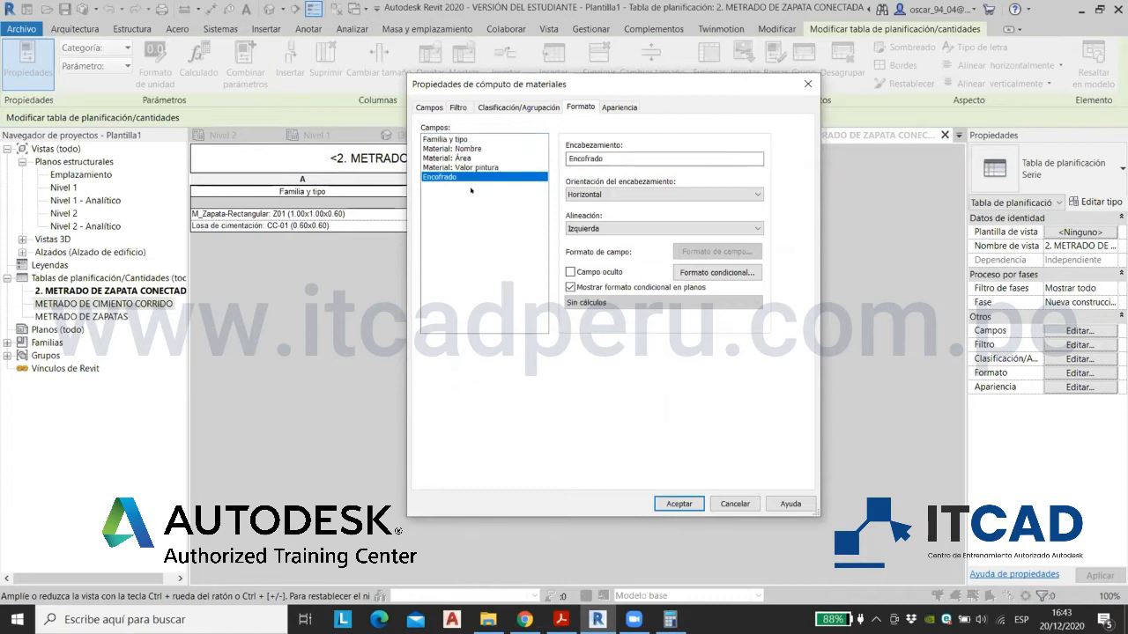
click(717, 251)
click(752, 296)
click(705, 315)
click(669, 329)
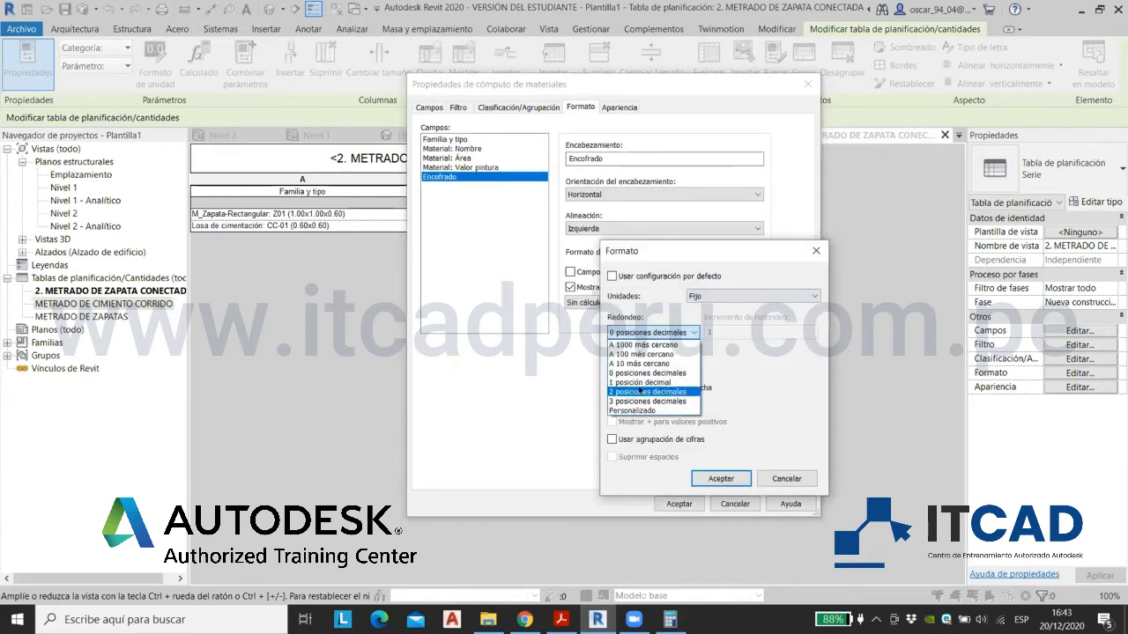
click(648, 360)
click(719, 479)
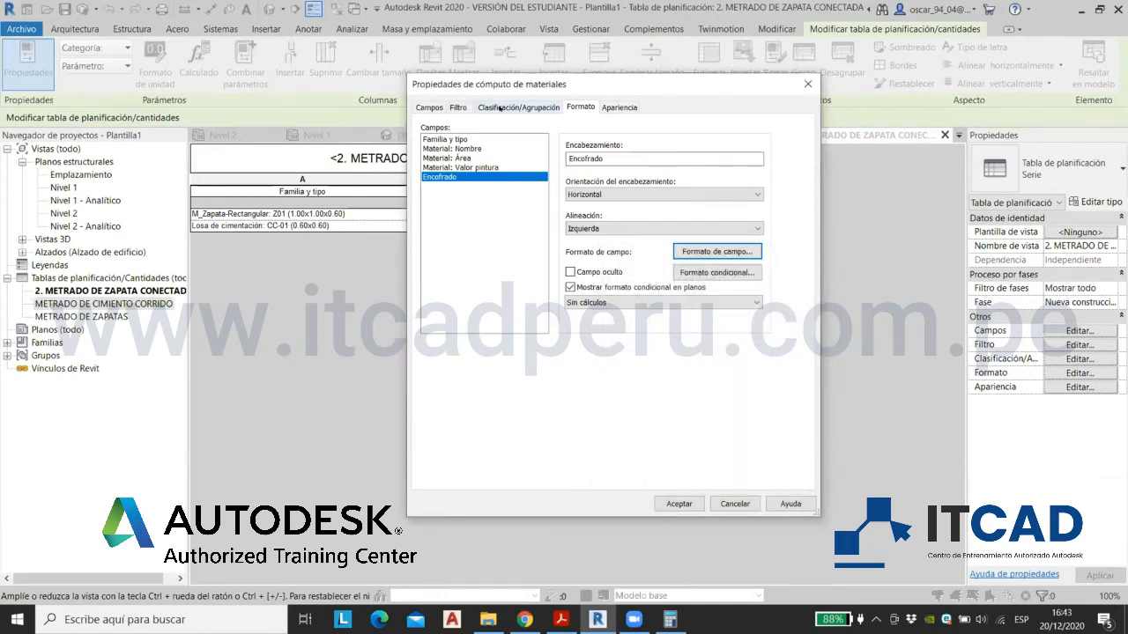
Step: Enable general totals for the takeoff with title, count and totals
click(500, 108)
click(427, 306)
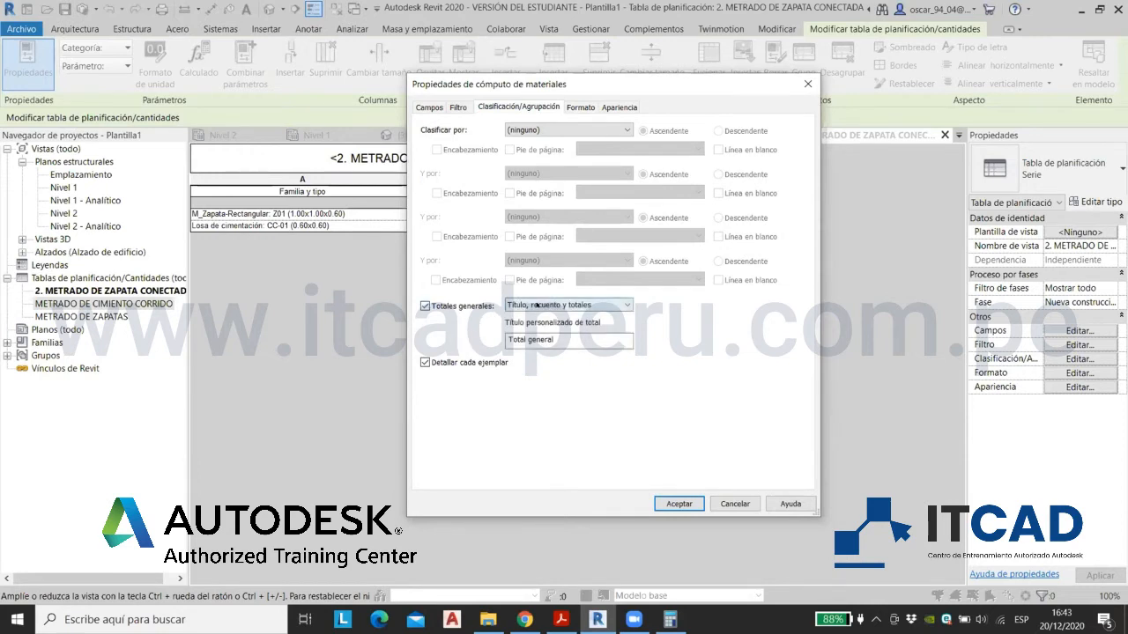
click(677, 503)
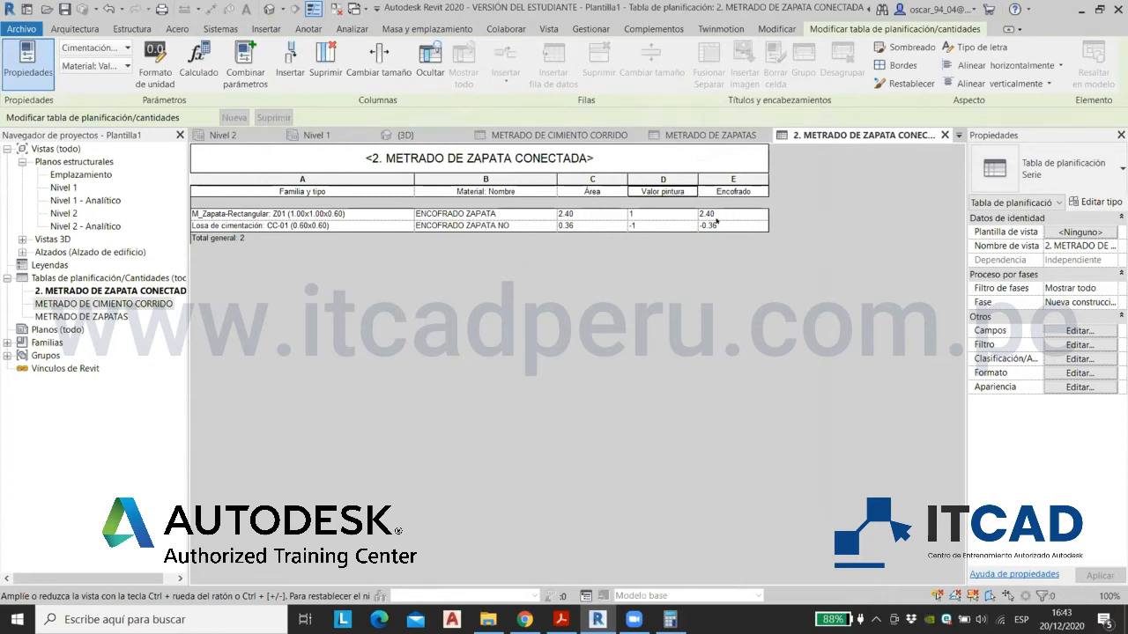
Step: Set the Encofrado field to calculate totals so its column is summed
click(1078, 373)
click(452, 175)
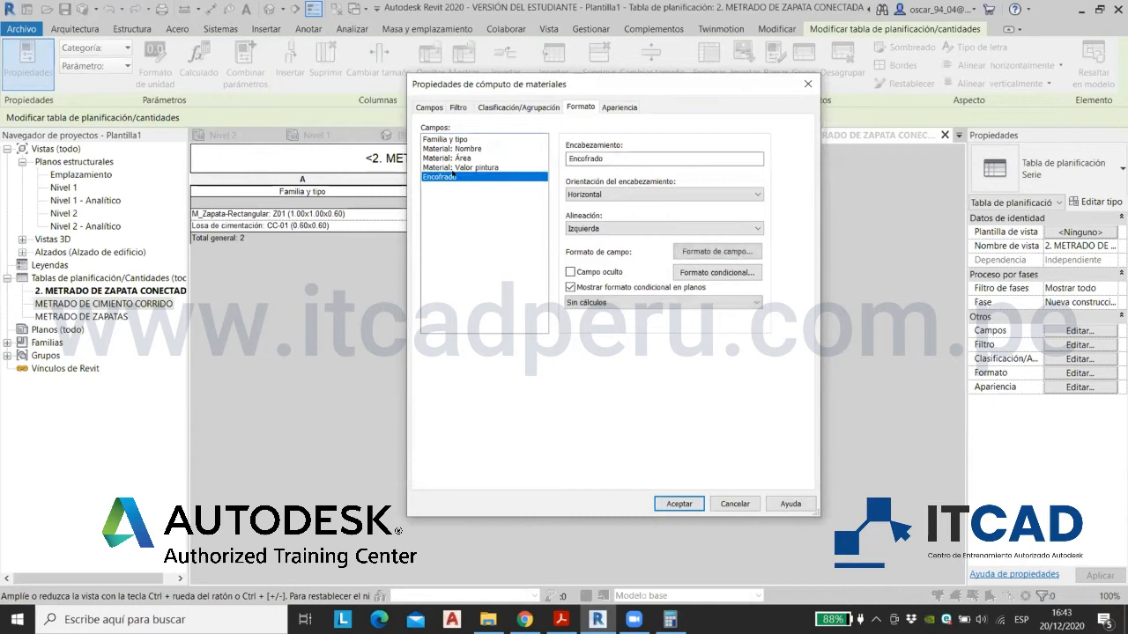
click(596, 302)
click(599, 323)
click(678, 503)
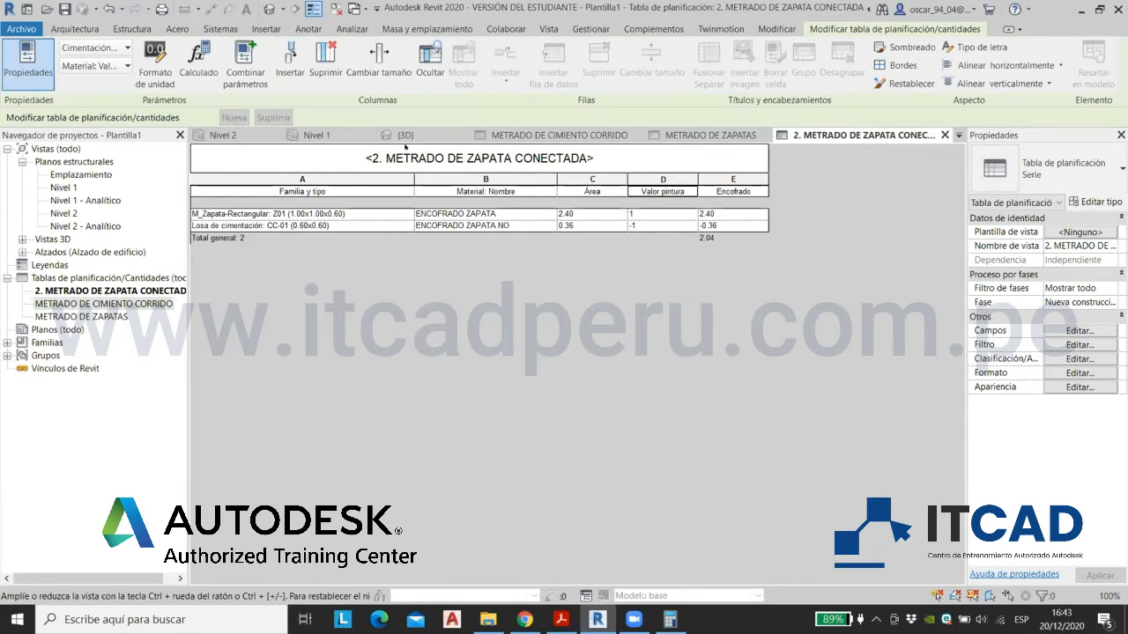
Step: Paint the side faces of the remaining unpainted footing in the 3D view with the ENCOFRADO ZAPATA material
click(401, 135)
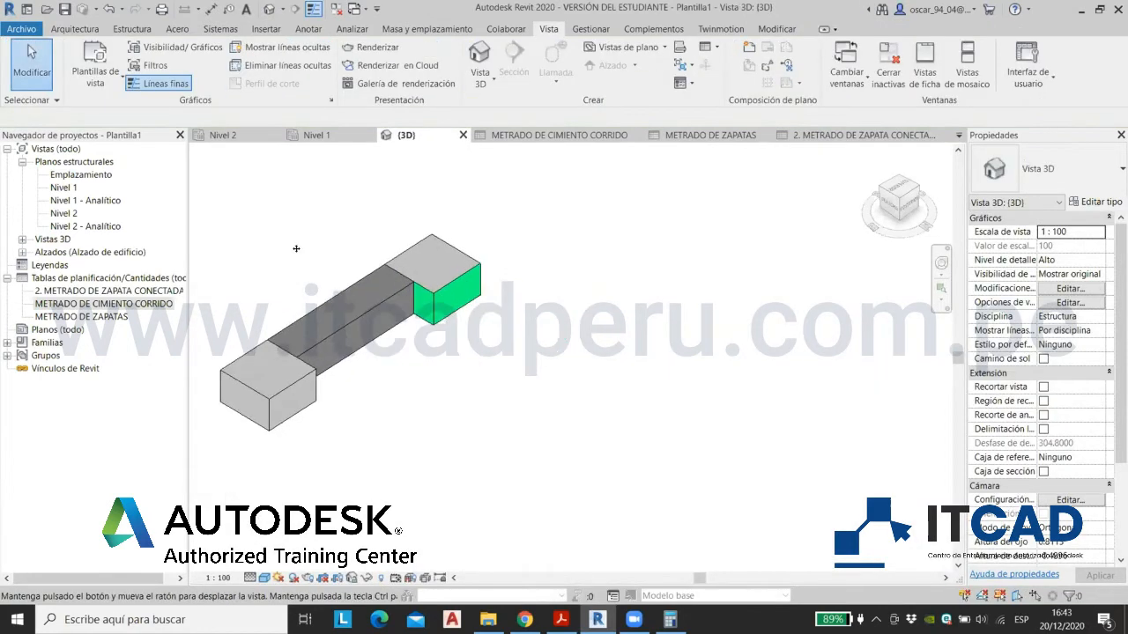
middle_drag(296, 248, 484, 262)
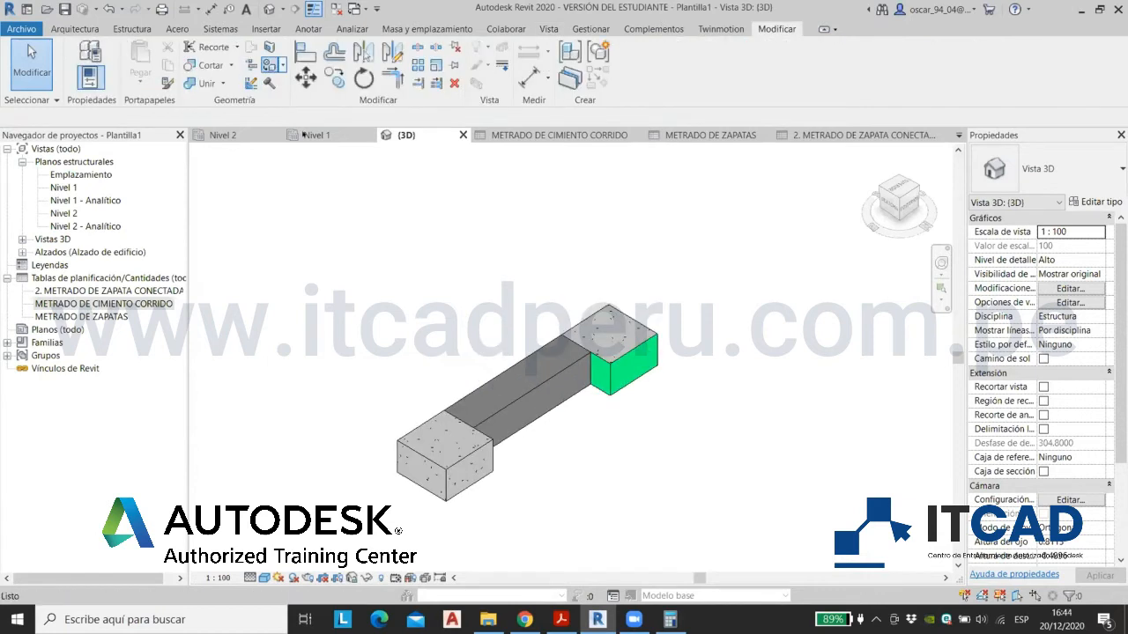
click(267, 66)
click(283, 212)
middle_drag(459, 565, 560, 495)
scroll(559, 495, up, 5)
click(569, 328)
click(494, 322)
shift+middle_drag(475, 333, 758, 441)
scroll(570, 279, up, 4)
click(553, 315)
scroll(548, 312, down, 4)
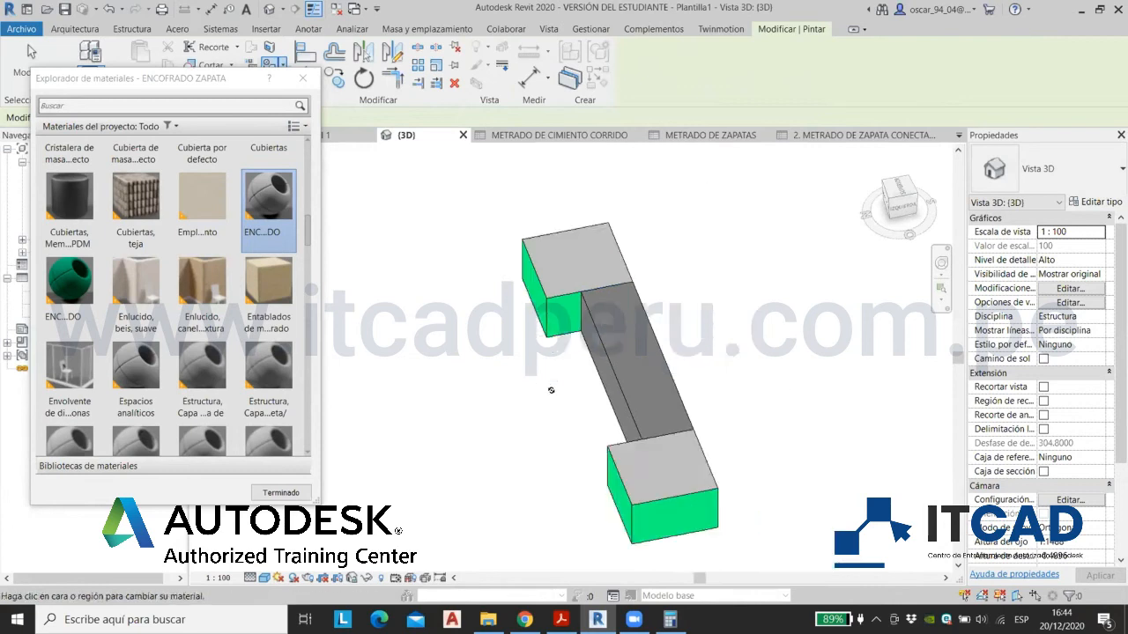
Step: Temporarily hide the newly painted footing to expose the end face of the connecting foundation CC-01
shift+middle_drag(551, 388, 598, 386)
click(70, 286)
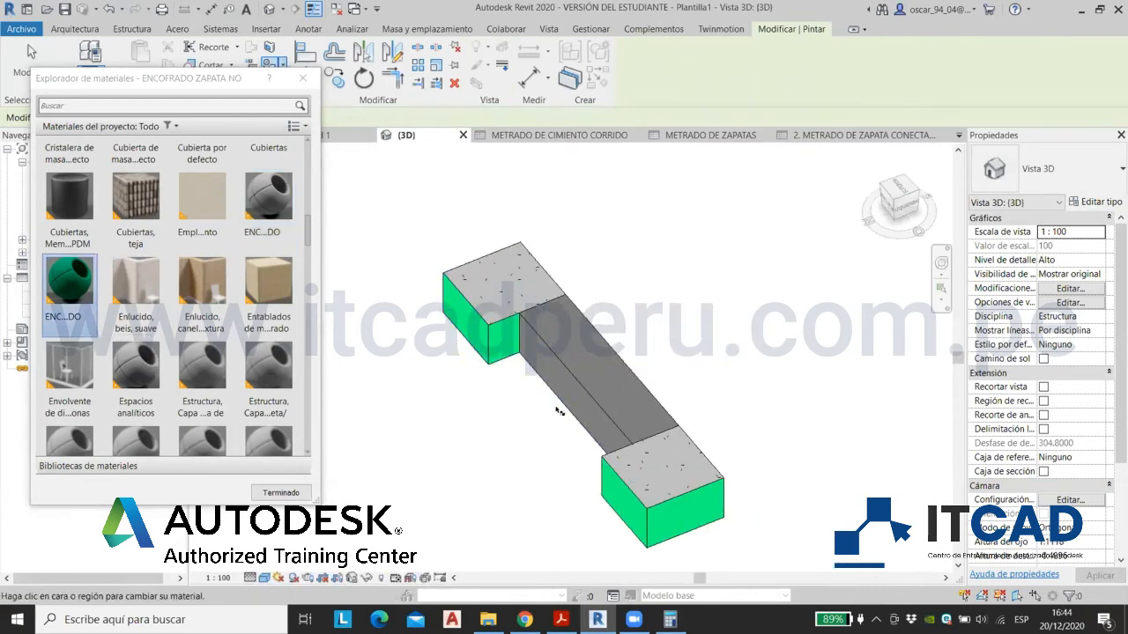
key(Escape)
click(503, 296)
shift+middle_drag(589, 365, 516, 432)
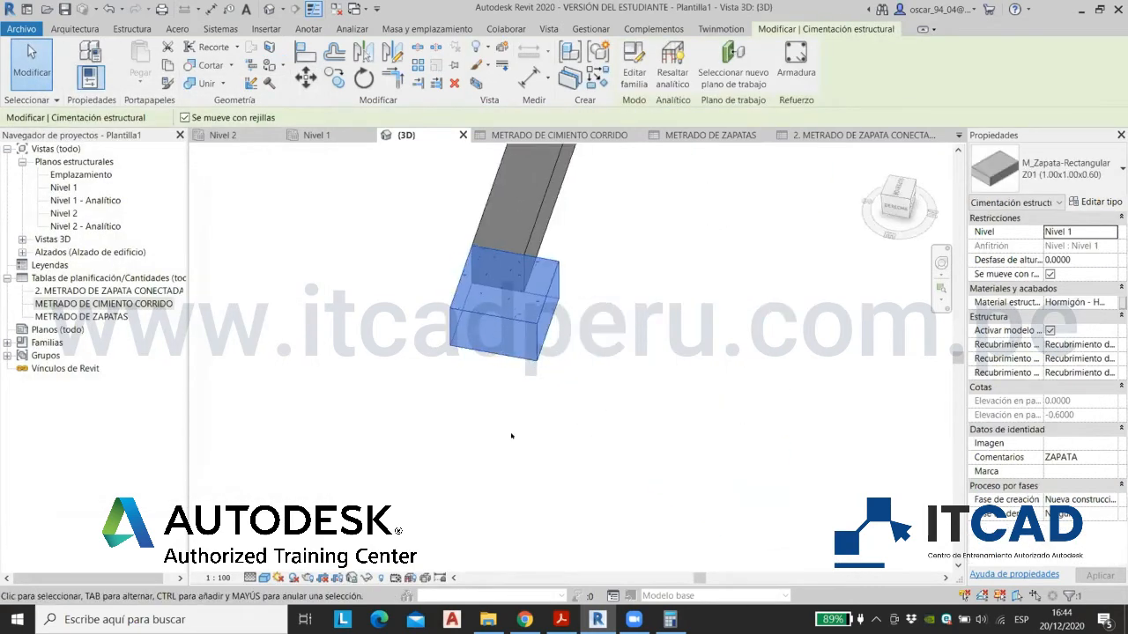
click(368, 578)
click(392, 541)
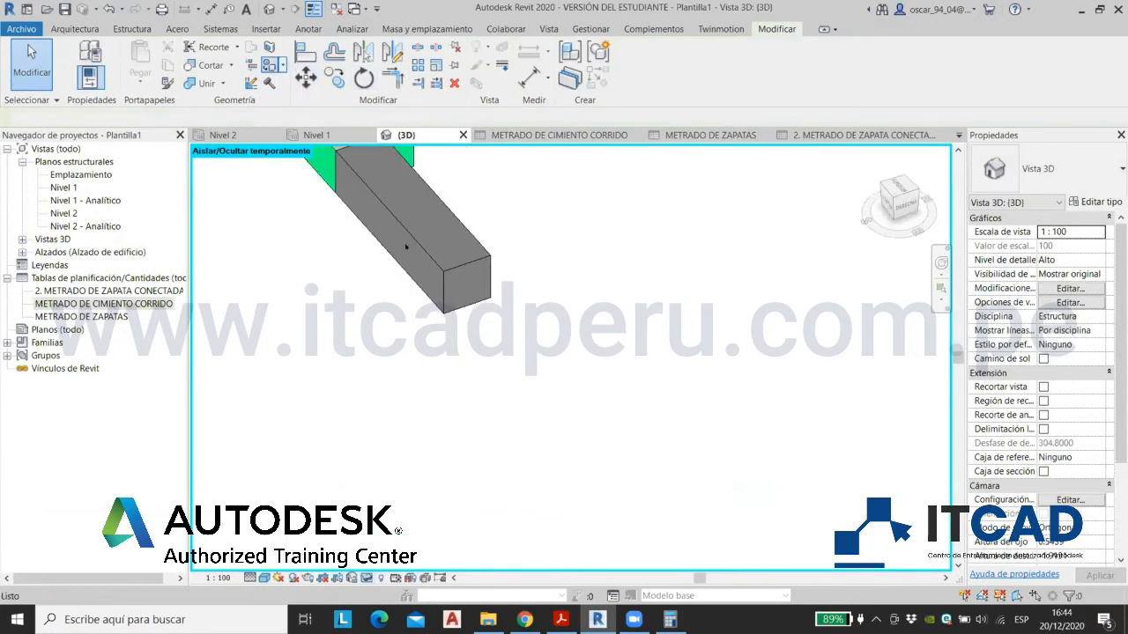
Step: Paint the exposed end face of the connecting foundation with ENCOFRADO ZAPATA NO and restore the hidden footing
click(271, 65)
scroll(467, 268, up, 3)
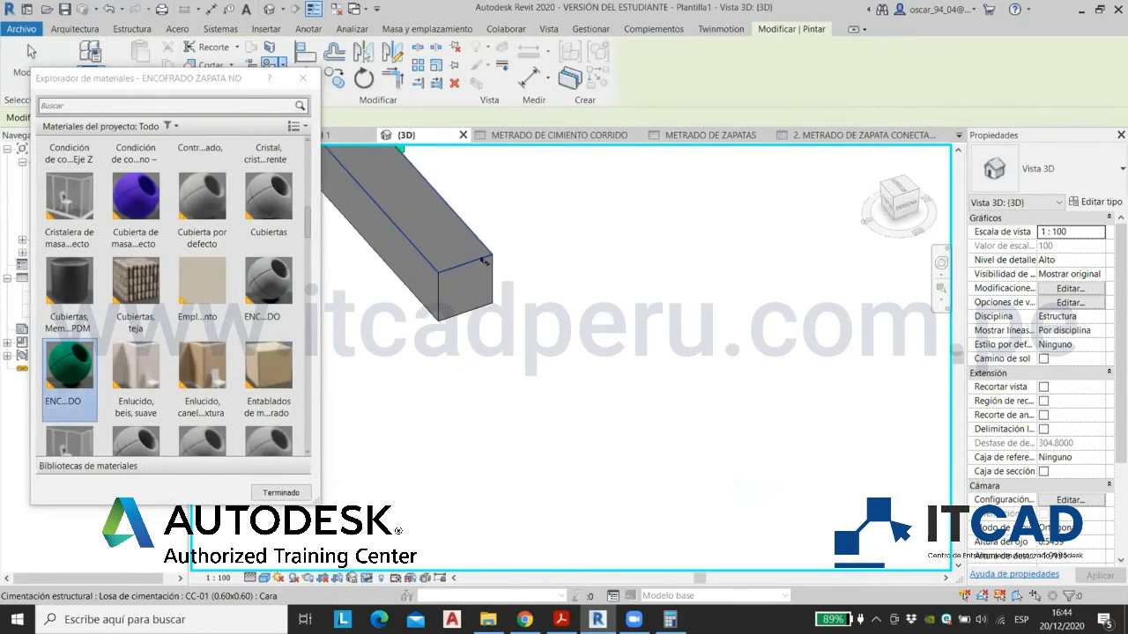
click(465, 288)
key(Escape)
click(380, 578)
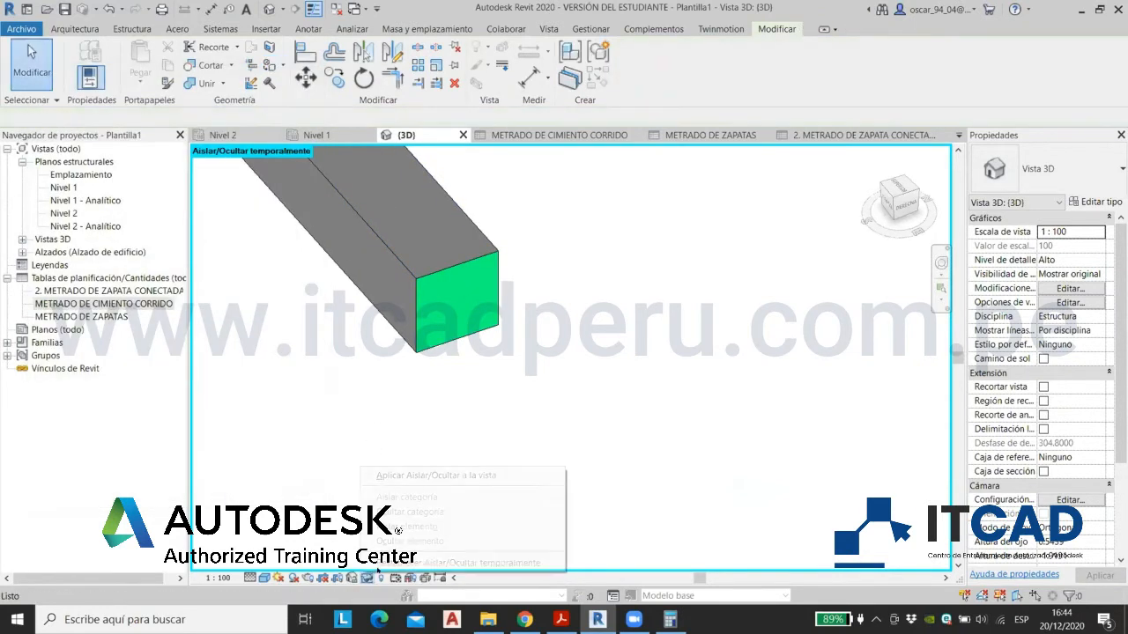
click(414, 538)
Step: Return to the connected-footing takeoff and close the METRADO DE CIMIENTO CORRIDO and METRADO DE ZAPATAS tables
click(809, 134)
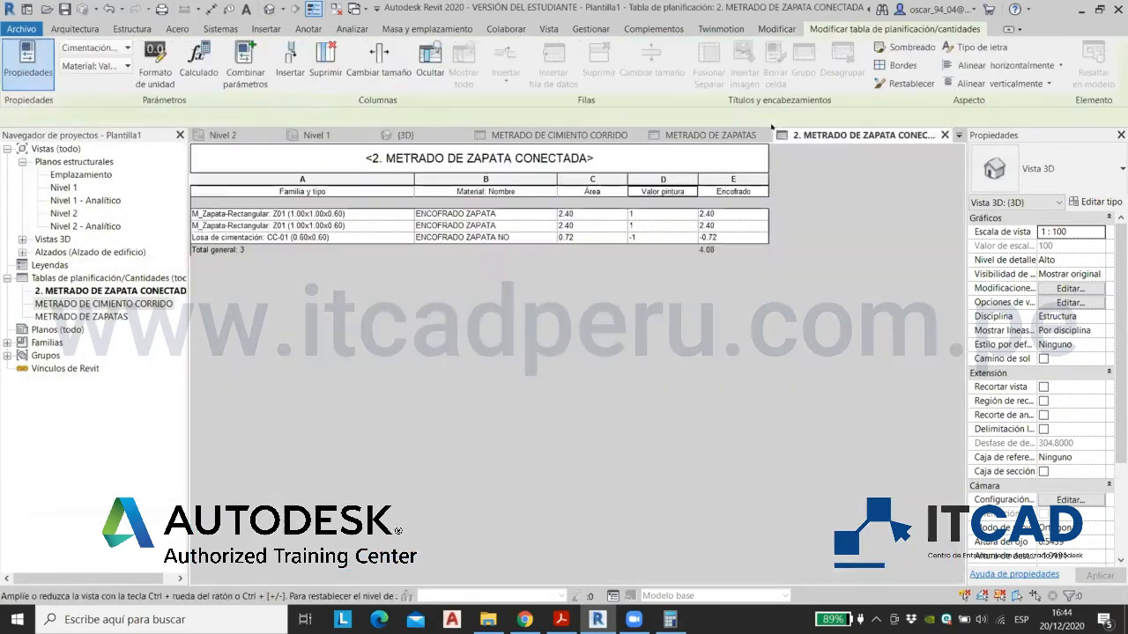
click(637, 134)
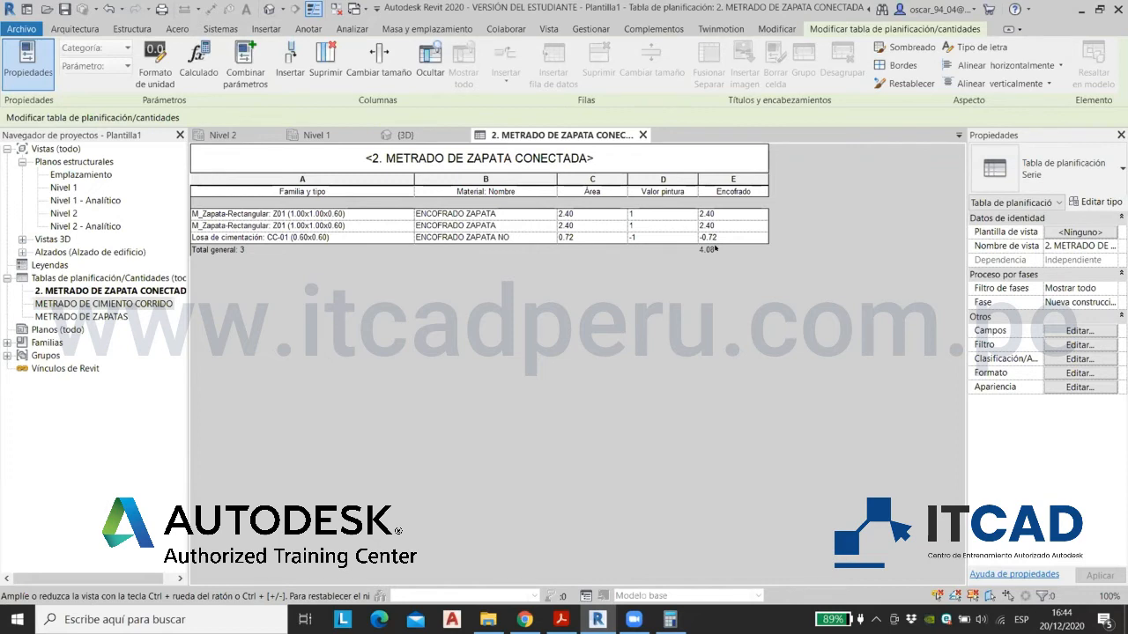
Step: Compare the takeoff's Encofrado total with the 3D model and examine the painted footing faces from several sides
key(ctrl+Tab)
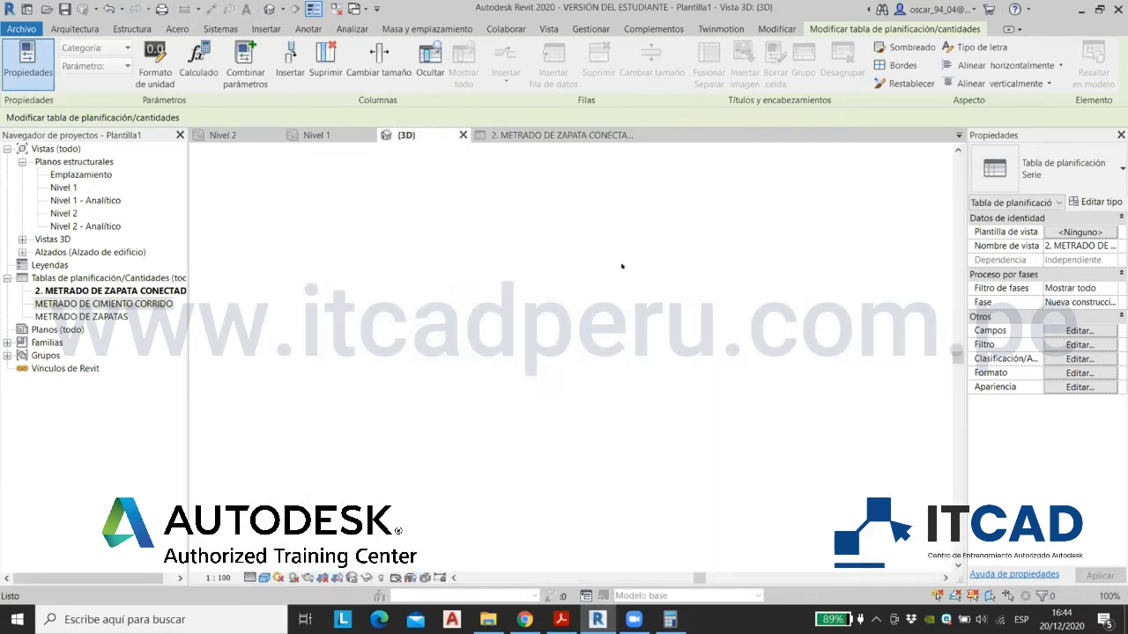
scroll(529, 229, down, 3)
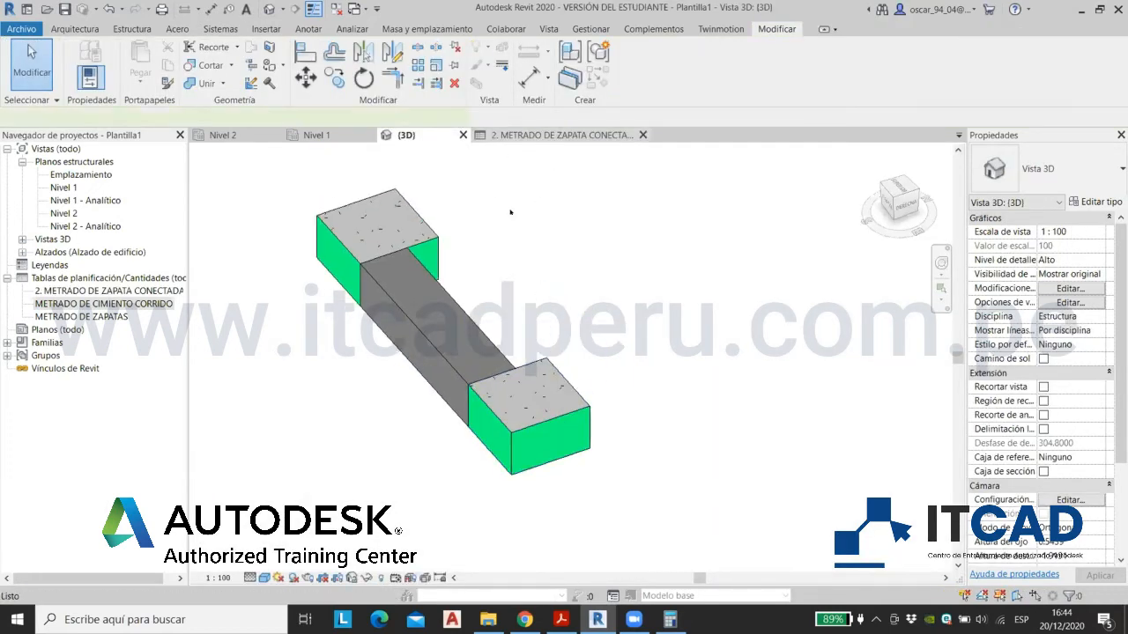
key(ctrl+Tab)
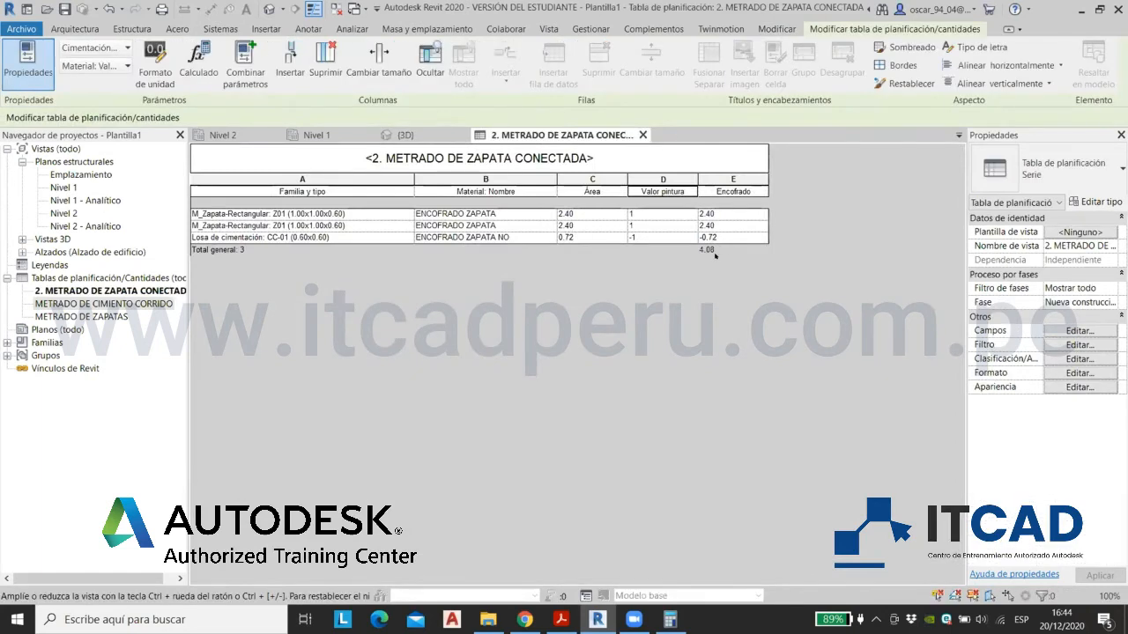
key(ctrl+Tab)
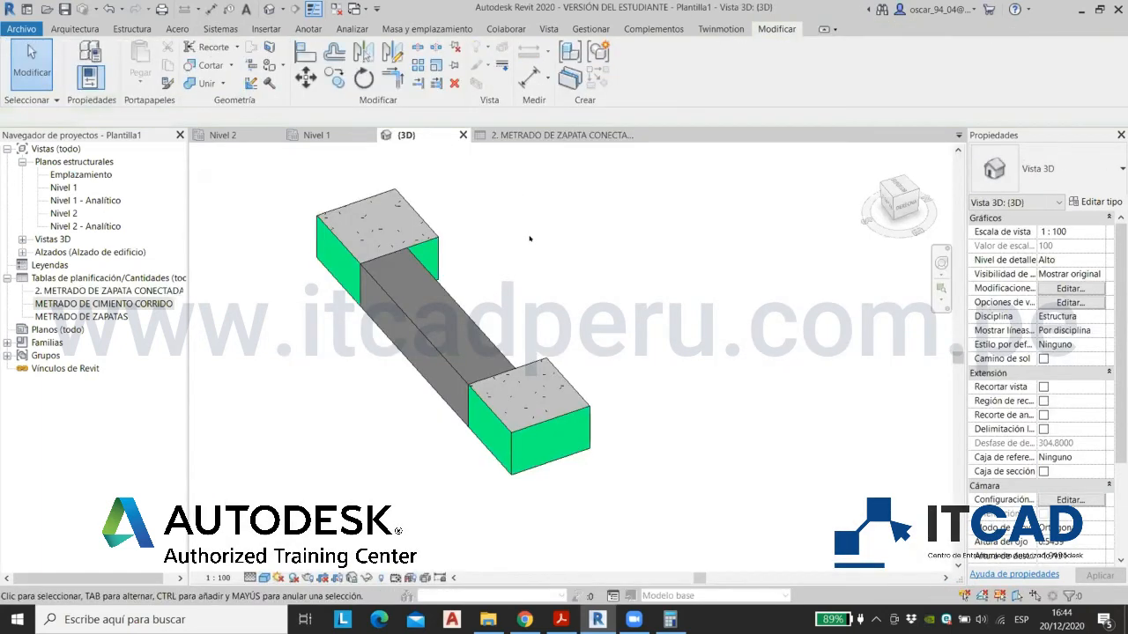
shift+middle_drag(670, 289, 838, 400)
click(670, 392)
click(779, 375)
shift+middle_drag(780, 375, 603, 382)
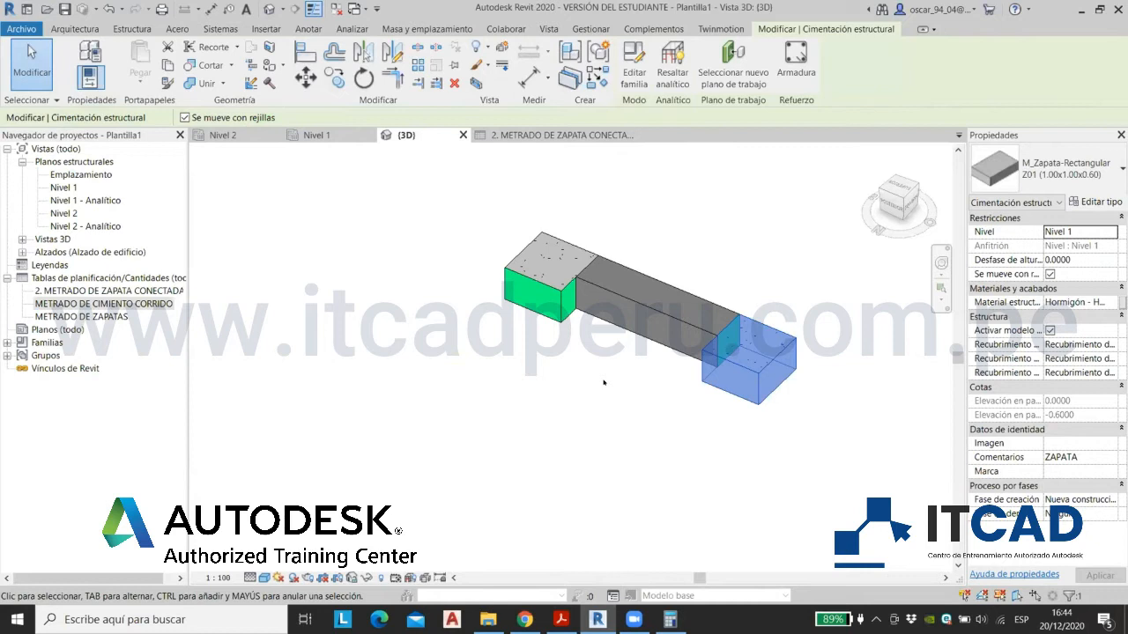
key(Escape)
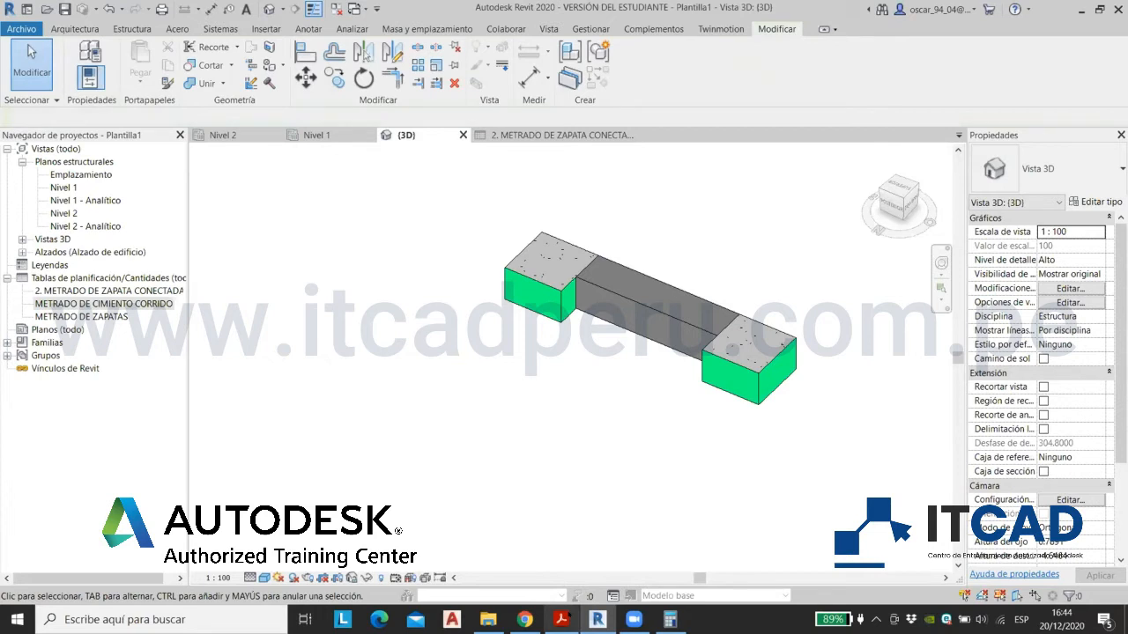
Step: Switch to the presentation in Adobe Acrobat Reader and go to page 11 on the Valor pintura parameter
click(561, 620)
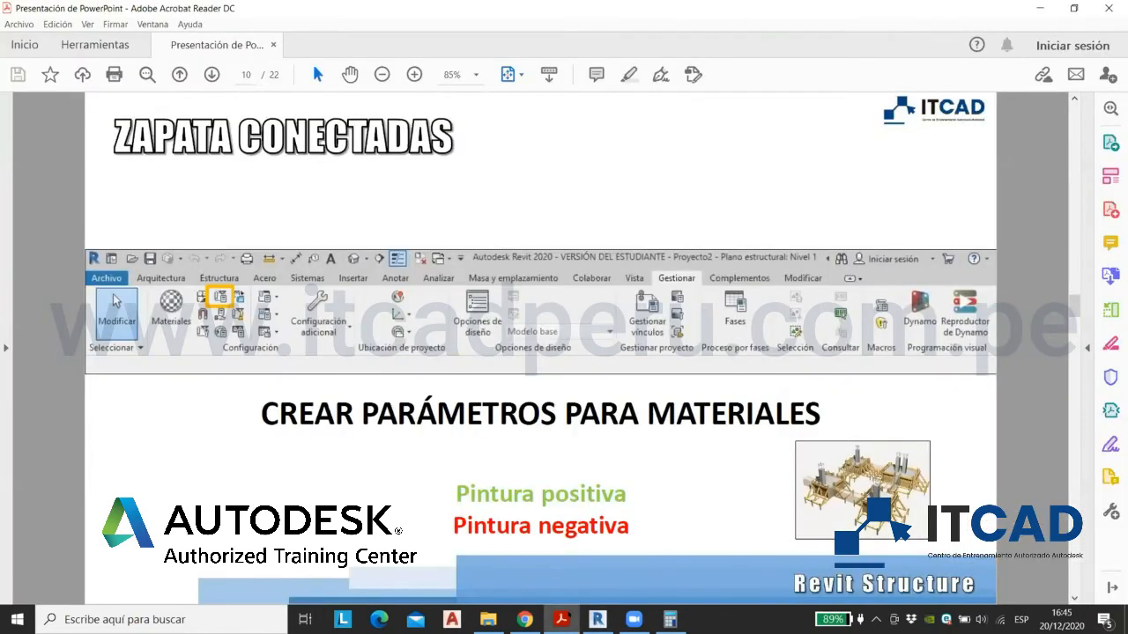
scroll(722, 194, down, 1)
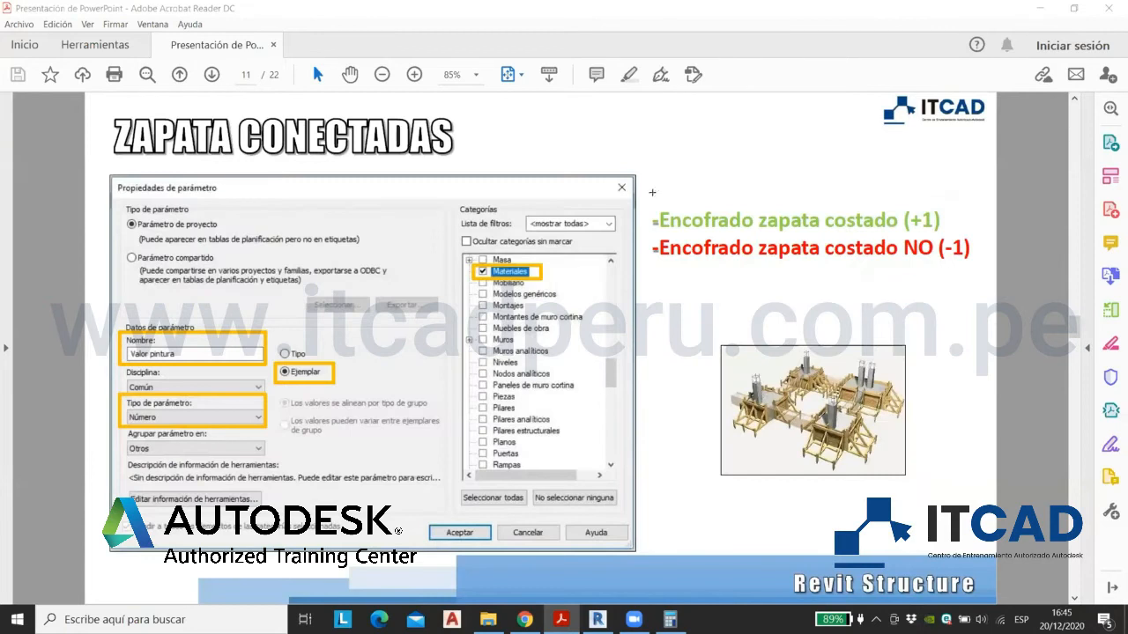
Step: Review the presentation's Zapata Conectadas pages on materials and the Encofrado formula, ending on the Cimiento Corrido steps on page 20
scroll(652, 192, up, 1)
scroll(550, 239, down, 2)
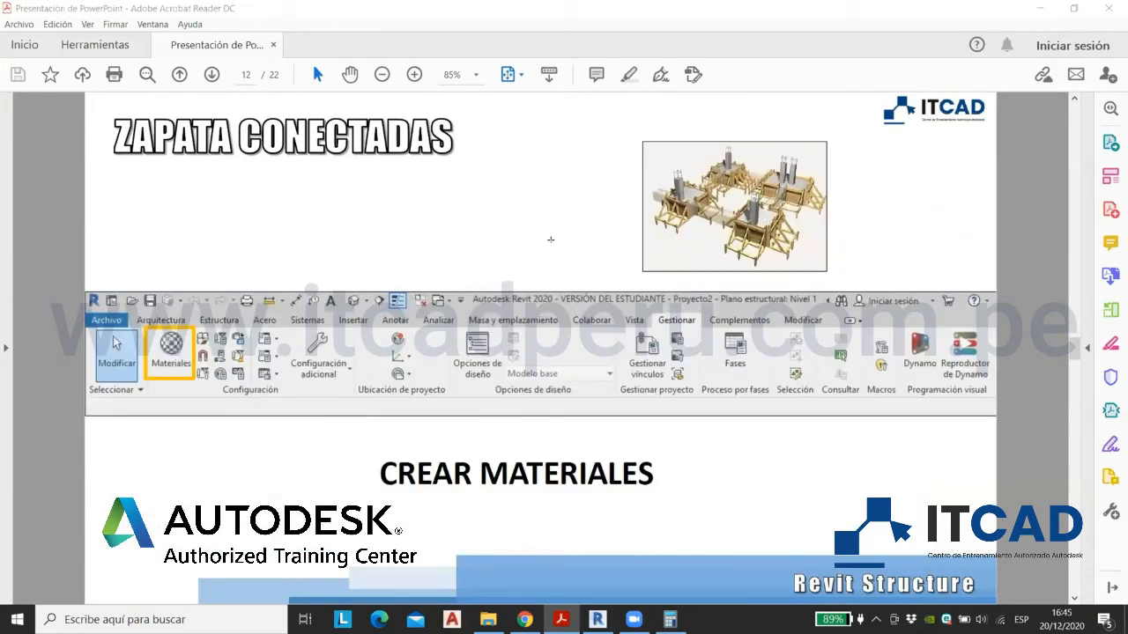
scroll(550, 238, down, 3)
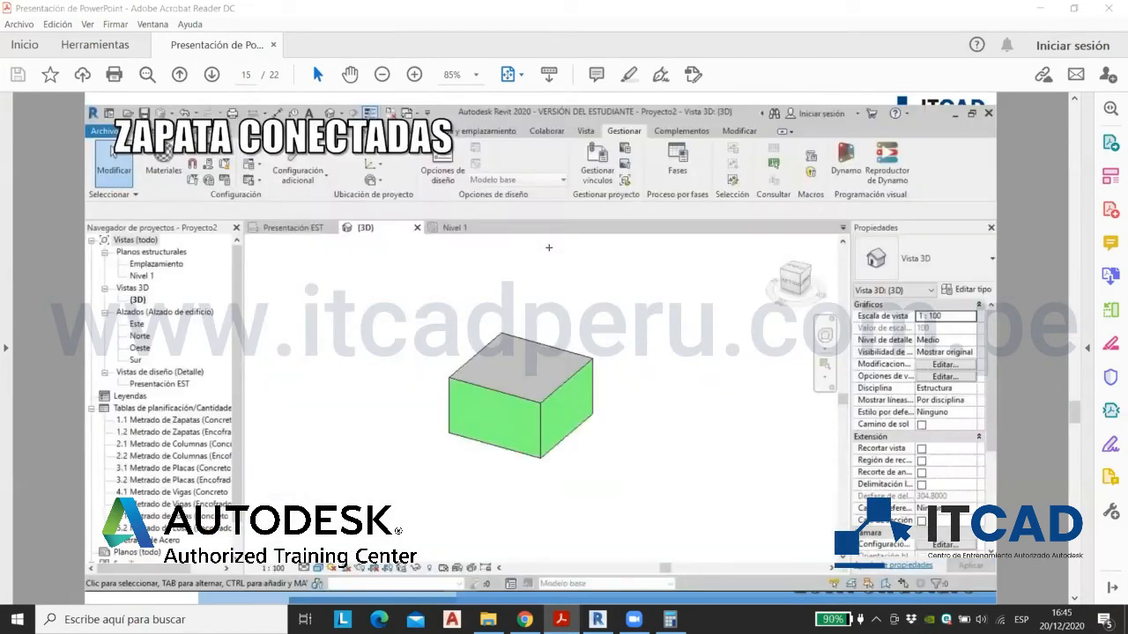
scroll(549, 247, down, 3)
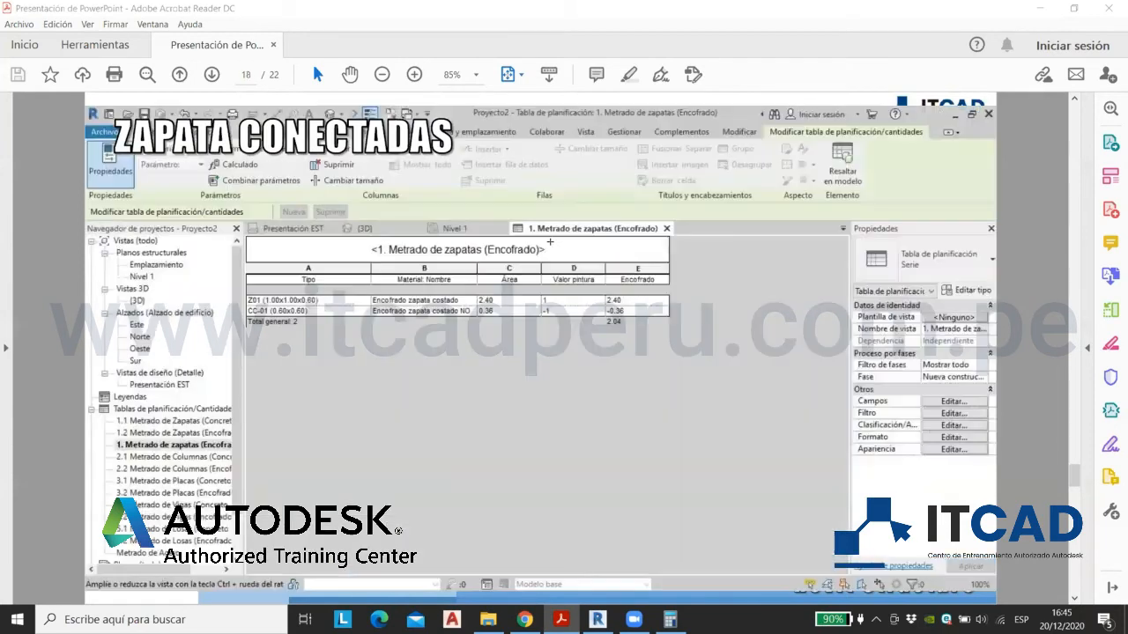
scroll(540, 236, up, 1)
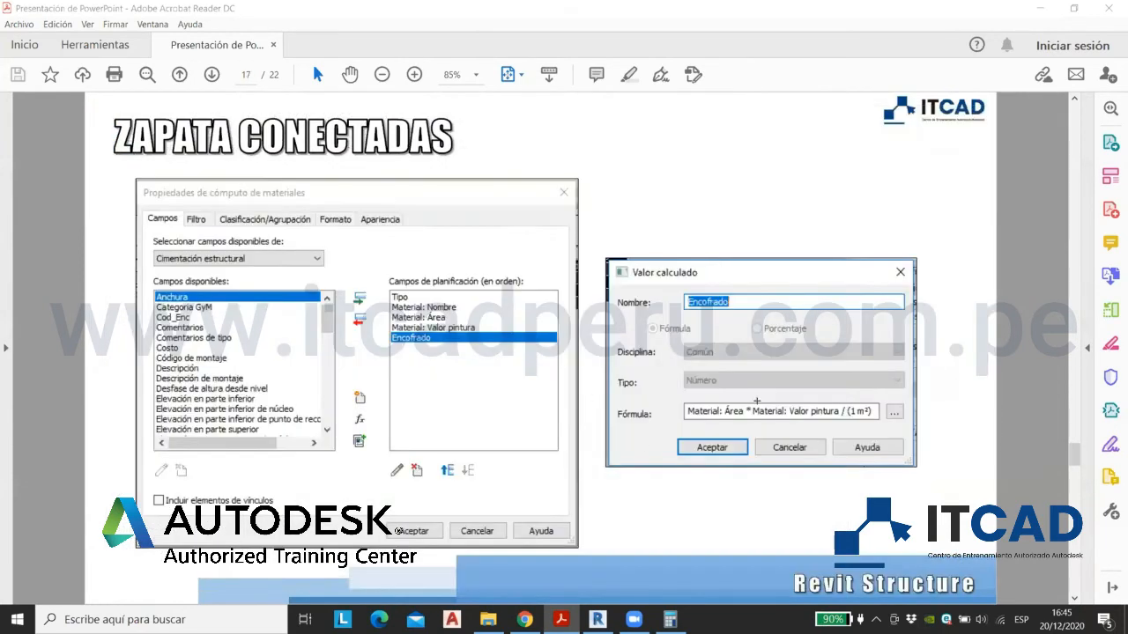
scroll(714, 416, down, 2)
scroll(642, 371, down, 1)
scroll(638, 373, up, 1)
scroll(625, 383, down, 1)
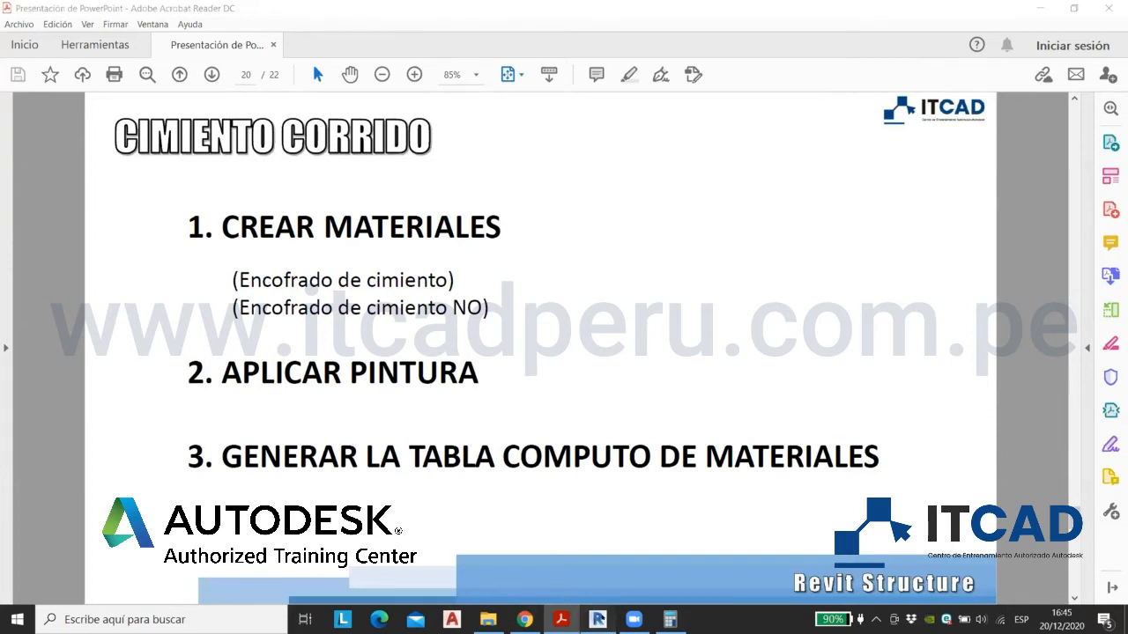
Step: Switch to Revit and examine the METRADO DE ZAPATA CONECTADA takeoff and the painted connected footings in 3D
click(597, 619)
click(522, 134)
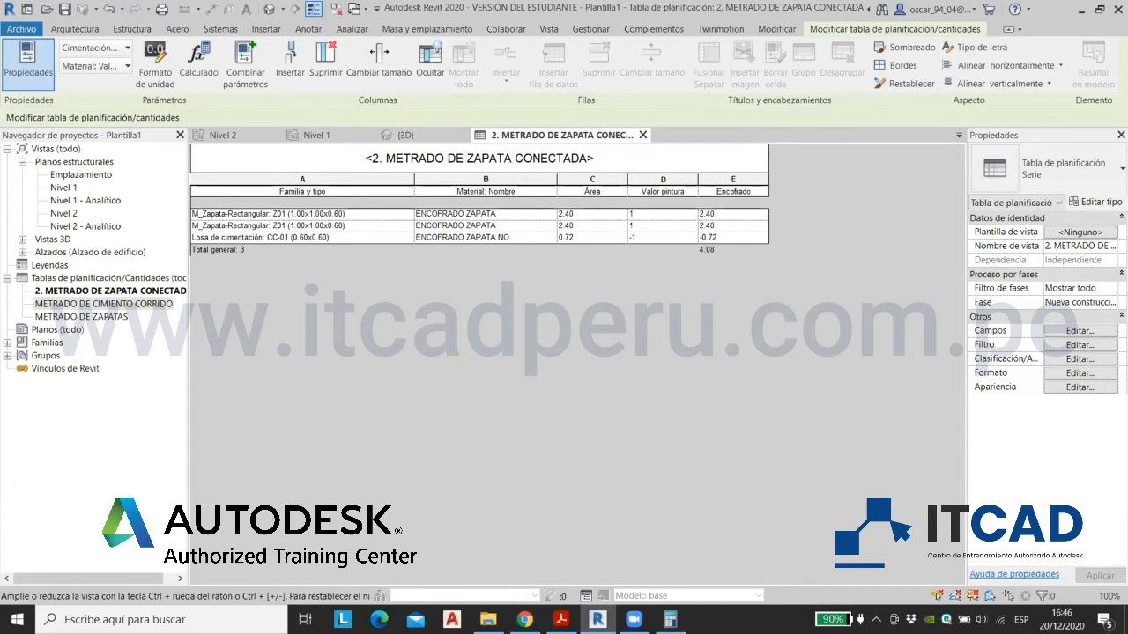
click(404, 135)
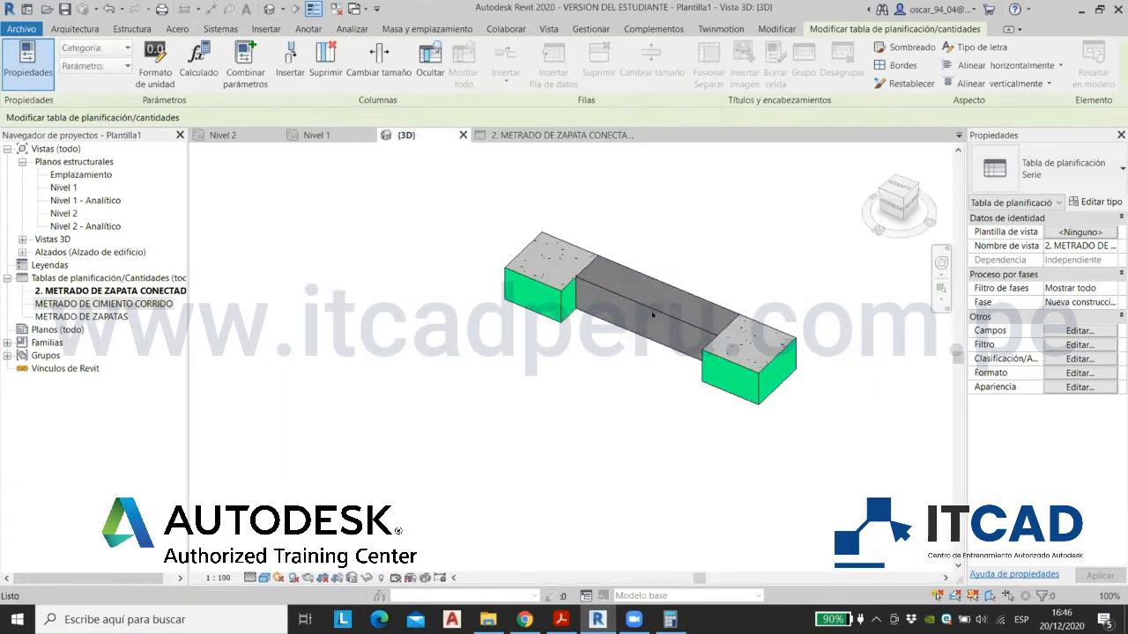
scroll(557, 342, up, 3)
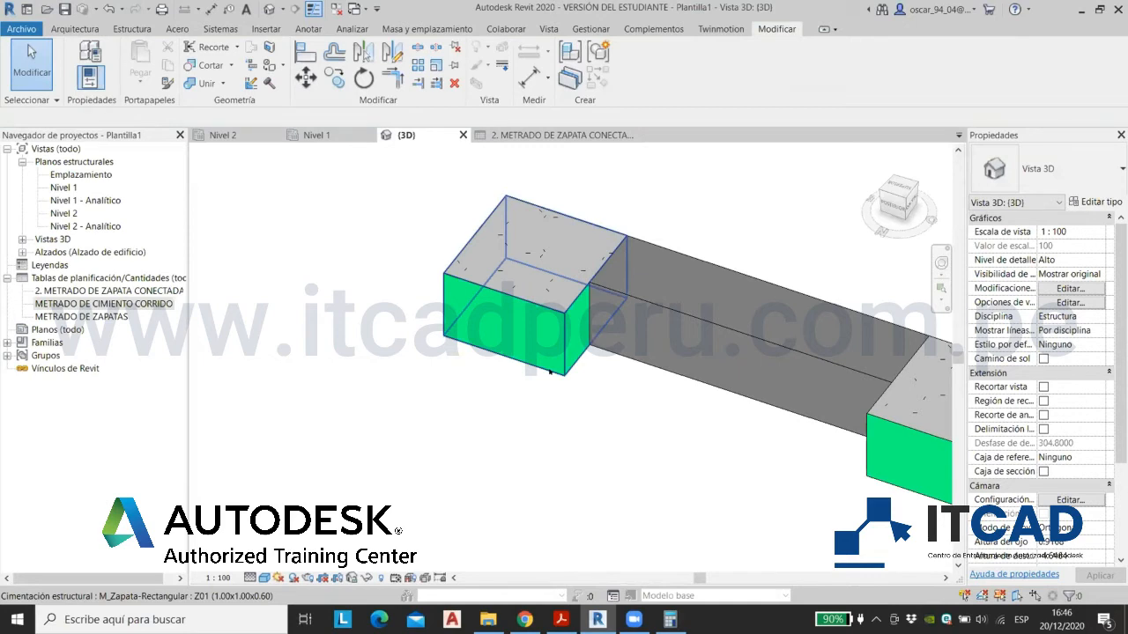
shift+middle_drag(512, 381, 488, 408)
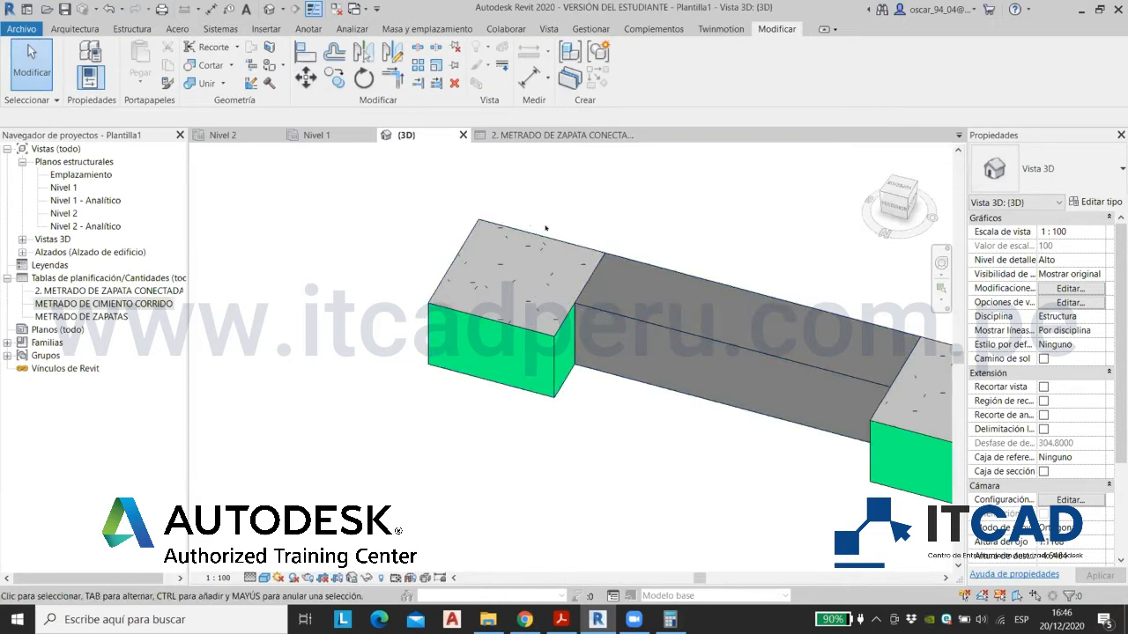
Step: Switch to Adobe Acrobat Reader and read the two materials required for strip foundations, Encofrado de cimiento and Encofrado de cimiento NO
click(560, 619)
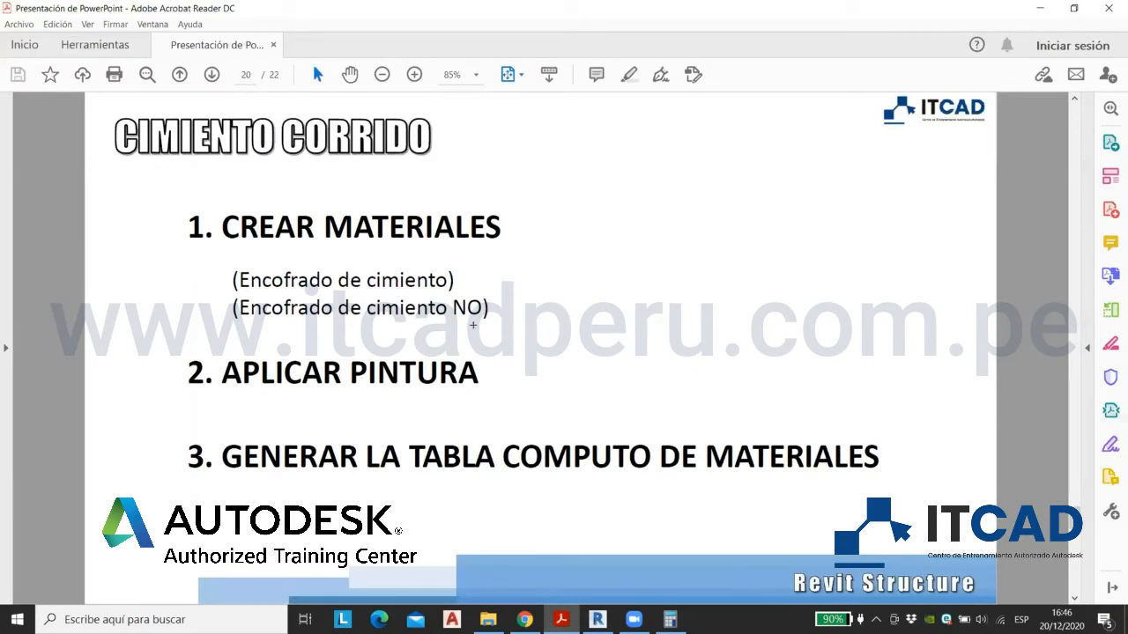
drag(453, 306, 474, 307)
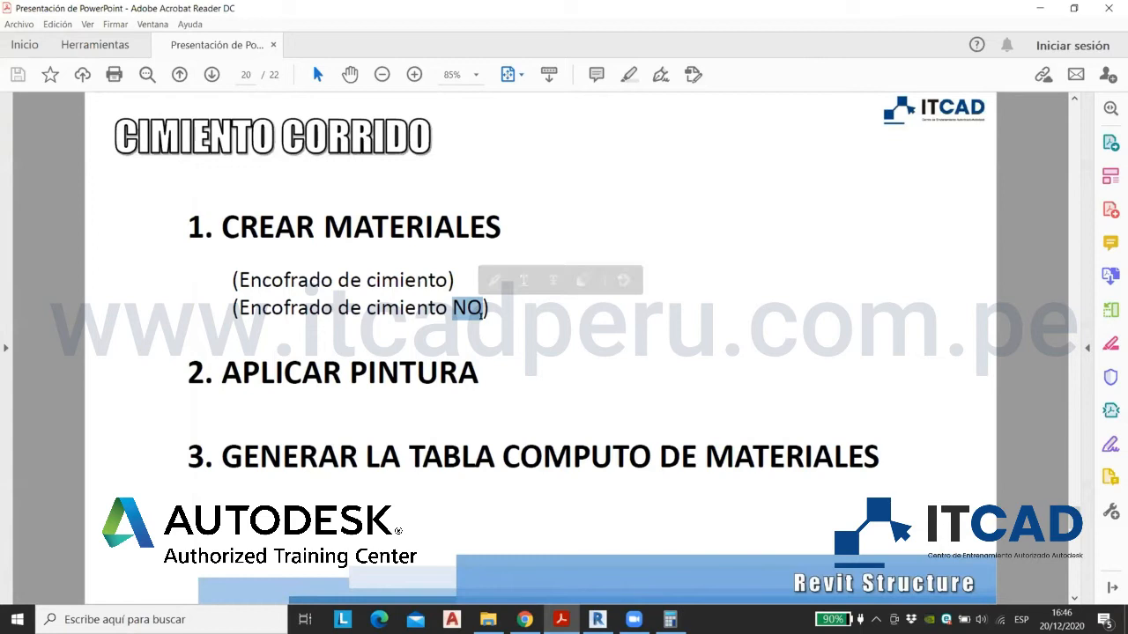
drag(234, 307, 473, 308)
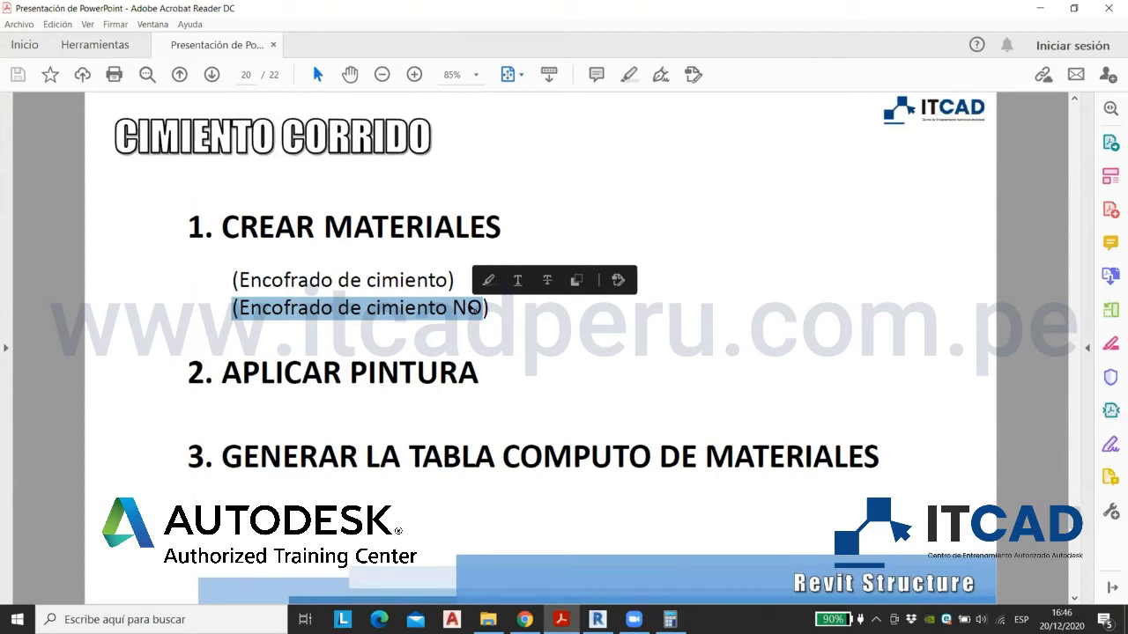
click(588, 429)
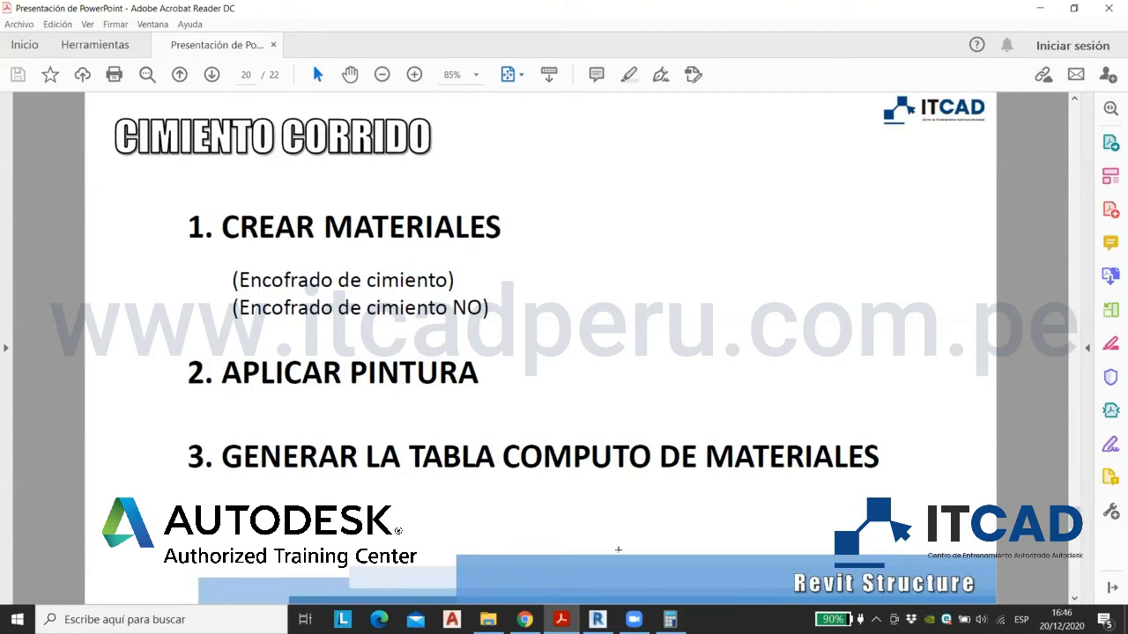
Step: Switch to Revit and copy the CC-01 connecting foundation to an empty area beyond the footings in the top view
click(598, 619)
click(899, 220)
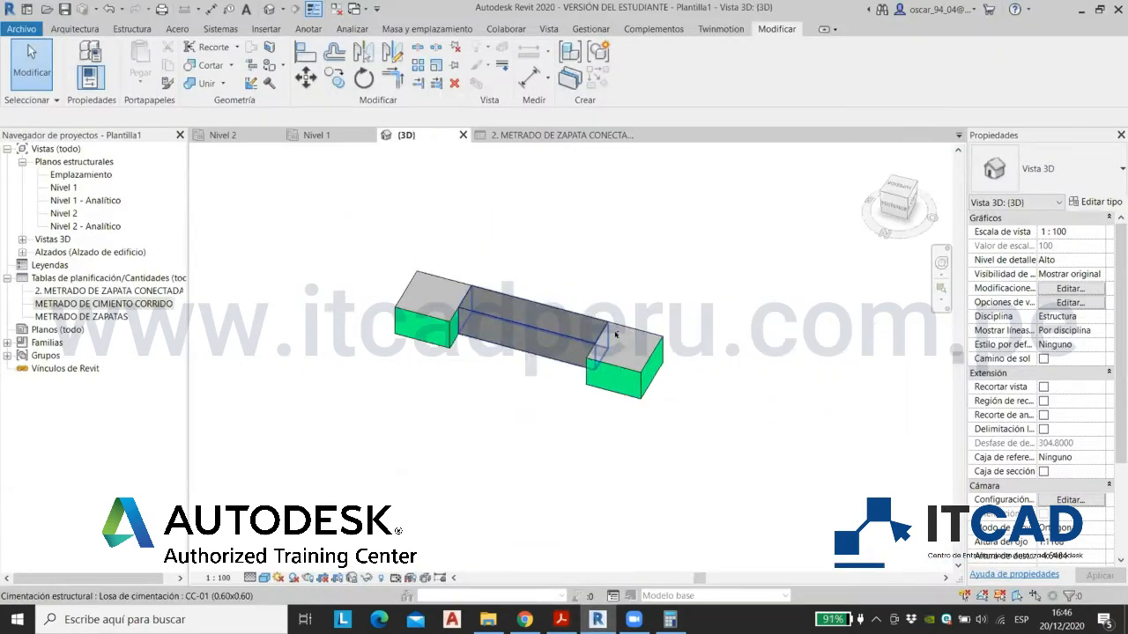
click(898, 180)
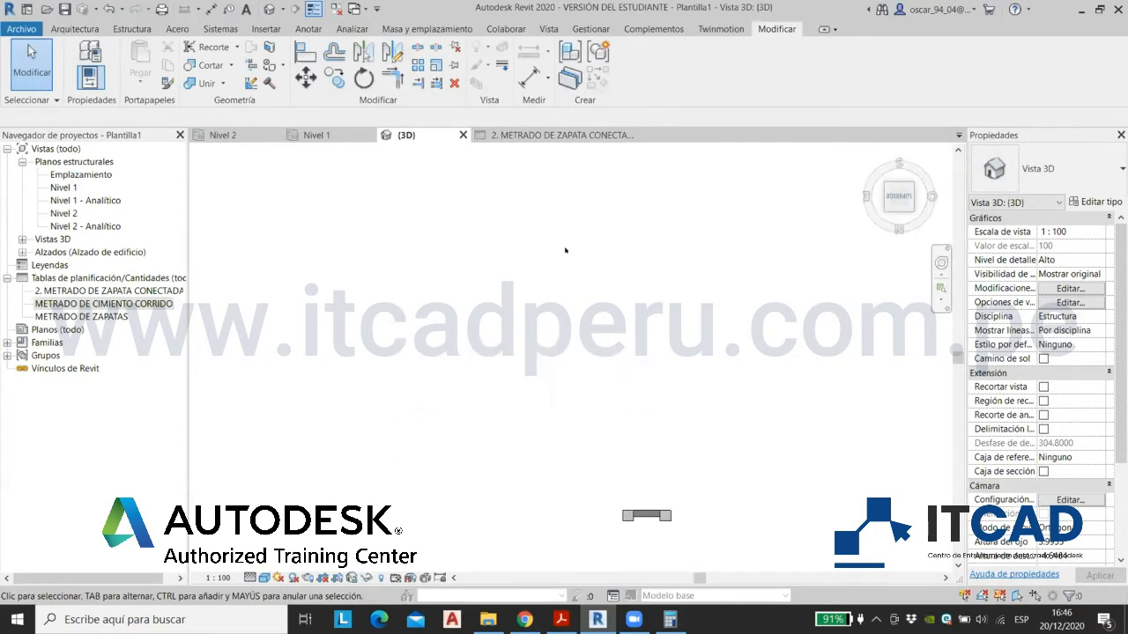
scroll(587, 360, up, 2)
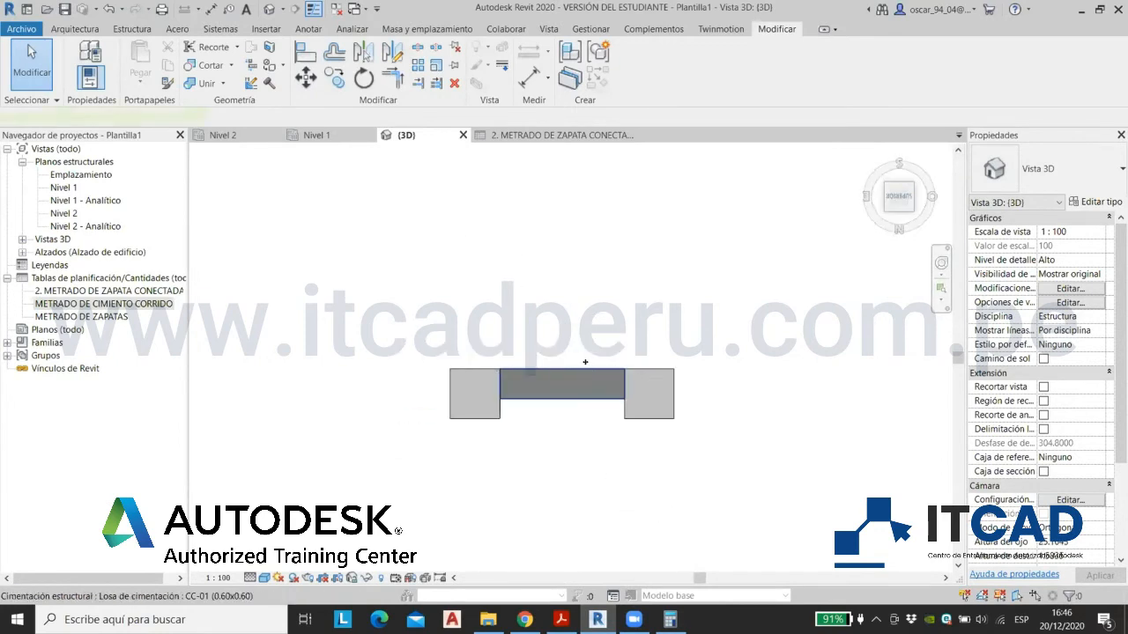
click(586, 370)
middle_drag(586, 370, 510, 455)
scroll(483, 307, down, 2)
key(m)
key(v)
click(507, 362)
click(508, 228)
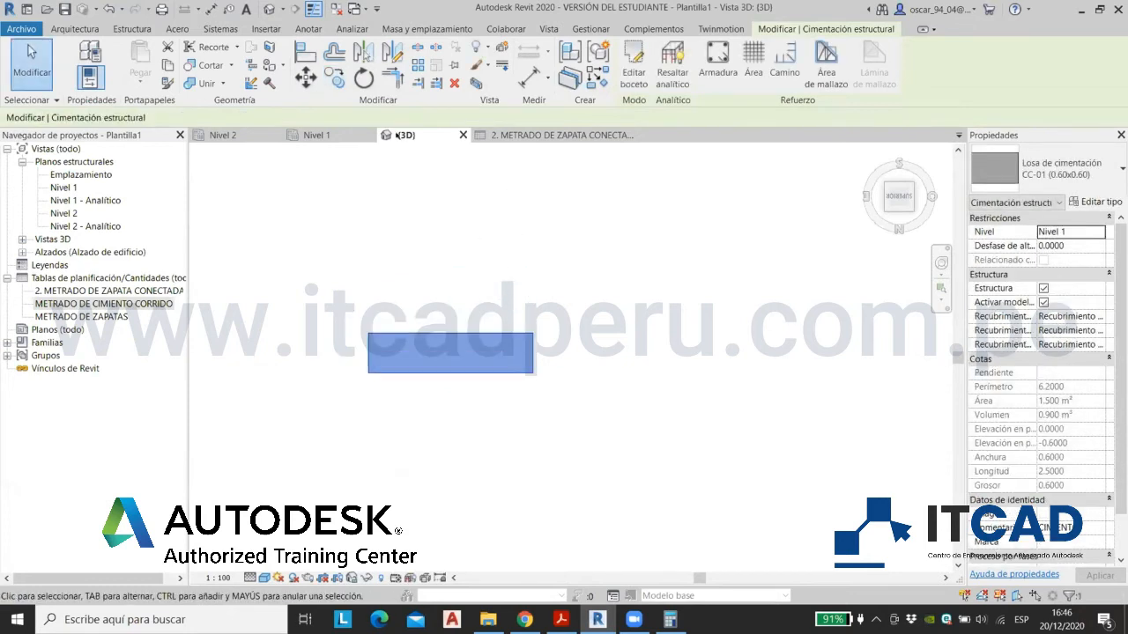
Step: Make a second parallel copy of the CC-01 strip and rotate it by 90 degrees
click(334, 78)
click(560, 275)
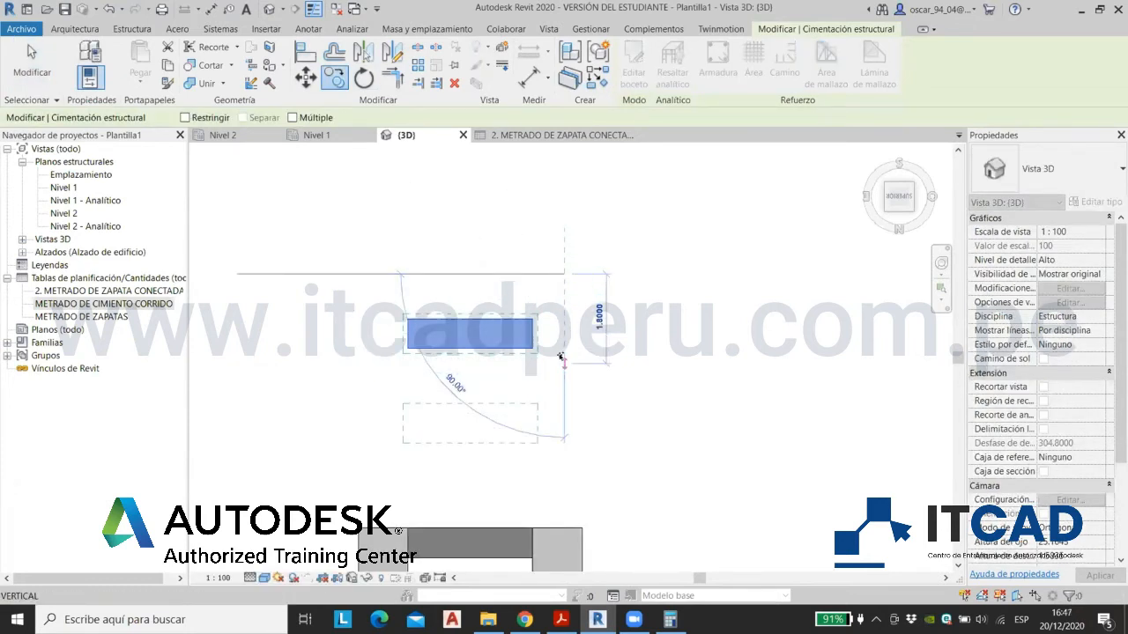
click(561, 187)
middle_drag(504, 131, 504, 240)
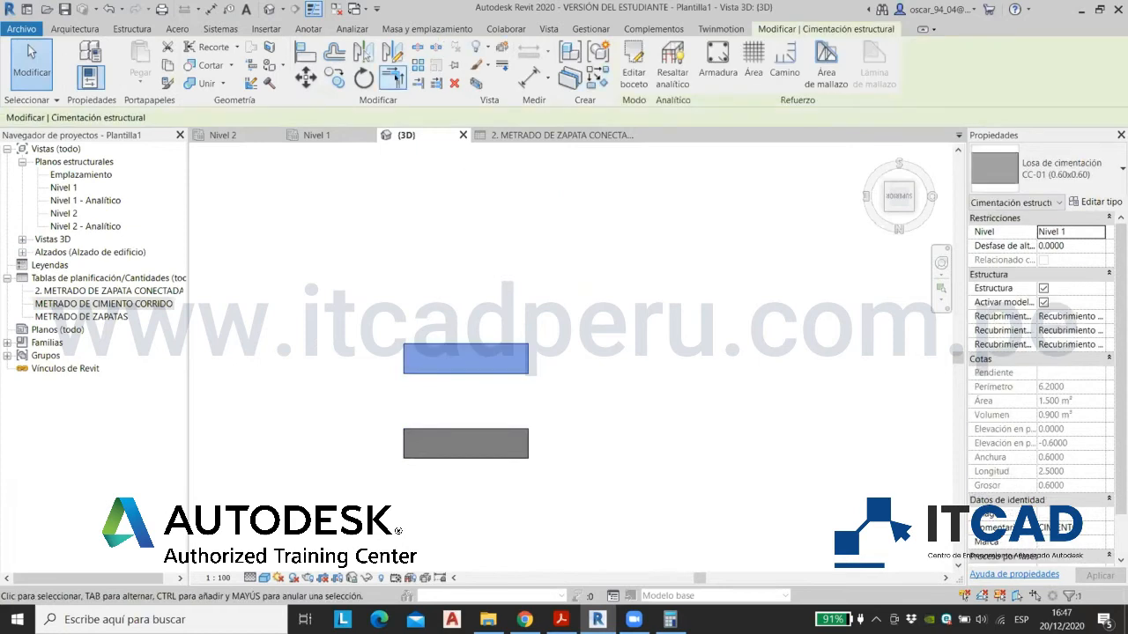
click(503, 233)
text(90)
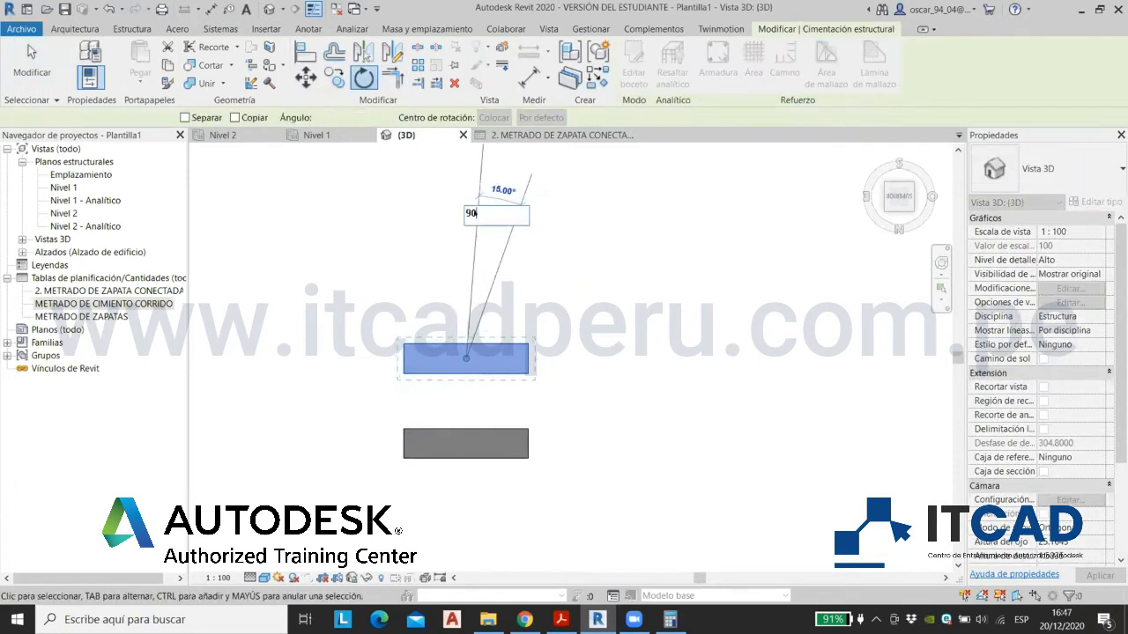
key(Return)
Step: Move the rotated strip against the long edge of the other strip so the two form a T
click(304, 78)
scroll(470, 408, up, 5)
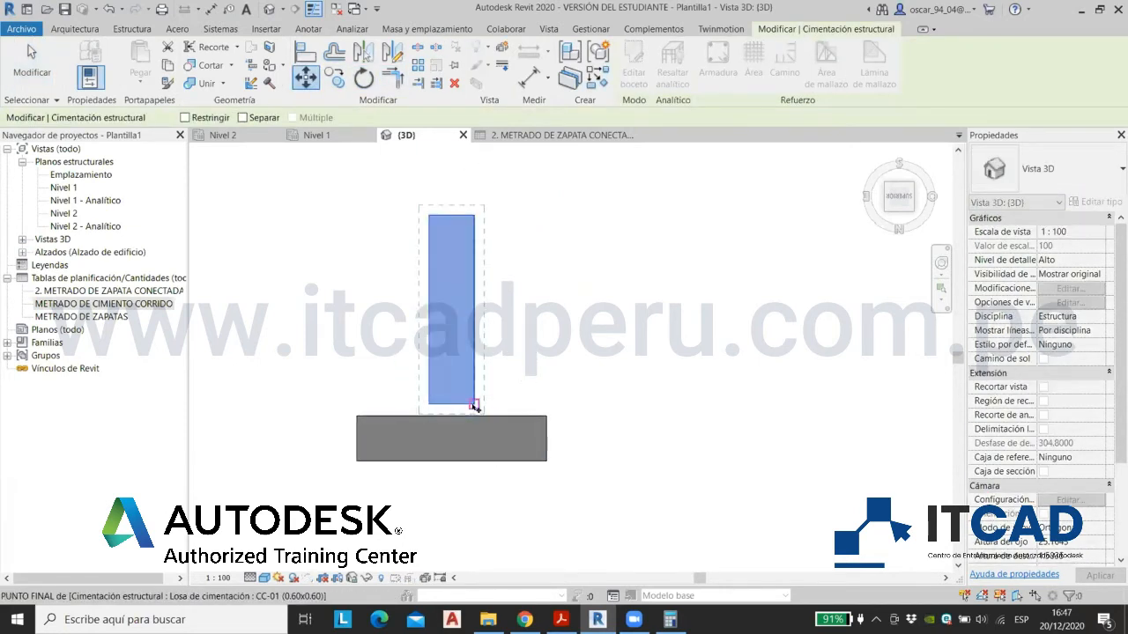
click(467, 418)
Step: Remove the paint from the exposed end faces of the two CC-01 strips forming the T
scroll(360, 458, down, 3)
shift+middle_drag(360, 458, 616, 353)
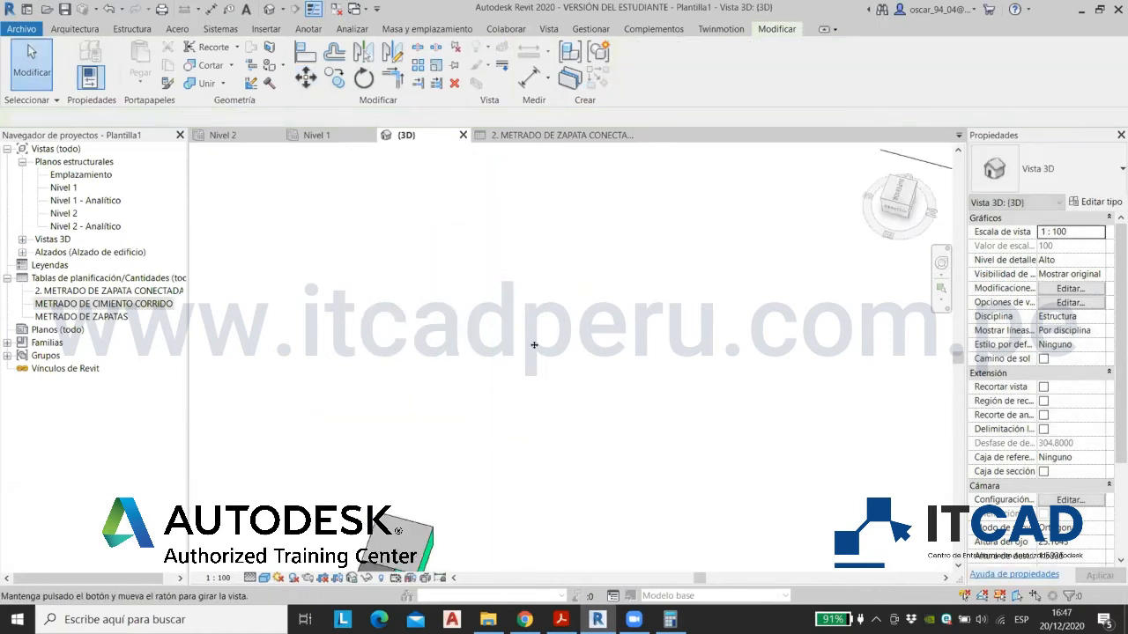
shift+middle_drag(728, 291, 583, 322)
click(565, 312)
shift+middle_drag(428, 417, 604, 282)
click(595, 336)
scroll(551, 280, up, 2)
click(282, 67)
click(322, 116)
click(335, 363)
click(645, 315)
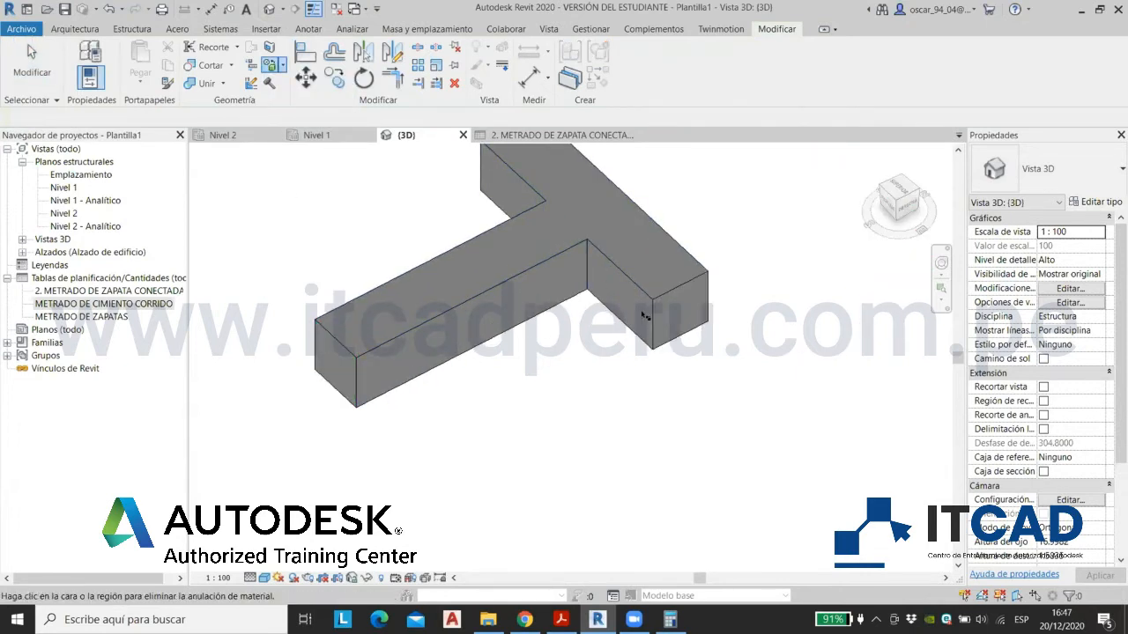
scroll(645, 317, down, 3)
shift+middle_drag(702, 344, 458, 338)
scroll(689, 317, up, 3)
click(592, 310)
Step: Temporarily hide the T's cross strip, remove the paint from the other strip's covered end face, and restore the hidden strip
scroll(719, 342, down, 2)
shift+middle_drag(758, 359, 435, 491)
click(590, 282)
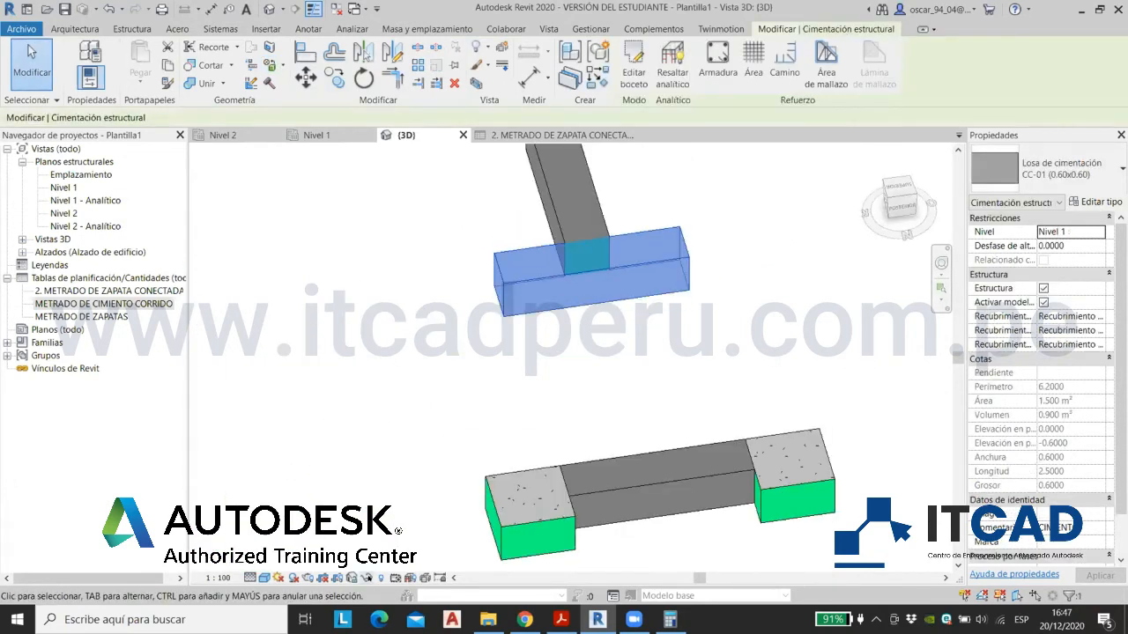
right_click(441, 465)
click(494, 536)
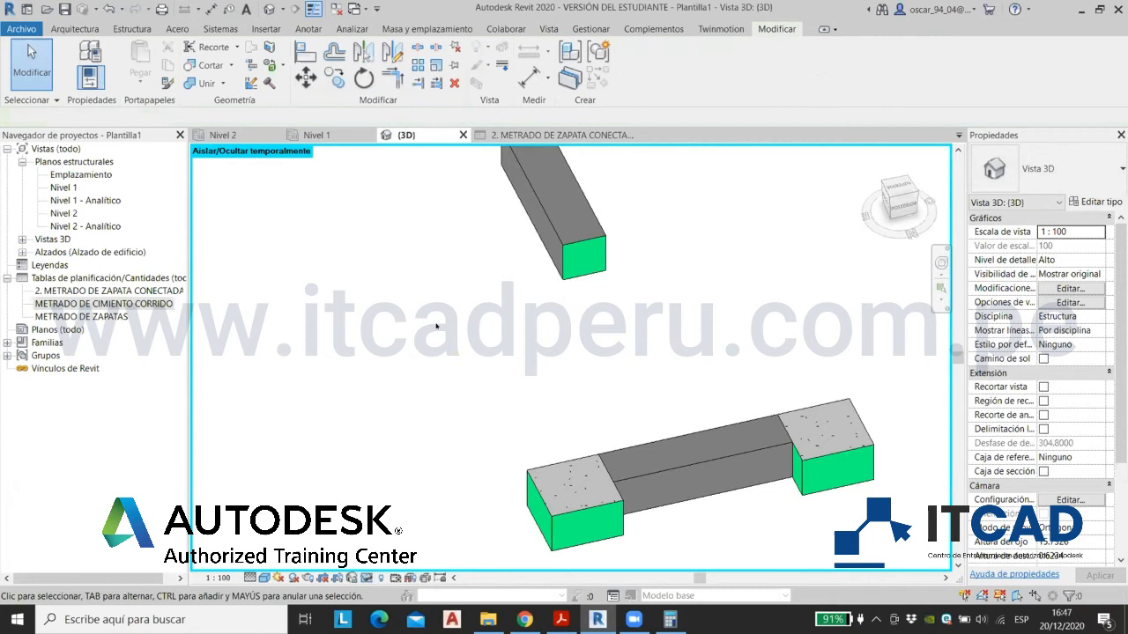
click(273, 64)
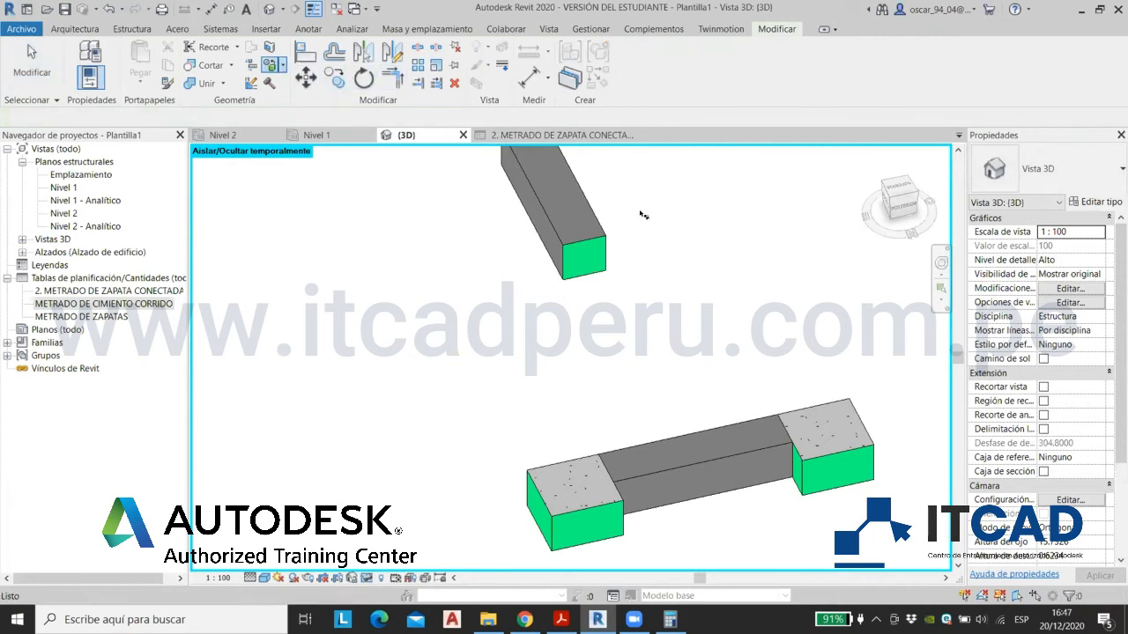
click(584, 256)
click(380, 578)
click(388, 566)
Step: Check the Comentarios value of the connecting foundation and of the two strips forming the T
shift+middle_drag(564, 353, 669, 331)
shift+middle_drag(671, 276, 628, 391)
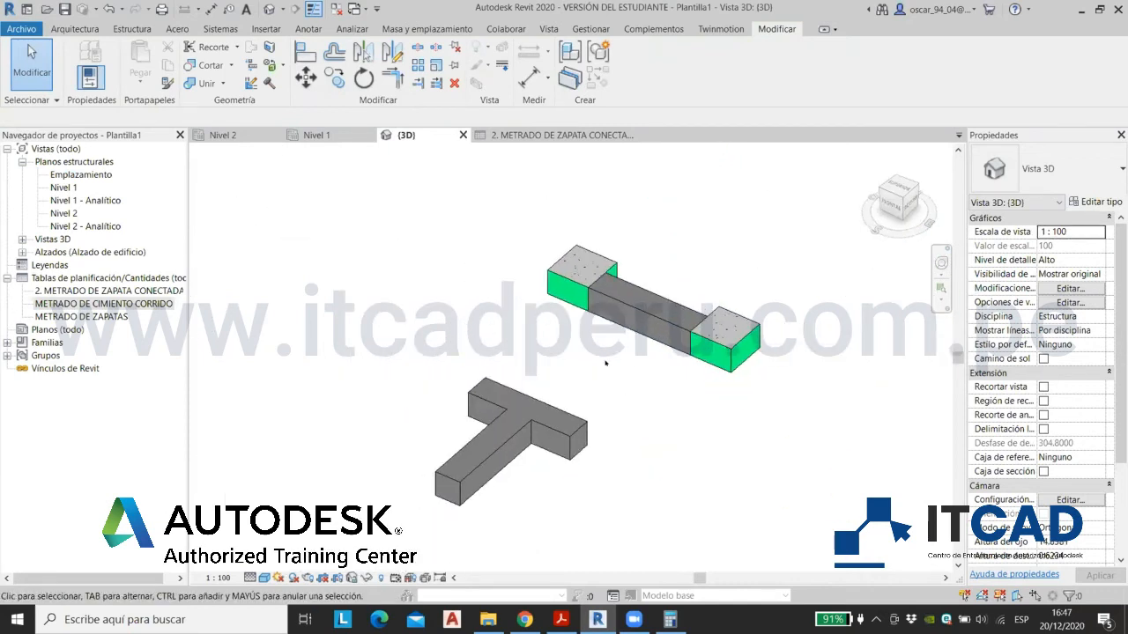
click(687, 308)
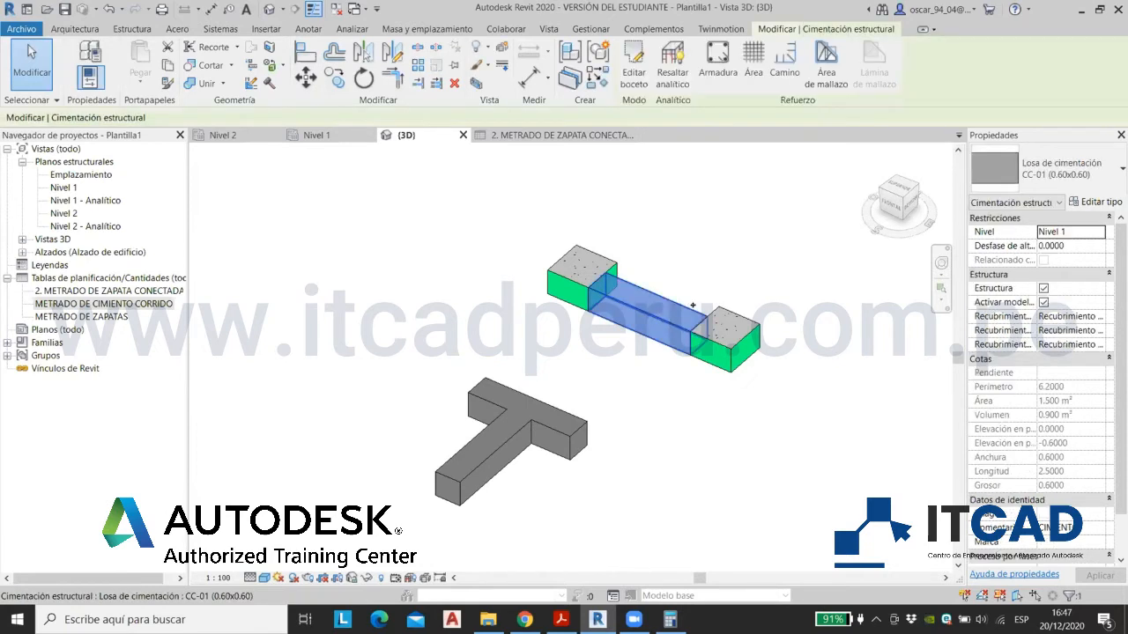
scroll(772, 357, down, 1)
scroll(1007, 379, down, 1)
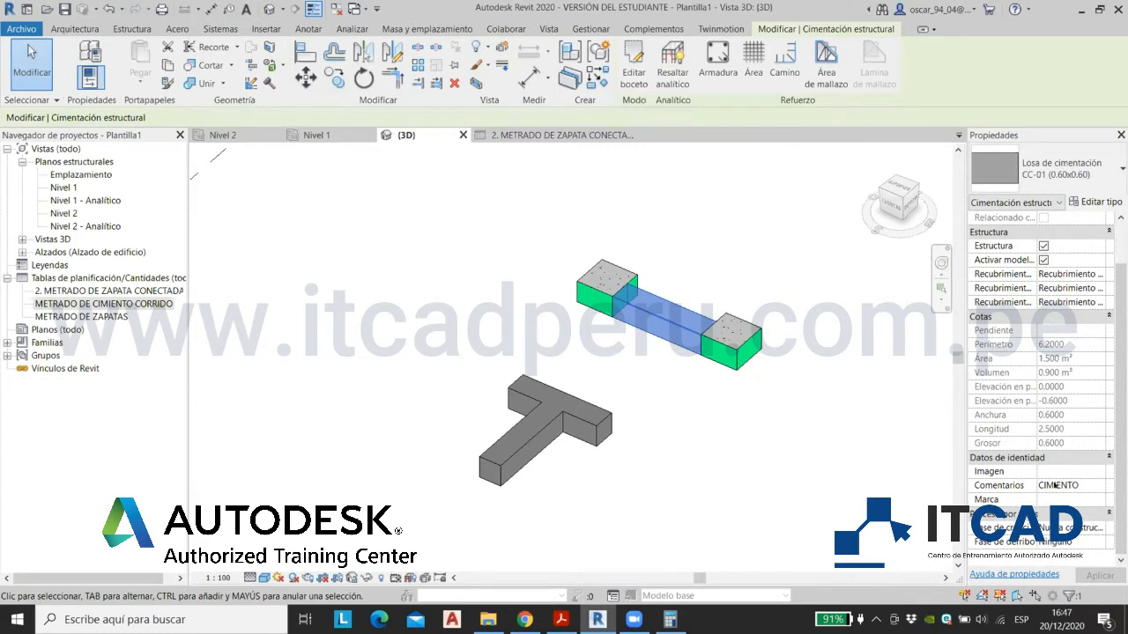
drag(627, 378, 535, 428)
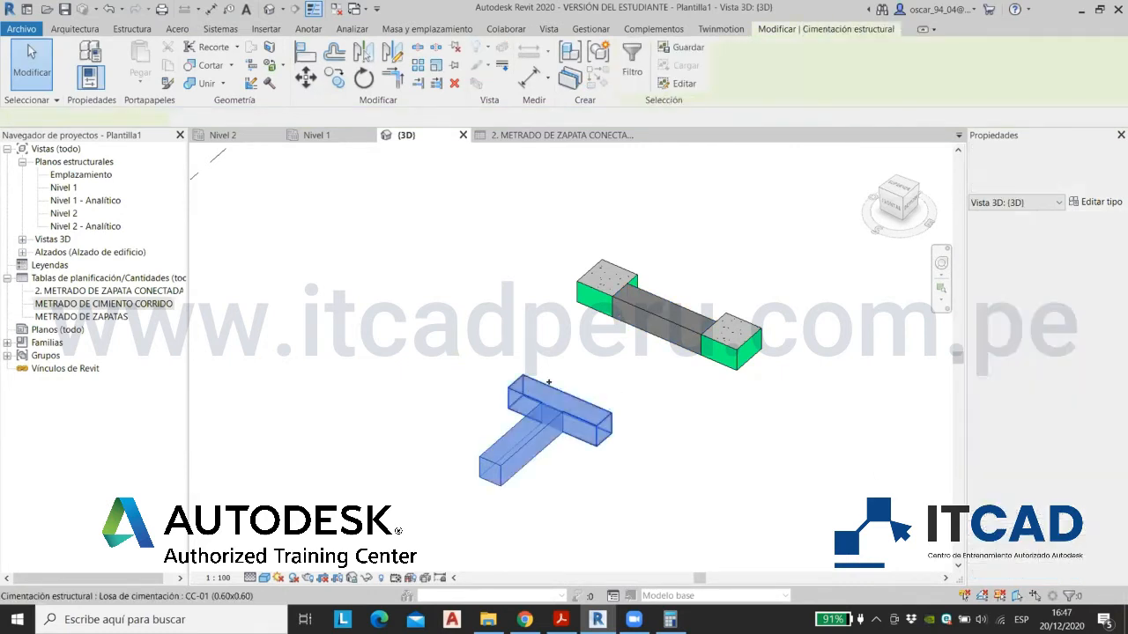
click(1093, 485)
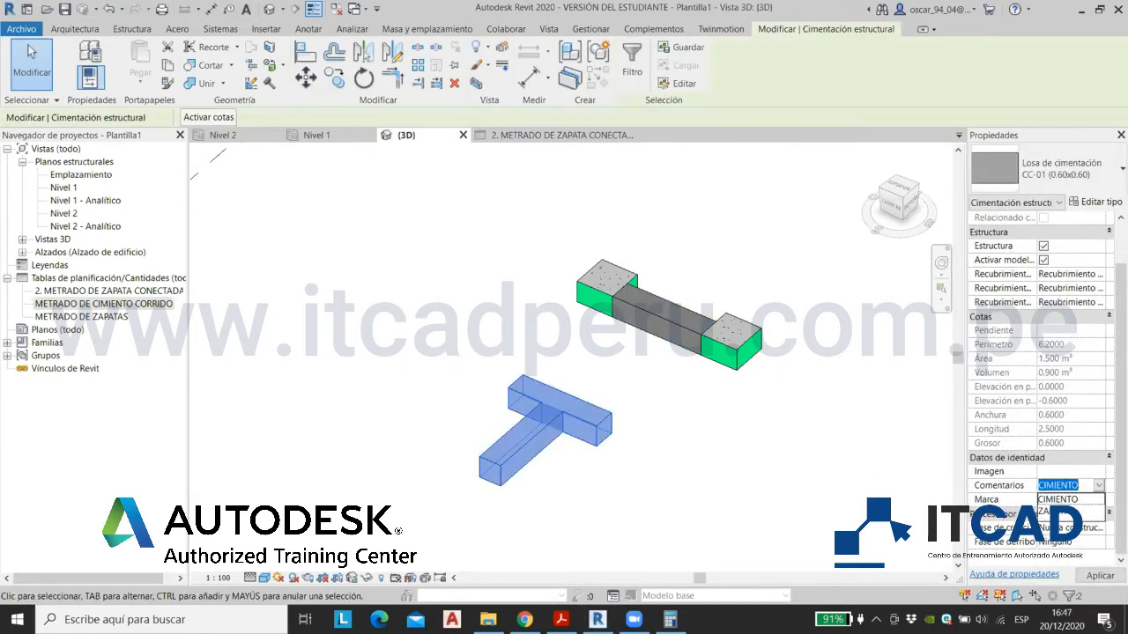
click(670, 386)
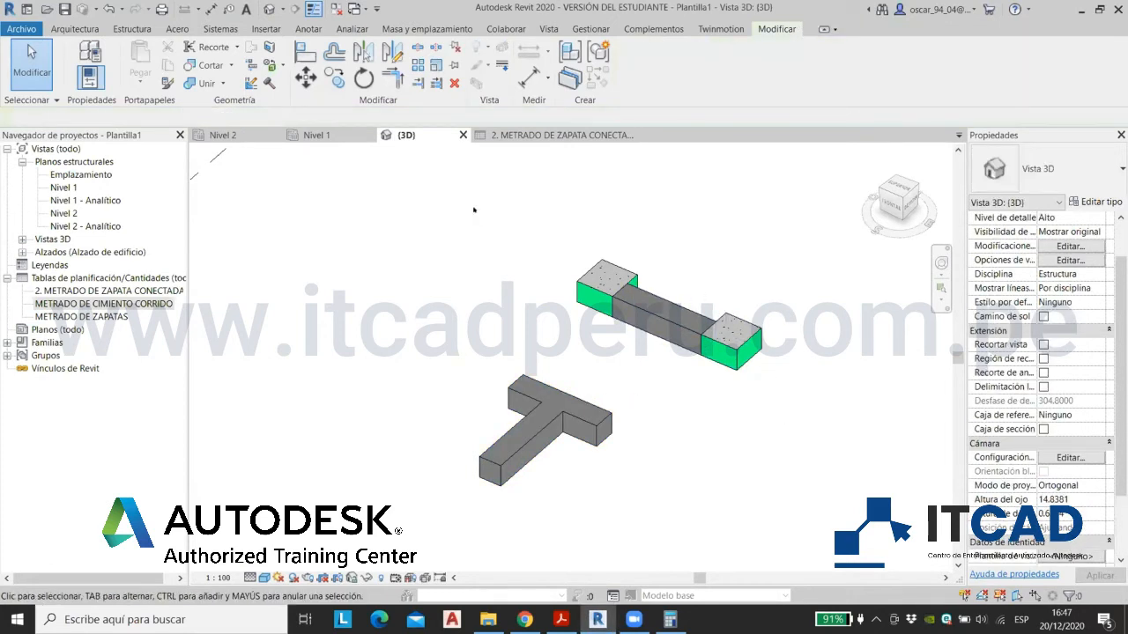
Step: Duplicate the ENCOFRADO ZAPATA material and name the copy ENCOFRADO CIMIENTO CORRIDO
click(590, 29)
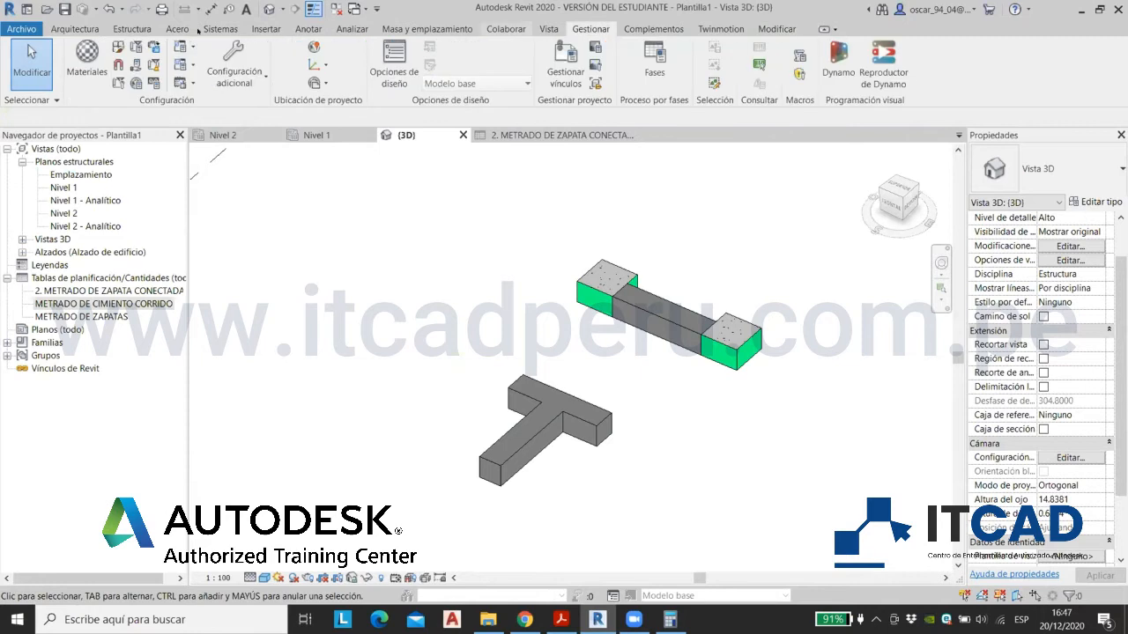
click(86, 61)
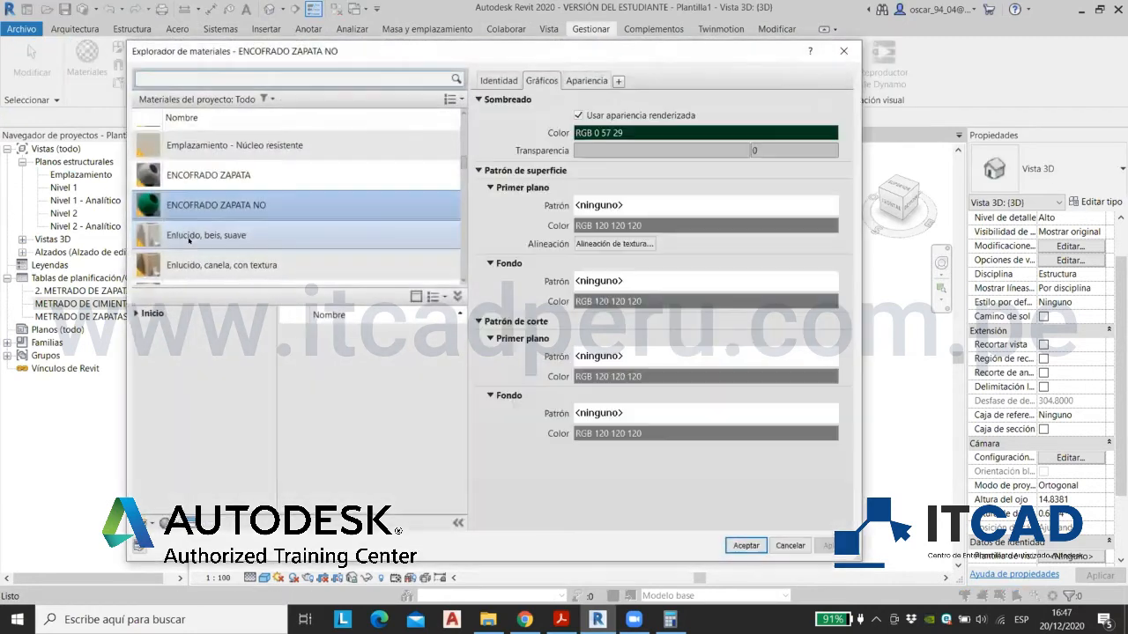
right_click(236, 177)
click(280, 200)
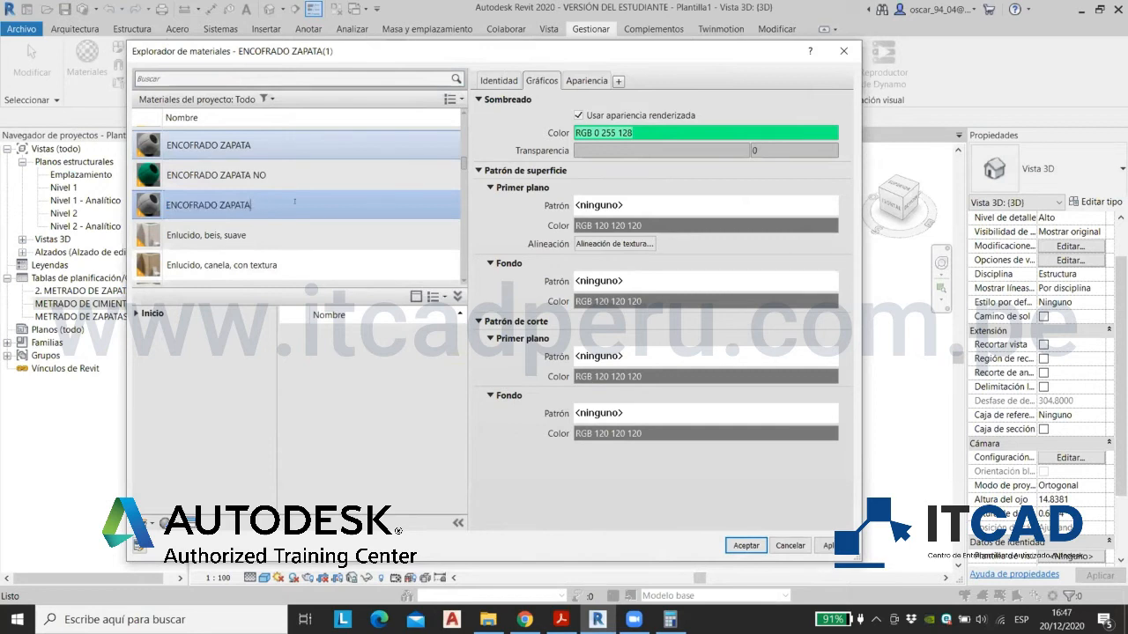
key(Caps_Lock)
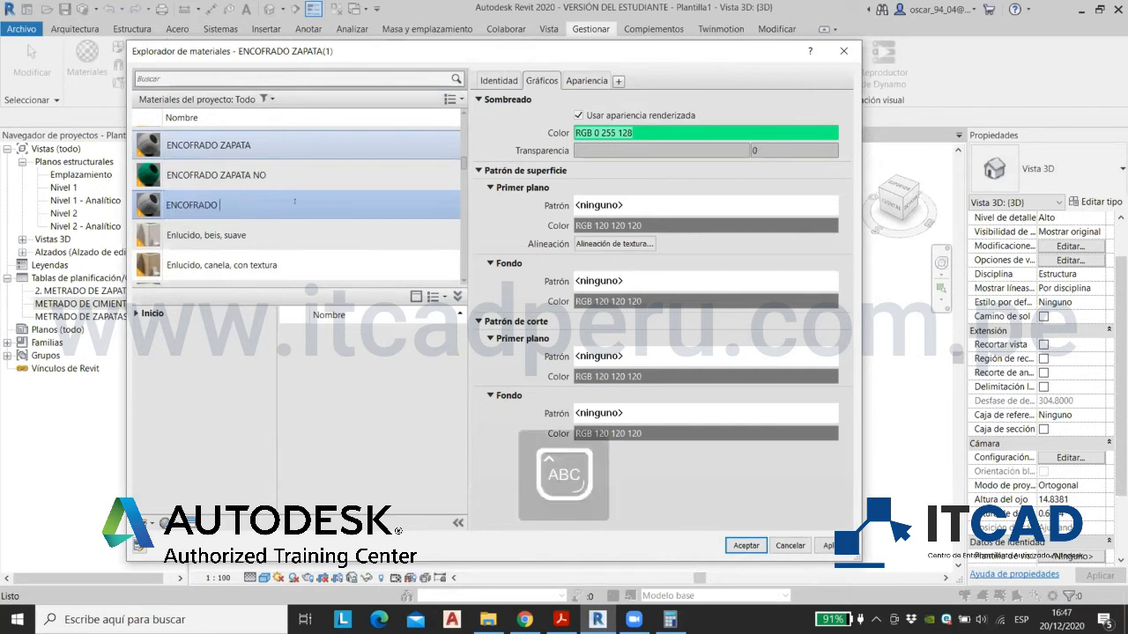
text(CIMIENTO CORRIDO)
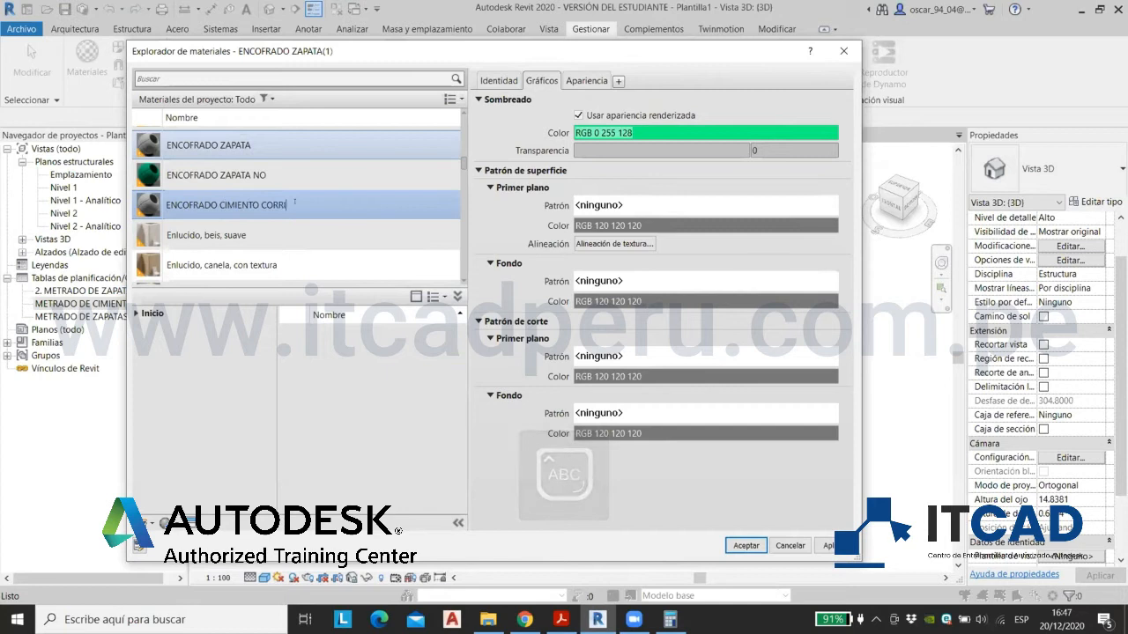
Step: Give ENCOFRADO CIMIENTO CORRIDO its own appearance asset coloured RGB 255 255 128 and set its Valor pintura to +1
click(591, 80)
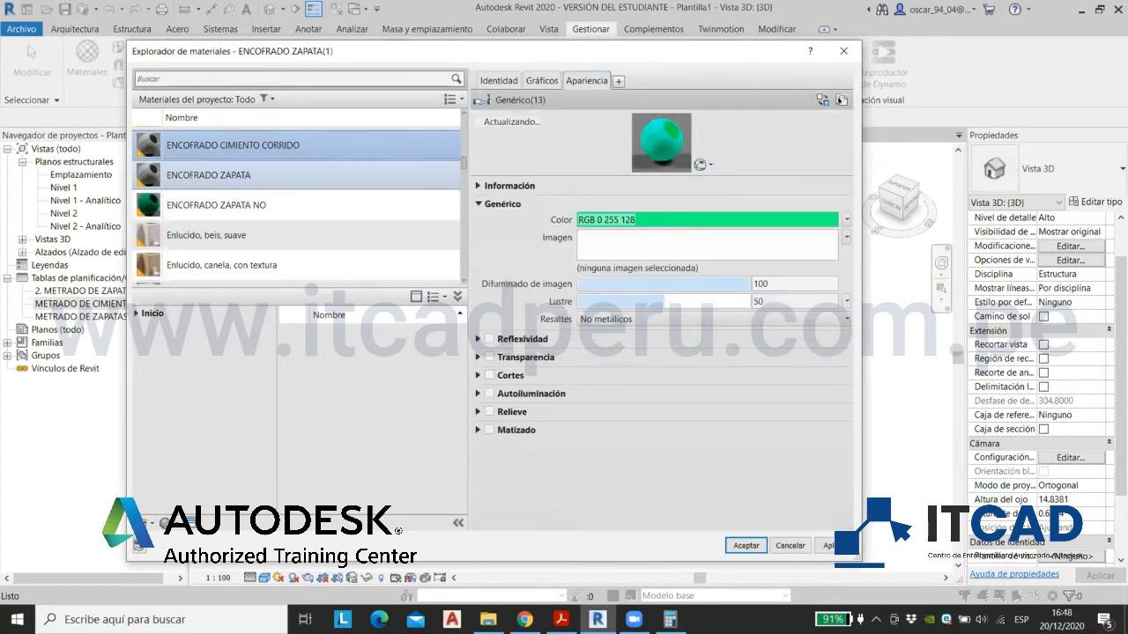
click(642, 219)
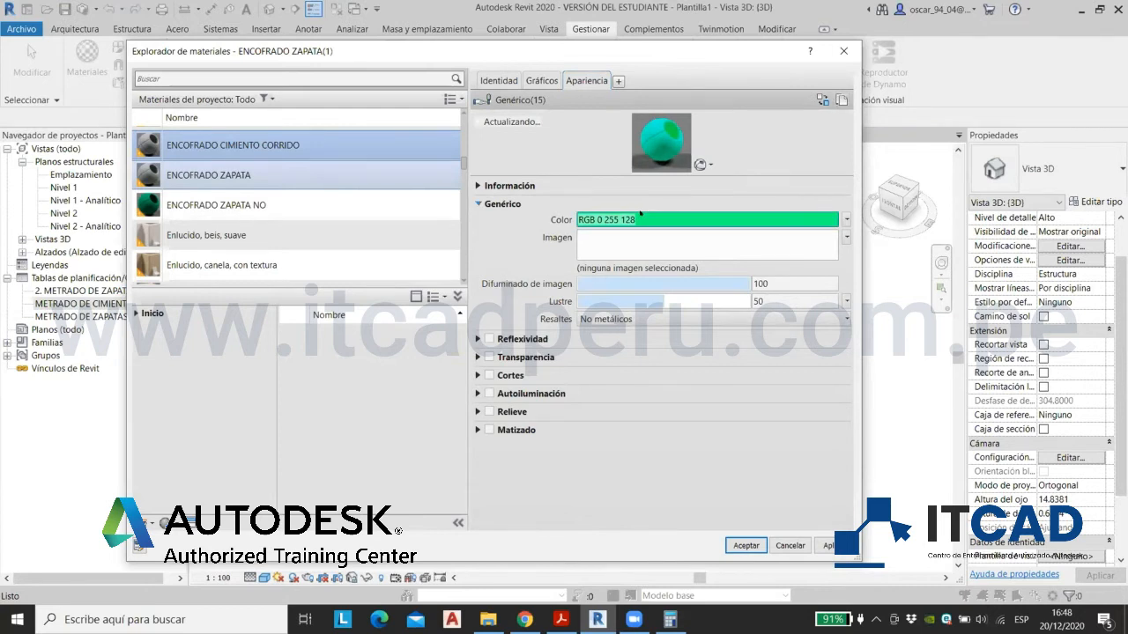
click(368, 202)
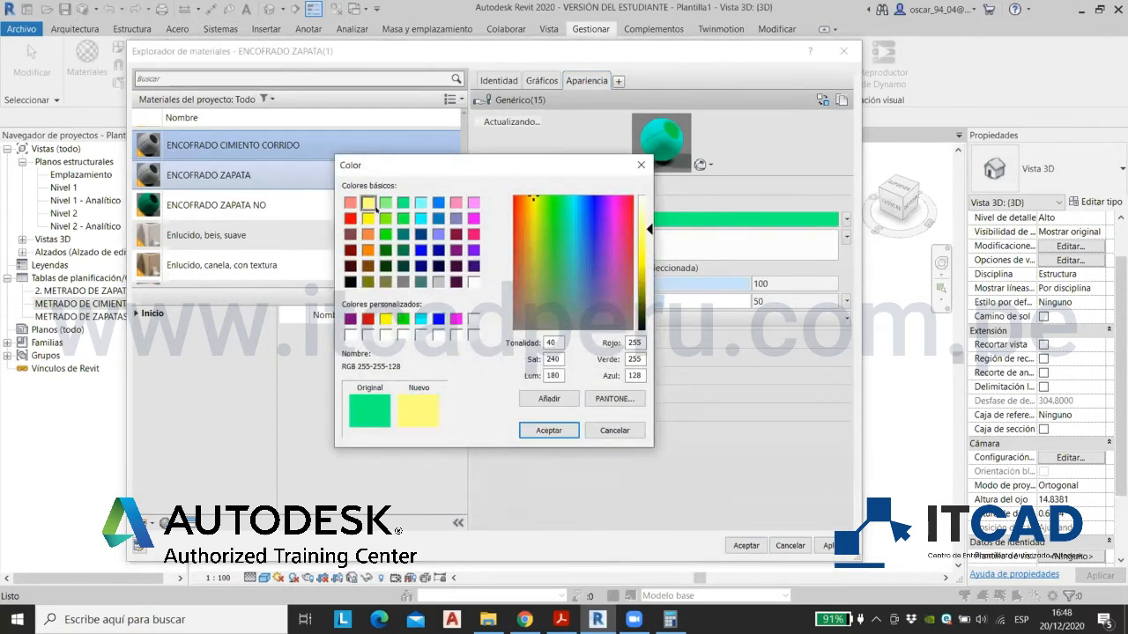
click(539, 432)
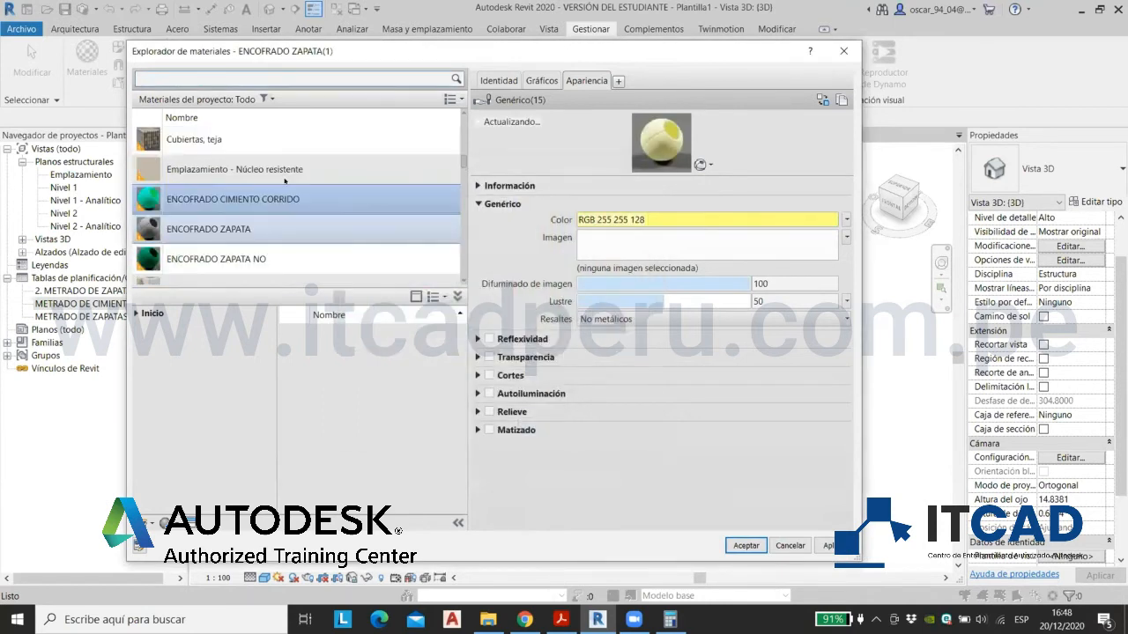
click(141, 547)
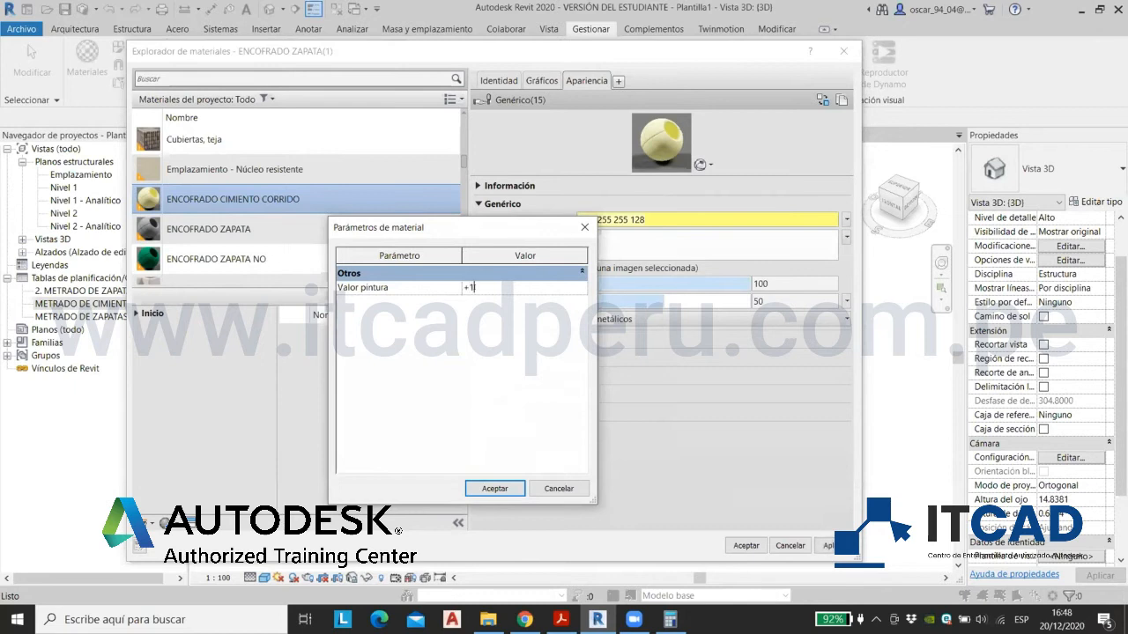
click(495, 488)
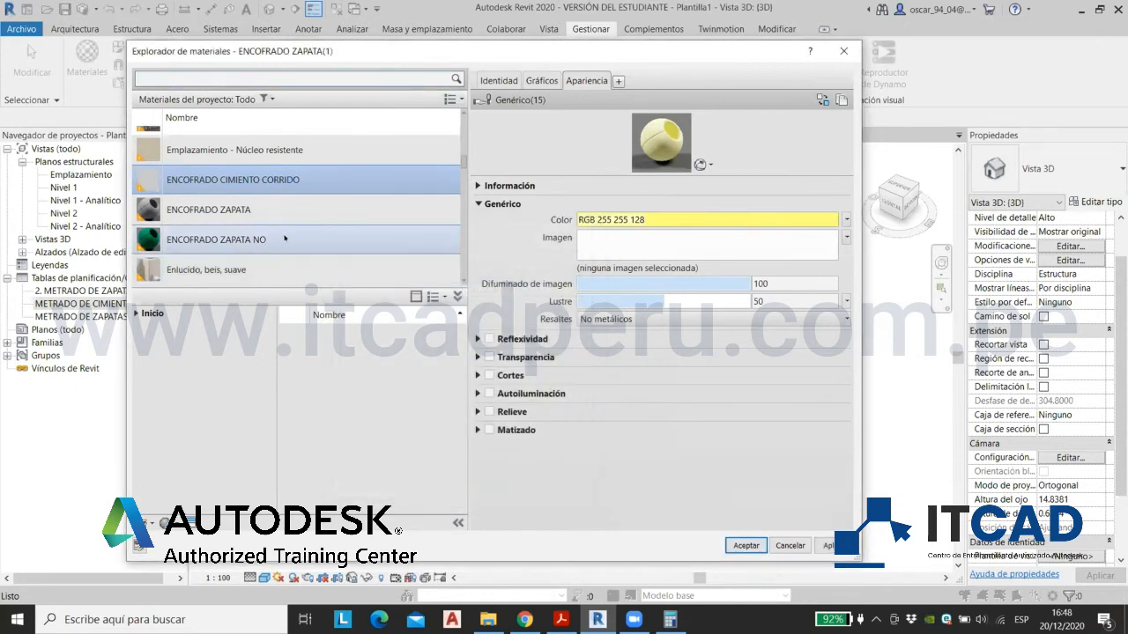
Step: Duplicate ENCOFRADO CIMIENTO CORRIDO as ENCOFRADO CIMIENTO CORRIDO NO, with a separate appearance asset darkened to RGB 77 77 0
right_click(257, 186)
click(276, 207)
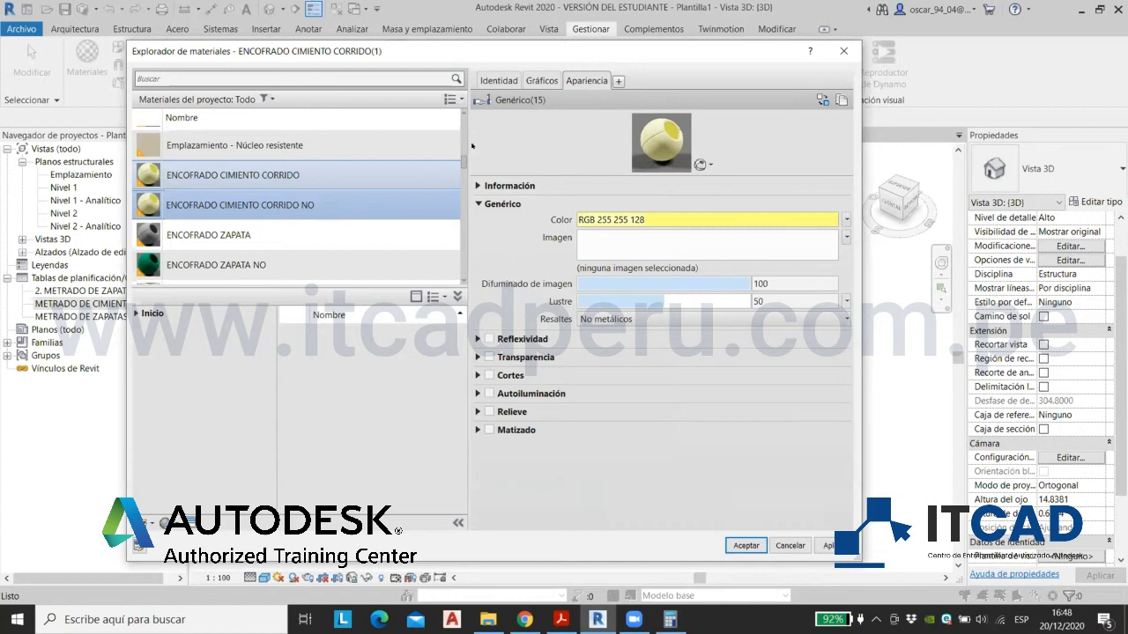
key(Return)
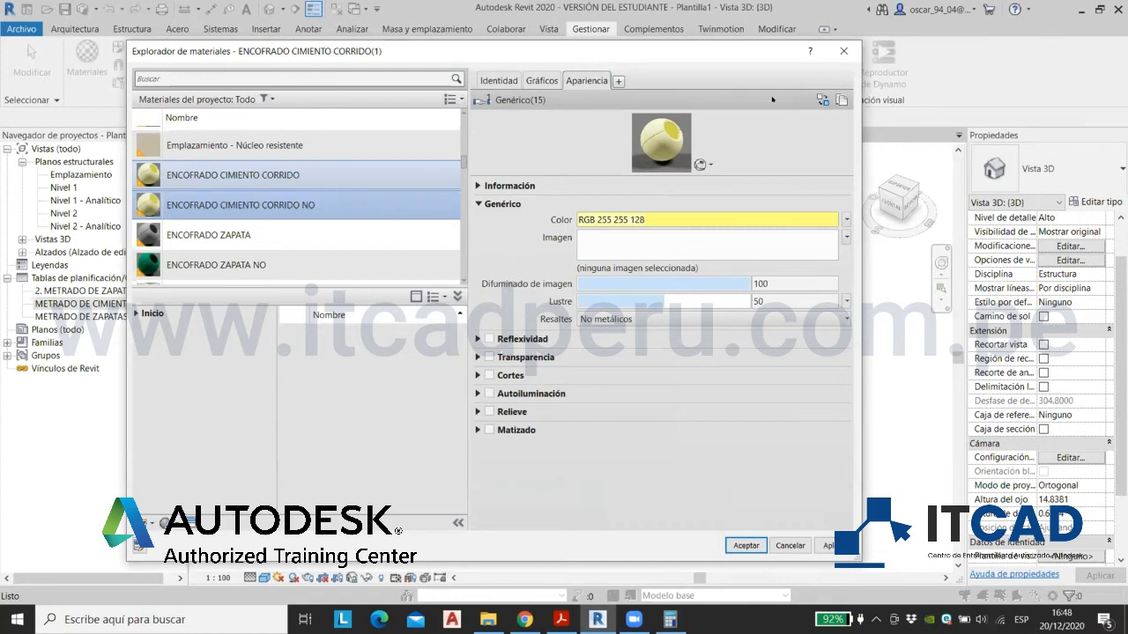
click(840, 100)
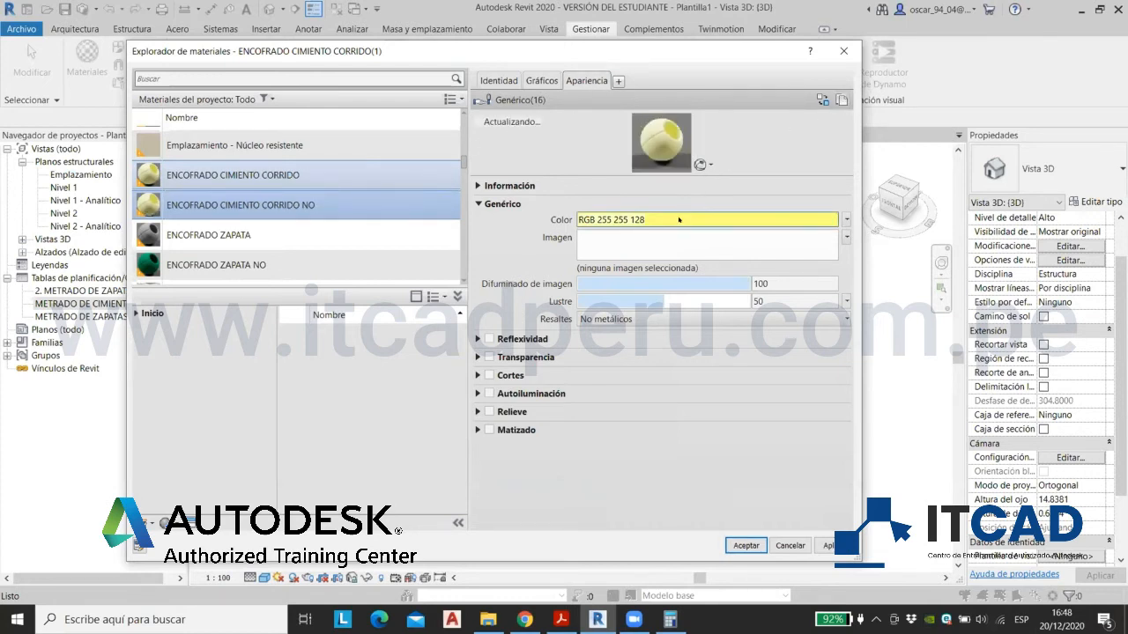
click(626, 220)
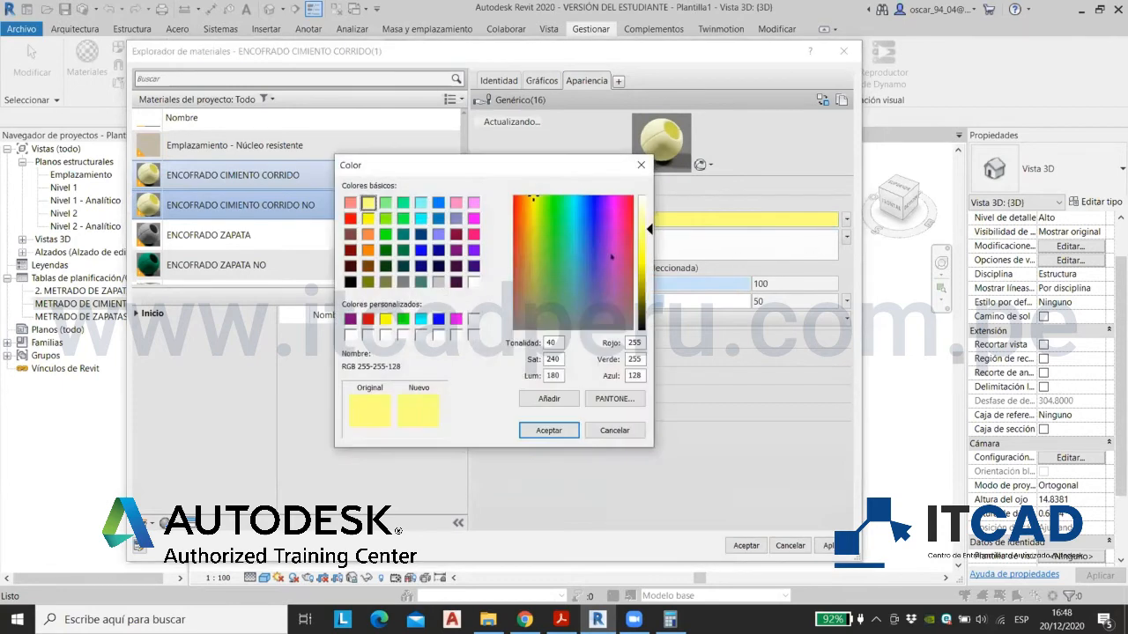
drag(650, 229, 649, 310)
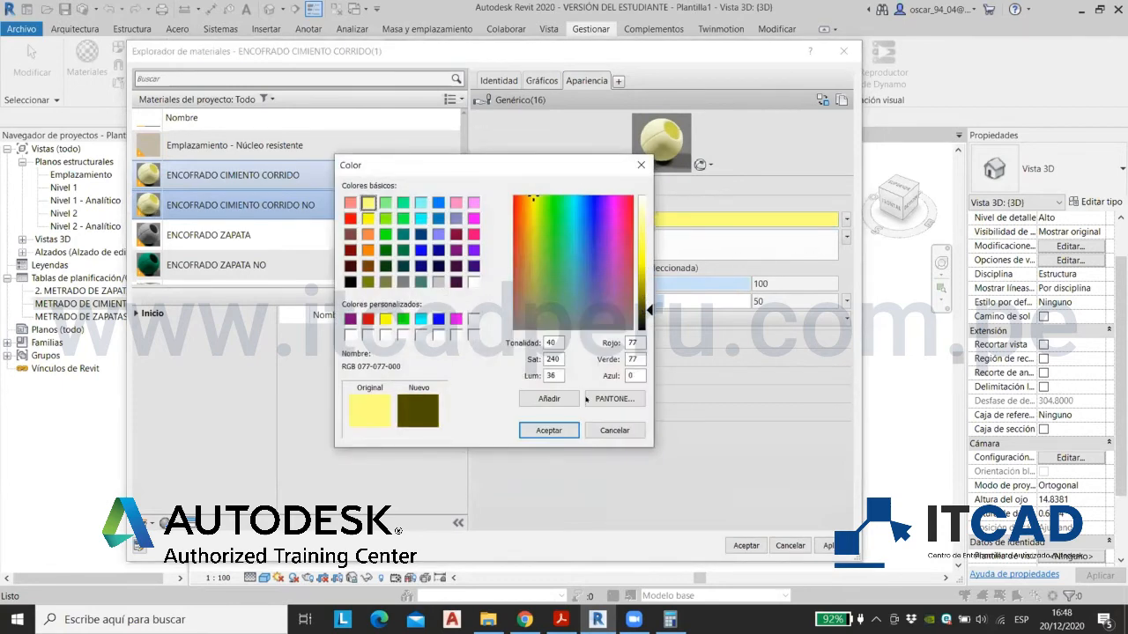
click(546, 431)
Step: Set the Valor pintura of ENCOFRADO CIMIENTO CORRIDO NO to -1 and accept the material changes
click(542, 80)
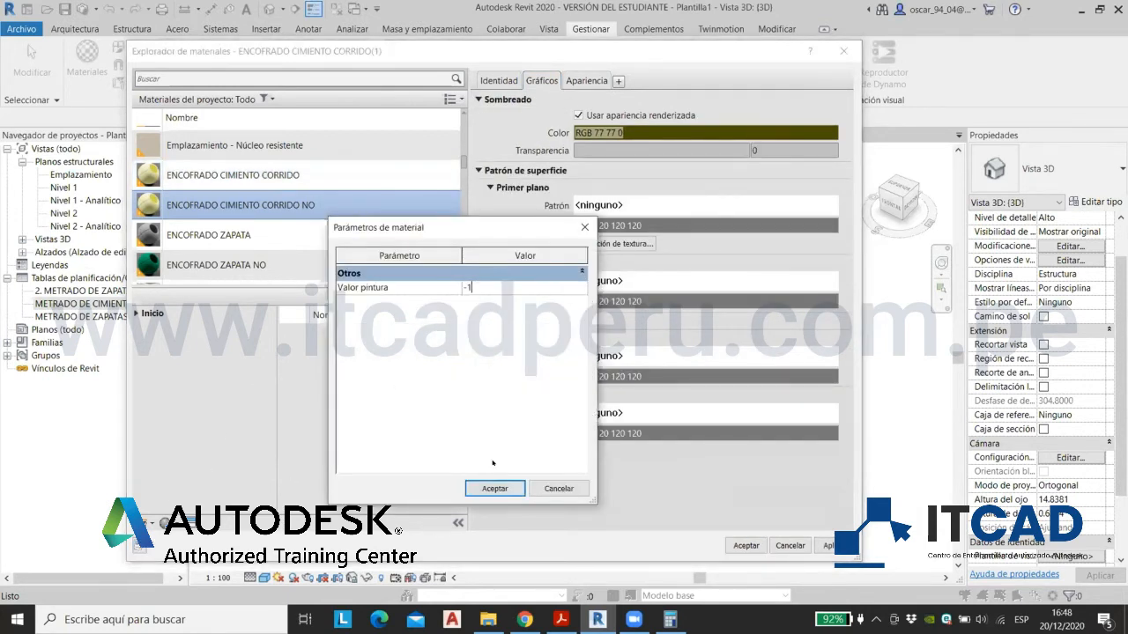
click(495, 489)
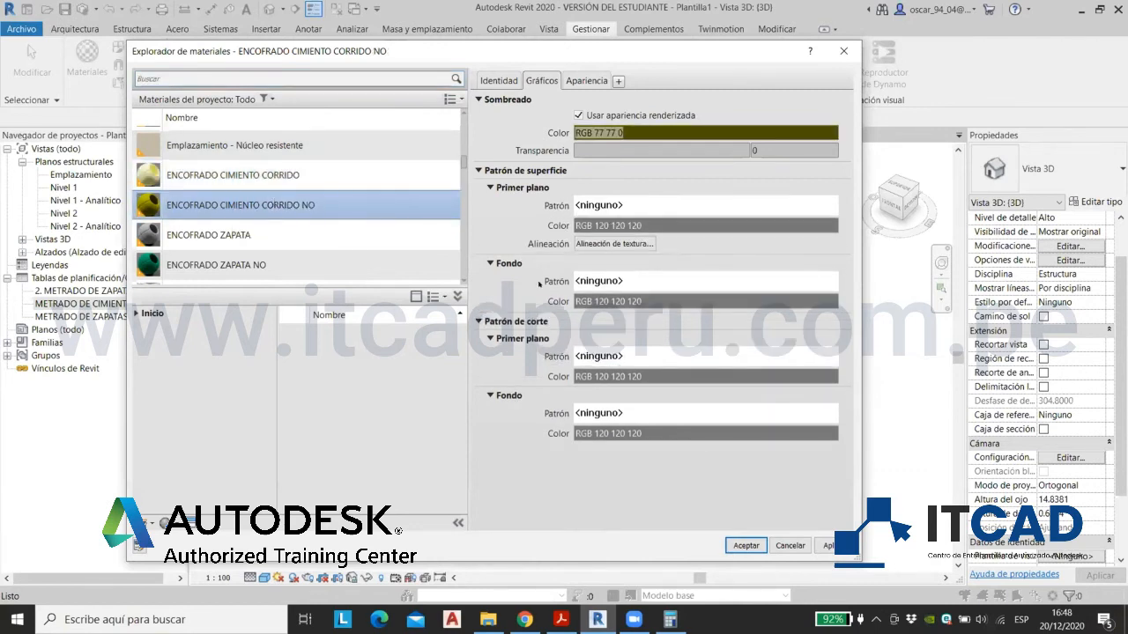
click(736, 545)
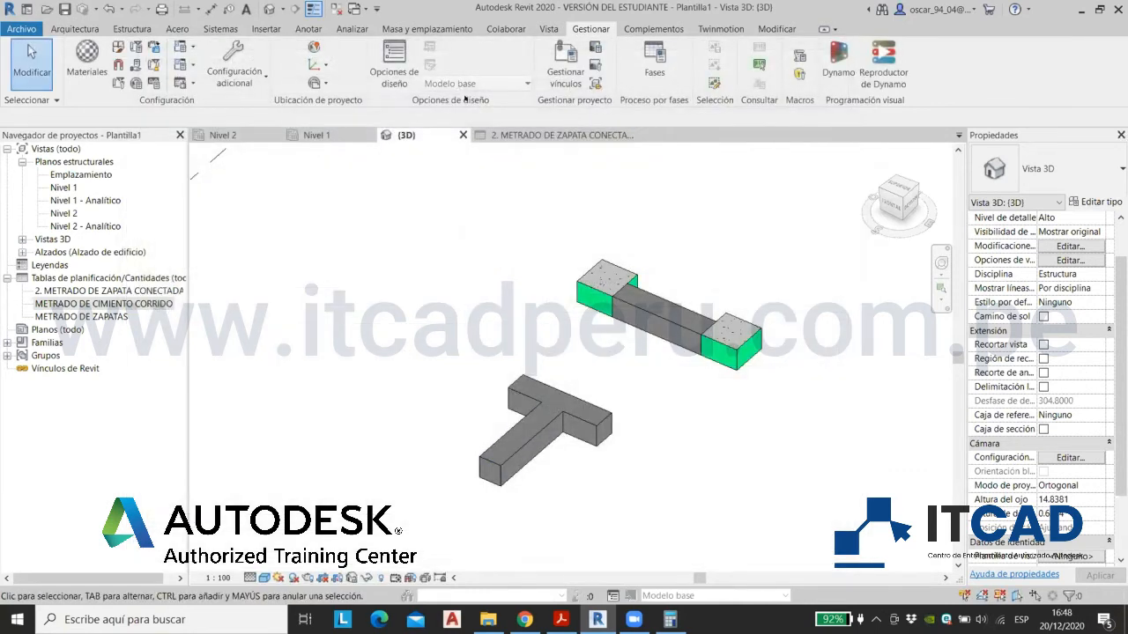
Step: Paint the long side faces of the foundation connecting the two footings with ENCOFRADO CIMIENTO CORRIDO
click(758, 29)
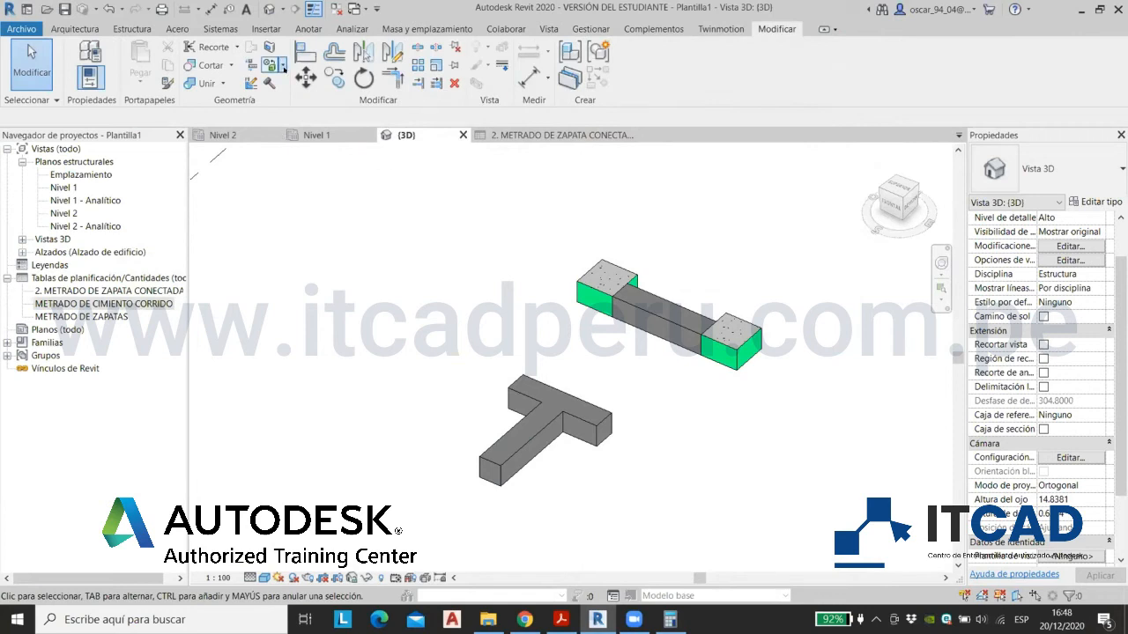
click(281, 67)
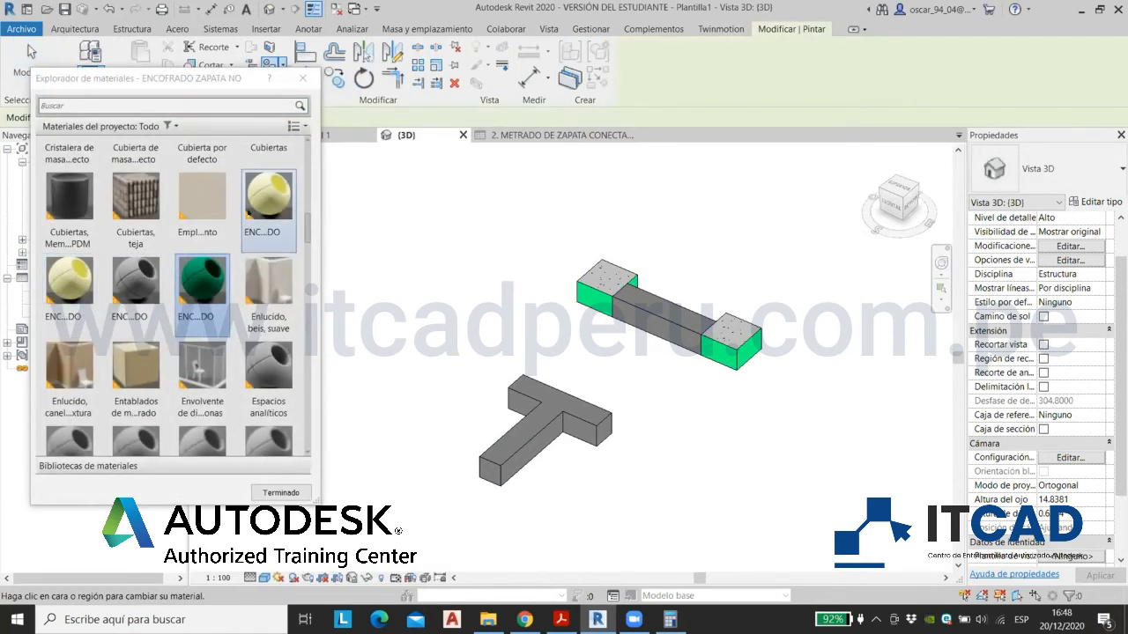
click(264, 231)
scroll(656, 326, up, 2)
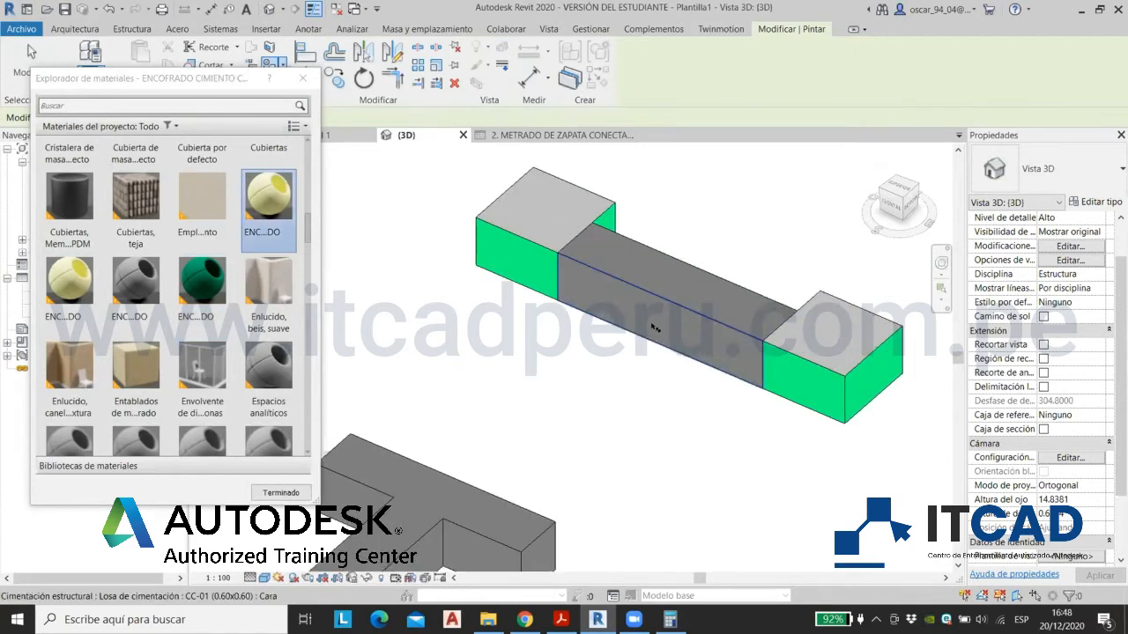
click(655, 326)
scroll(774, 344, down, 2)
shift+middle_drag(775, 343, 438, 327)
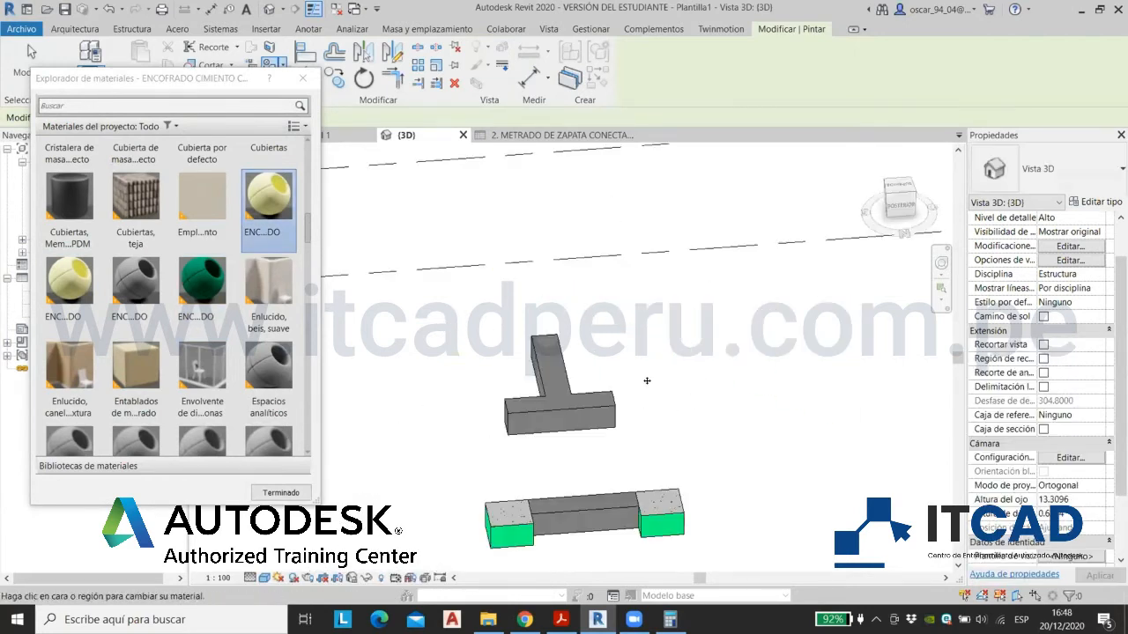
middle_drag(647, 379, 659, 313)
scroll(596, 445, up, 3)
scroll(589, 437, down, 4)
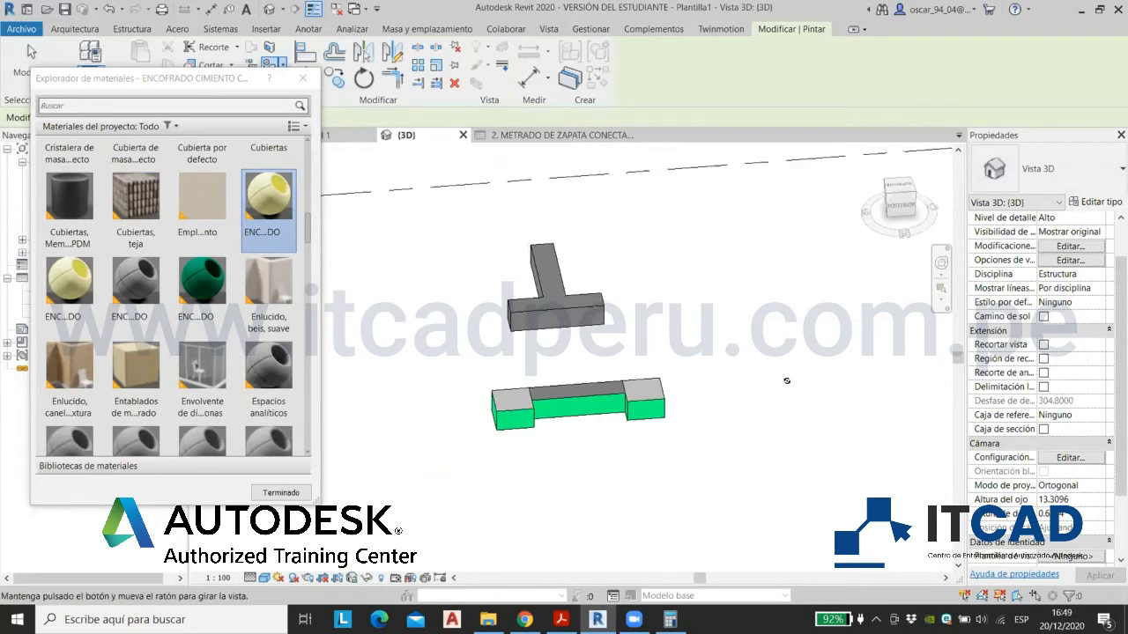
shift+middle_drag(589, 437, 528, 414)
key(Escape)
Step: Set the 3D view's visual style to Realista
click(264, 578)
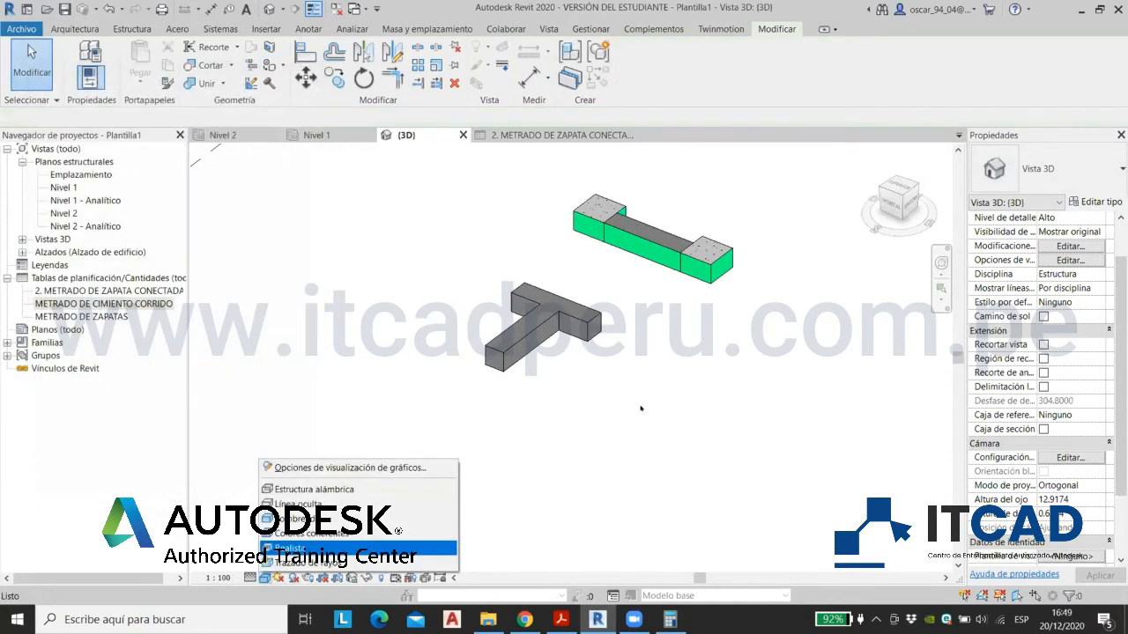
shift+middle_drag(748, 395, 584, 335)
scroll(584, 333, up, 4)
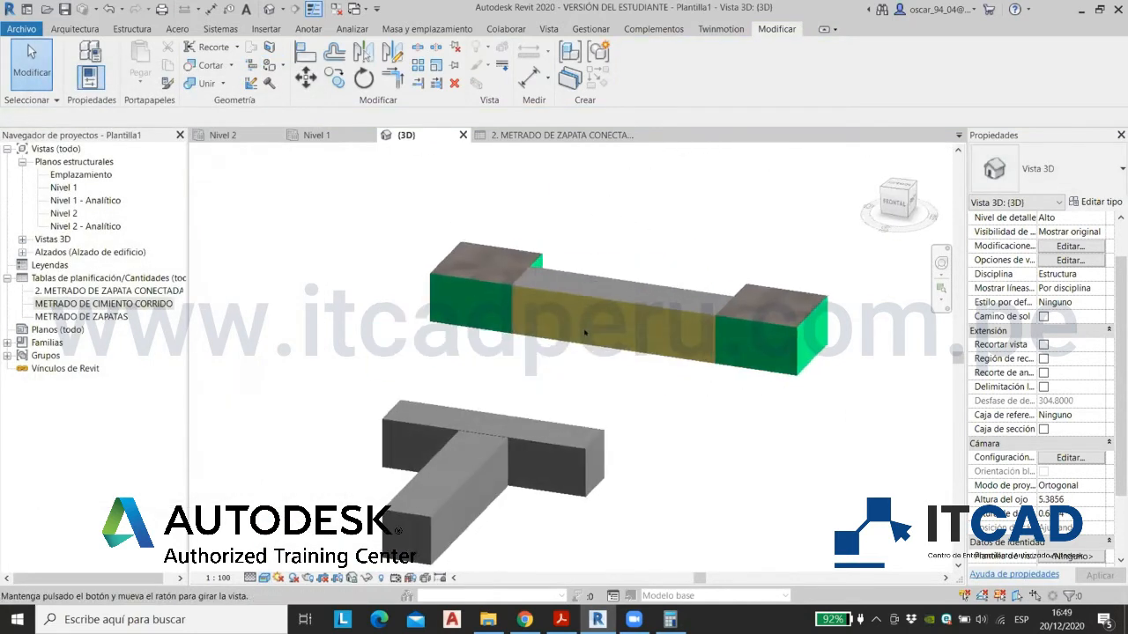
Step: Paint the long side faces of both strips forming the T with ENCOFRADO CIMIENTO CORRIDO
click(271, 65)
shift+middle_drag(511, 352, 553, 346)
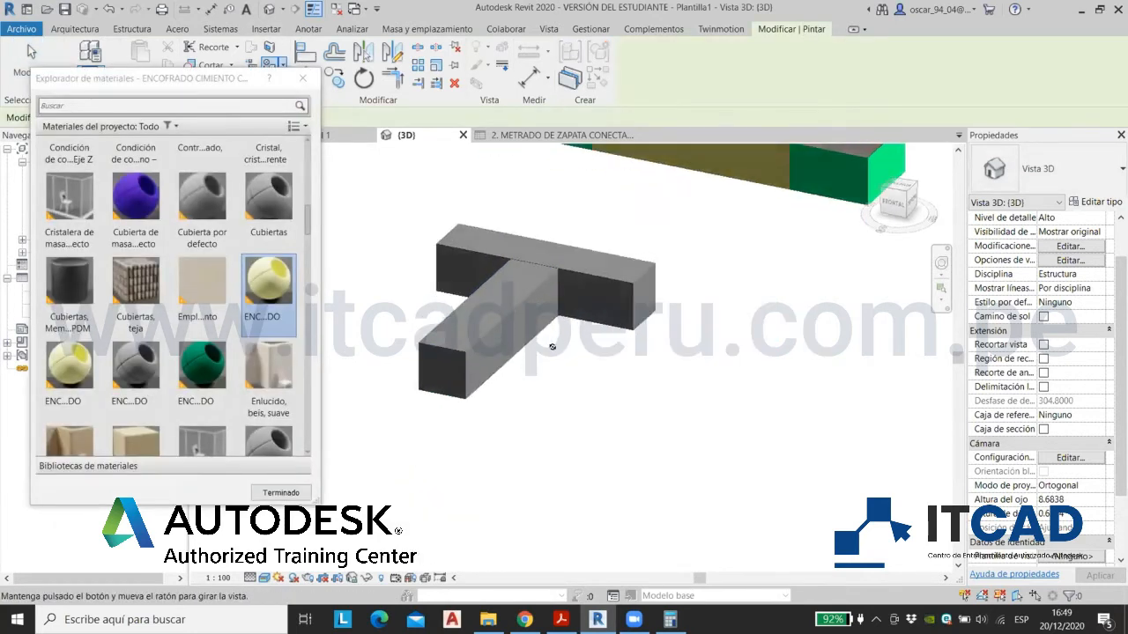
scroll(517, 322, up, 2)
click(516, 324)
scroll(516, 322, down, 2)
scroll(606, 287, up, 4)
shift+middle_drag(606, 287, 644, 289)
shift+middle_drag(542, 345, 467, 299)
scroll(493, 346, down, 4)
mouse_move(493, 345)
shift+middle_down()
mouse_move(635, 324)
mouse_move(682, 373)
mouse_move(656, 374)
shift+middle_up()
key(Escape)
Step: Temporarily hide the T's stem strip, examine the cross strip's covered side face, and restore the hidden strip
scroll(528, 305, up, 2)
click(499, 371)
shift+middle_drag(499, 372, 716, 446)
click(292, 448)
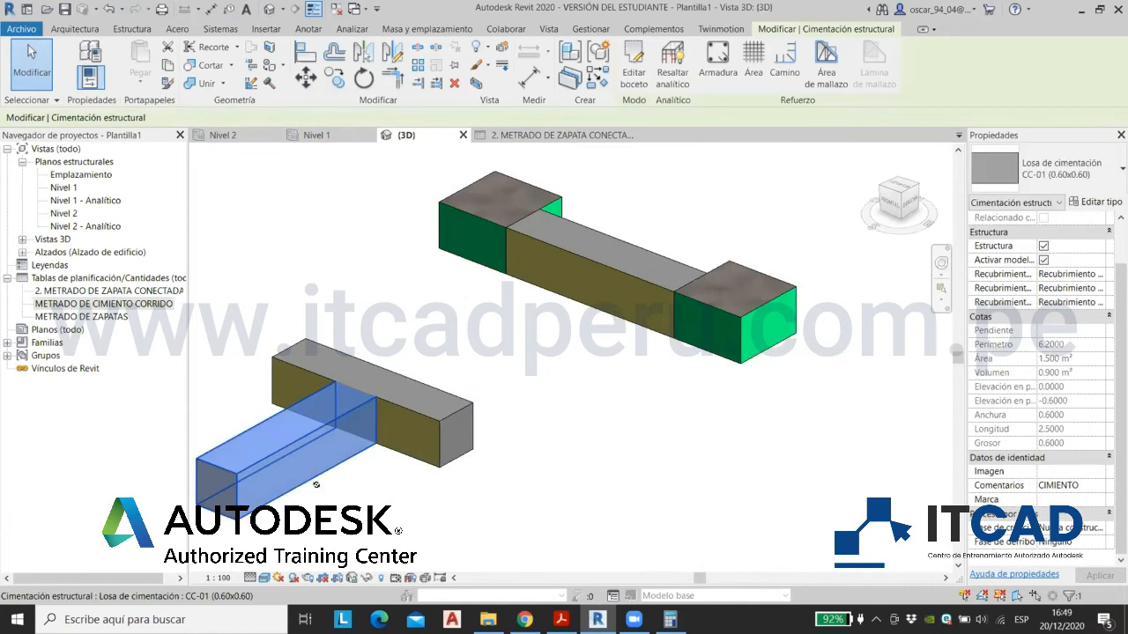
shift+middle_drag(314, 485, 356, 474)
scroll(339, 373, up, 2)
scroll(352, 371, up, 2)
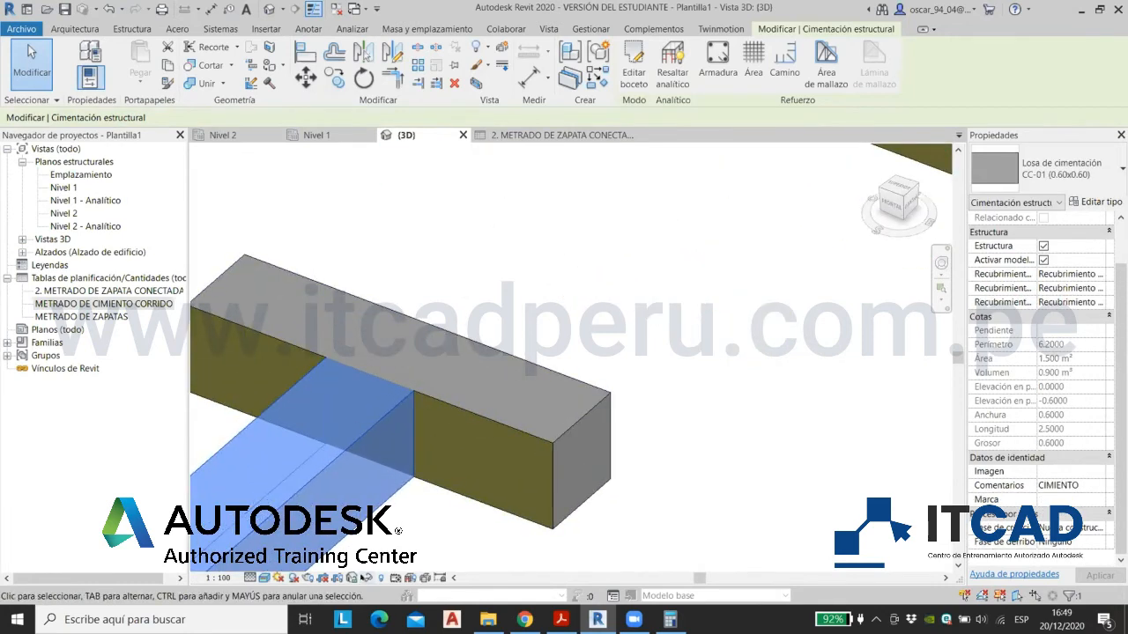
click(368, 578)
click(396, 527)
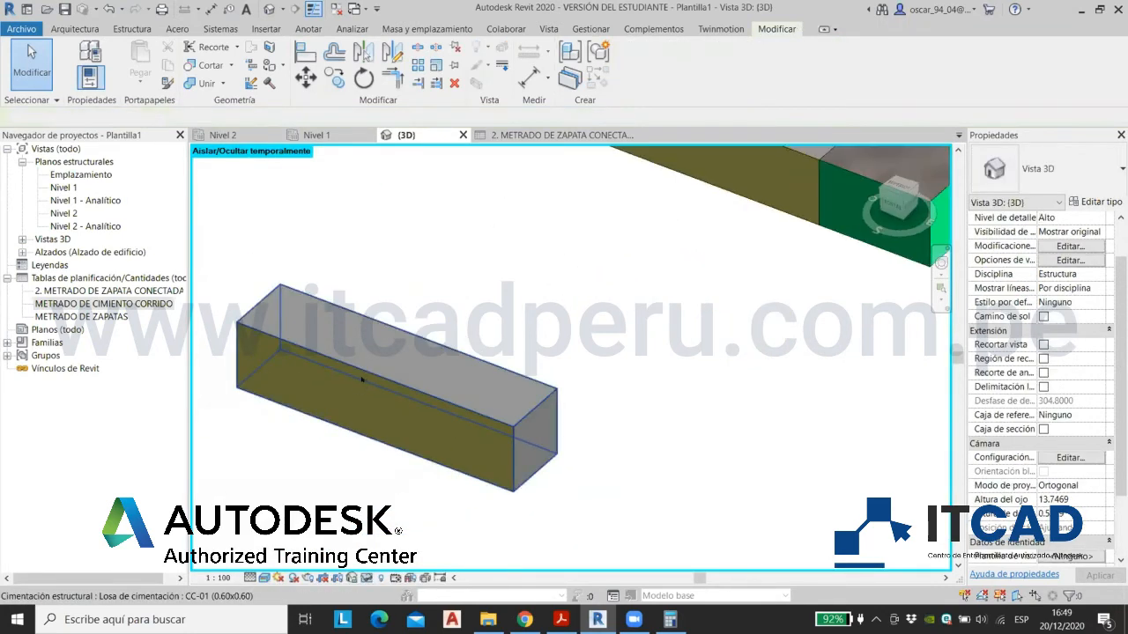
key(Escape)
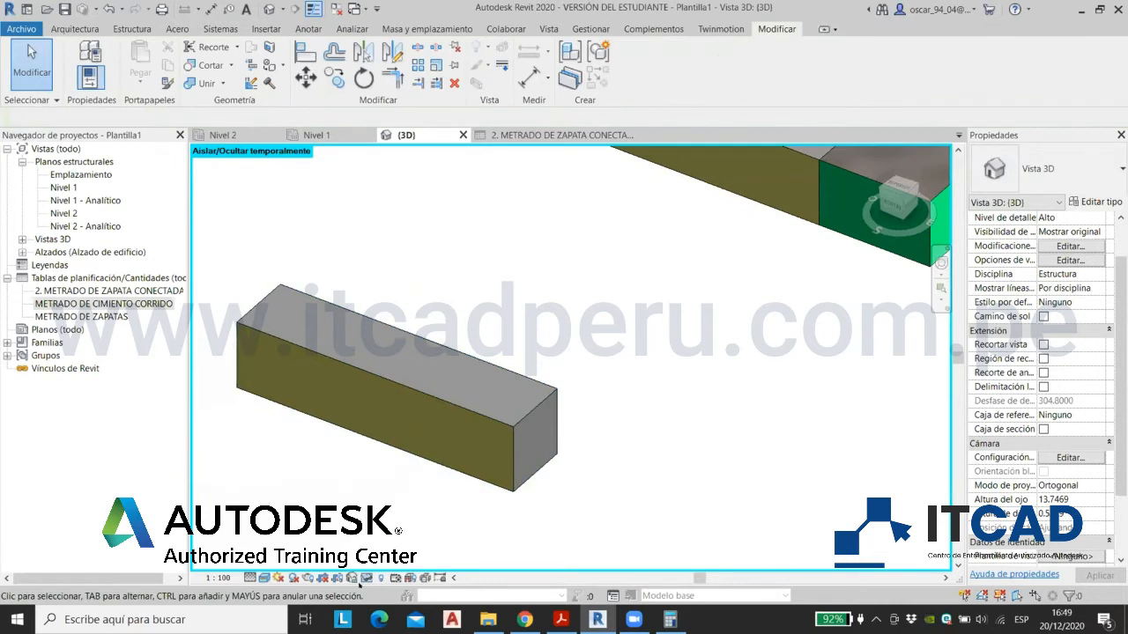
click(366, 579)
click(380, 563)
Step: Temporarily hide the T's cross strip to expose the stem strip's covered end face
scroll(393, 383, down, 2)
click(401, 381)
shift+middle_drag(548, 401, 346, 573)
click(367, 579)
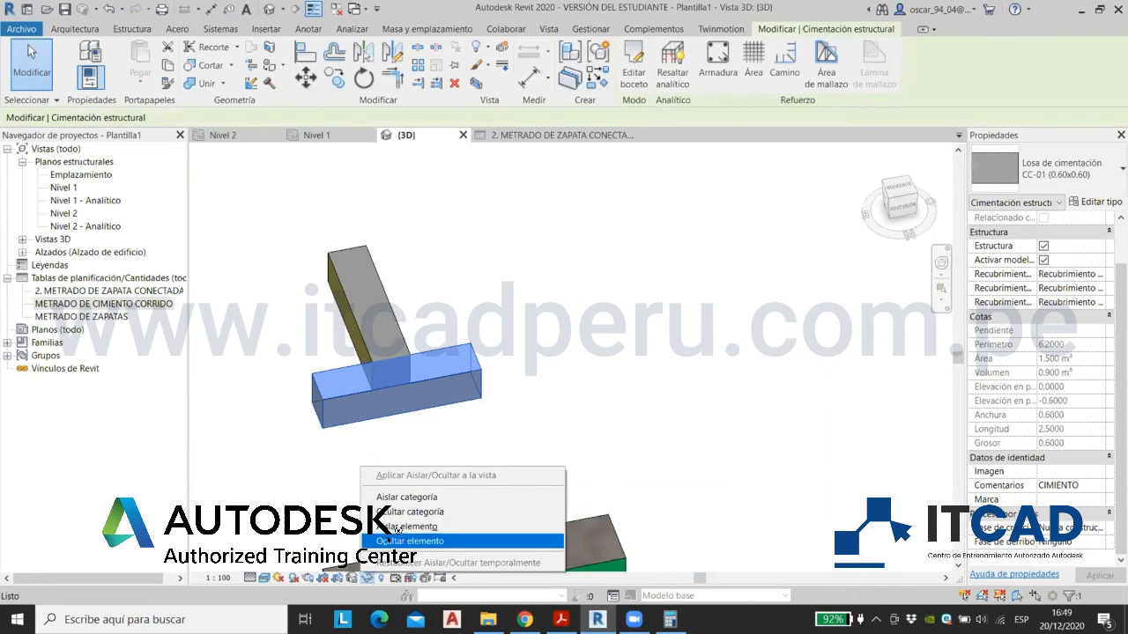
click(398, 539)
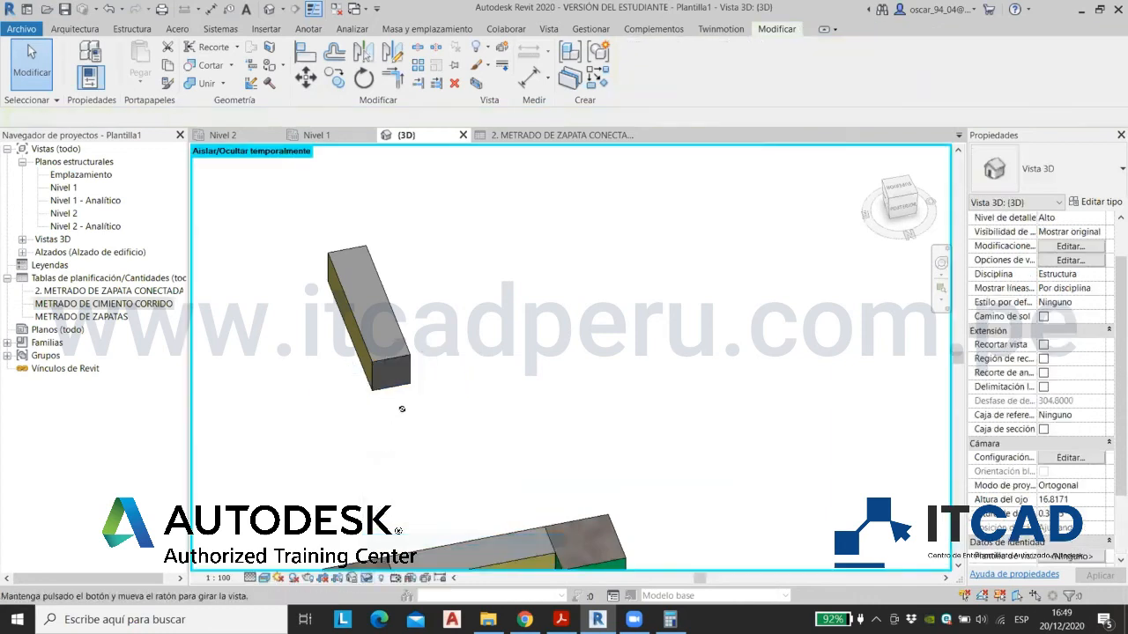
Step: Paint the stem strip's exposed end face with ENCOFRADO CIMIENTO CORRIDO NO
click(270, 66)
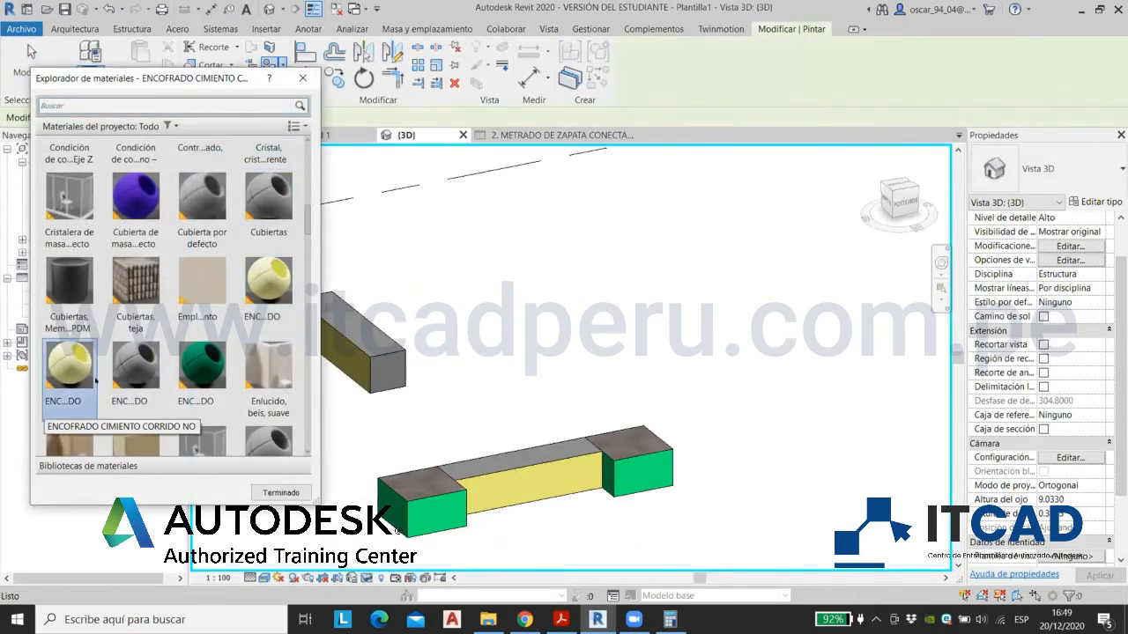
scroll(361, 384, up, 4)
click(468, 353)
key(Escape)
scroll(605, 297, down, 2)
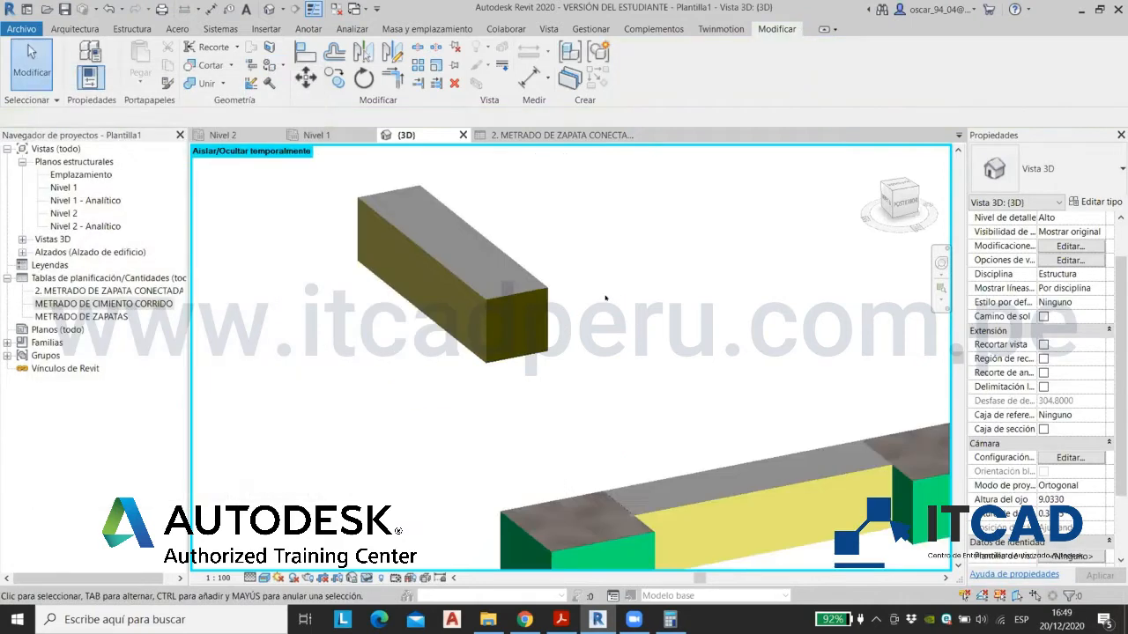
Step: Restore the temporarily hidden cross strip so the whole T foundation shows in the 3D view
scroll(606, 297, down, 3)
click(367, 577)
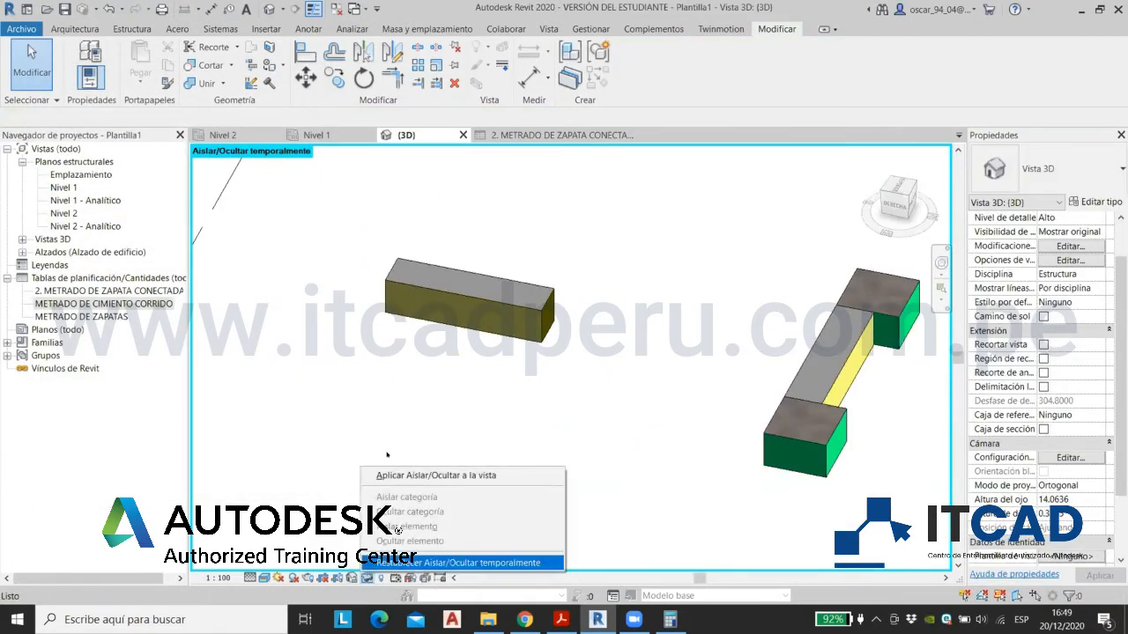
click(458, 562)
shift+middle_drag(536, 445, 725, 239)
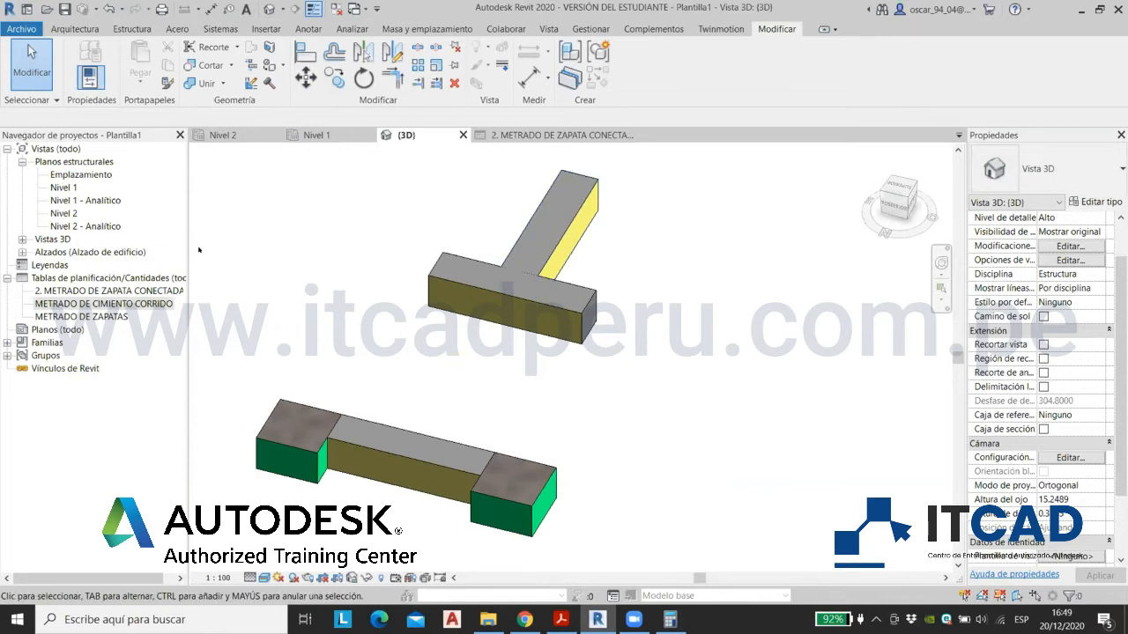
Step: Check the properties and comments of a connected footing and of the foundation strip between the two footings
click(105, 291)
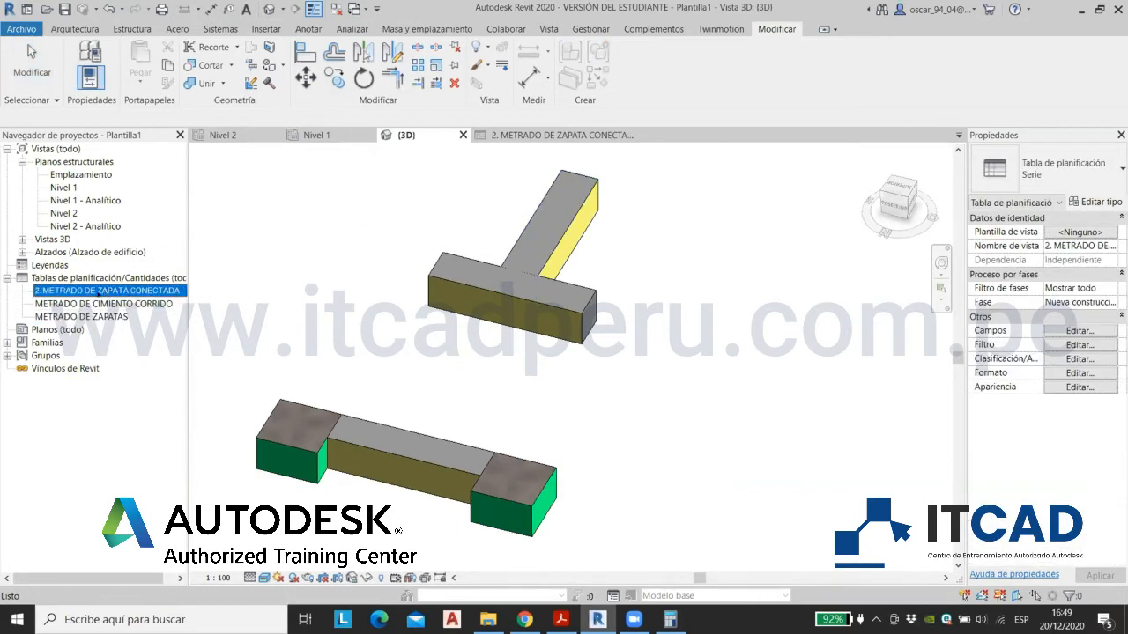
right_click(114, 288)
click(386, 210)
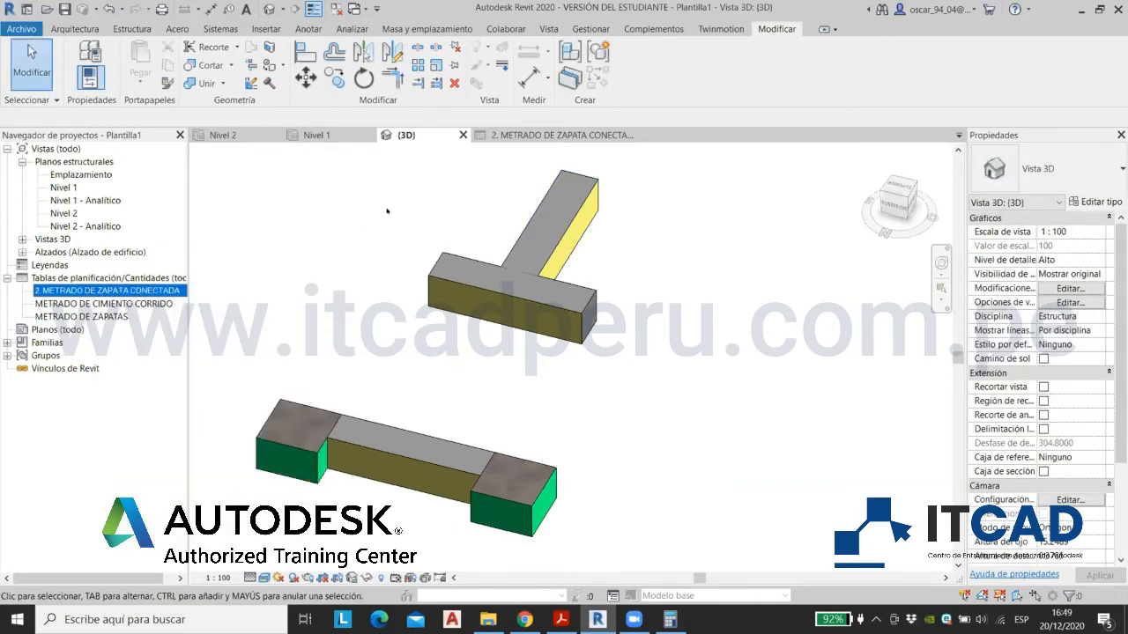
click(295, 418)
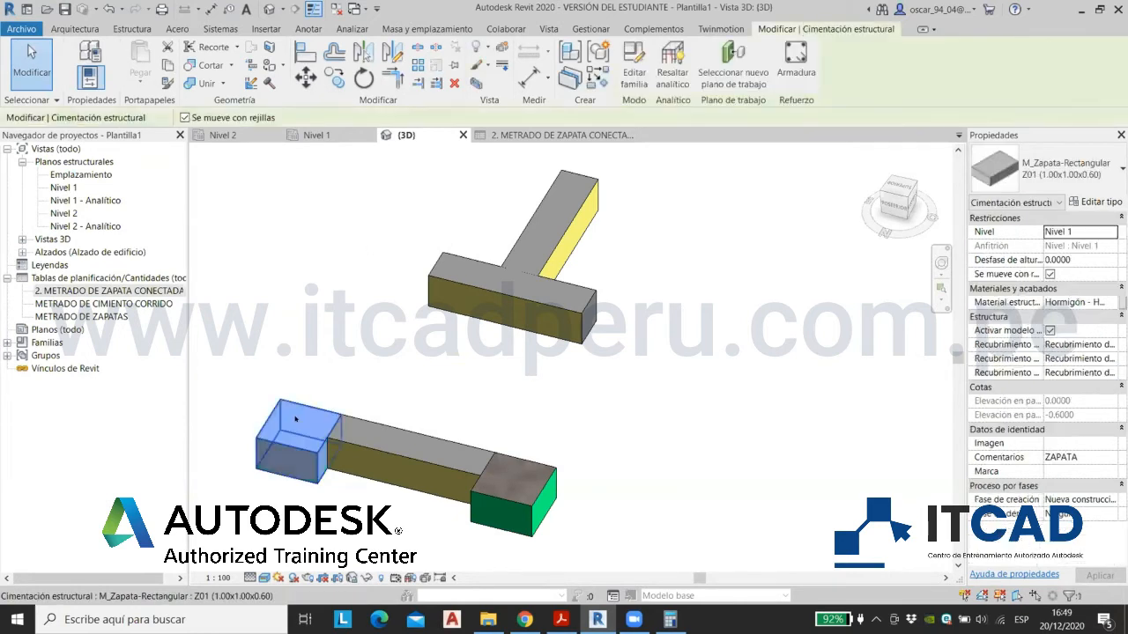
click(400, 476)
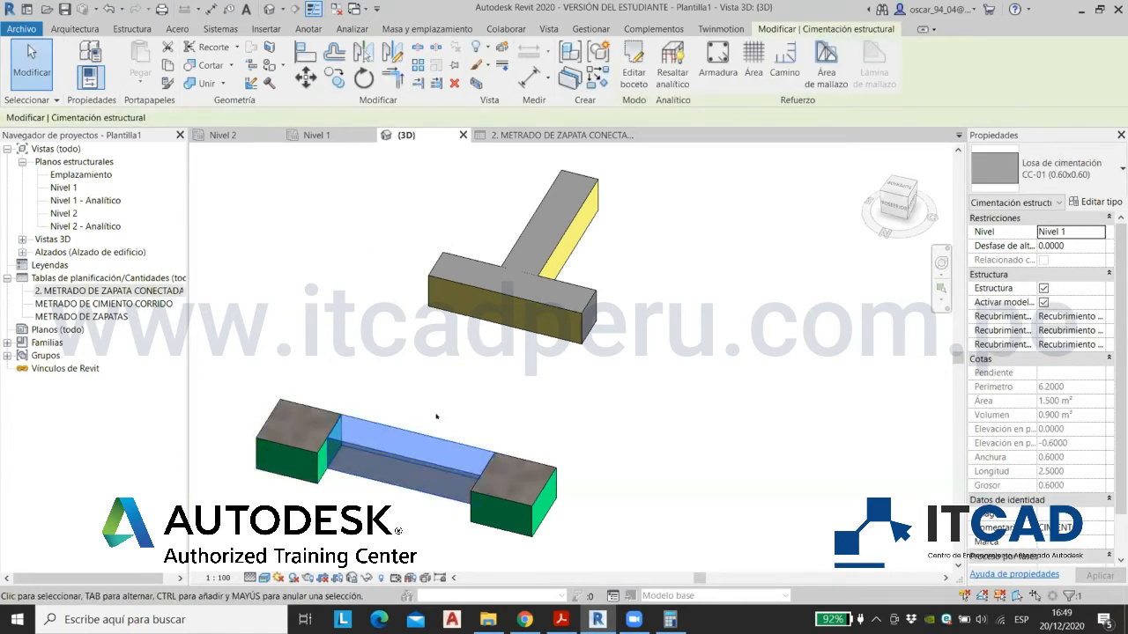
click(320, 297)
Step: Duplicate the 2. METRADO DE ZAPATA CONECTADA schedule
right_click(110, 291)
mouse_move(165, 368)
click(357, 367)
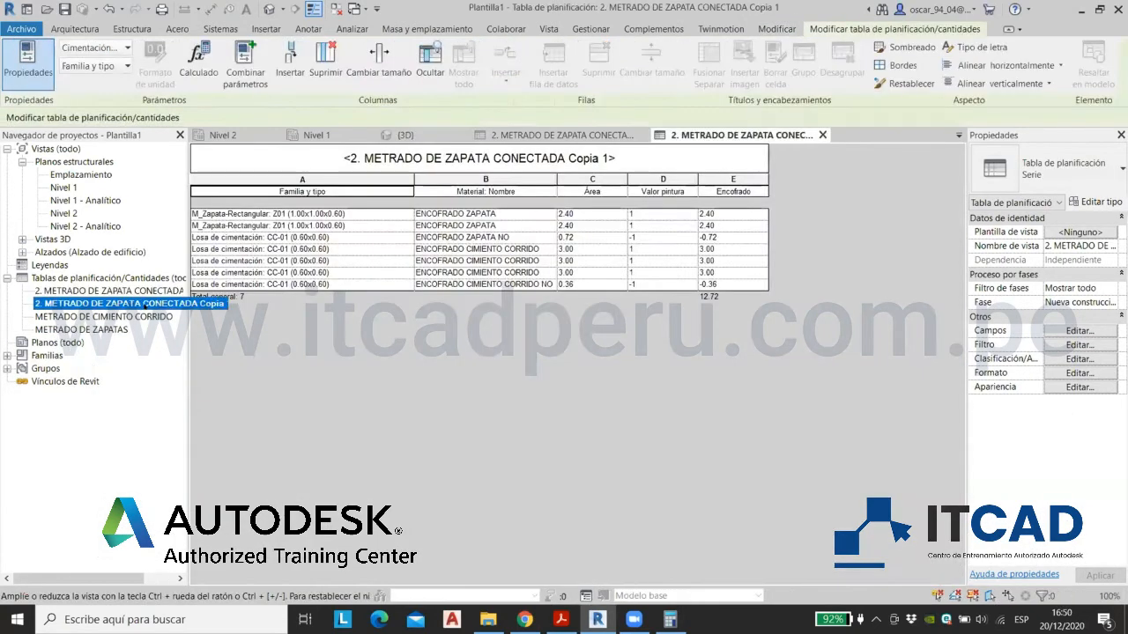
Step: Rename the duplicated schedule as 2. METRADO DE CIMIENTO
right_click(141, 303)
click(203, 532)
drag(133, 303, 241, 303)
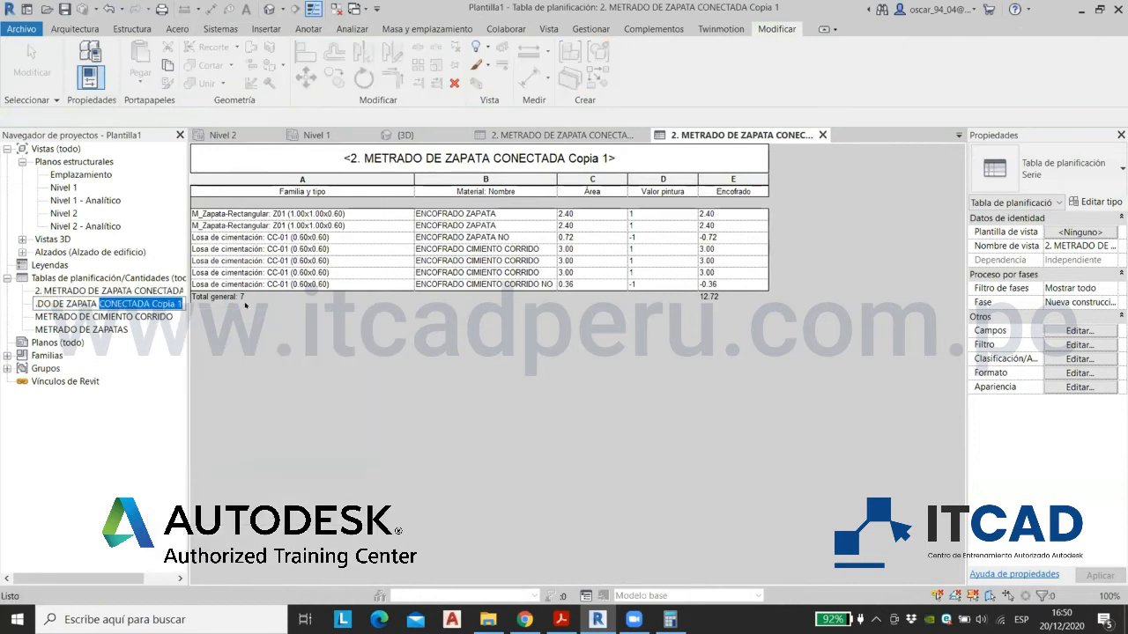
key(BackSpace)
key(BackSpace)
key(BackSpace)
key(BackSpace)
key(BackSpace)
key(BackSpace)
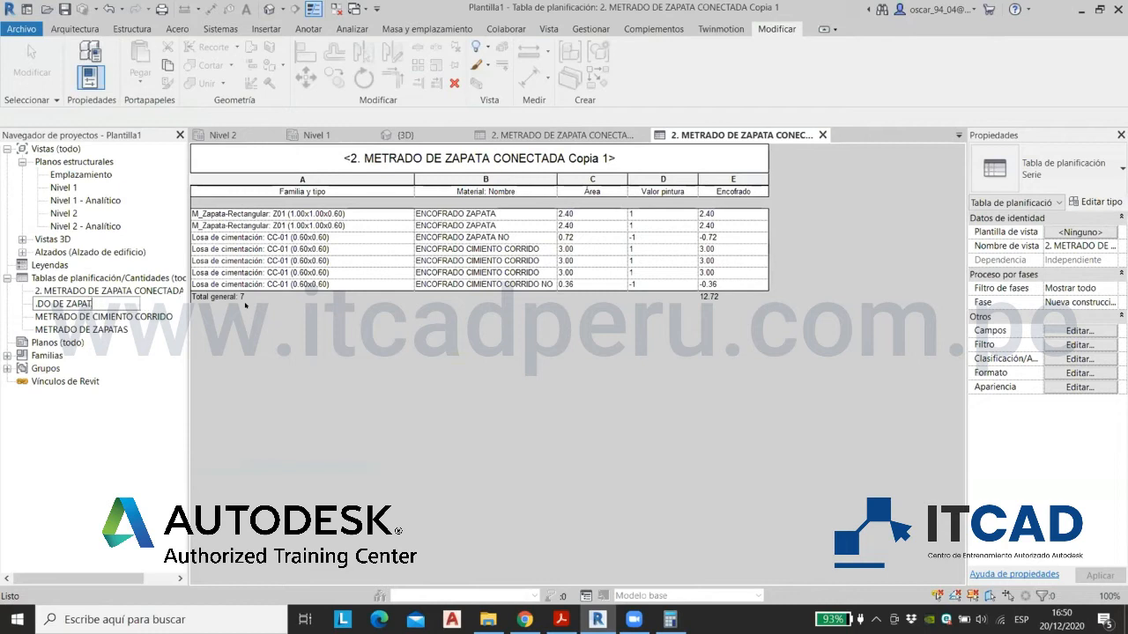
text(CIMIENTO)
key(Return)
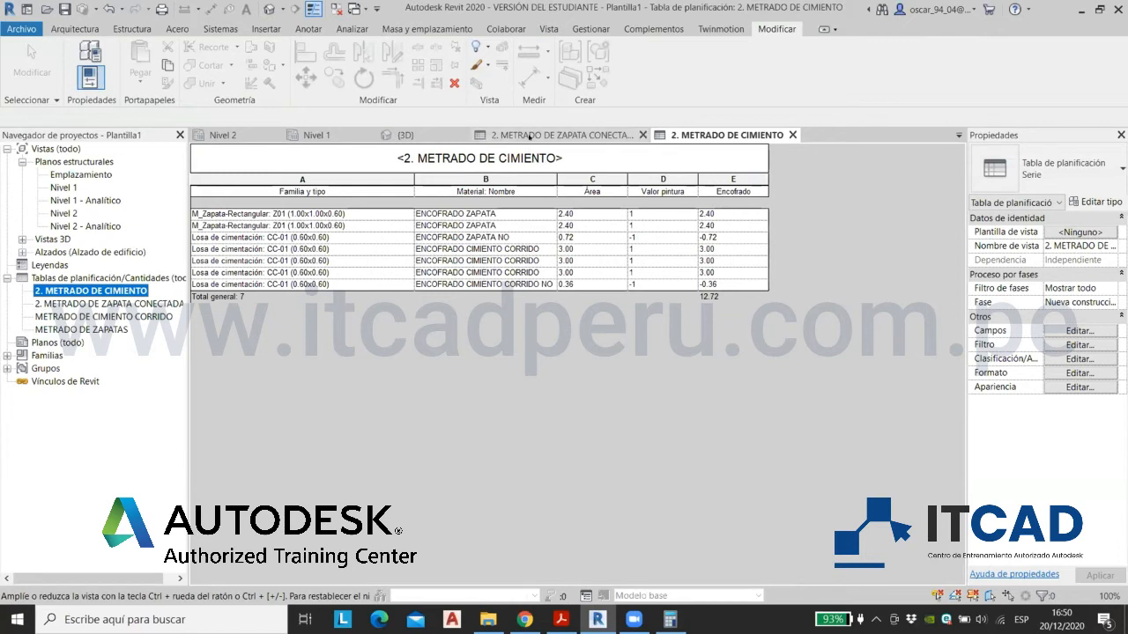
Step: Add the Comentarios field to the 2. METRADO DE CIMIENTO schedule
click(502, 213)
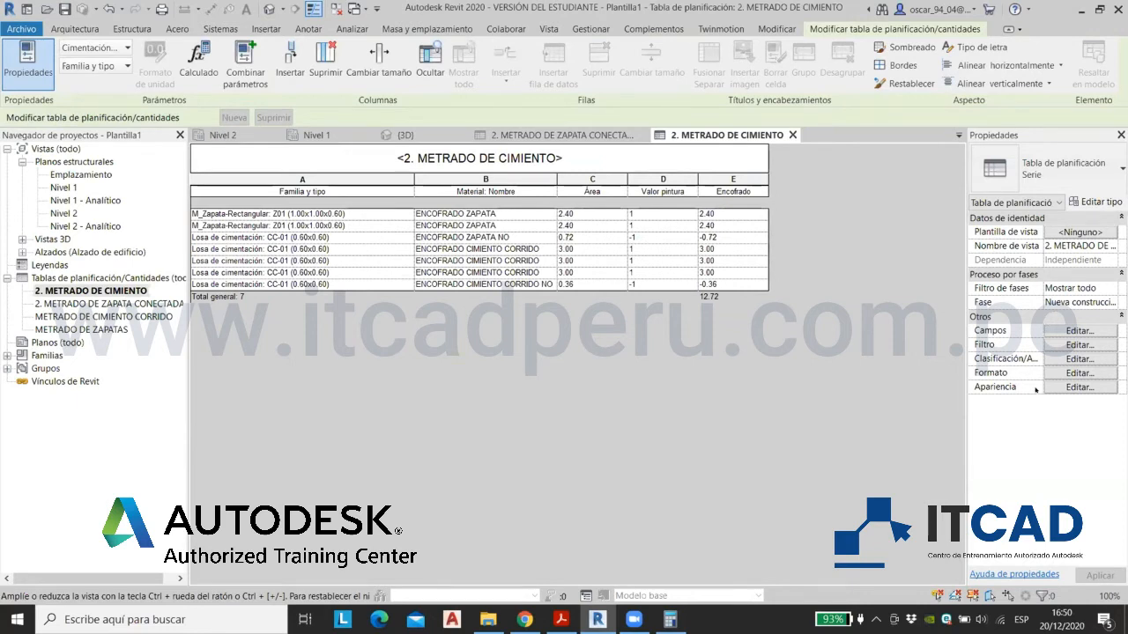
click(1055, 344)
click(510, 155)
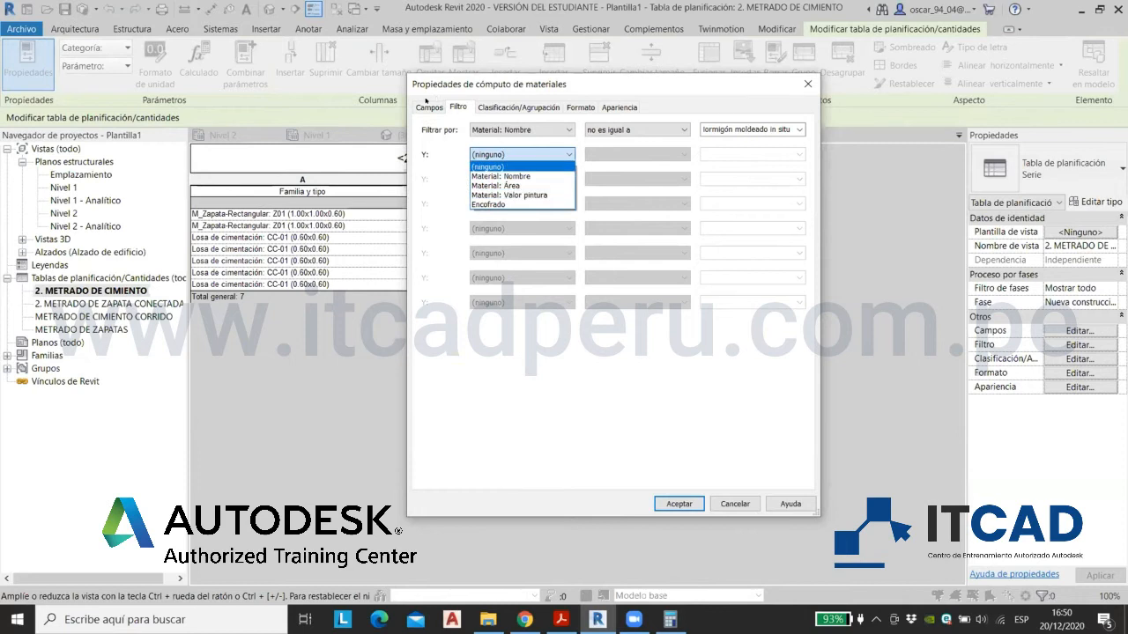
click(427, 109)
click(476, 187)
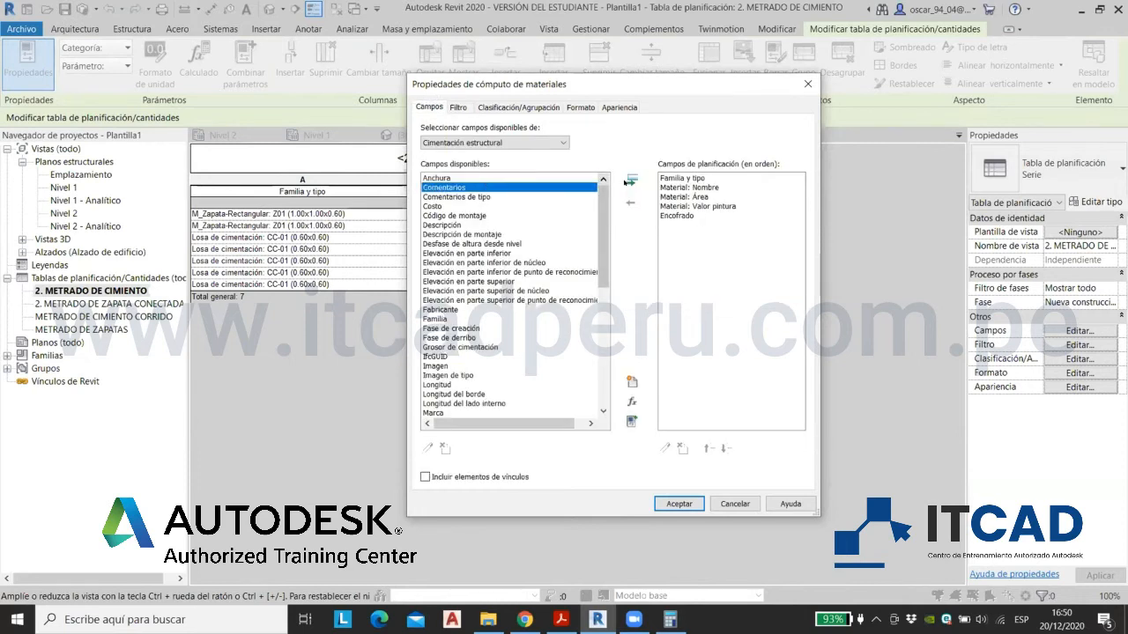
click(630, 180)
Step: Filter the strip foundation schedule to rows whose Comentarios es igual a CIMIENTO
click(458, 107)
click(515, 155)
click(491, 213)
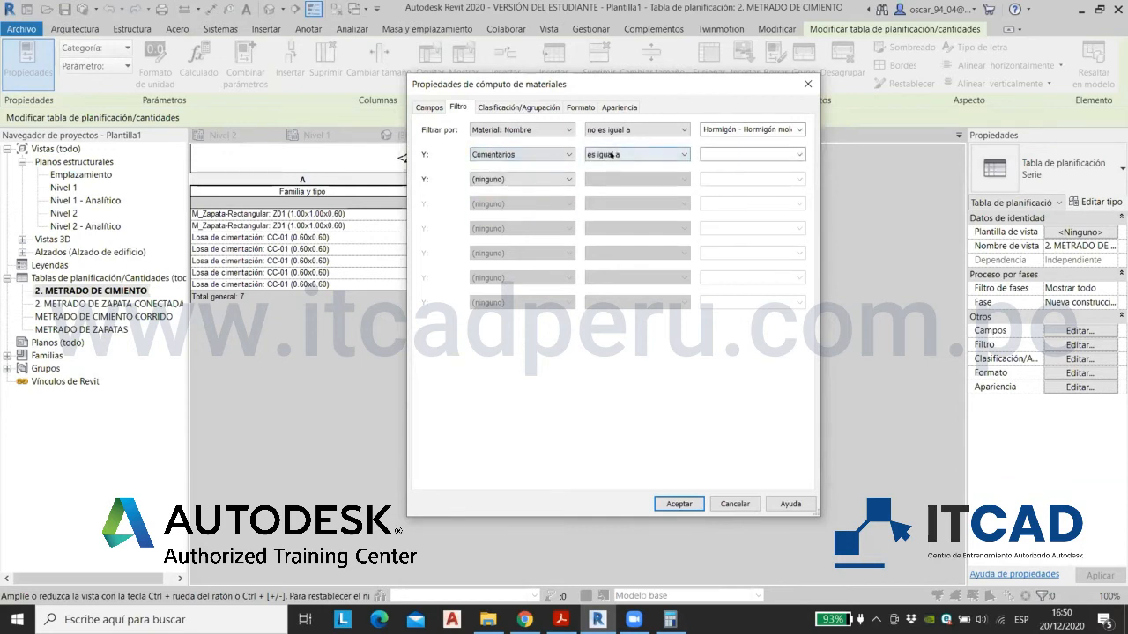
click(641, 155)
click(641, 155)
click(653, 156)
click(643, 167)
click(799, 155)
click(722, 162)
click(678, 503)
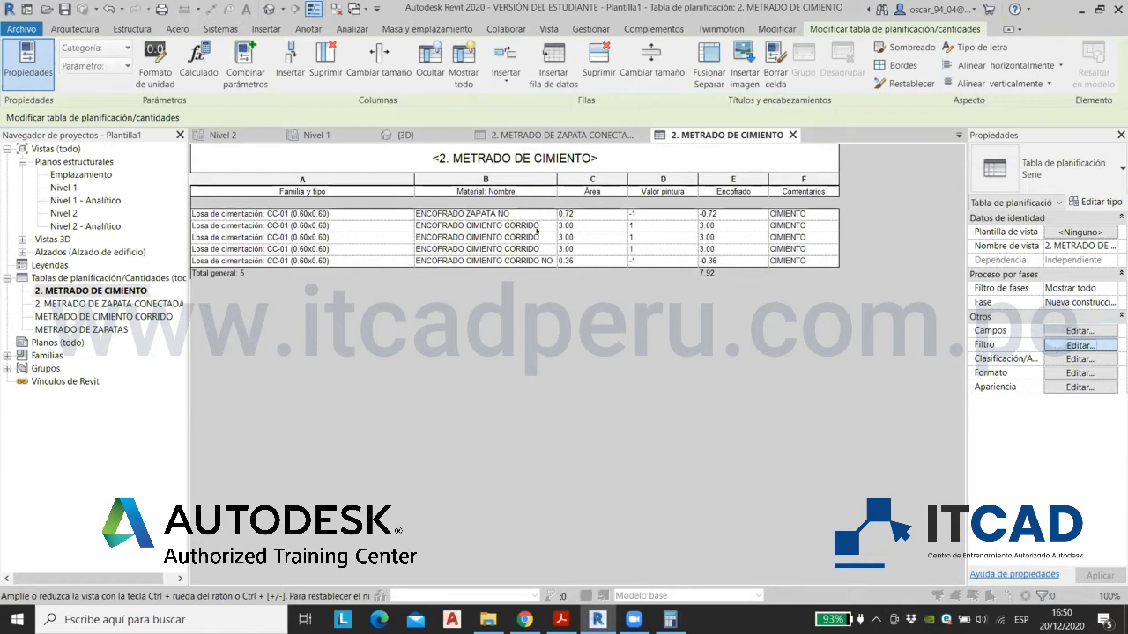
Step: Add a third filter to the strip foundation schedule: Material: Nombre no es igual a ENCOFRADO ZAPATA NO
click(522, 179)
click(507, 196)
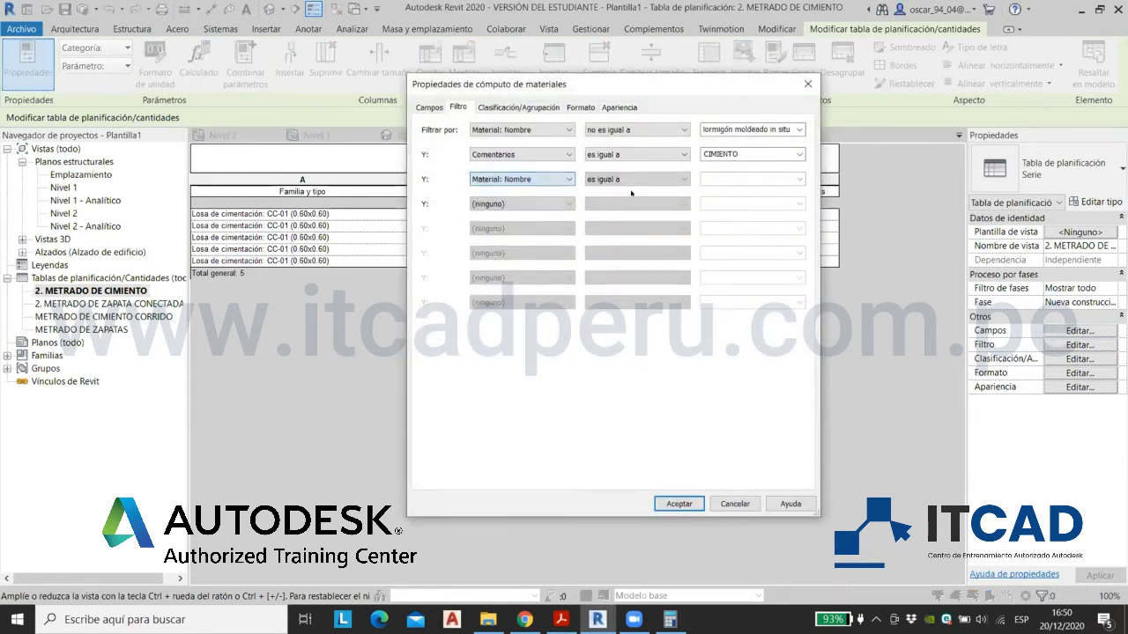
click(636, 179)
click(617, 200)
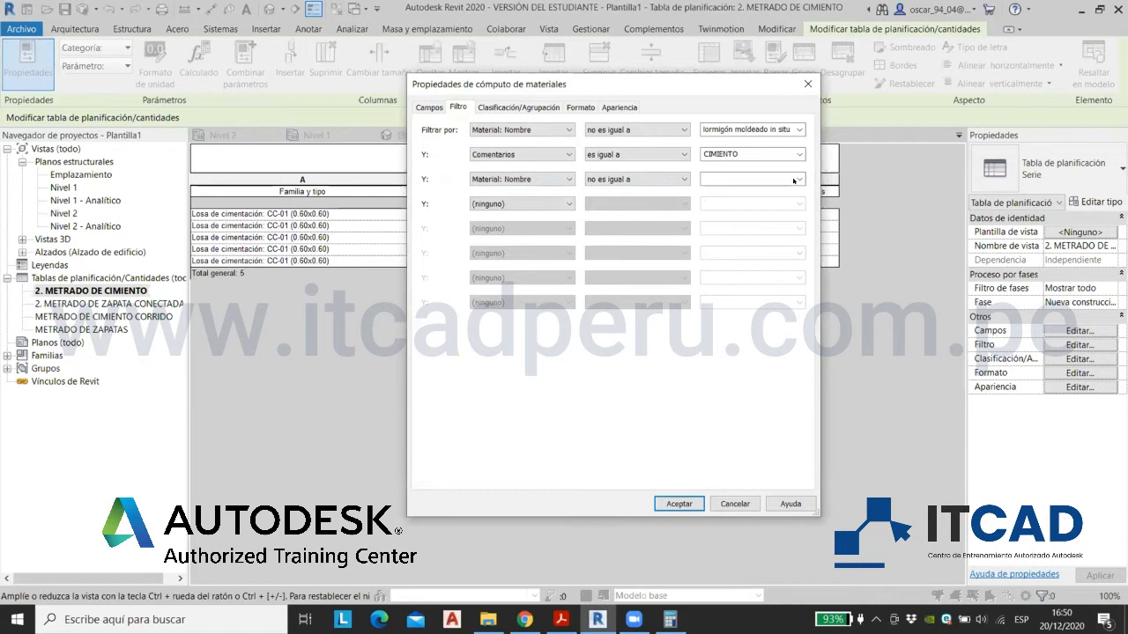
click(794, 179)
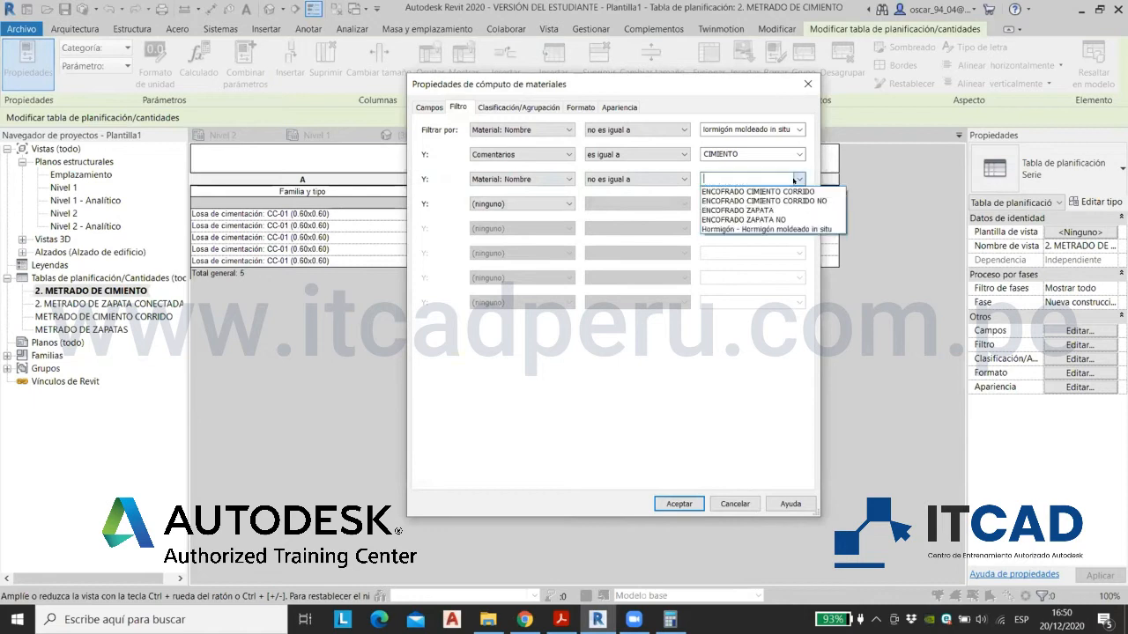
click(757, 211)
click(679, 503)
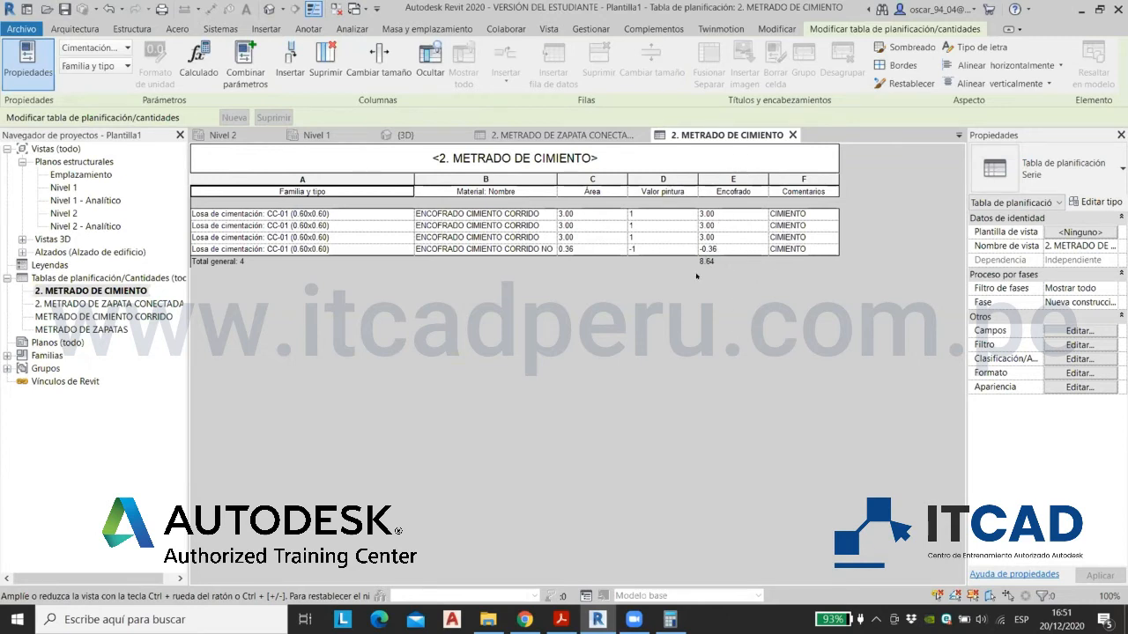
Step: Make Comentarios a hidden field in the strip foundation schedule
click(1077, 373)
click(471, 201)
click(570, 272)
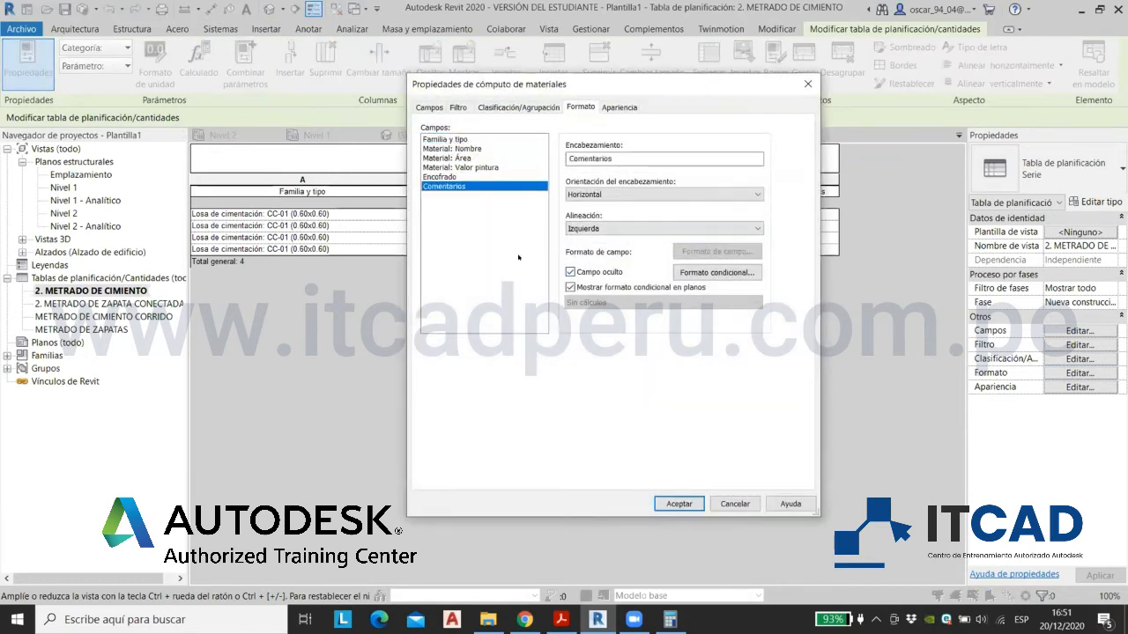
click(677, 503)
click(728, 268)
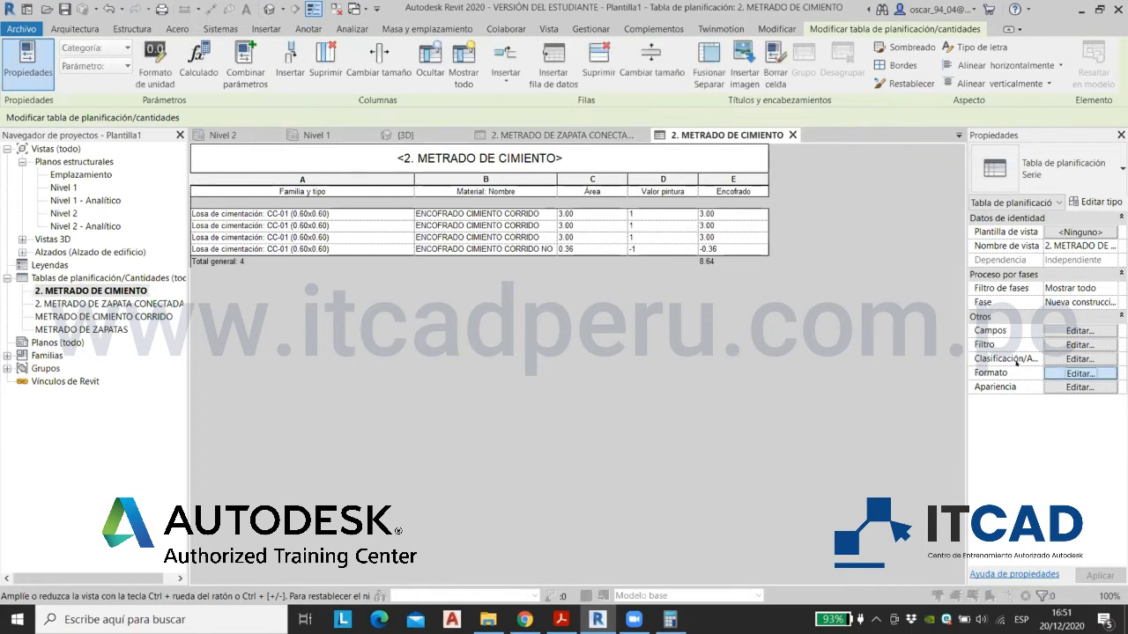
Step: Hide the Material: Área and Material: Valor pintura fields in the strip foundation schedule
click(1079, 373)
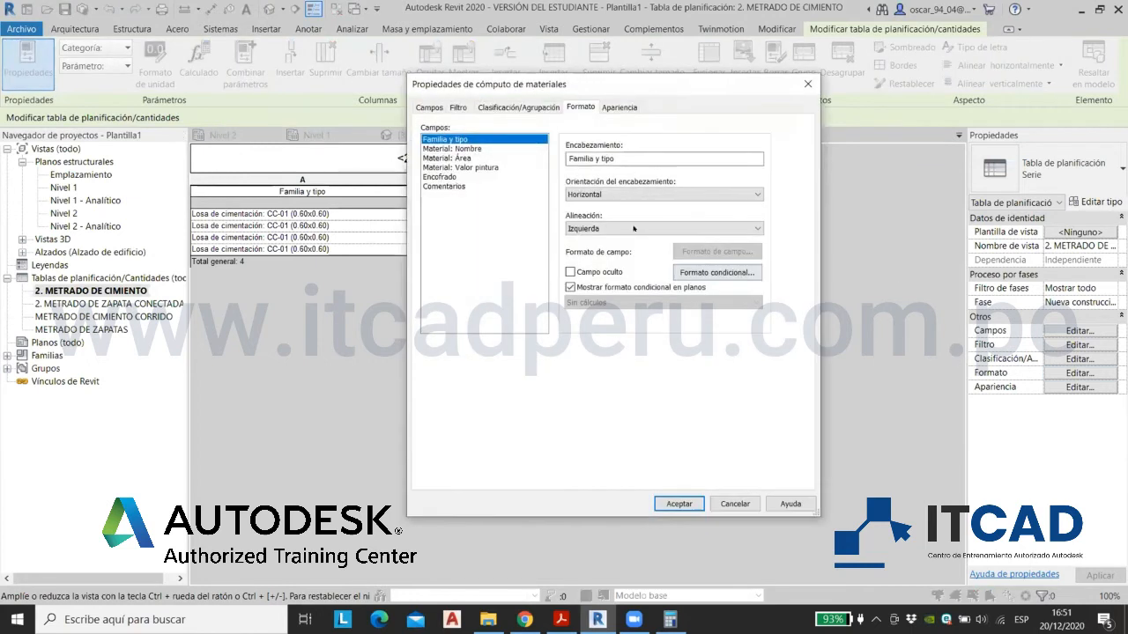
click(446, 159)
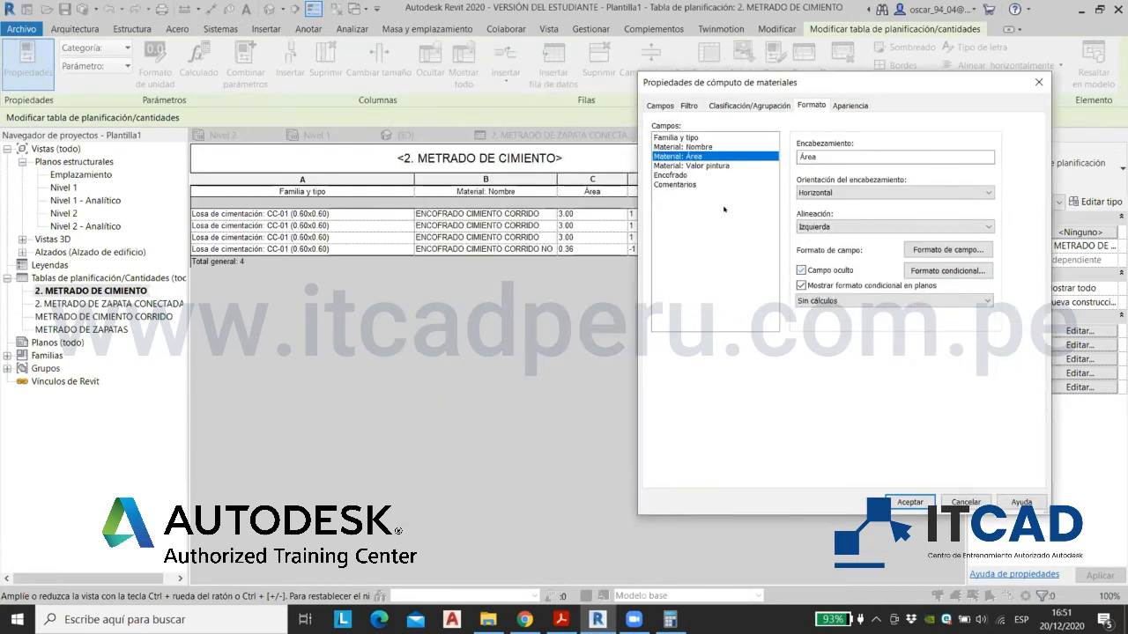
click(718, 167)
click(800, 271)
click(910, 501)
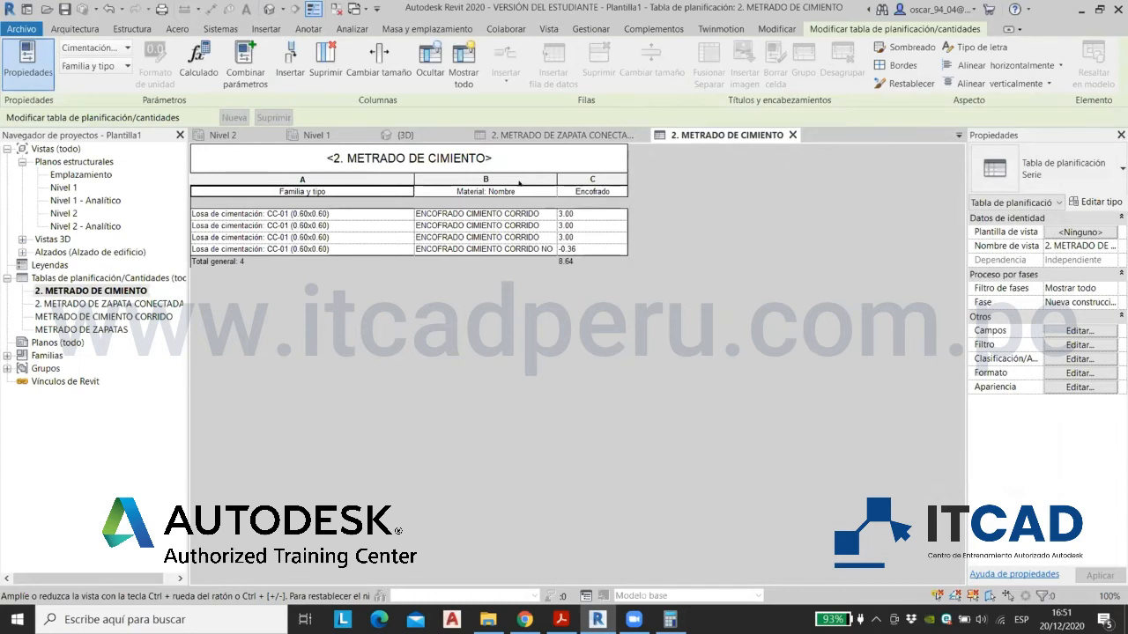
Step: In the 2. METRADO DE ZAPATA CONECTADA schedule, add the filter Material: Nombre no es igual a ENCOFRADO CIMIENTO CORRIDO
click(555, 135)
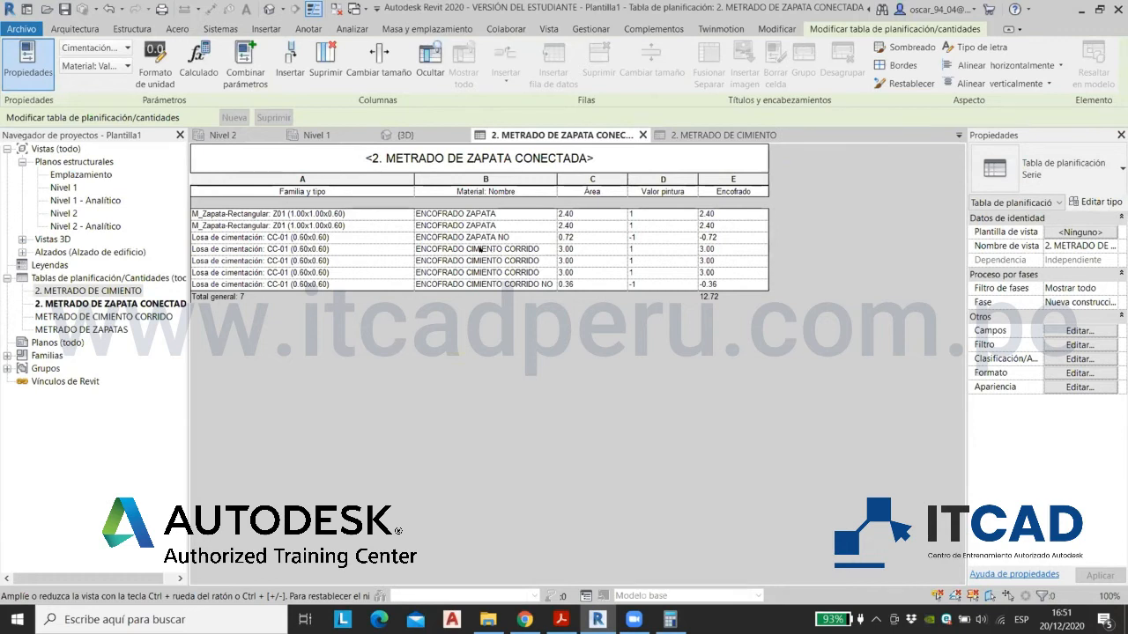
click(1079, 344)
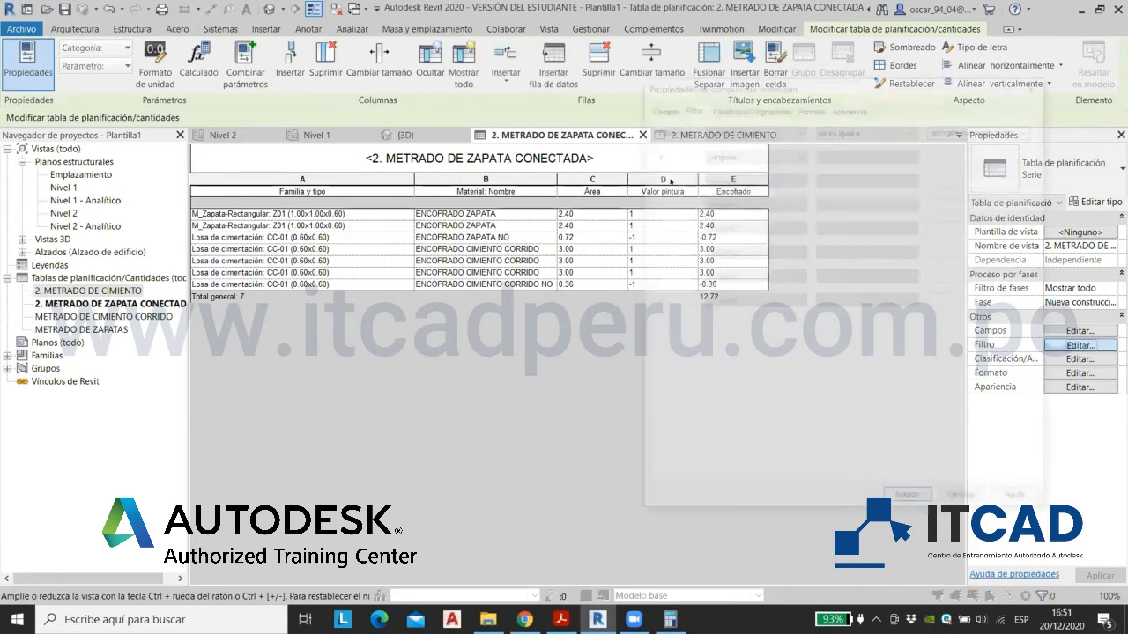
click(742, 154)
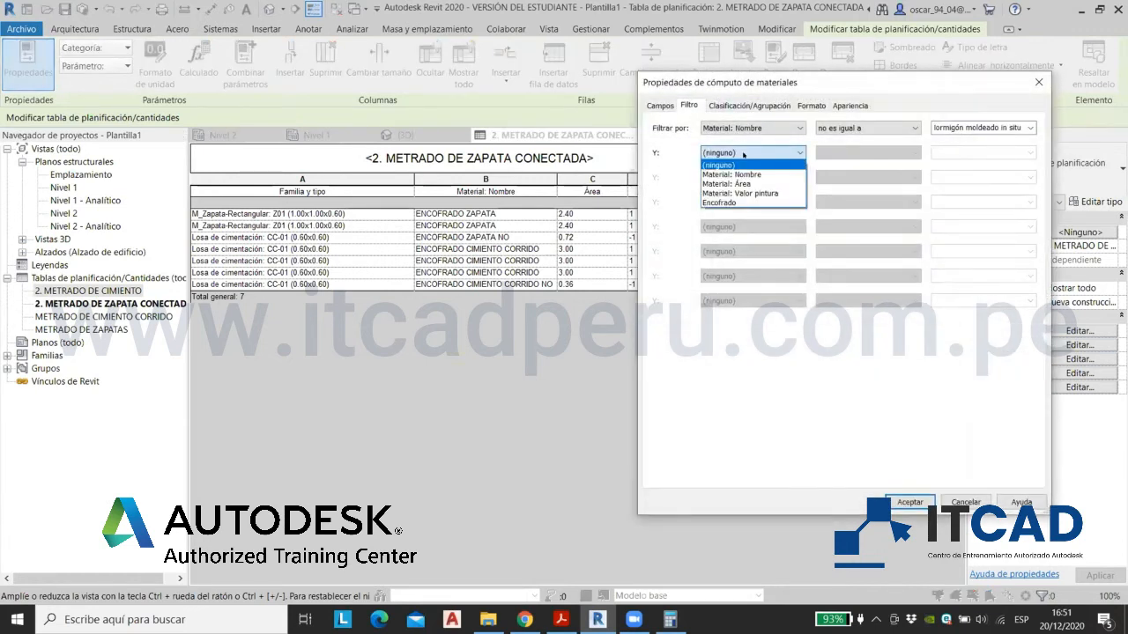
click(731, 175)
click(849, 154)
click(839, 174)
click(1029, 152)
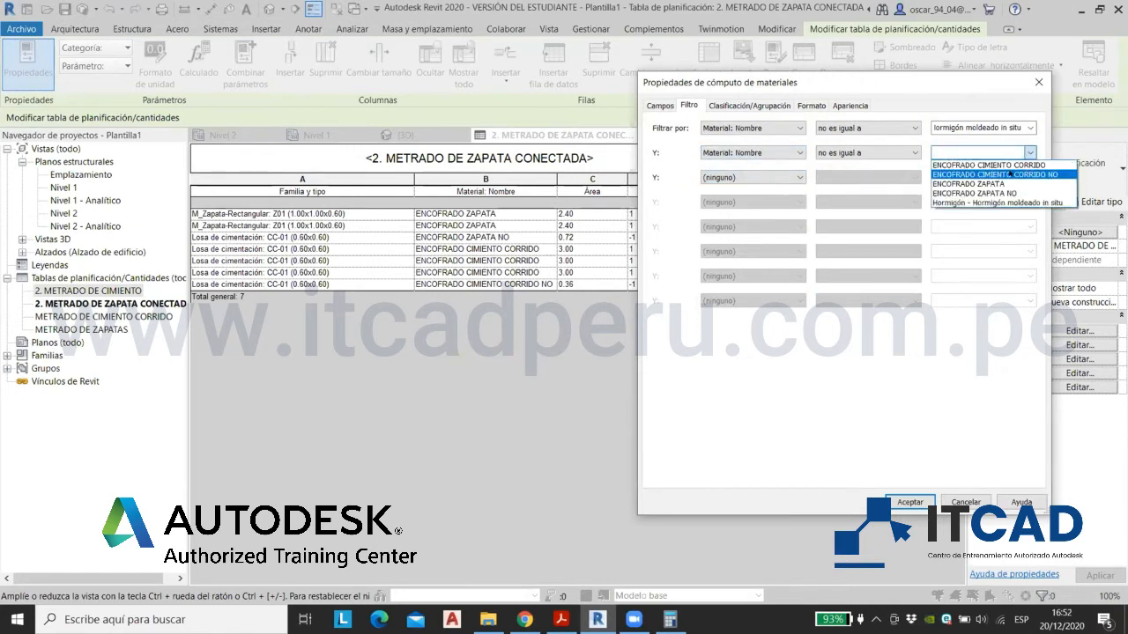
click(1009, 174)
Step: Add another filter to the connected footing schedule: Material: Nombre no es igual a ENCOFRADO CIMIENTO CORRIDO NO
click(754, 177)
click(731, 197)
click(881, 177)
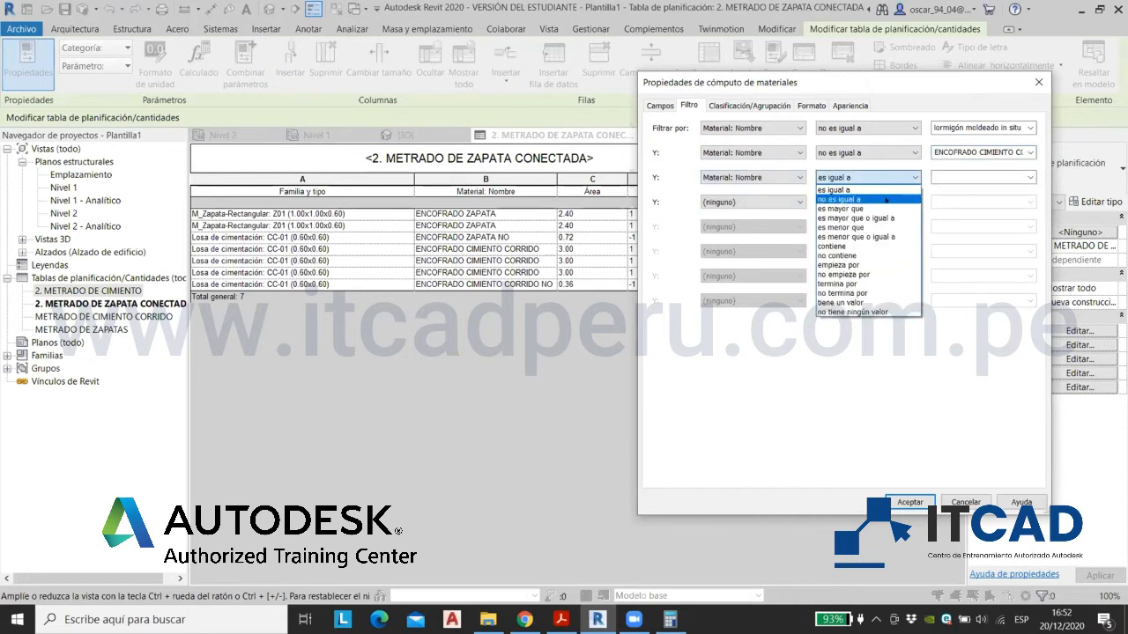
click(872, 198)
click(1029, 177)
click(970, 206)
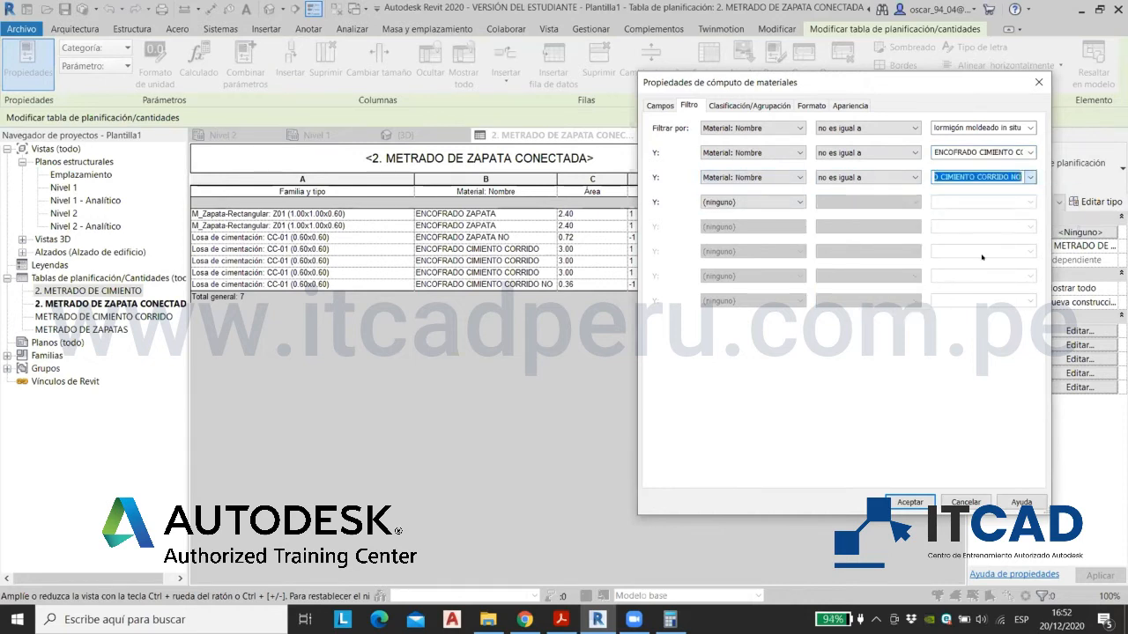
click(910, 502)
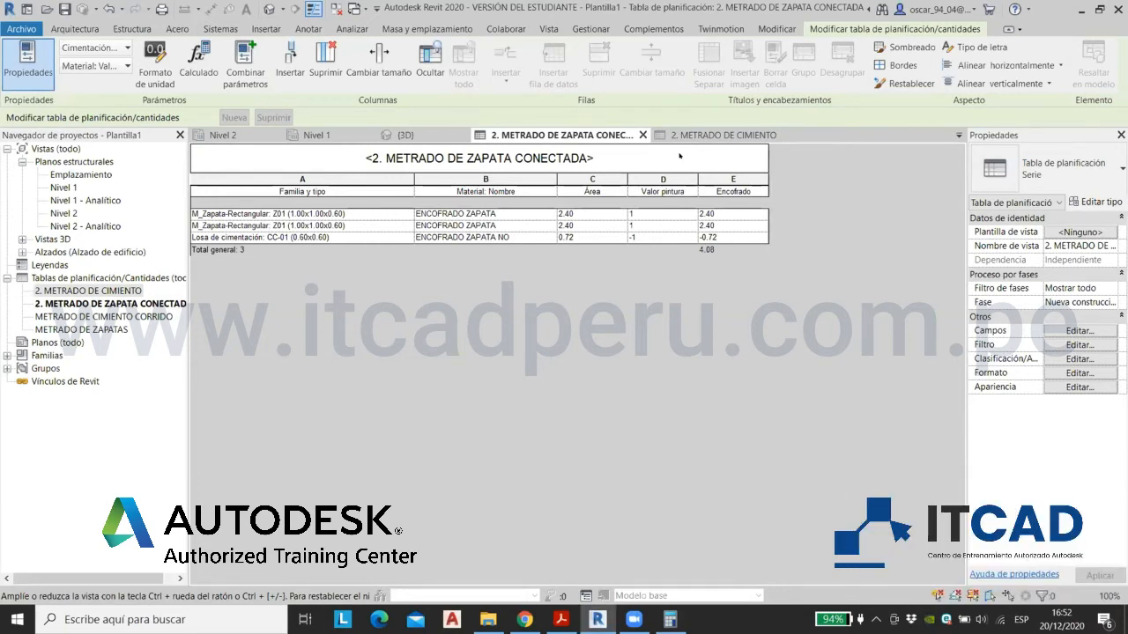
Step: Return to the 3D view and examine the painted T strips and connected footings from another angle
click(1057, 345)
key(Escape)
click(405, 135)
scroll(416, 352, down, 1)
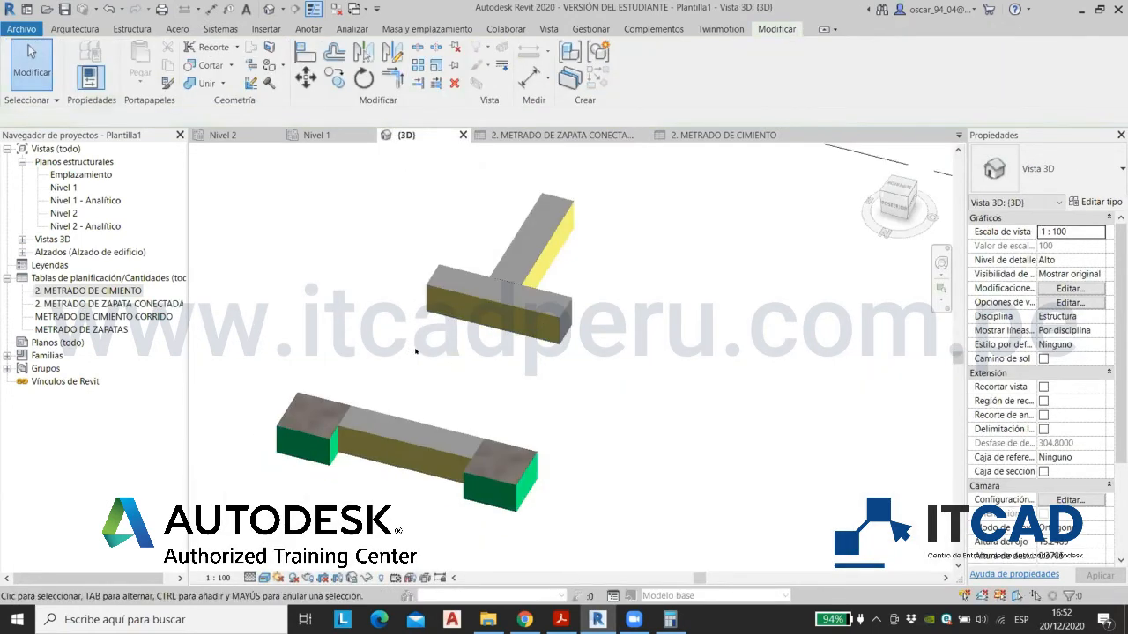
scroll(415, 352, down, 1)
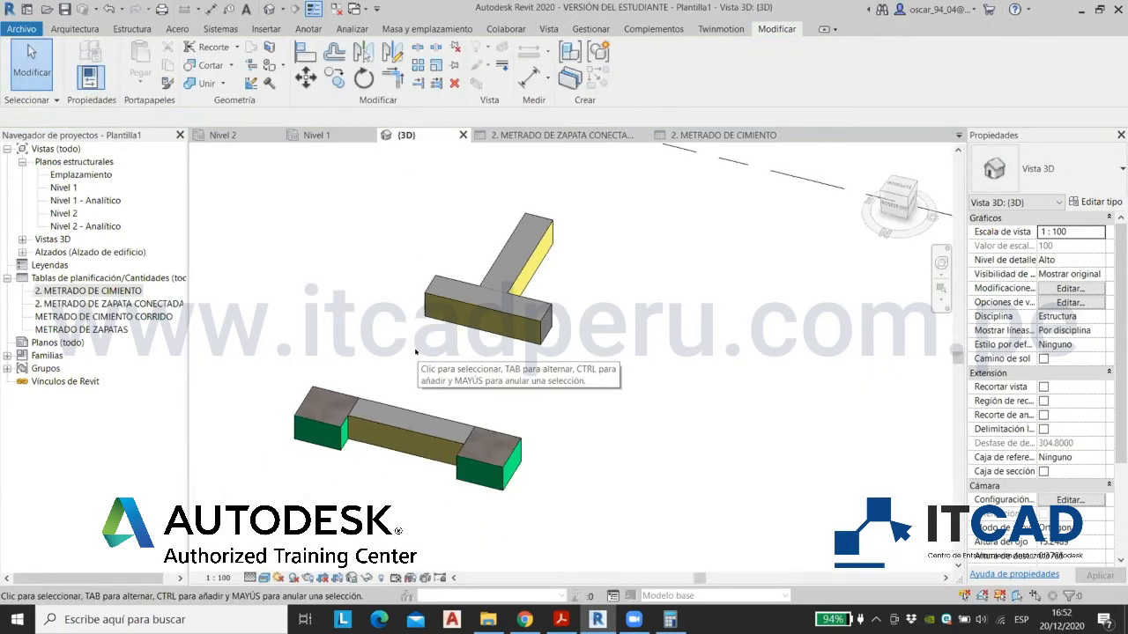
shift+middle_drag(416, 352, 569, 429)
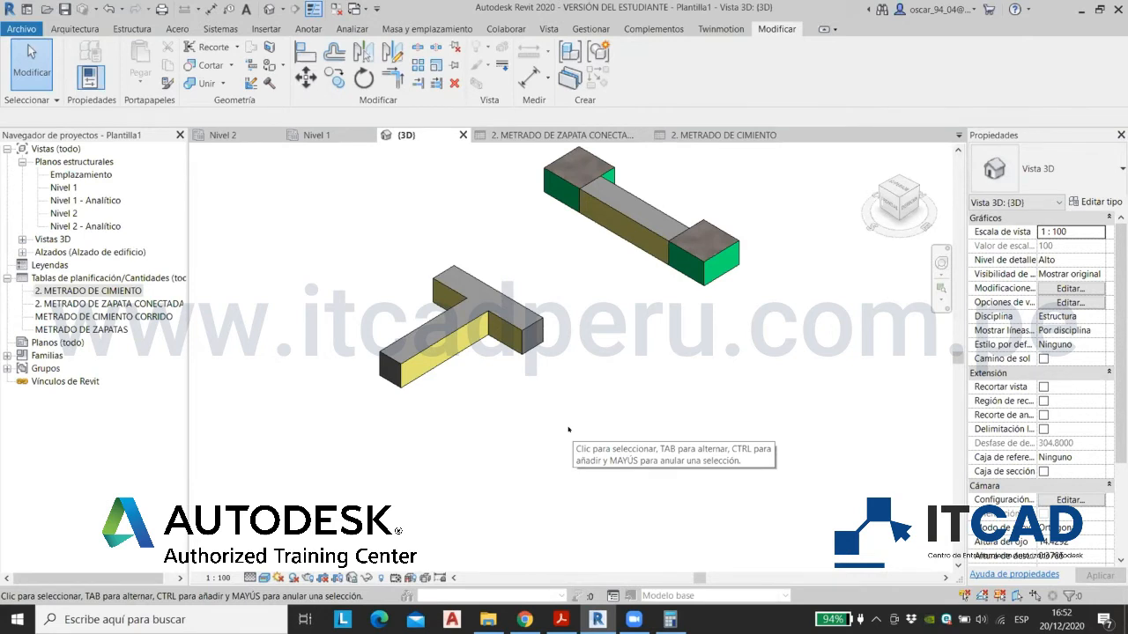
Step: Switch to the presentation in Adobe Acrobat Reader and show the COLUMNAS slide
click(560, 619)
scroll(561, 416, down, 1)
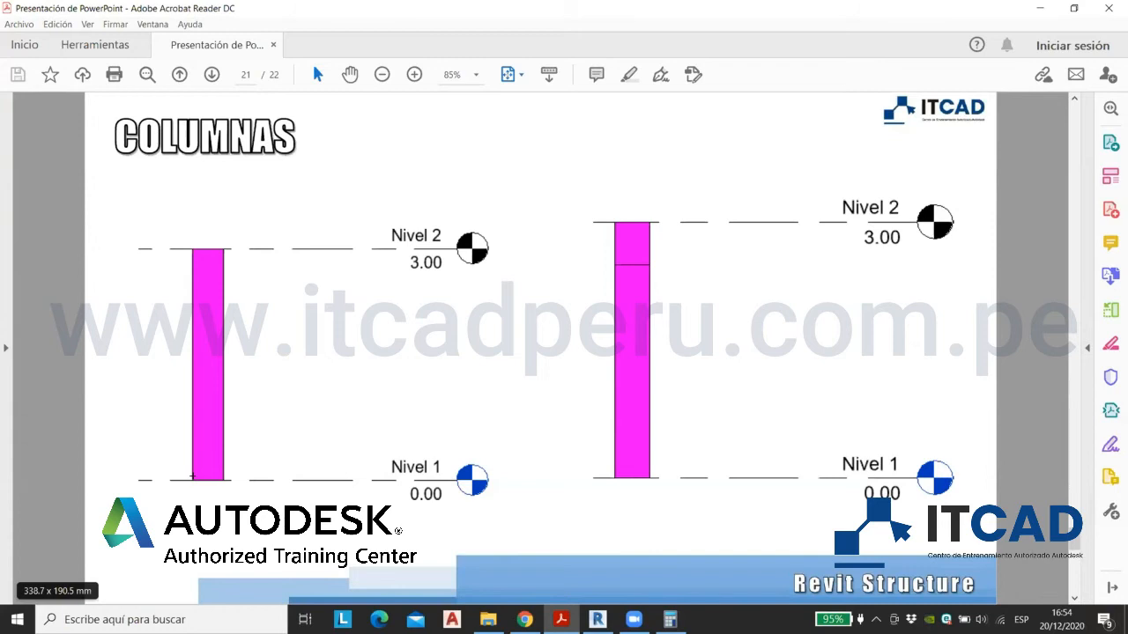
Step: Switch back to Revit and open the Nivel 1 structural plan, leaving free space beside the foundations
click(1100, 485)
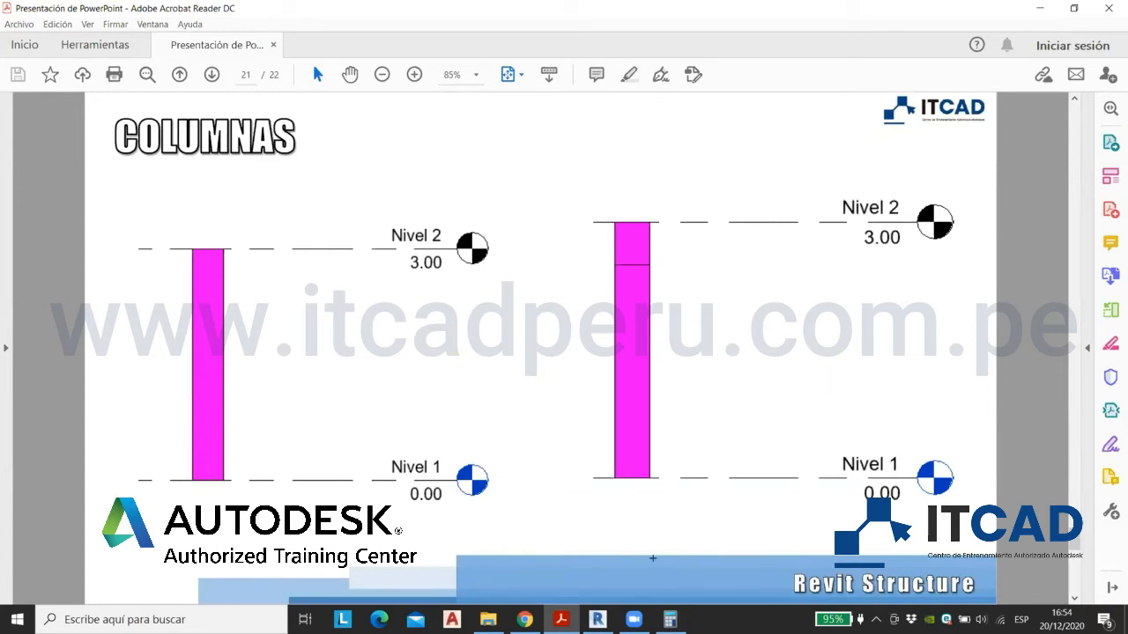
click(599, 619)
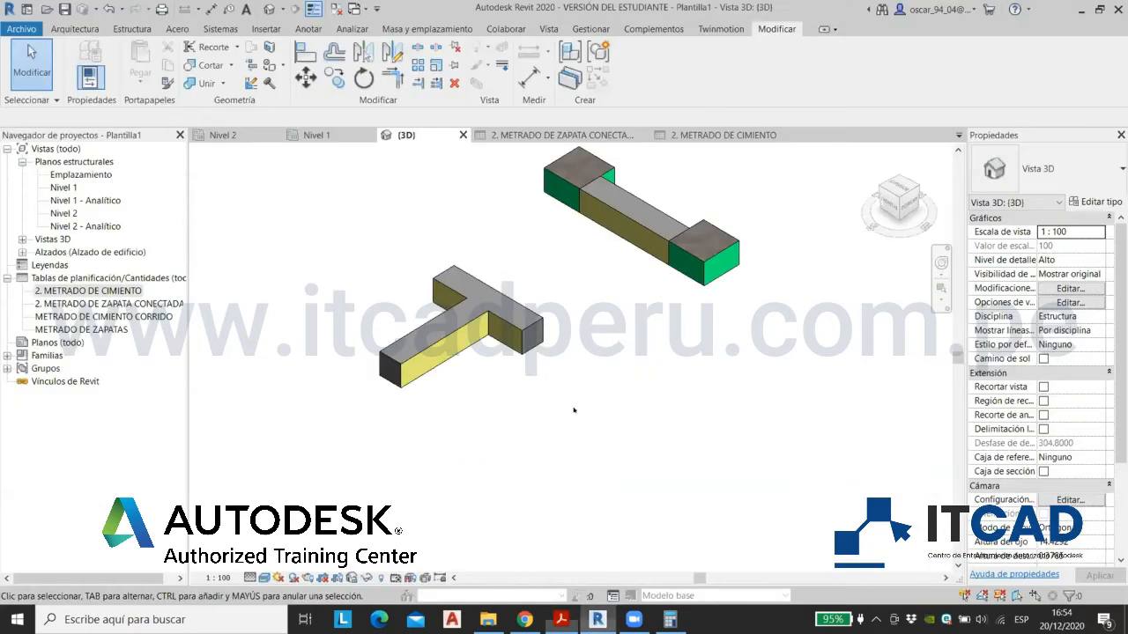
shift+middle_drag(502, 421, 446, 268)
shift+middle_drag(433, 379, 465, 353)
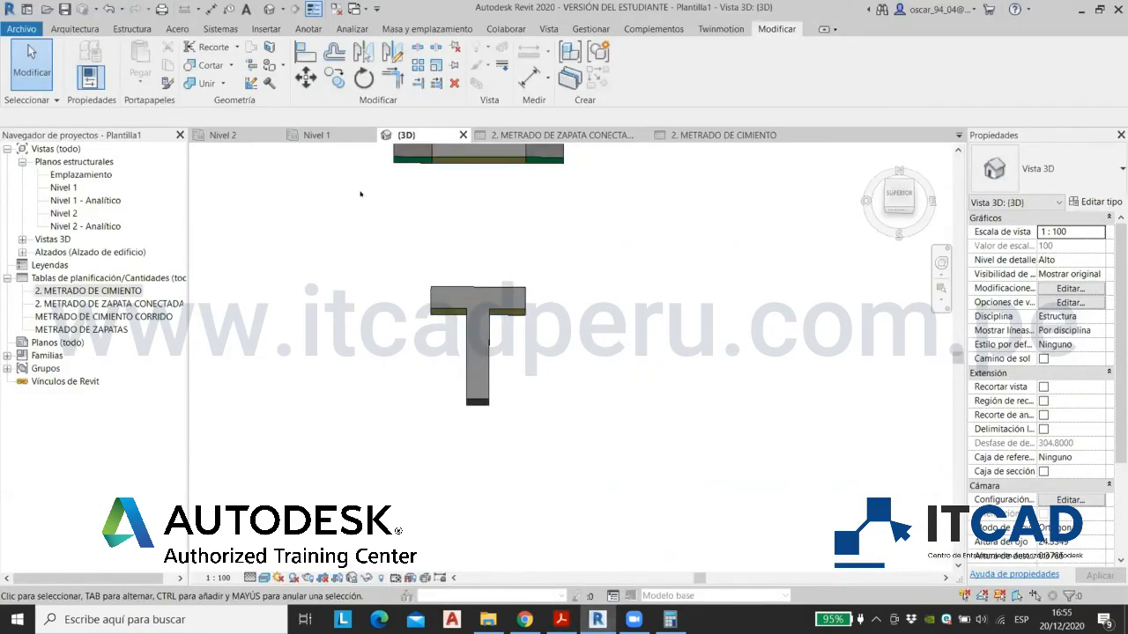
click(320, 136)
scroll(482, 266, down, 5)
scroll(427, 284, up, 2)
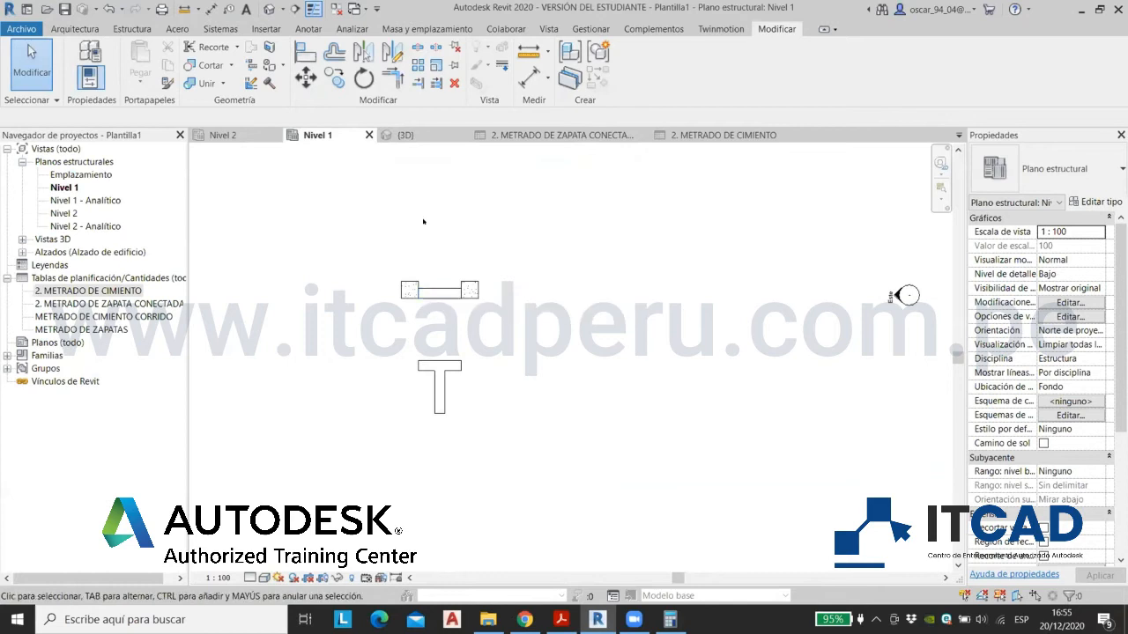
middle_drag(446, 249, 420, 300)
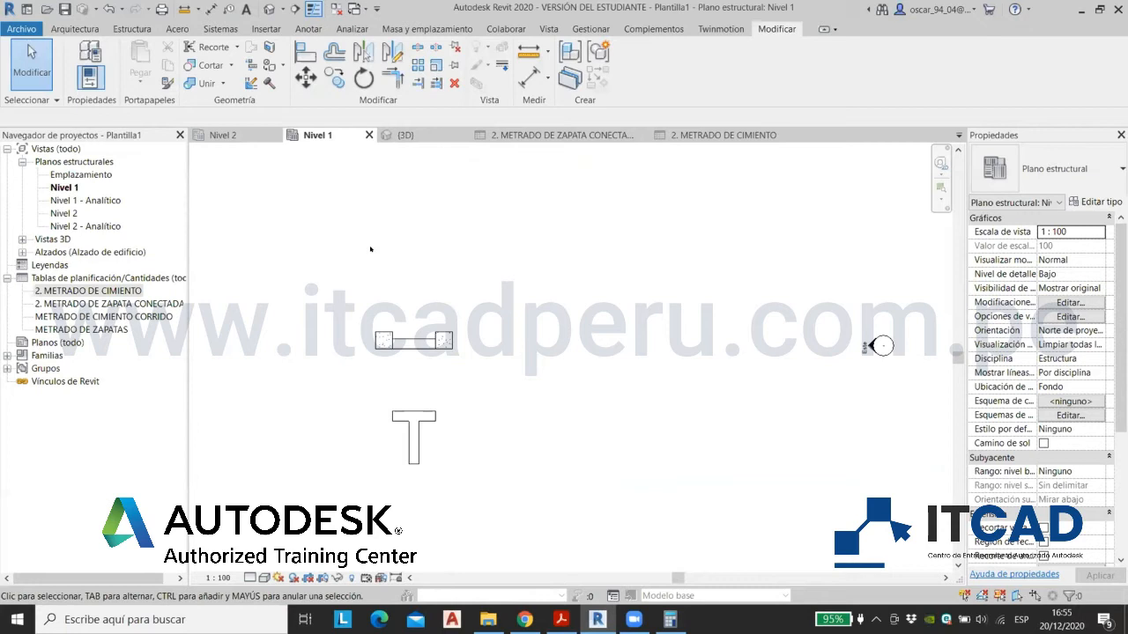
scroll(88, 75, down, 2)
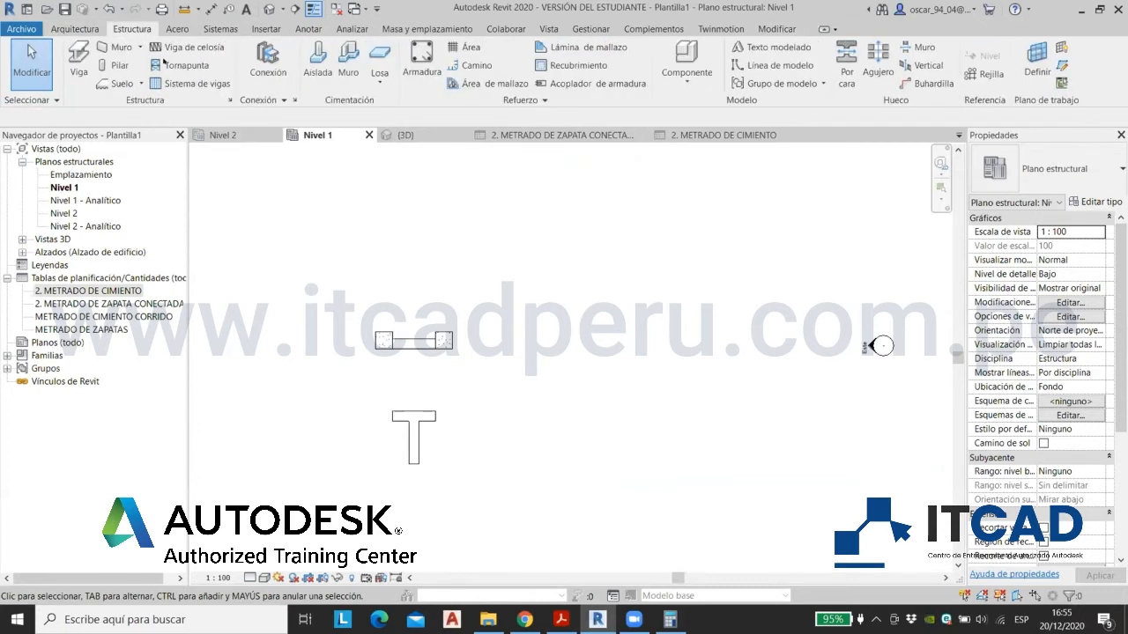
Step: Start a structural column from Hormigón-Rectangular-Pilar 300 x 450 and duplicate its type as C01 (50x50)
click(113, 65)
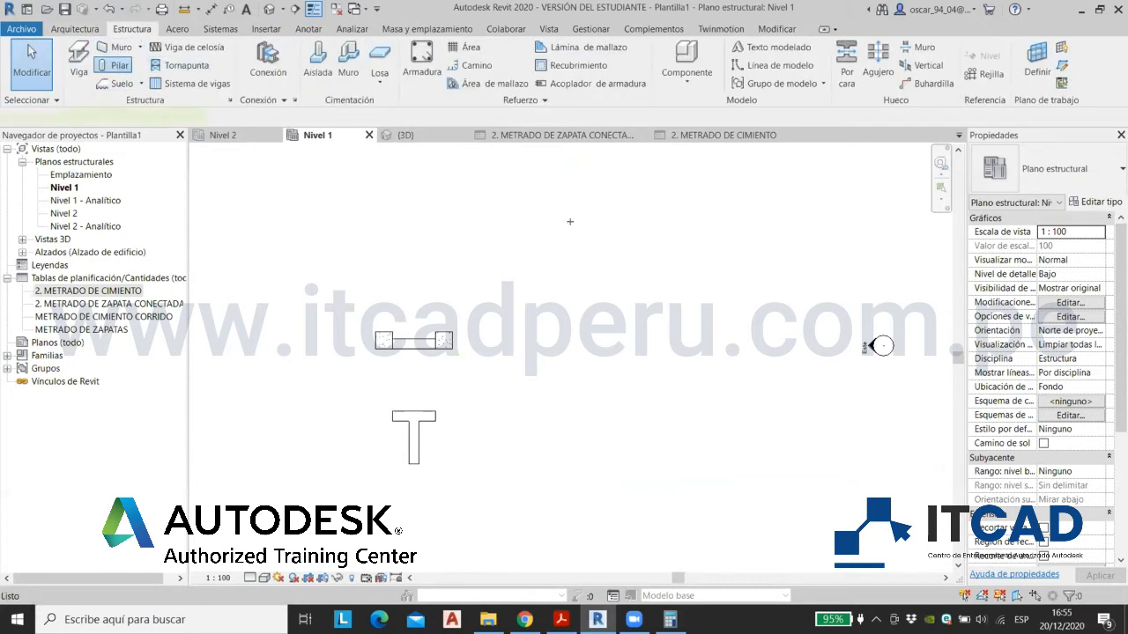
click(1066, 169)
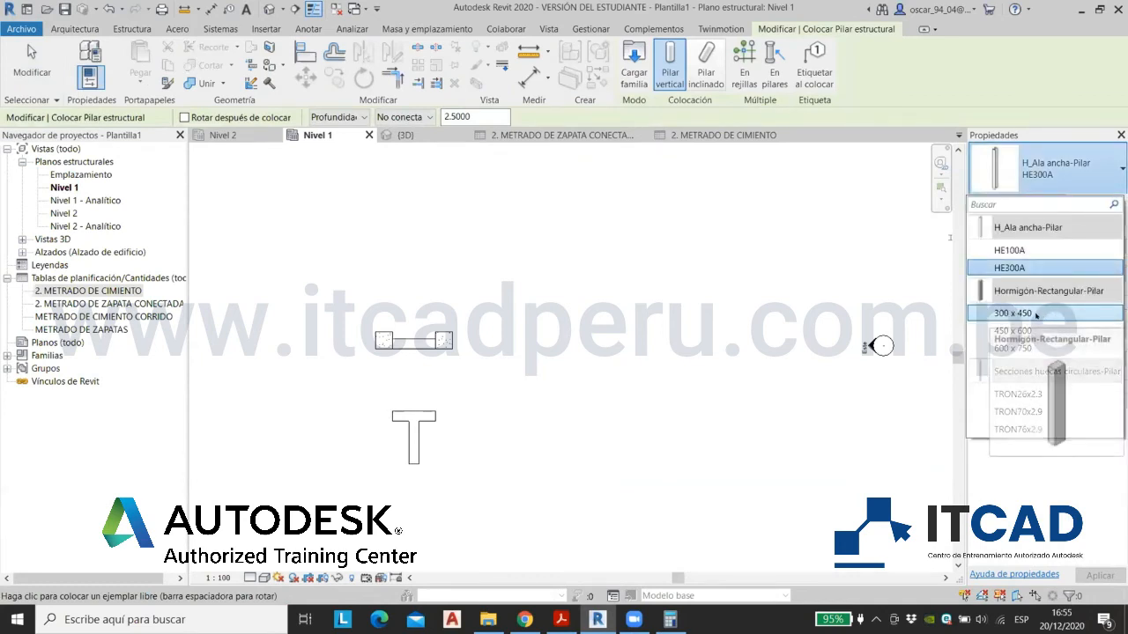
click(1036, 315)
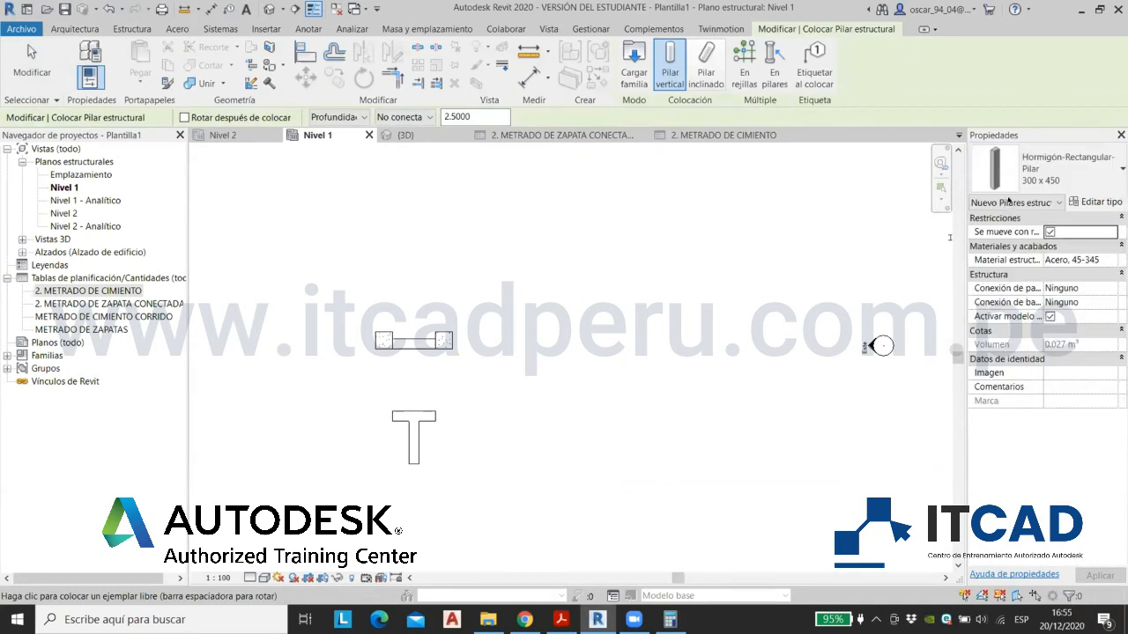
click(743, 129)
text(C01 ()
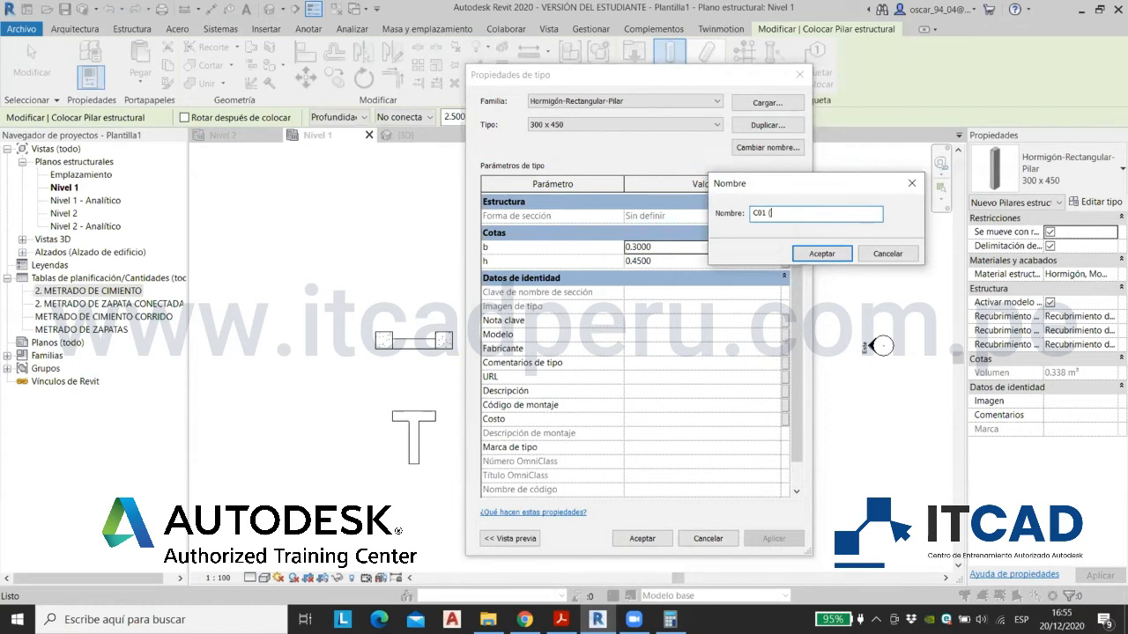
key(Caps_Lock)
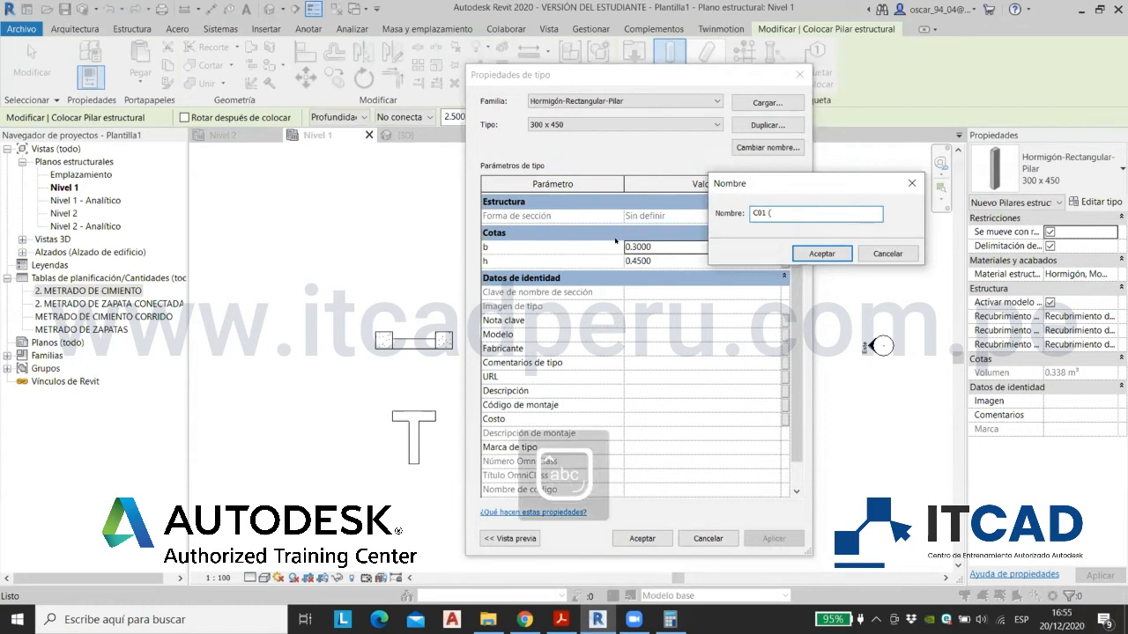
text(50x)
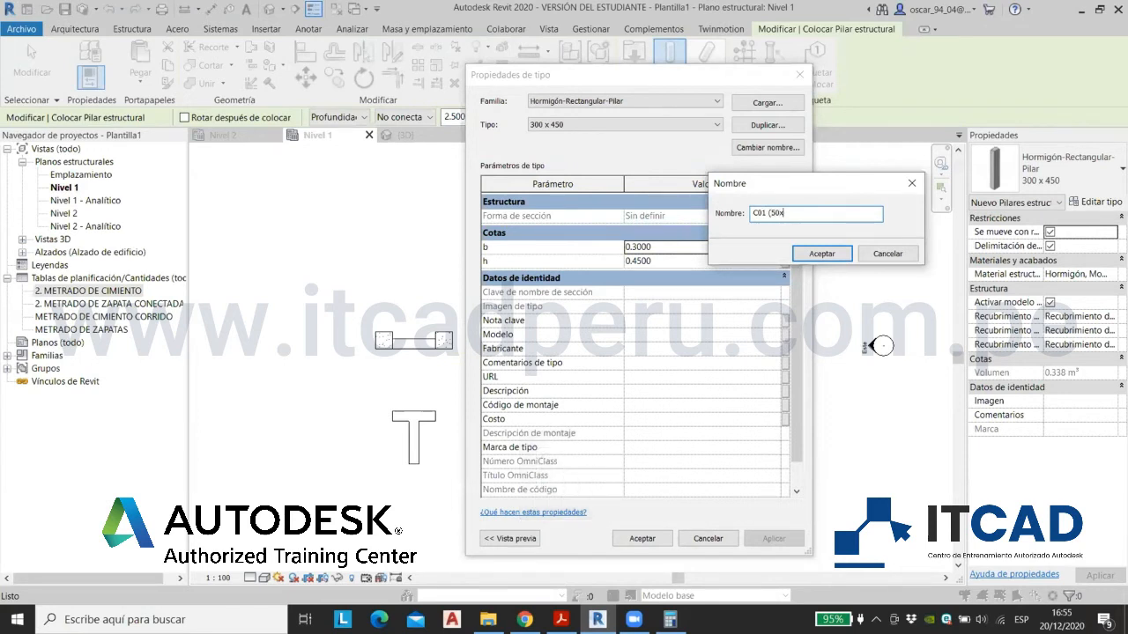
text(50))
click(821, 253)
Step: Set both section dimensions, b and h, of the C01 (50x50) column type to 0.5
click(690, 247)
text(0.5)
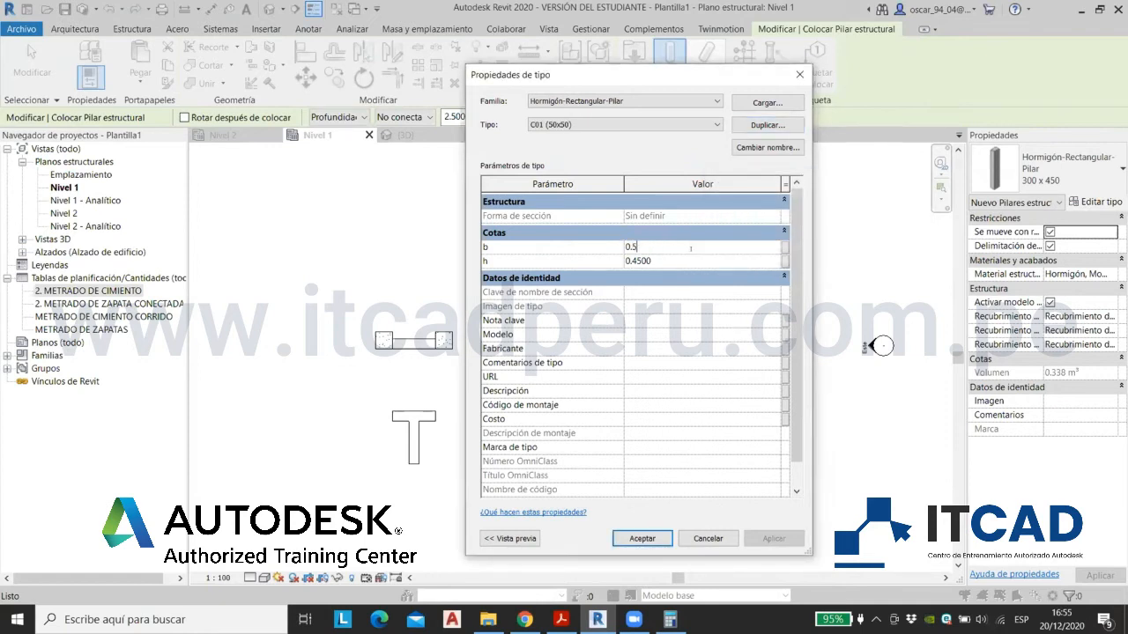
key(Tab)
text(0.5)
click(642, 538)
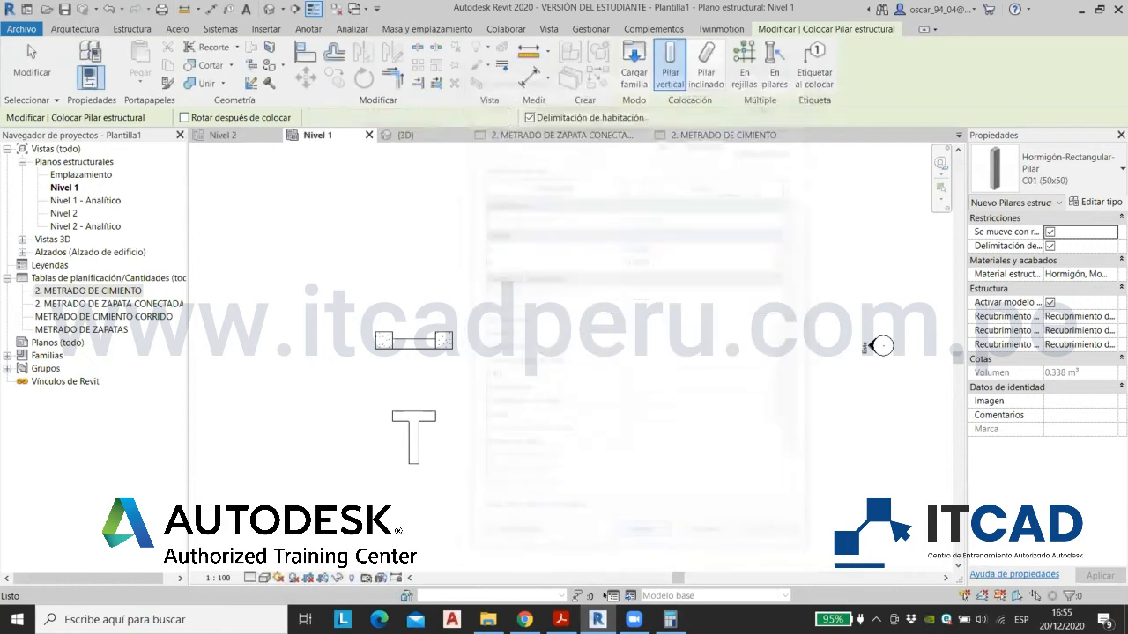
Step: Place one C01 (50x50) column beside the connected footings, using Altura up to Nivel 2
key(alt+Tab)
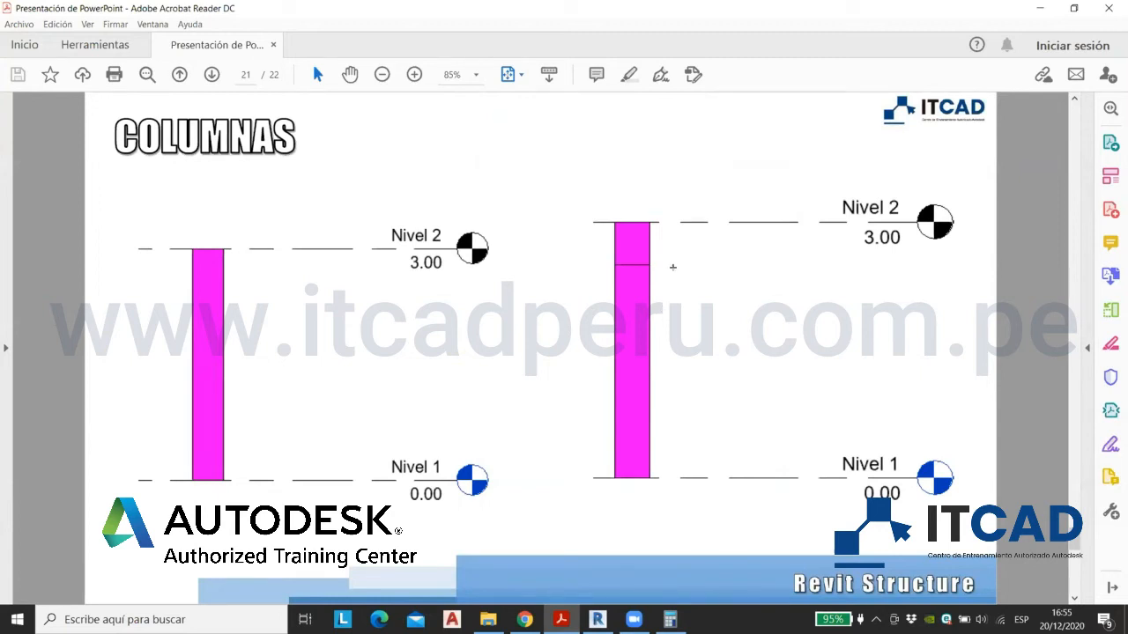
key(alt+Tab)
middle_drag(543, 393, 529, 435)
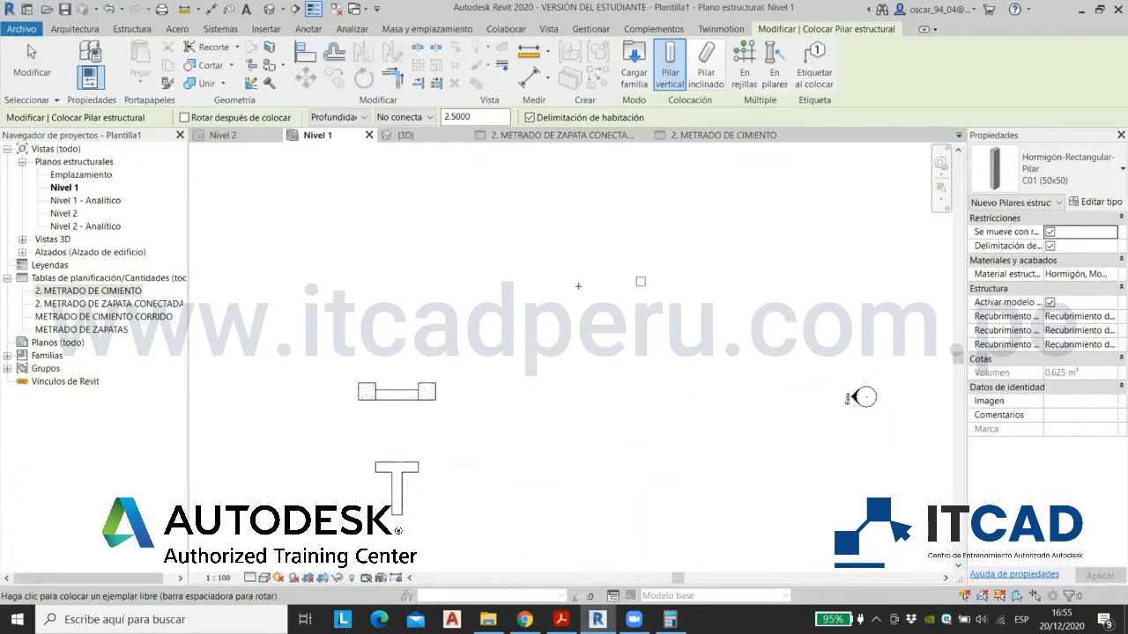
click(340, 118)
click(333, 143)
click(403, 117)
click(398, 142)
middle_drag(668, 292, 711, 224)
scroll(542, 278, up, 1)
scroll(542, 279, up, 3)
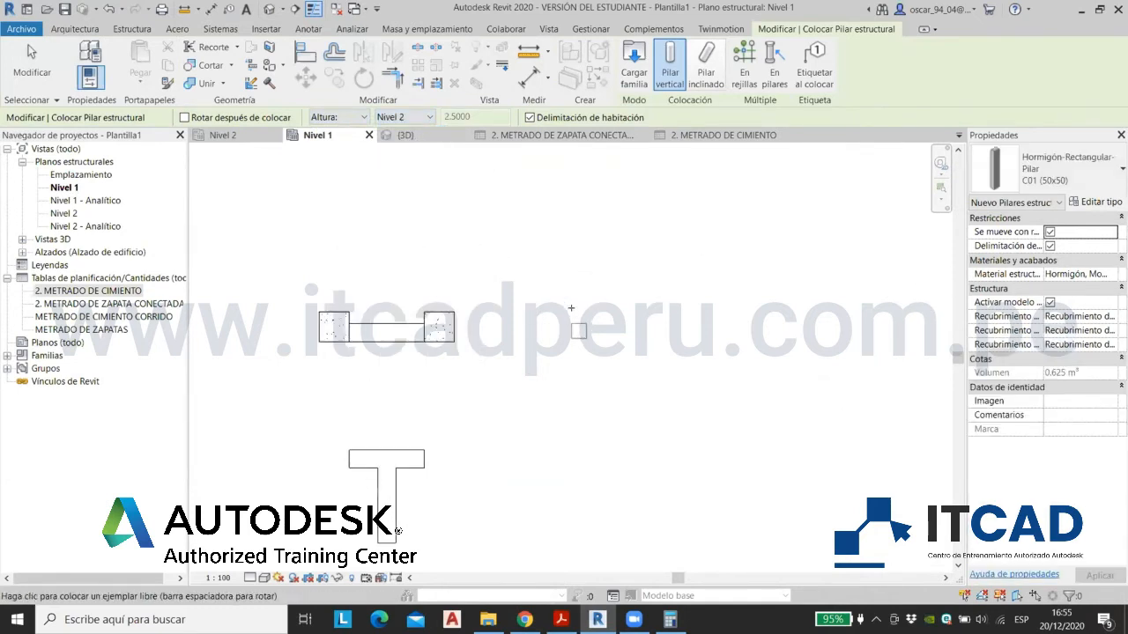
click(589, 333)
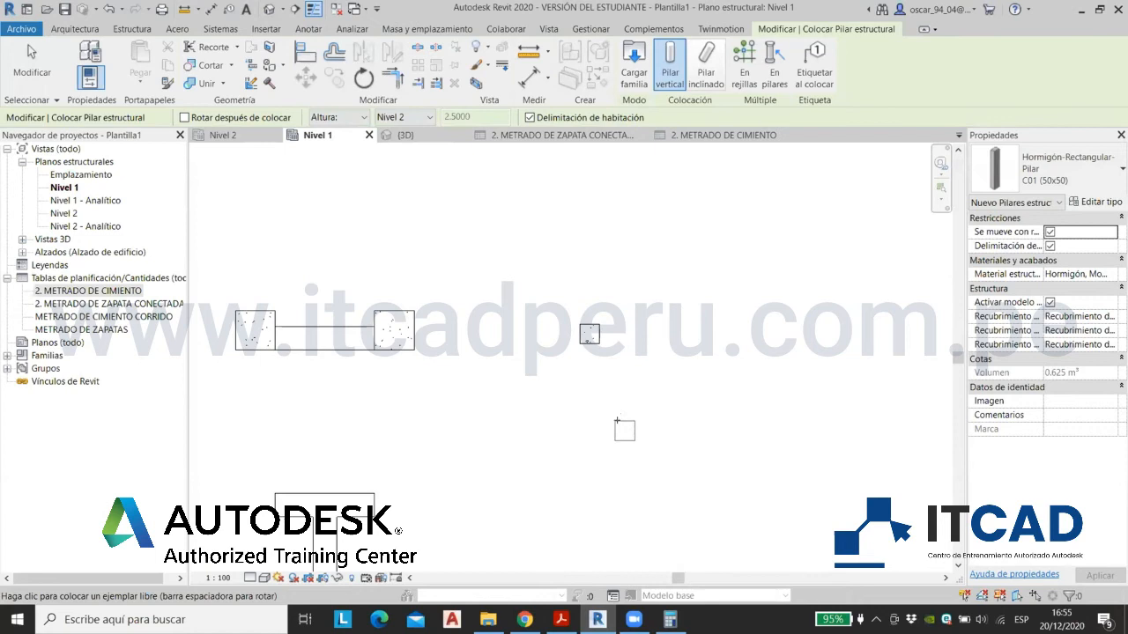
key(Escape)
Step: Show the new column in the 3D view from the front, framed between Nivel 1 and Nivel 2
click(589, 335)
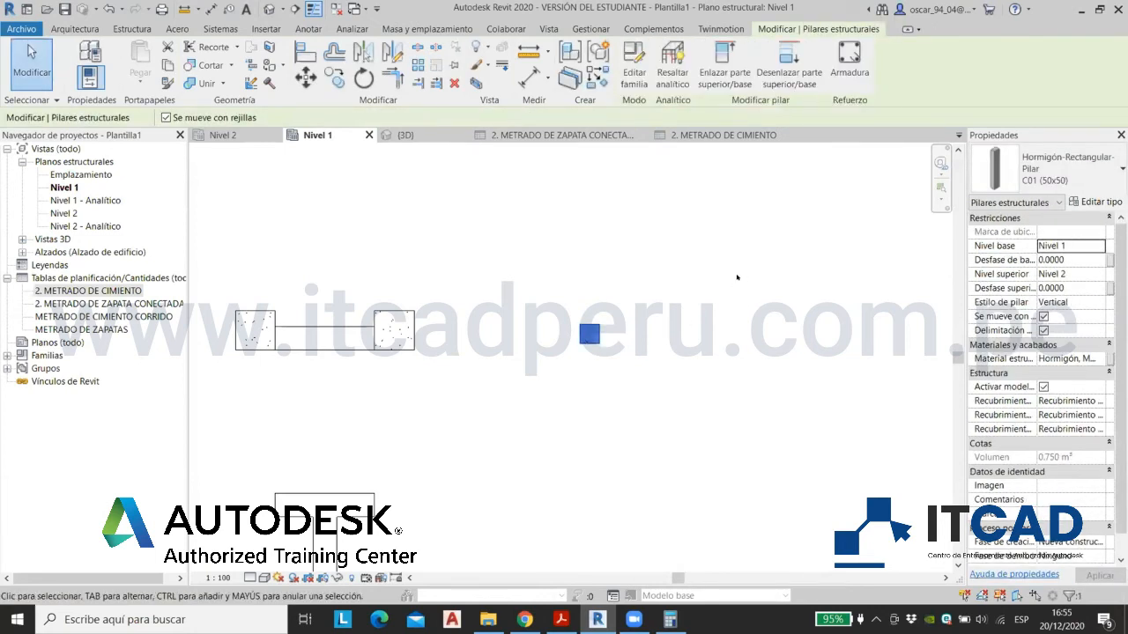
click(403, 135)
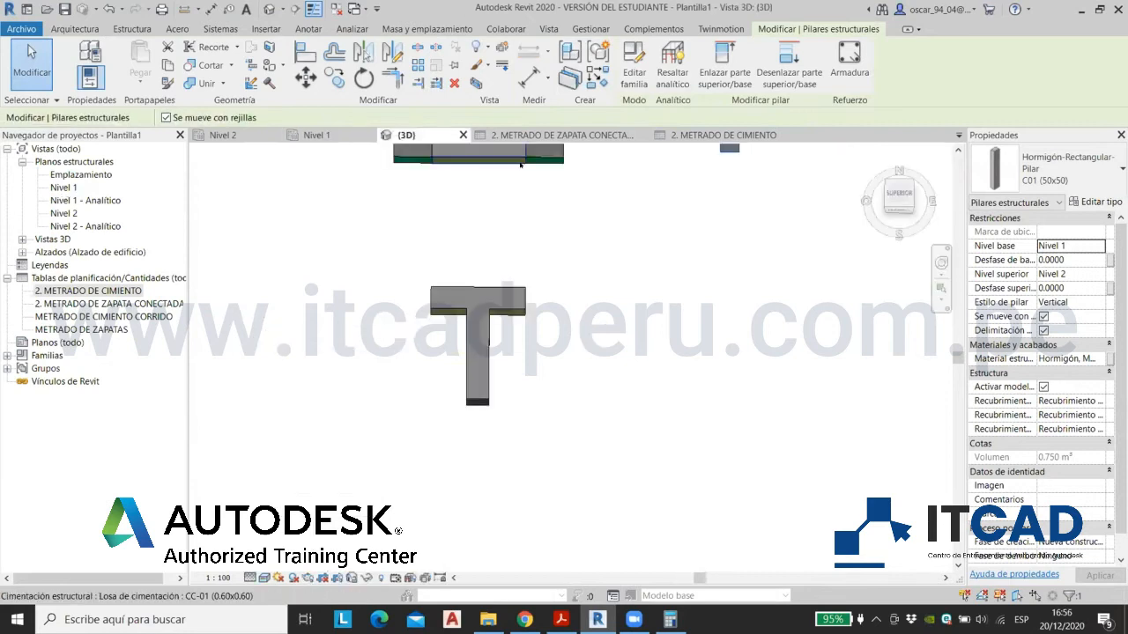
click(896, 307)
click(898, 212)
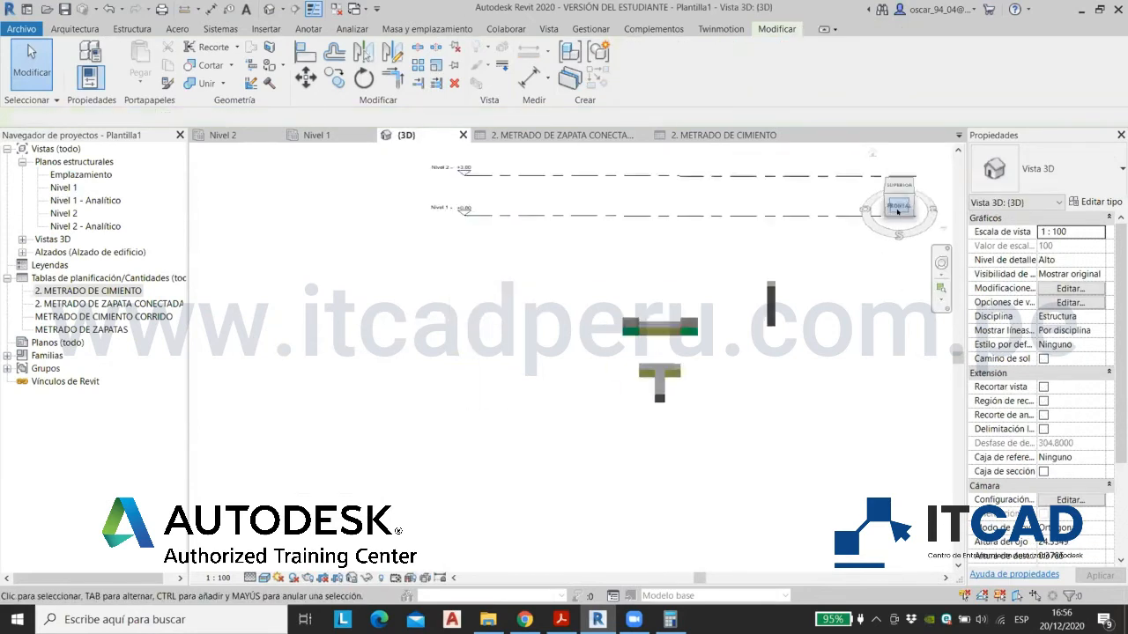
middle_drag(702, 378, 623, 388)
scroll(622, 383, up, 5)
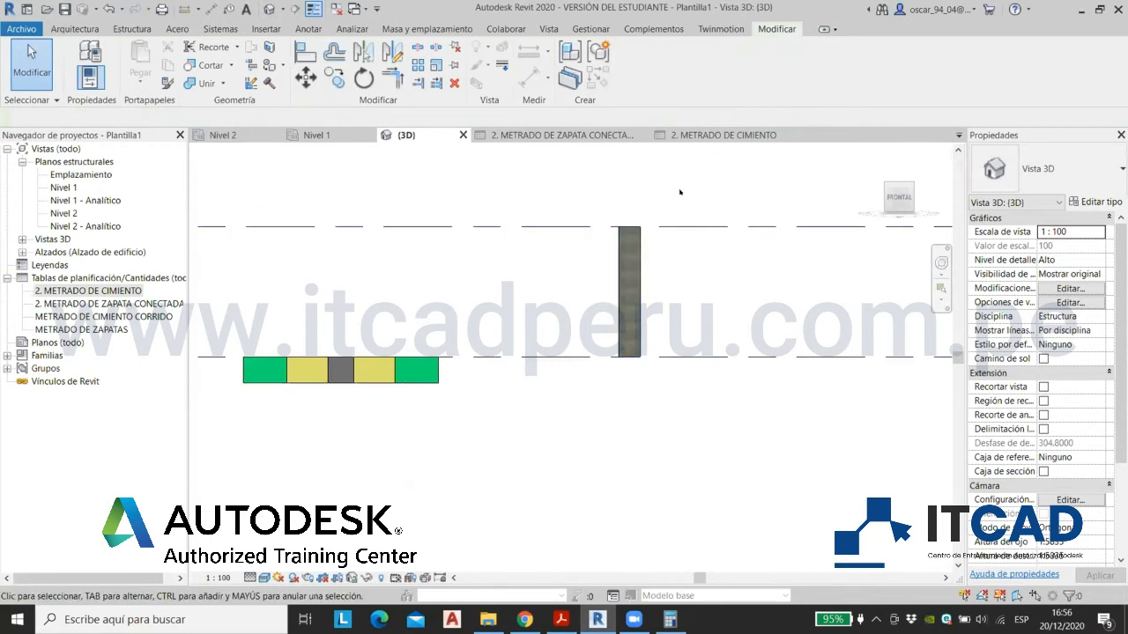
scroll(602, 307, down, 3)
scroll(578, 280, up, 4)
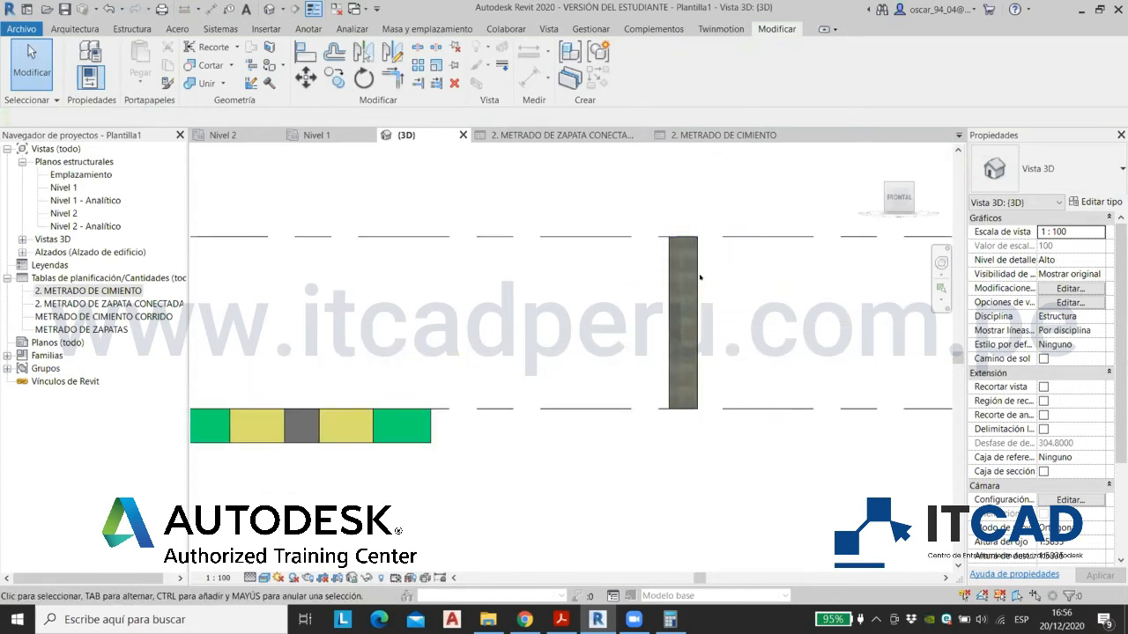
Step: Set the column's top offset to -0.5 so it stops below Nivel 2
click(687, 251)
middle_drag(730, 272, 680, 264)
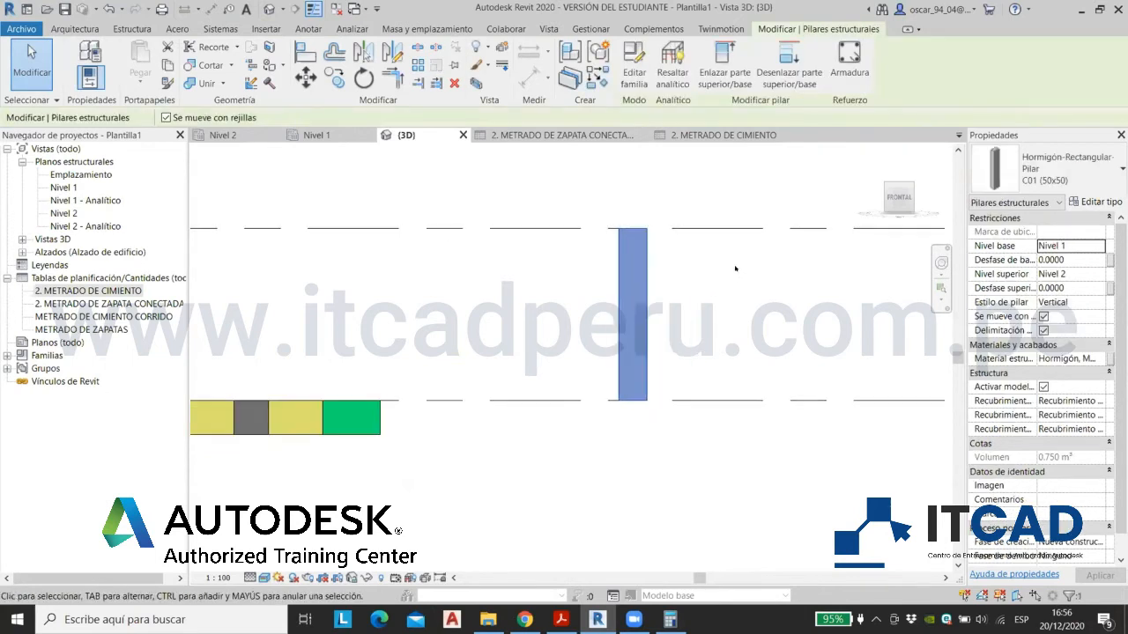
click(1066, 287)
text(-0.5)
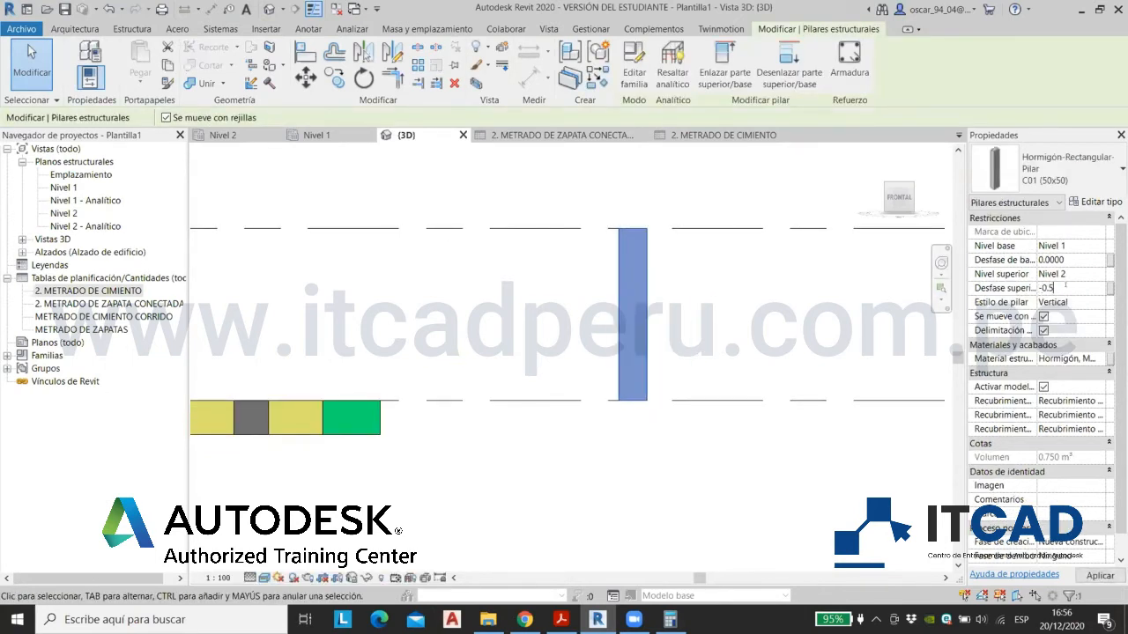
key(Return)
scroll(625, 249, up, 3)
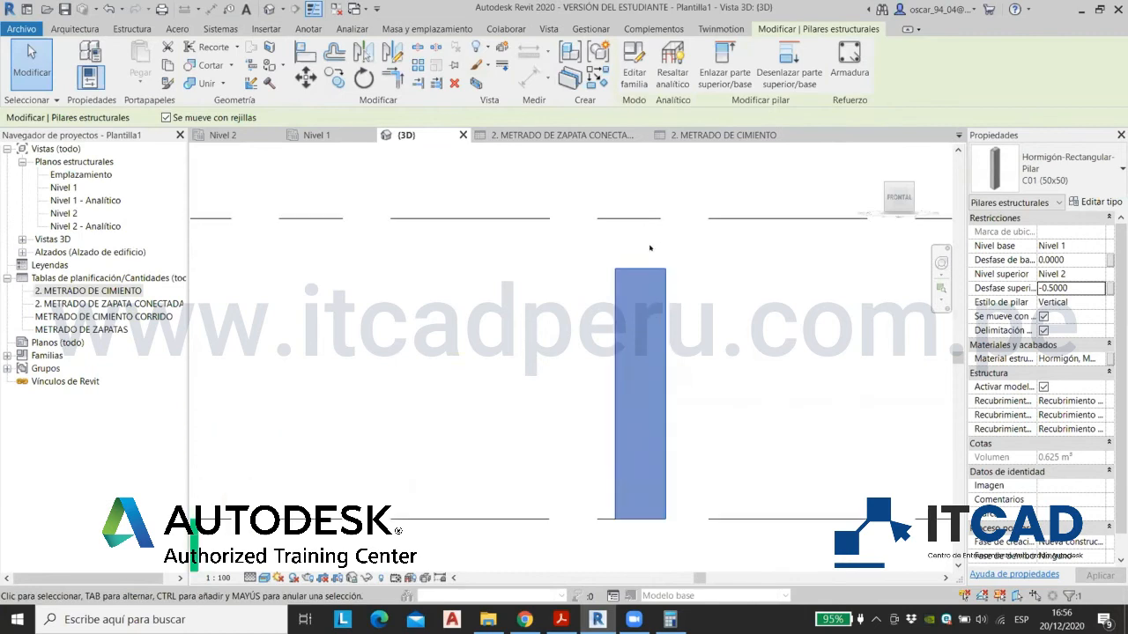
scroll(651, 240, down, 2)
click(596, 289)
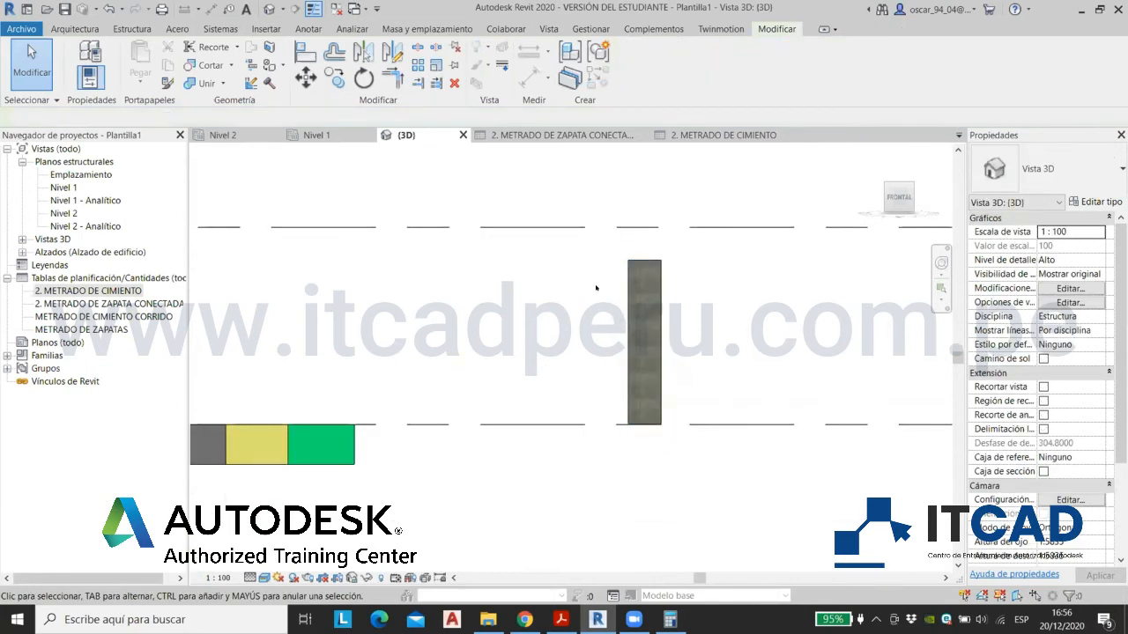
Step: Copy the shortened column to the clipboard and paste a duplicate aligned with selected levels
scroll(650, 238, up, 1)
click(640, 295)
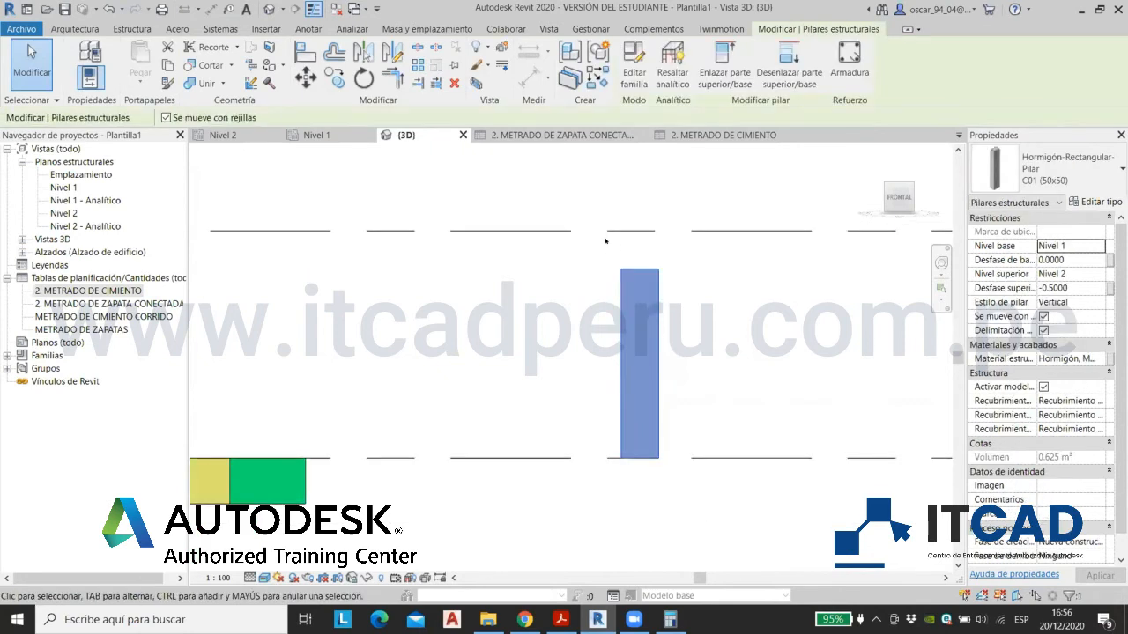
scroll(572, 278, down, 1)
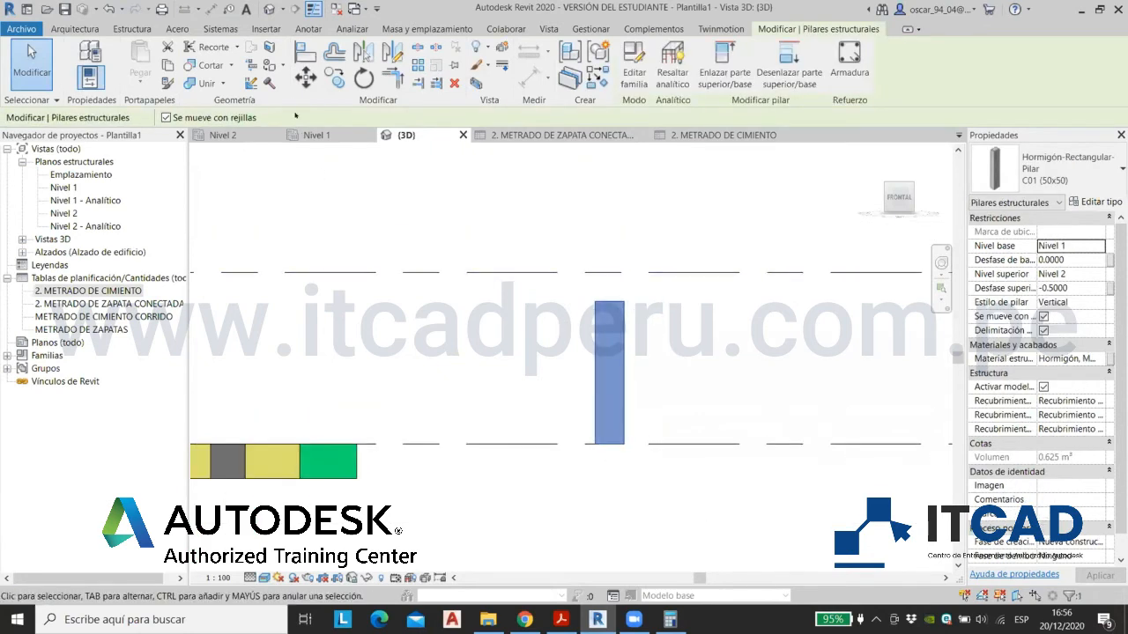
click(167, 65)
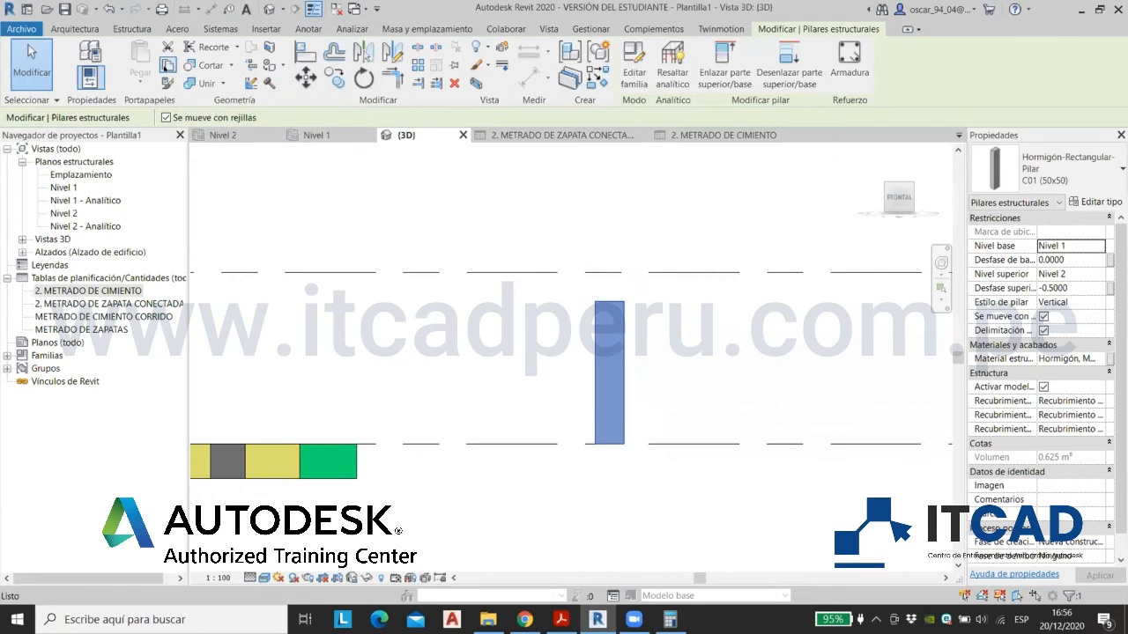
click(152, 79)
click(198, 141)
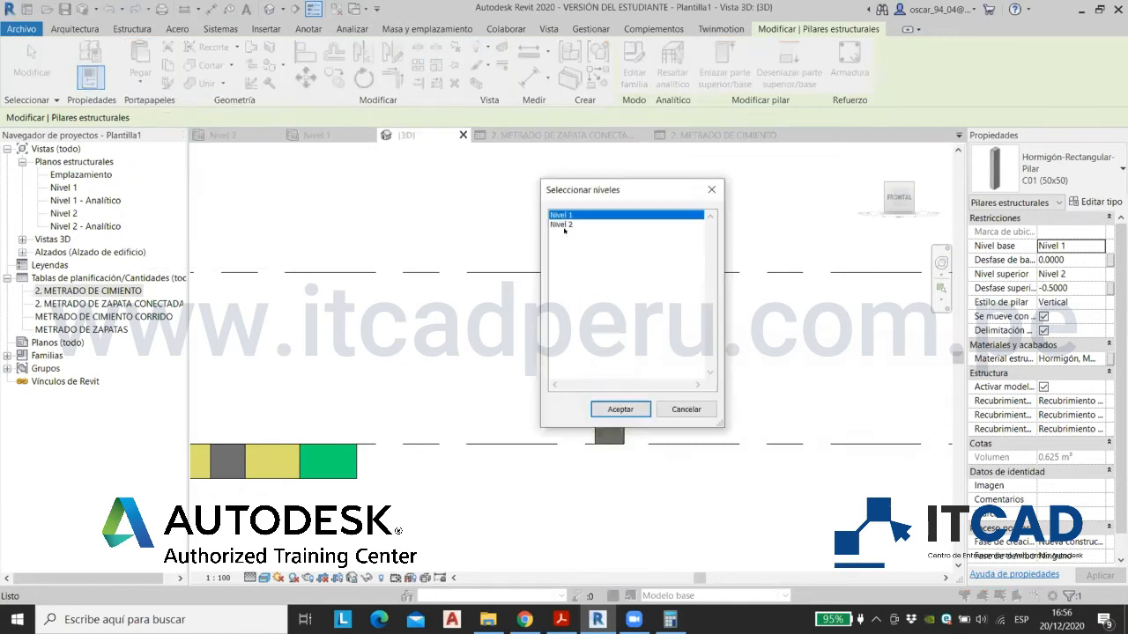
ctrl+click(568, 223)
click(620, 409)
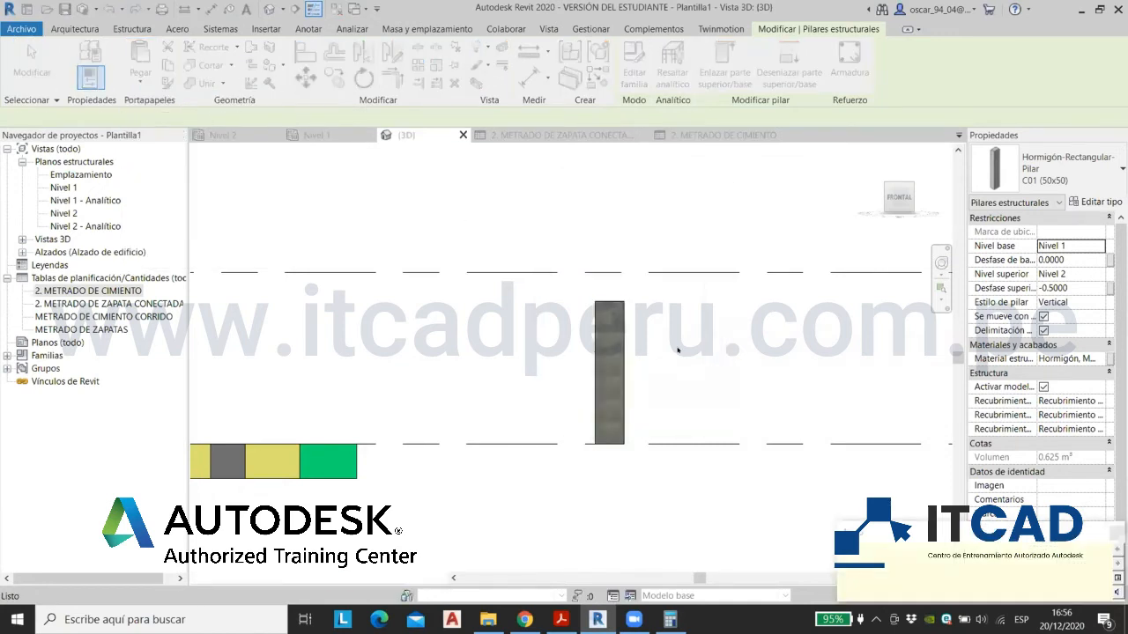
Step: Turn the pasted column into the upper segment: top offset 0, base level Nivel 2 and base offset -0.5
click(1084, 288)
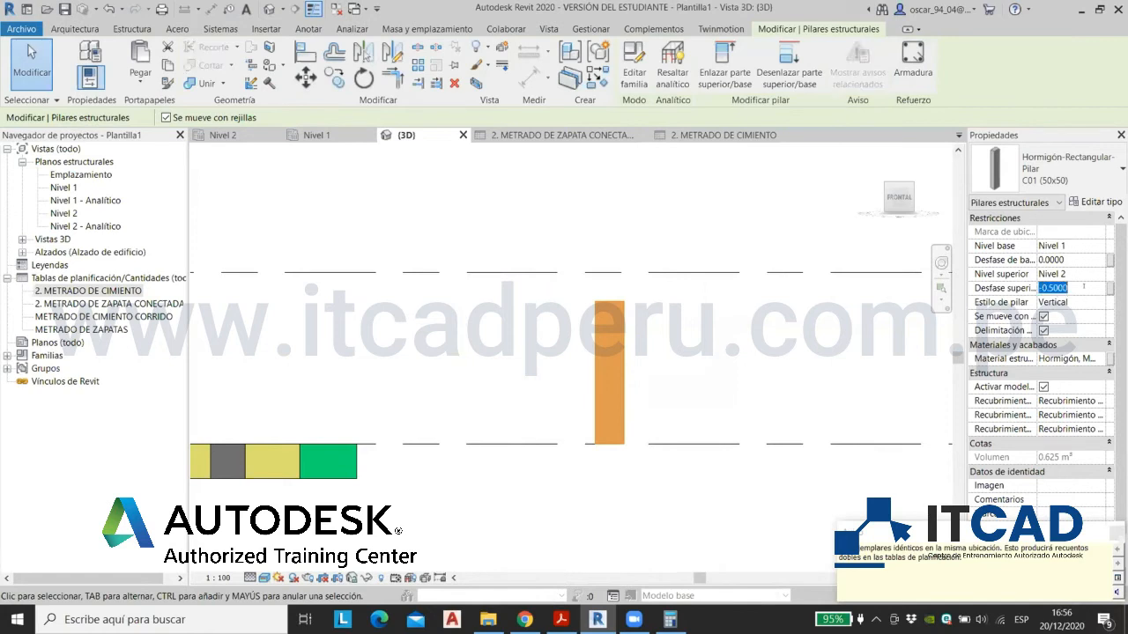
text(0)
click(1097, 245)
click(1051, 271)
click(1073, 260)
text(-0.5)
key(Return)
scroll(675, 294, up, 5)
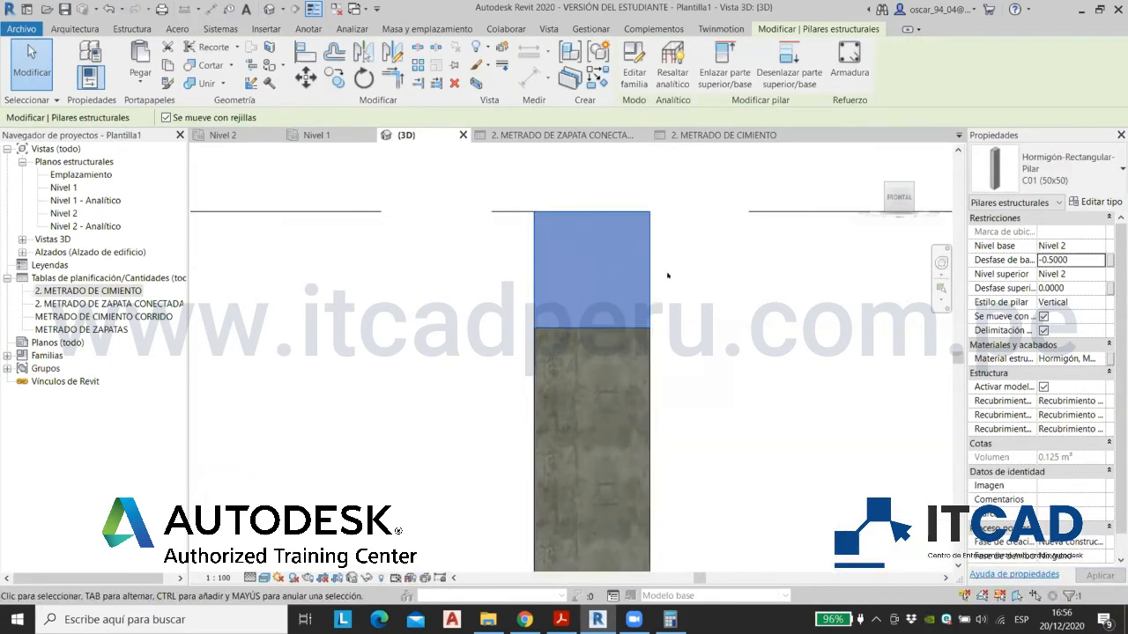
click(695, 296)
shift+middle_drag(698, 298, 652, 353)
click(888, 208)
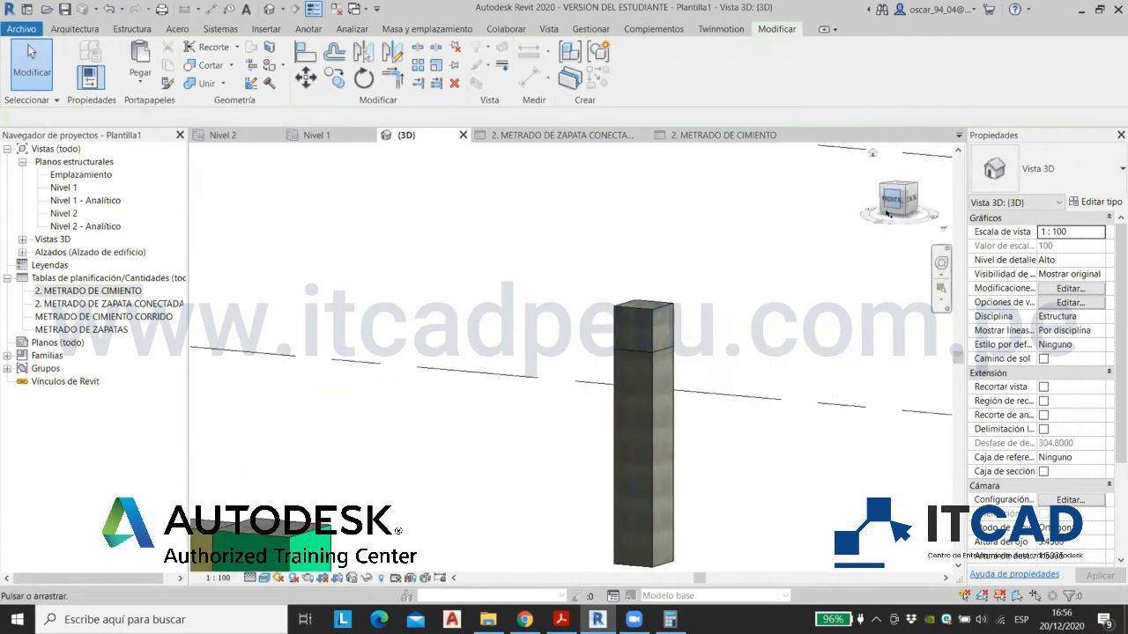
scroll(652, 344, up, 3)
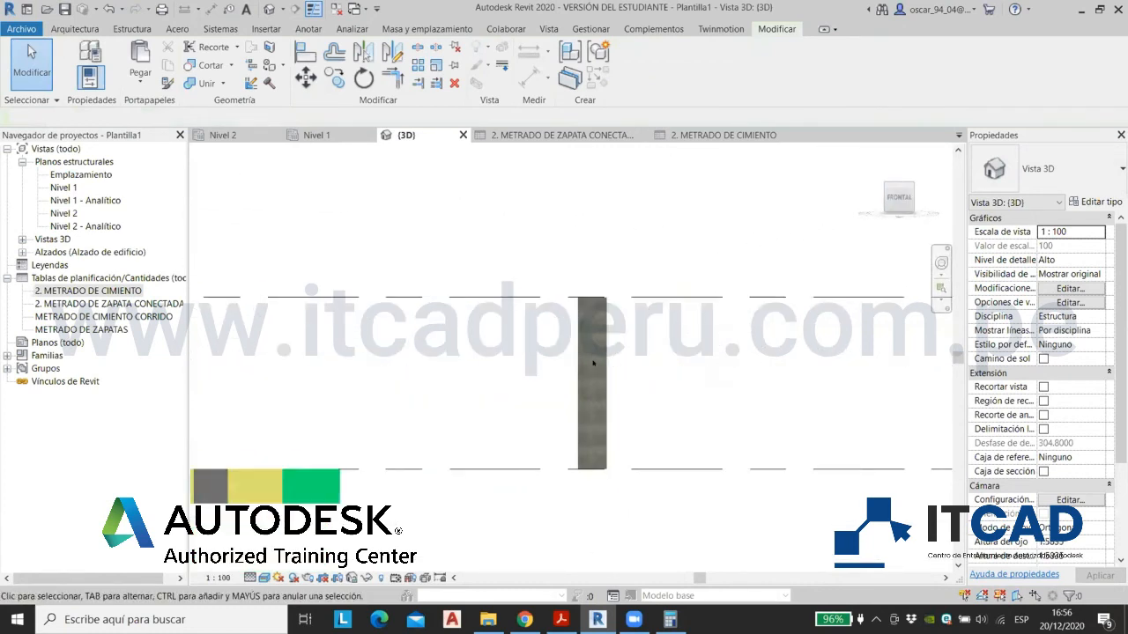
Step: Inspect the base and top level constraints of the lower and upper column segments in the 3D view
click(588, 352)
scroll(621, 300, up, 4)
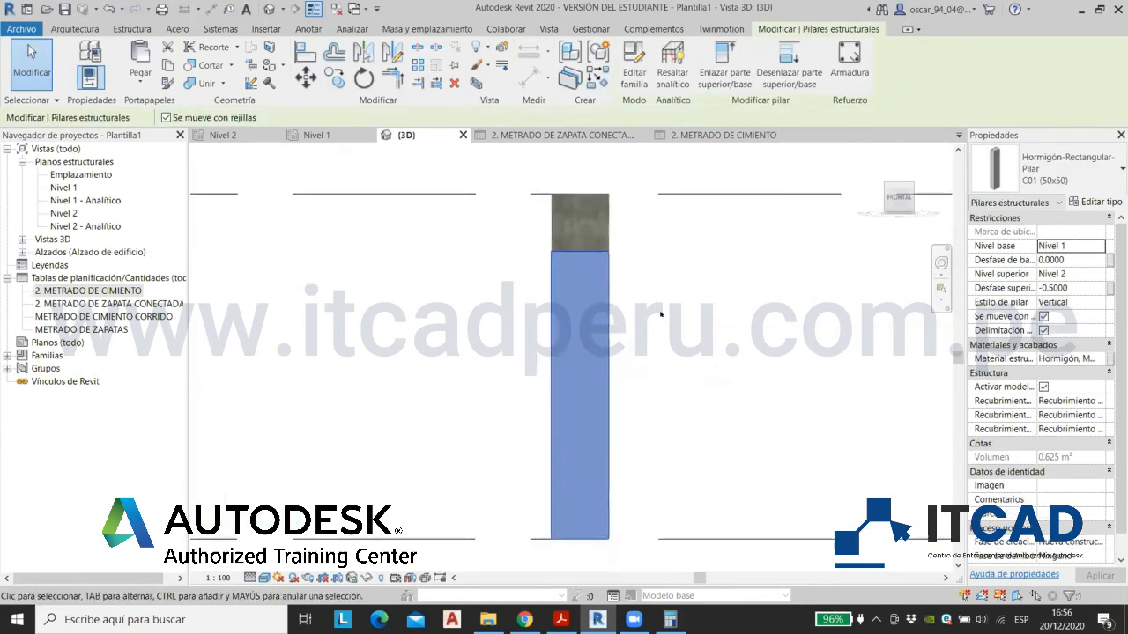
scroll(660, 326, down, 2)
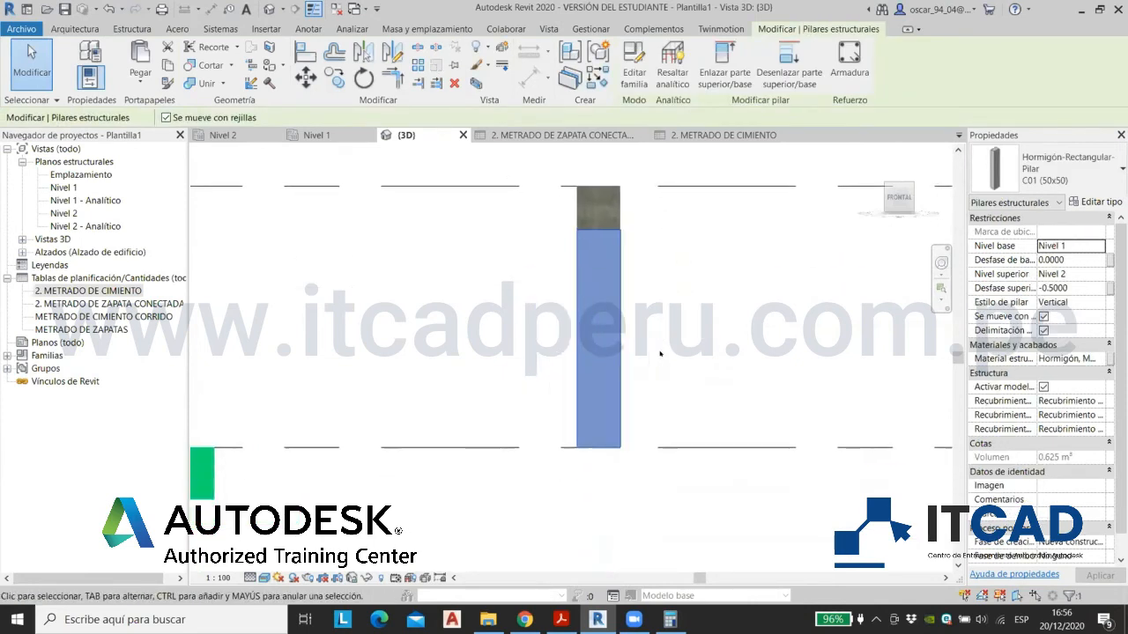
scroll(609, 231, up, 3)
click(613, 267)
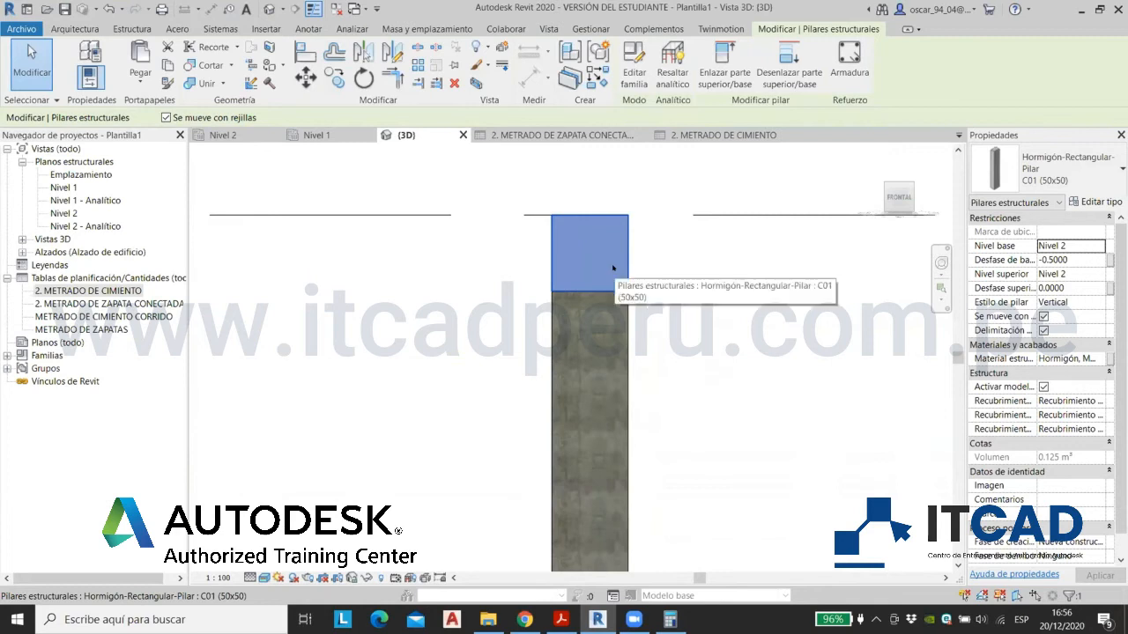
Step: Open the Nivel 2 structural plan around the column and start the structural Beam command
click(223, 135)
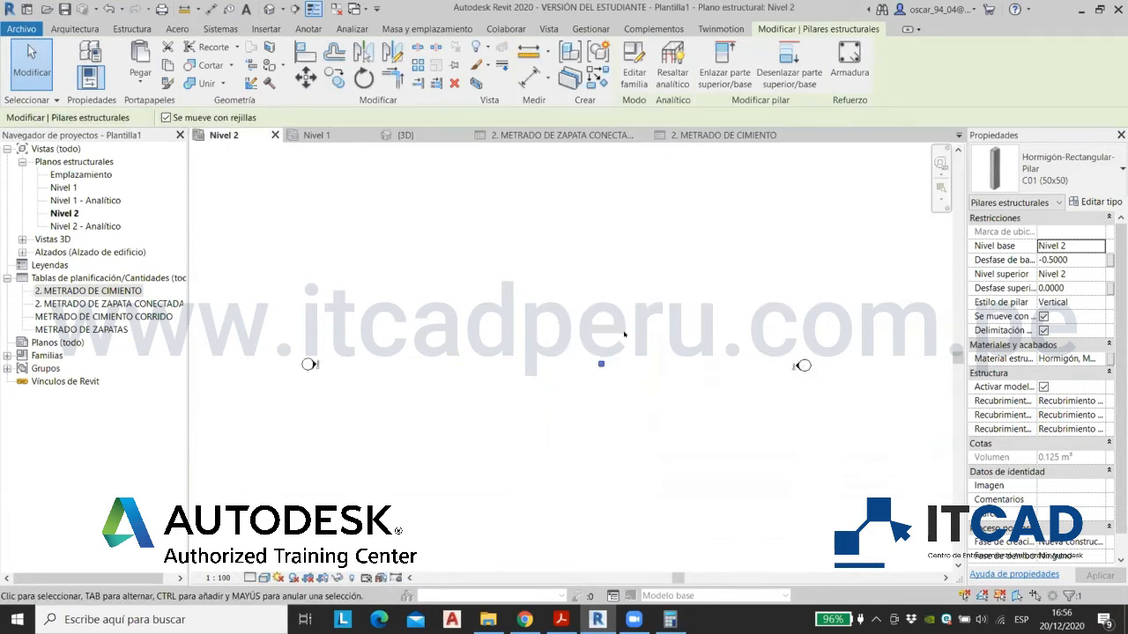
click(472, 241)
scroll(471, 240, down, 5)
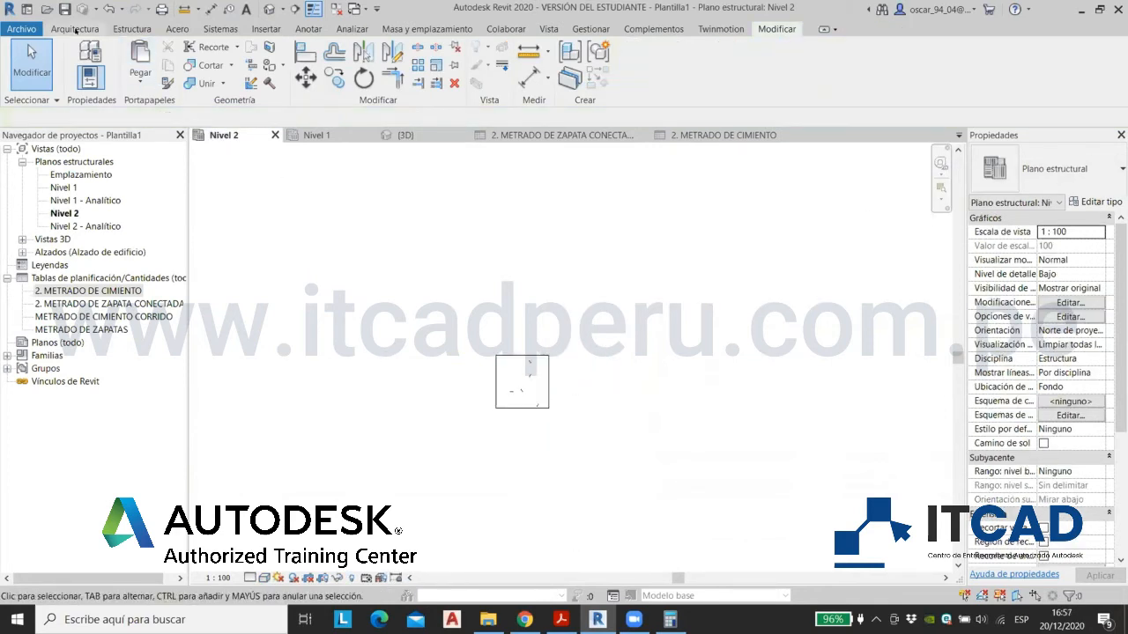
click(75, 29)
click(131, 29)
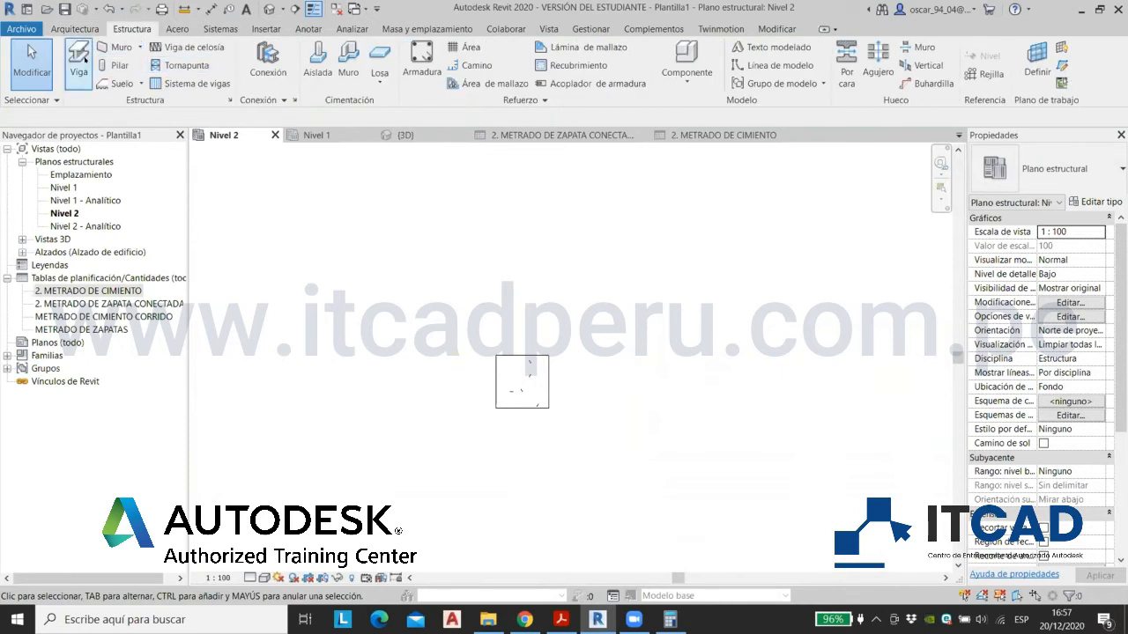
click(85, 60)
click(1046, 168)
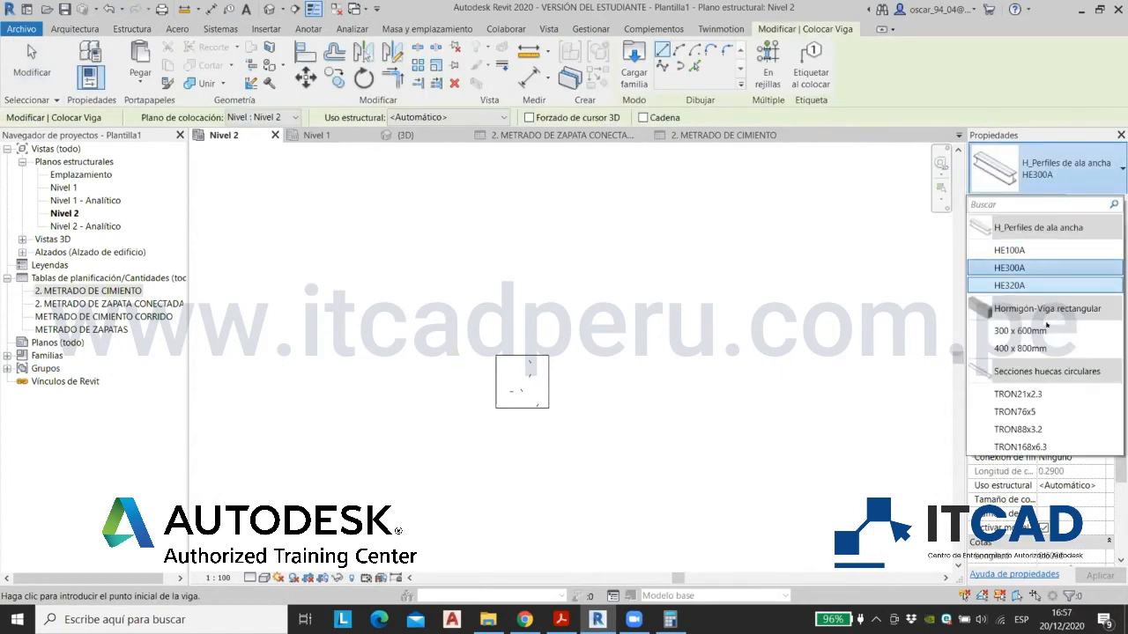
click(1070, 267)
click(1084, 201)
click(767, 124)
text(V)
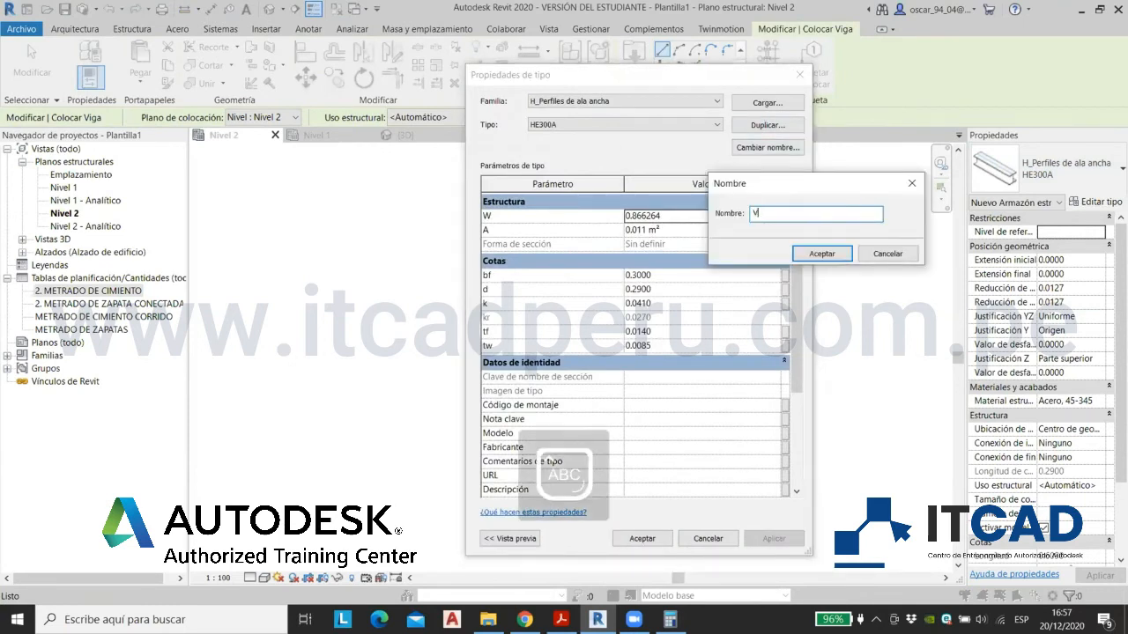
text(01 (50)
key(Caps_Lock)
text(x)
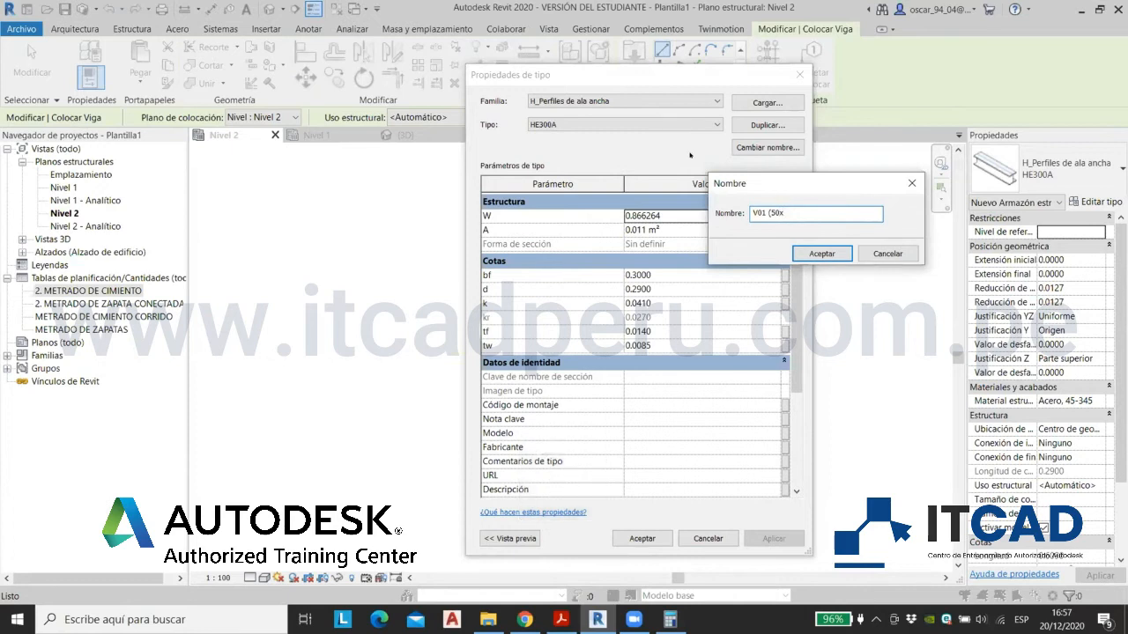
key(BackSpace)
key(BackSpace)
text(0x50)
text(30)
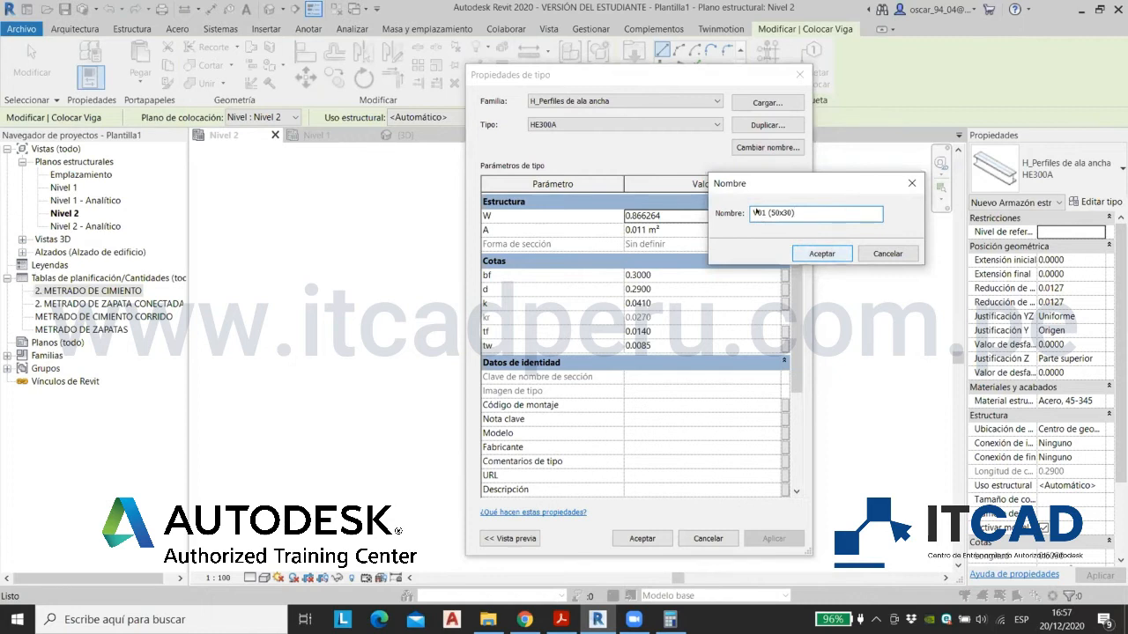
key(Return)
key(Escape)
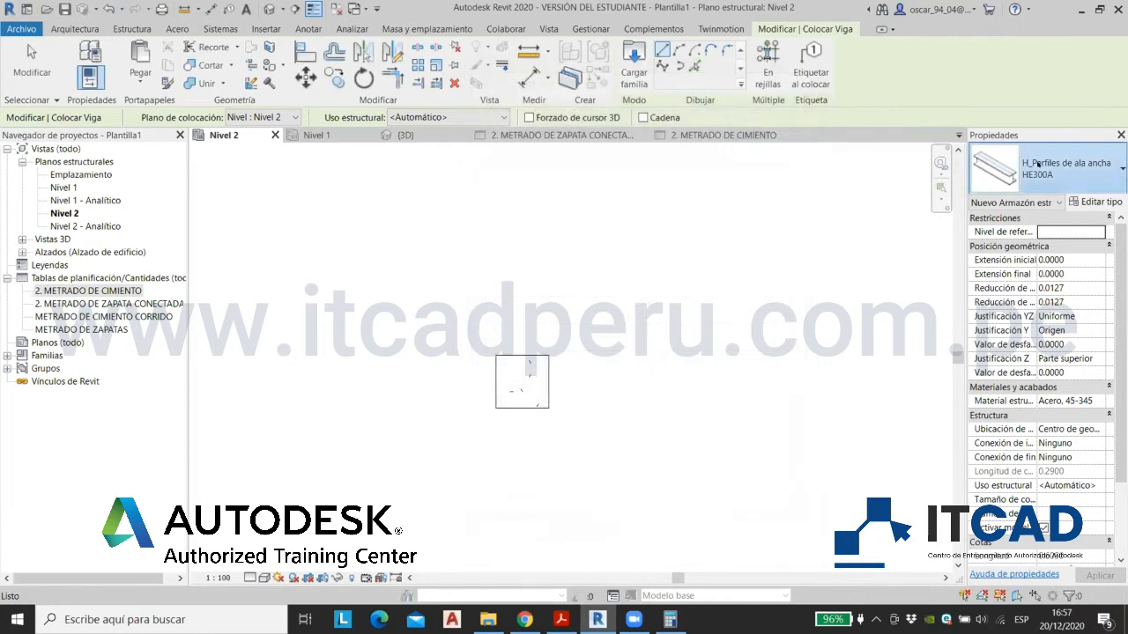
Step: Duplicate the 300 x 600mm Hormigón-Viga rectangular beam type as "V01 (50x30)"
click(1048, 169)
click(1022, 330)
click(1097, 202)
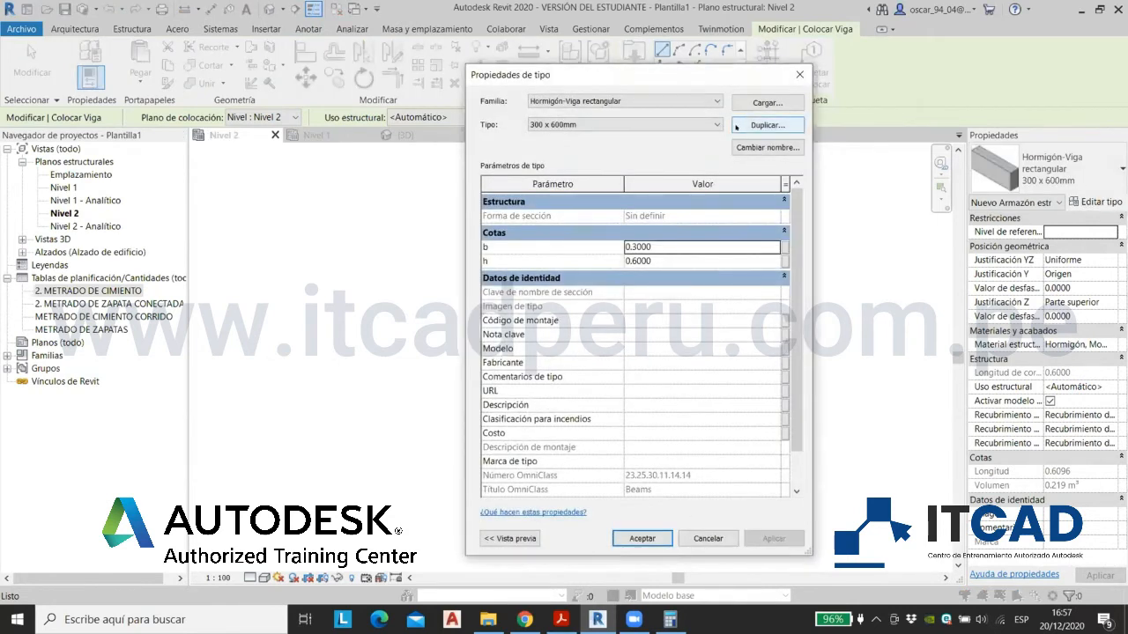
click(758, 124)
text(V0)
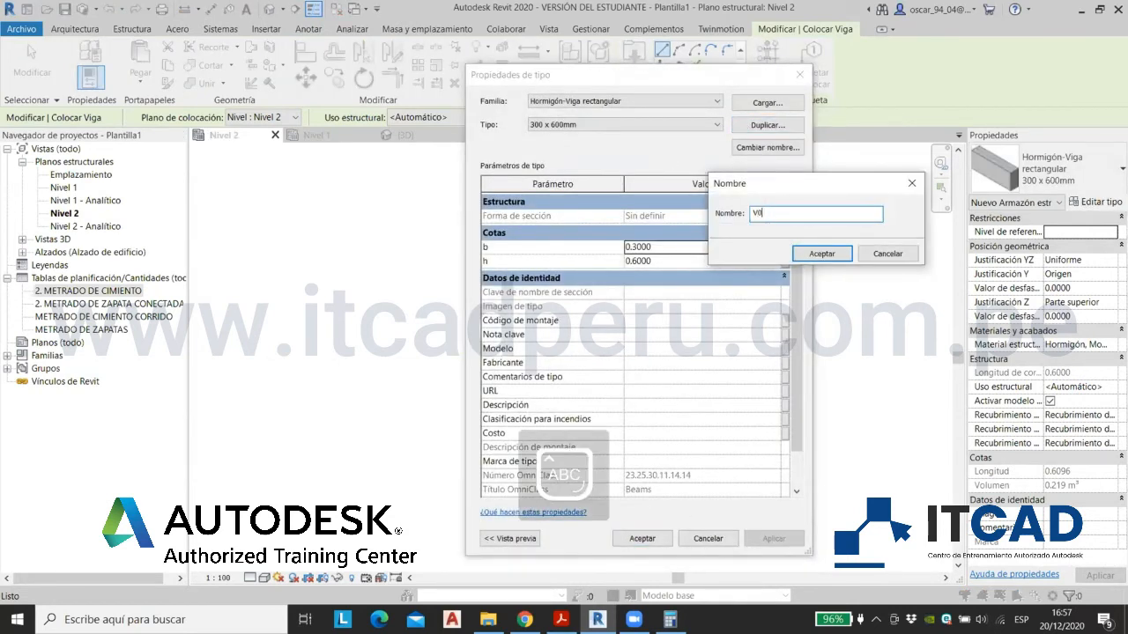
text(1 (30x60))
key(Return)
Step: Set the height h of the V01 (50x30) beam type to 0.5 and accept the type properties
click(681, 260)
double_click(681, 259)
text(0.5)
double_click(681, 247)
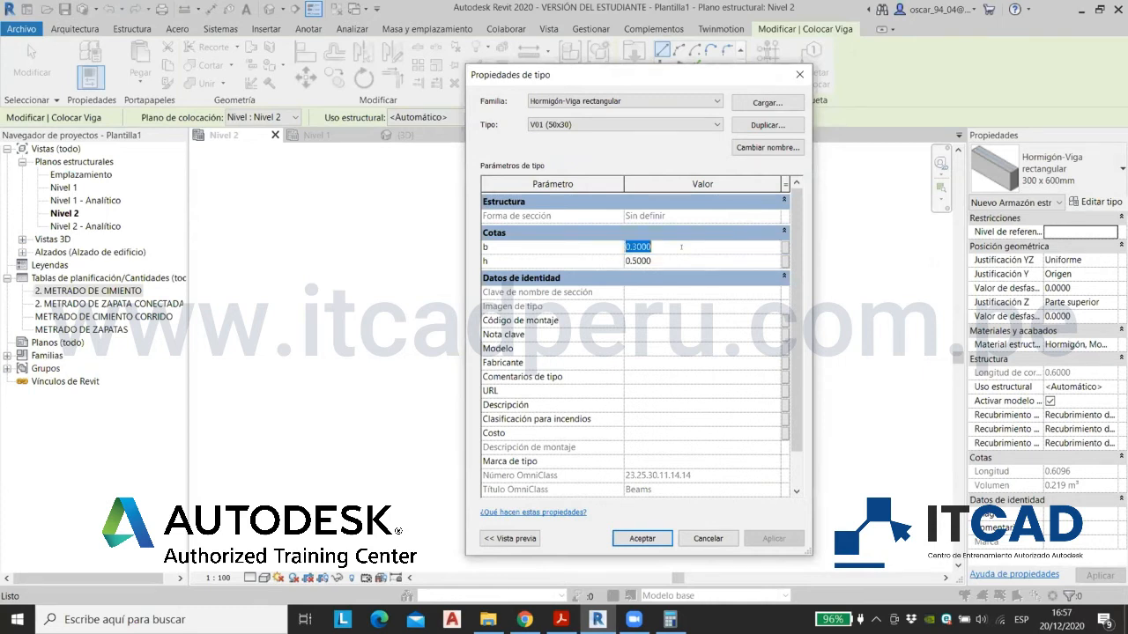
click(642, 539)
Step: Draw a straight horizontal V01 (50x30) beam in plan, running right from the middle of the column
click(513, 381)
scroll(748, 391, down, 2)
click(652, 382)
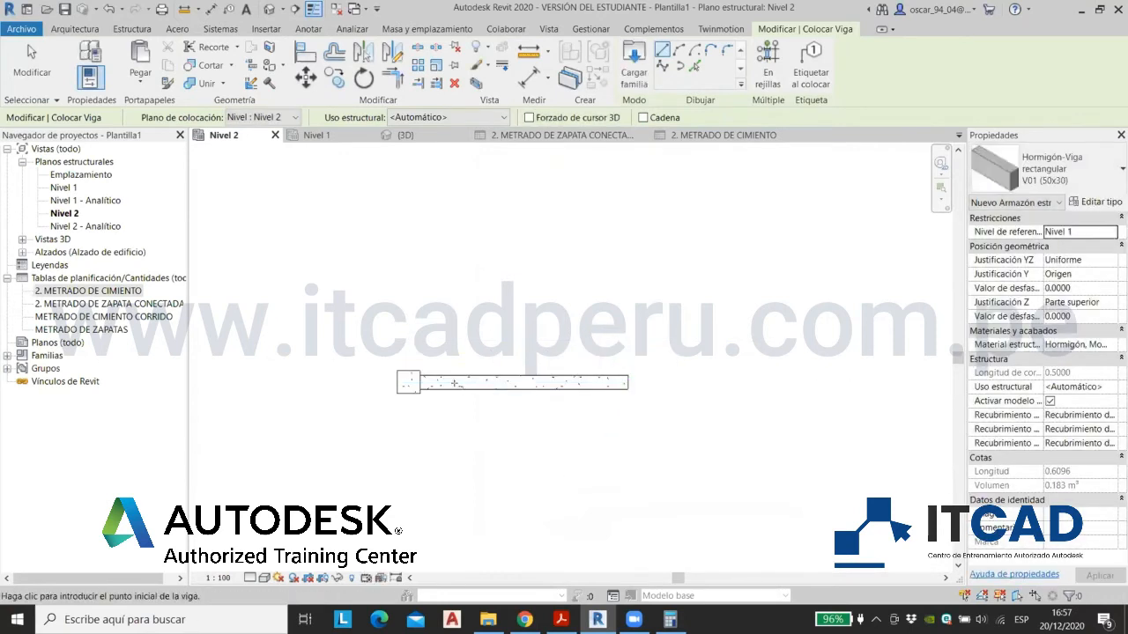
key(Escape)
key(Escape)
Step: Check the beam in 3D and align its upper face with the column's upper face in the Nivel 2 plan
click(401, 135)
scroll(700, 333, down, 2)
shift+middle_drag(700, 333, 406, 165)
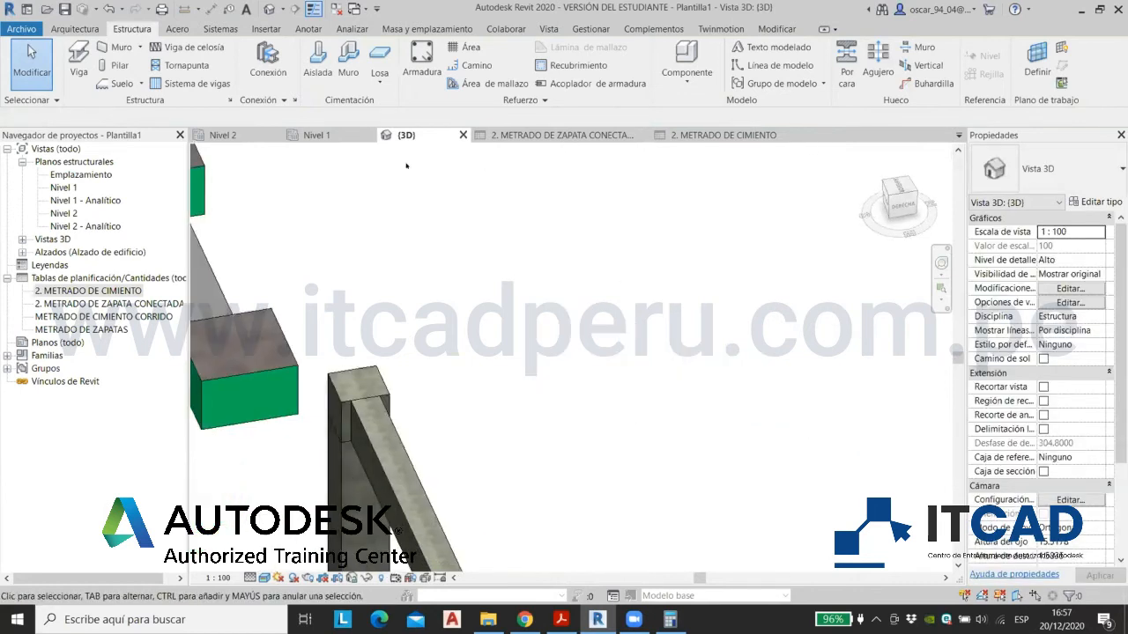
click(316, 134)
click(220, 135)
scroll(432, 359, up, 2)
click(776, 28)
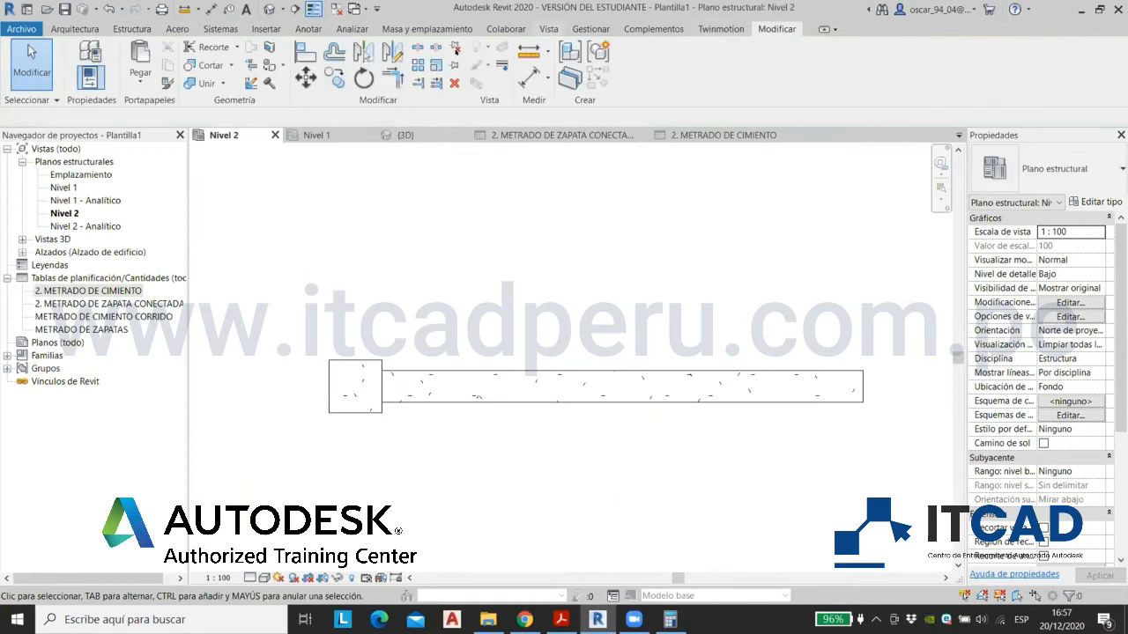
click(307, 51)
scroll(403, 447, up, 3)
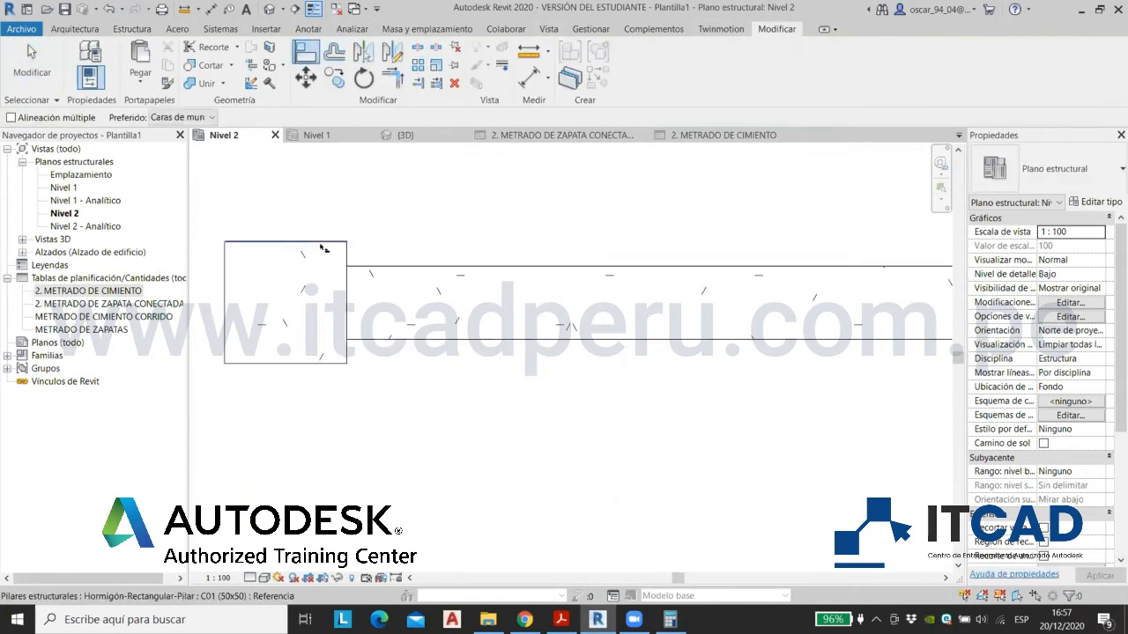
key(Escape)
Step: Examine in the 3D view how the beam meets the upper and lower column segments
click(405, 135)
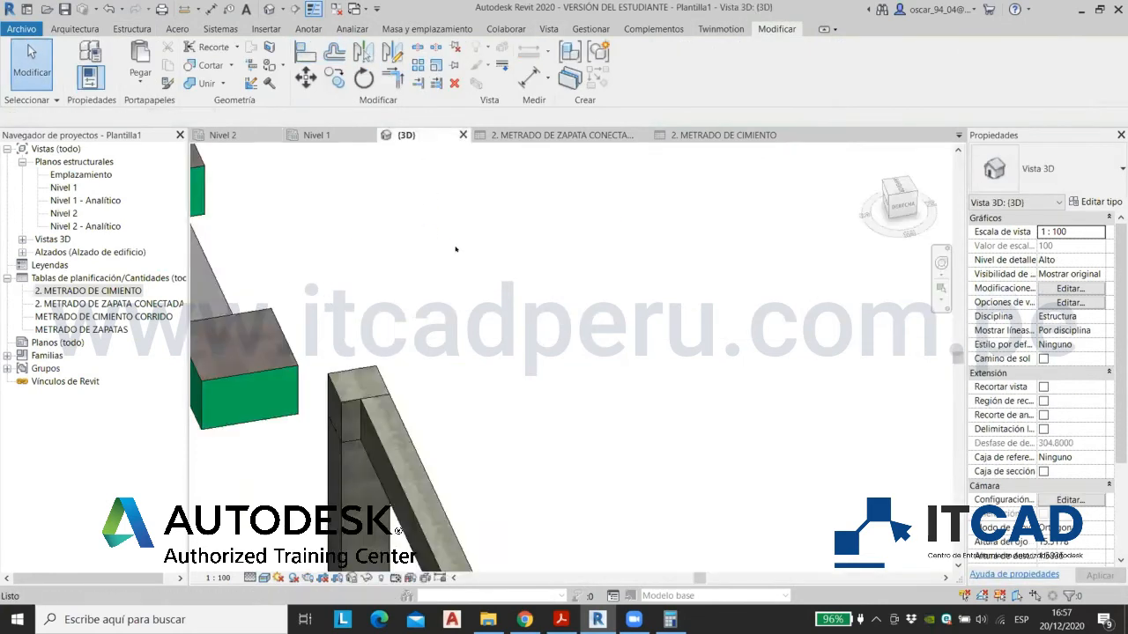
scroll(456, 250, down, 3)
shift+middle_drag(550, 390, 560, 251)
scroll(559, 251, up, 3)
click(550, 308)
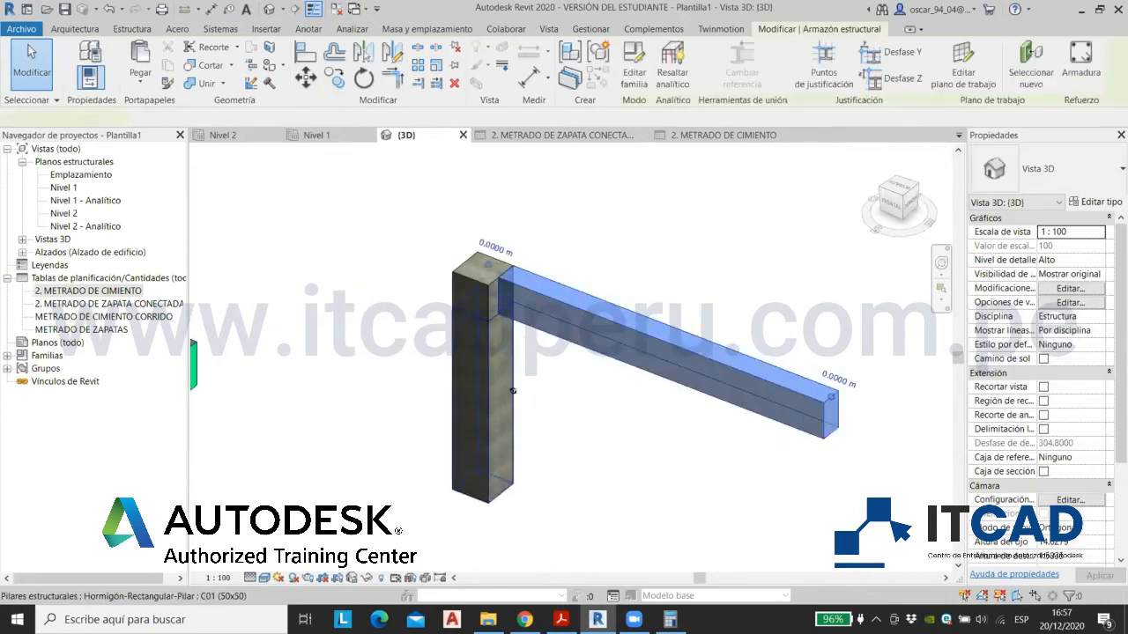
shift+middle_drag(513, 391, 564, 339)
key(Escape)
scroll(476, 328, up, 3)
click(494, 345)
scroll(493, 326, down, 3)
key(Escape)
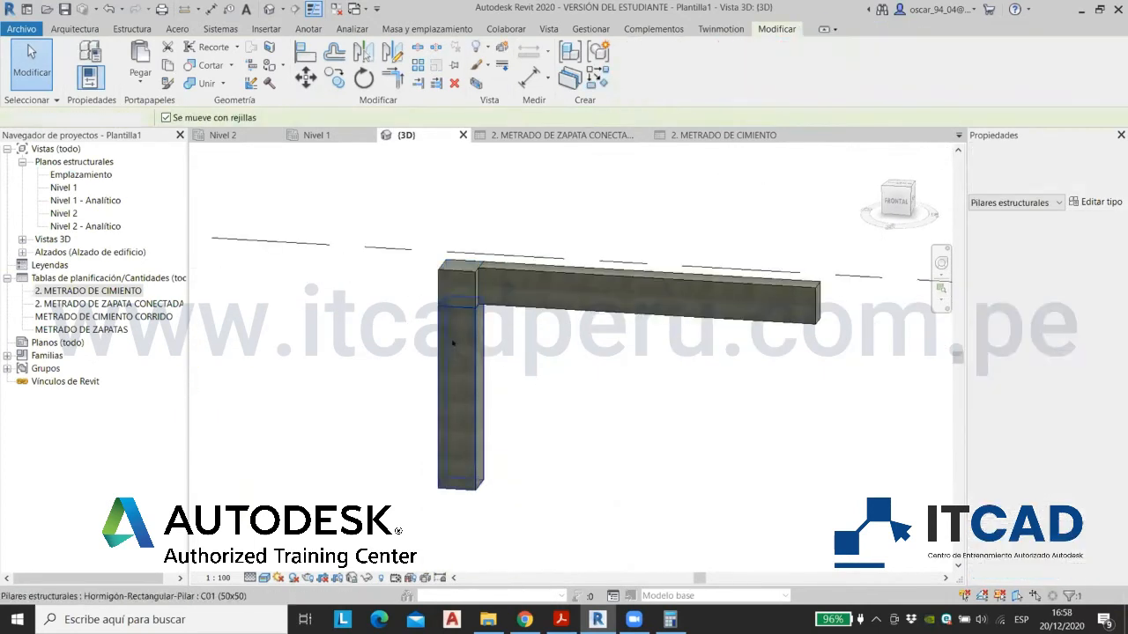
click(454, 344)
scroll(462, 266, up, 3)
key(Escape)
scroll(415, 282, down, 4)
shift+middle_drag(428, 304, 441, 331)
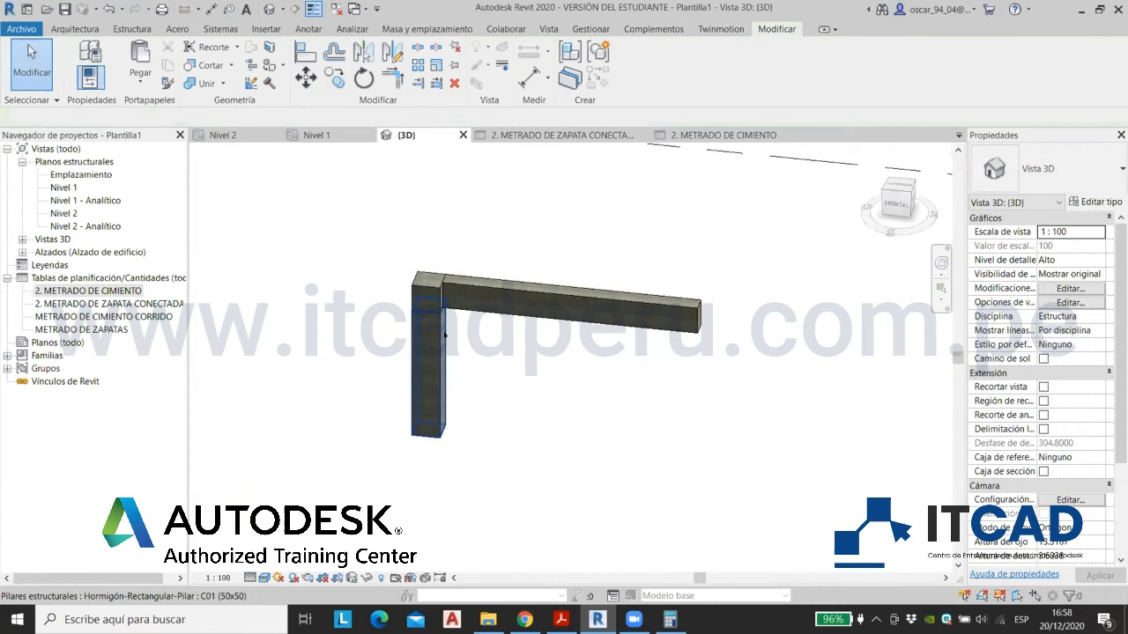
Step: Switch to the presentation in Acrobat Reader and review the column and beam formwork materials to create, returning to Revit
click(560, 620)
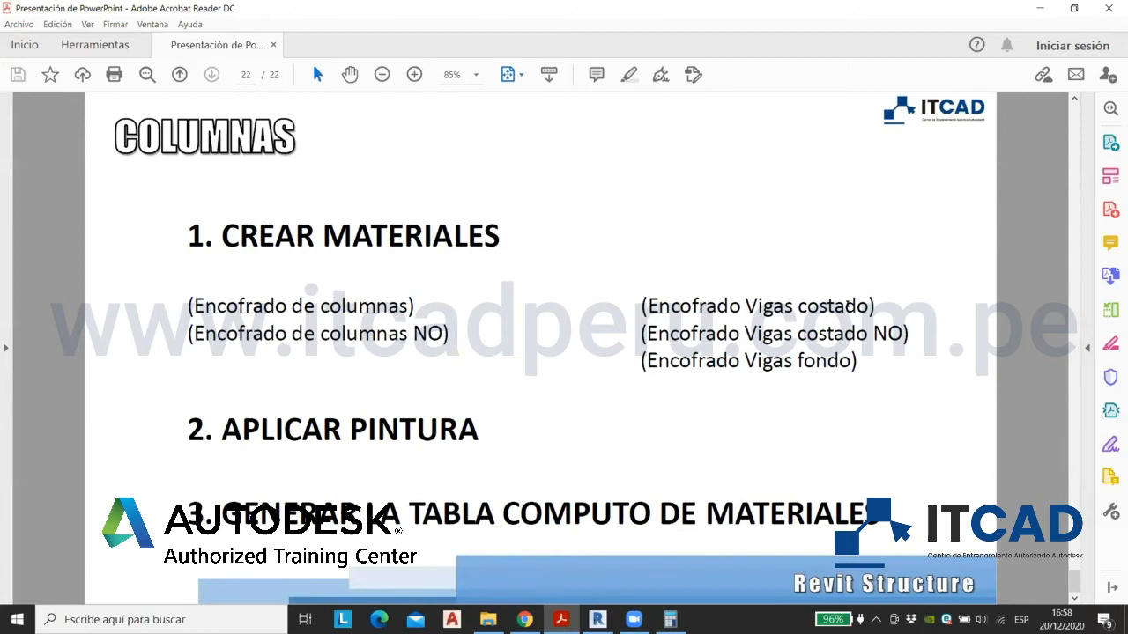
click(875, 327)
click(875, 327)
click(936, 333)
click(936, 326)
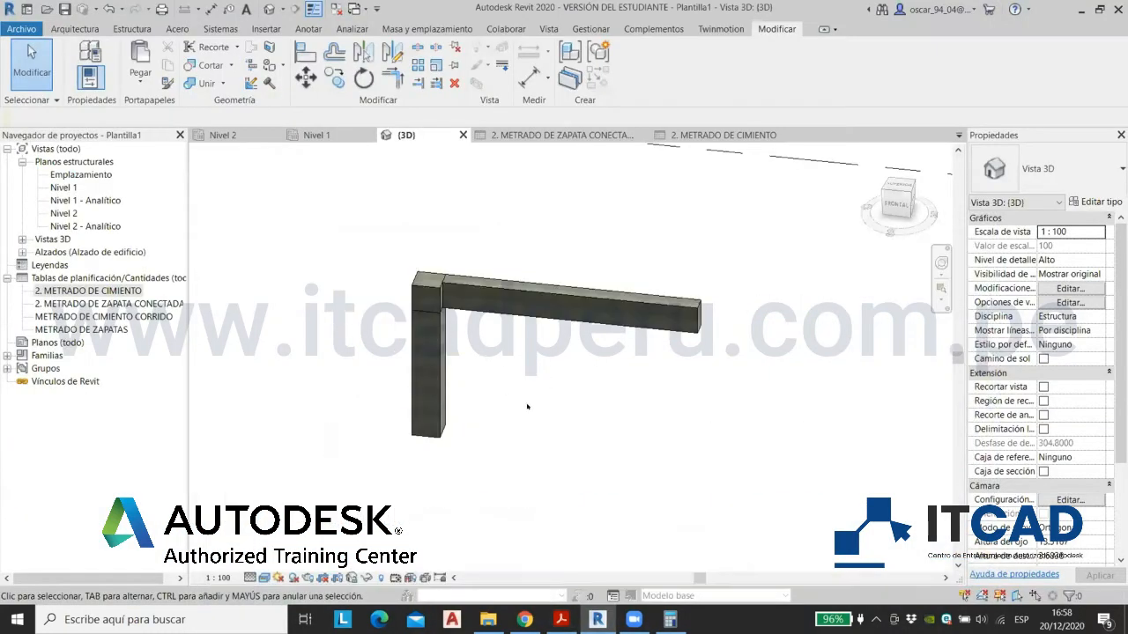
Step: Duplicate the ENCOFRADO CIMIENTO CORRIDO material and name the copy "ENCOFRADO COLUMNA"
shift+middle_drag(527, 422, 539, 425)
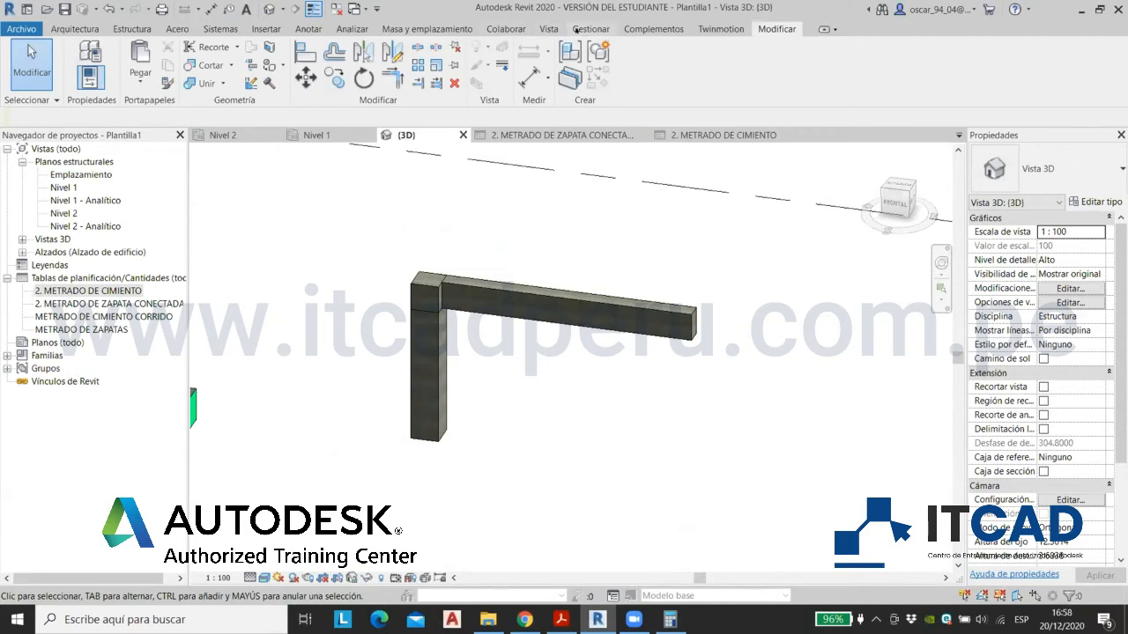
click(590, 28)
click(88, 78)
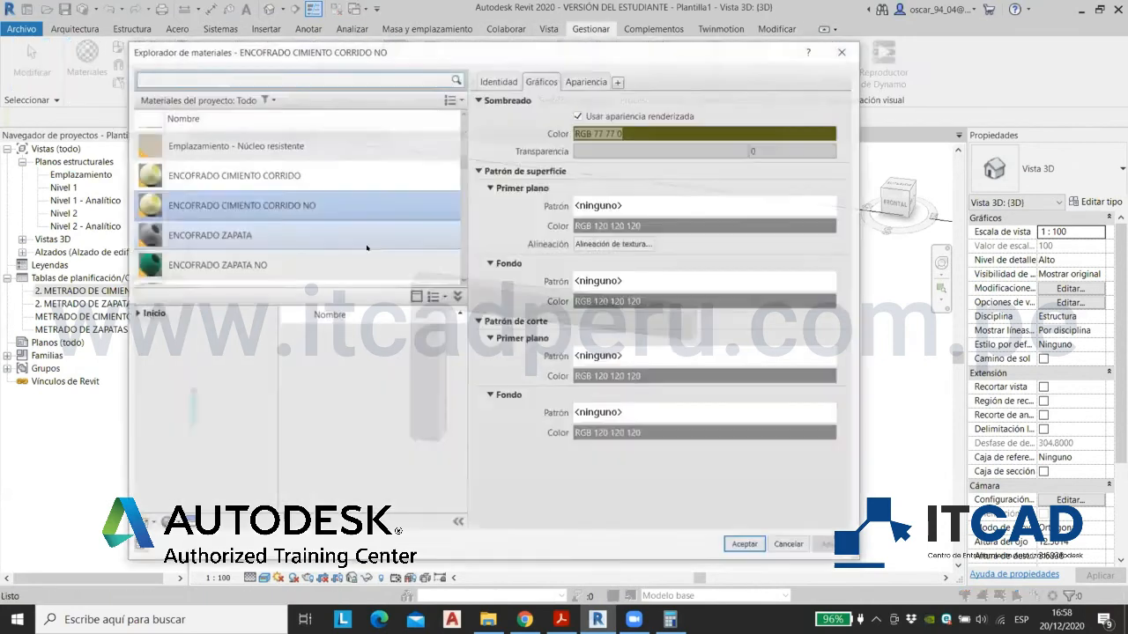
right_click(256, 174)
click(295, 193)
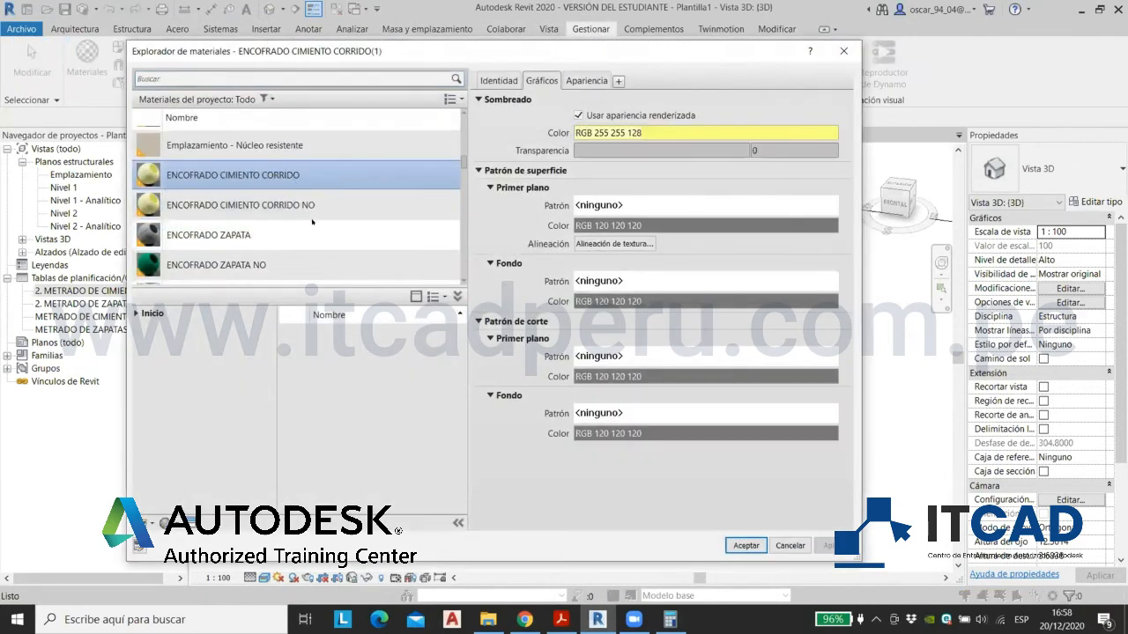
key(Caps_Lock)
text(ENC)
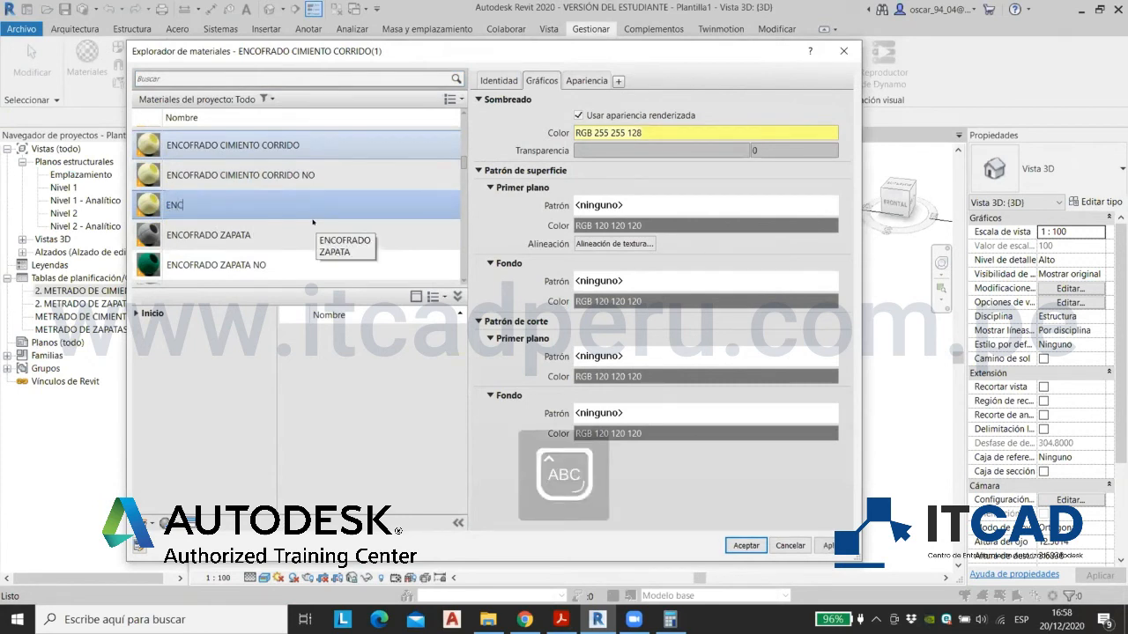
text(OFRADO COLUMNA)
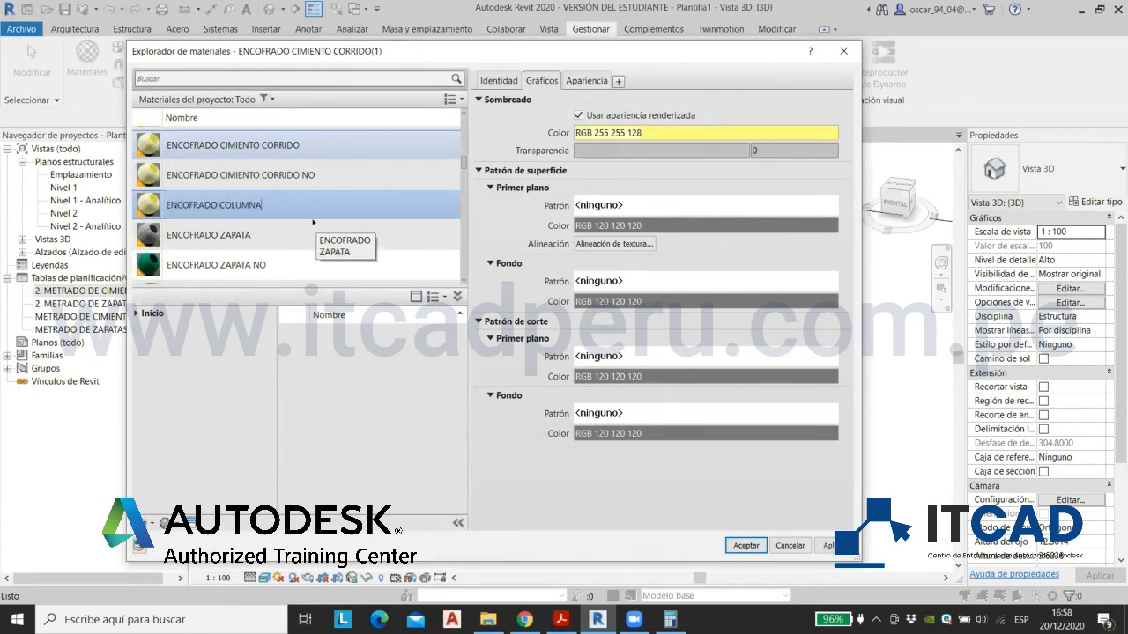
Step: Duplicate the appearance asset of ENCOFRADO COLUMNA and set its colour to blue, RGB 0 128 255
click(586, 80)
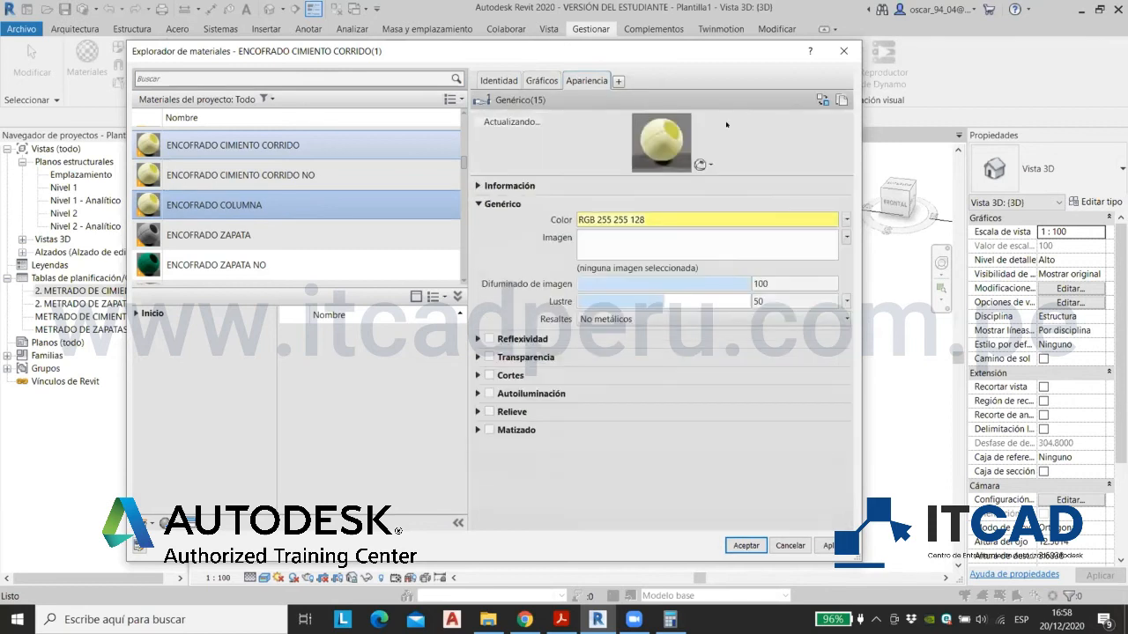
click(842, 100)
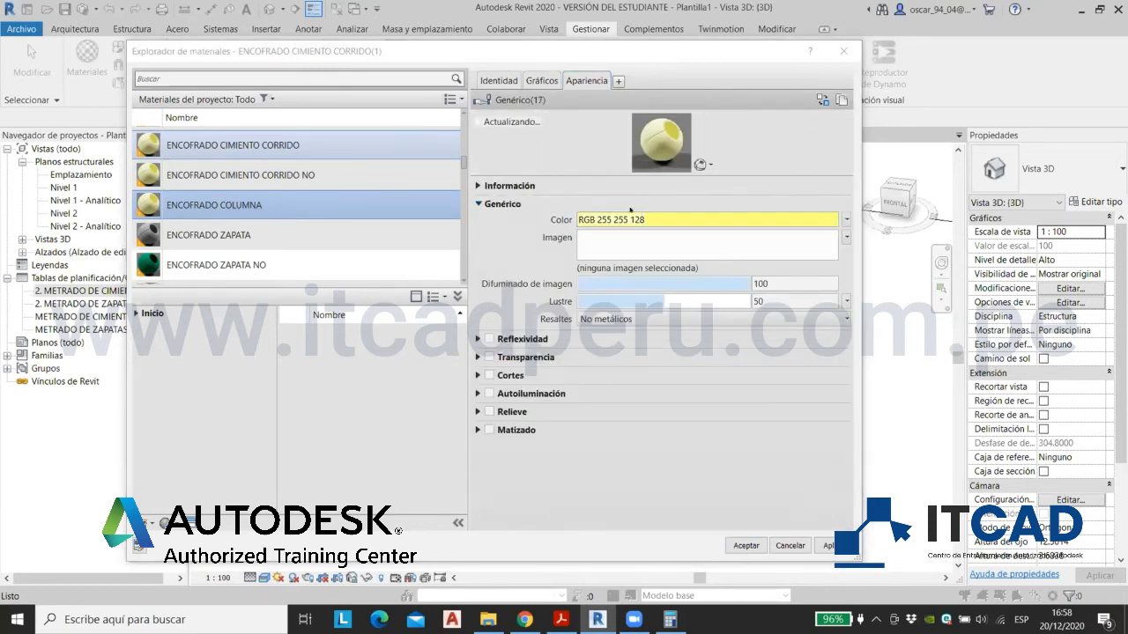
click(631, 219)
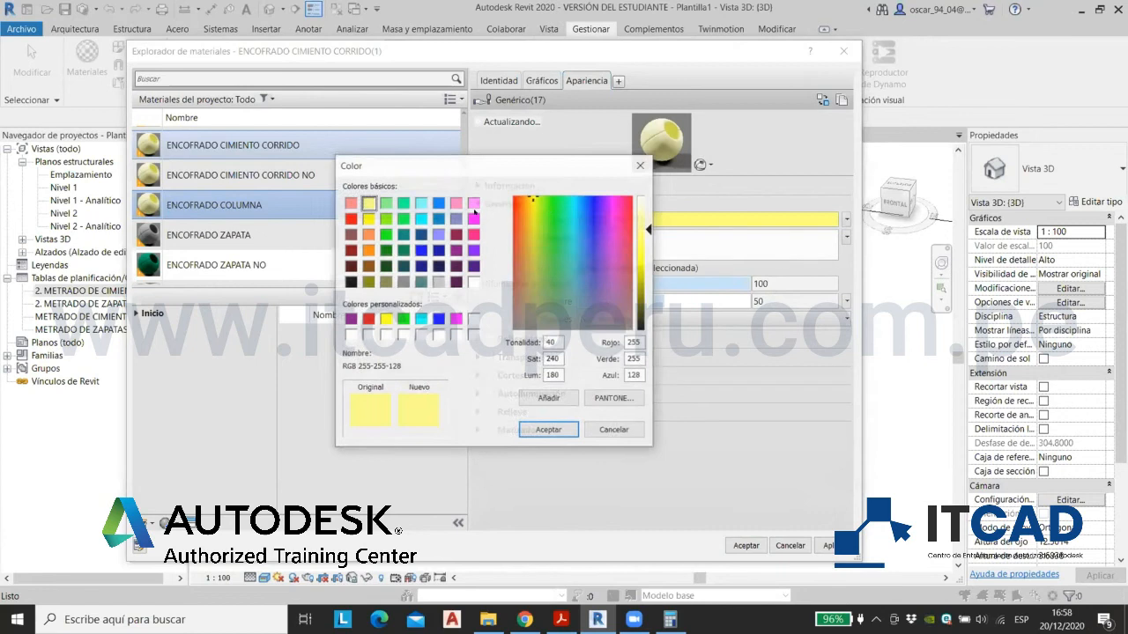
click(439, 205)
click(564, 431)
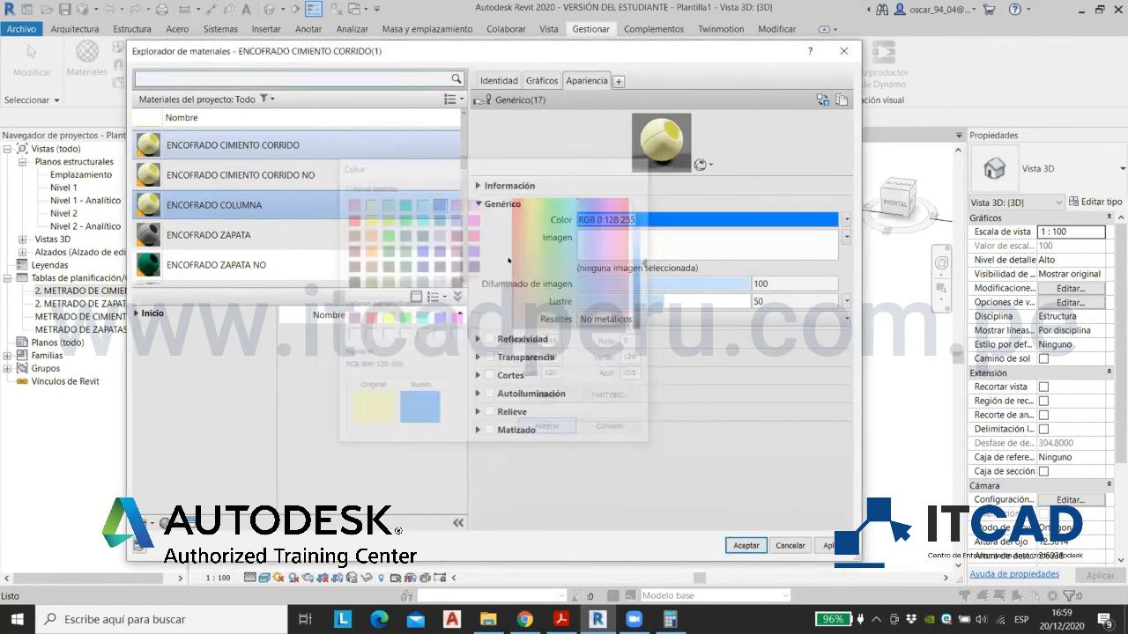
Step: Set the Valor pintura parameter of the ENCOFRADO COLUMNA material to +1
click(248, 212)
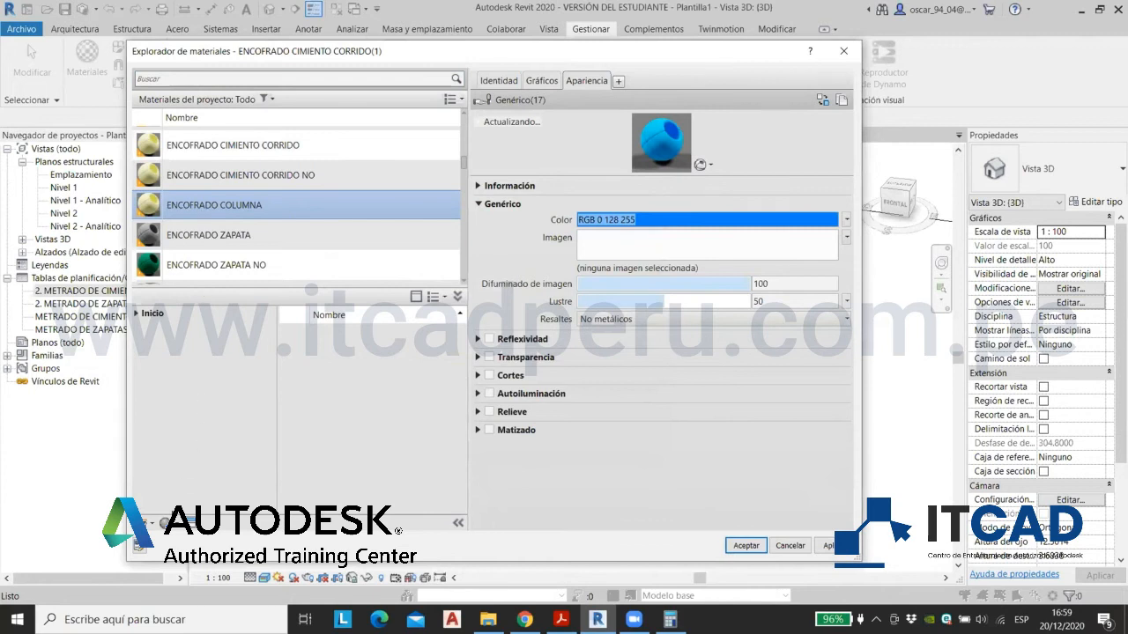
click(138, 546)
click(534, 285)
text(+1)
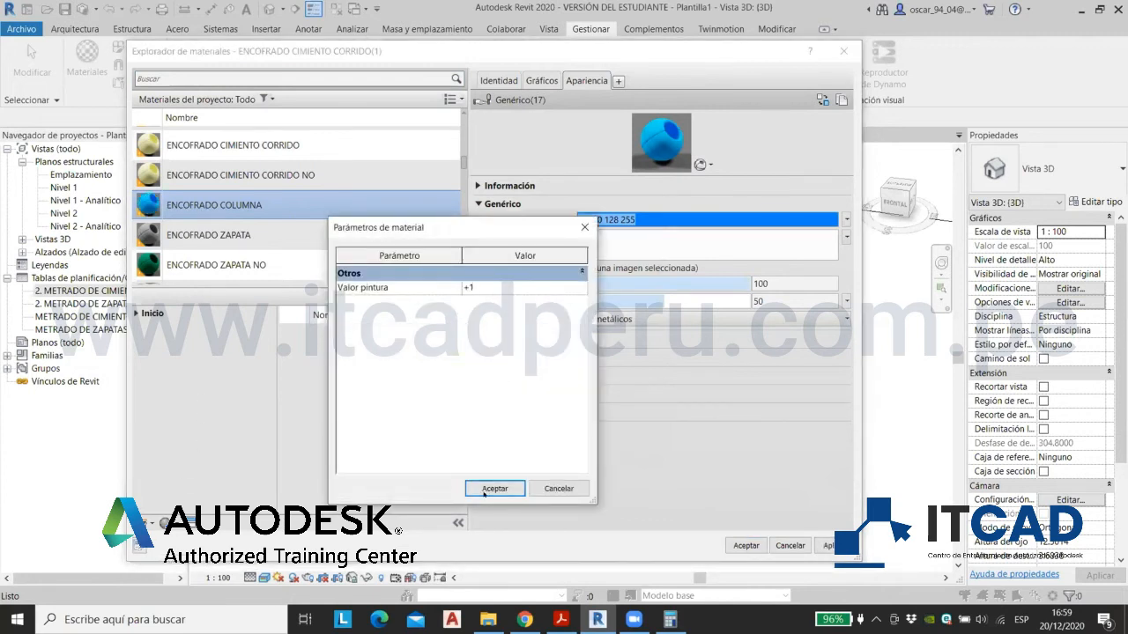
click(493, 489)
Step: Duplicate the ENCOFRADO COLUMNA material and name the copy "ENCOFRADO COLUMNA NO"
right_click(276, 200)
click(305, 219)
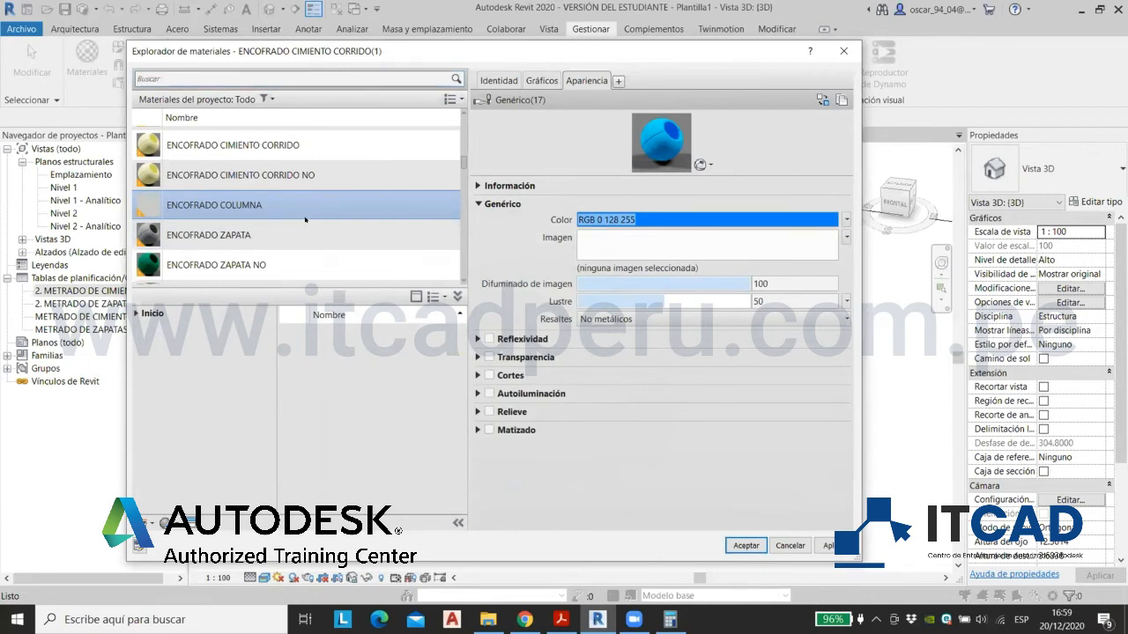
key(BackSpace)
key(BackSpace)
key(BackSpace)
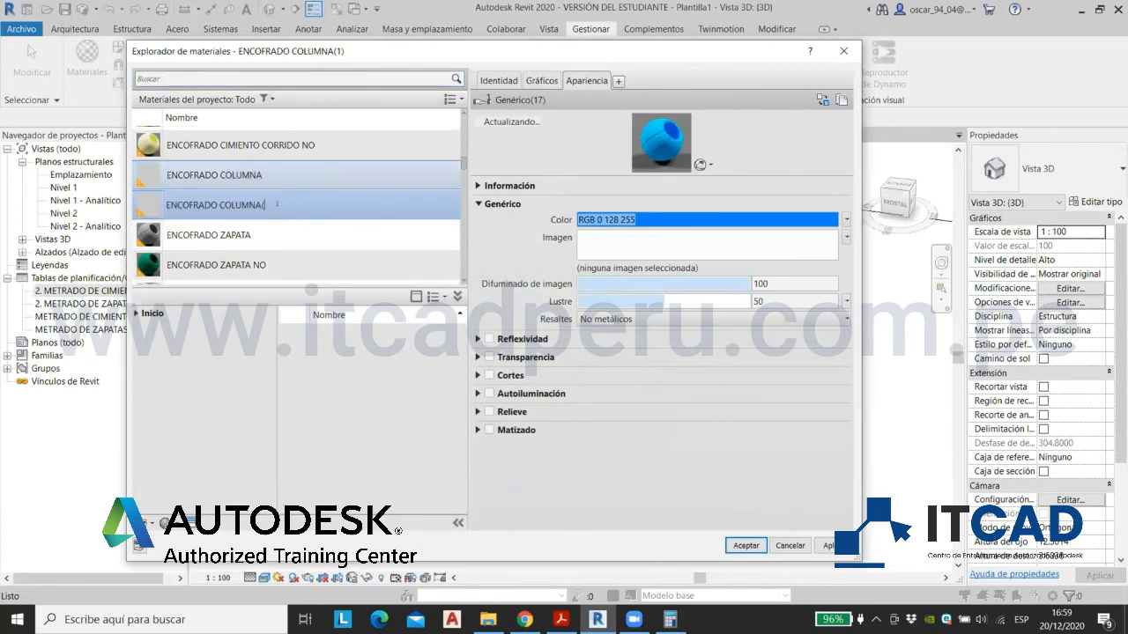
text(NO)
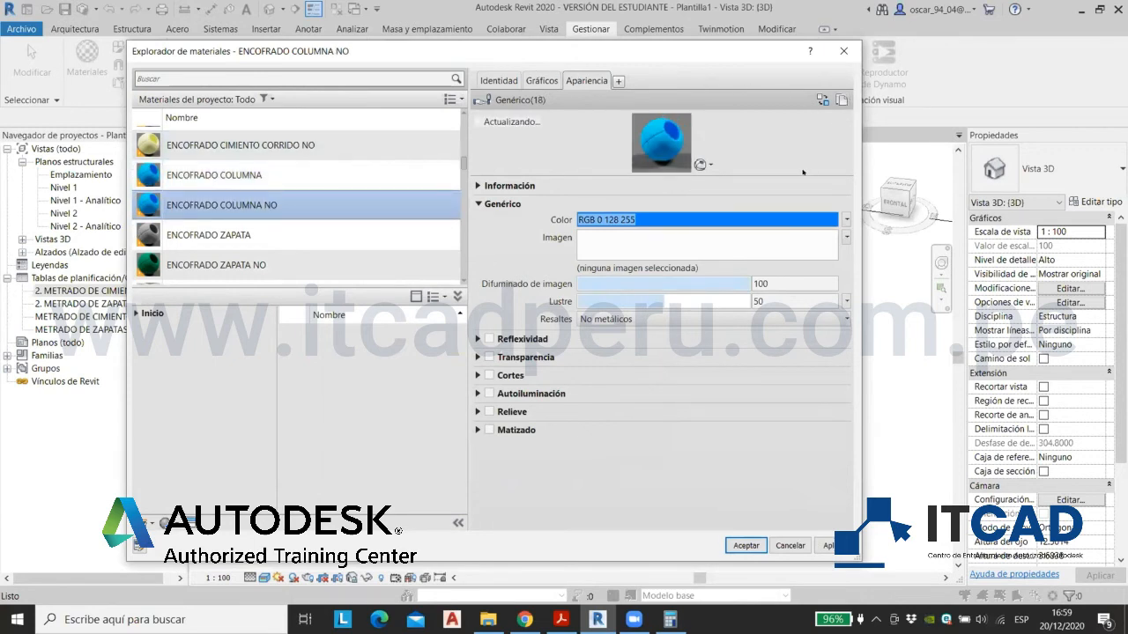
Step: Give ENCOFRADO COLUMNA NO its own appearance asset coloured dark blue, RGB 0 30 60, and fill in its Valor pintura parameter
click(701, 218)
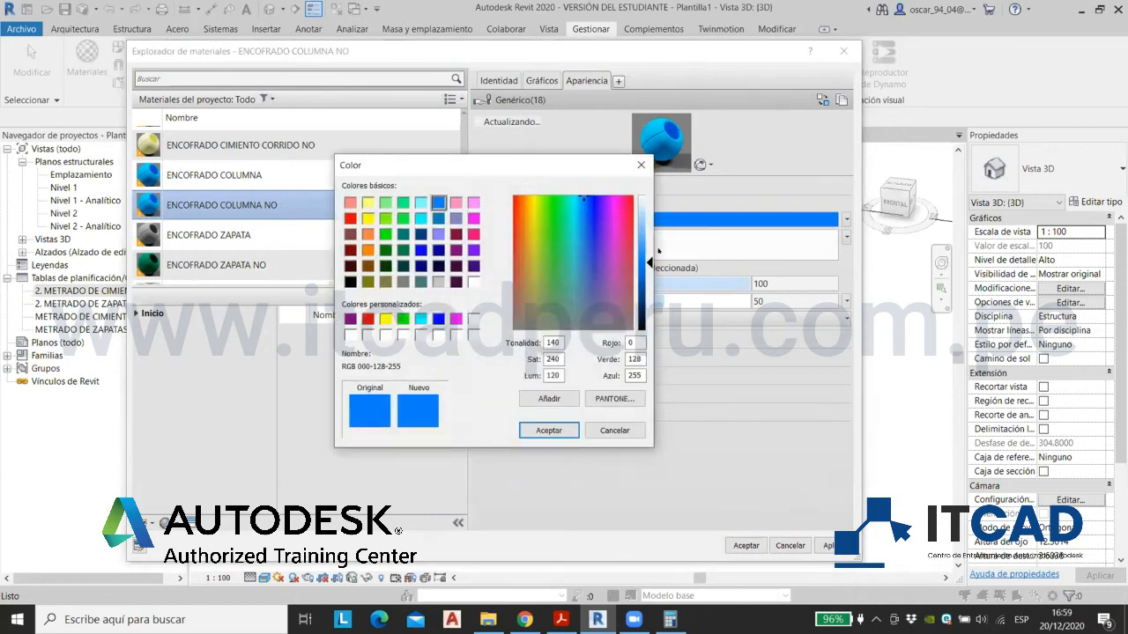
click(649, 313)
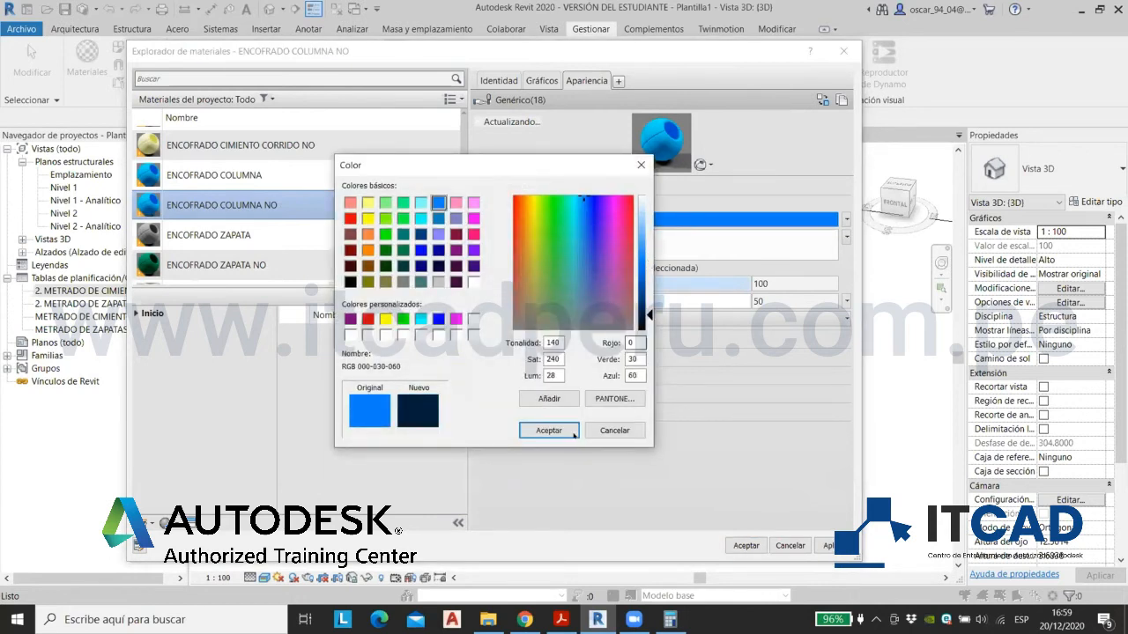
click(548, 430)
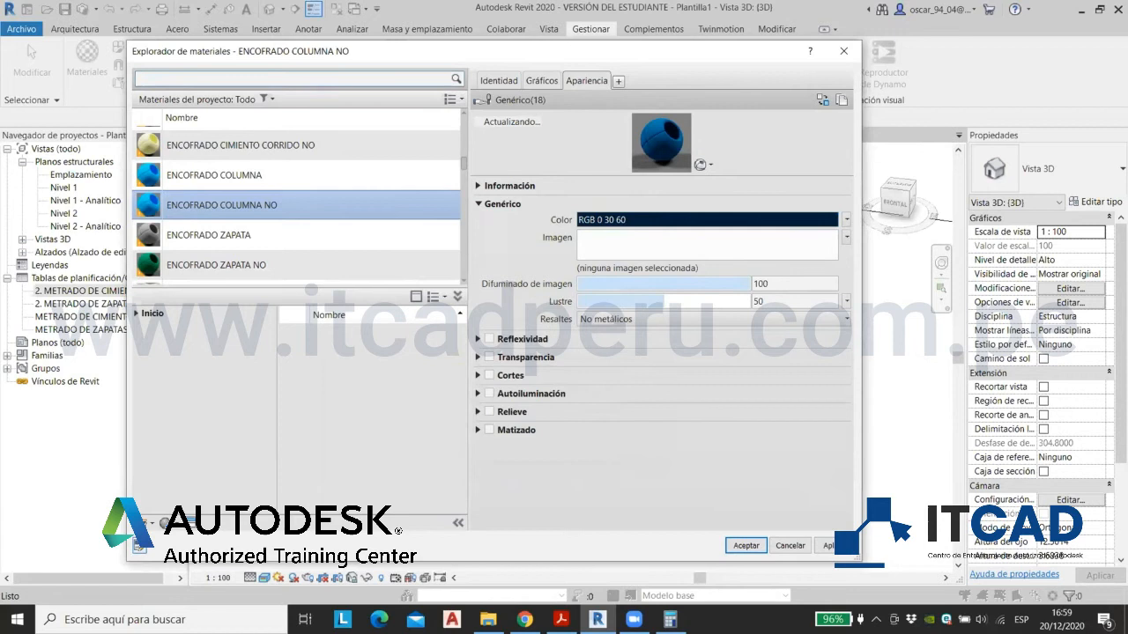
click(136, 547)
click(470, 287)
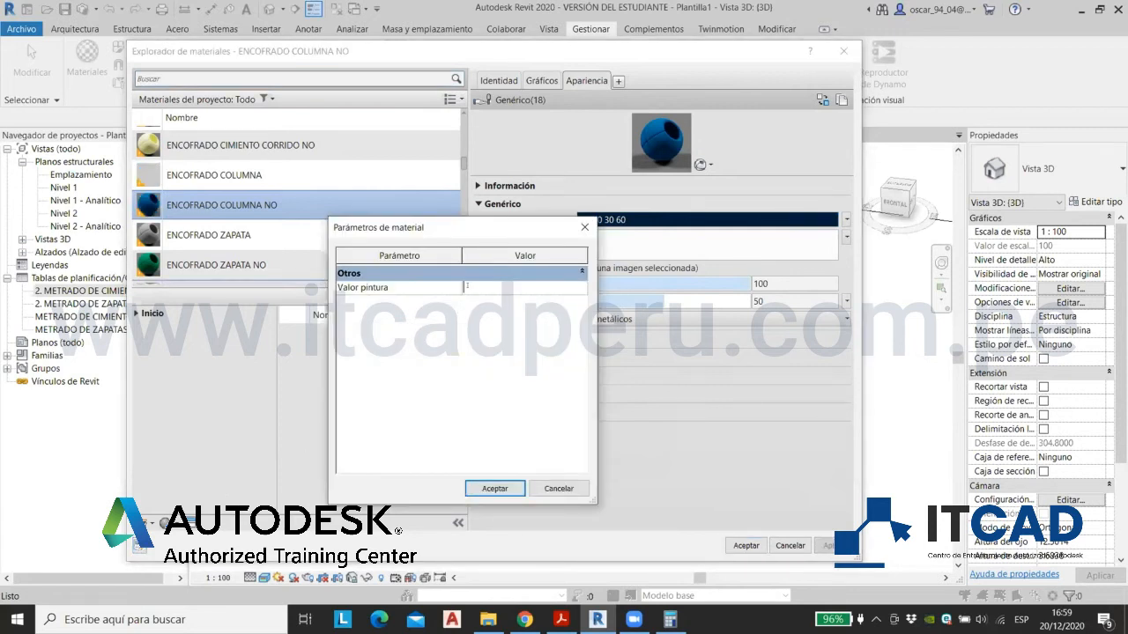
click(494, 488)
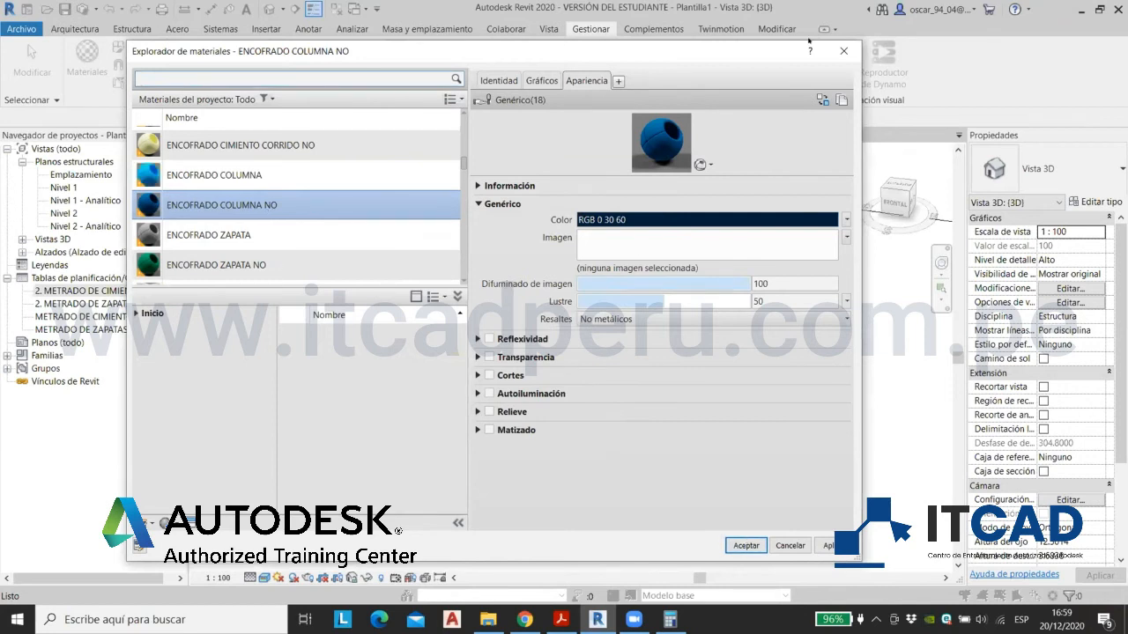
Step: Duplicate the ENCOFRADO COLUMNA material again and name the copy "ENCOFRADO DE VIGAS"
click(306, 175)
right_click(305, 174)
click(335, 197)
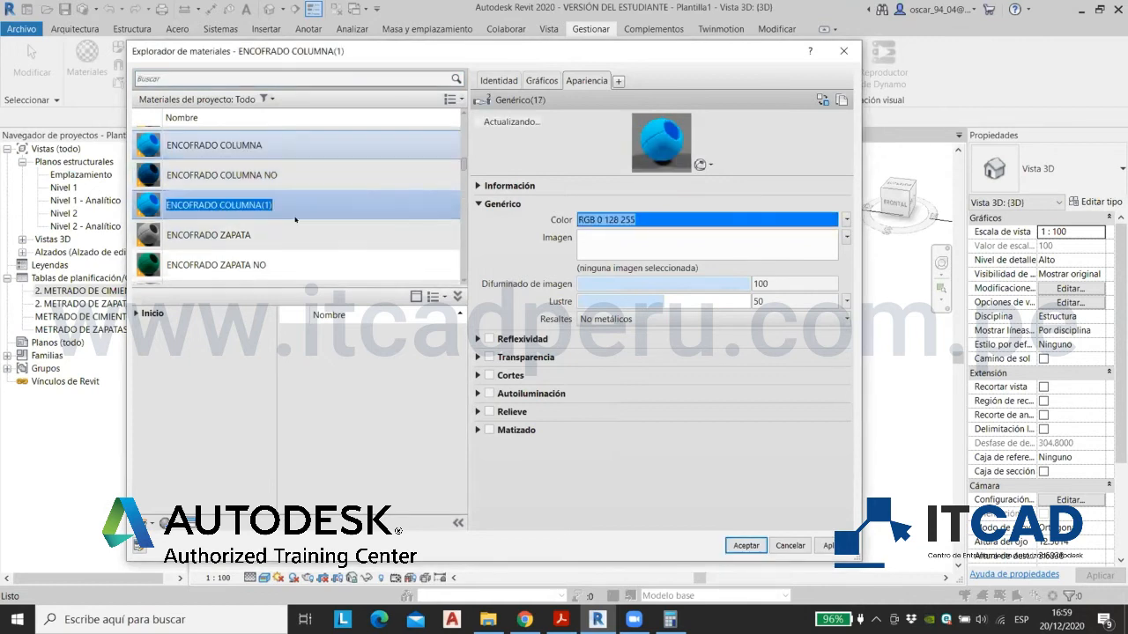
text(ENCOFRADO)
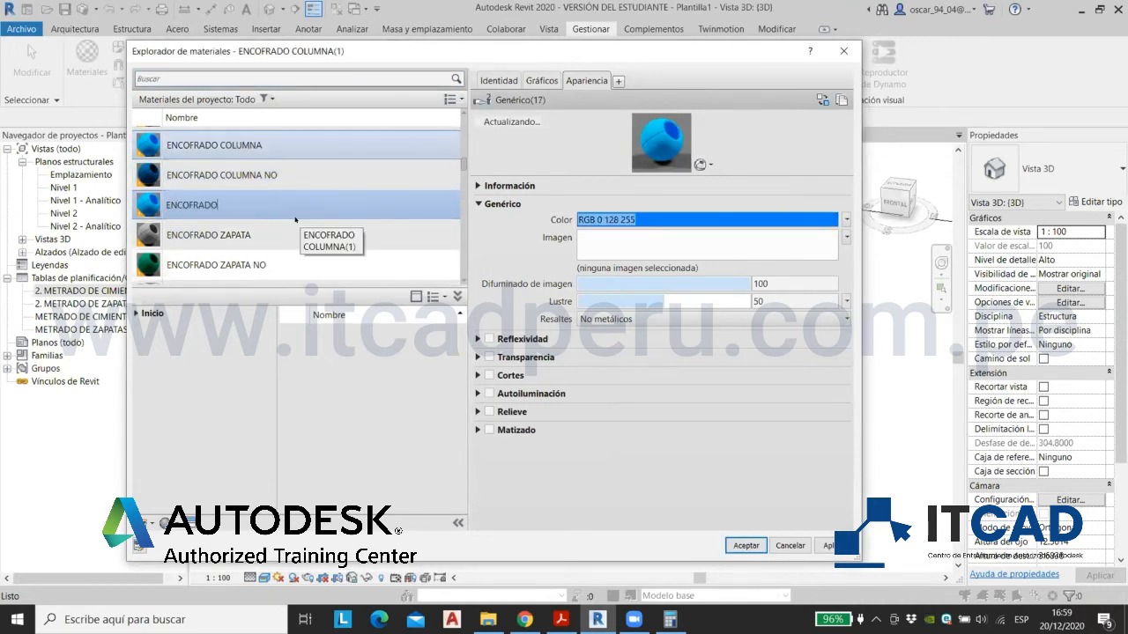
text( DE VIGAS)
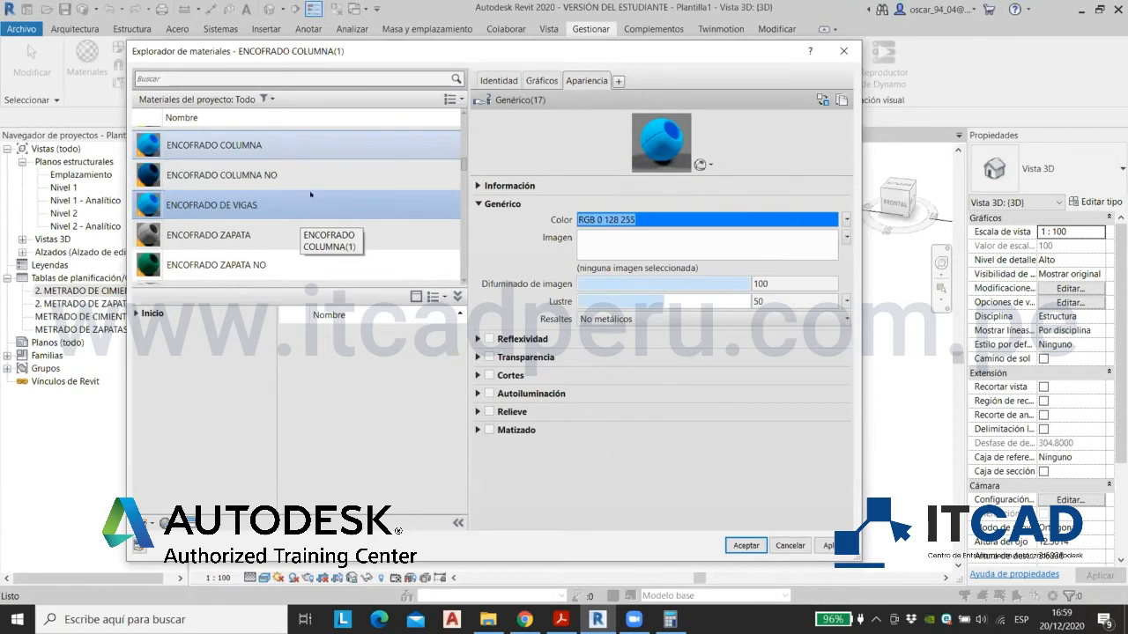
key(Return)
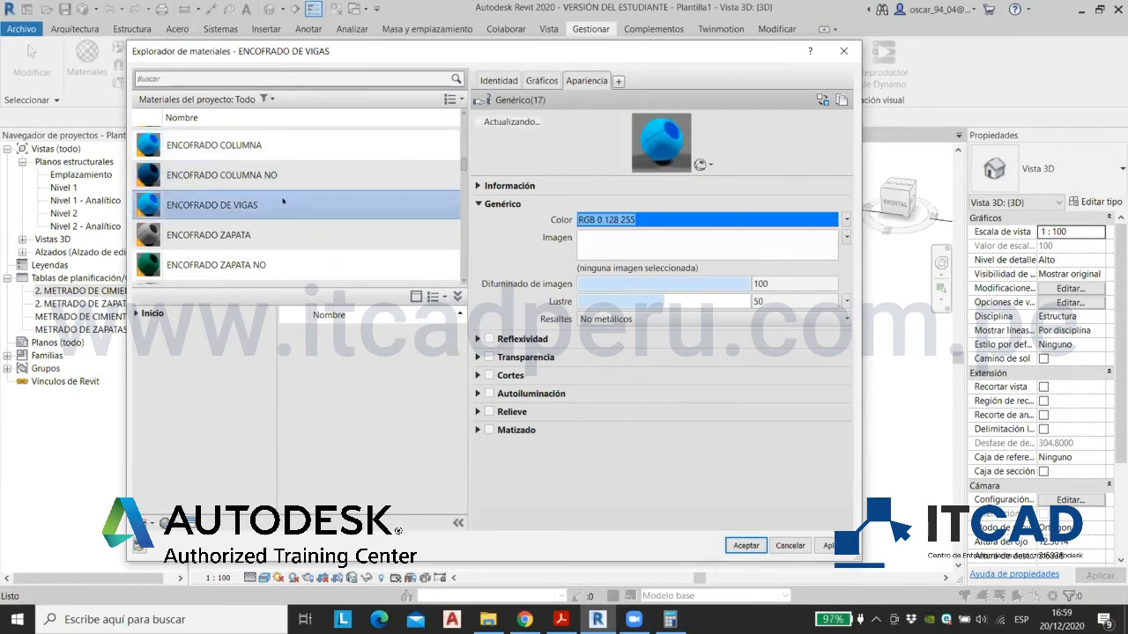
Step: Give ENCOFRADO DE VIGAS its own appearance asset coloured pink, RGB 255 128 255, and set its Valor pintura to +1
click(644, 220)
click(474, 202)
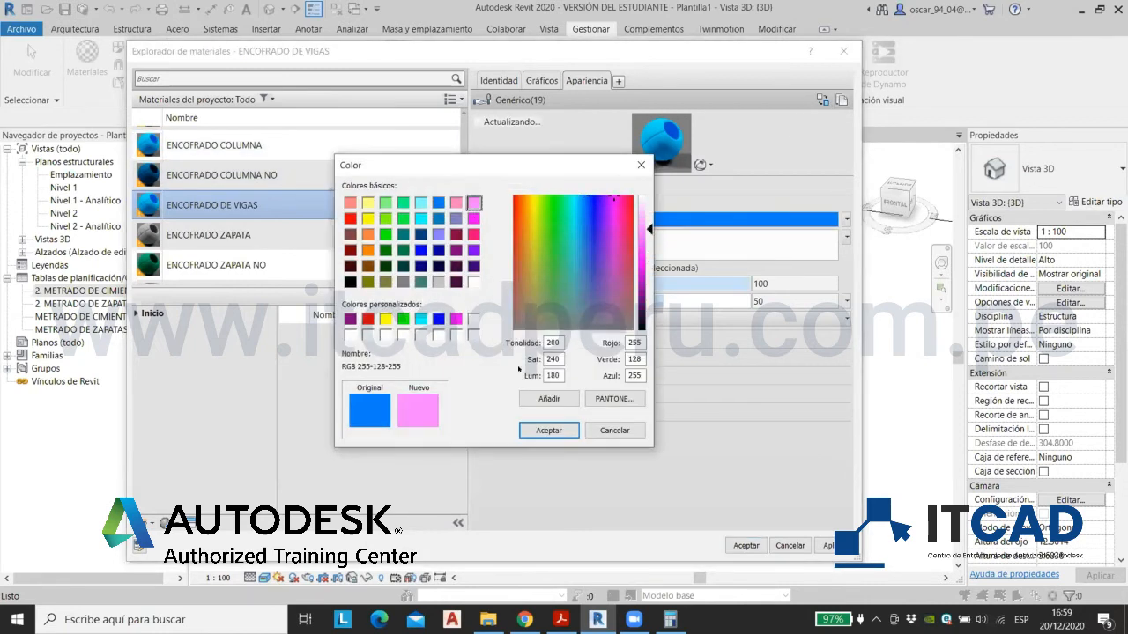
click(548, 430)
click(138, 547)
click(479, 285)
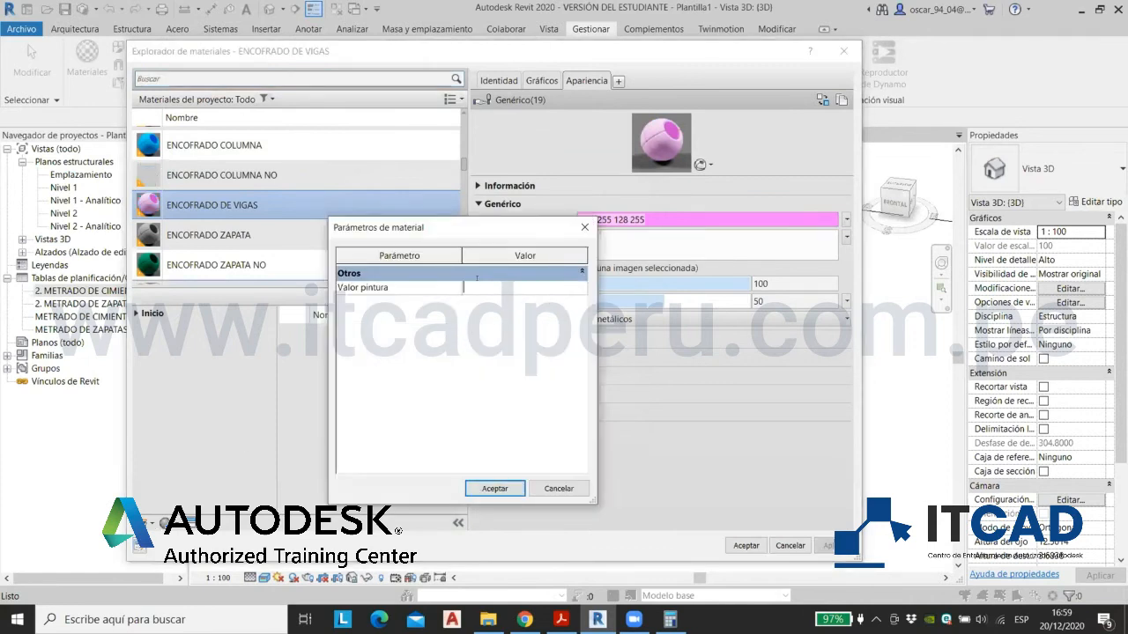
text(+1)
click(494, 488)
Step: Duplicate the ENCOFRADO DE VIGAS material and name the copy "ENCOFRADO DE VIGAS NO"
right_click(238, 203)
click(261, 195)
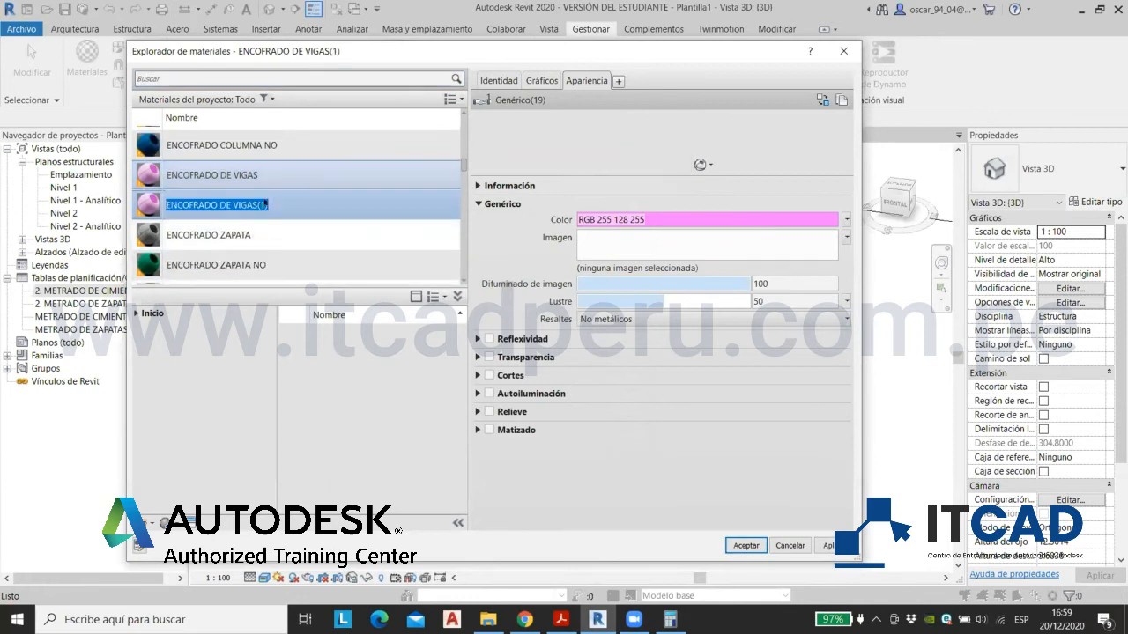
drag(256, 204, 293, 209)
text(NO)
key(Return)
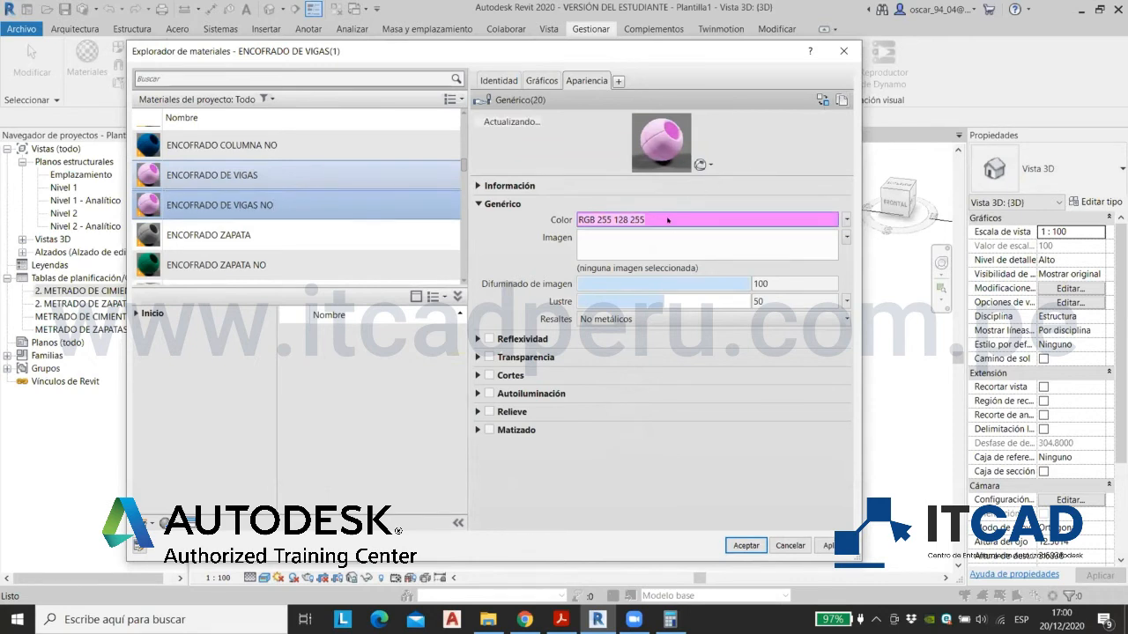
Step: Set the ENCOFRADO DE VIGAS NO colour to dark purple, RGB 53 0 53, and its Valor pintura to -1, accepting the material changes
click(667, 220)
click(649, 315)
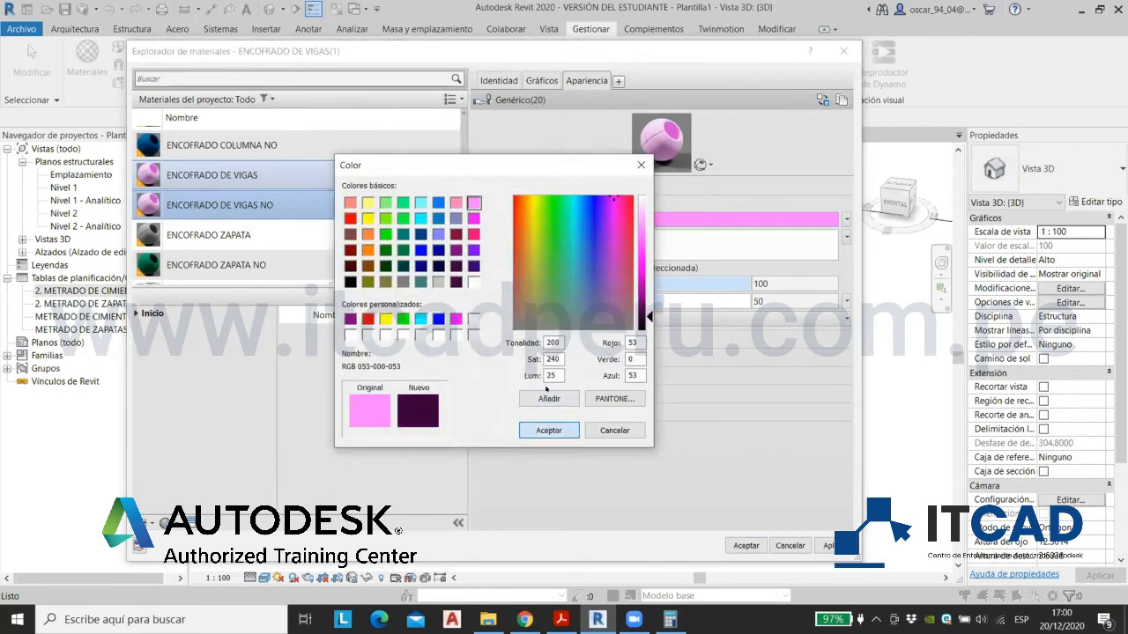
key(Return)
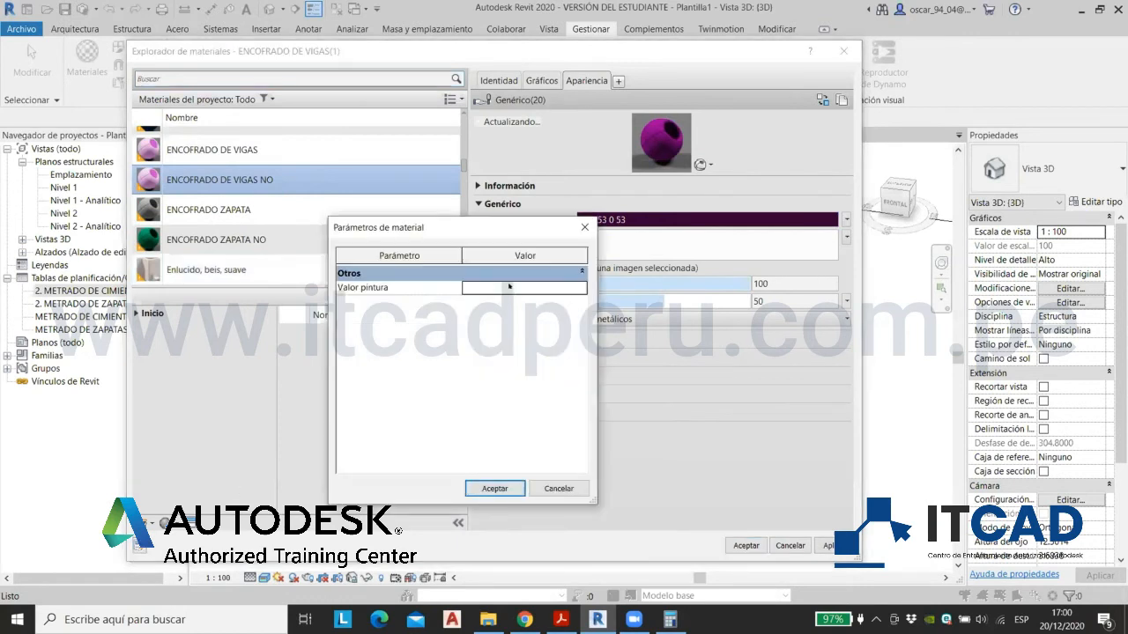
text(1)
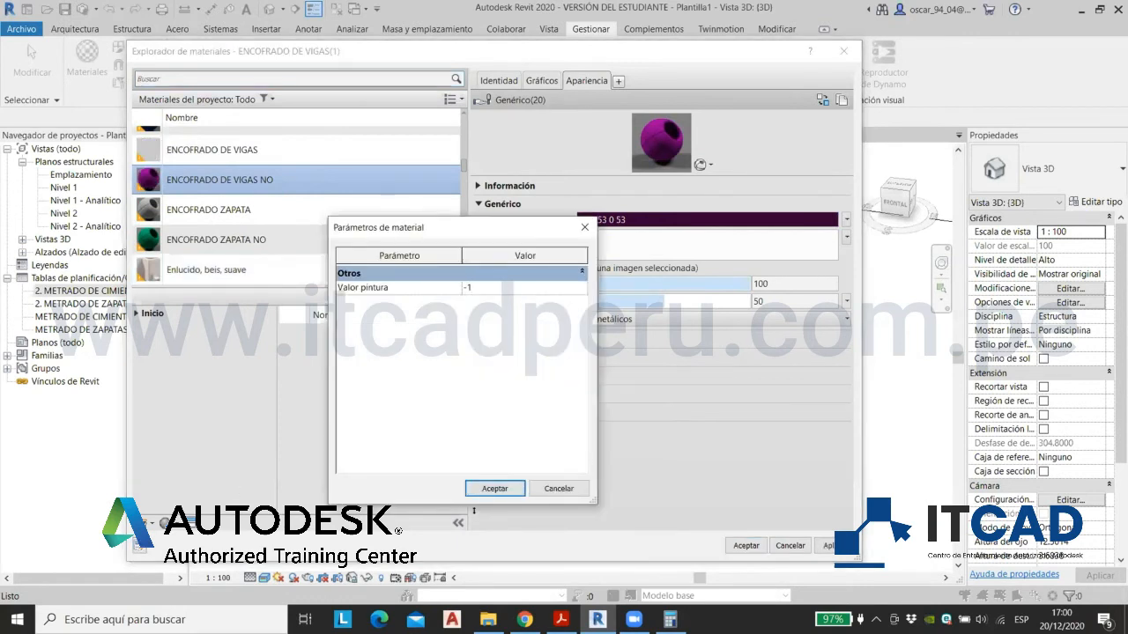
click(495, 488)
click(746, 545)
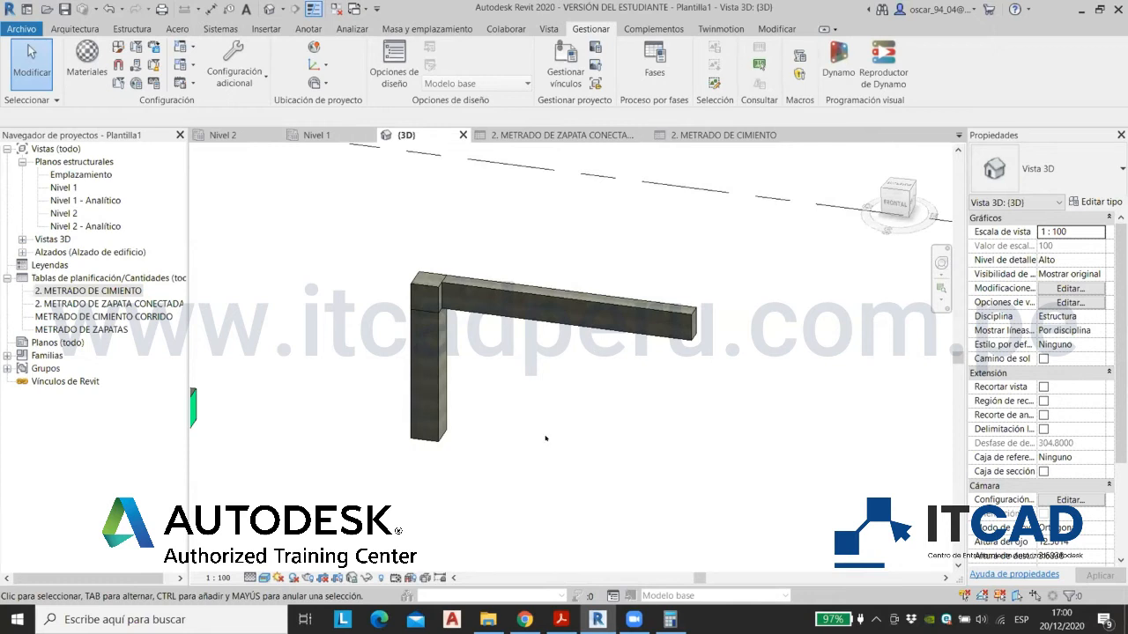
Step: Paint the side faces of the lower column segment with the ENCOFRADO COLUMNA material
key(Escape)
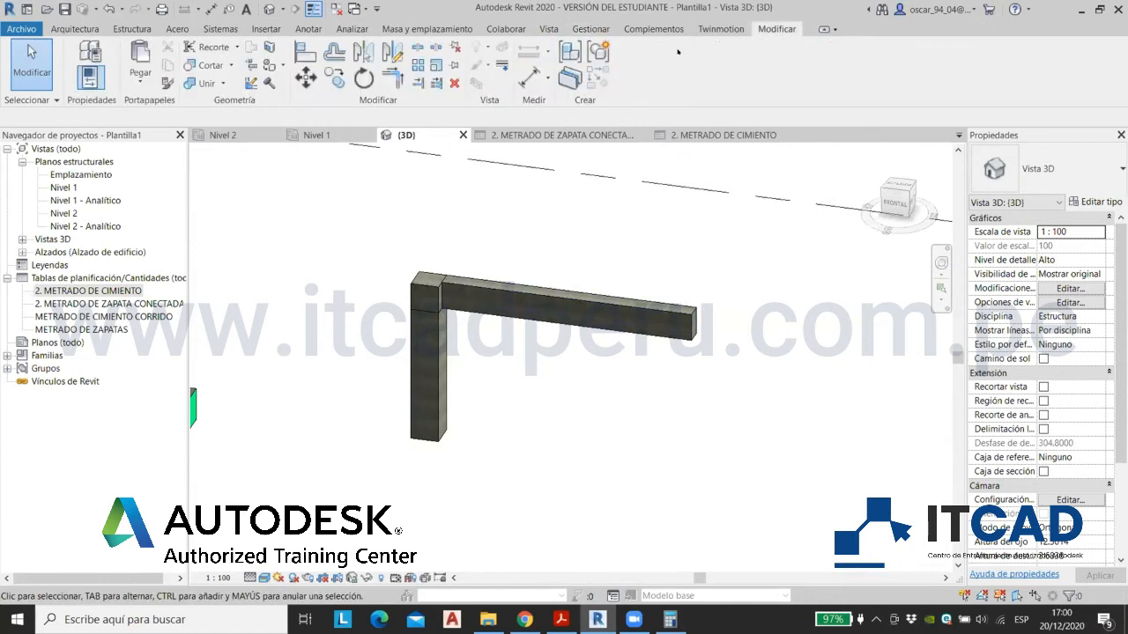
click(269, 64)
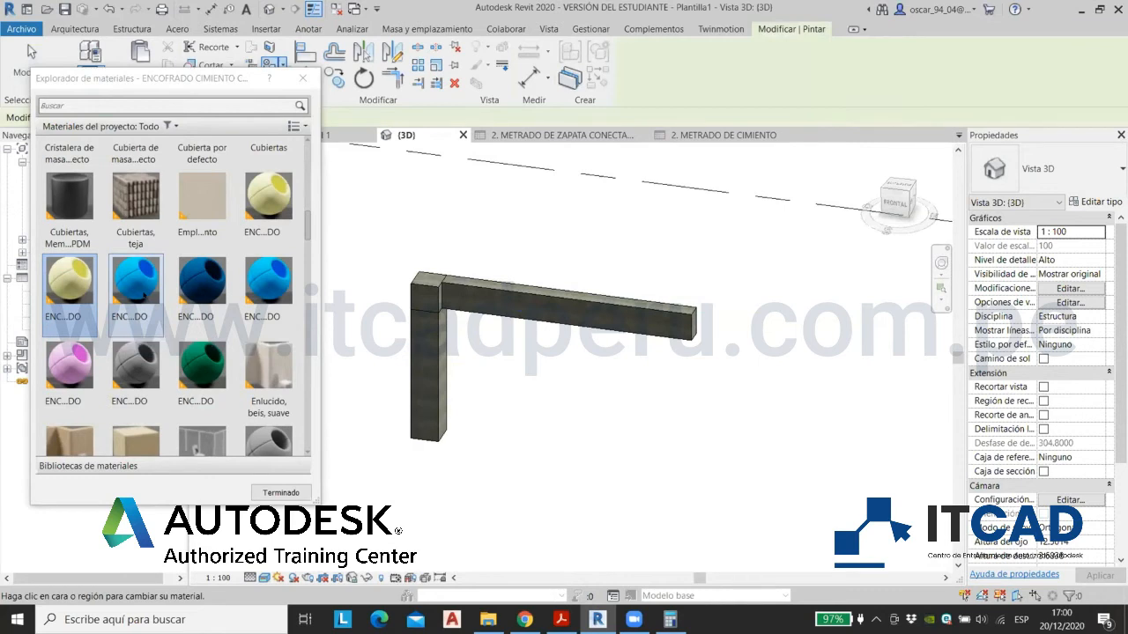
click(135, 280)
scroll(446, 360, up, 2)
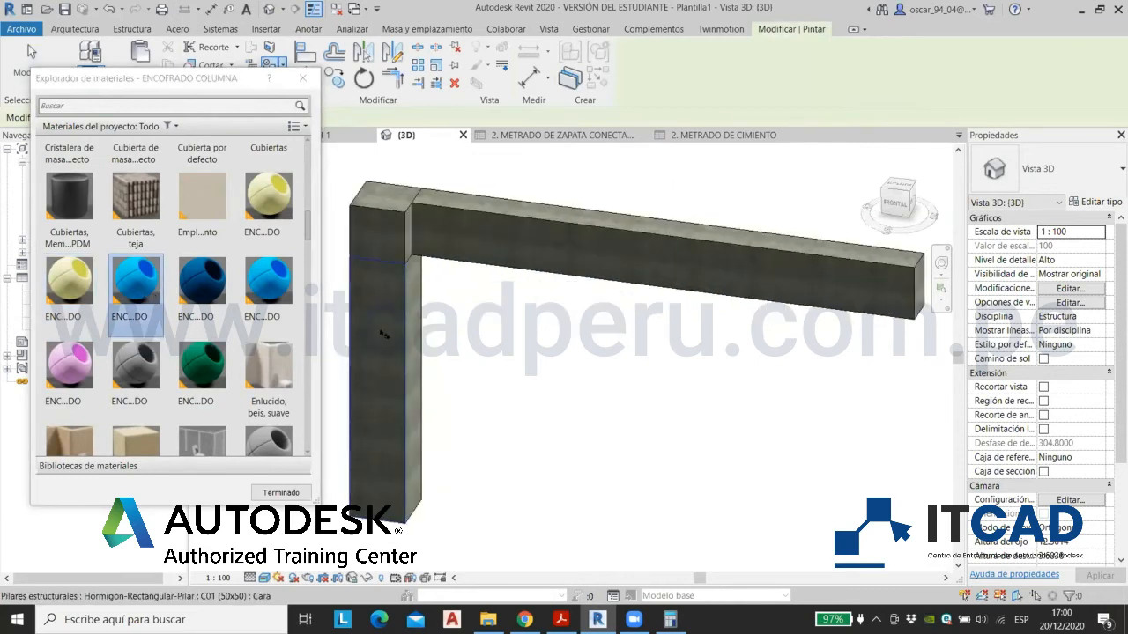
click(410, 379)
mouse_move(474, 375)
shift+middle_down()
mouse_move(364, 327)
mouse_move(617, 353)
mouse_move(393, 374)
mouse_move(529, 344)
mouse_move(574, 360)
mouse_move(532, 327)
mouse_move(682, 400)
mouse_move(607, 382)
mouse_move(531, 327)
mouse_move(507, 336)
shift+middle_up()
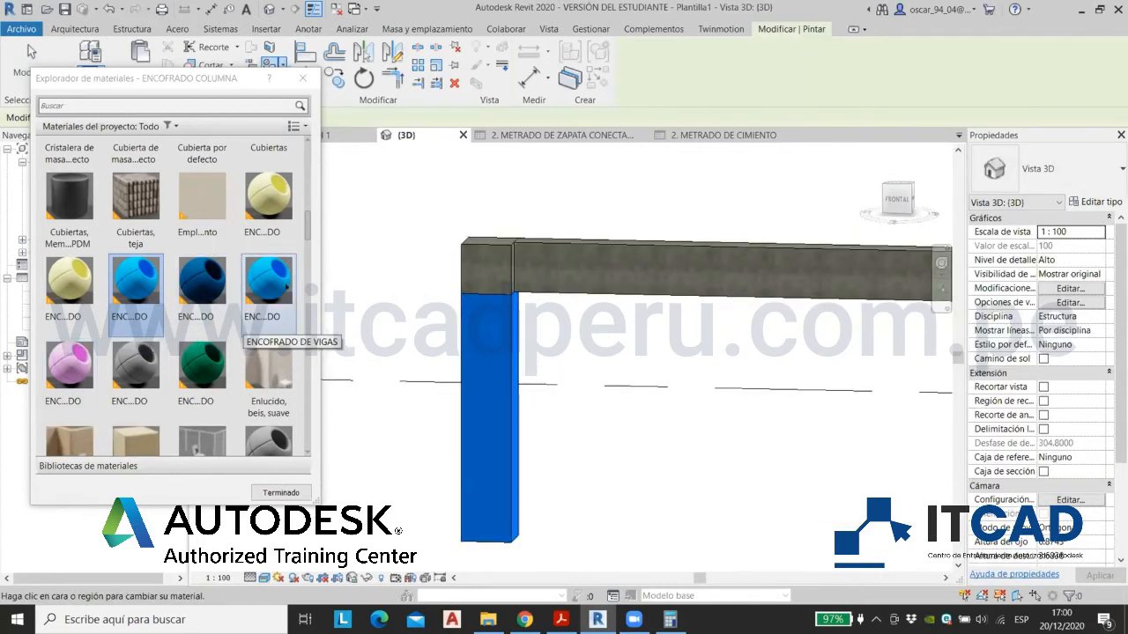
Step: Paint the side faces of the beam and of the upper column segment at the joint with ENCOFRADO DE VIGAS
click(277, 285)
scroll(600, 336, down, 1)
shift+middle_drag(587, 374, 559, 398)
scroll(537, 267, up, 2)
scroll(529, 295, down, 2)
click(697, 317)
mouse_move(697, 317)
shift+middle_down()
mouse_move(529, 370)
mouse_move(654, 184)
mouse_move(577, 318)
mouse_move(570, 560)
mouse_move(478, 319)
mouse_move(444, 325)
mouse_move(564, 328)
shift+middle_up()
scroll(520, 370, up, 3)
scroll(513, 375, down, 2)
scroll(577, 318, up, 4)
scroll(579, 318, down, 3)
scroll(479, 318, up, 2)
scroll(479, 318, down, 2)
click(445, 326)
key(Escape)
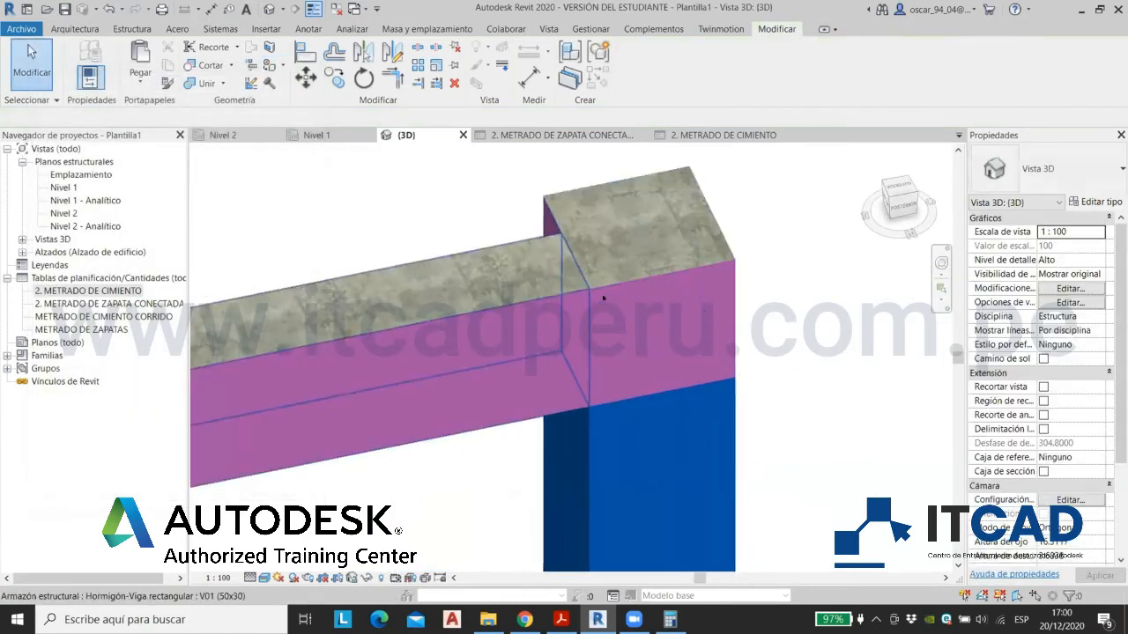
Step: Examine from several angles where the painted beam meets the upper column segment
click(662, 328)
shift+middle_drag(662, 328, 718, 330)
key(Escape)
click(503, 357)
shift+middle_drag(503, 358, 609, 332)
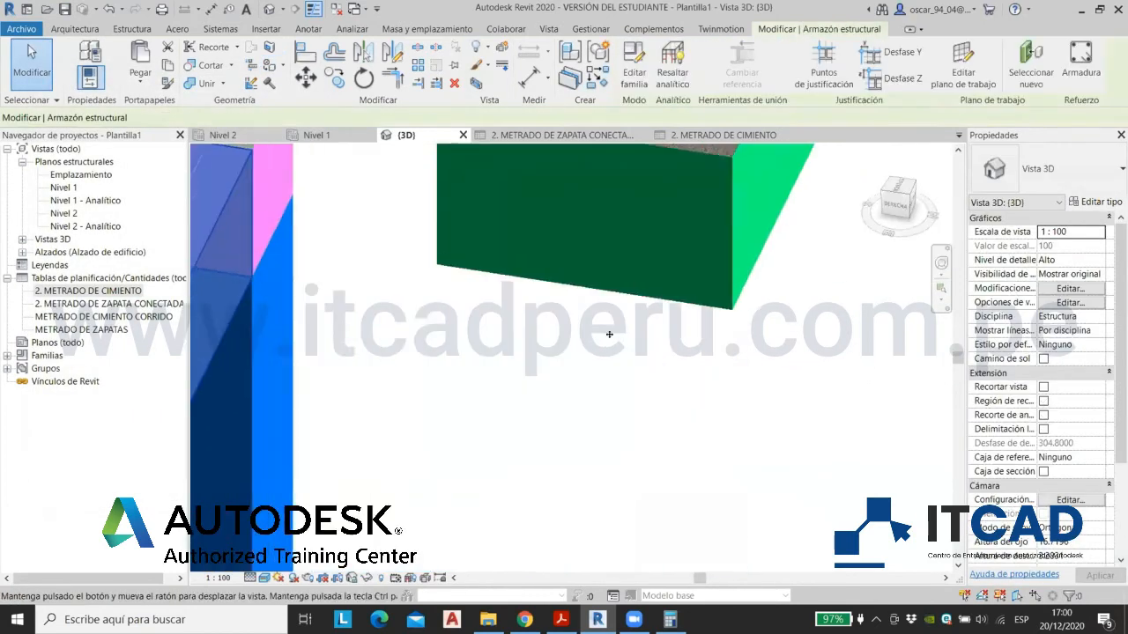
scroll(566, 332, down, 1)
scroll(429, 346, up, 2)
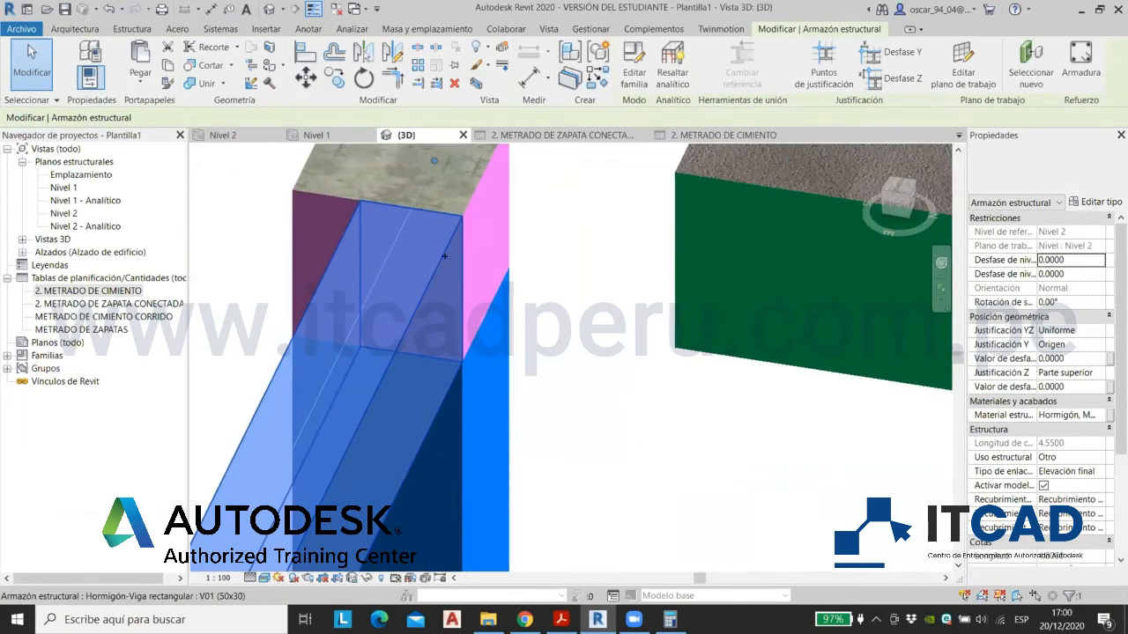
scroll(397, 256, down, 3)
shift+middle_drag(423, 282, 608, 334)
shift+middle_drag(503, 373, 360, 279)
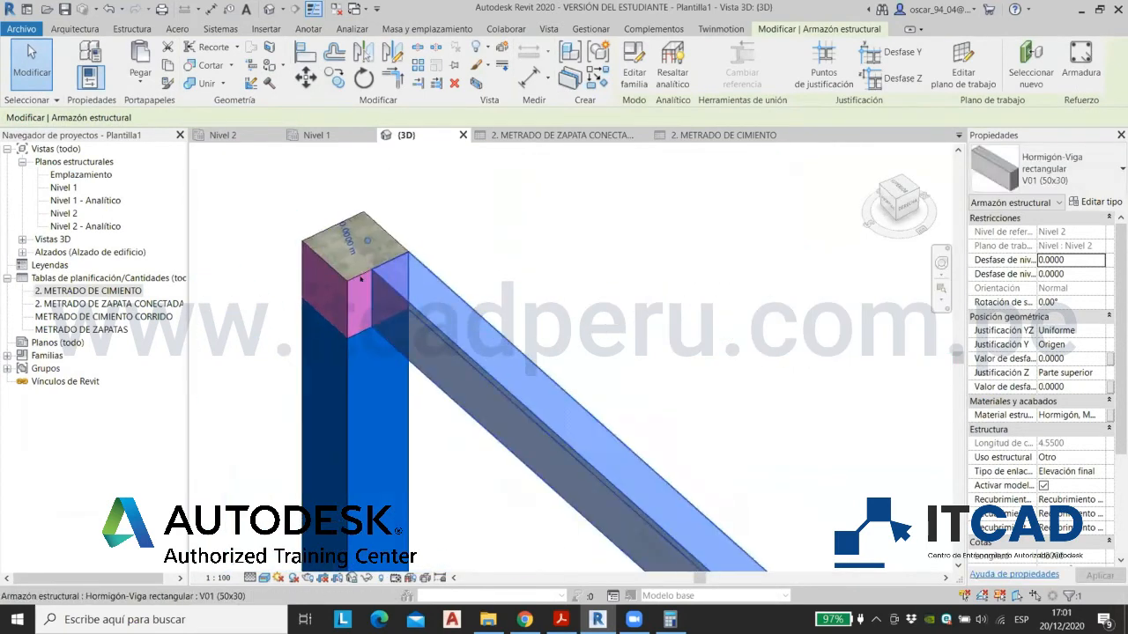
Step: Temporarily hide the upper column segment to expose the end face of the beam
key(Escape)
scroll(358, 281, up, 1)
click(361, 291)
shift+middle_drag(366, 335, 498, 415)
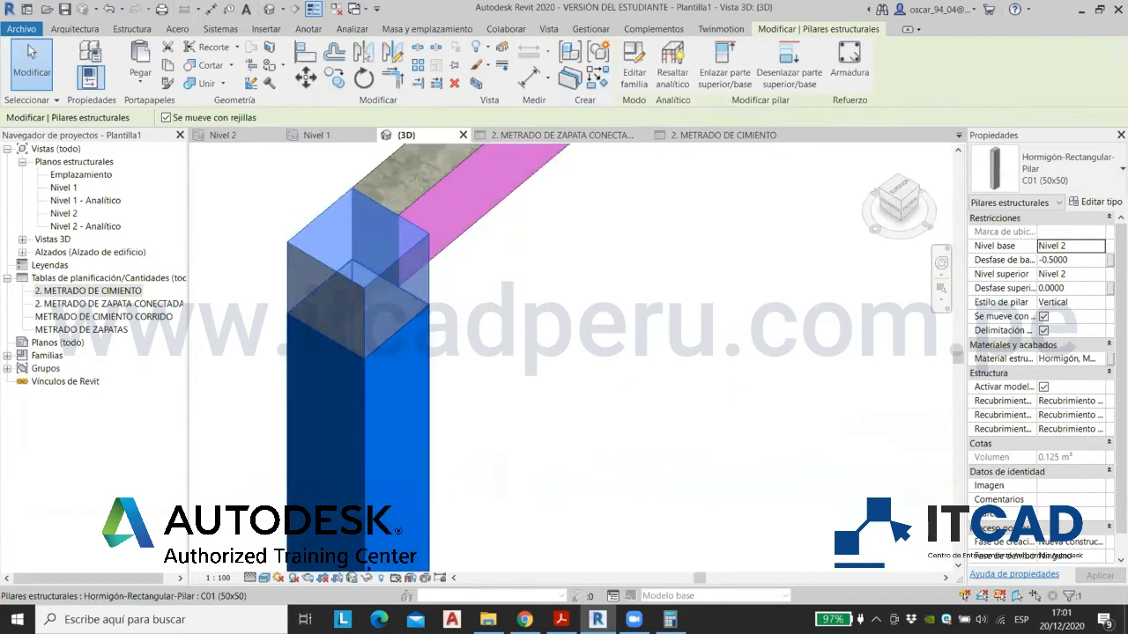
click(366, 578)
click(423, 562)
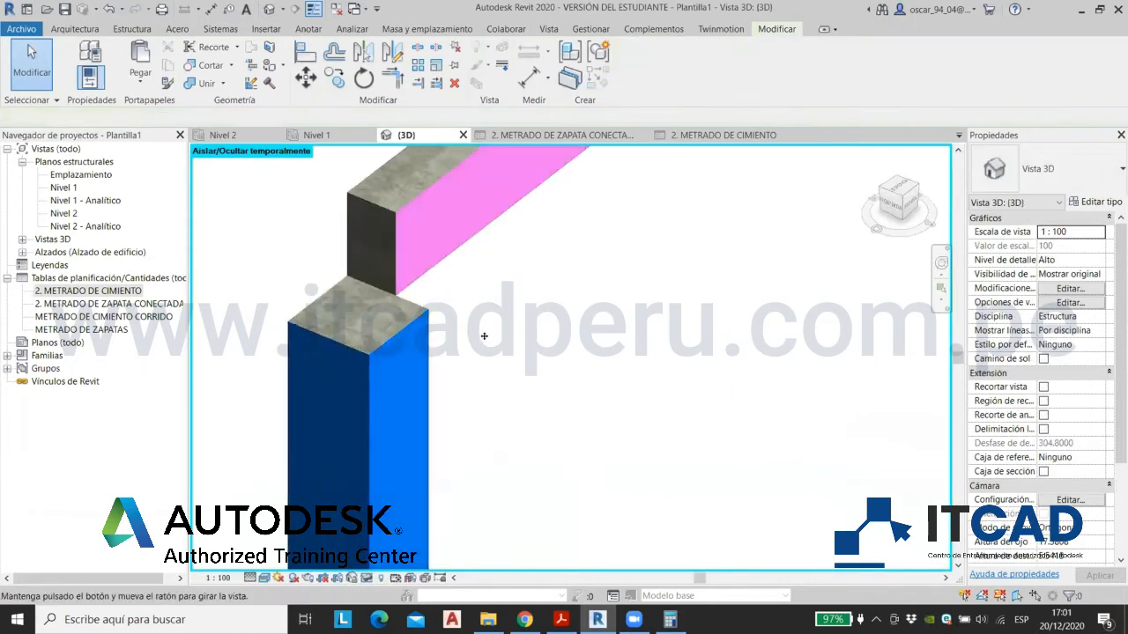
Step: Paint the beam's exposed end face with the ENCOFRADO DE VIGAS NO material
shift+middle_drag(483, 336, 520, 338)
click(269, 65)
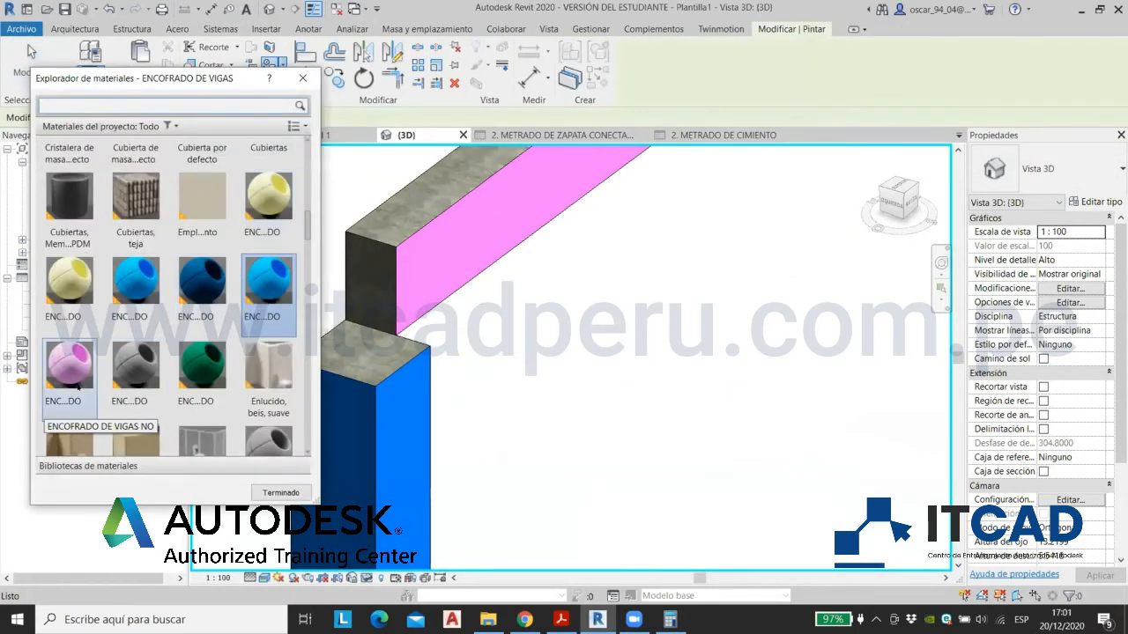
click(71, 370)
shift+middle_drag(503, 332, 457, 297)
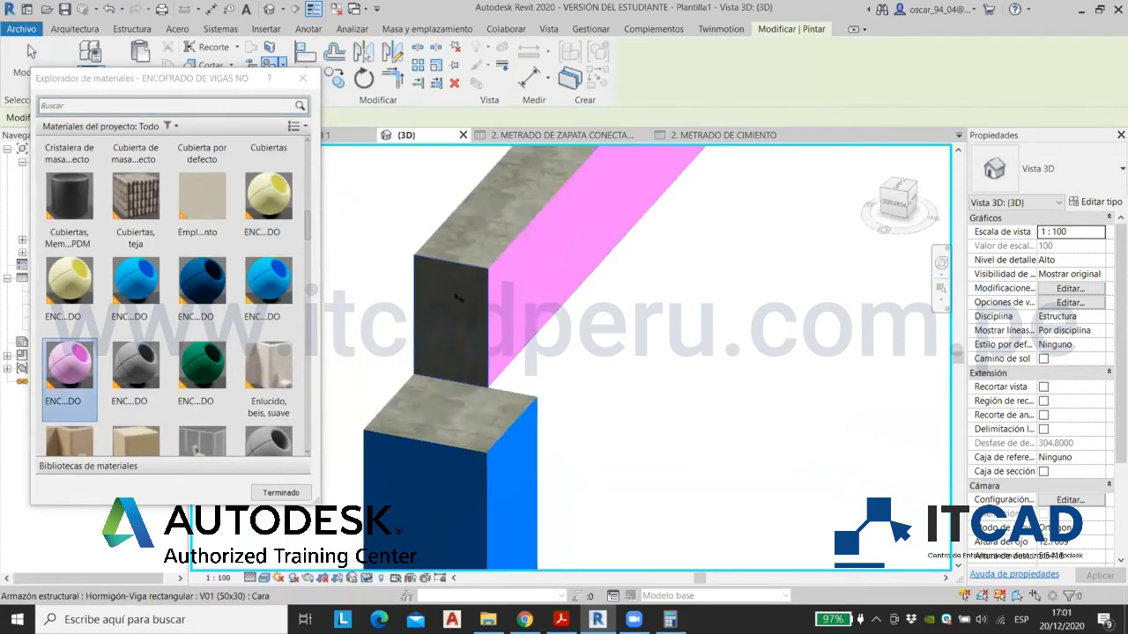
key(Escape)
shift+middle_drag(569, 372, 593, 427)
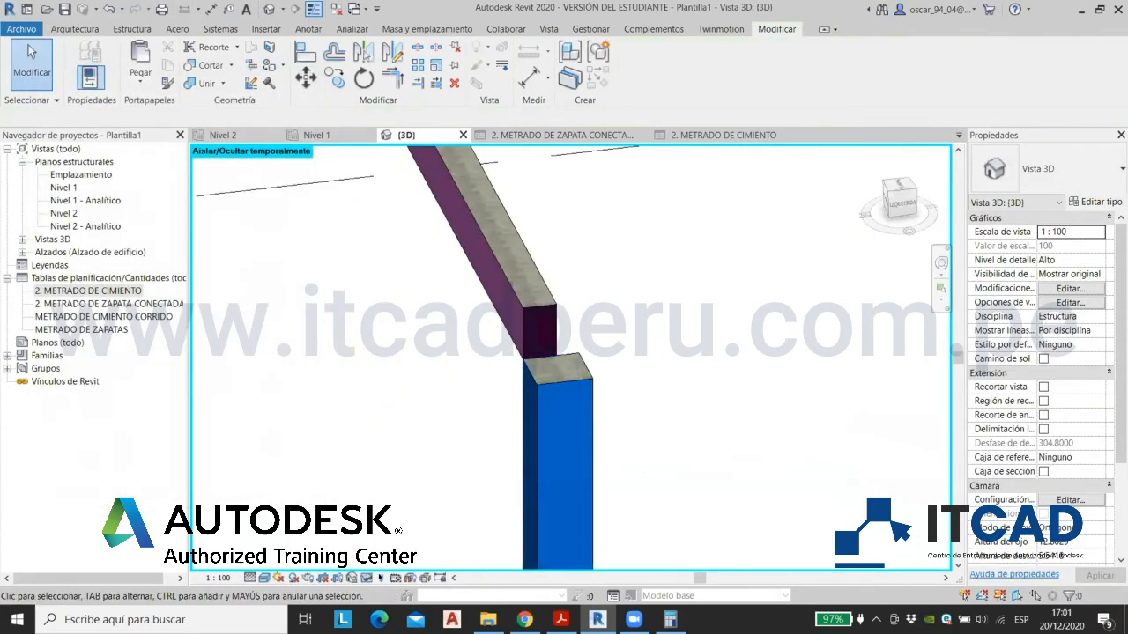
Step: Restore the temporarily hidden upper column segment in the 3D view
click(380, 577)
click(440, 558)
shift+middle_drag(476, 353, 631, 371)
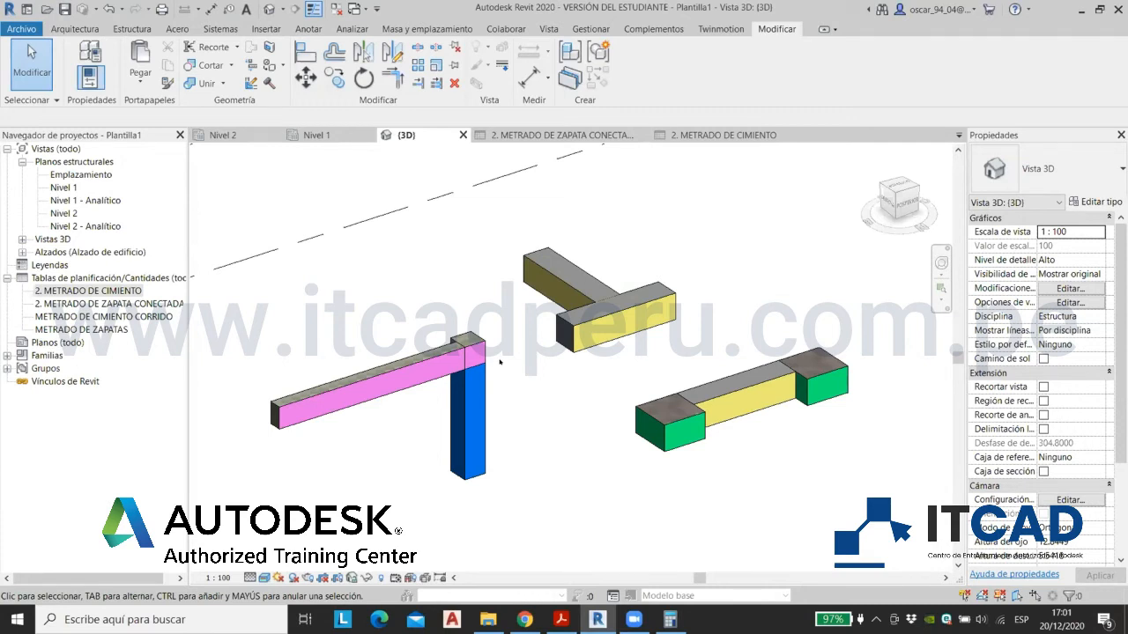
scroll(499, 362, up, 3)
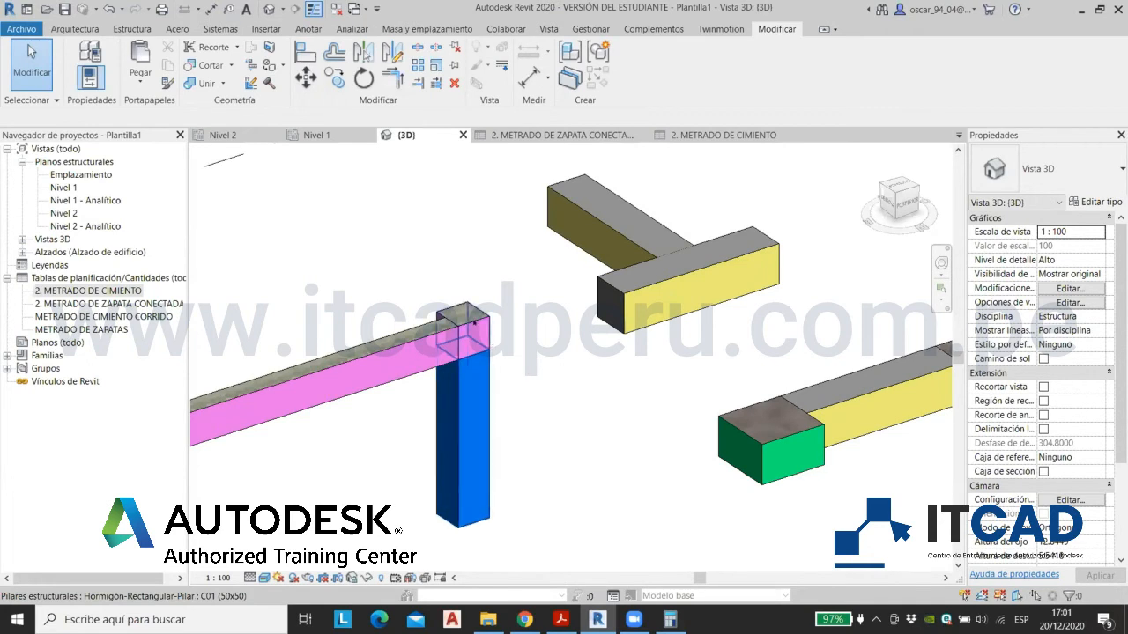
middle_drag(493, 353, 527, 368)
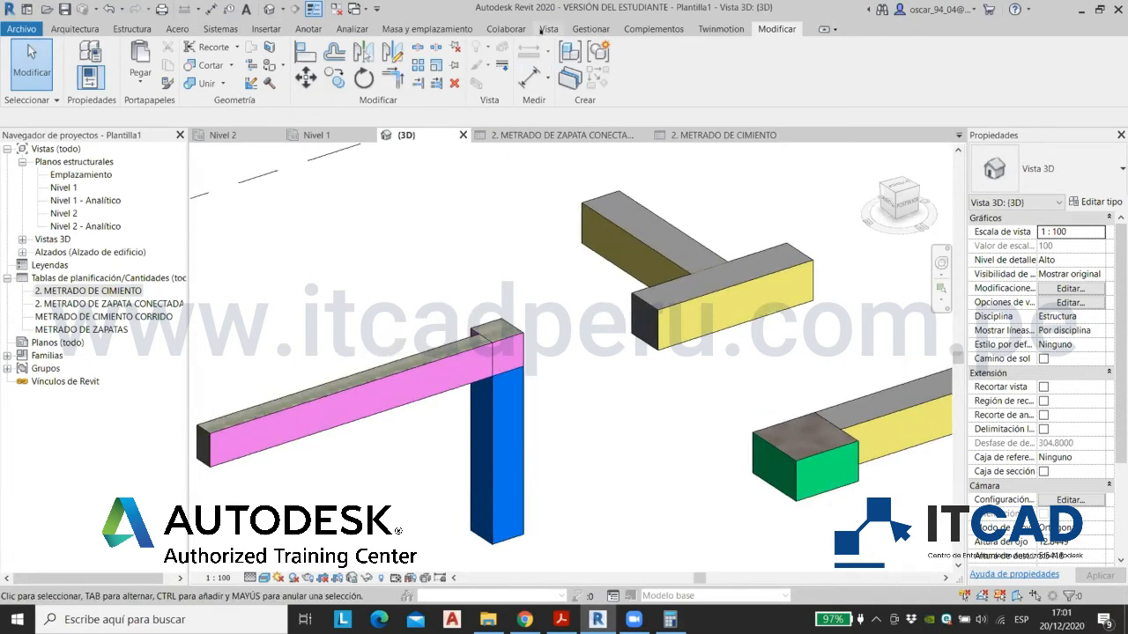
Step: Create a material takeoff for the Pilares estructurales category named METRADO DE COLUMNA ENCOFRADO
click(548, 29)
click(709, 47)
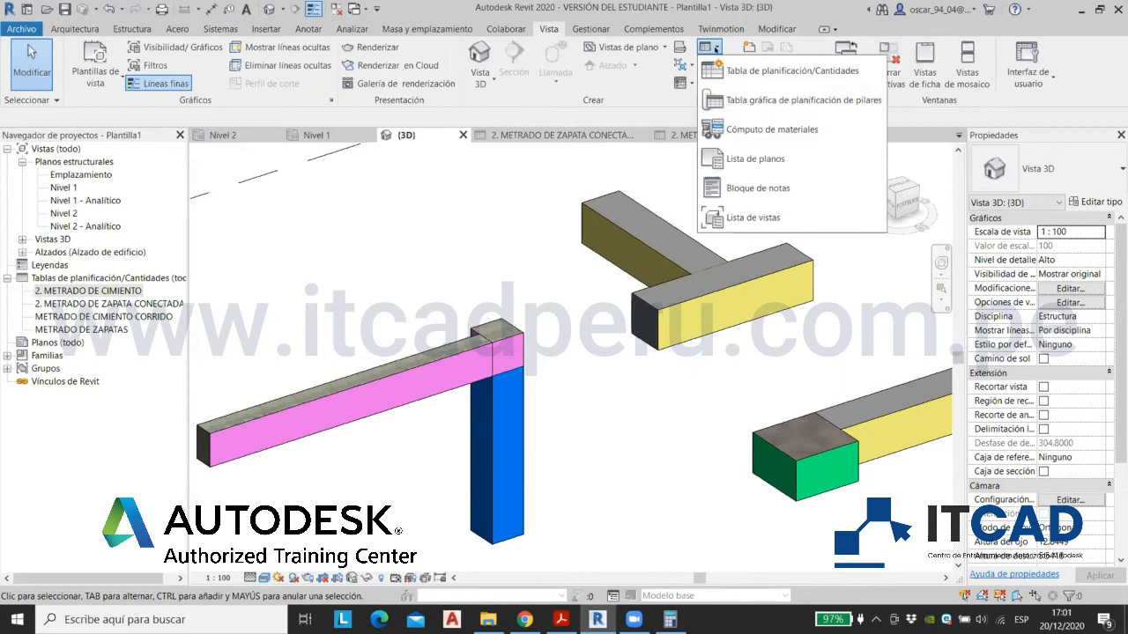
click(727, 128)
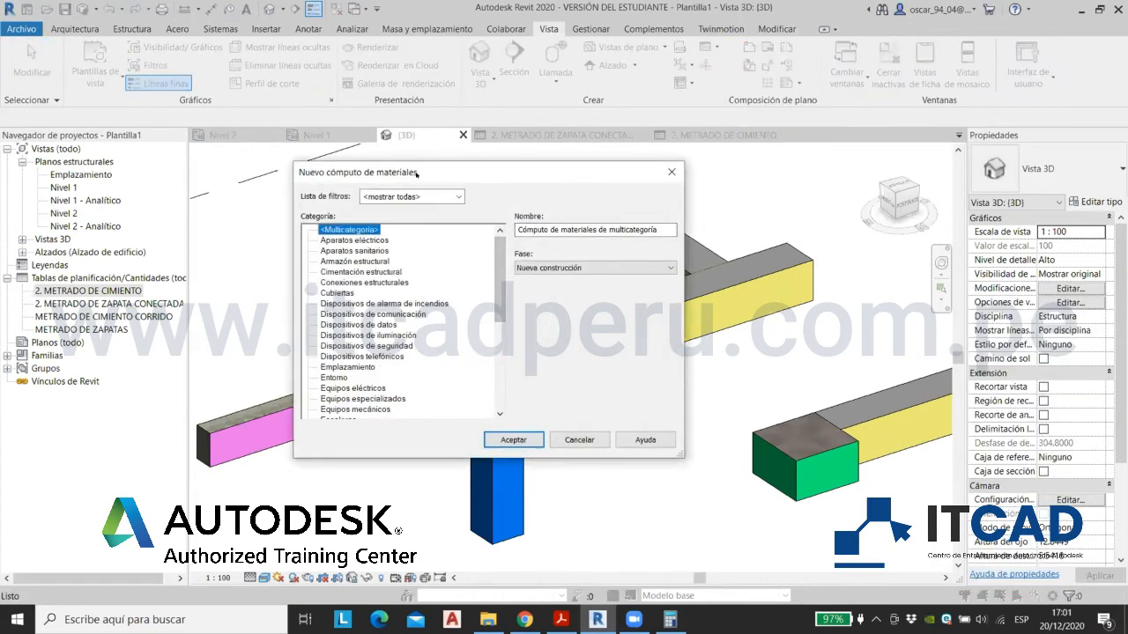
drag(489, 184, 438, 182)
drag(446, 265, 446, 341)
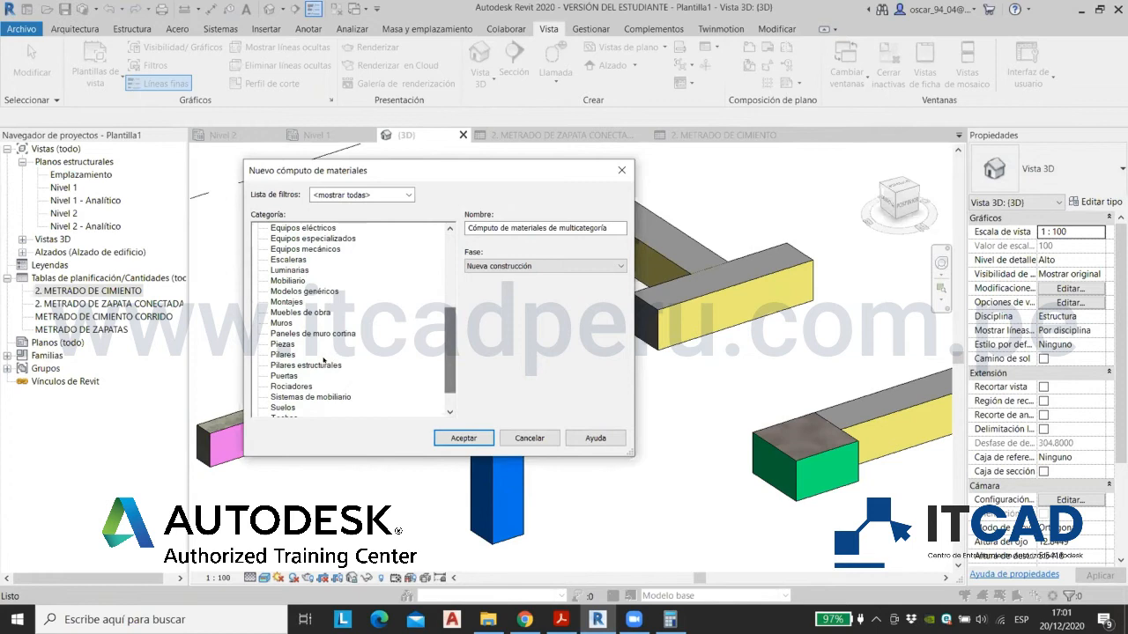
click(305, 364)
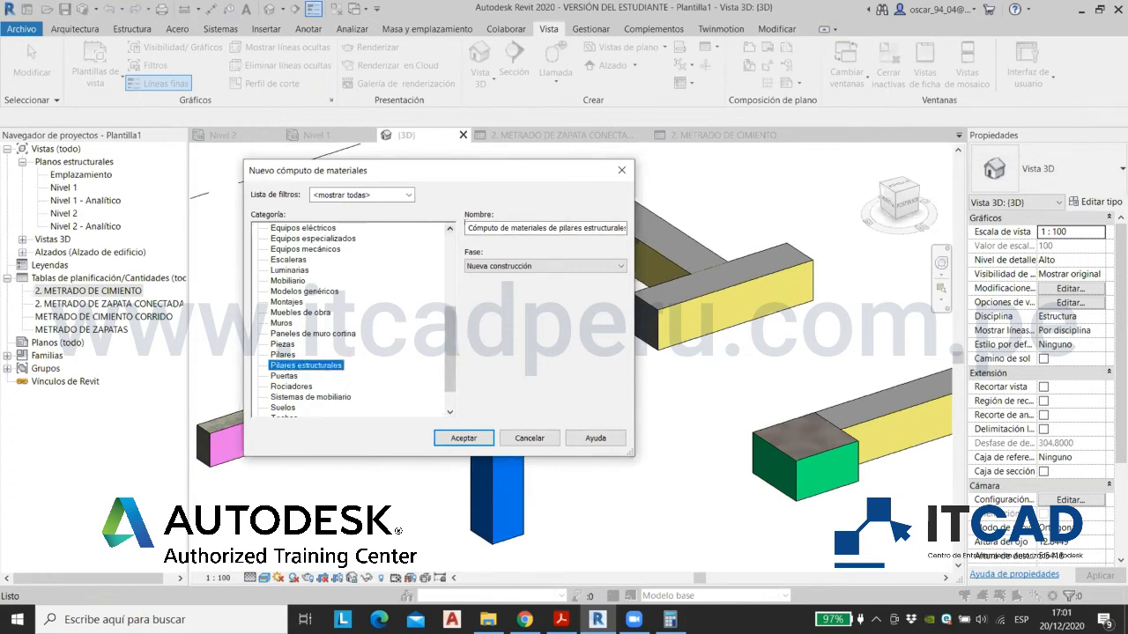
drag(469, 228, 698, 221)
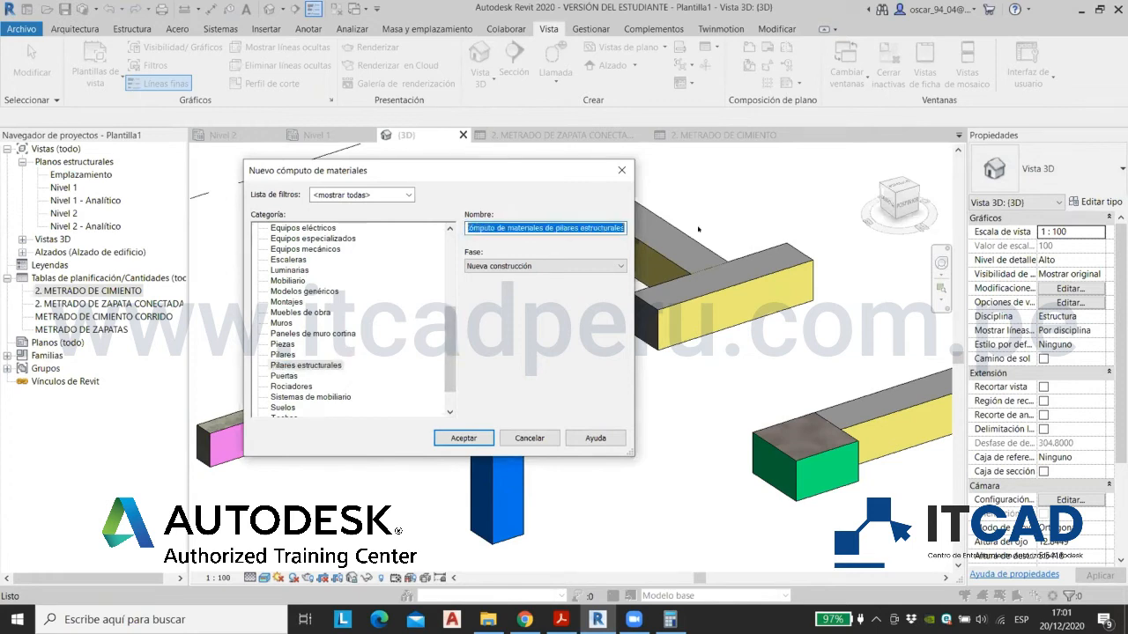
text(METRADO DE COLUMNA ENCOFRADO)
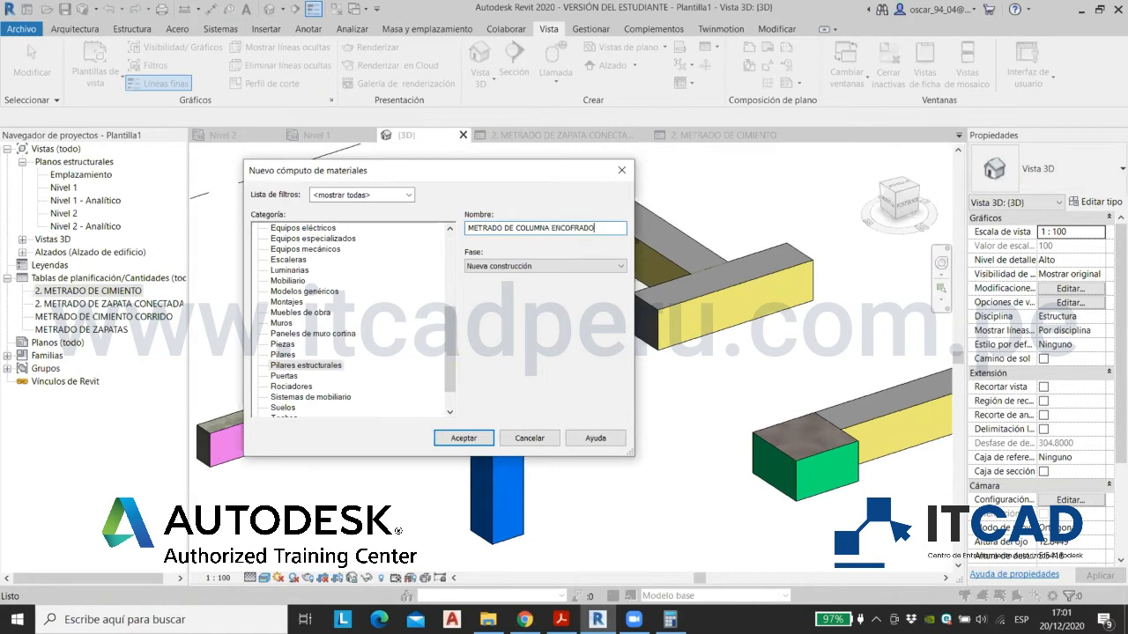
key(Return)
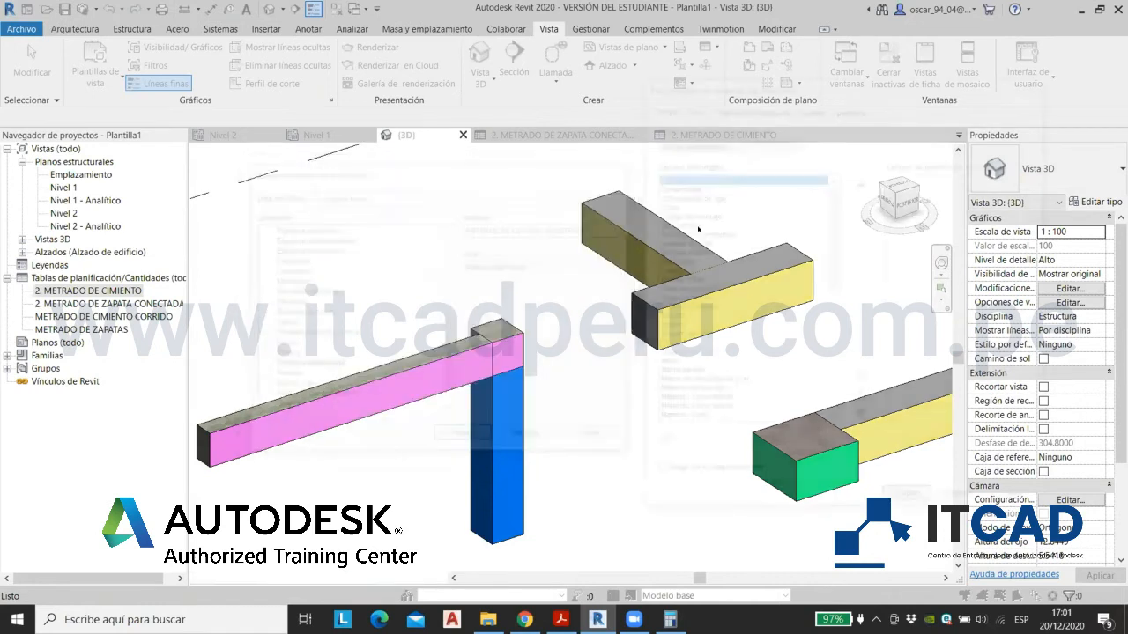
Step: Add the fields Tipo, Material: Nombre, Material: Área and Material: Valor pintura to the takeoff, in that order
drag(735, 85, 680, 87)
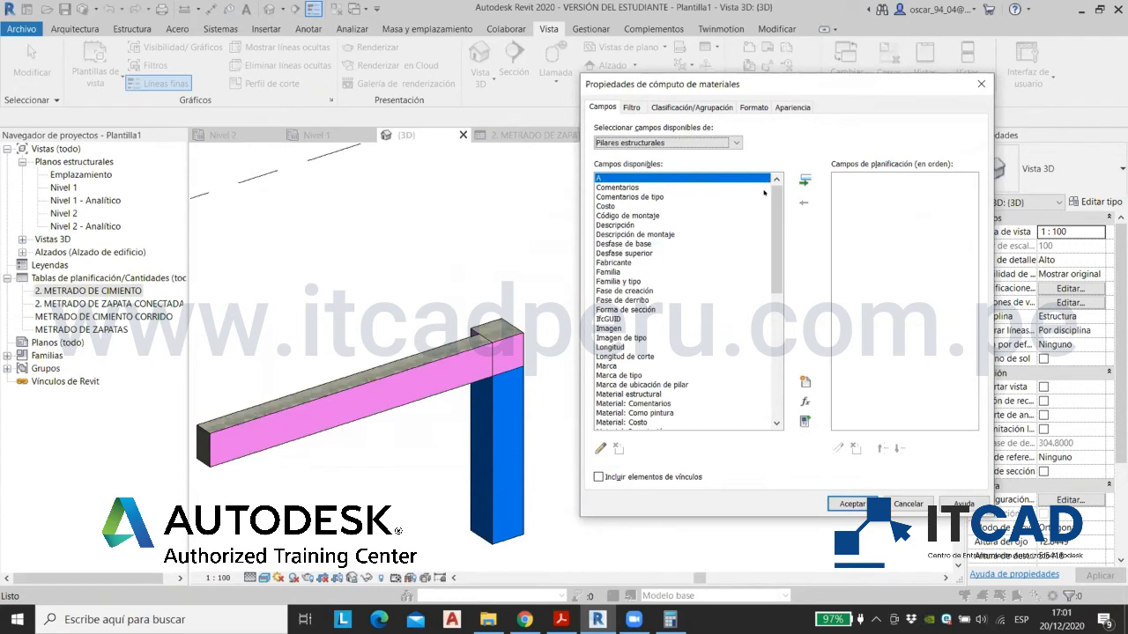
drag(777, 201, 777, 207)
click(660, 271)
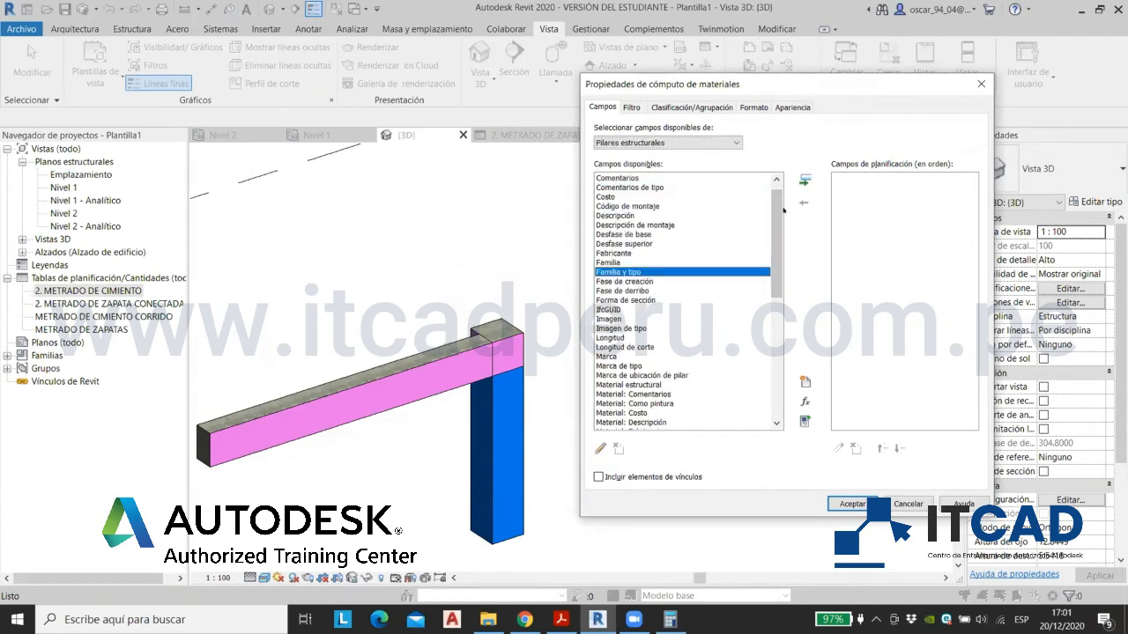
scroll(734, 237, down, 10)
click(652, 356)
click(805, 180)
drag(776, 315, 775, 272)
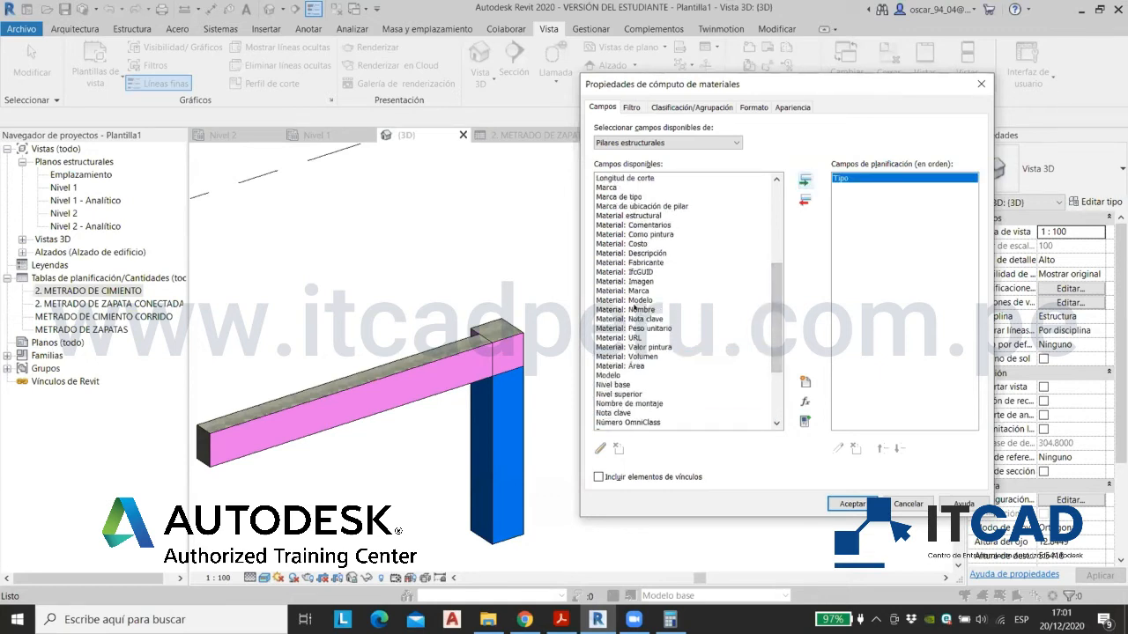
click(757, 309)
click(804, 179)
drag(776, 319, 776, 326)
double_click(670, 337)
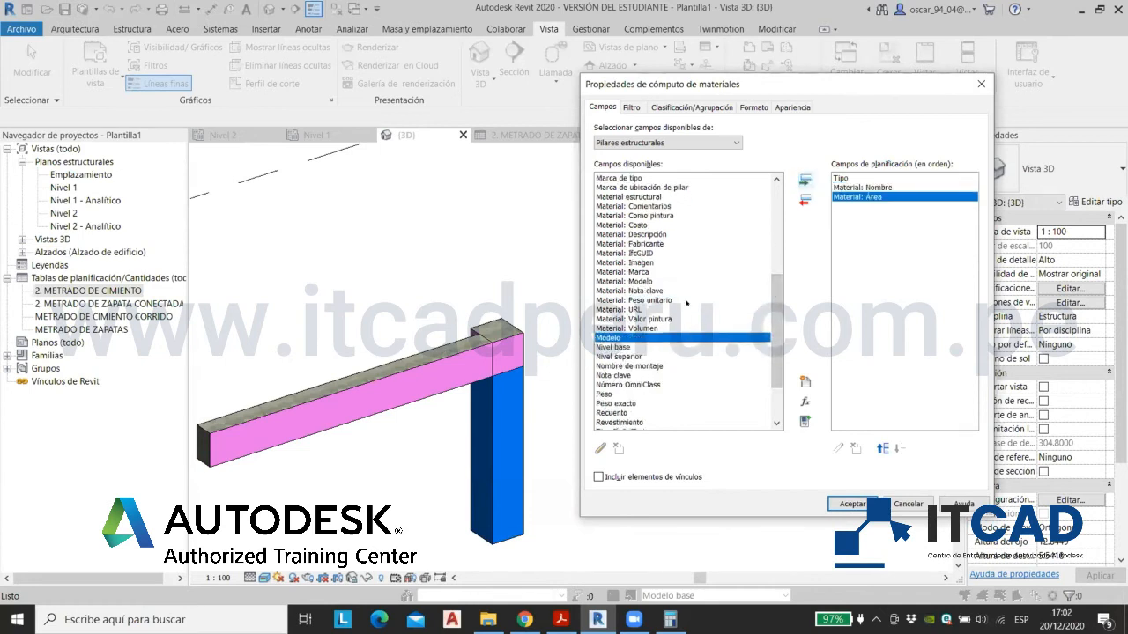
double_click(661, 319)
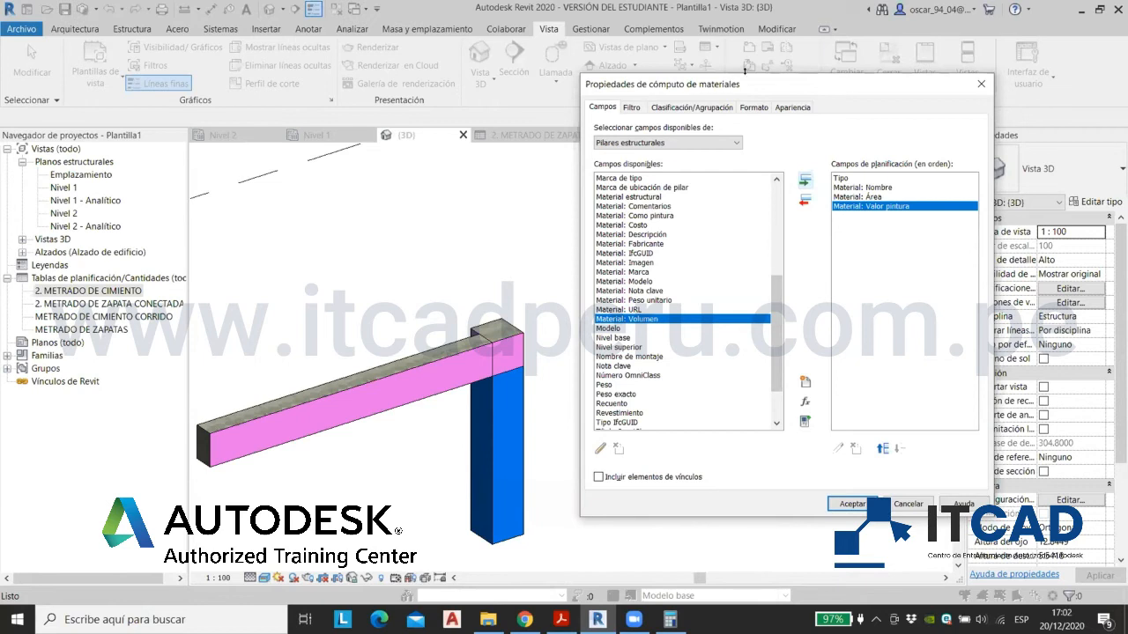
Step: Add a calculated value named Encofrado with the formula Material: Área*Material: Valor pintura/1m^2
drag(742, 81, 628, 79)
click(691, 401)
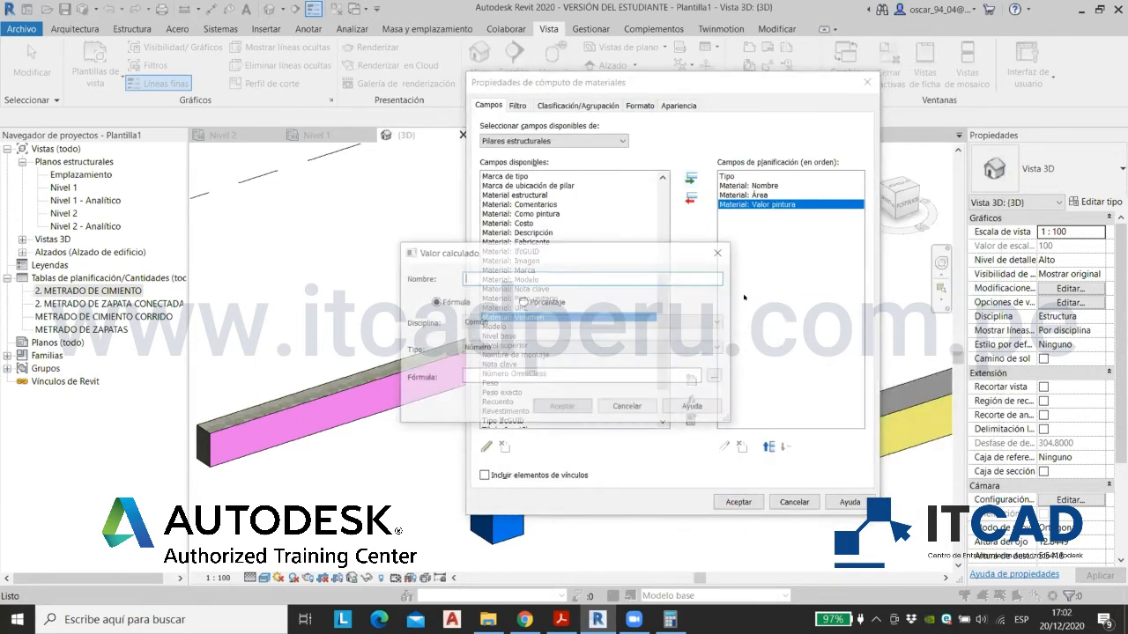
text(Encofrado)
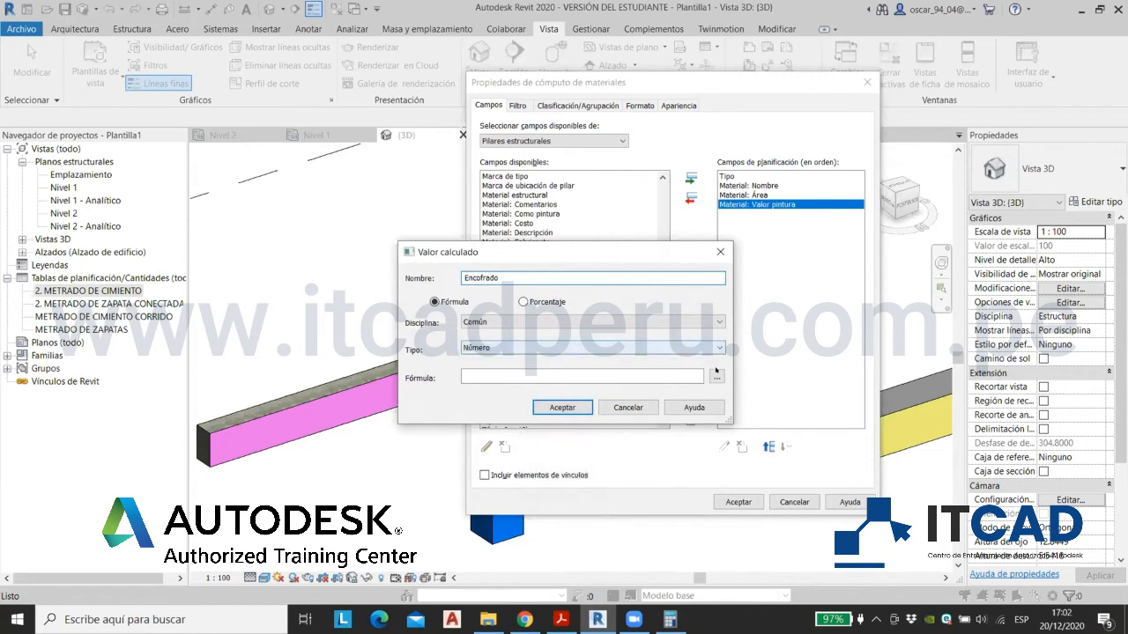
click(716, 377)
click(744, 270)
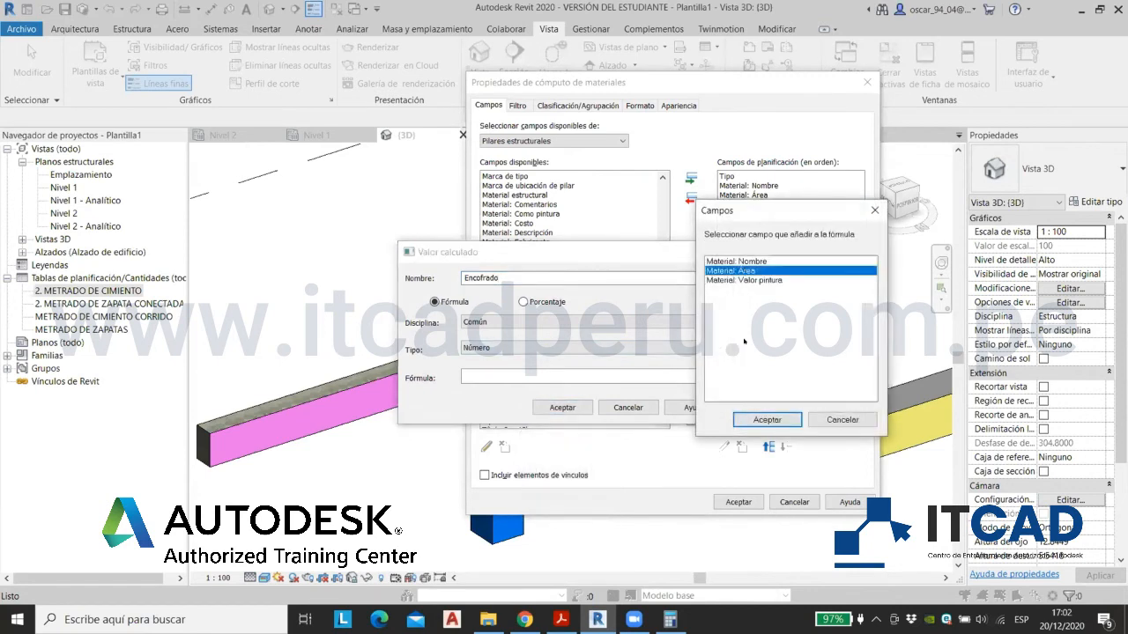
click(760, 421)
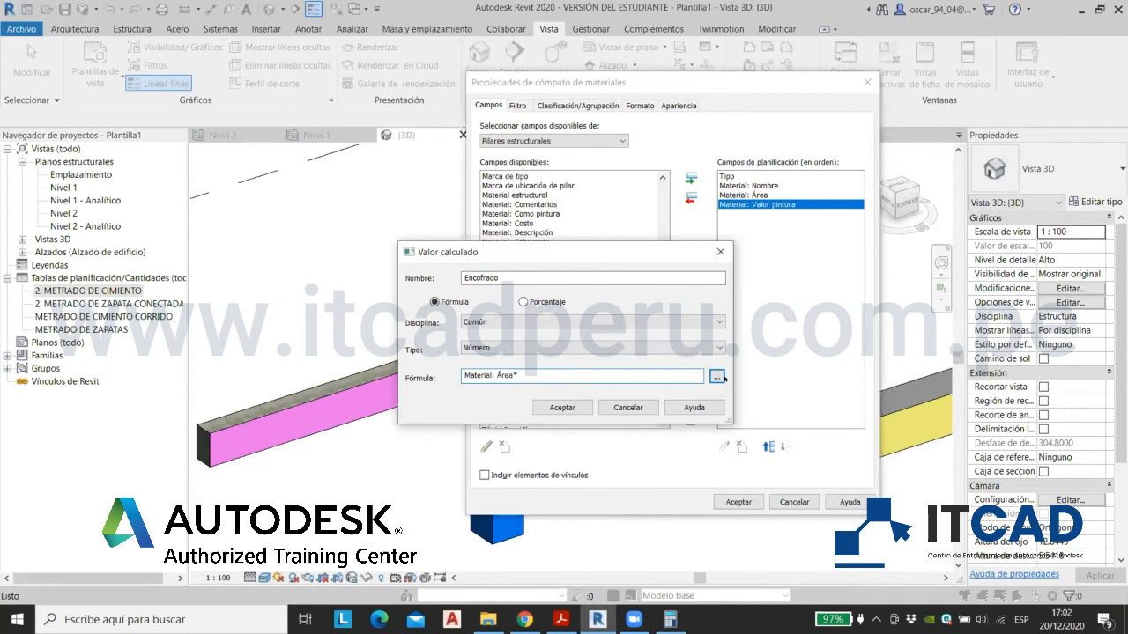
click(716, 377)
click(744, 280)
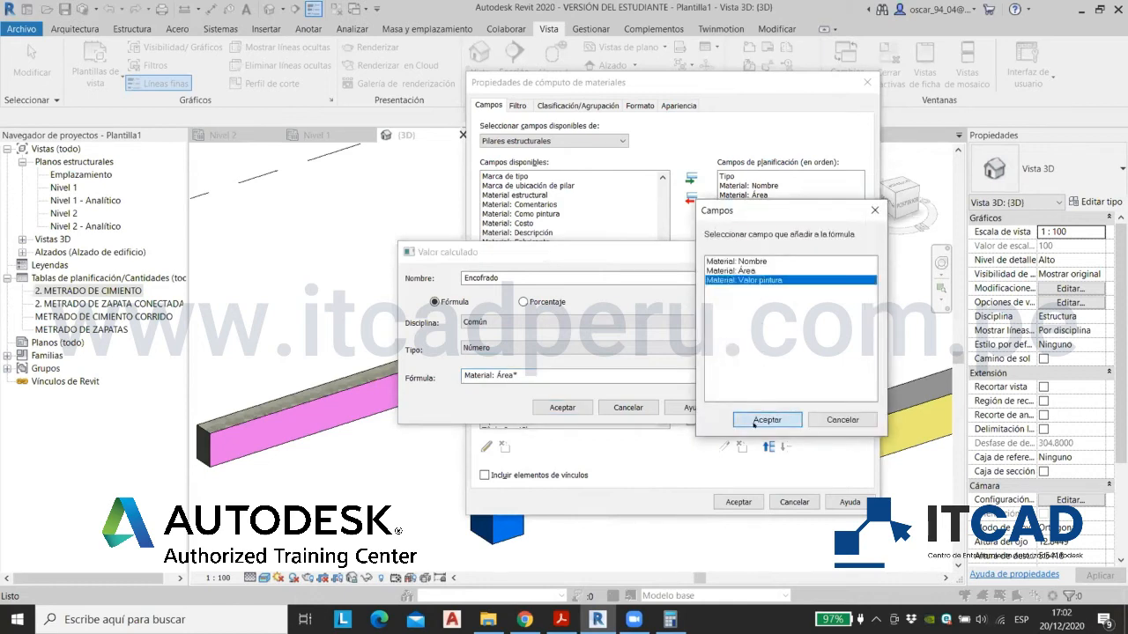
click(759, 420)
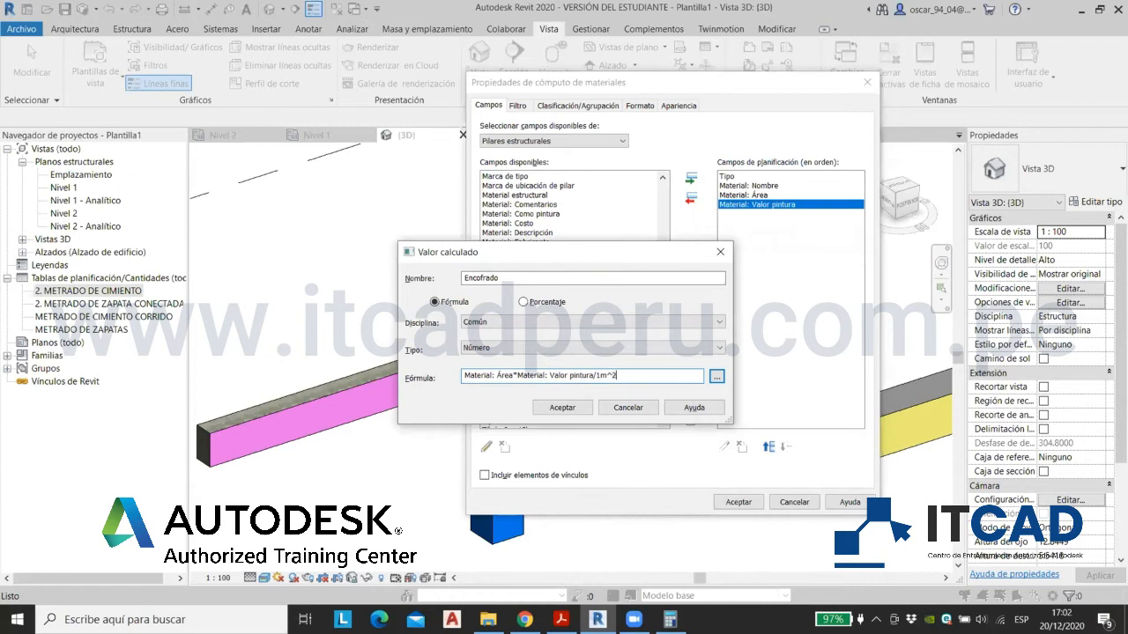
click(572, 411)
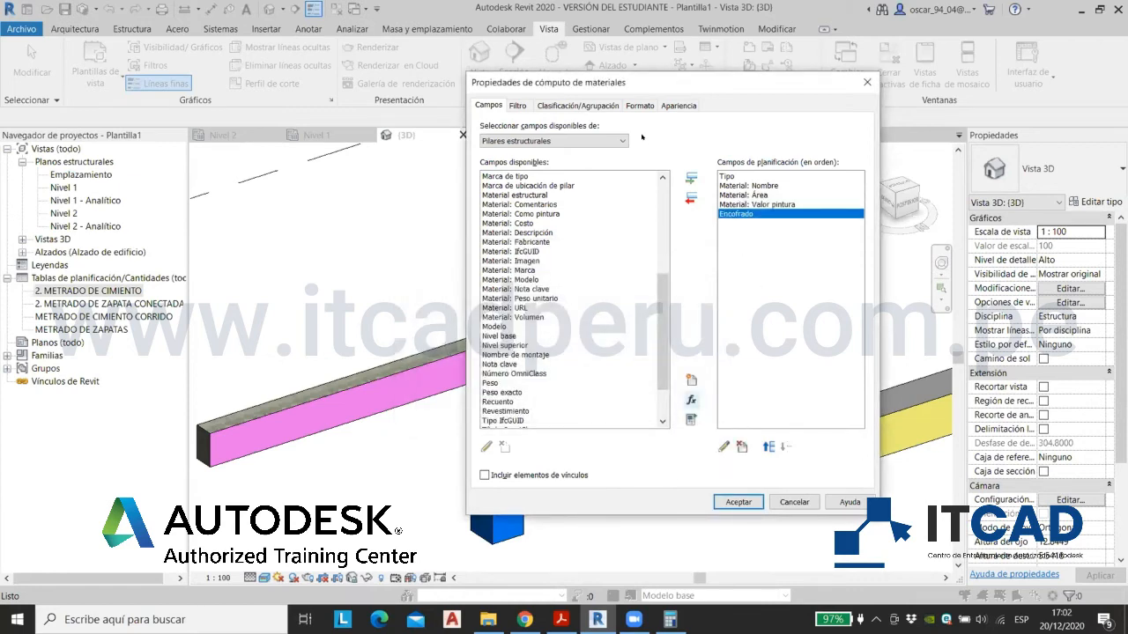
Step: Override the project settings for the Encofrado field's number format and round it to two decimal places
click(638, 106)
click(502, 175)
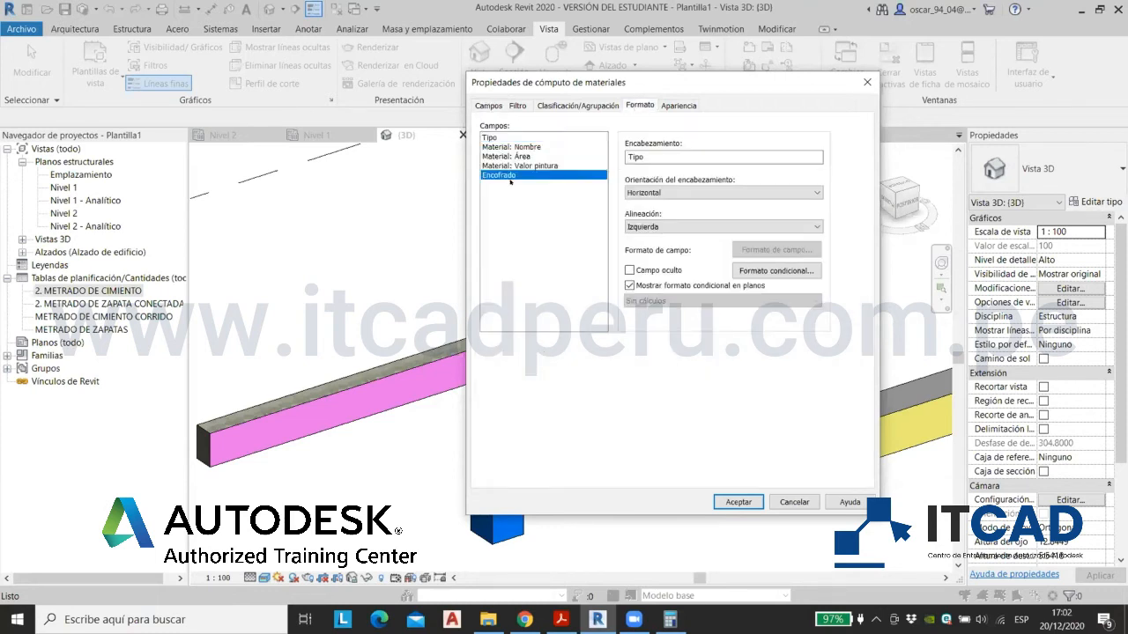
click(775, 250)
click(612, 276)
click(753, 296)
click(704, 318)
click(648, 332)
click(641, 365)
click(719, 478)
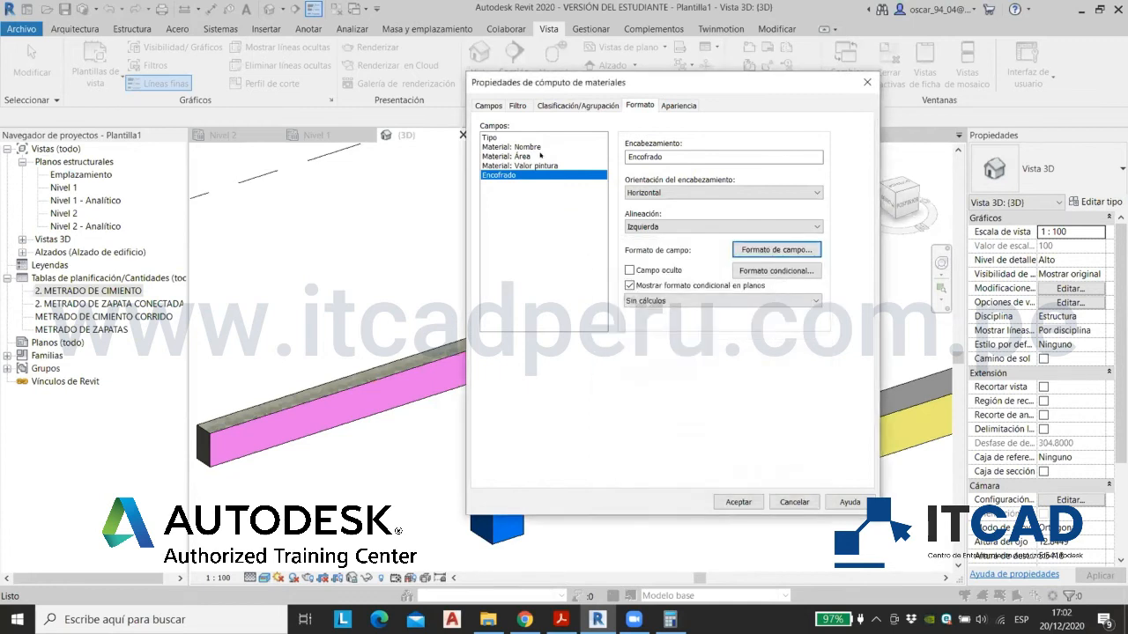
Step: Format the Material: Área field in square metres with two decimal places and no unit symbol, overriding the project settings
click(529, 157)
click(529, 165)
click(531, 157)
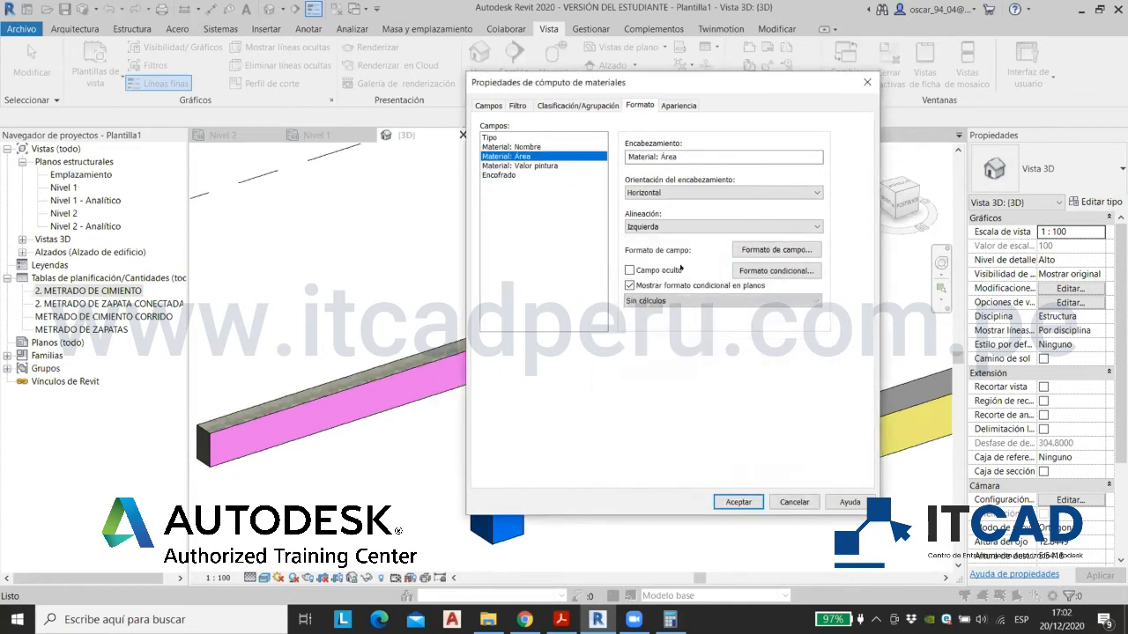
click(748, 250)
click(612, 276)
click(753, 296)
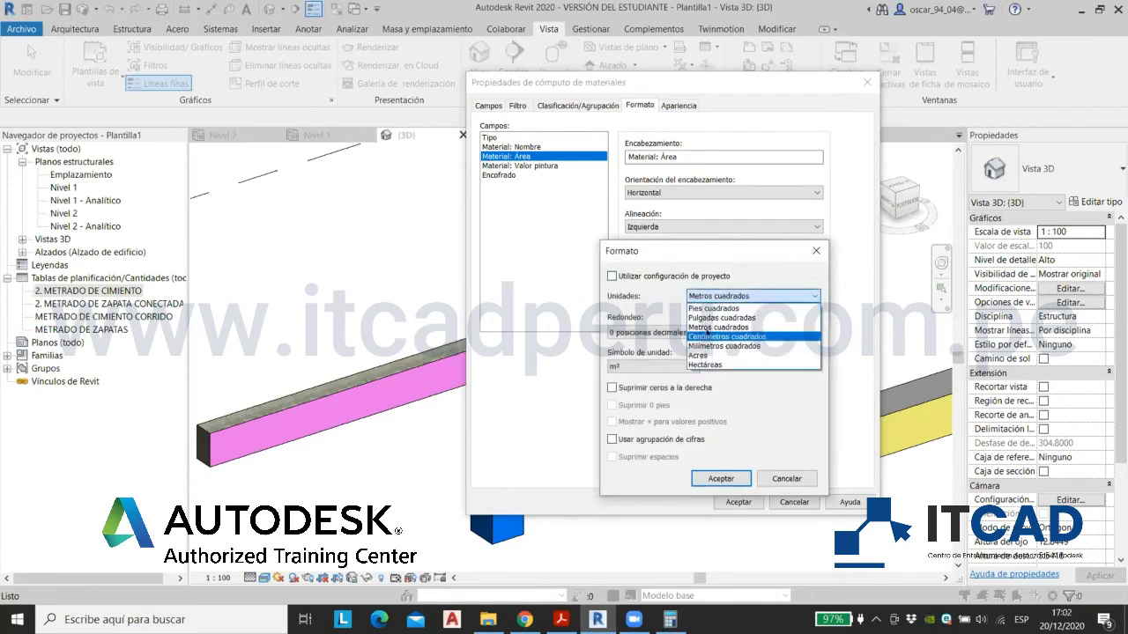
click(718, 327)
click(652, 332)
click(645, 392)
click(652, 366)
click(652, 379)
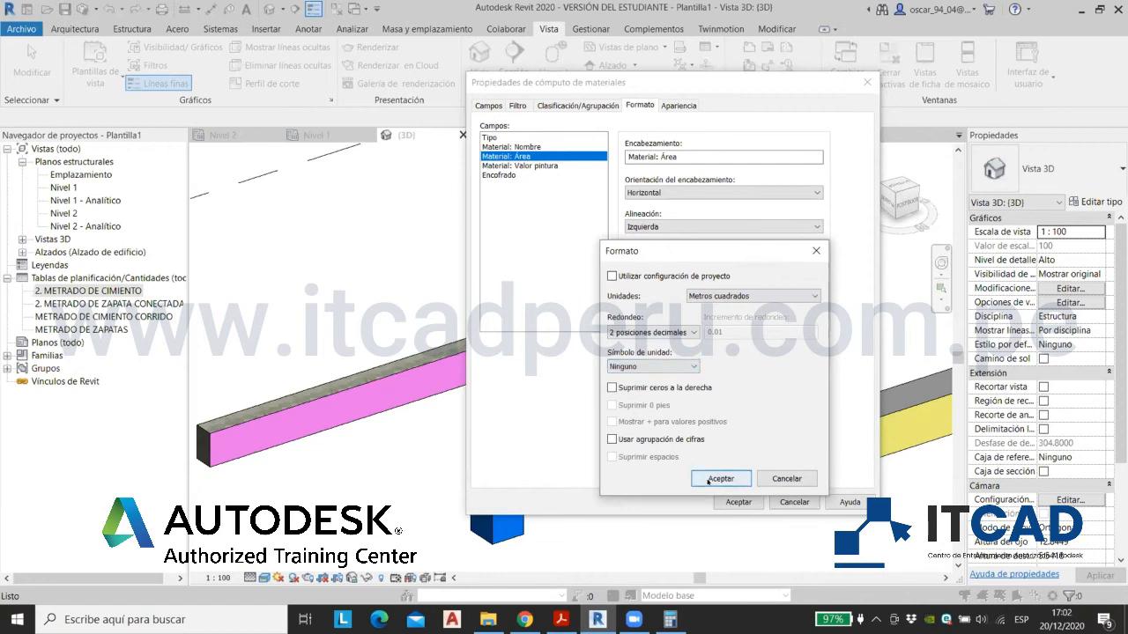
click(721, 479)
Step: Generate the column formwork takeoff and widen its Material: Nombre and Material: Área columns
click(738, 501)
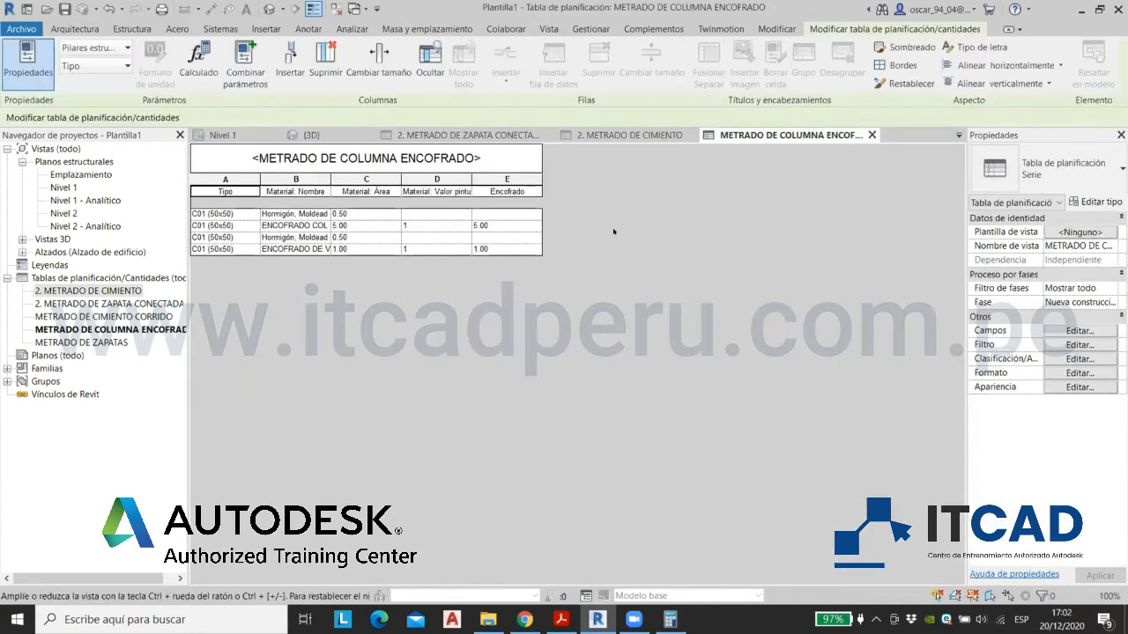
drag(330, 181, 385, 181)
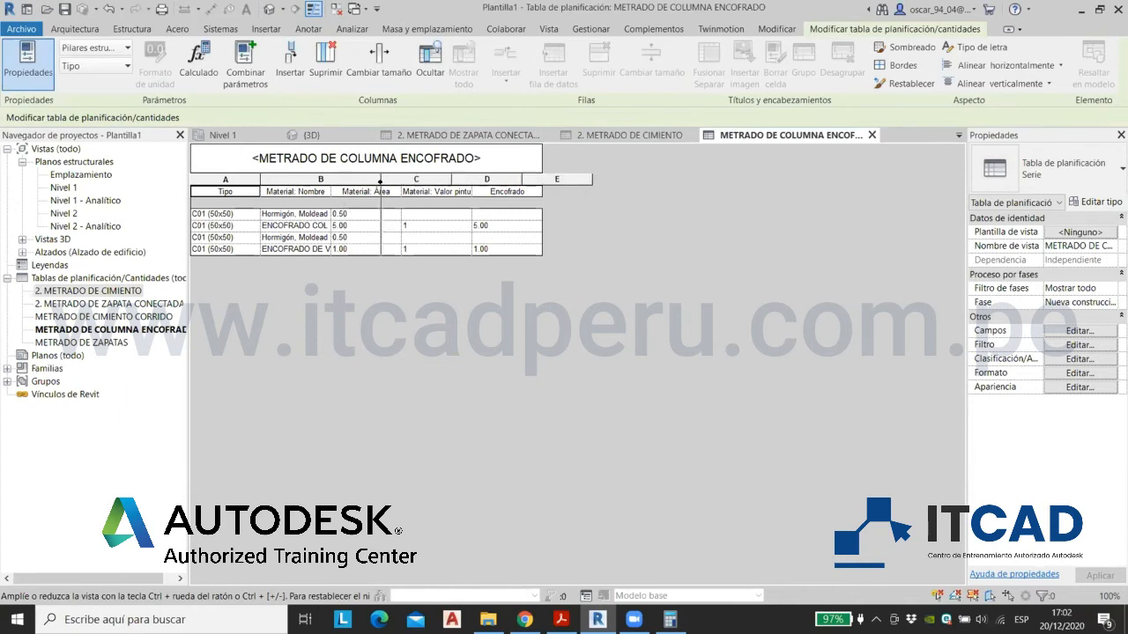
drag(455, 181, 495, 181)
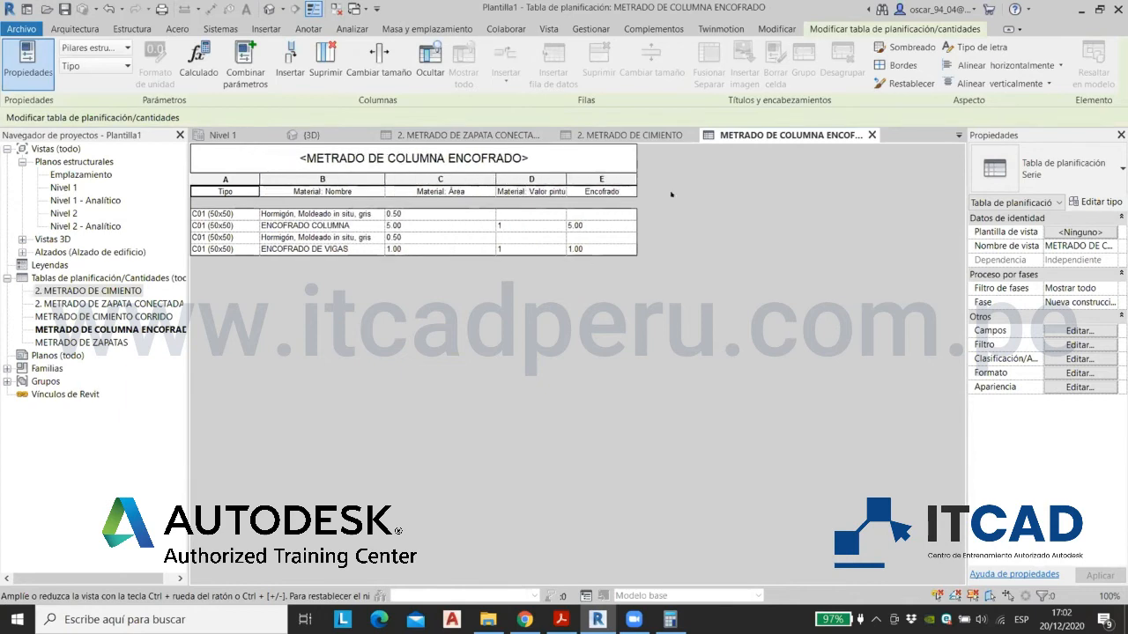
Step: Turn on the grand total for the takeoff and set the Encofrado field to calculate totals
click(1057, 332)
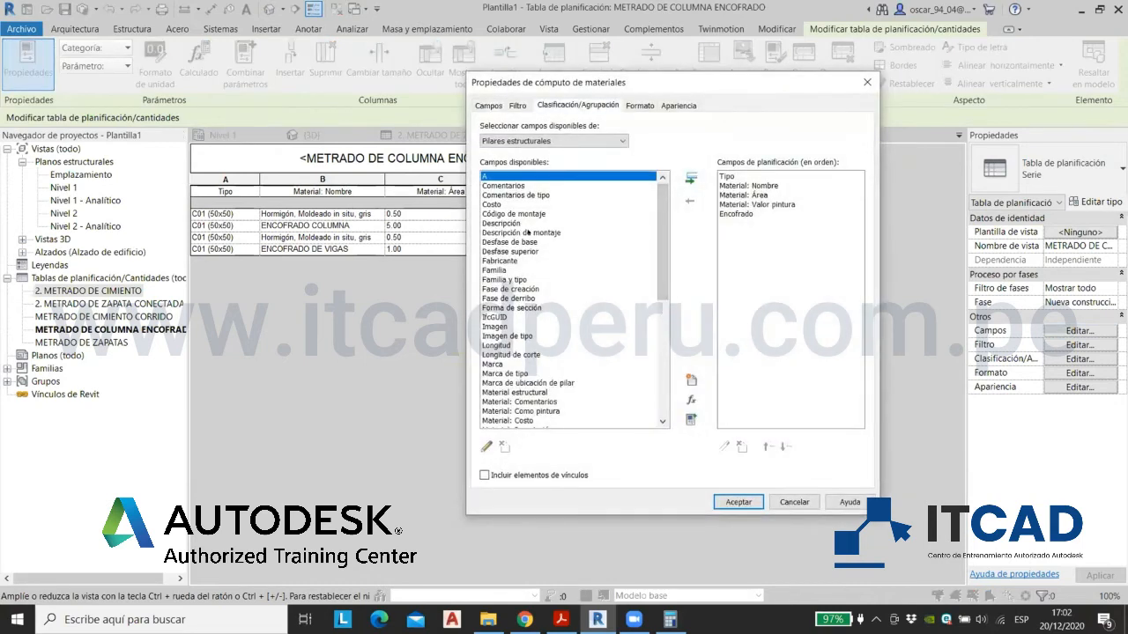
click(491, 306)
click(639, 105)
click(508, 174)
click(722, 301)
click(670, 327)
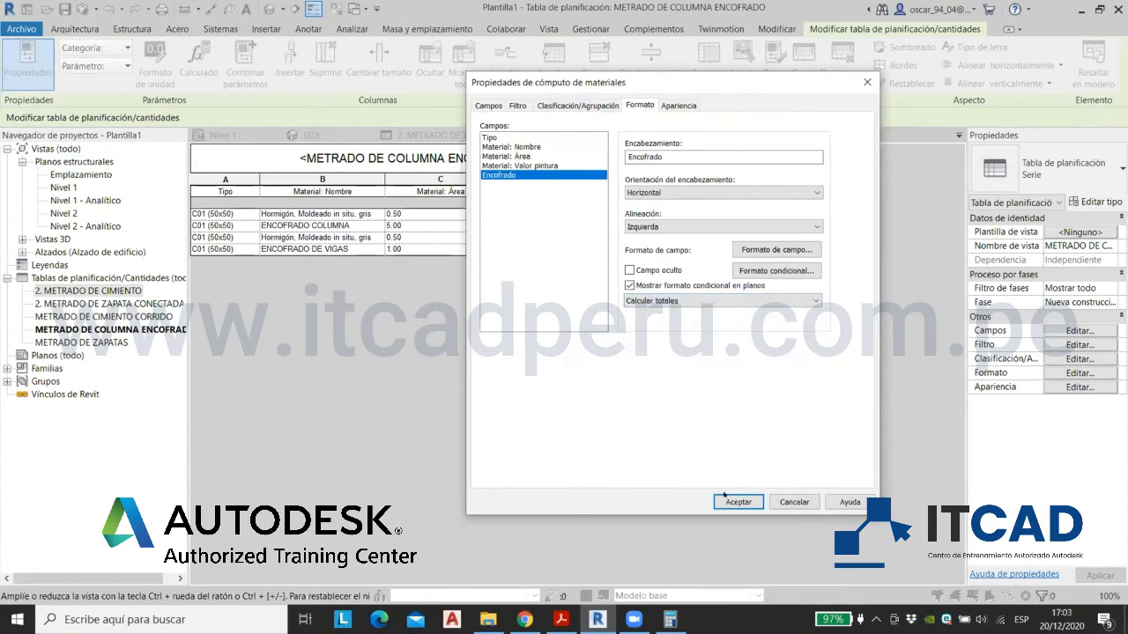
click(737, 501)
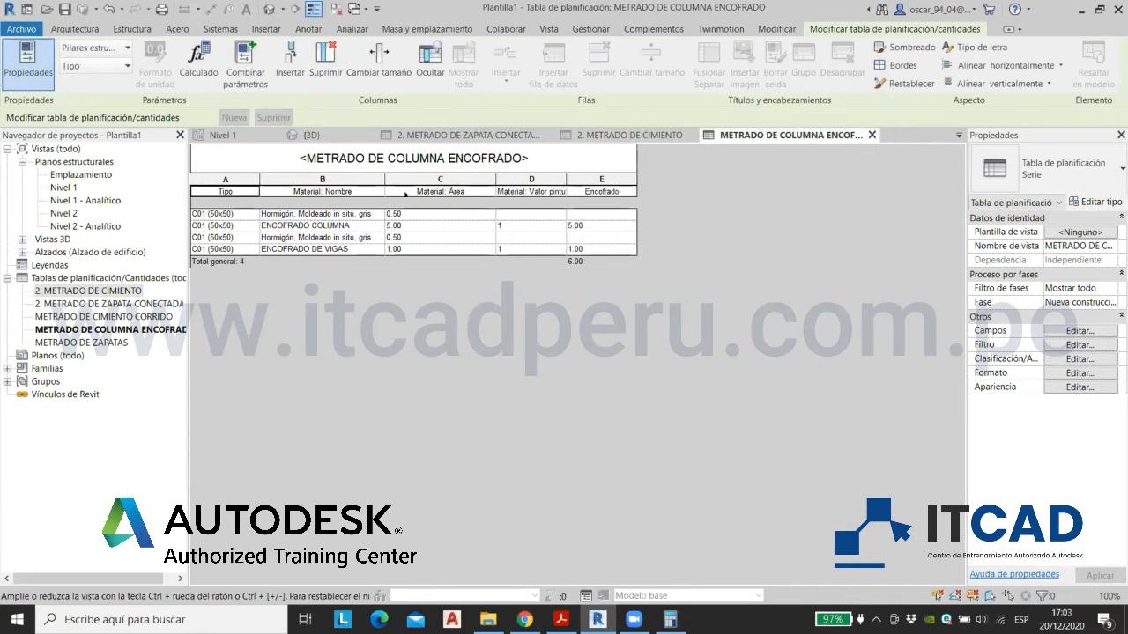
Step: Widen the Material: Nombre column further and widen the Tipo column of the takeoff
drag(384, 185, 412, 185)
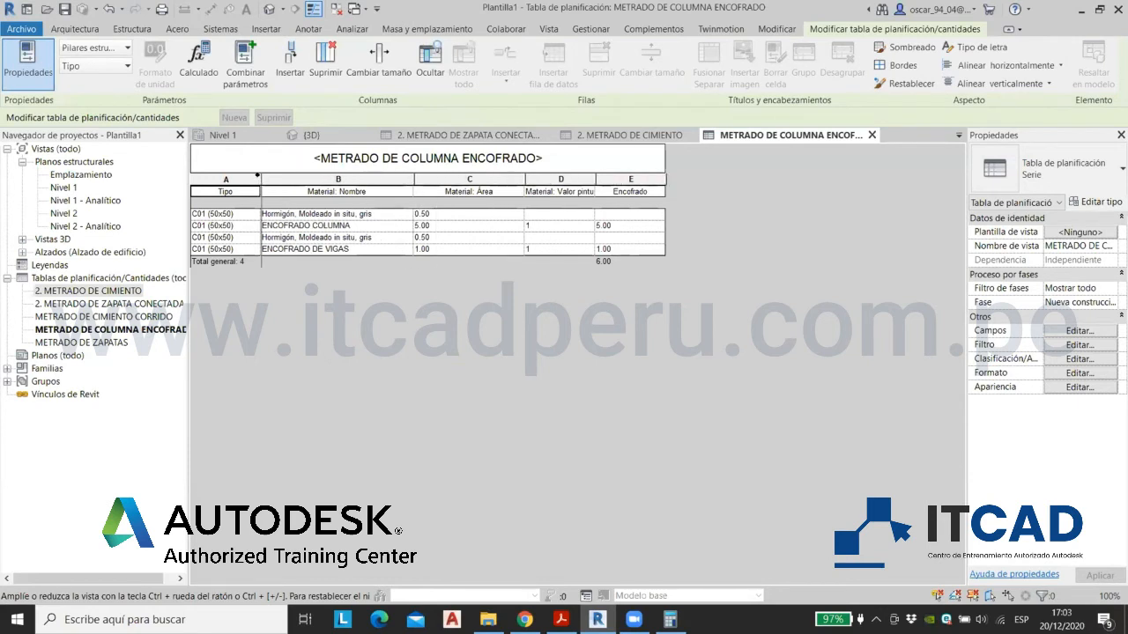
drag(261, 184, 306, 183)
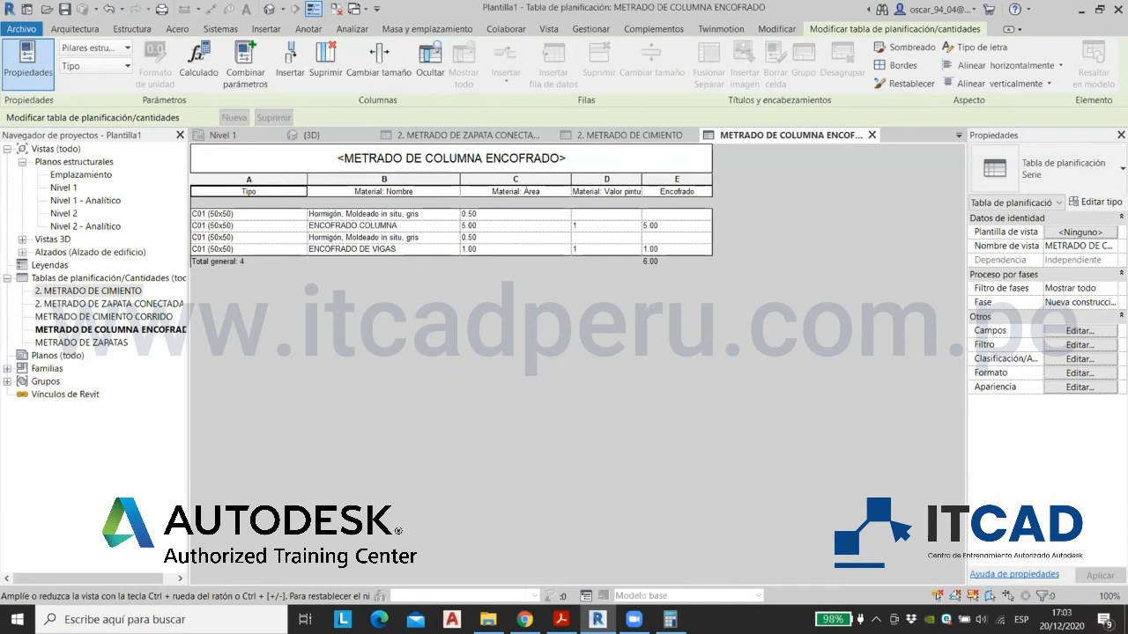
Step: Filter the column formwork takeoff by Material: Nombre not equal to Hormigón, Moldeado in situ, gris
click(1064, 345)
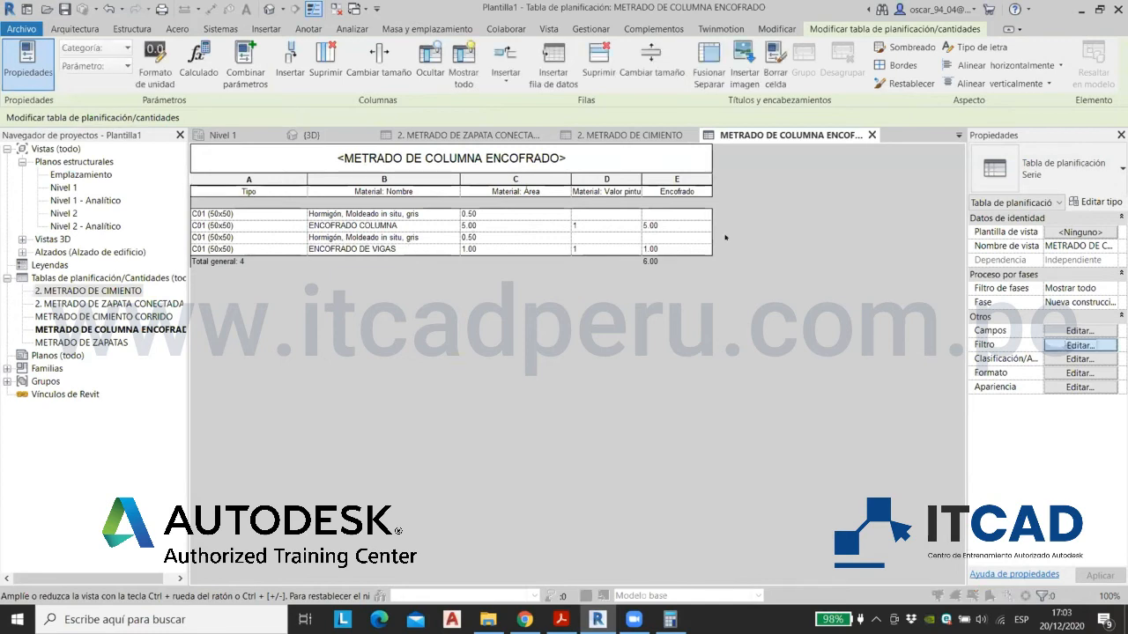
click(593, 128)
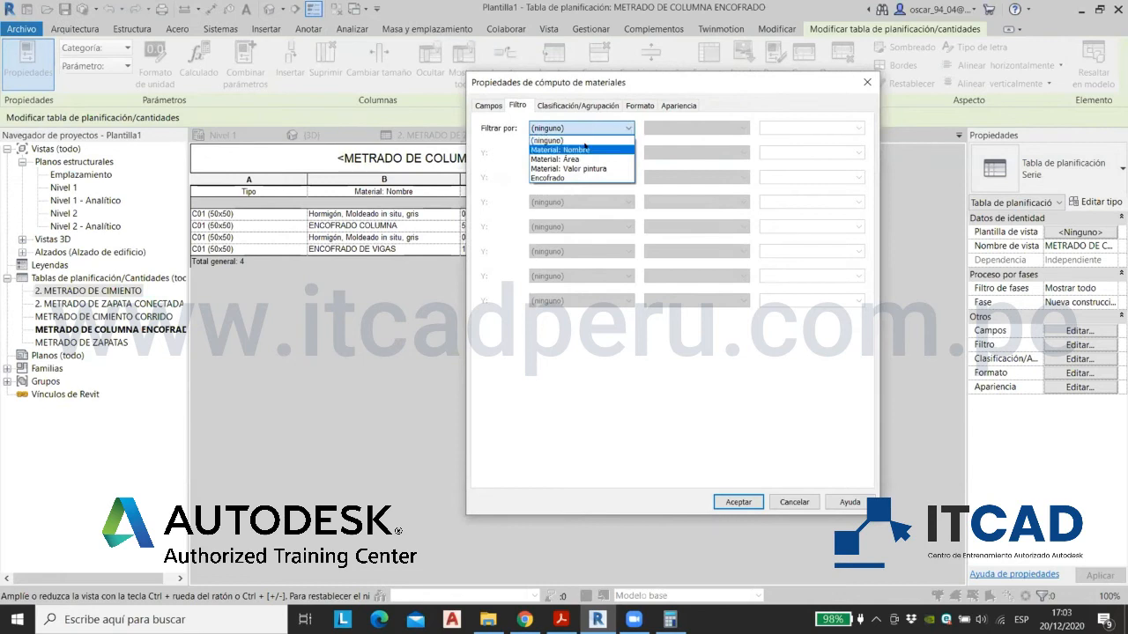
click(558, 150)
click(696, 128)
click(687, 138)
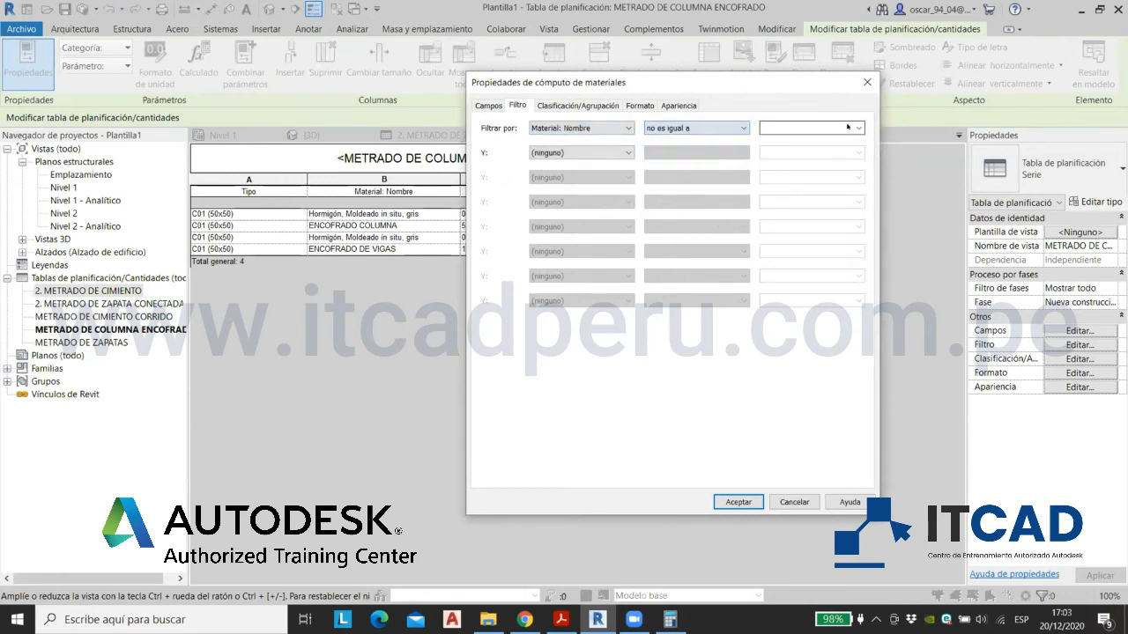
click(809, 128)
click(815, 159)
Step: Add a second filter to the takeoff where Material: Nombre is not equal to ENCOFRADO DE VIGAS, and apply the filters
click(581, 152)
click(586, 174)
click(696, 152)
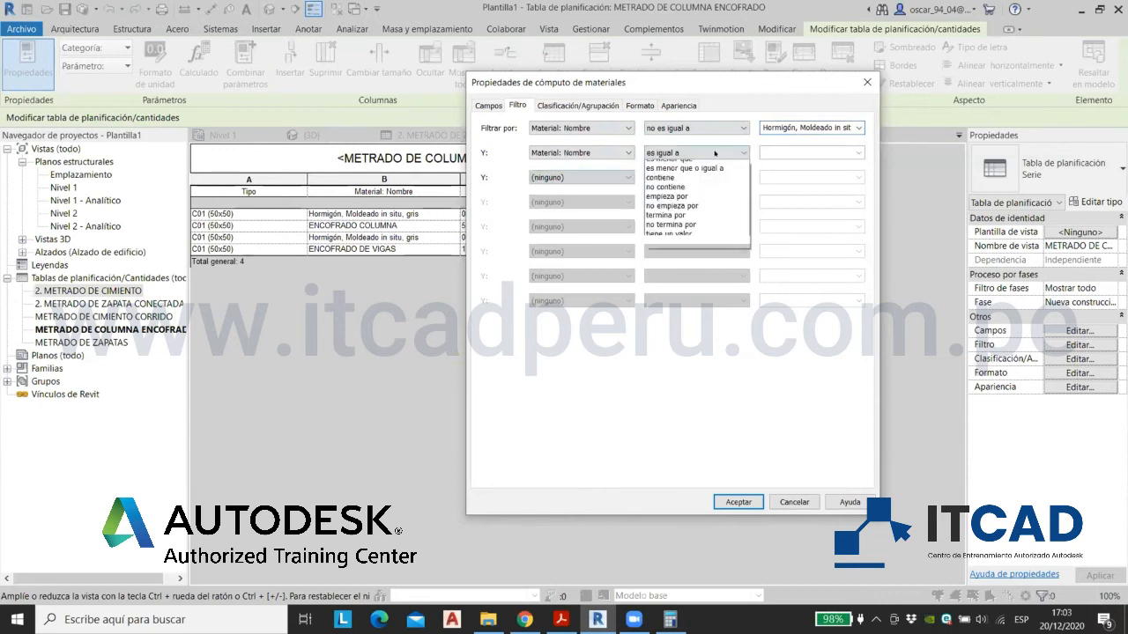
click(678, 173)
click(845, 153)
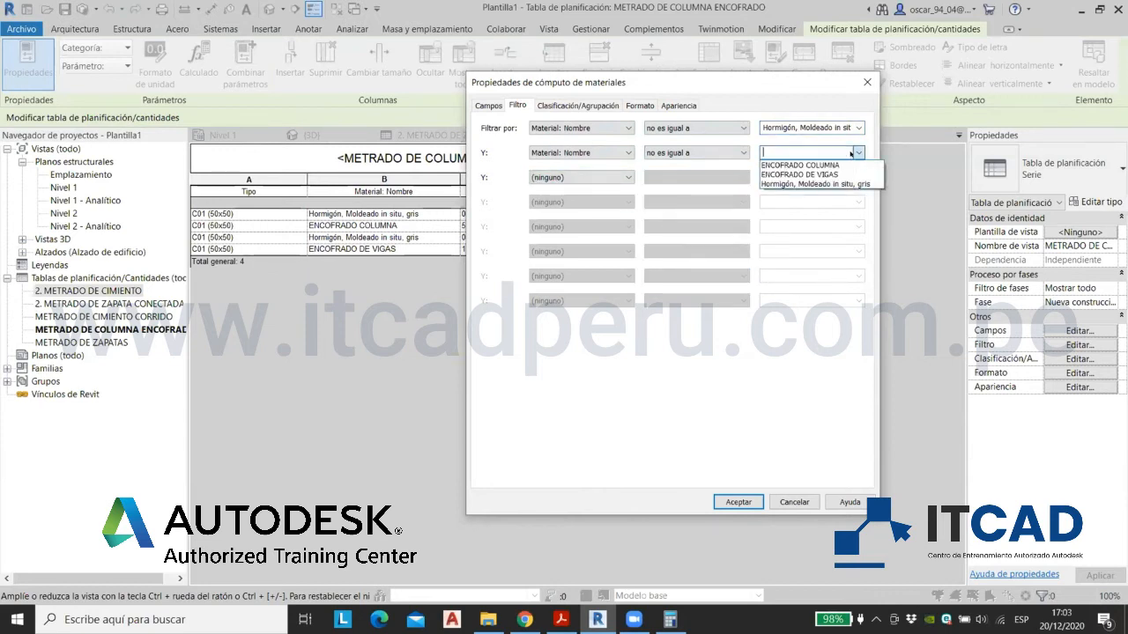
click(799, 172)
click(738, 501)
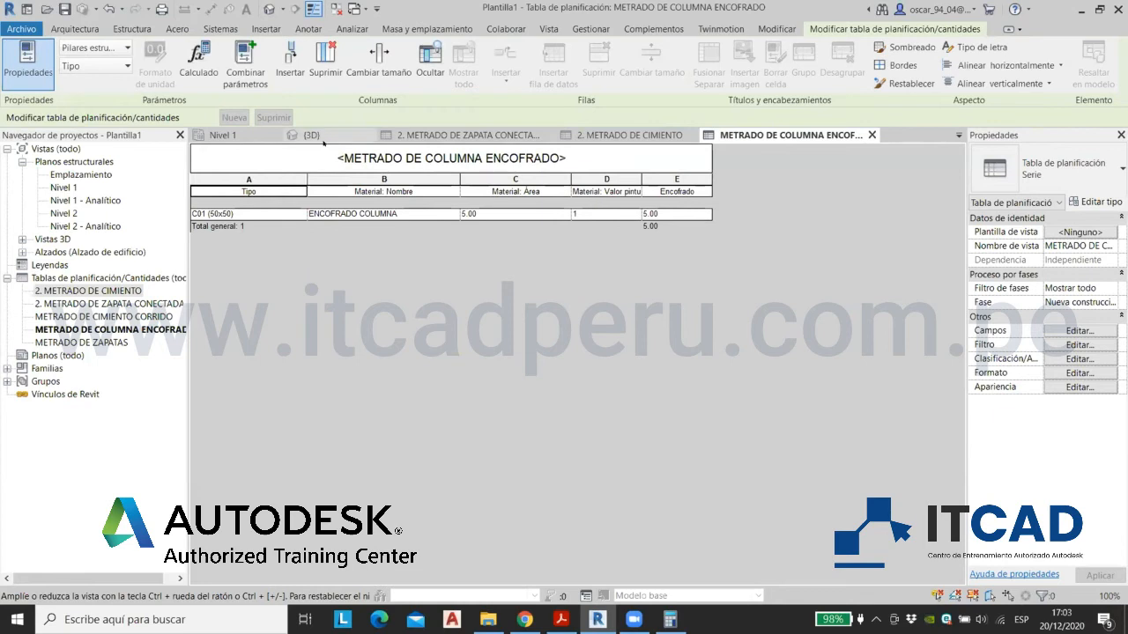
Step: Examine the lower column's extent and instance properties in the rear 3D view
click(311, 134)
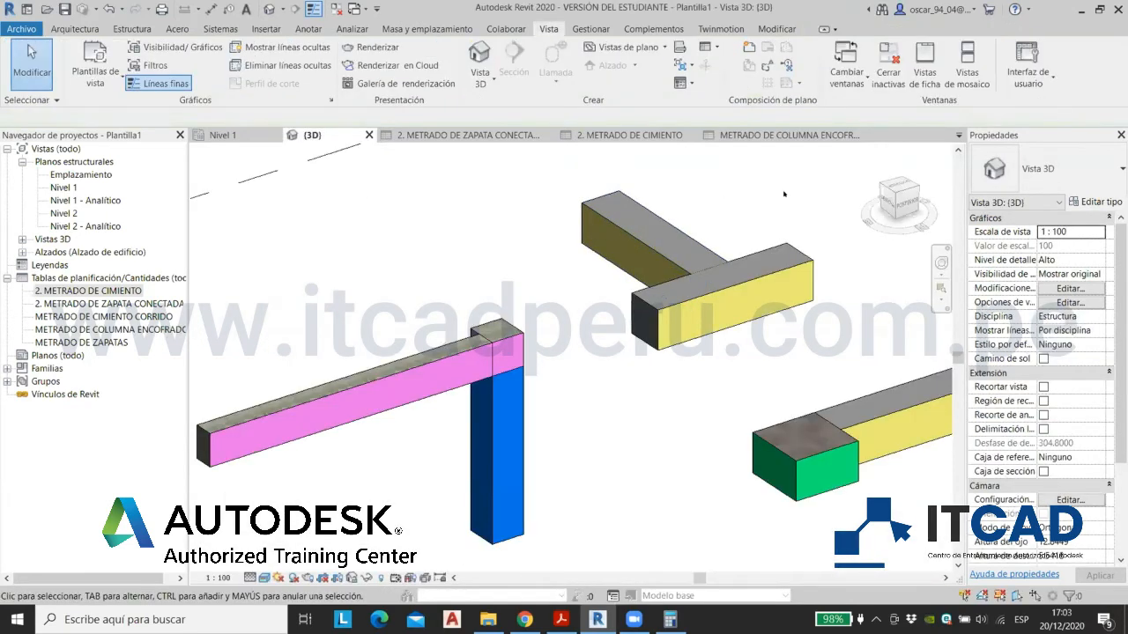
click(905, 203)
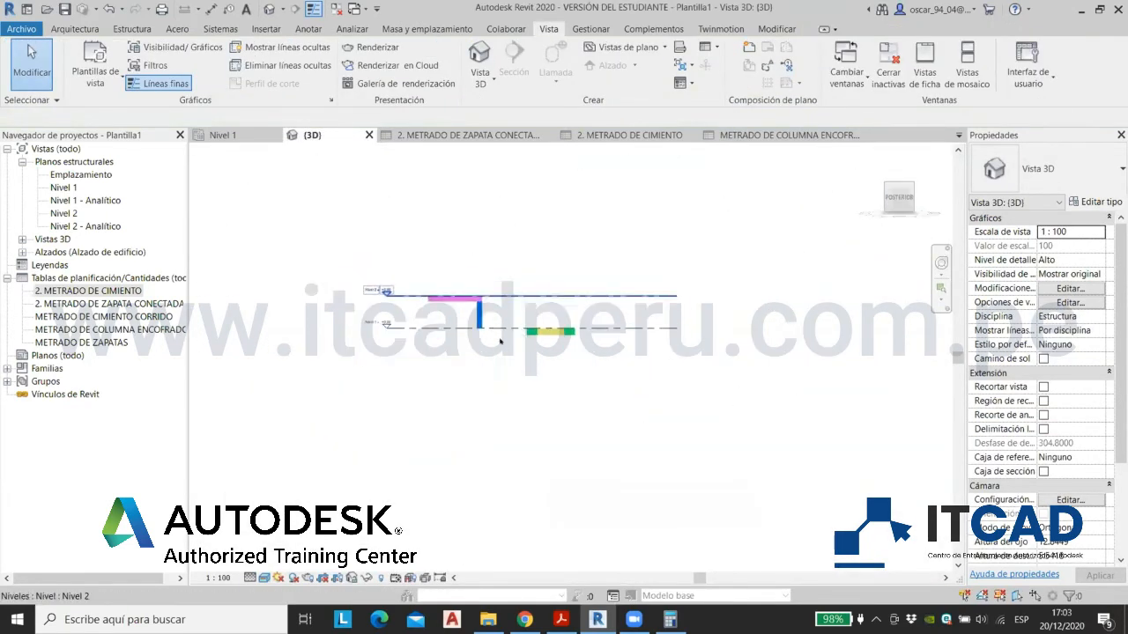
middle_drag(671, 297, 978, 231)
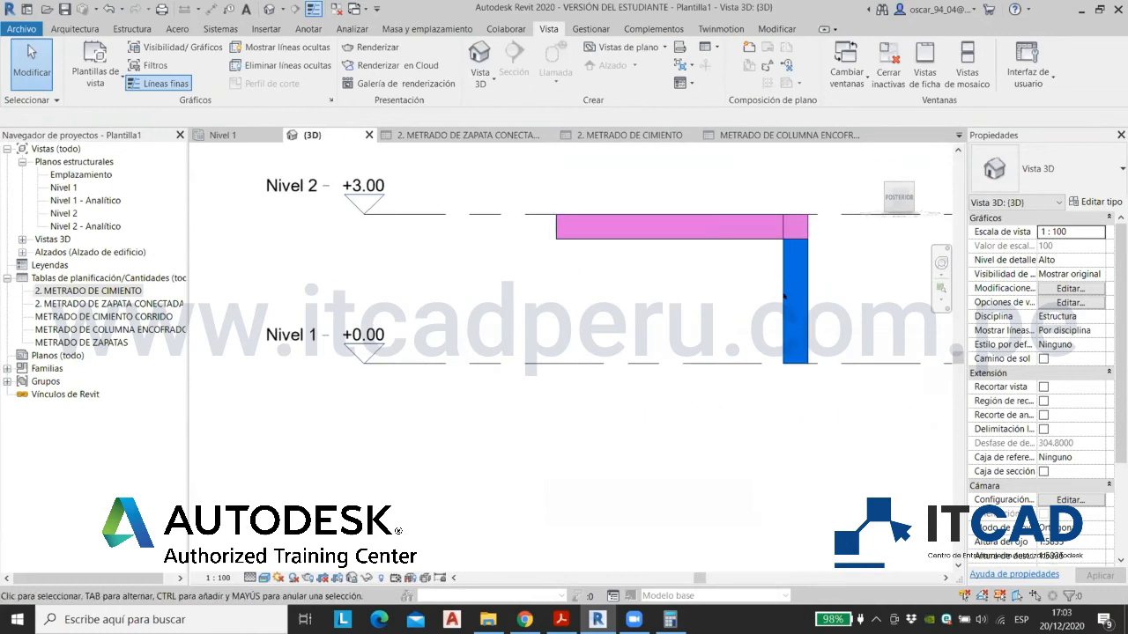
click(787, 302)
scroll(1084, 428, down, 1)
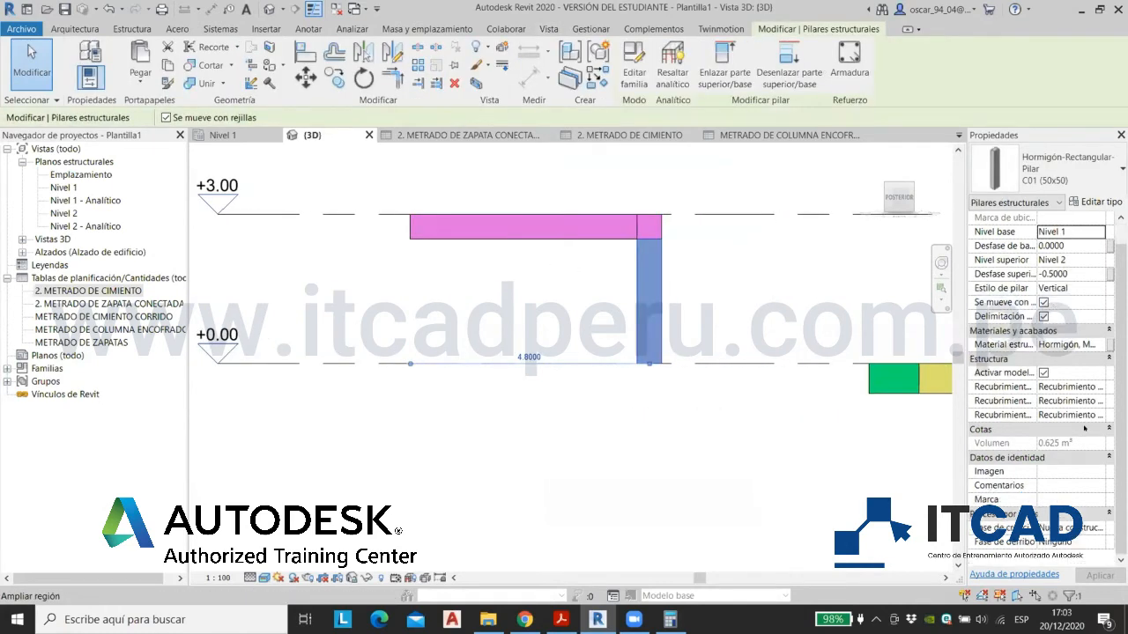
click(742, 309)
middle_drag(742, 310, 742, 360)
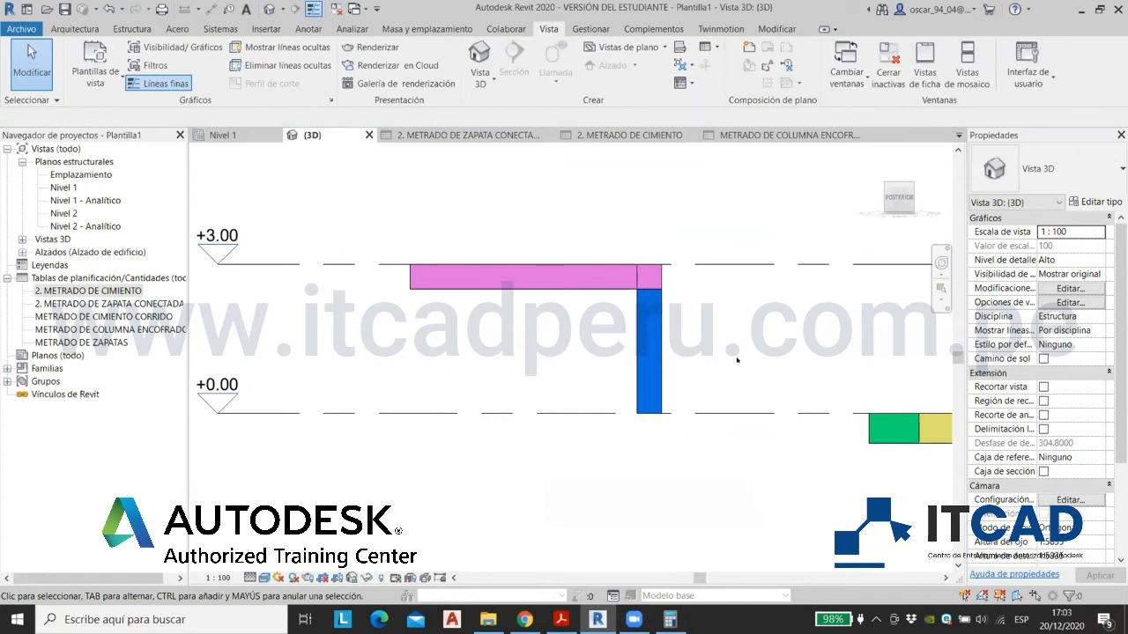
click(649, 352)
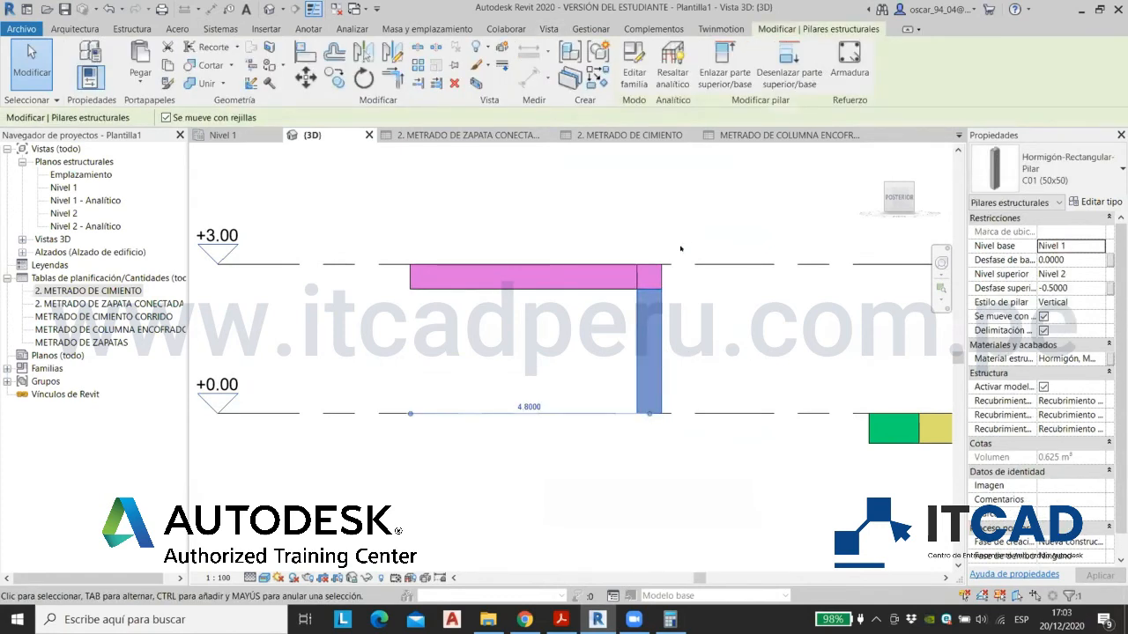
click(680, 248)
scroll(650, 322, up, 3)
click(649, 322)
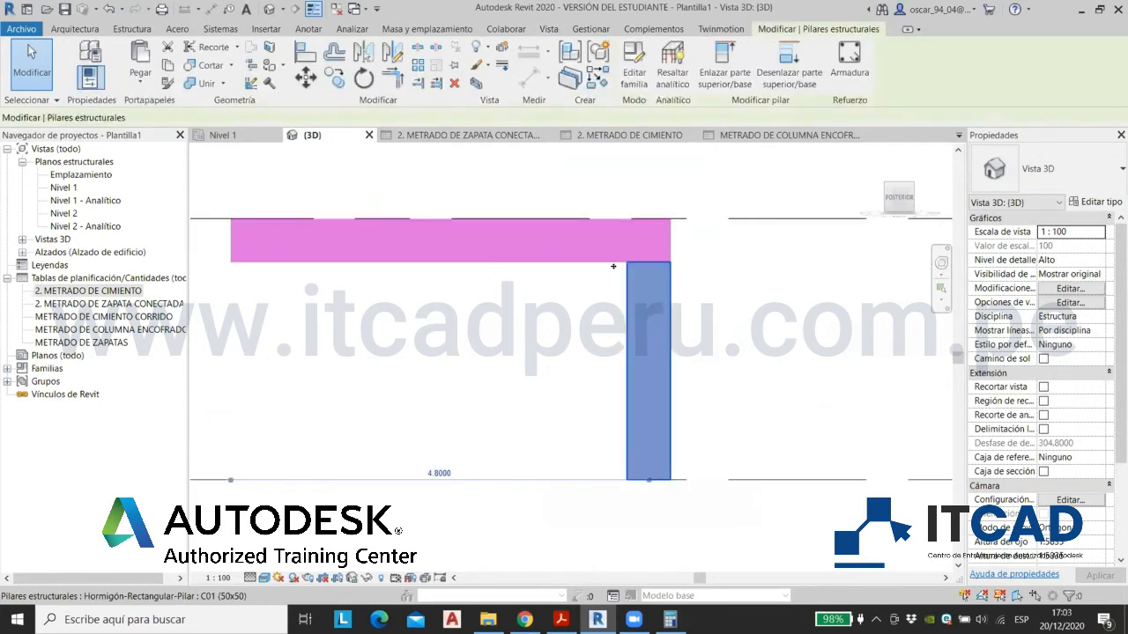
scroll(572, 212, down, 3)
click(566, 185)
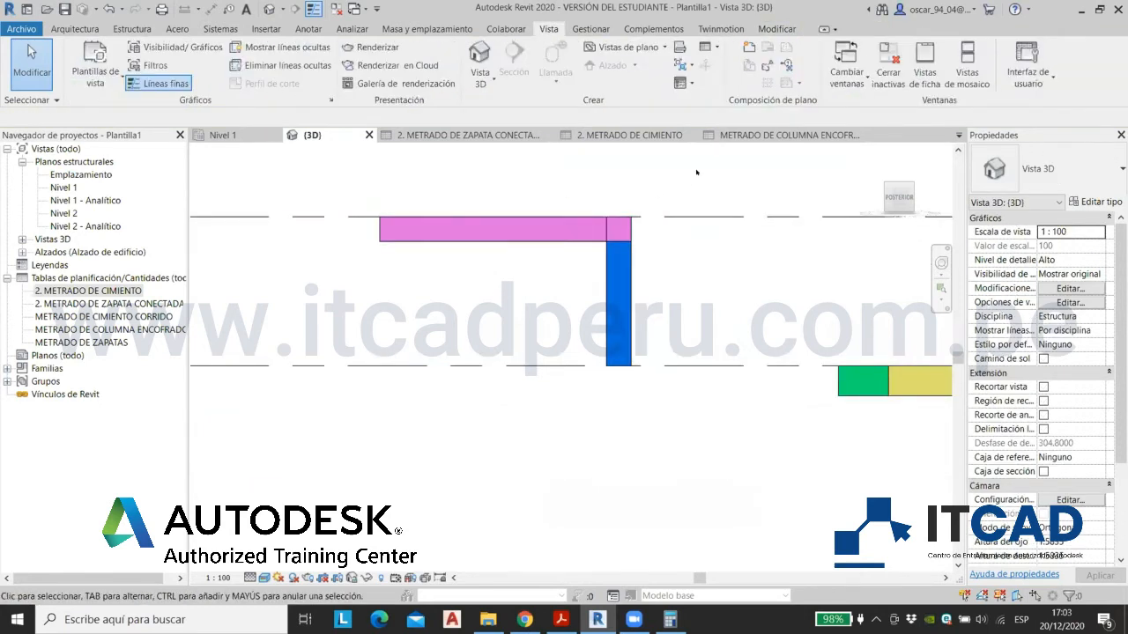
Step: Review the column formwork takeoff against the painted beam and the joint block above the column in the 3D view
click(757, 136)
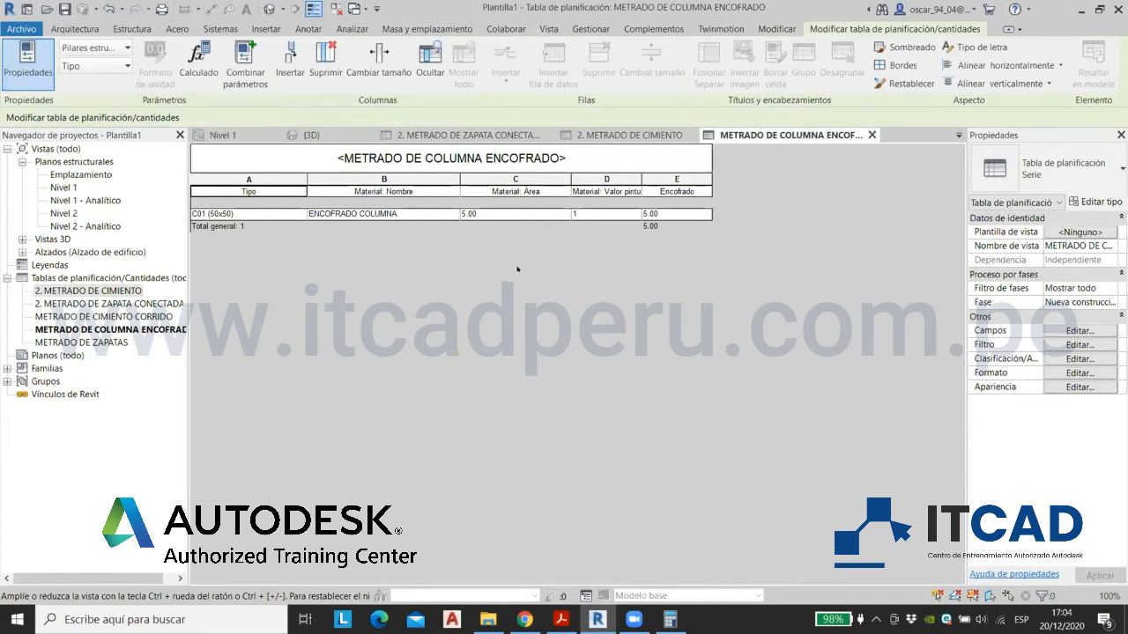
click(310, 135)
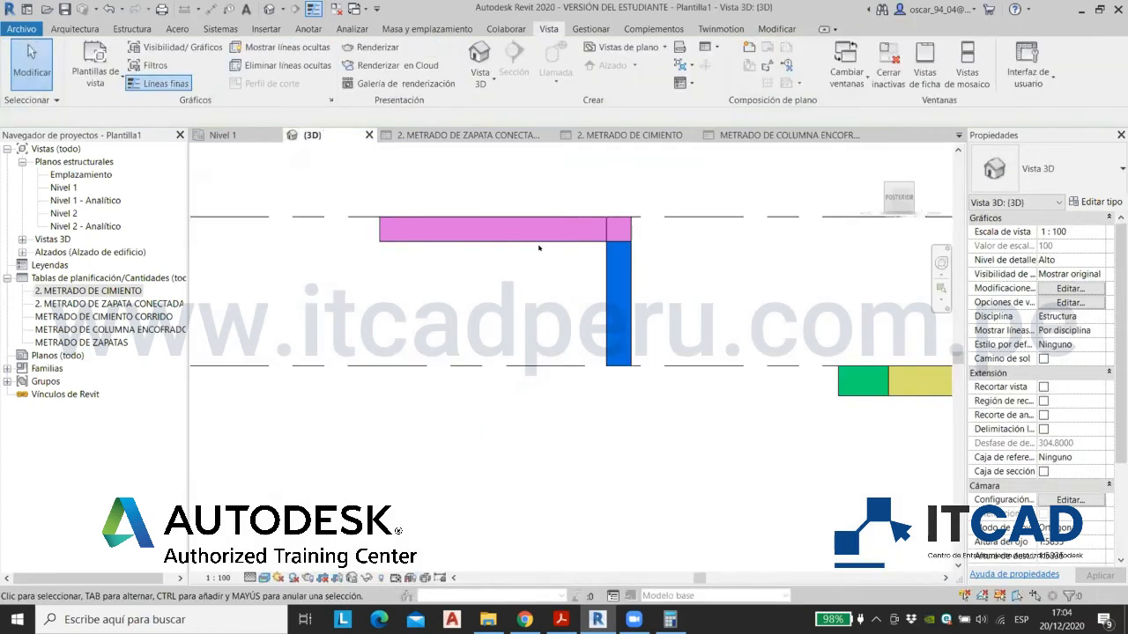
scroll(614, 284, up, 2)
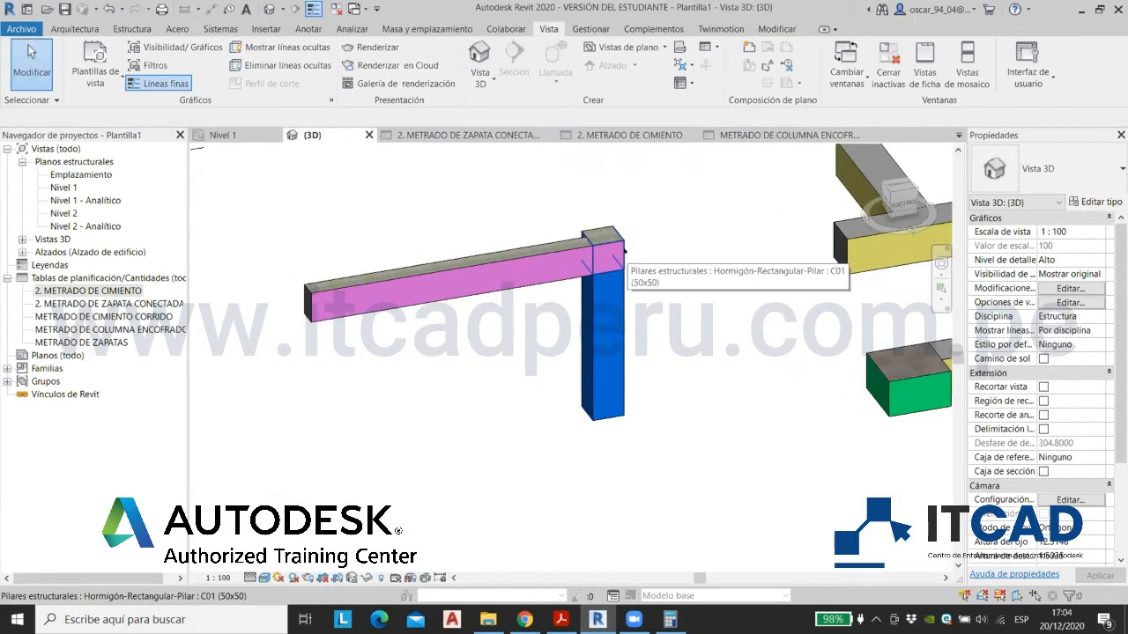
click(564, 261)
scroll(607, 247, up, 2)
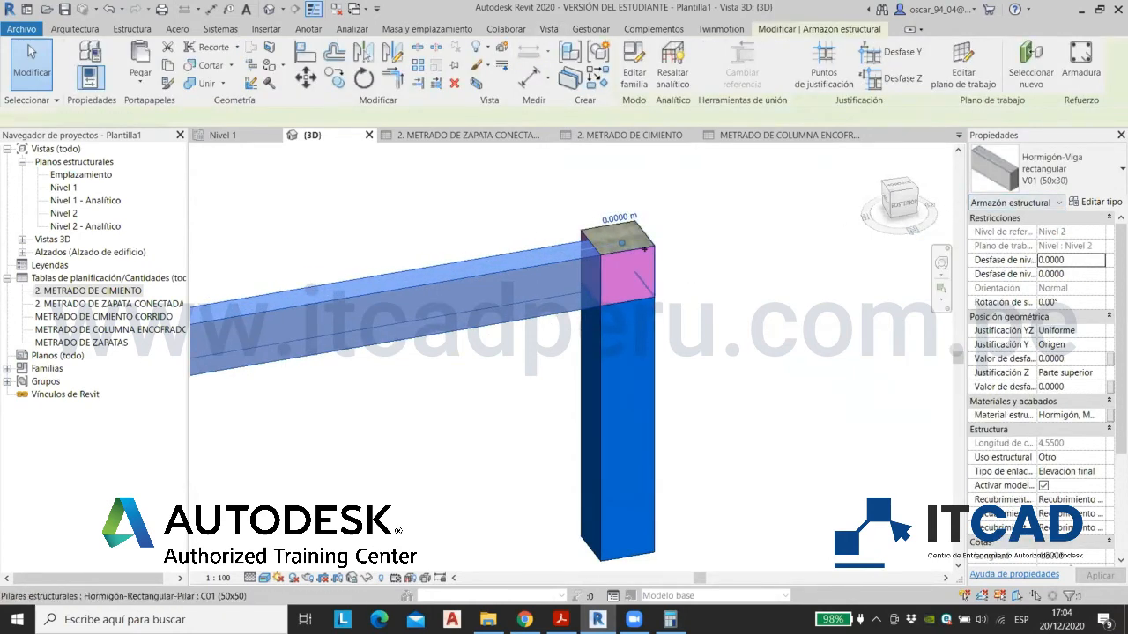
click(625, 273)
click(709, 293)
scroll(707, 294, down, 3)
Step: Enter ENC VIGA as the Comentarios value of the short column block at the beam joint
shift+middle_drag(708, 294, 912, 364)
middle_drag(912, 363, 548, 284)
scroll(528, 238, up, 4)
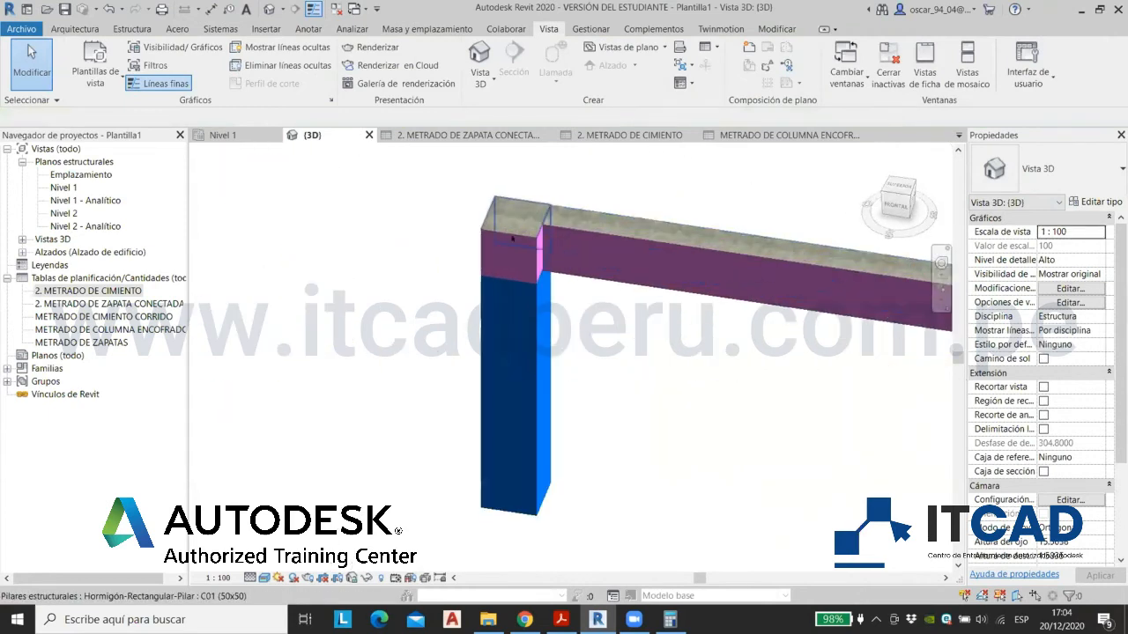
click(519, 222)
scroll(519, 222, down, 3)
scroll(559, 275, up, 4)
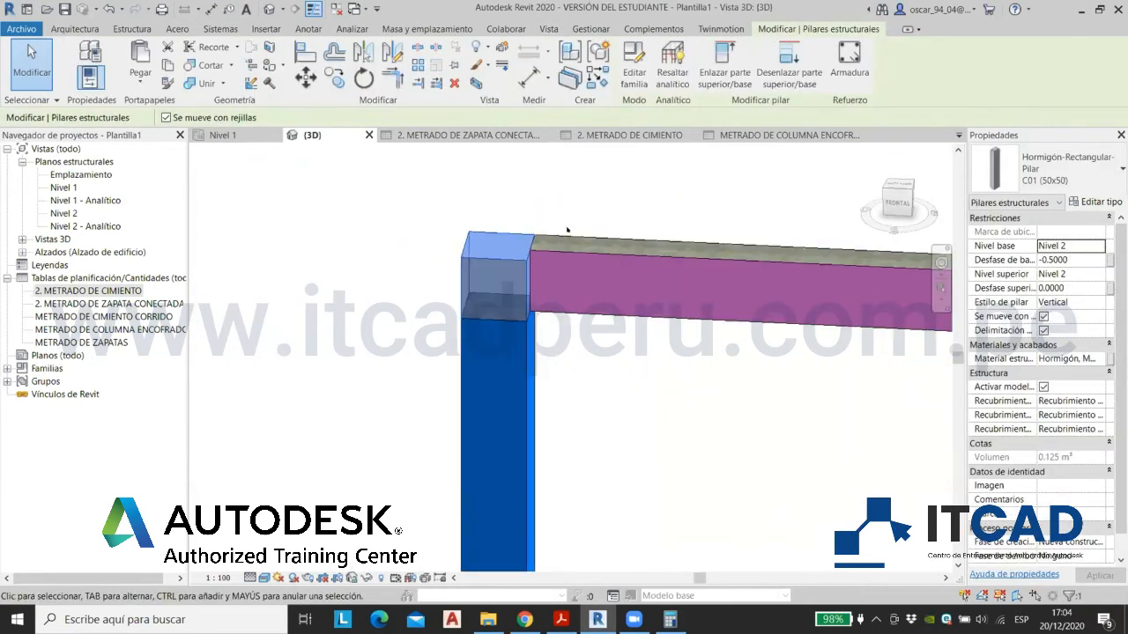
click(1042, 499)
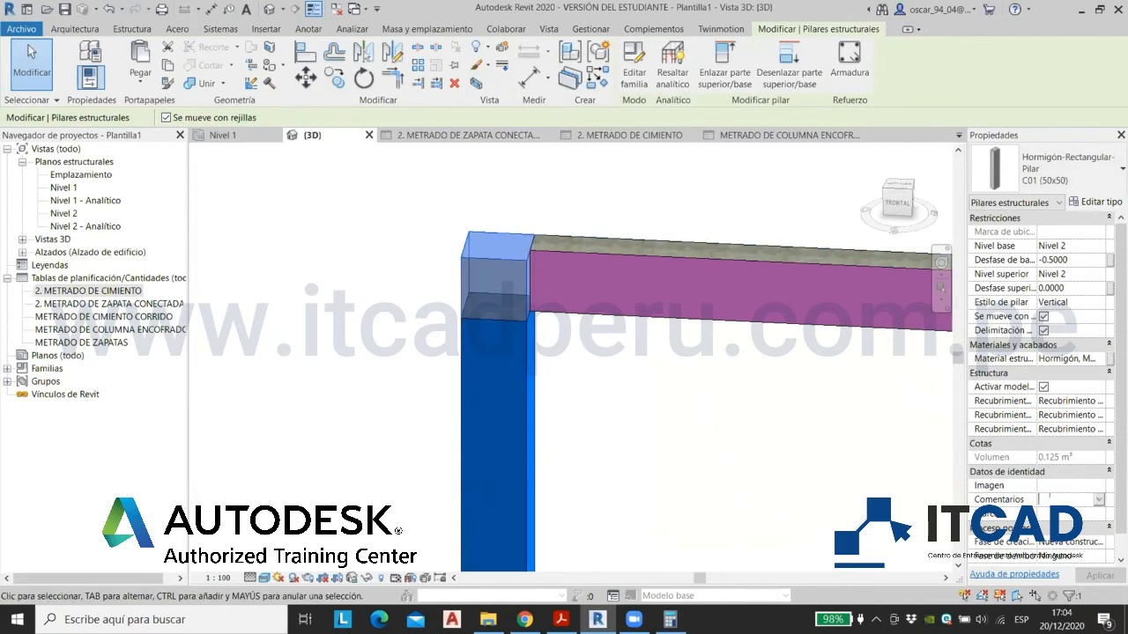
key(Caps_Lock)
text(E)
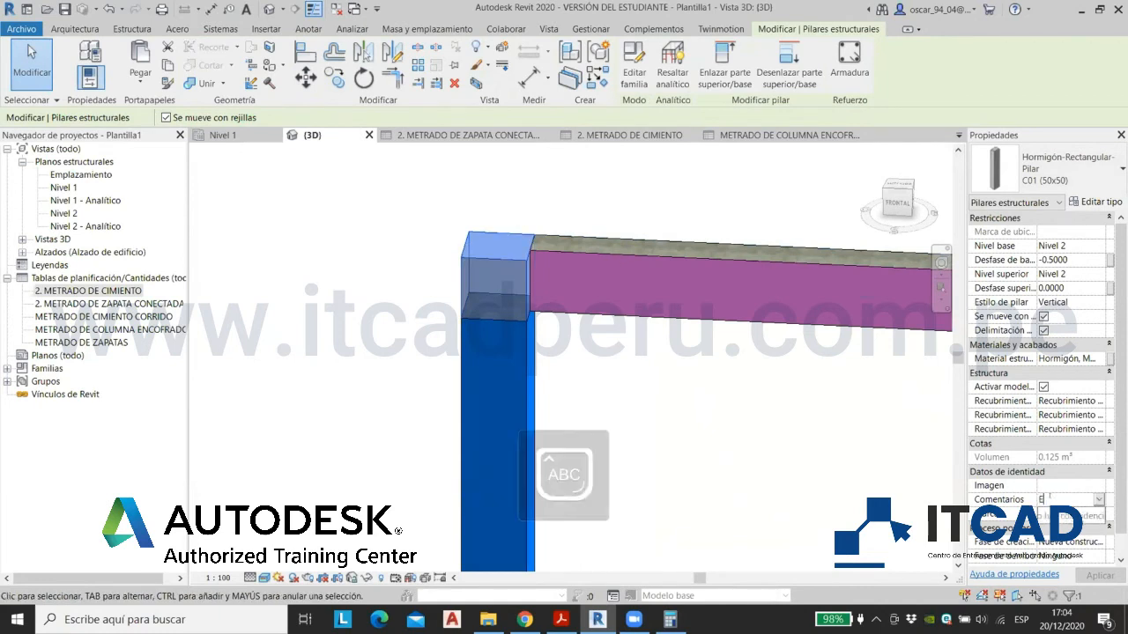
text(NC VIGA)
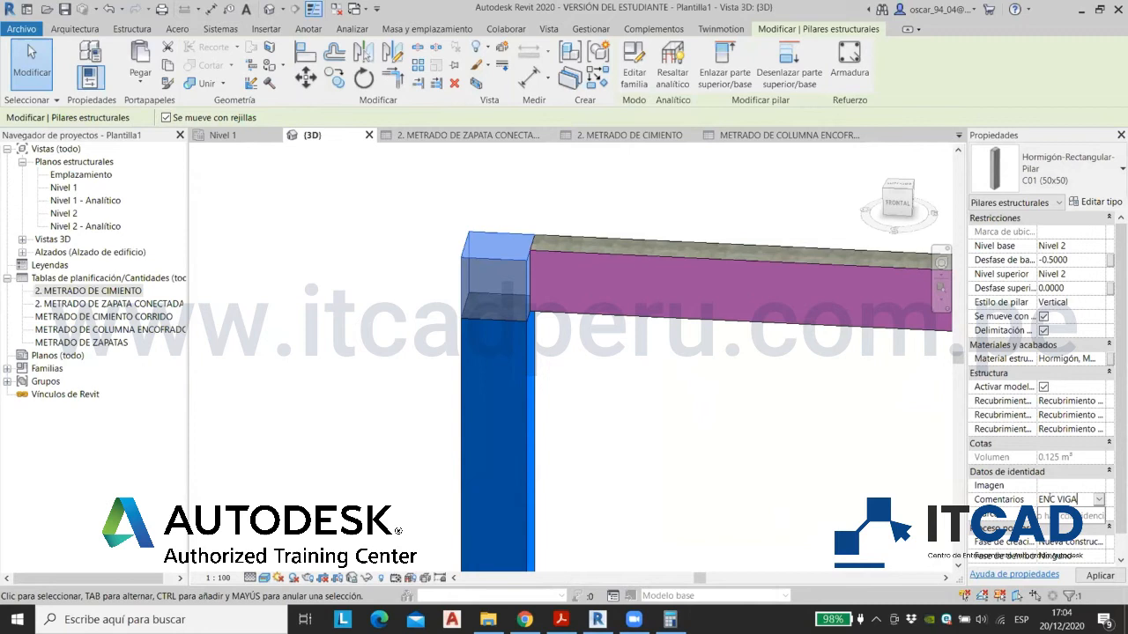
Step: Enter ENC VIGA as the Comentarios value of the V01 (50x30) beam
click(767, 314)
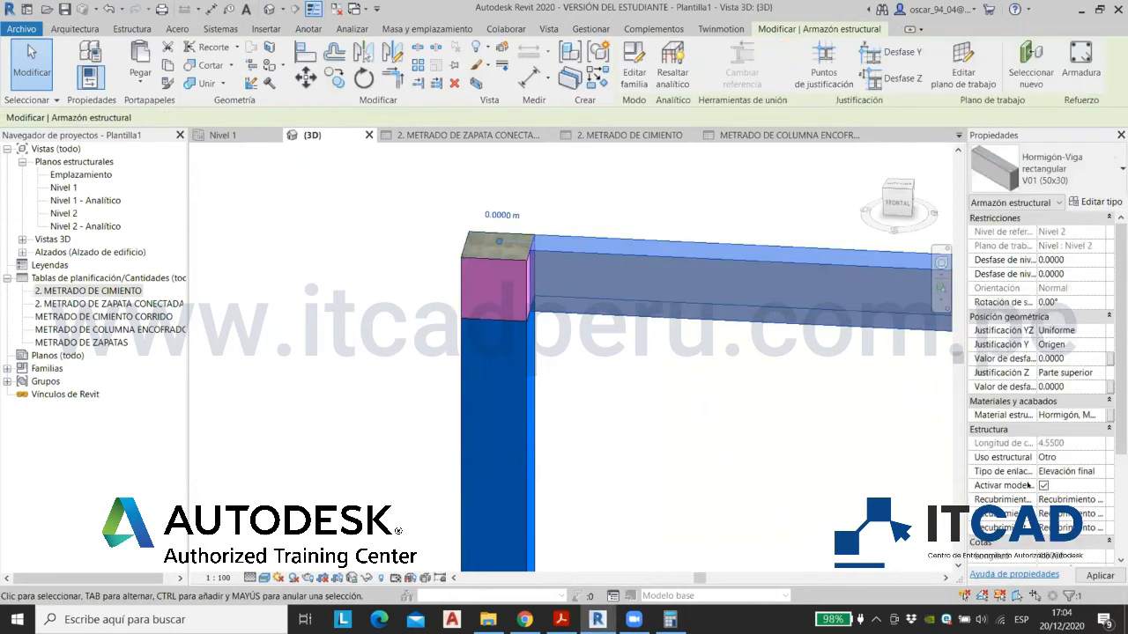
scroll(1058, 482, down, 5)
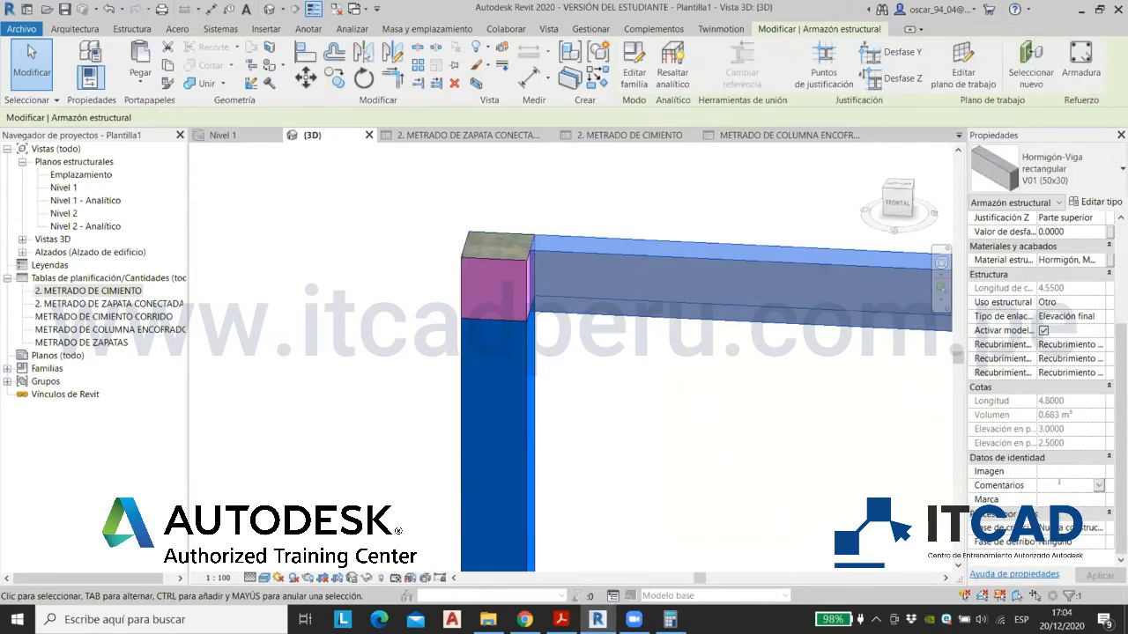
text(ENC VIGA)
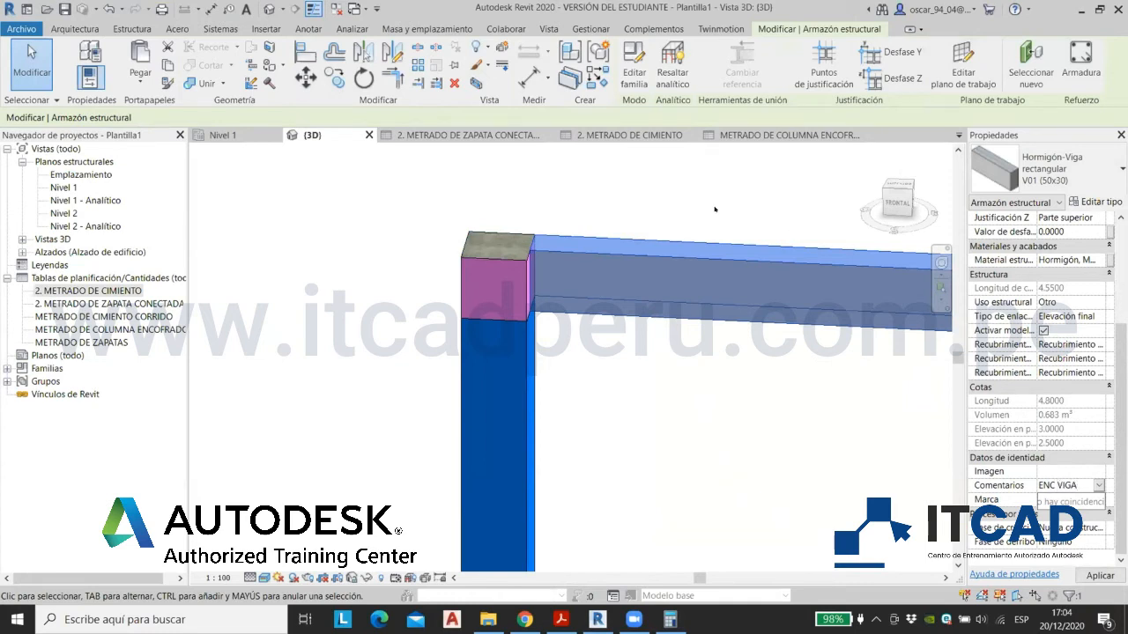
click(508, 270)
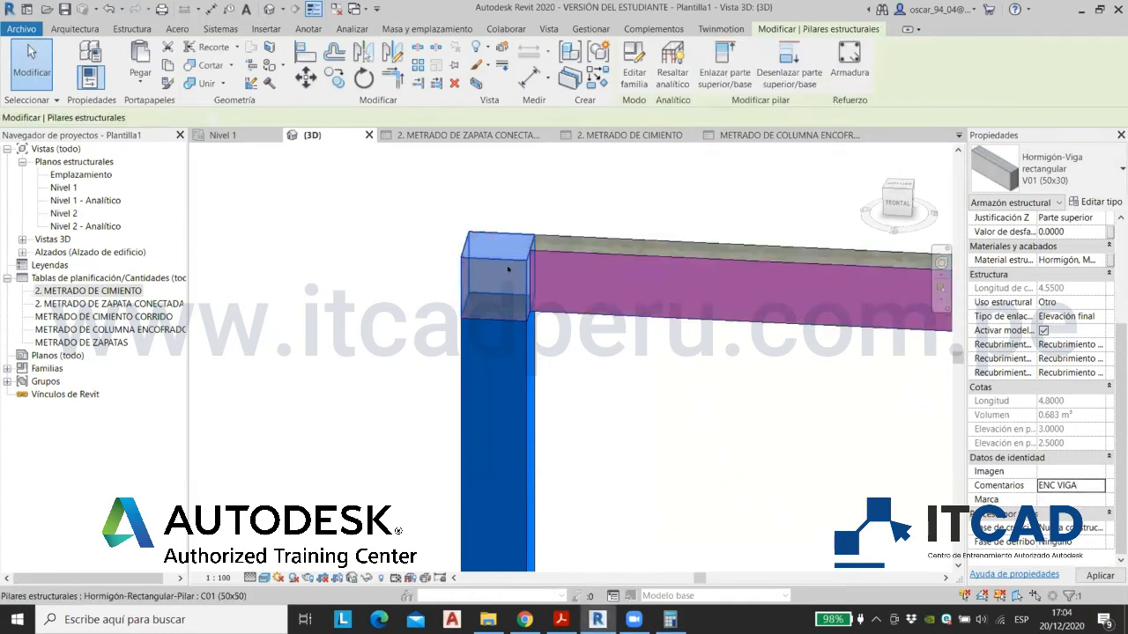
Step: Check the Comentarios value shared by the beam and the joint column block with both selected
click(605, 254)
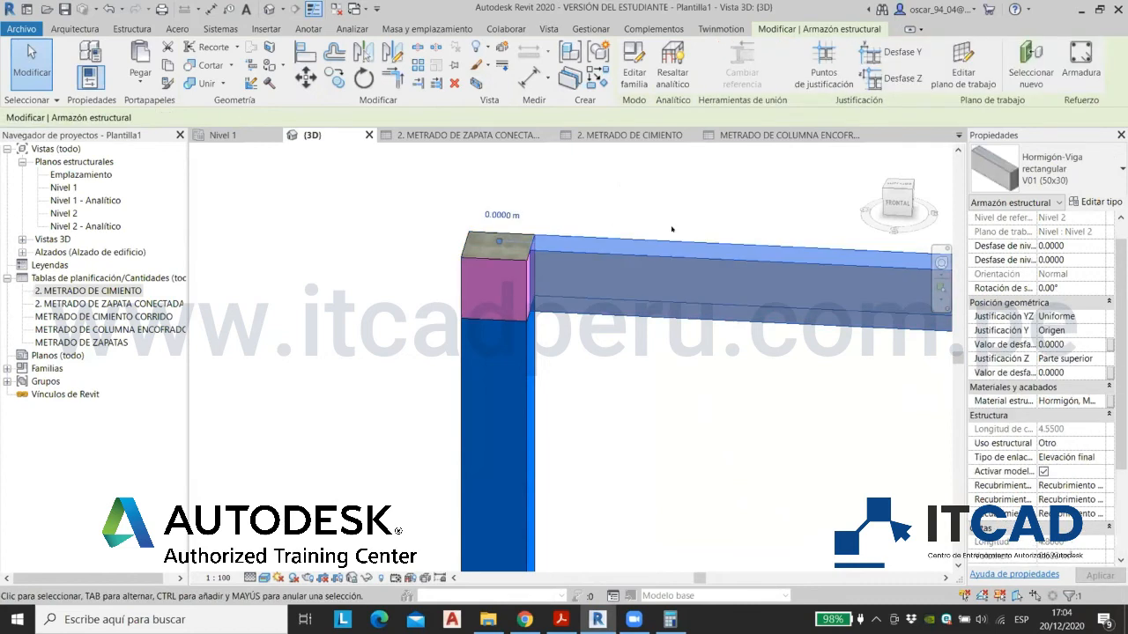
key(Escape)
scroll(547, 258, down, 5)
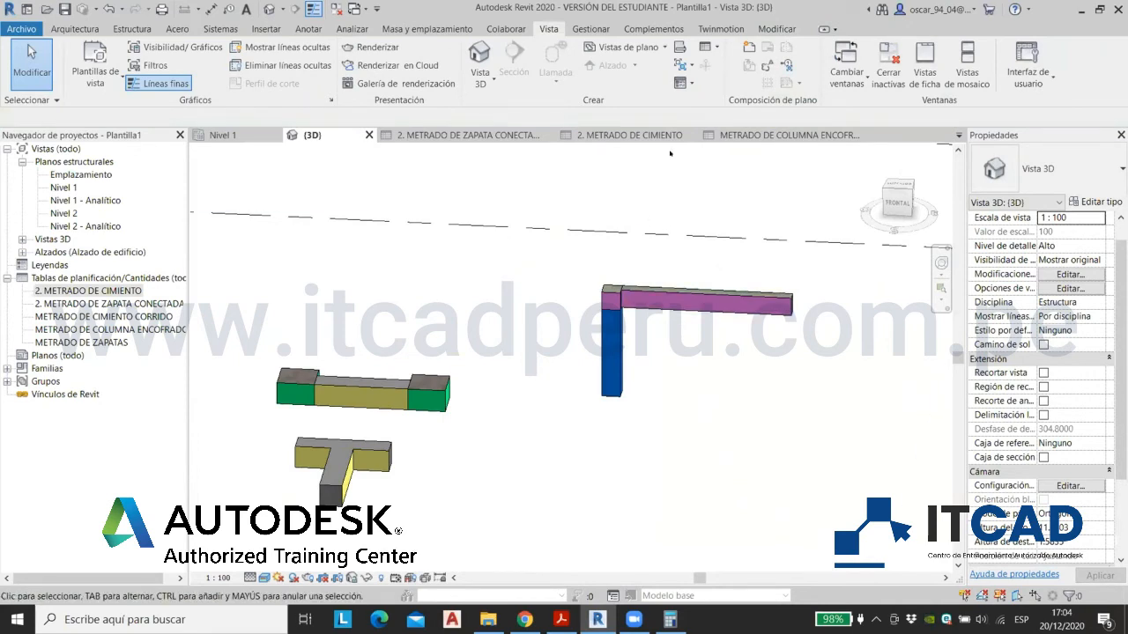
scroll(671, 314, up, 4)
click(670, 304)
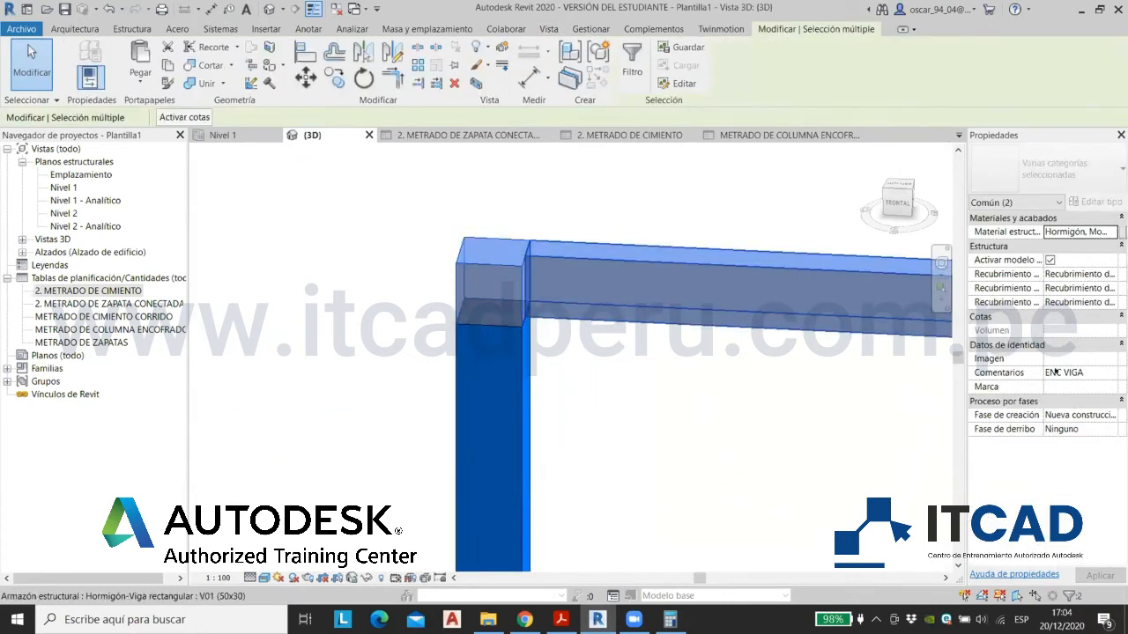
click(634, 222)
Step: Create a multicategory material takeoff named METRADO DE VIGAS ENCOFRADO for the Nueva construcción phase
scroll(564, 202, down, 2)
middle_drag(518, 179, 471, 227)
click(710, 46)
click(708, 183)
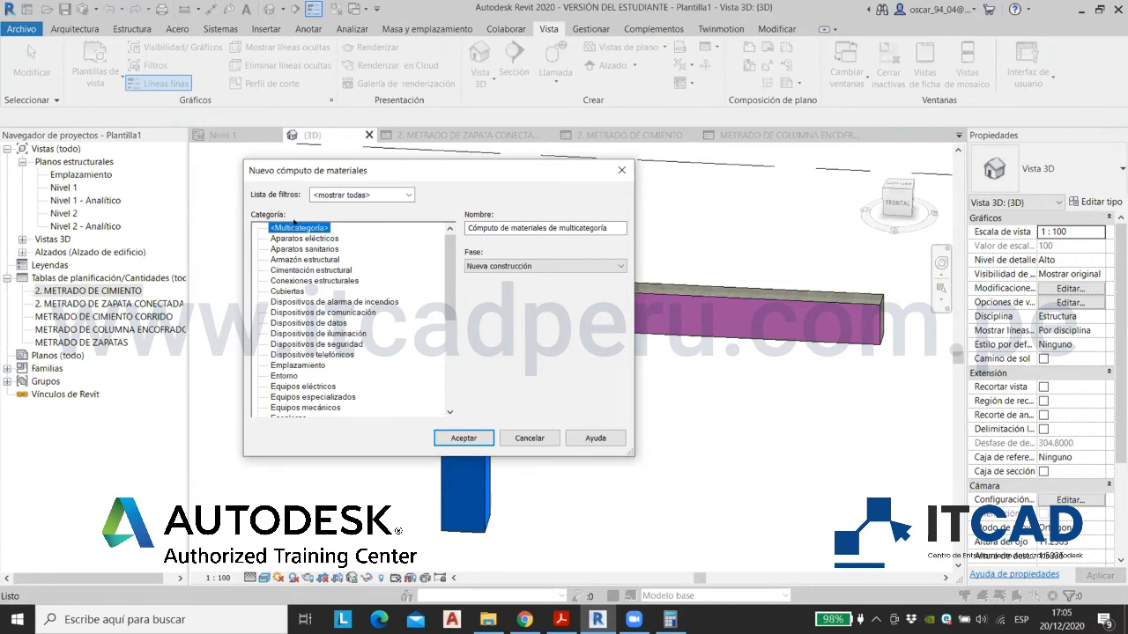
drag(614, 223, 462, 228)
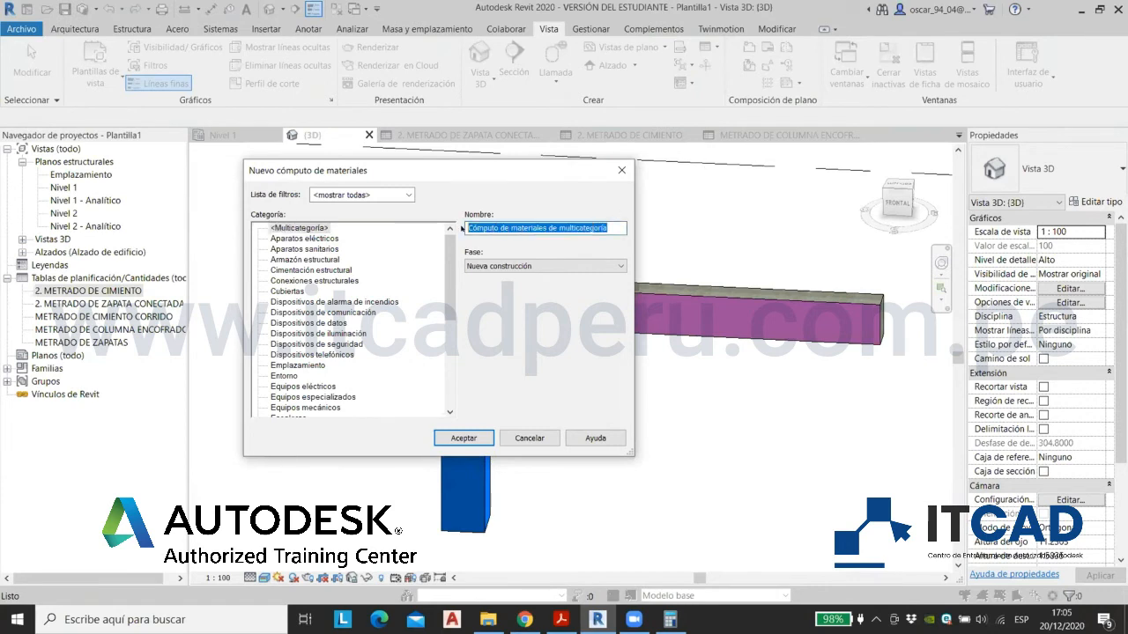
text(EN)
key(BackSpace)
key(BackSpace)
text(ME)
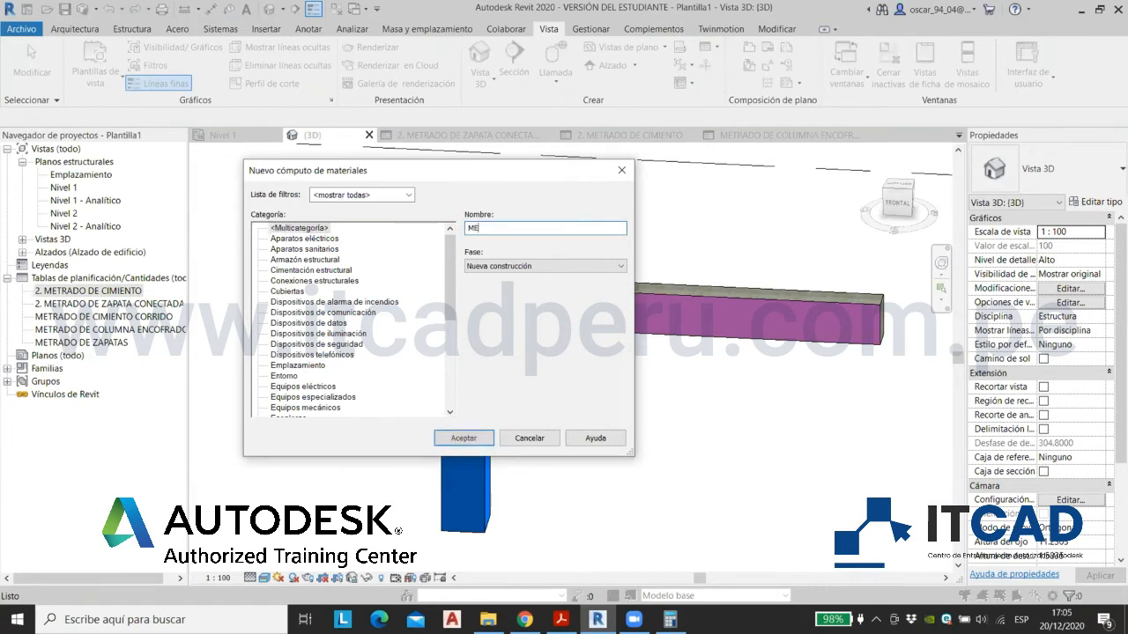
text(TRADO DE VIGAS ENCOFRADO)
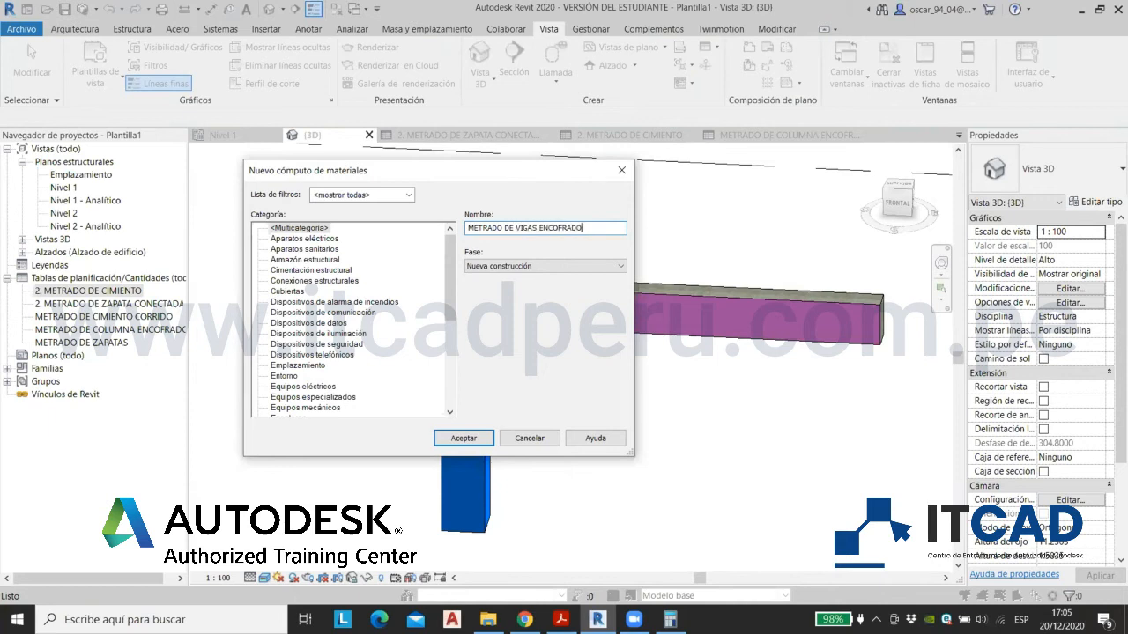
click(460, 438)
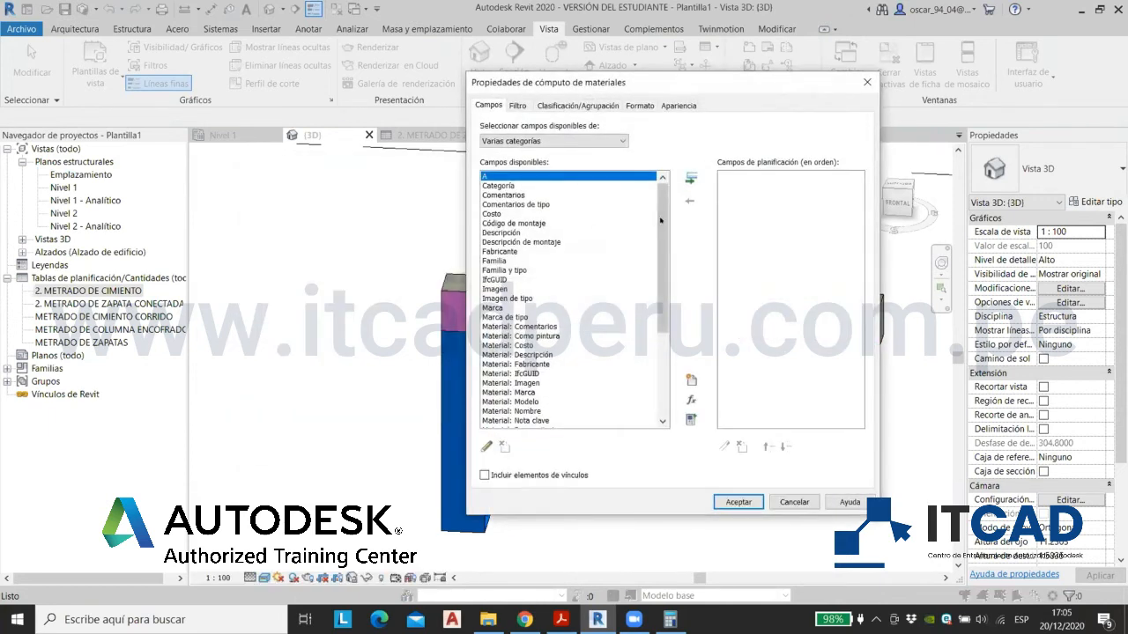
Step: Add the fields Tipo, Material: Nombre and Material: Área to the beam formwork takeoff
scroll(605, 350, down, 10)
click(502, 382)
click(691, 178)
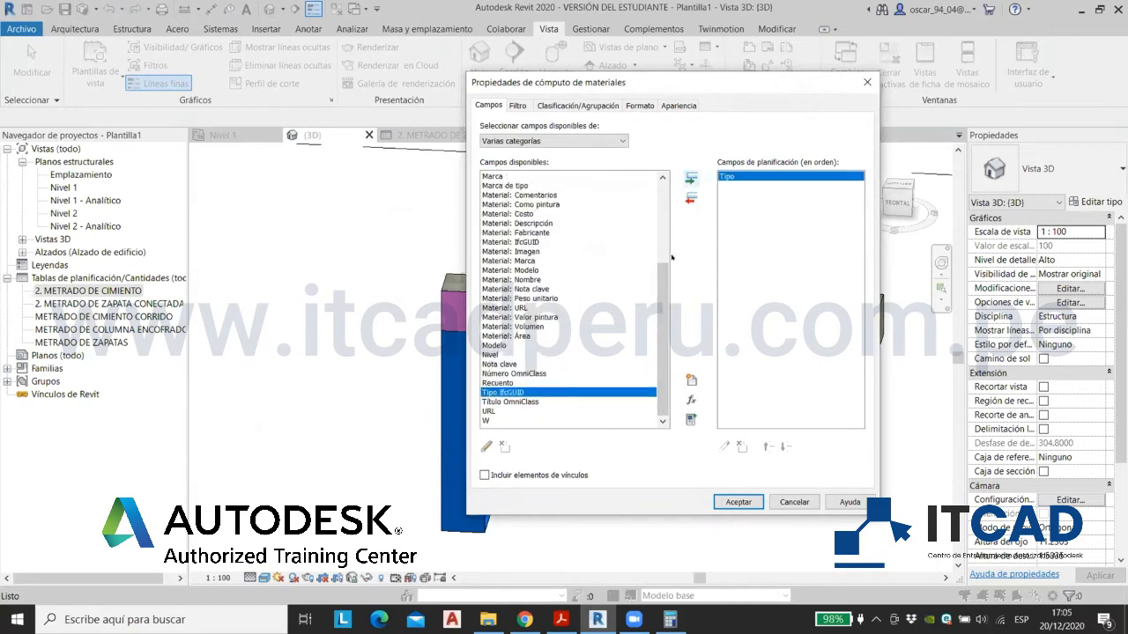
drag(662, 321, 662, 305)
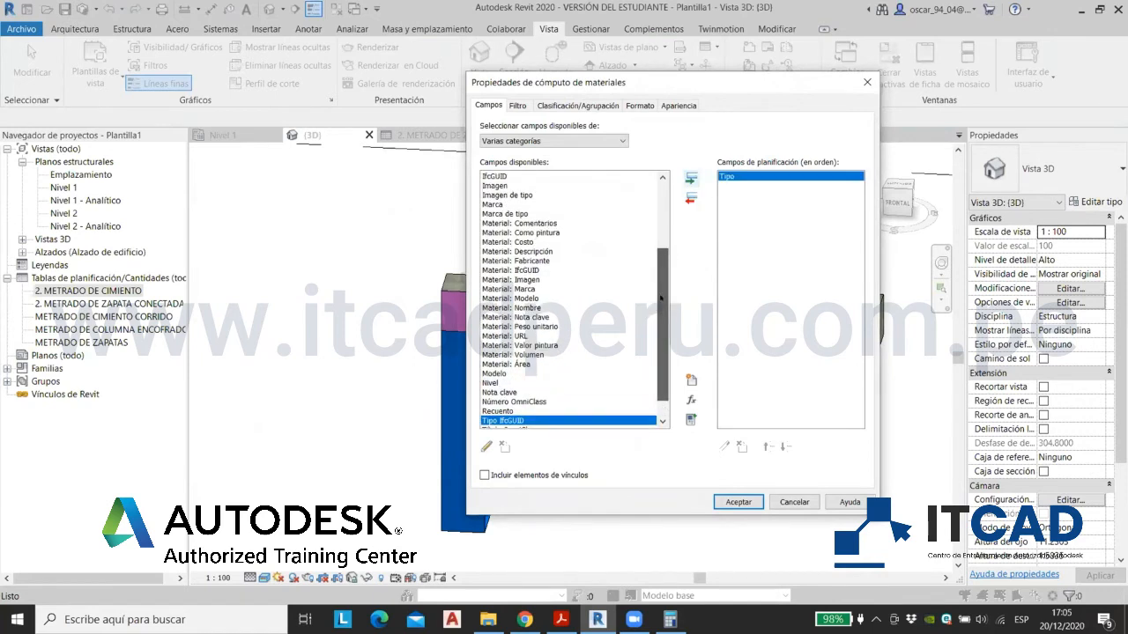
click(547, 309)
click(690, 178)
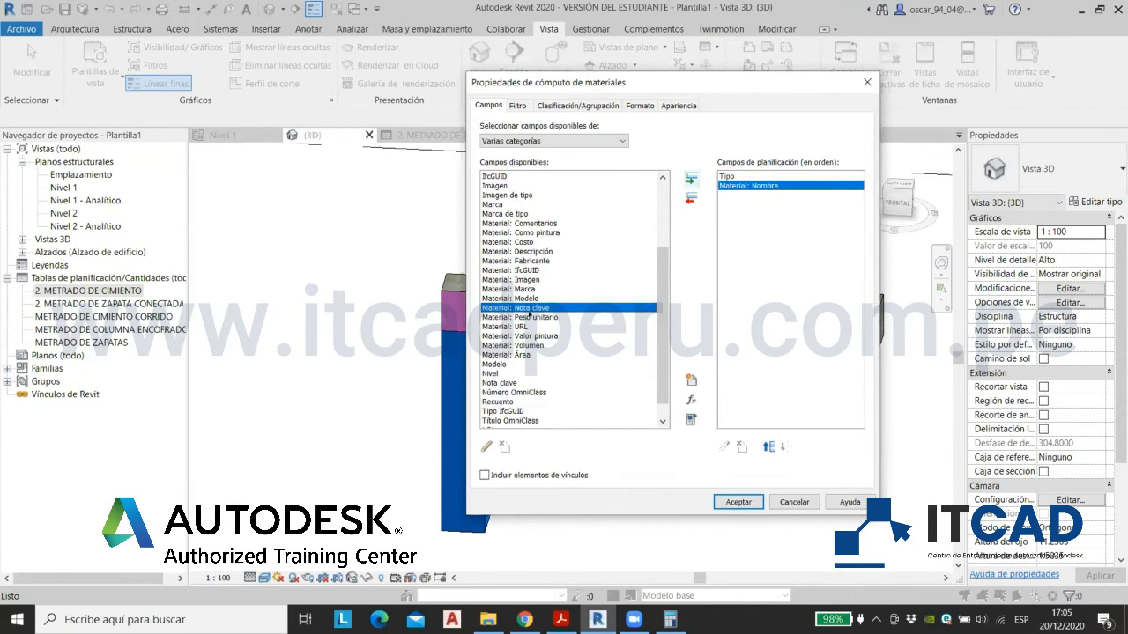
click(522, 355)
click(691, 178)
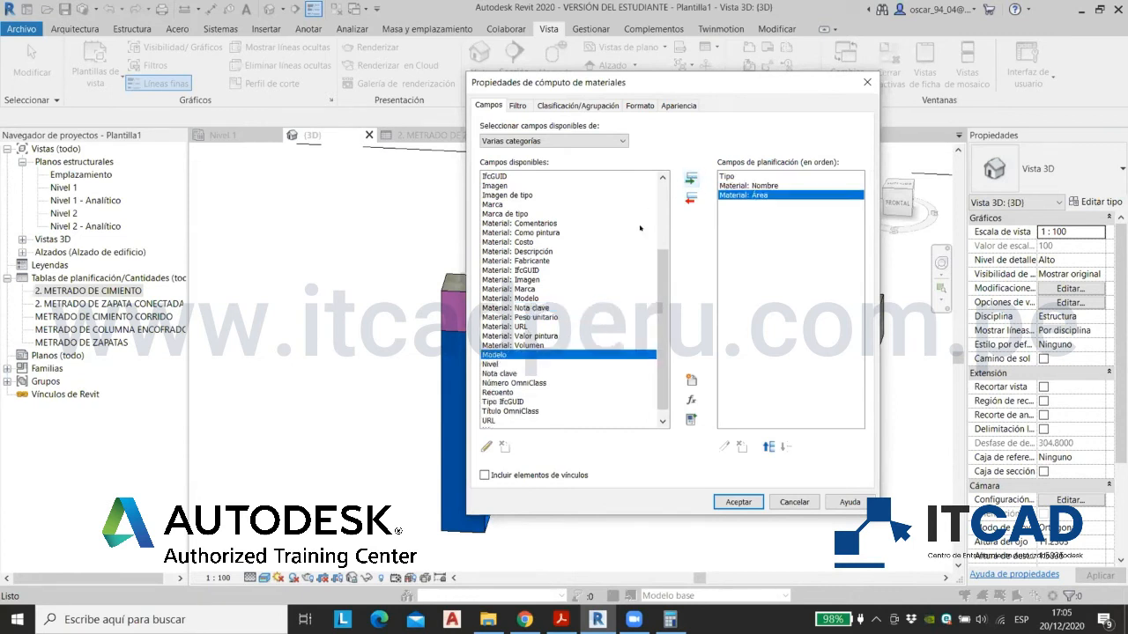
Step: Add the fields Material: Valor pintura and Comentarios to the scheduled fields of the takeoff
click(533, 335)
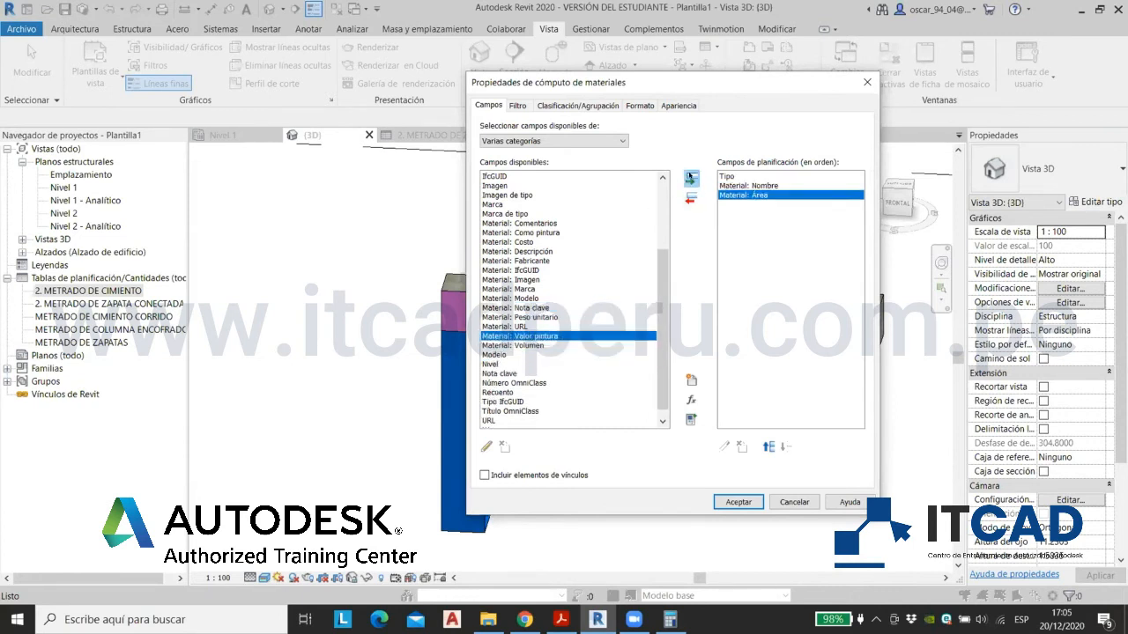
click(691, 178)
drag(658, 286, 659, 218)
click(504, 194)
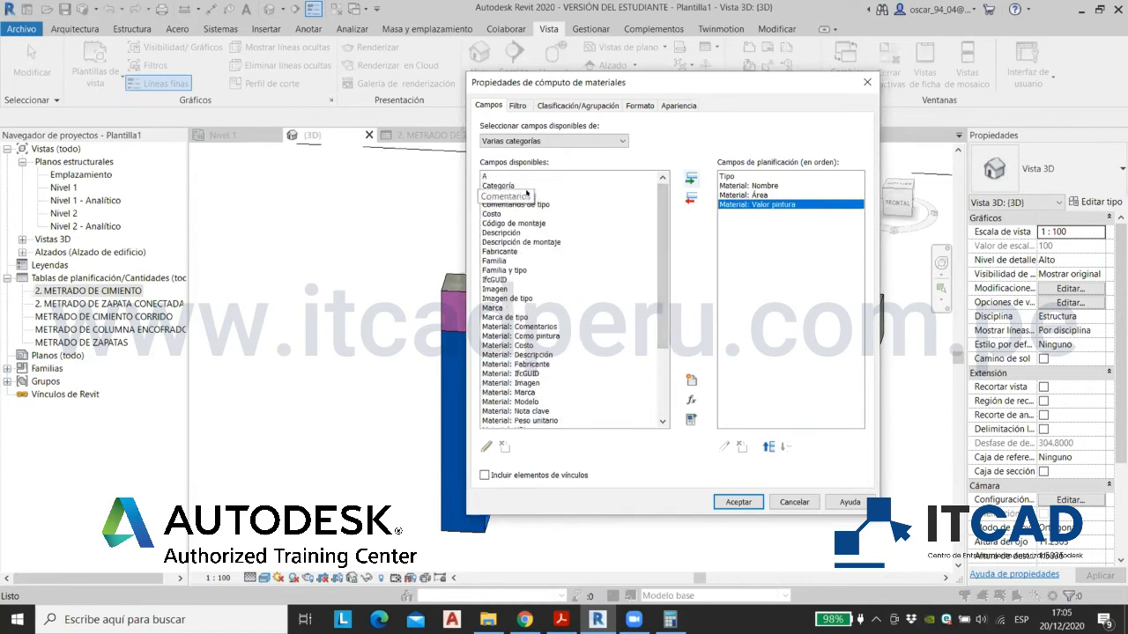
click(697, 179)
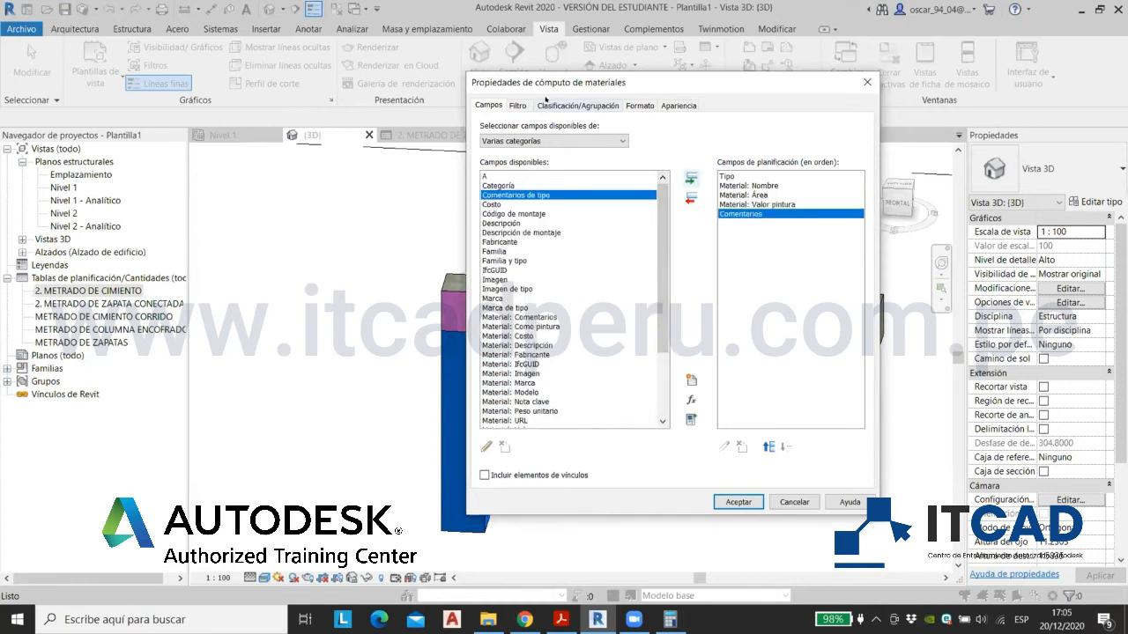
Step: Filter the takeoff to elements whose Comentarios es igual a ENC VIGA
click(517, 104)
drag(528, 82, 362, 81)
click(415, 126)
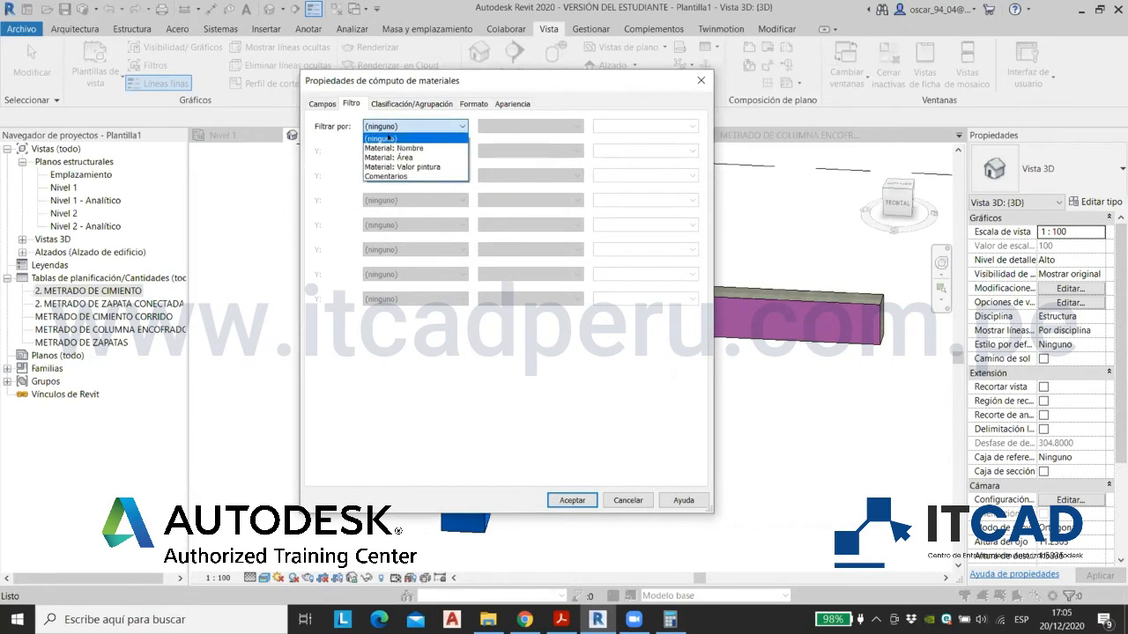
click(386, 176)
click(687, 126)
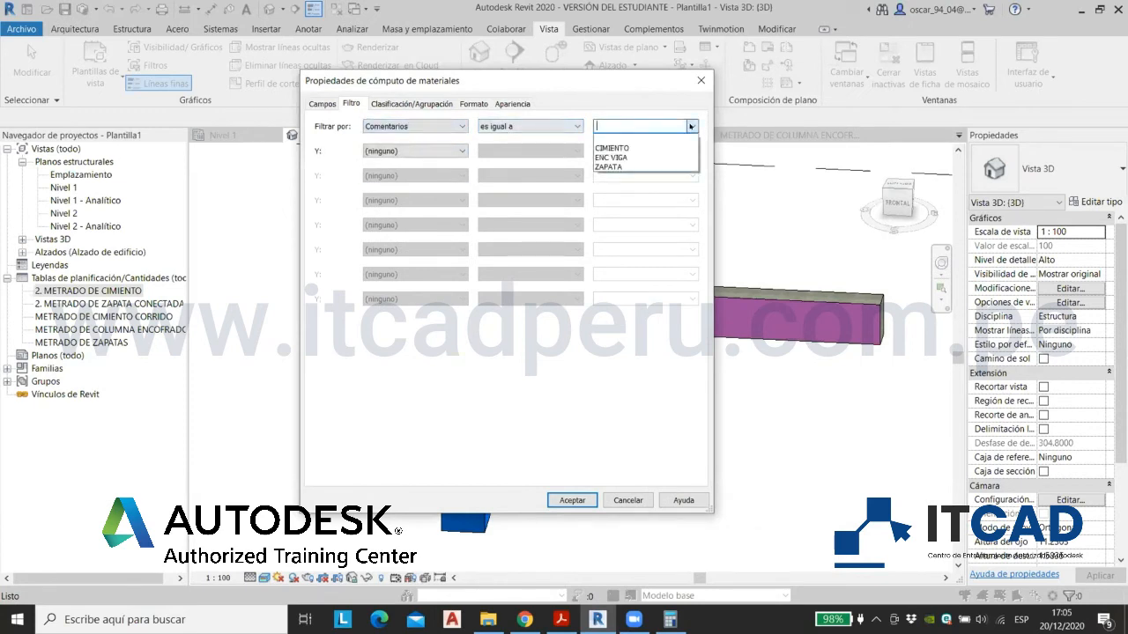
click(640, 156)
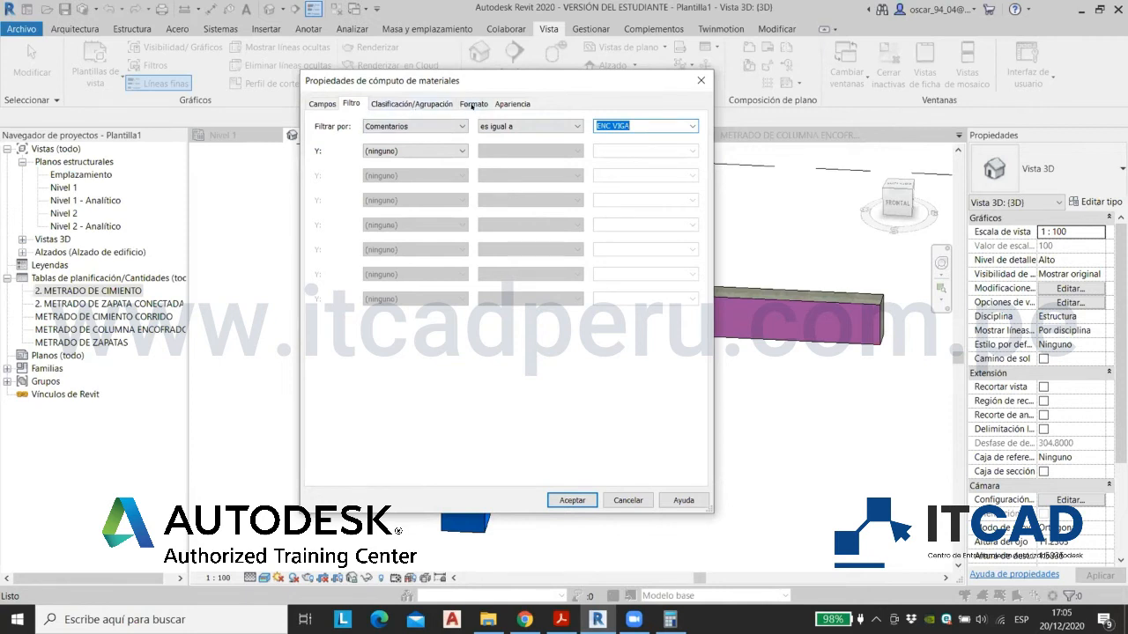
Step: Start a calculated value named Encofrado for the takeoff
click(321, 104)
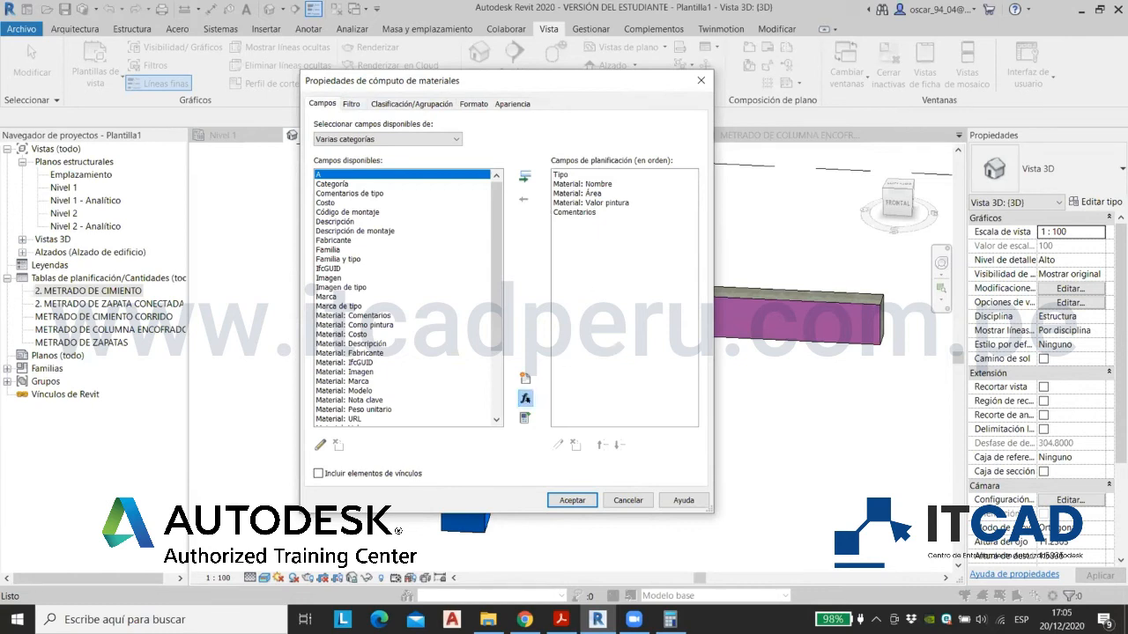
click(525, 398)
text(Encofrado)
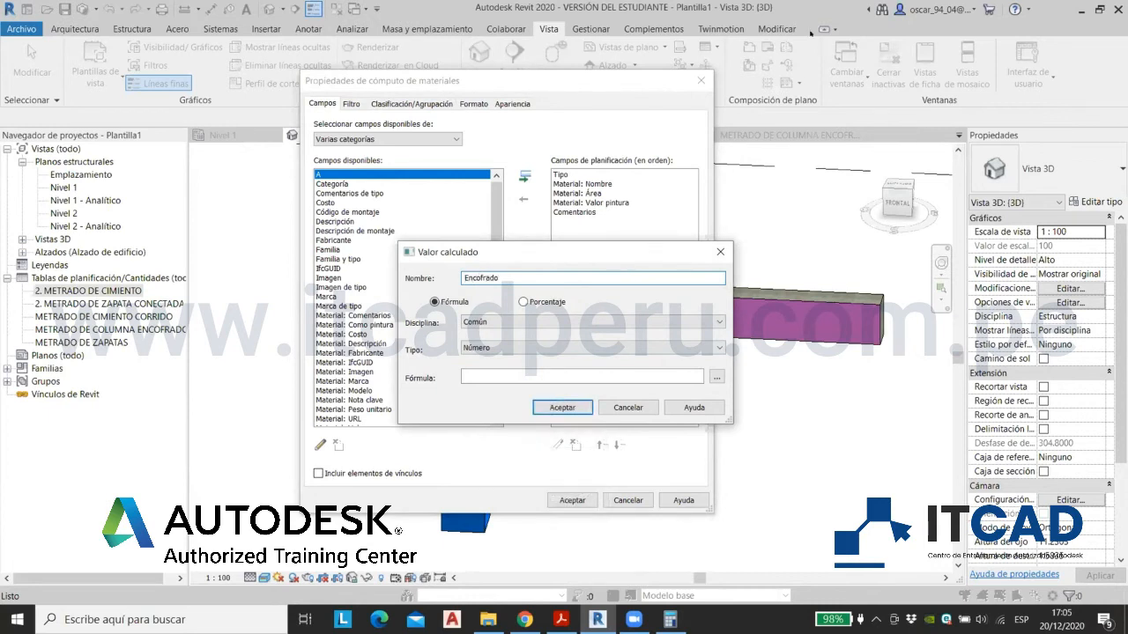
click(810, 33)
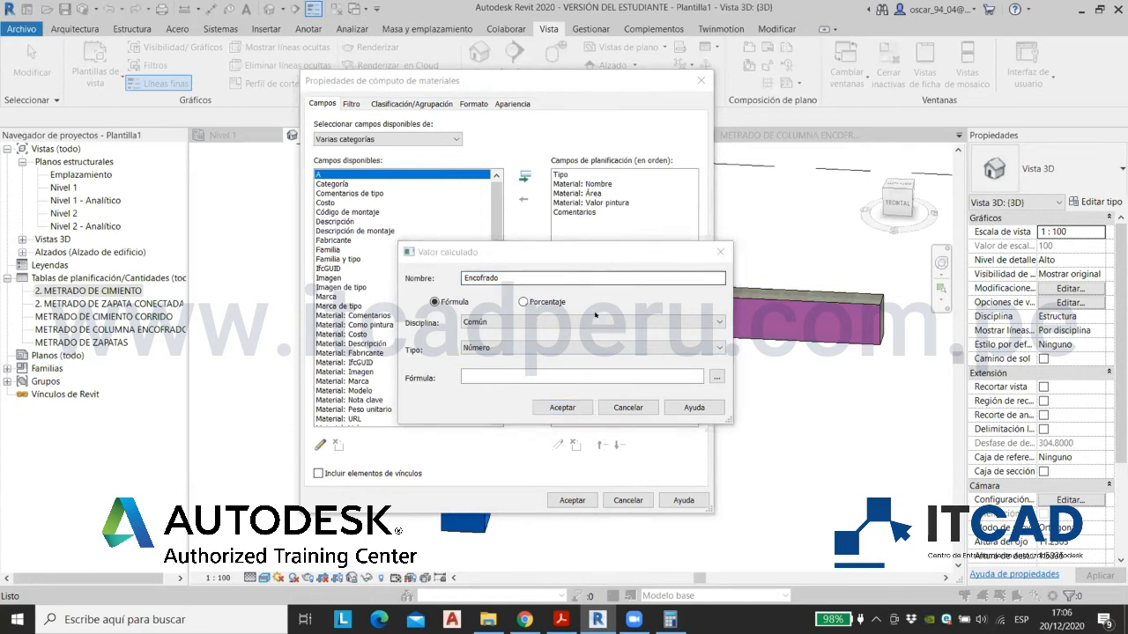
Step: Define the Encofrado formula as Material: Área*Material: Valor pintura/1m^2 and add the calculated field
click(512, 371)
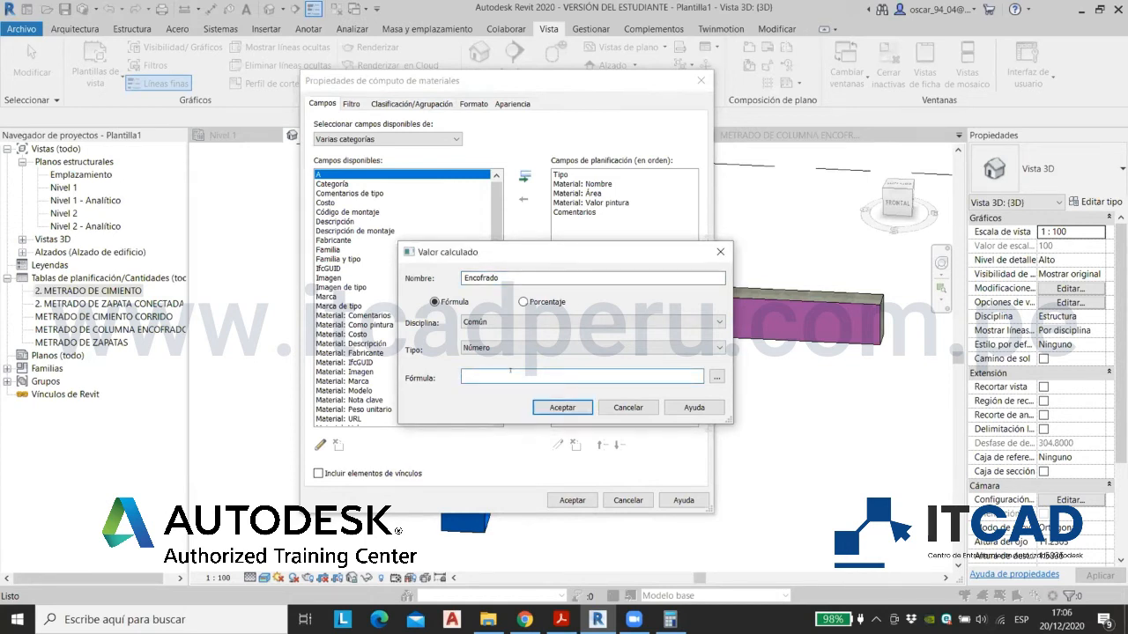
click(716, 376)
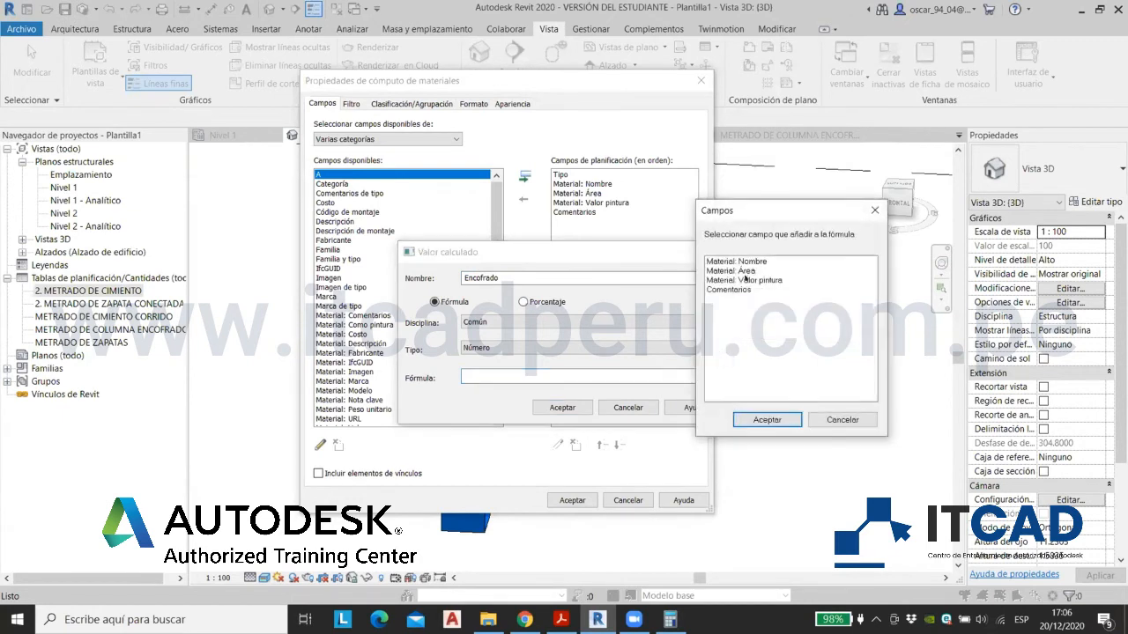
click(743, 271)
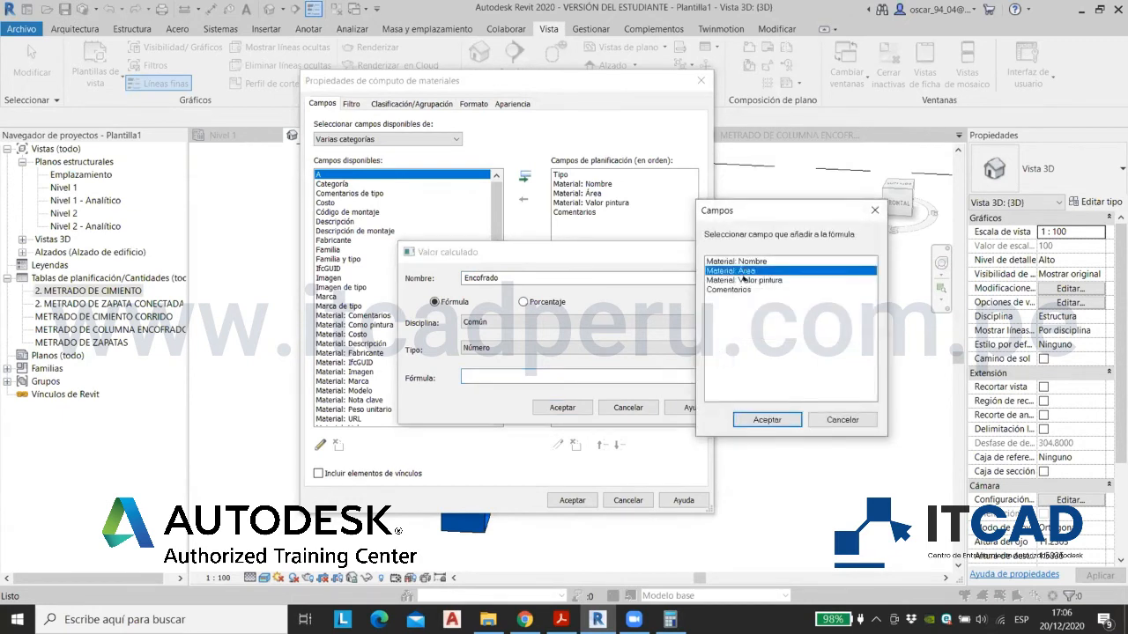
click(766, 420)
text(*)
click(716, 376)
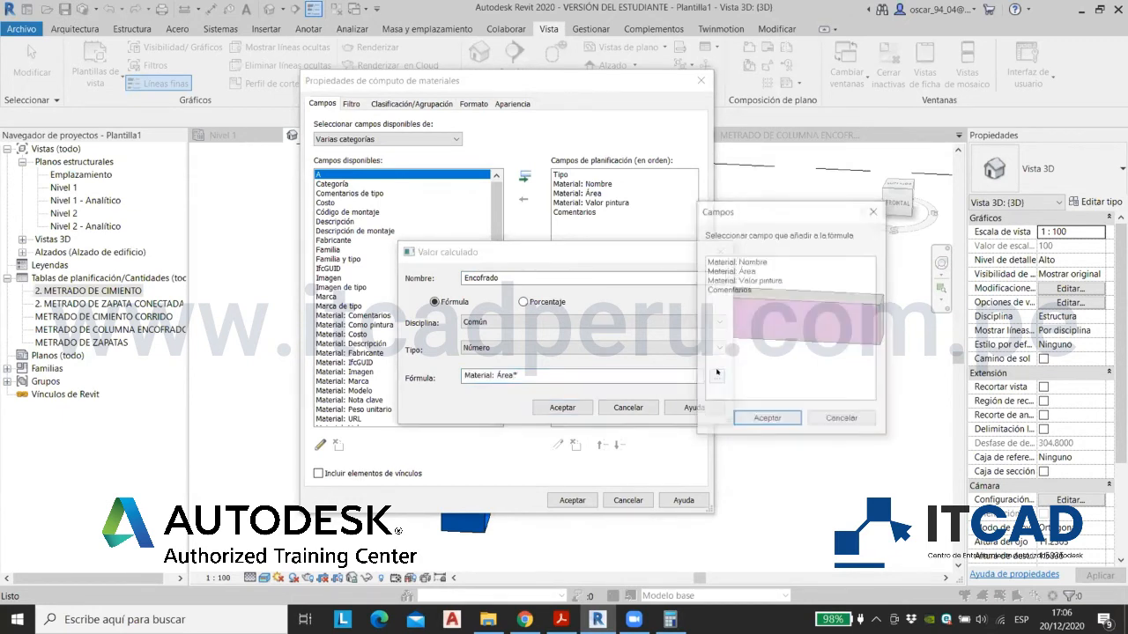
click(749, 280)
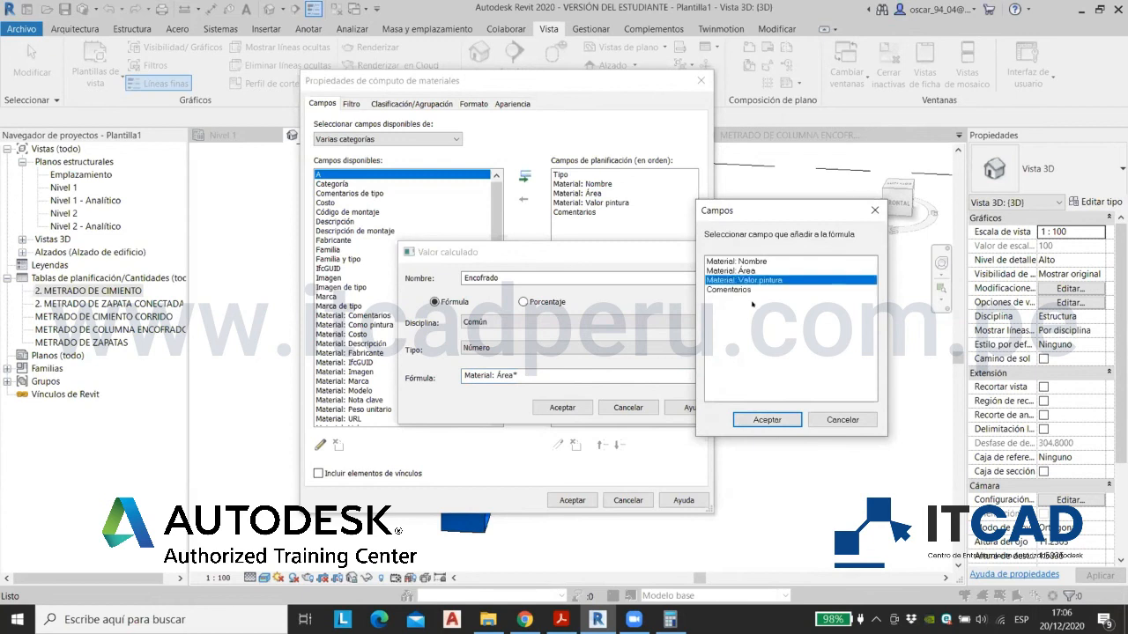
click(767, 419)
text(/1)
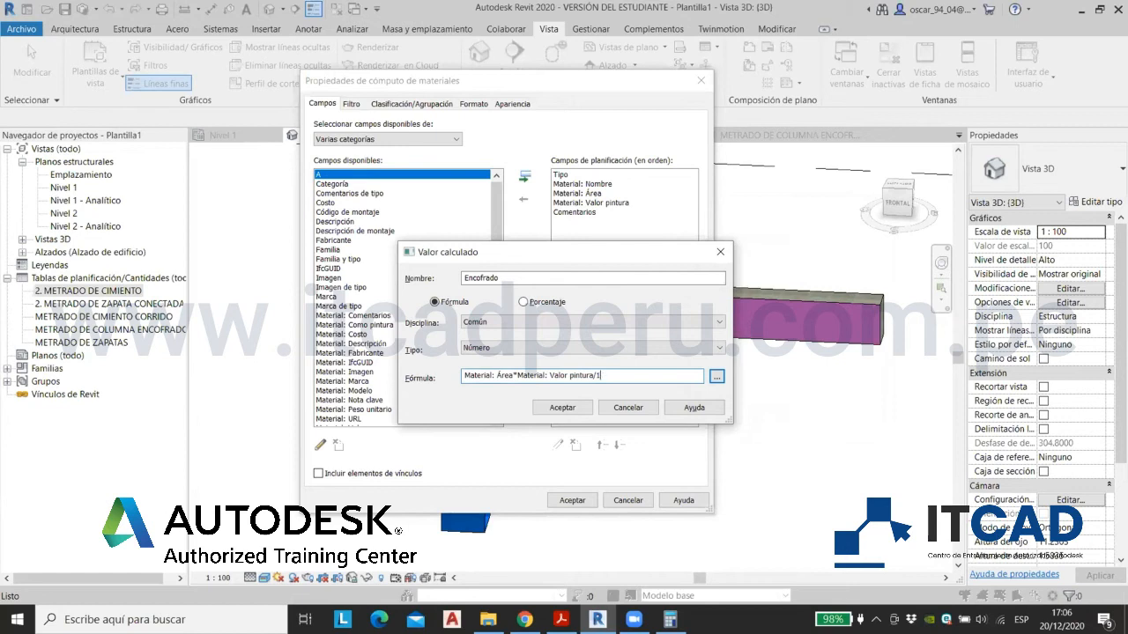
text(m^2)
click(562, 407)
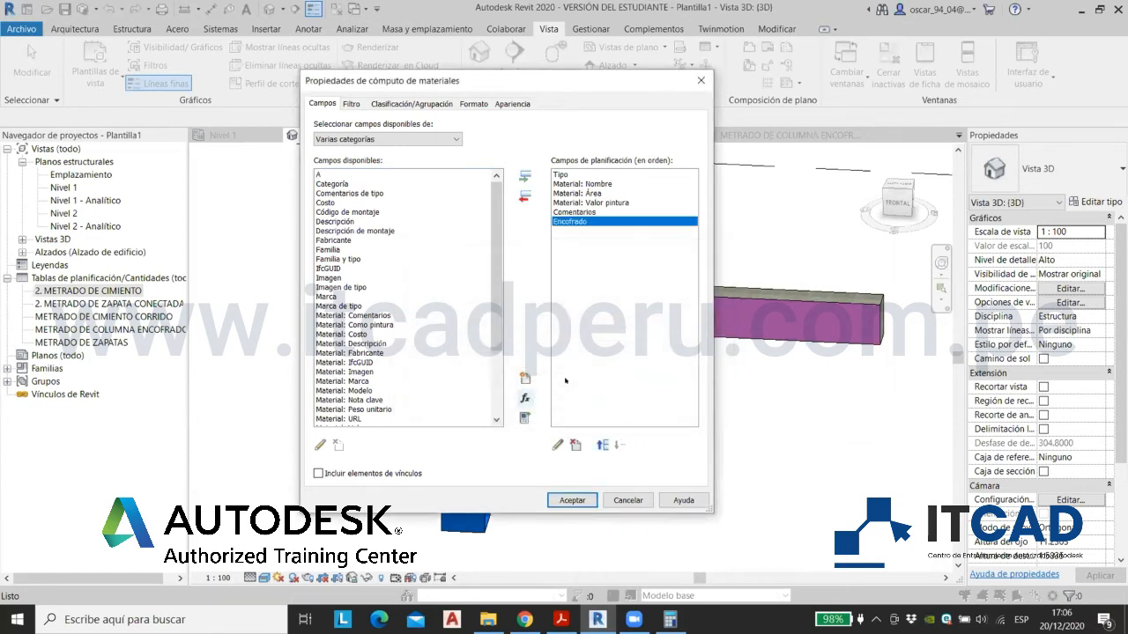
Step: Turn on Totales generales for the takeoff and set the Encofrado field to Calcular totales
click(412, 104)
click(331, 303)
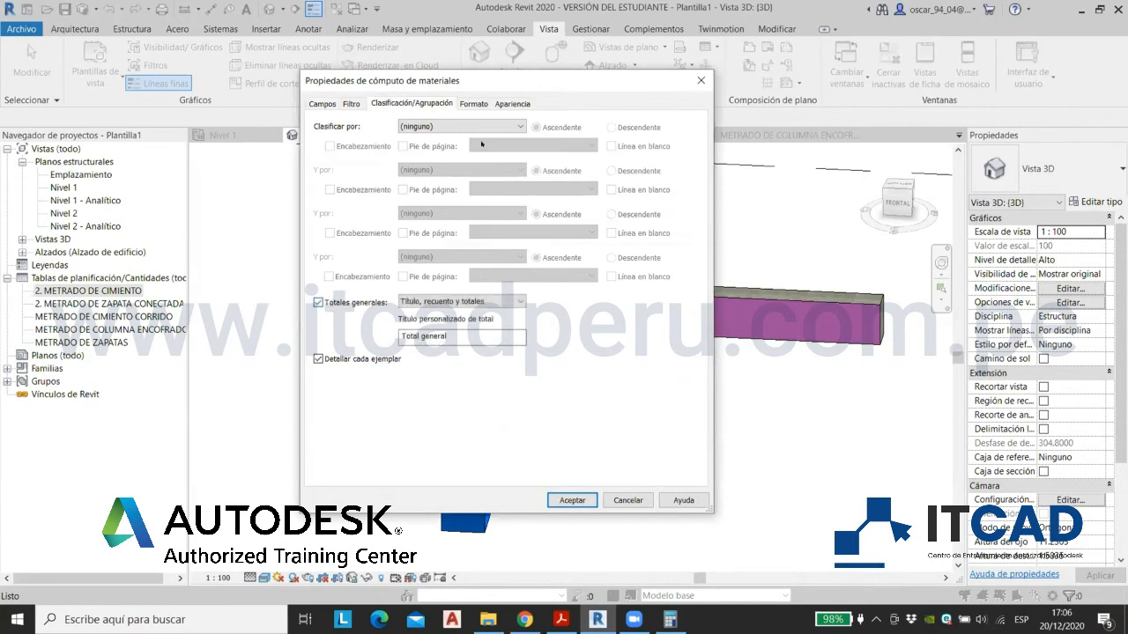
click(473, 103)
click(333, 182)
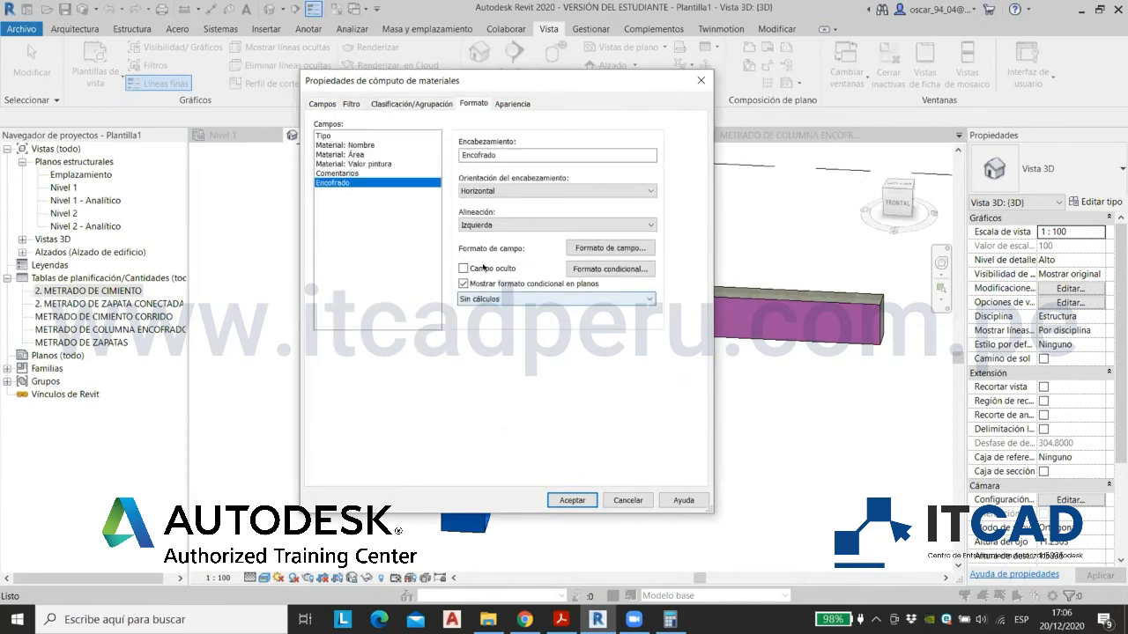
click(480, 298)
click(476, 311)
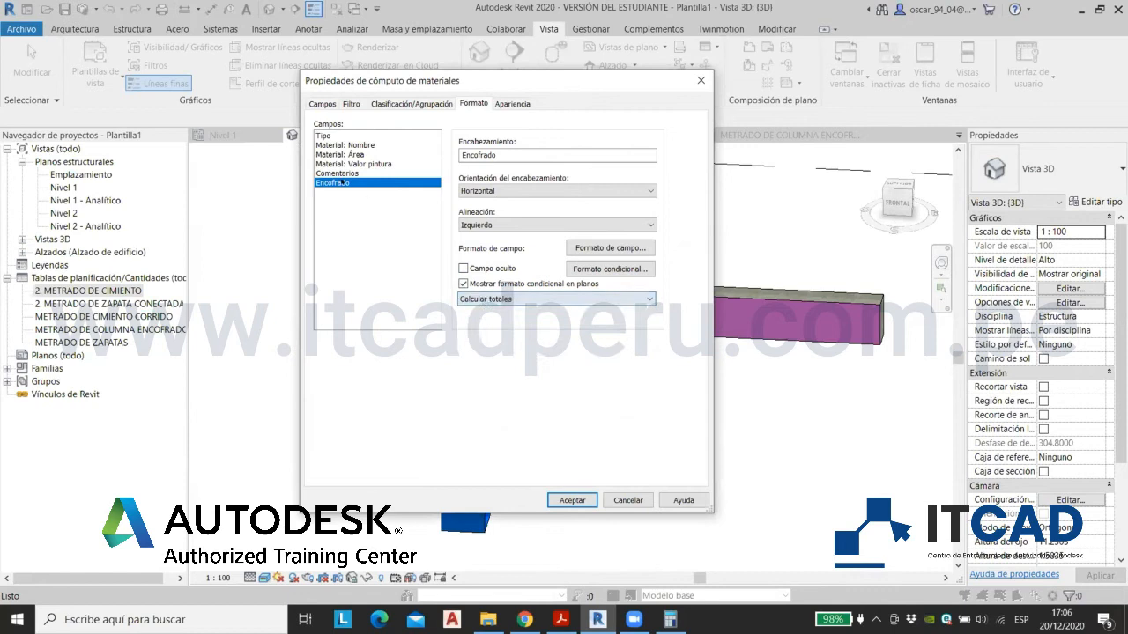
Step: Override the project format of Material: Área with 2 decimal places and no unit symbol, and generate the takeoff
click(340, 154)
click(586, 250)
click(611, 275)
click(652, 332)
click(648, 391)
click(652, 366)
click(647, 377)
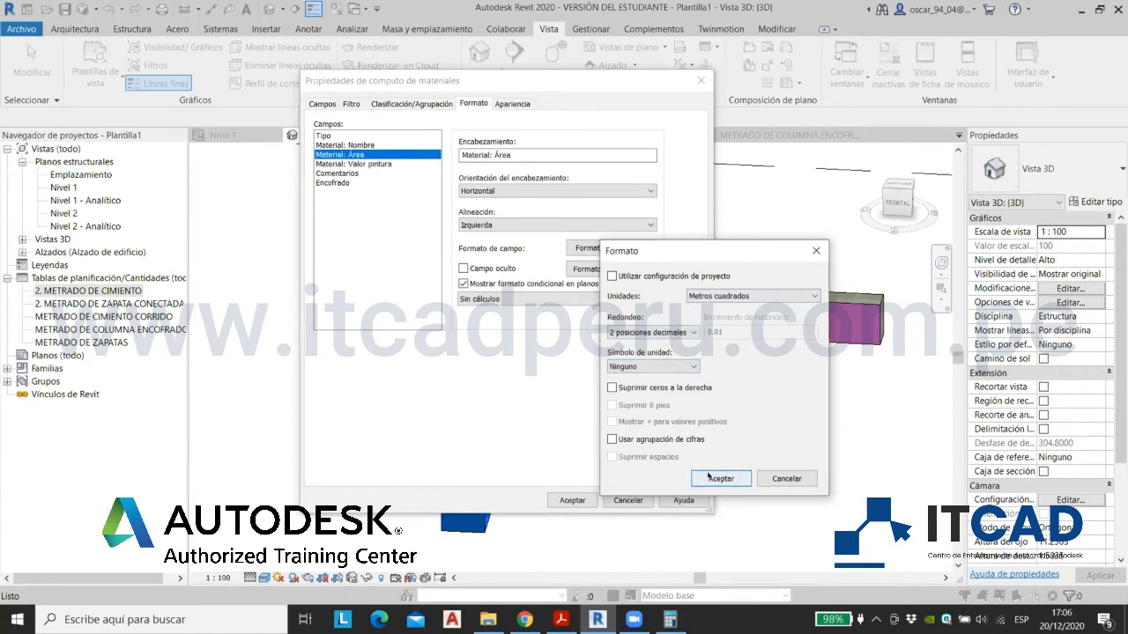
click(718, 478)
click(569, 499)
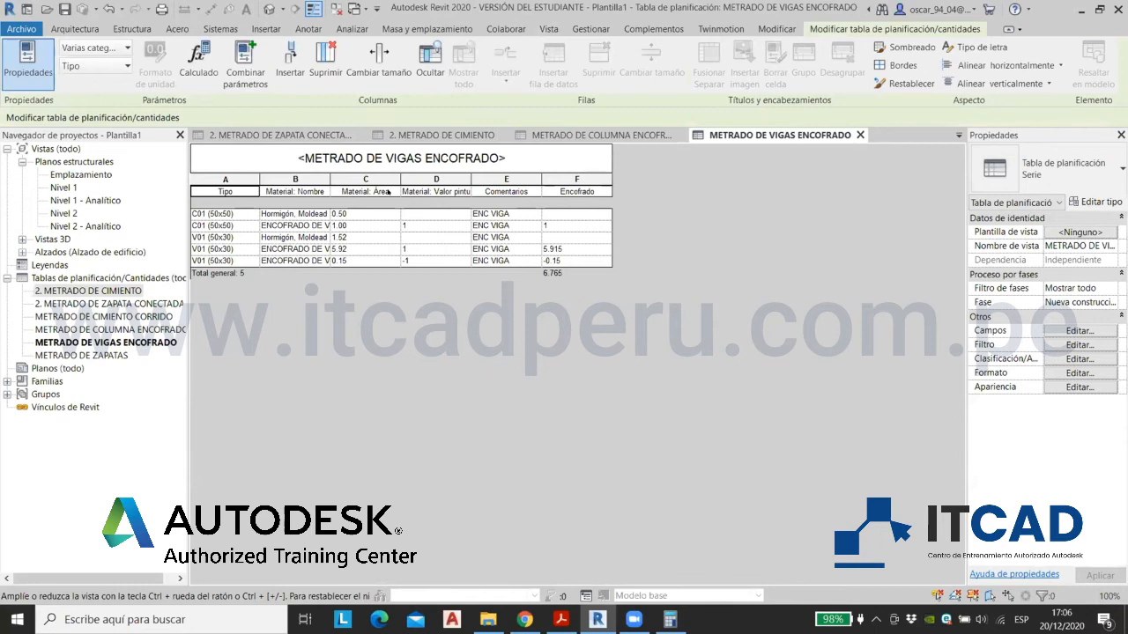
Step: Widen the Material: Nombre column and add a filter where Material: Nombre no es igual a Hormigón, Moldeado in situ, gris
drag(331, 191, 441, 191)
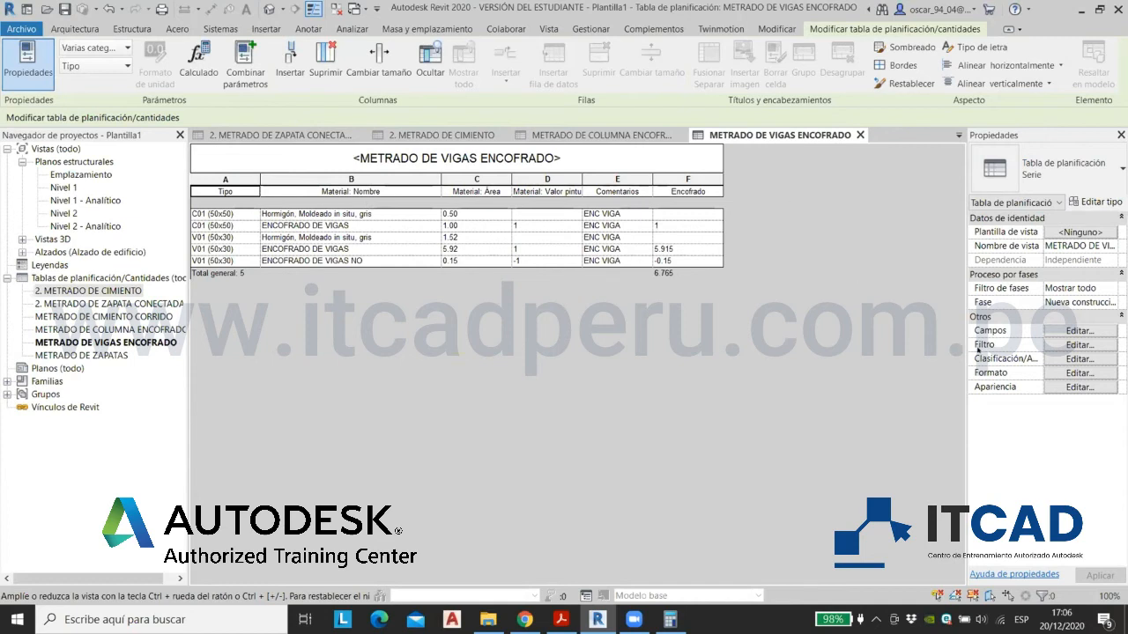
click(1080, 345)
click(401, 151)
click(387, 166)
click(542, 151)
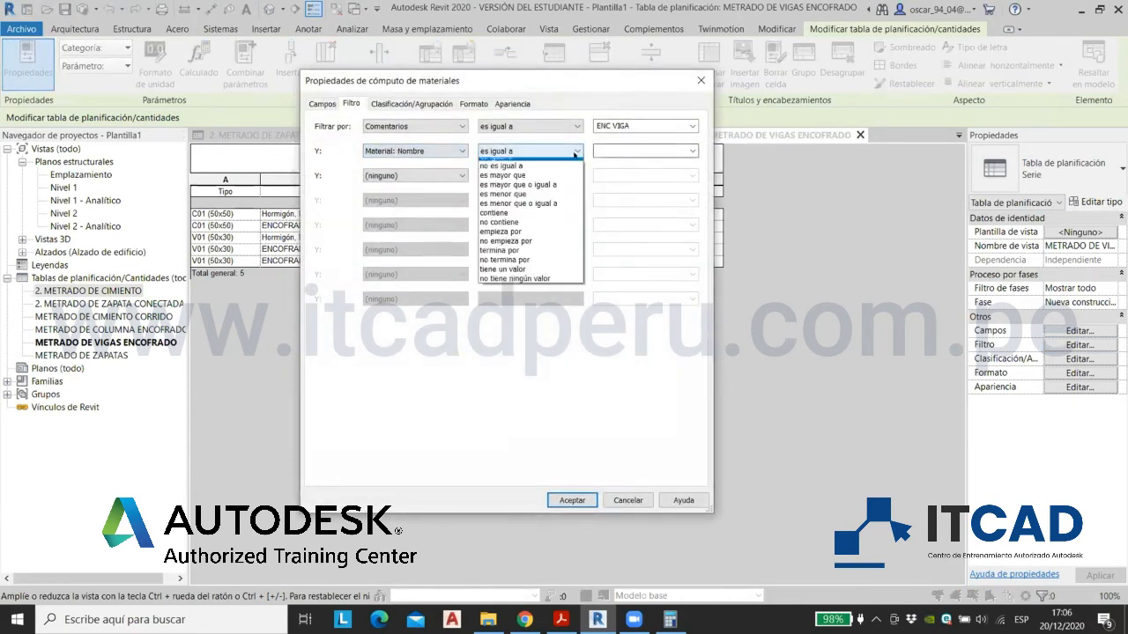
click(546, 172)
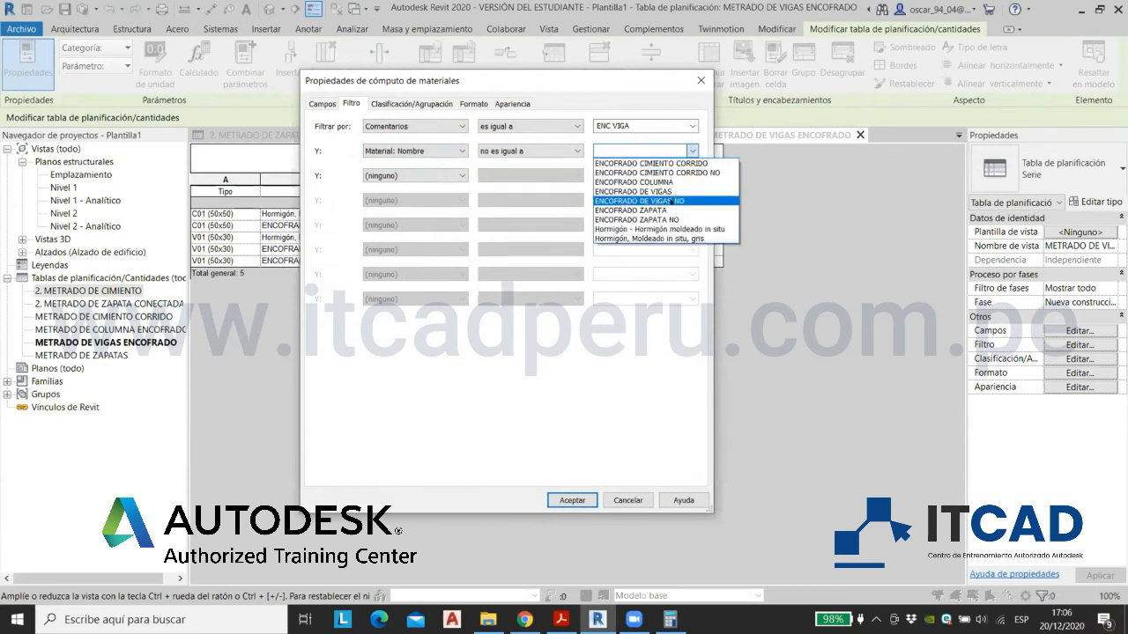
click(569, 87)
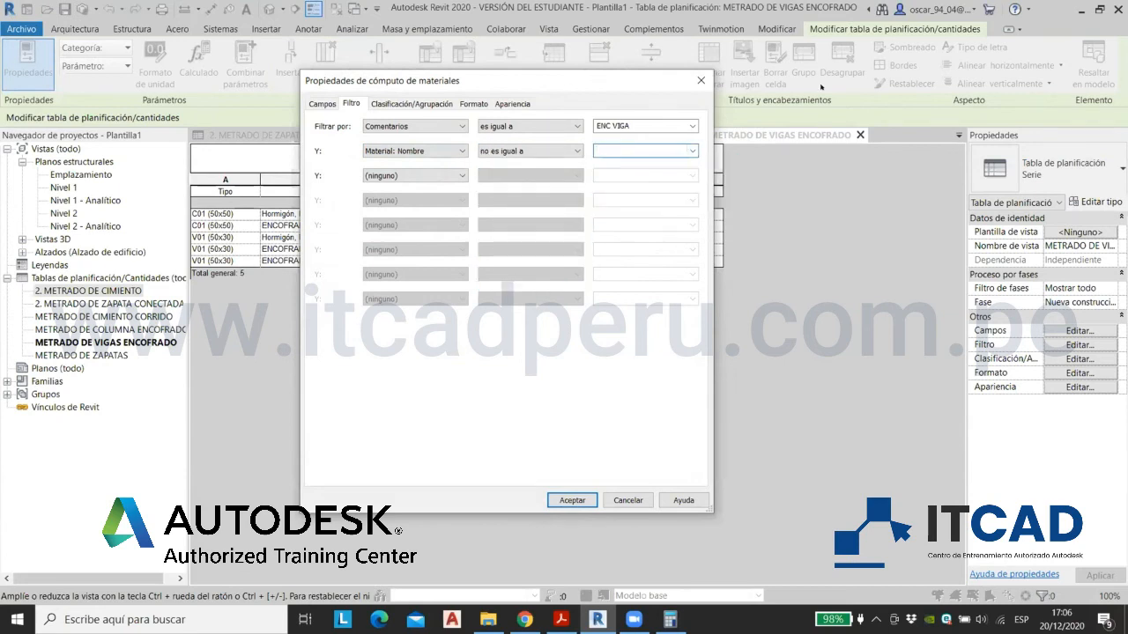
drag(820, 86, 833, 87)
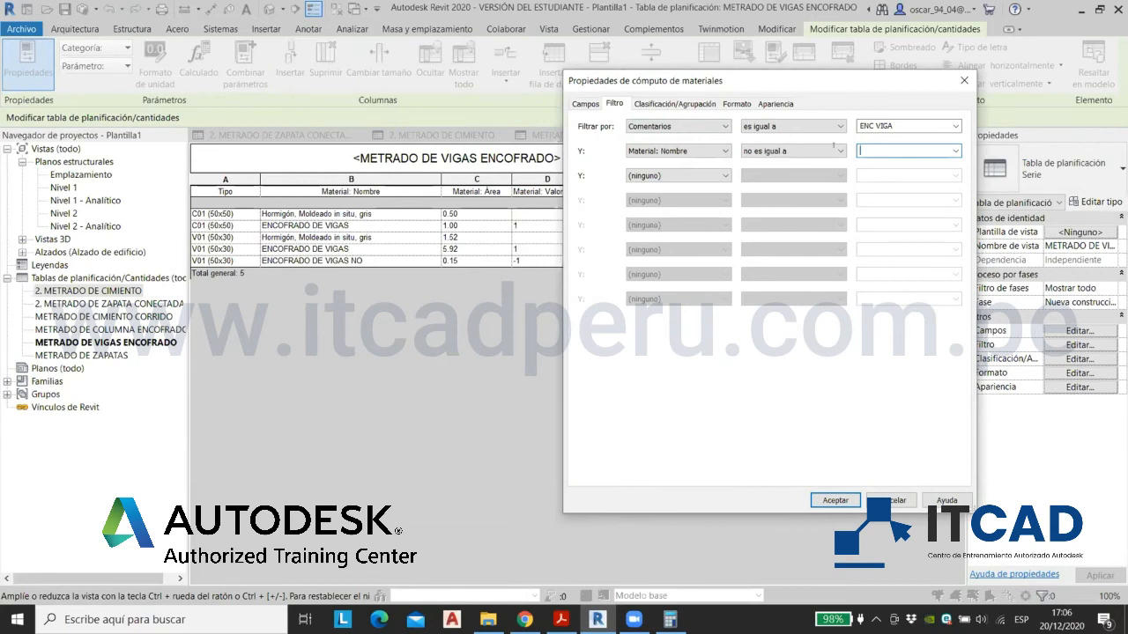
click(953, 153)
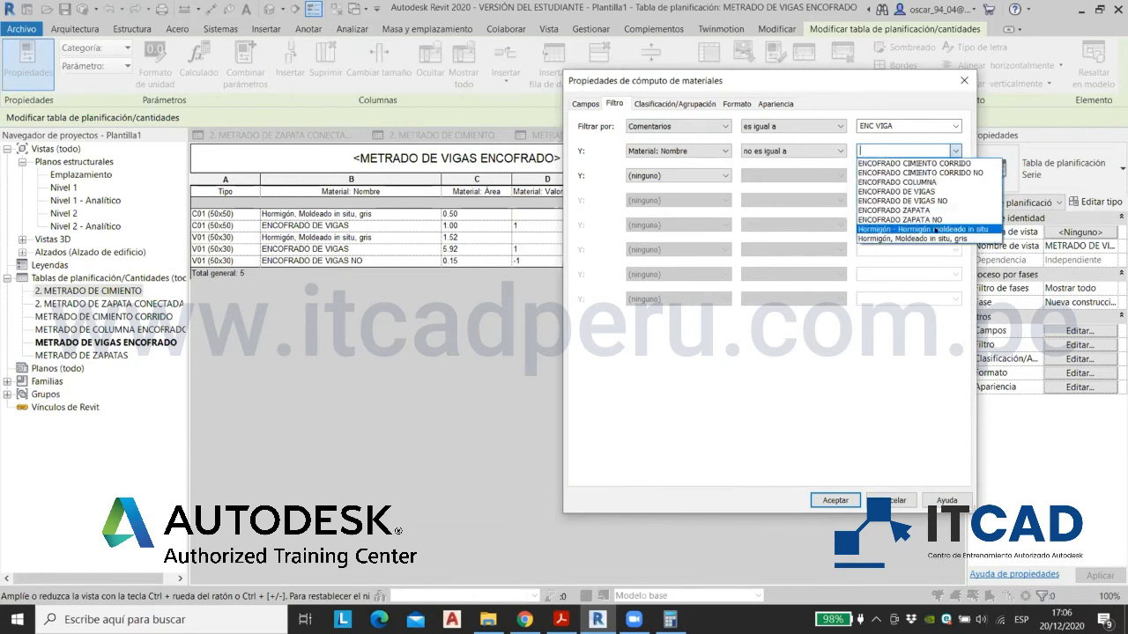
click(921, 238)
click(834, 500)
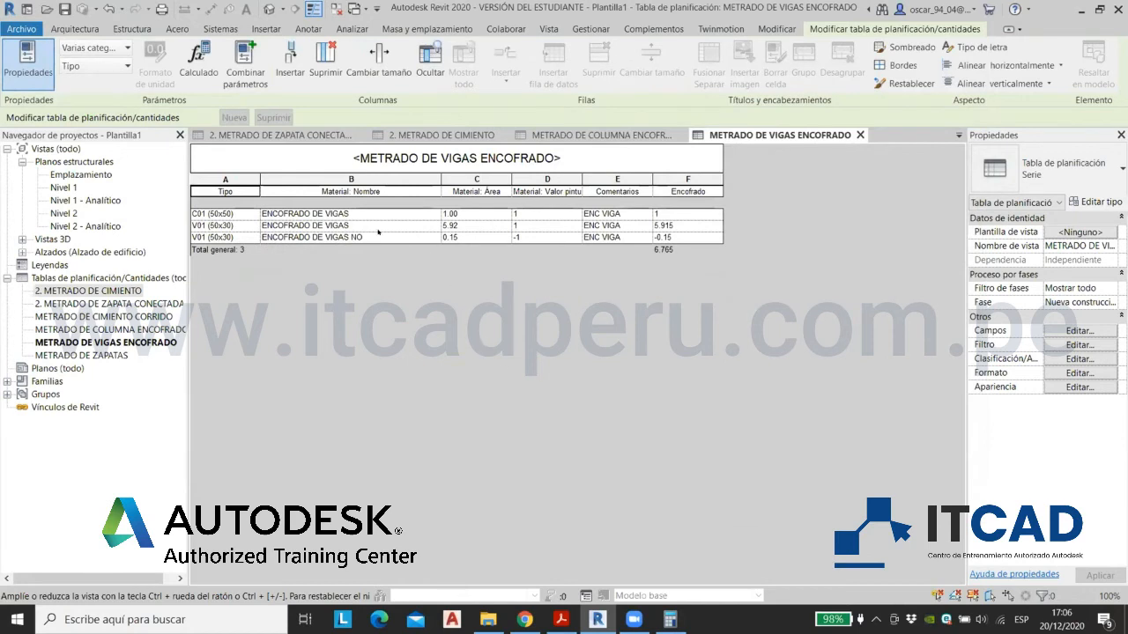
Step: Widen the Tipo column of the beam takeoff and format the Encofrado field as Fijo with 2 decimal places
drag(258, 179, 282, 180)
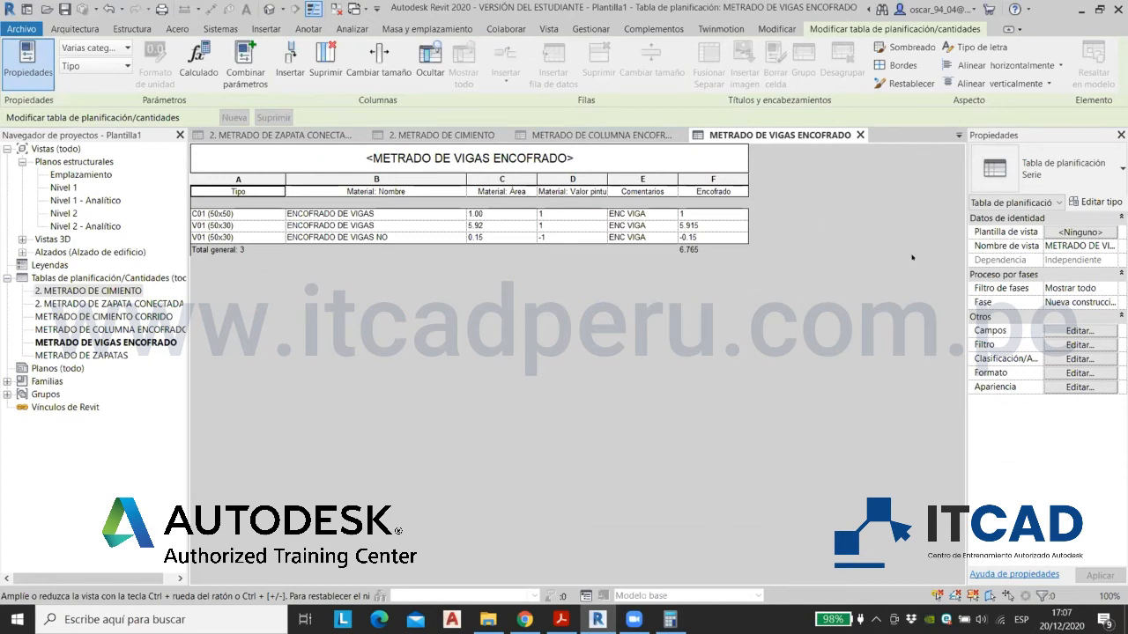
click(1073, 375)
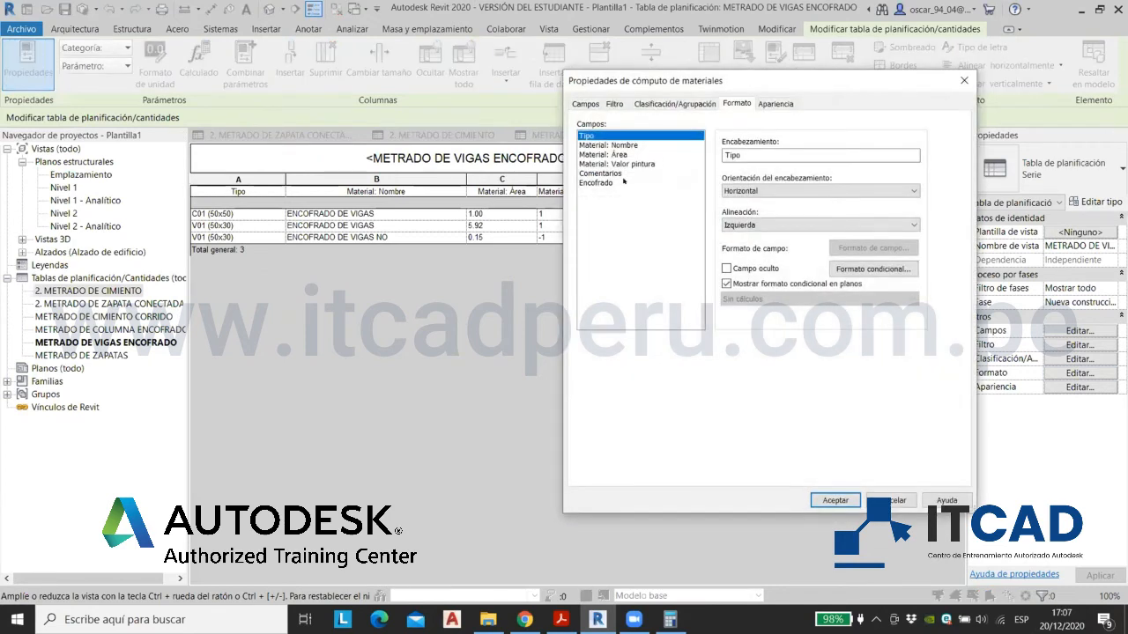
click(873, 248)
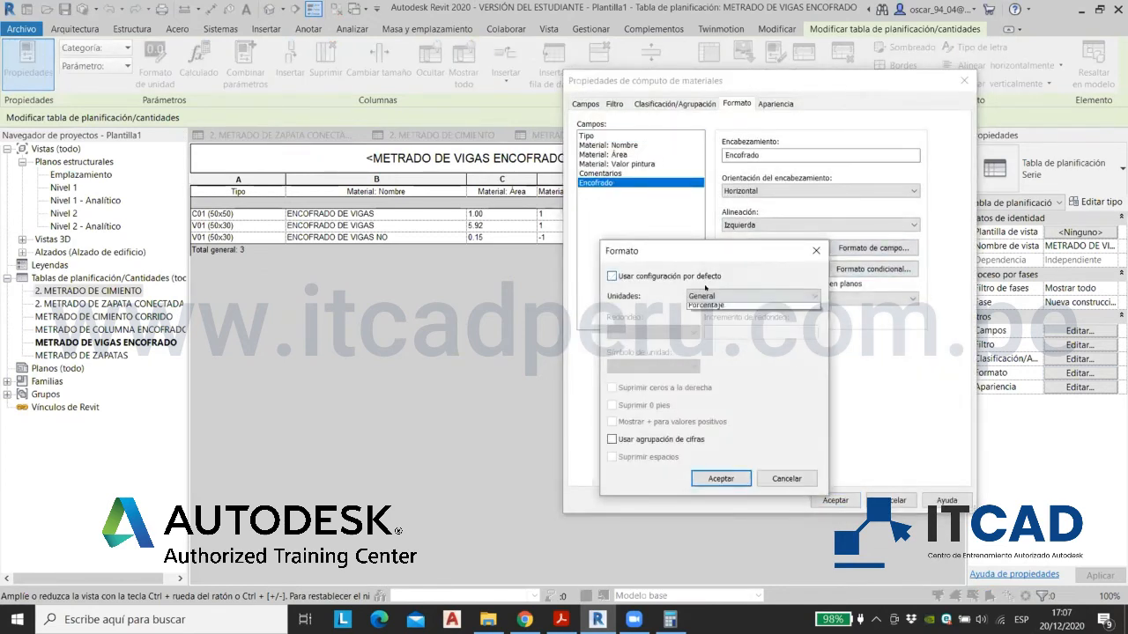
click(709, 296)
click(705, 318)
click(652, 333)
click(652, 395)
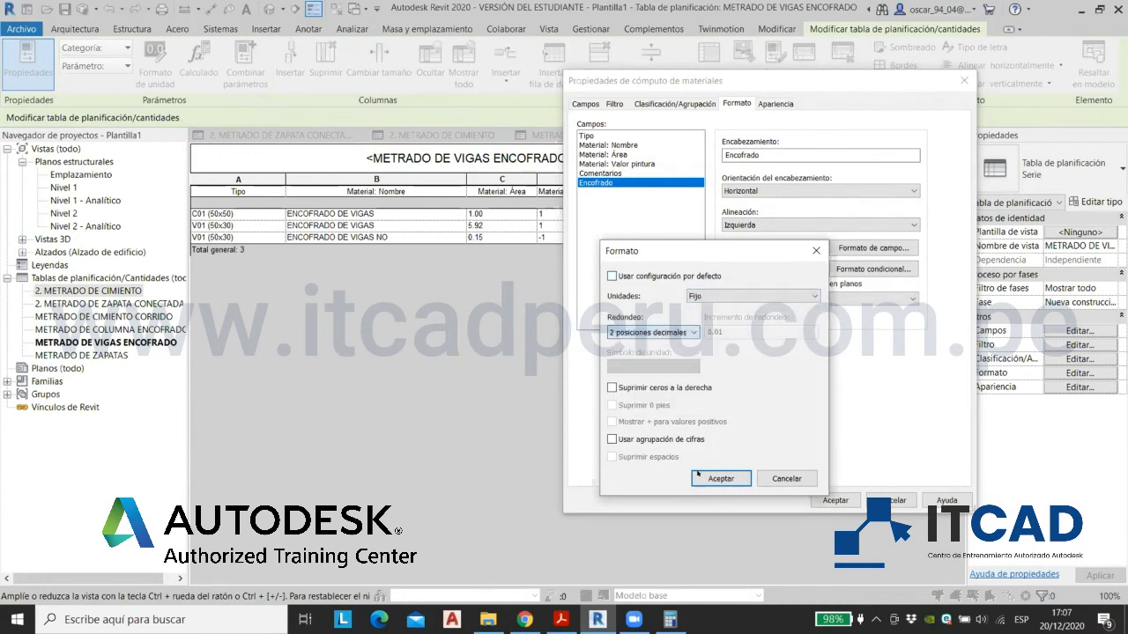
click(721, 478)
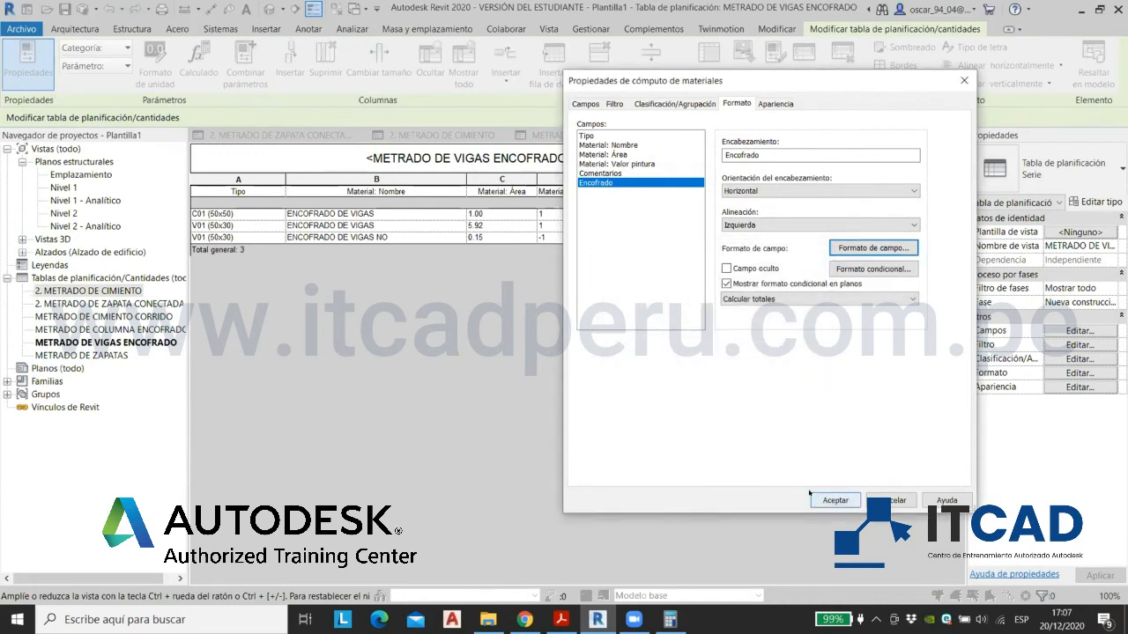
click(833, 499)
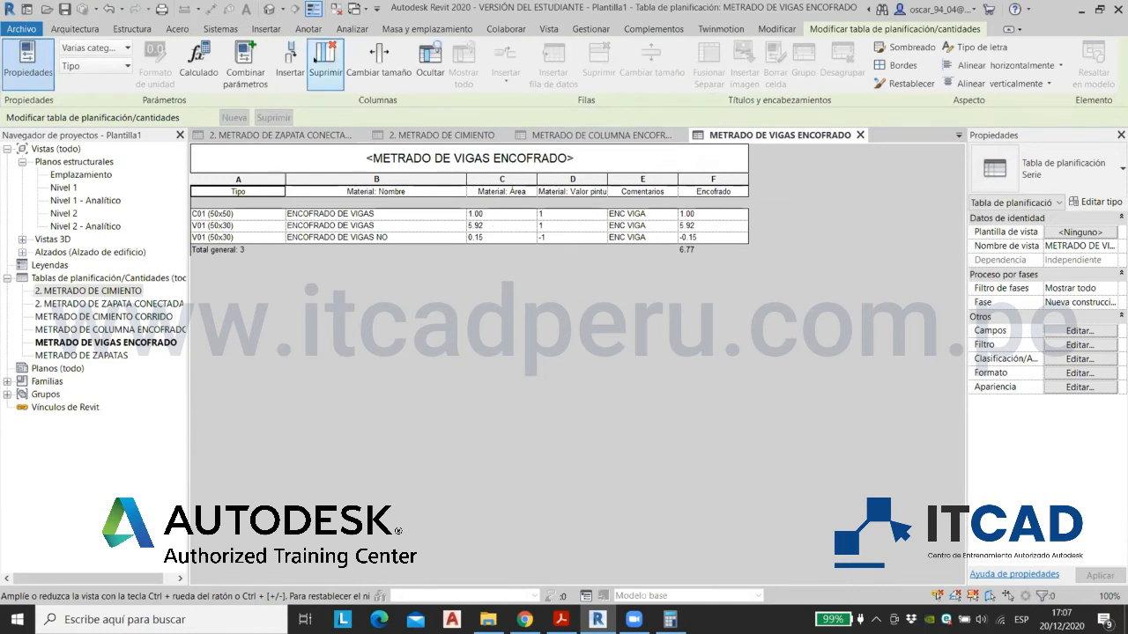
Step: Examine the painted beam and column in the 3D view and check the column and beam formwork takeoffs
click(457, 266)
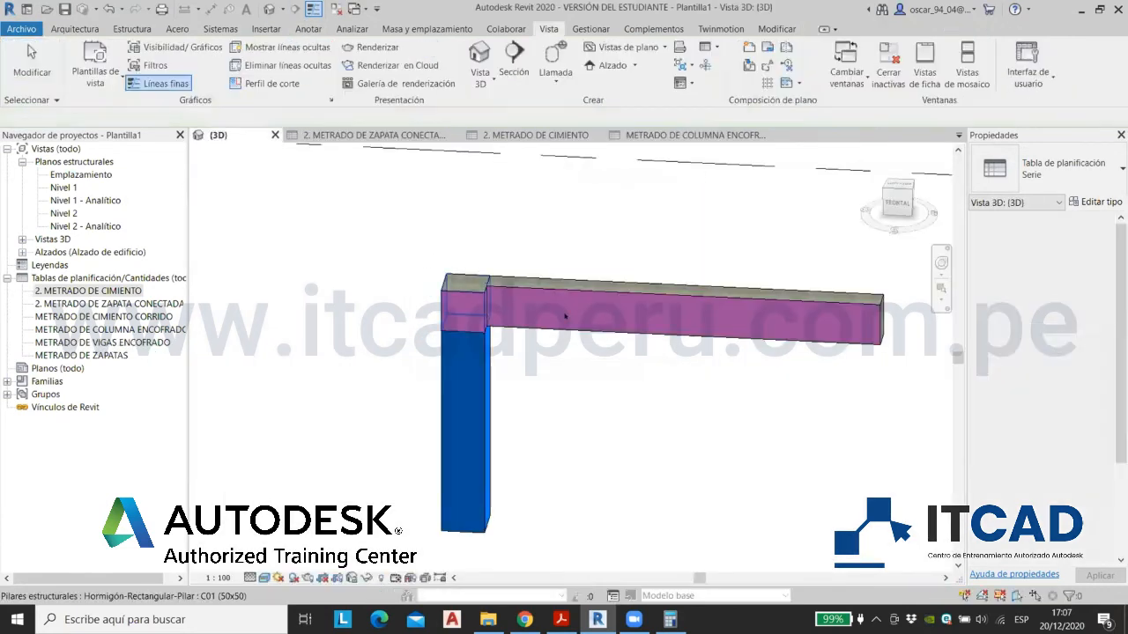
click(585, 326)
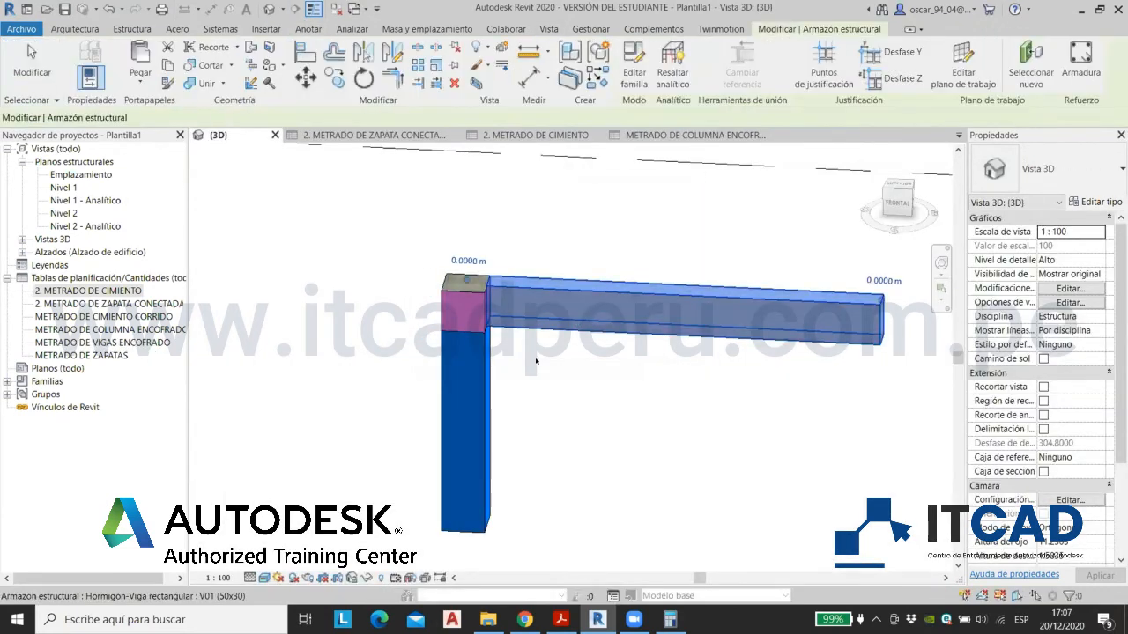
click(645, 434)
shift+middle_drag(655, 447, 608, 340)
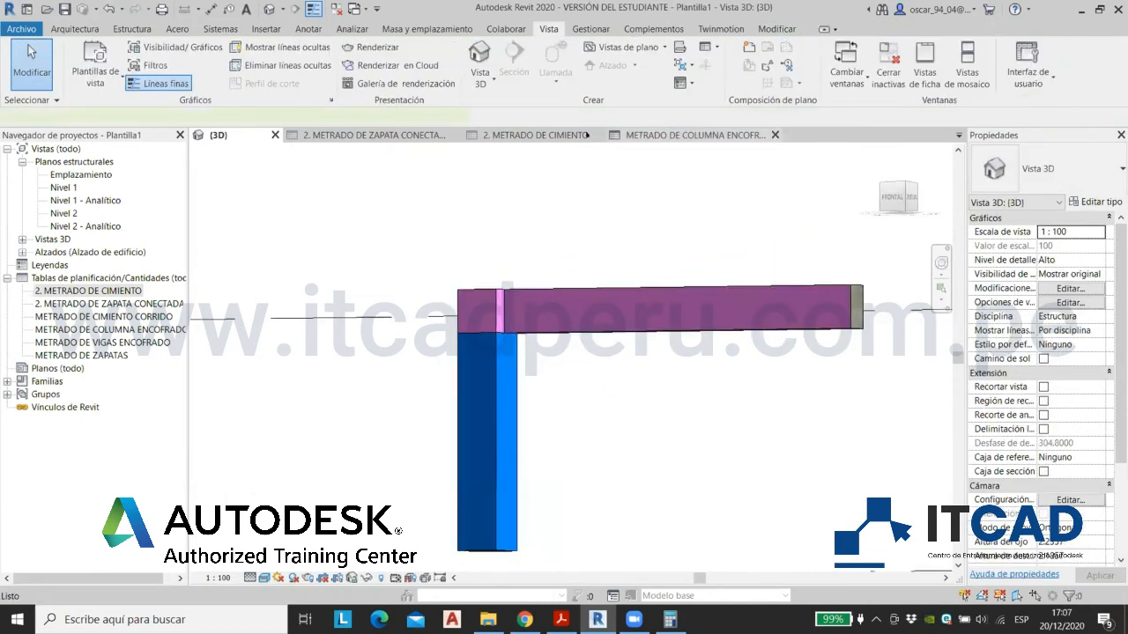
click(696, 135)
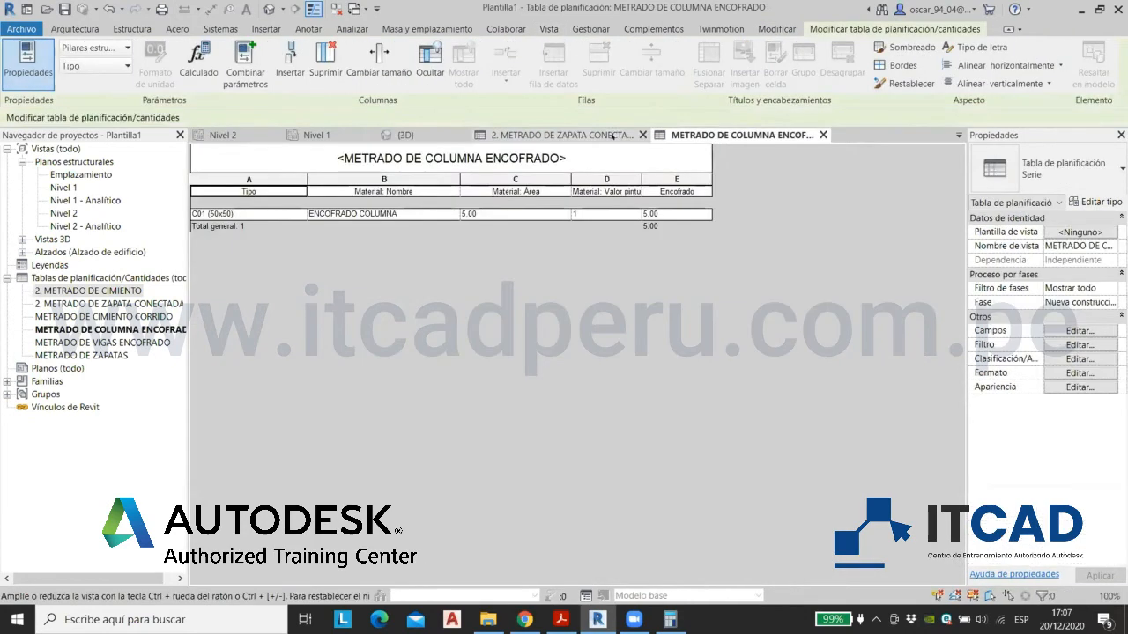
double_click(99, 341)
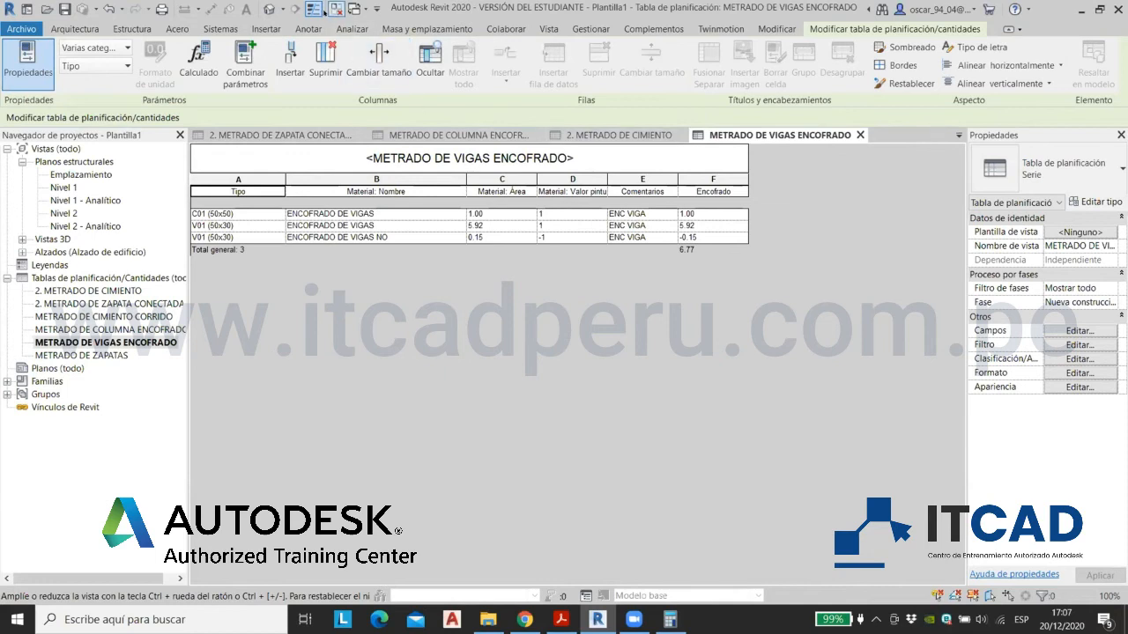
Step: Inspect the beam's free end and the column-beam joint in 3D and compare them with METRADO DE VIGAS ENCOFRADO
click(269, 8)
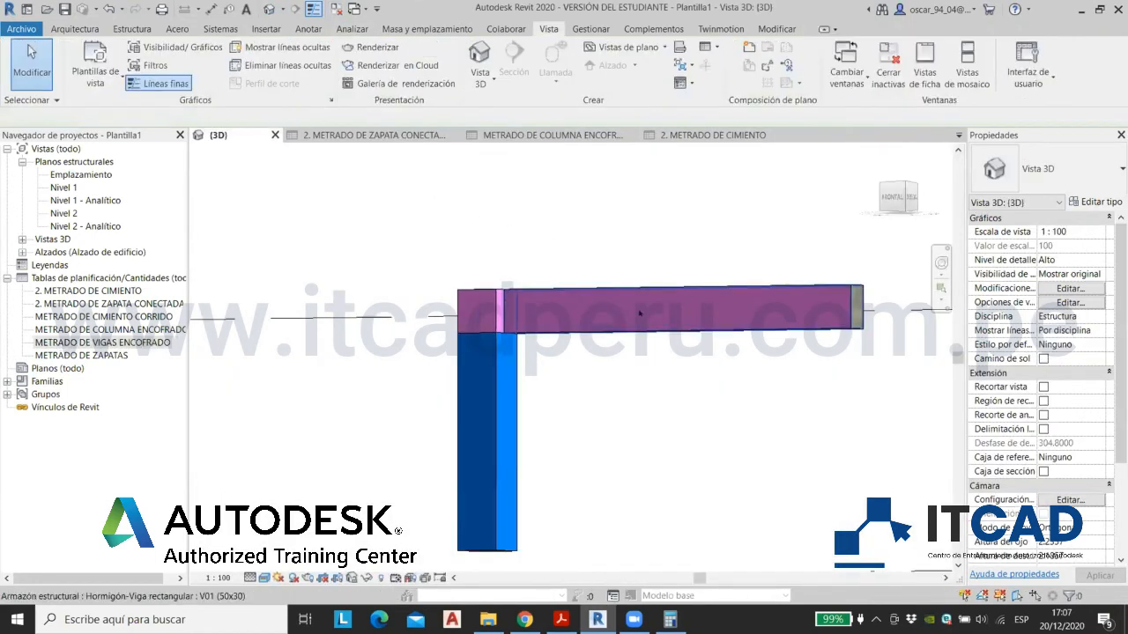
click(740, 324)
shift+middle_drag(740, 324, 670, 353)
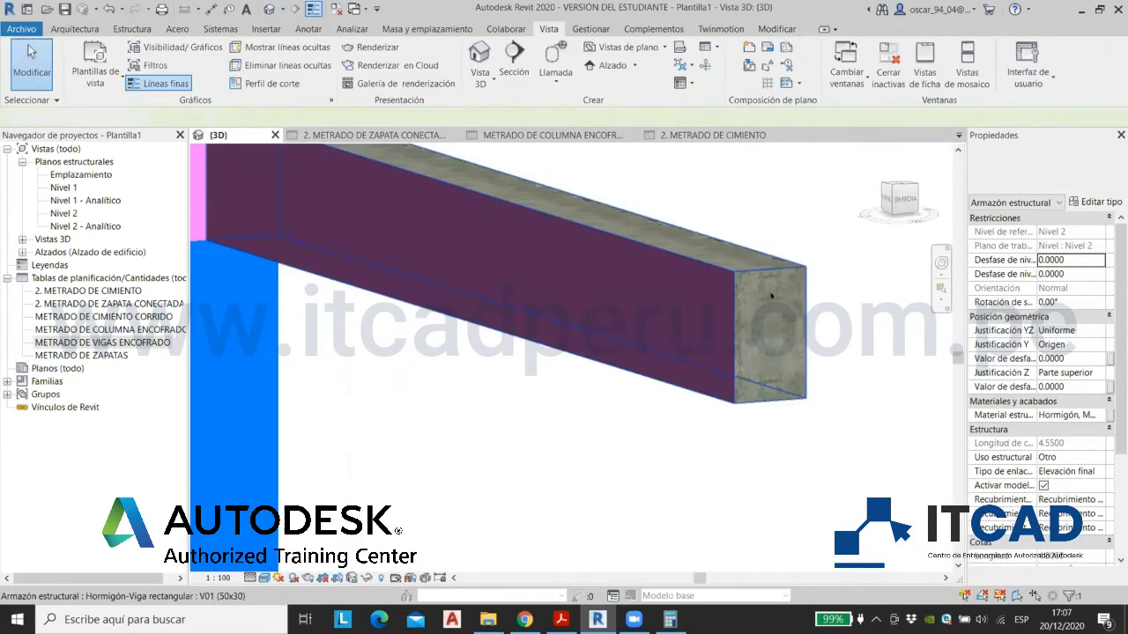
click(760, 418)
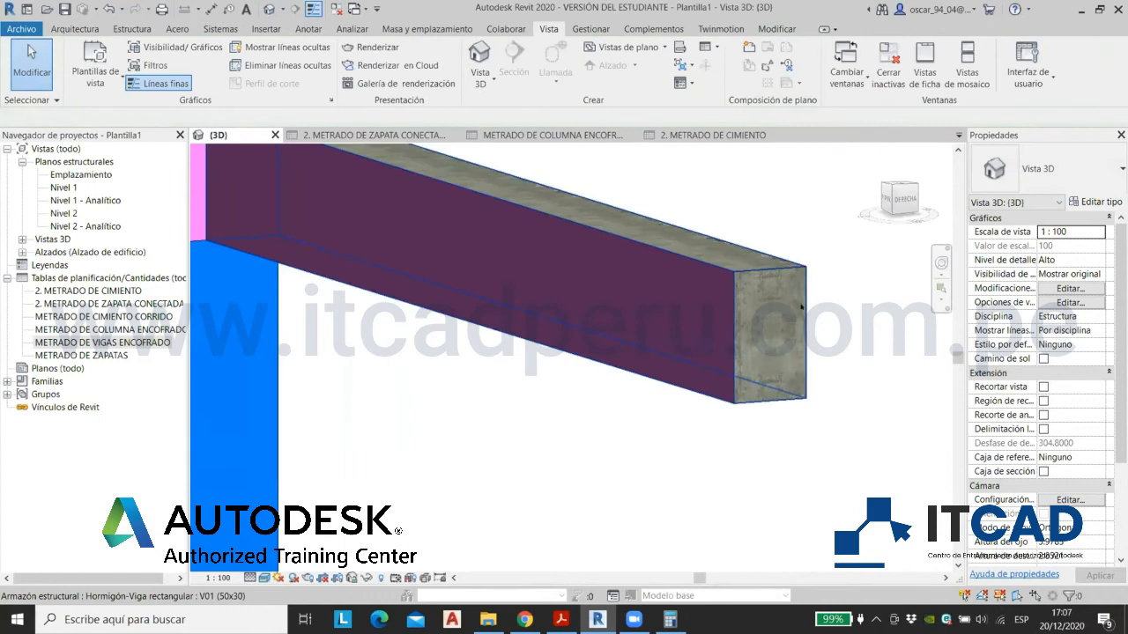
shift+middle_drag(760, 419, 778, 420)
middle_drag(197, 251, 312, 284)
scroll(314, 284, up, 2)
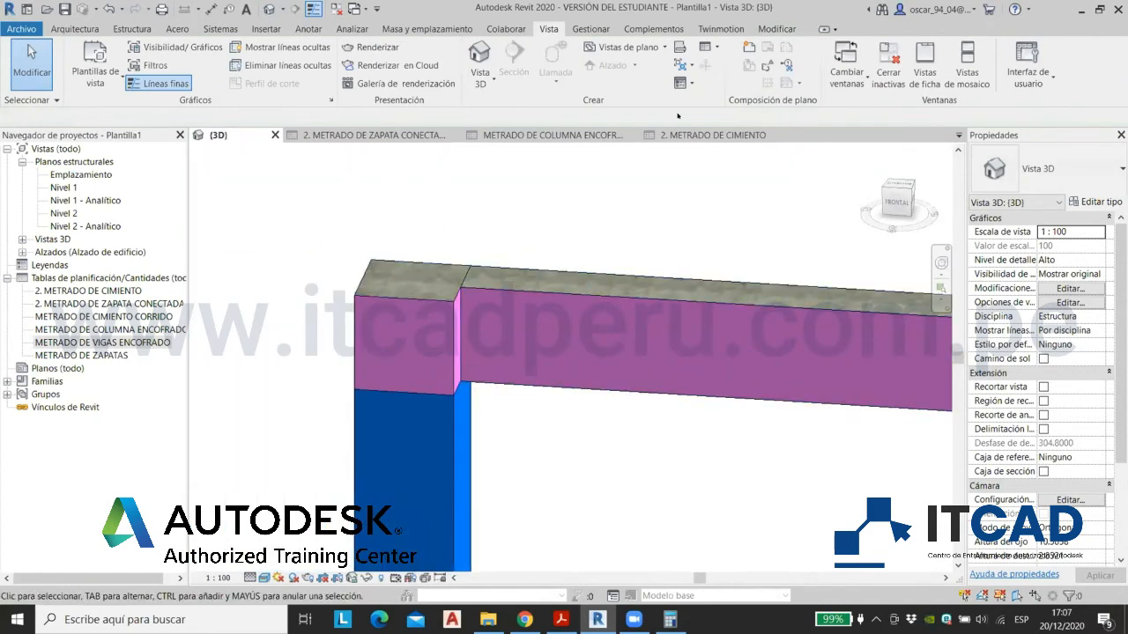
double_click(104, 342)
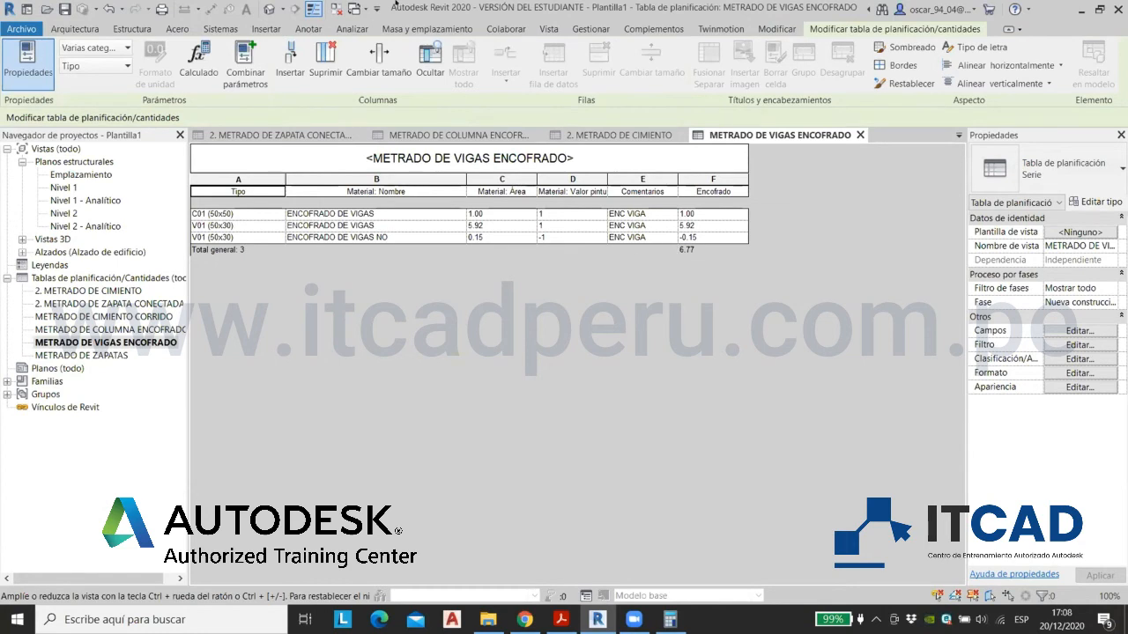
Step: Review the painted faces of the connected footings and the T-shaped strip foundation in the 3D view
key(ctrl+F4)
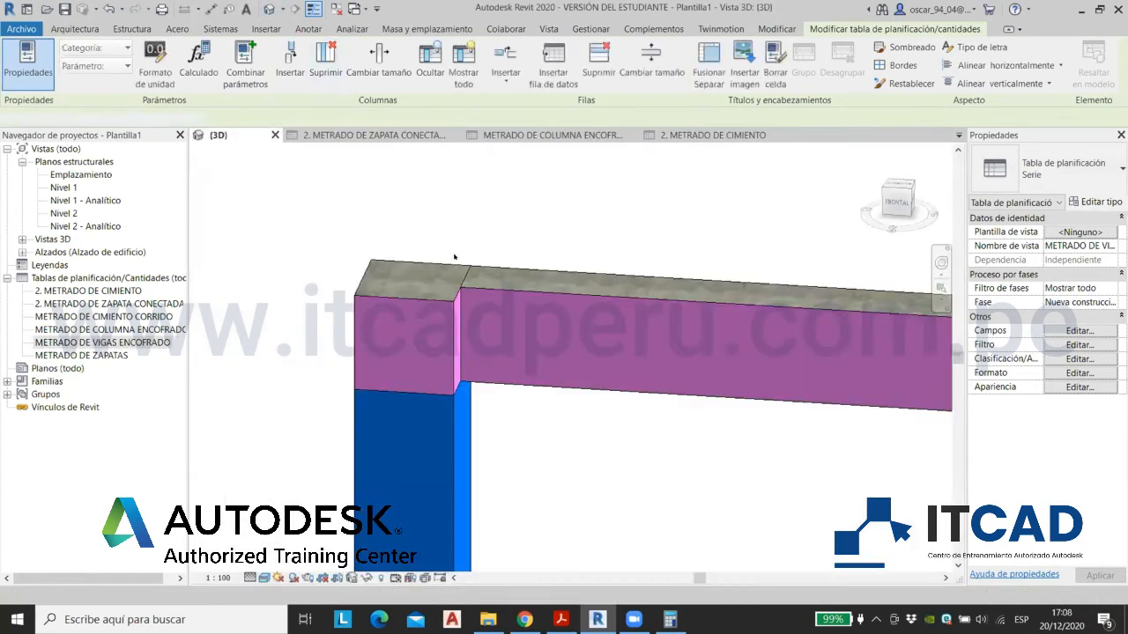
scroll(467, 265, down, 5)
scroll(446, 350, up, 3)
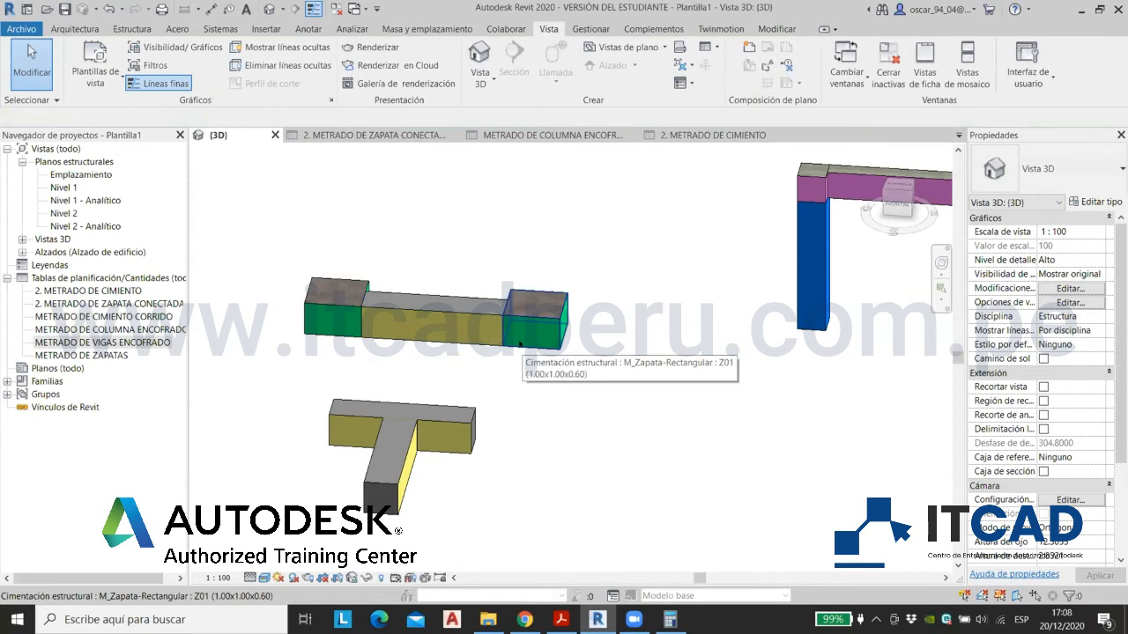
click(482, 342)
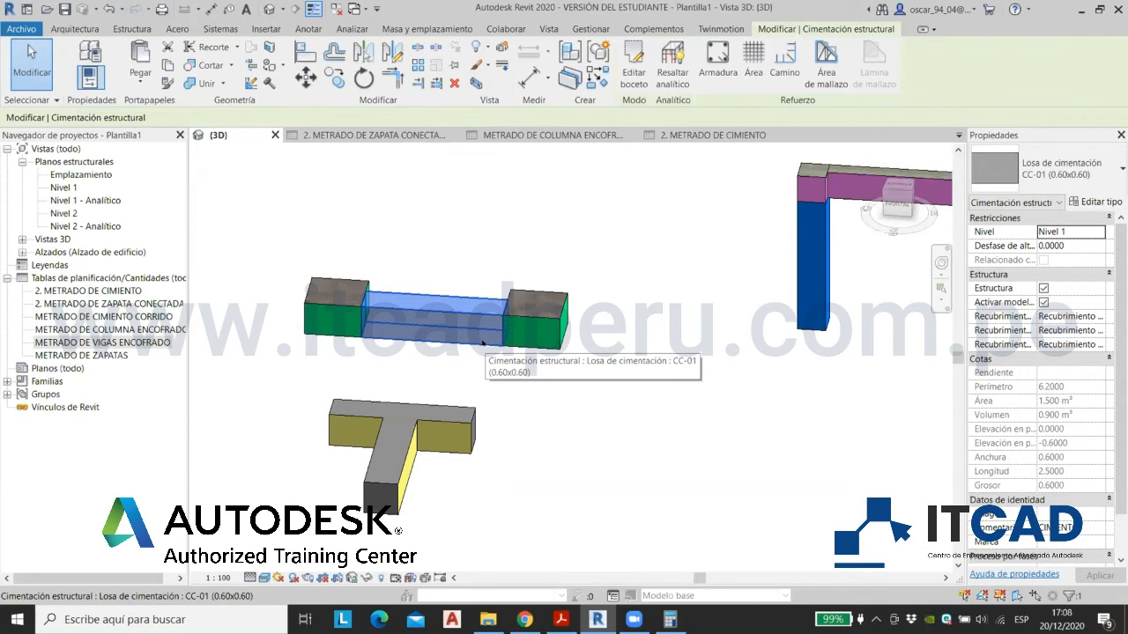
click(516, 277)
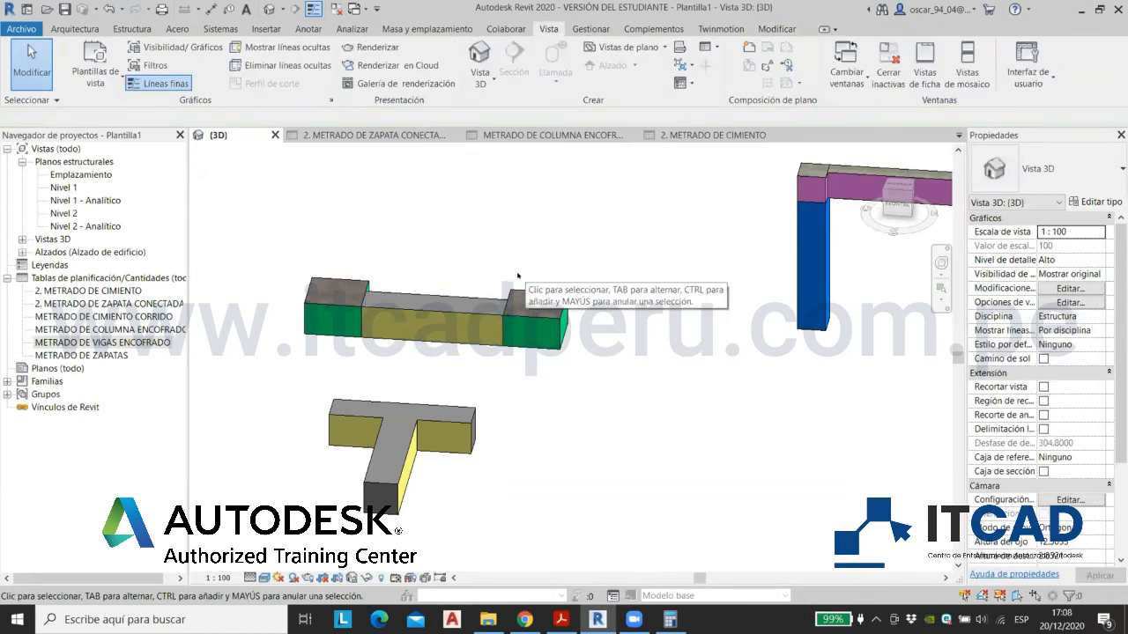
shift+middle_drag(483, 305, 606, 351)
scroll(593, 361, down, 3)
scroll(500, 401, up, 5)
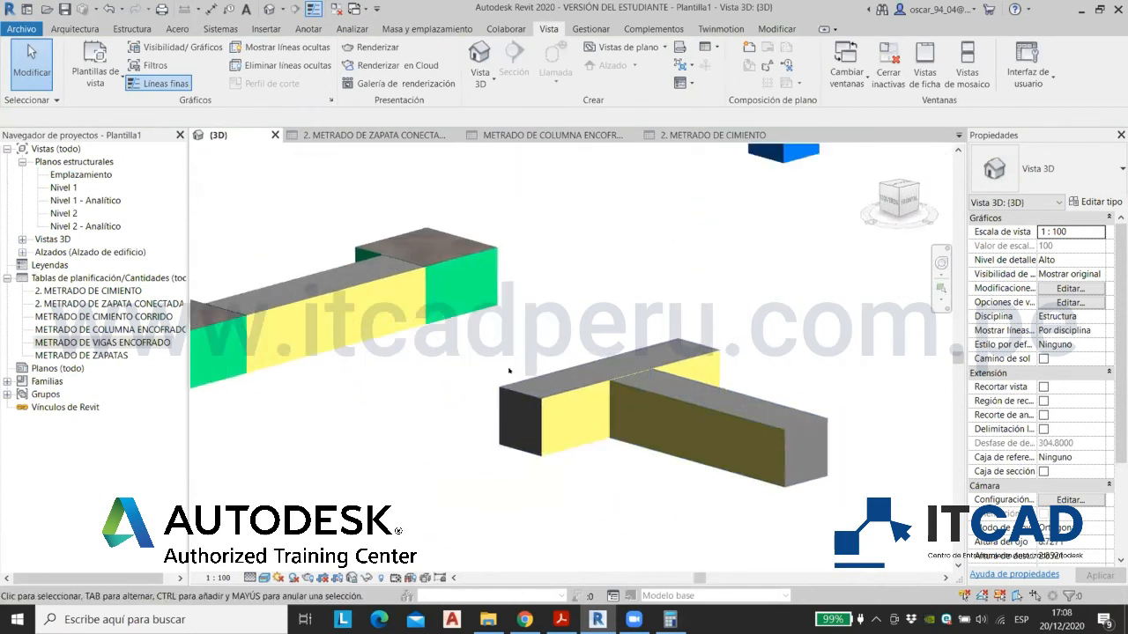
scroll(458, 387, up, 2)
scroll(432, 401, down, 2)
shift+middle_drag(428, 408, 411, 423)
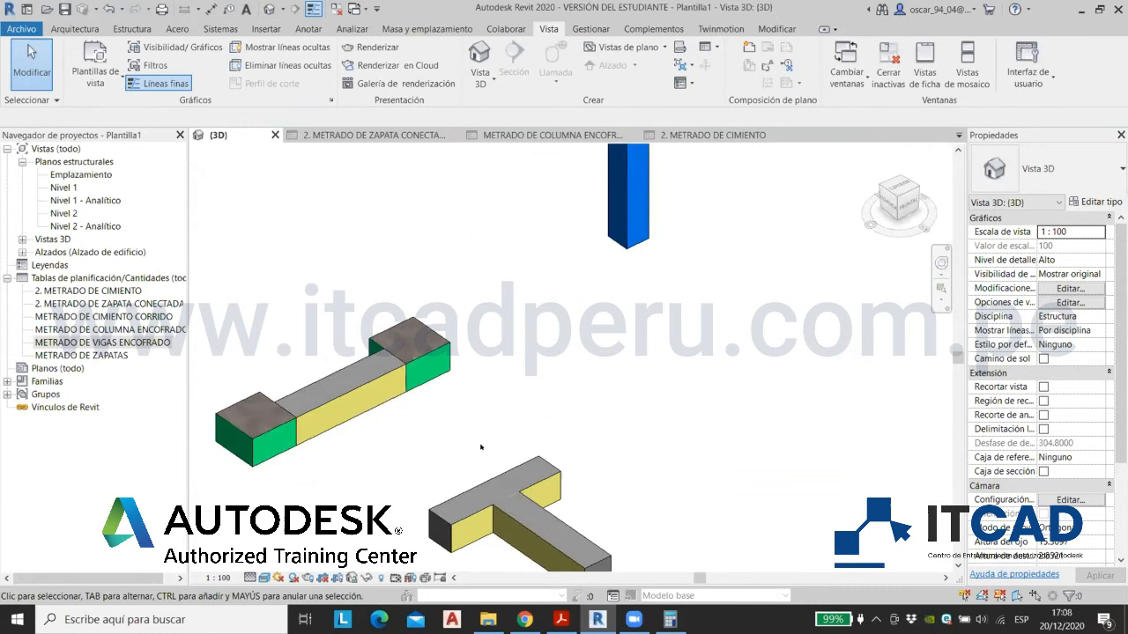
Step: Examine the painted column and beam from several angles in the 3D view
scroll(481, 447, down, 2)
middle_drag(580, 299, 535, 380)
scroll(534, 365, up, 3)
scroll(537, 326, down, 3)
shift+middle_drag(629, 397, 577, 331)
scroll(558, 248, up, 3)
scroll(679, 317, down, 2)
shift+middle_drag(679, 317, 590, 396)
scroll(632, 258, up, 3)
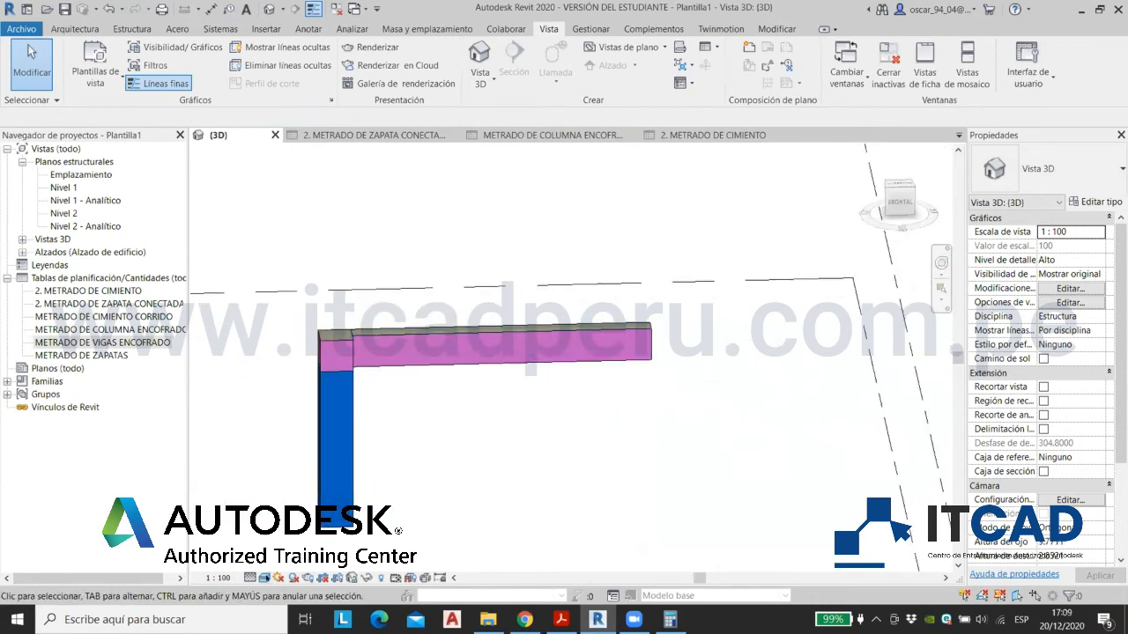
Step: Try other visual styles on the 3D view and restore the one that shows the painted materials
click(264, 578)
click(309, 532)
shift+middle_drag(478, 440, 489, 414)
click(265, 578)
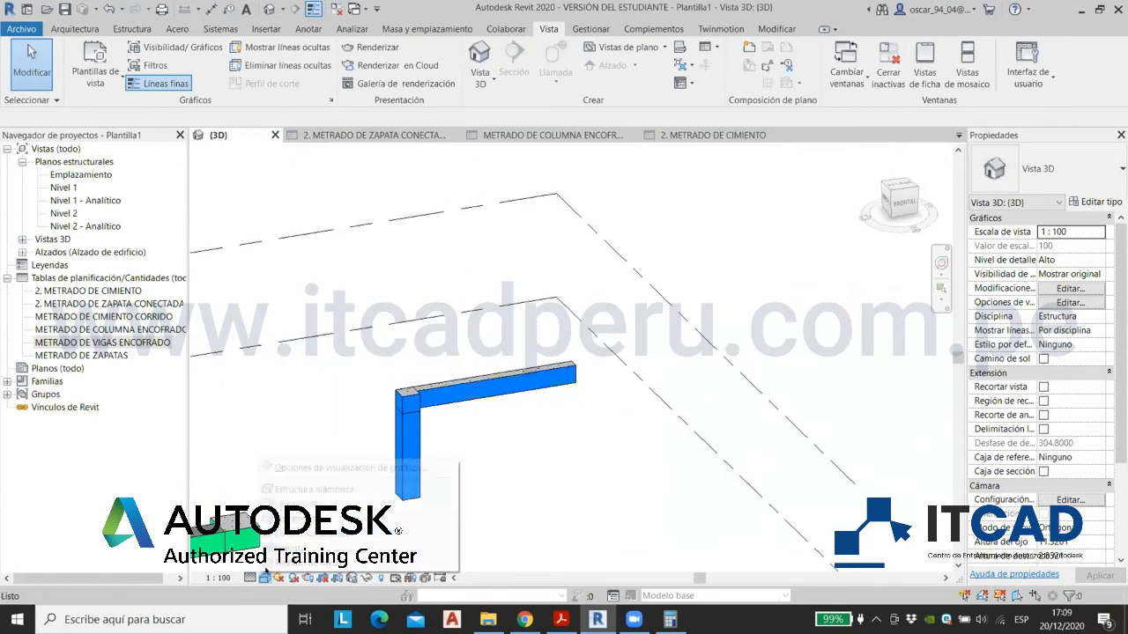
click(299, 526)
click(264, 578)
click(295, 547)
shift+middle_drag(498, 511, 519, 526)
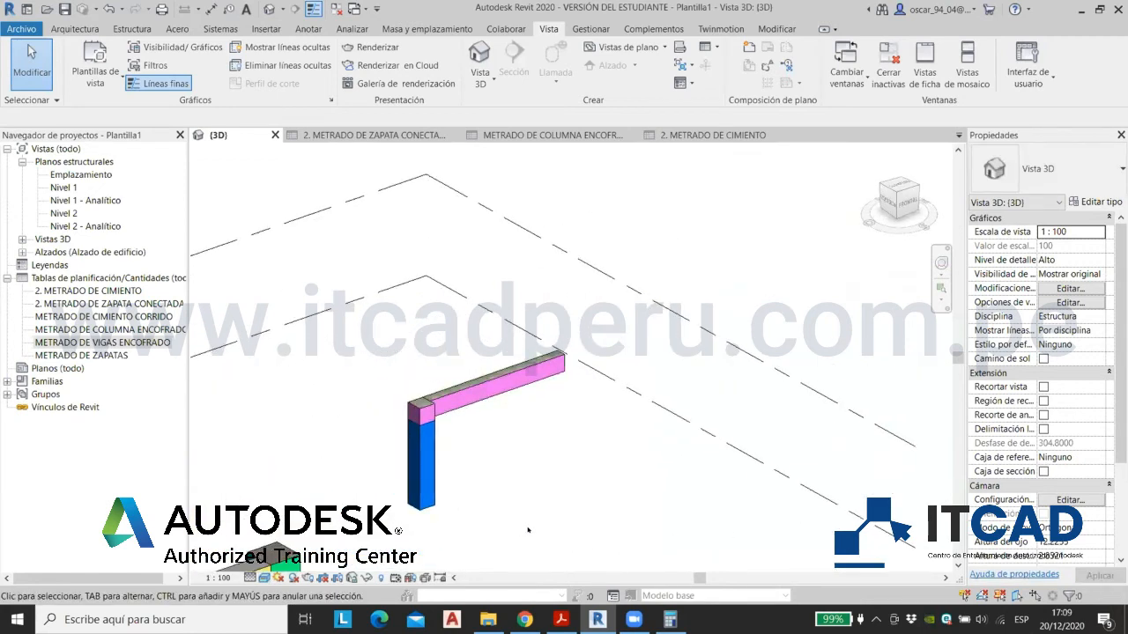
Step: Switch to Acrobat Reader to review the COLUMNAS slide on formwork materials, check the class folder, and return to Revit
click(560, 619)
scroll(586, 439, up, 1)
scroll(587, 439, down, 1)
click(1039, 8)
click(561, 619)
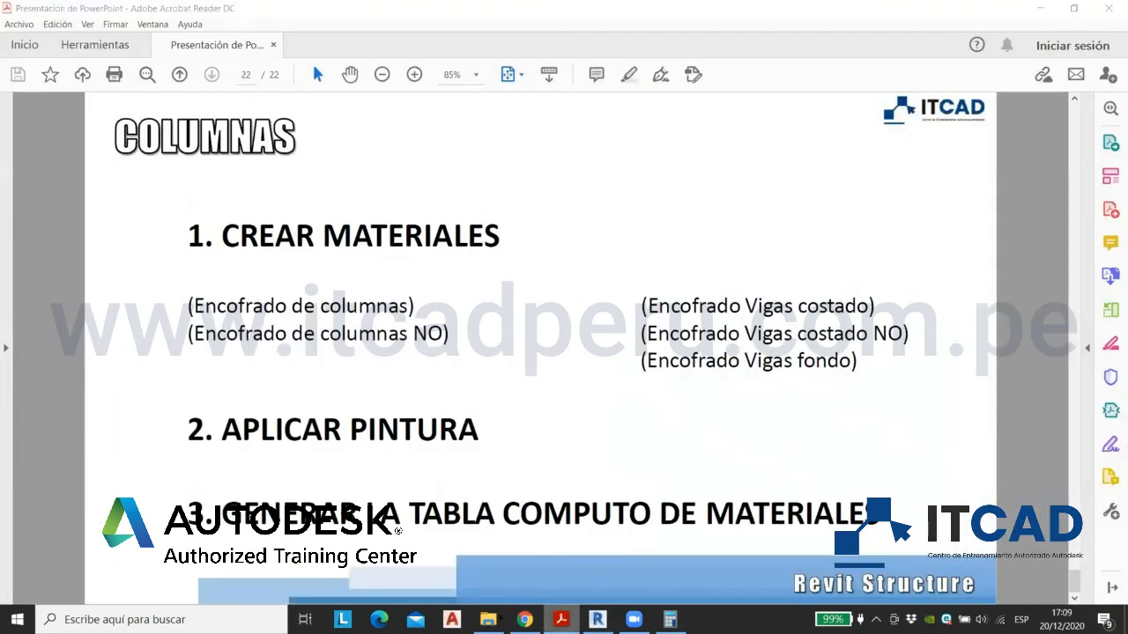
click(560, 619)
click(487, 619)
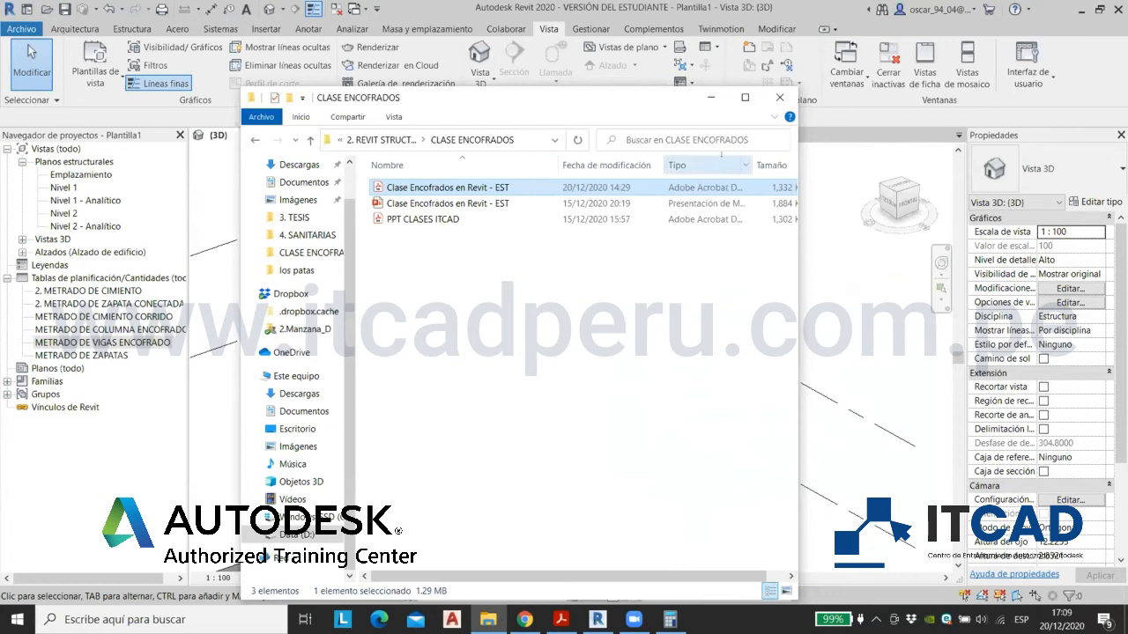
click(710, 97)
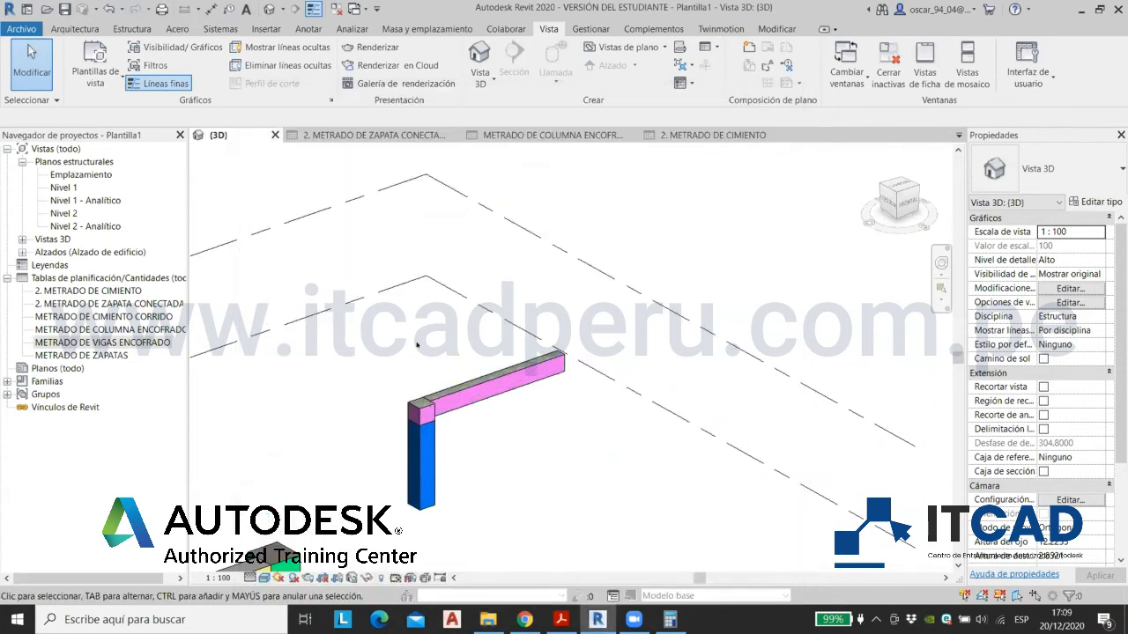
Step: In the Nivel 2 plan, start a structural floor and sketch a rectangular boundary about 4.60 by 2.60 m alongside the beam, from the column
double_click(59, 213)
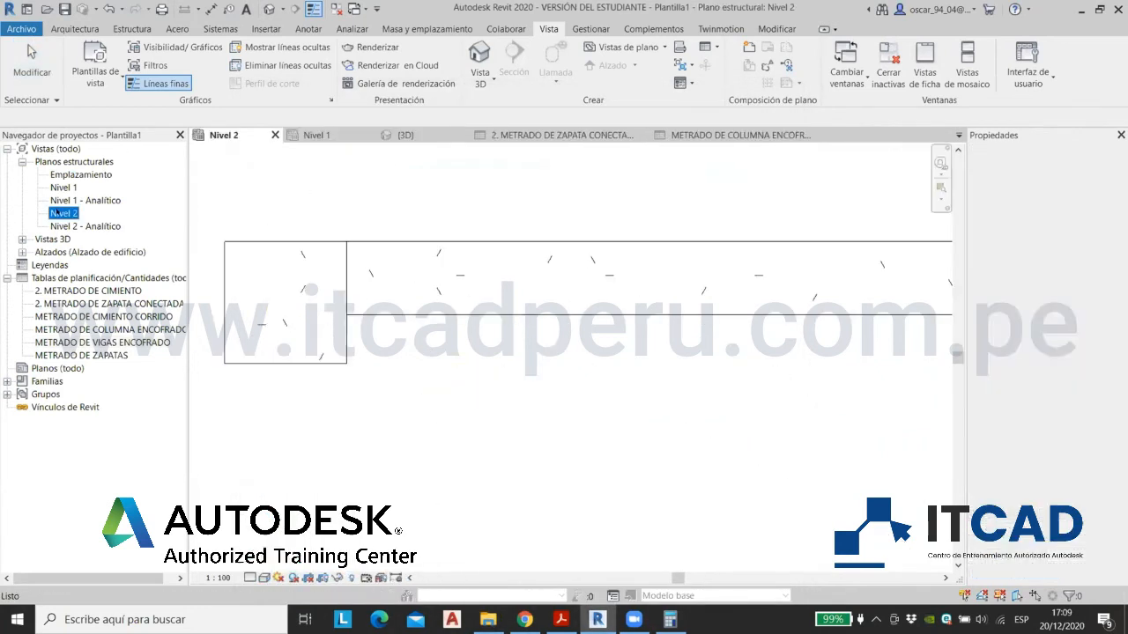
click(95, 29)
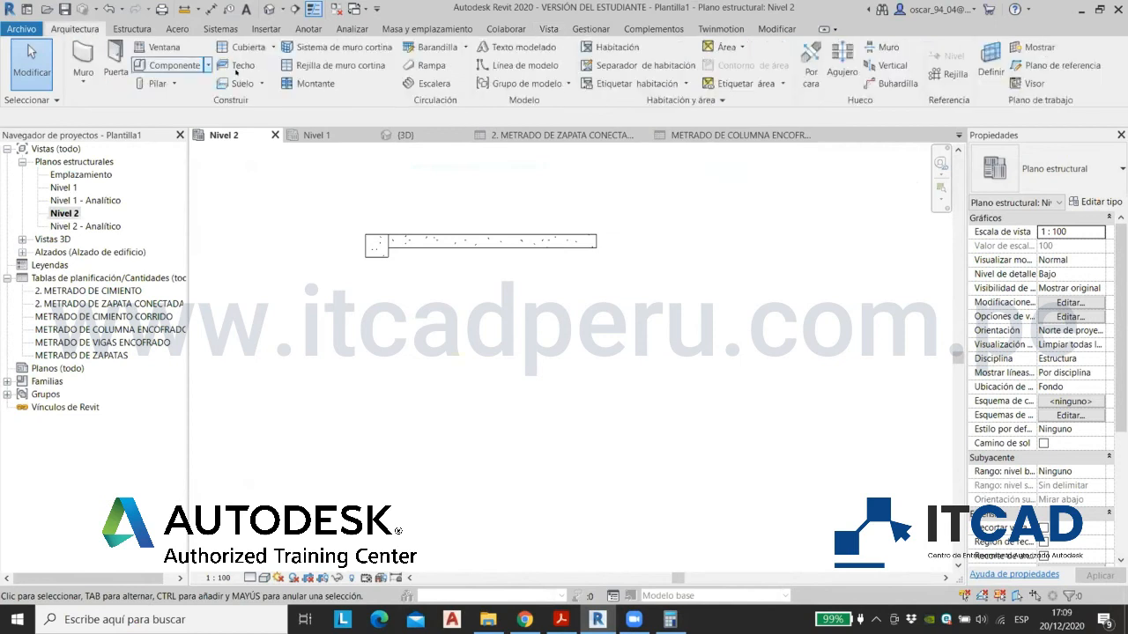
click(127, 29)
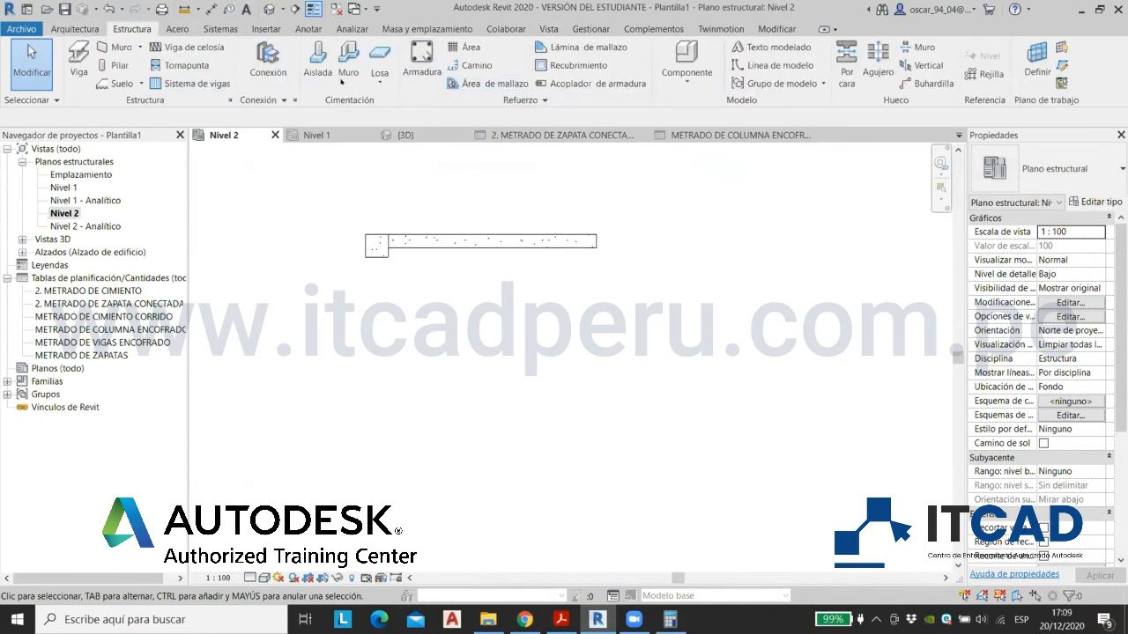
click(140, 83)
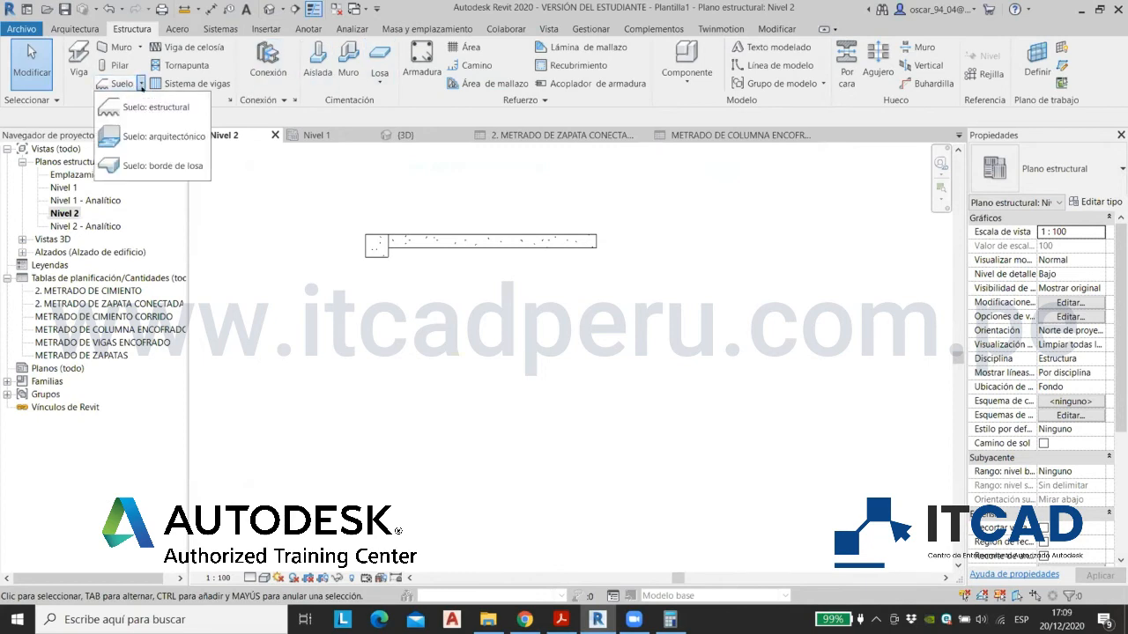
click(155, 107)
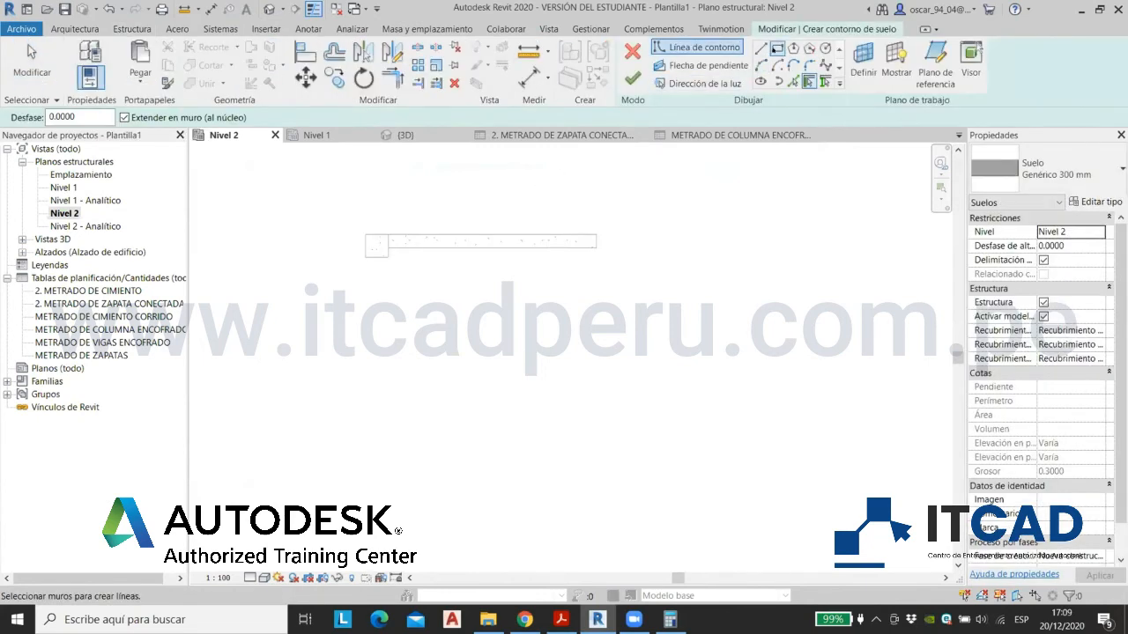
click(776, 48)
scroll(387, 253, up, 5)
click(388, 239)
scroll(489, 293, down, 4)
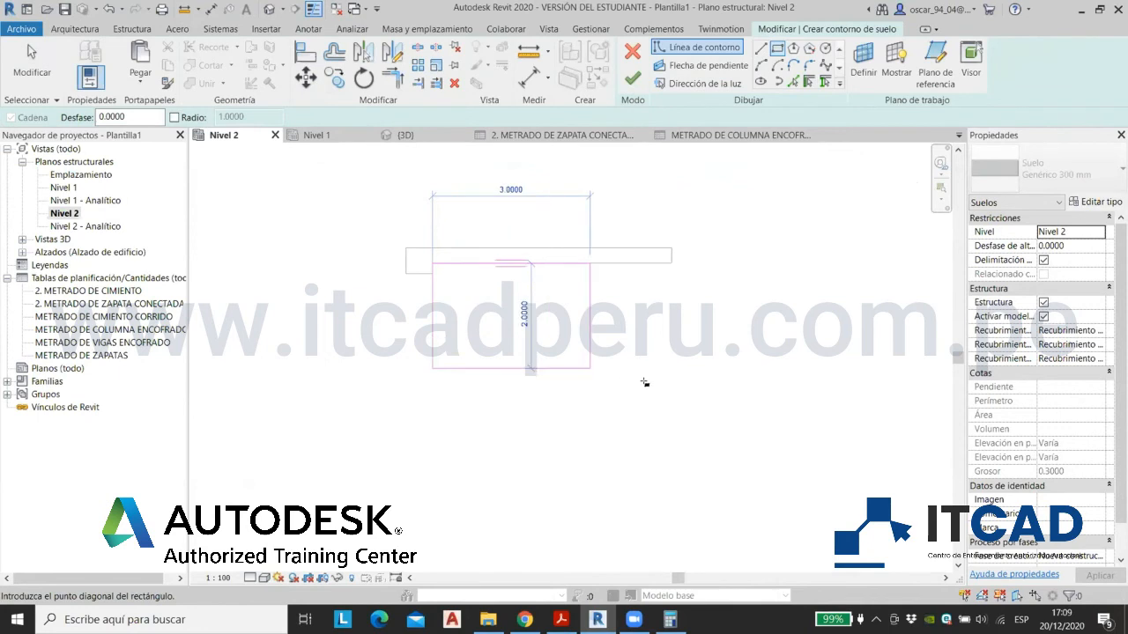
click(674, 399)
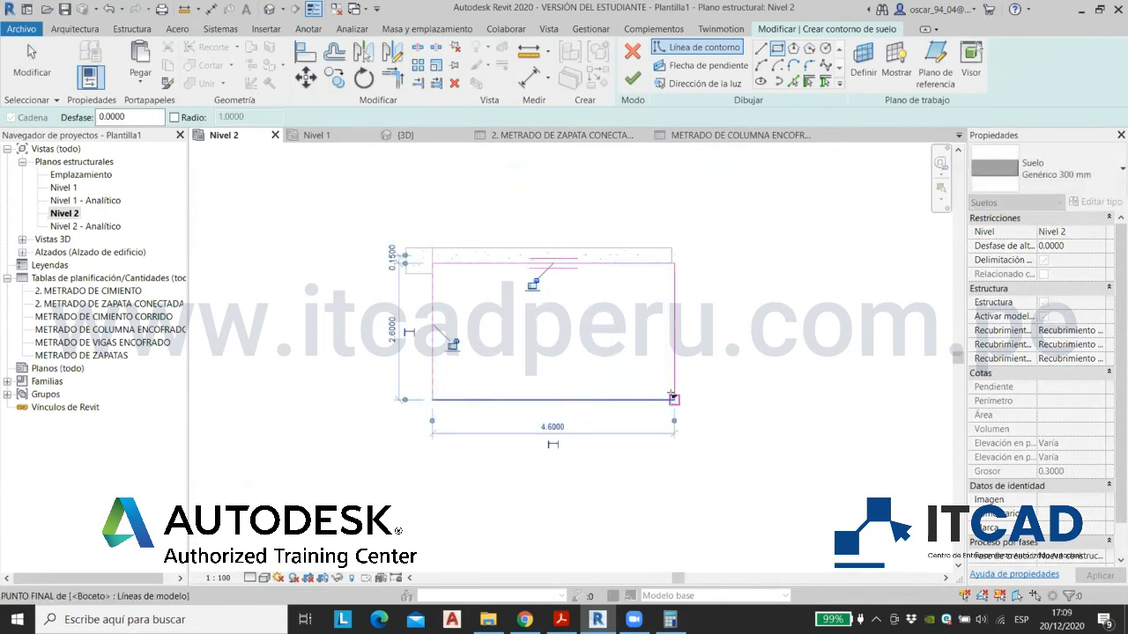
Step: Finish the floor boundary sketch and show the new slab beside the beam in the 3D view
click(632, 78)
click(403, 135)
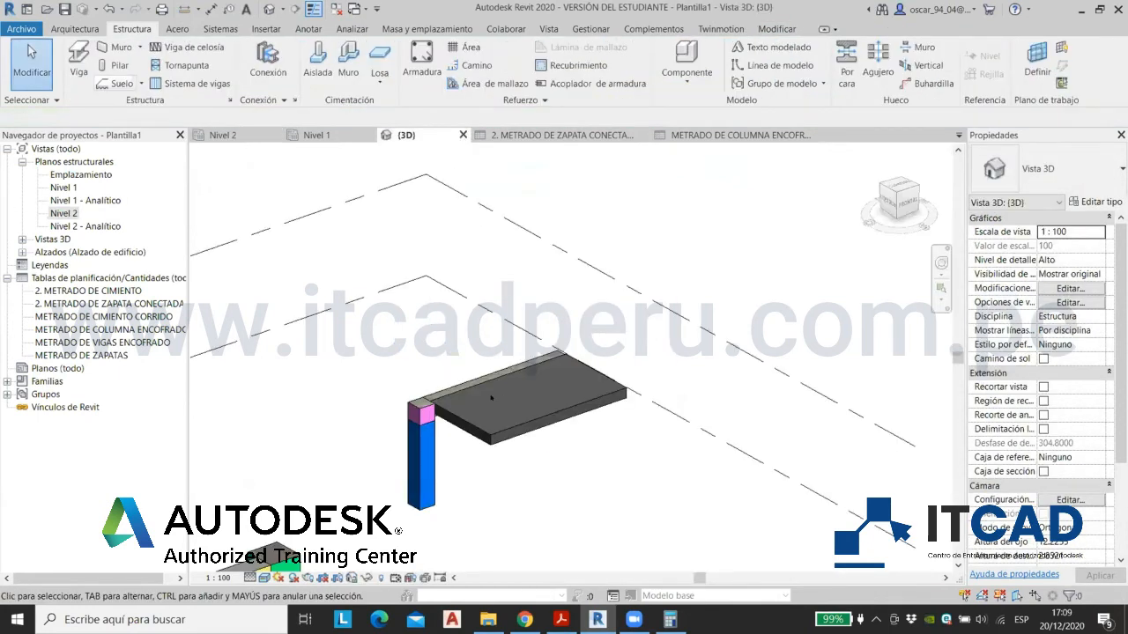
scroll(488, 395, up, 3)
click(441, 452)
click(360, 326)
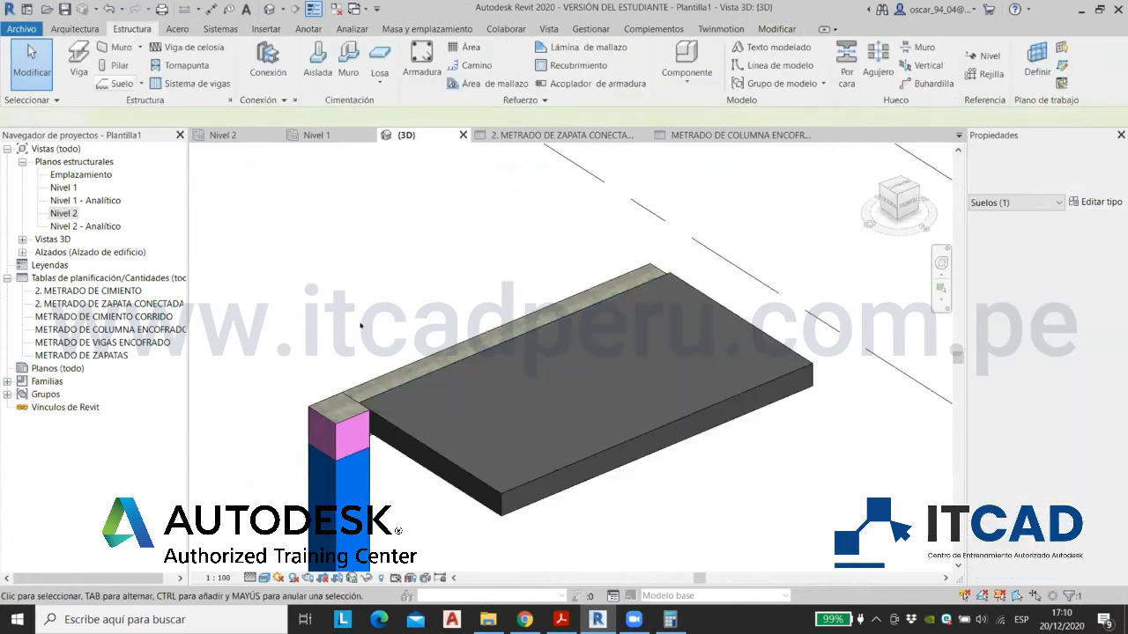
Step: Temporarily isolate the floor slab in the 3D view
scroll(511, 410, down, 3)
shift+middle_drag(511, 411, 410, 354)
scroll(403, 354, up, 5)
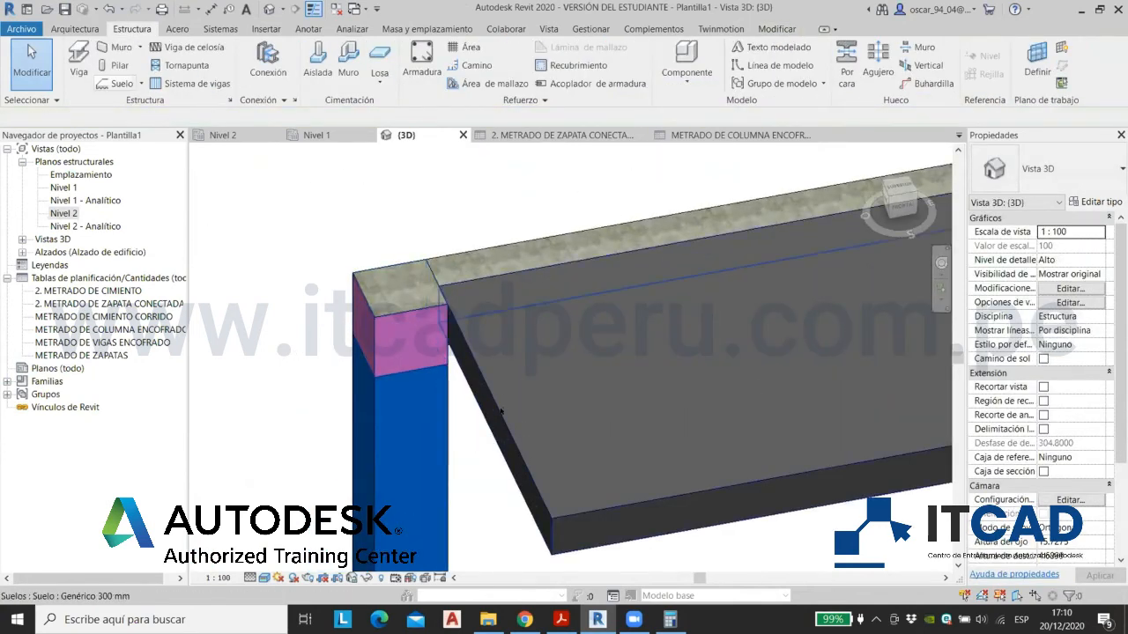
scroll(447, 304, down, 3)
shift+middle_drag(448, 304, 470, 434)
shift+middle_drag(636, 516, 449, 437)
click(735, 426)
click(802, 341)
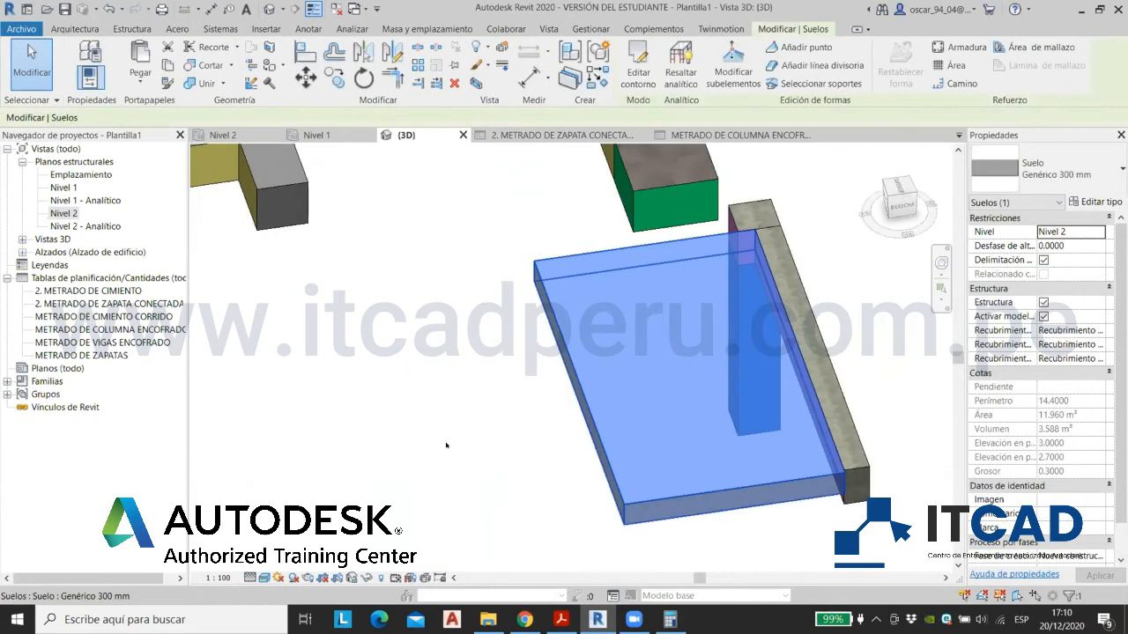
click(366, 578)
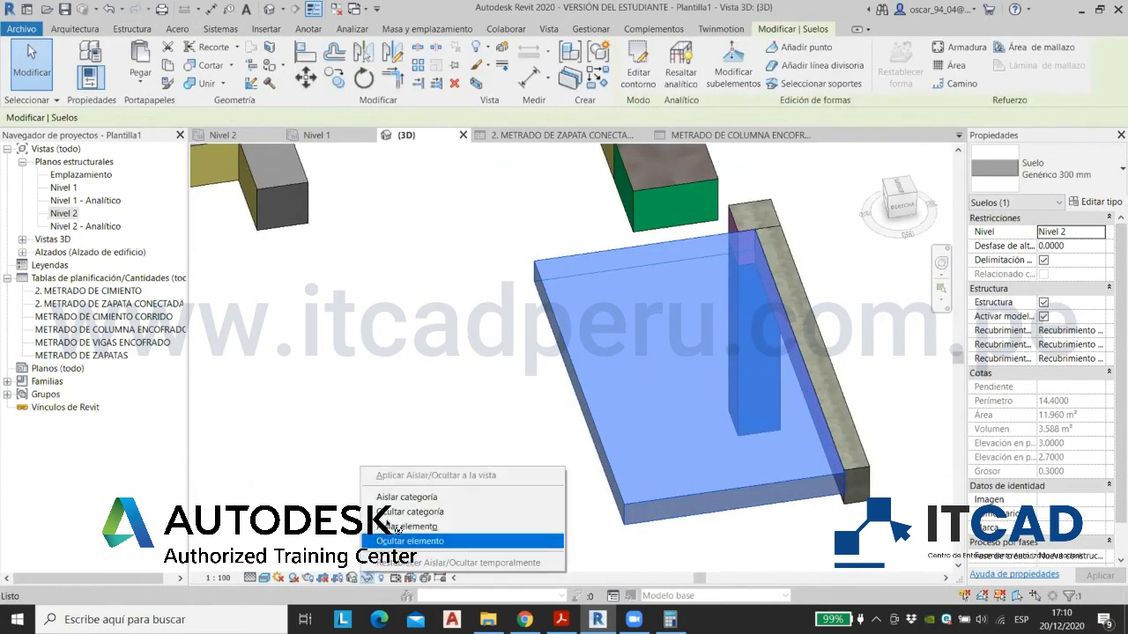
click(405, 526)
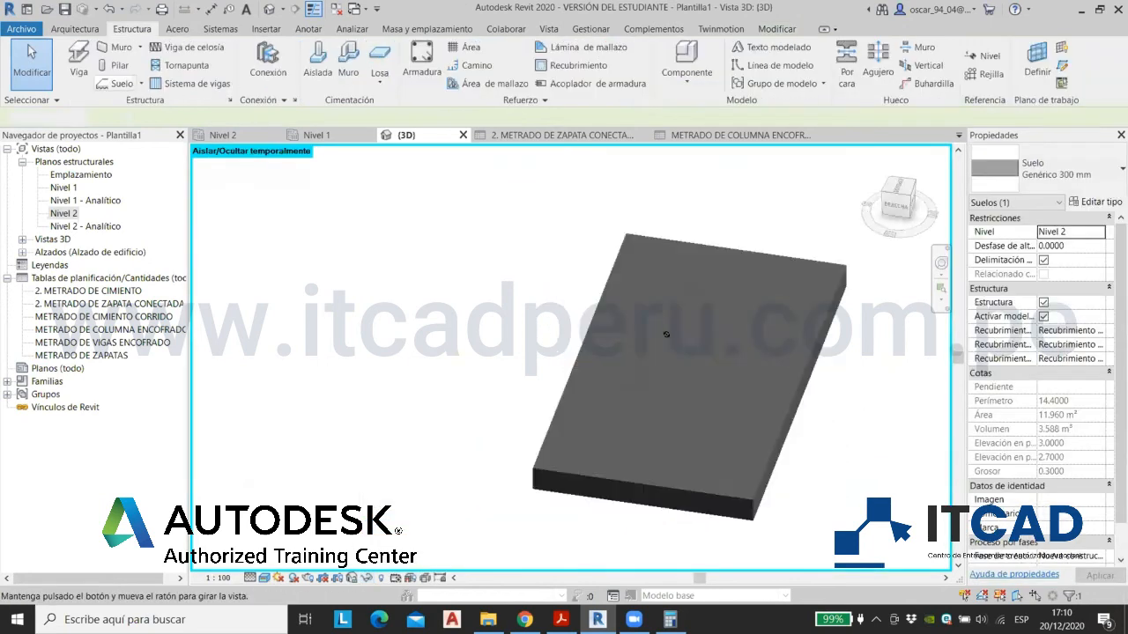
Step: Paint the slab's long face against the beam and the adjoining short face with the ENCOFRADO DE VIGAS NO material
shift+middle_drag(666, 334, 581, 401)
click(574, 432)
scroll(571, 407, up, 3)
scroll(408, 372, down, 3)
shift+middle_drag(407, 373, 445, 397)
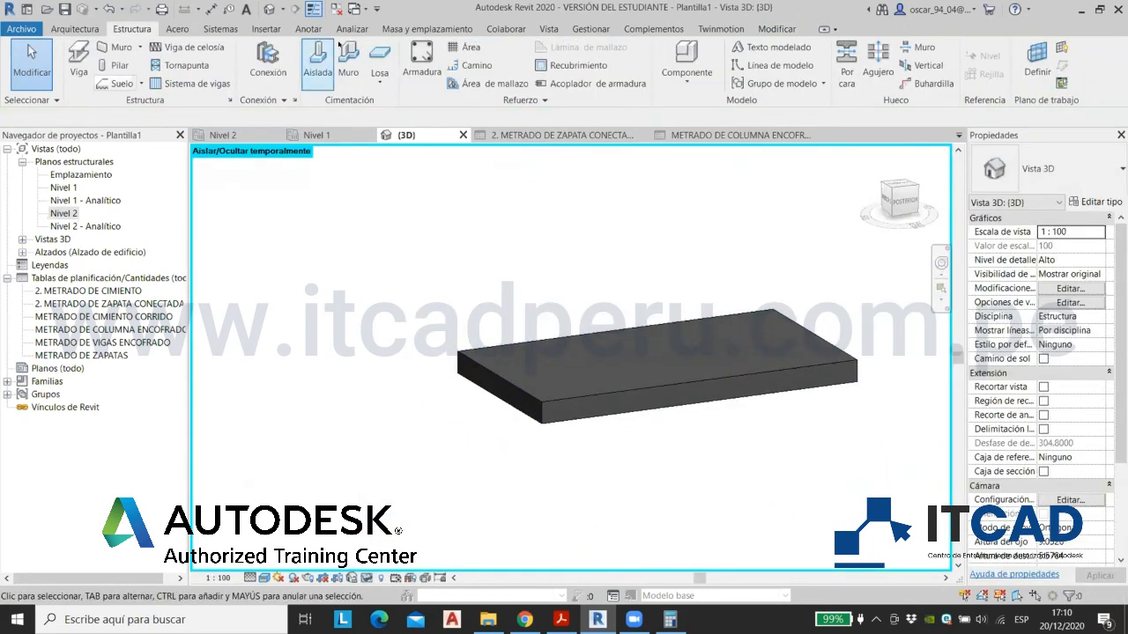
click(776, 28)
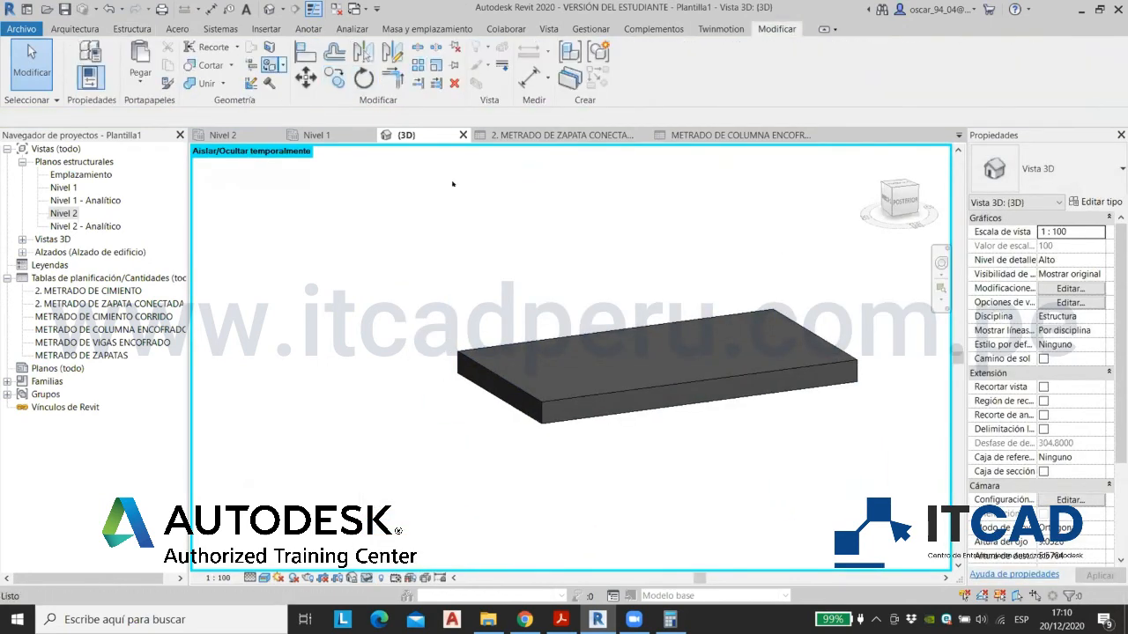
key(p)
key(t)
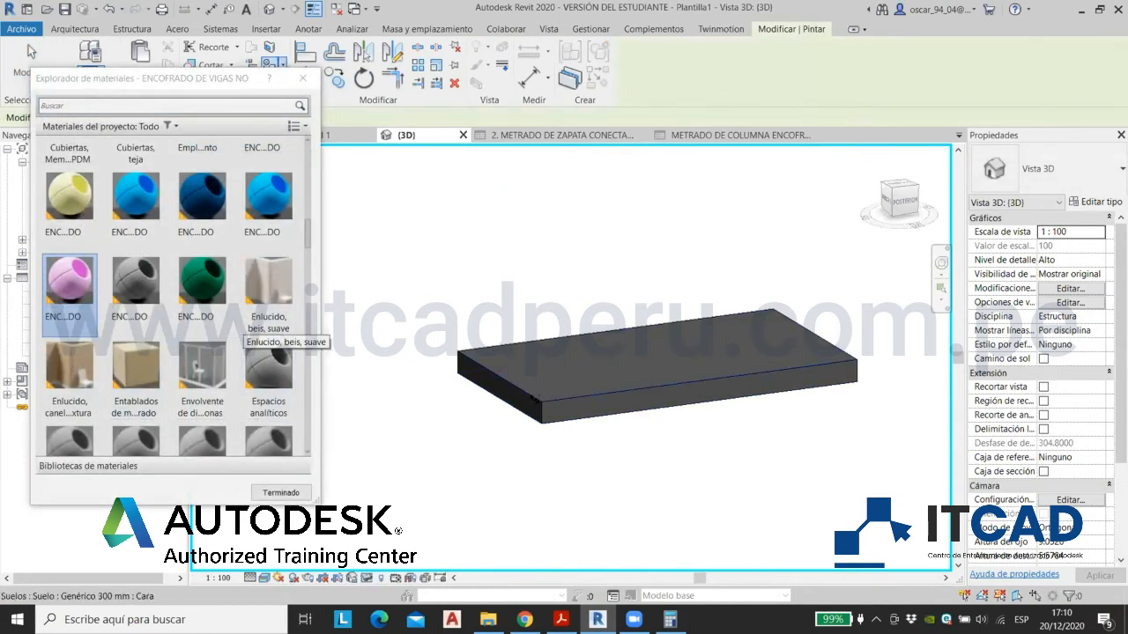
scroll(604, 405, up, 2)
scroll(869, 390, down, 3)
scroll(705, 397, up, 4)
click(616, 393)
scroll(616, 393, down, 3)
key(Escape)
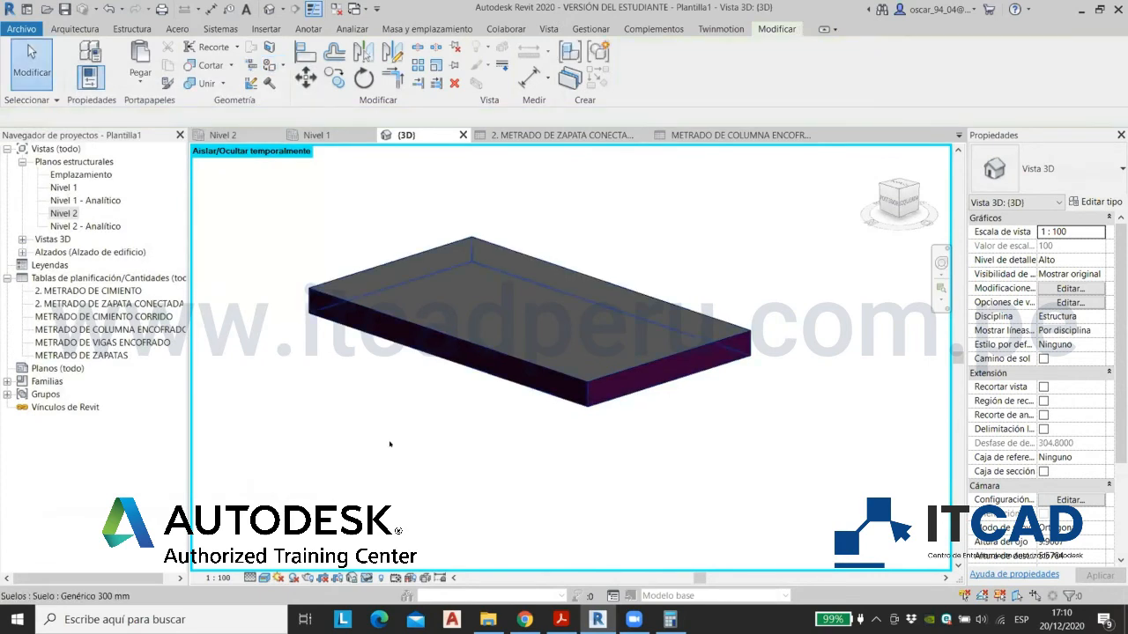
Step: Restore the temporarily hidden elements and set the floor slab's comments to ENC VIGA
key(h)
key(r)
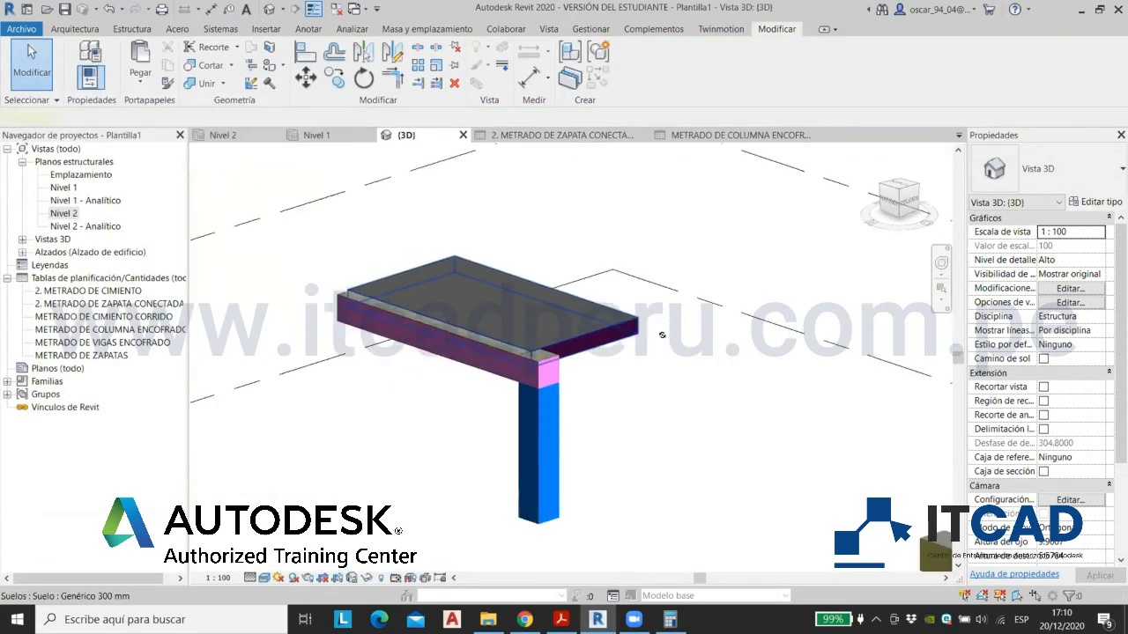
click(581, 326)
click(1075, 485)
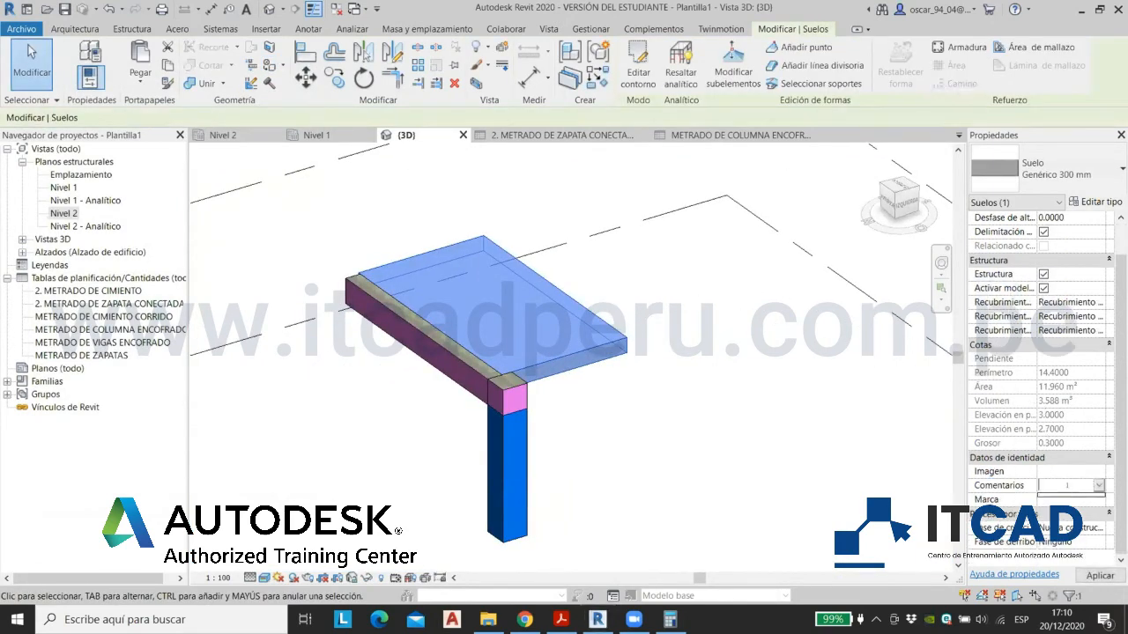
text(EN)
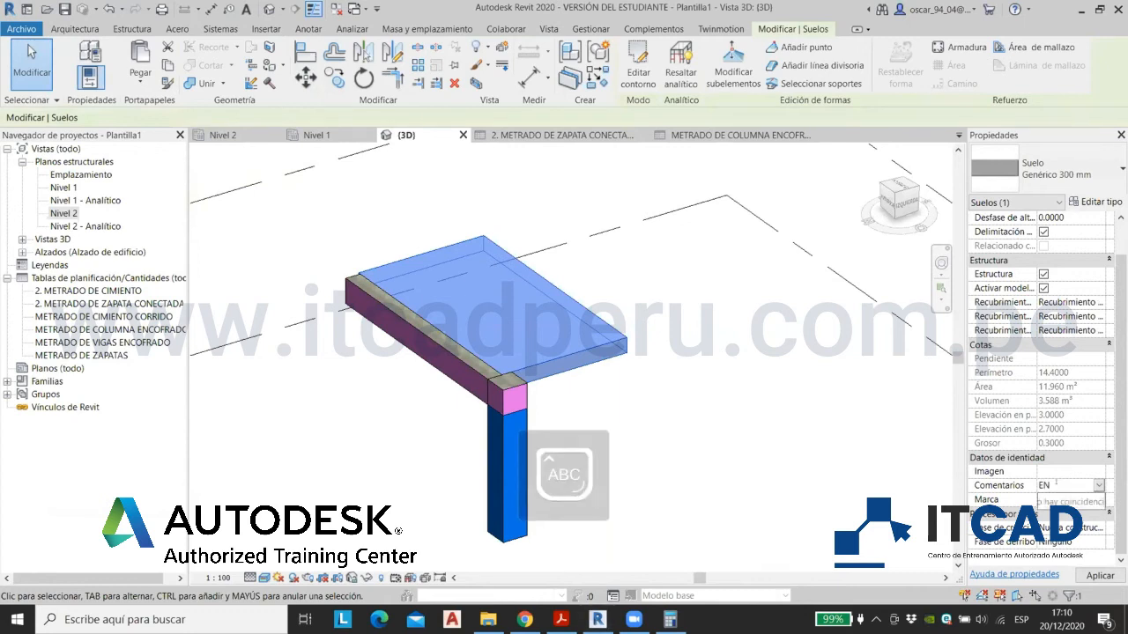
text(C VIGA)
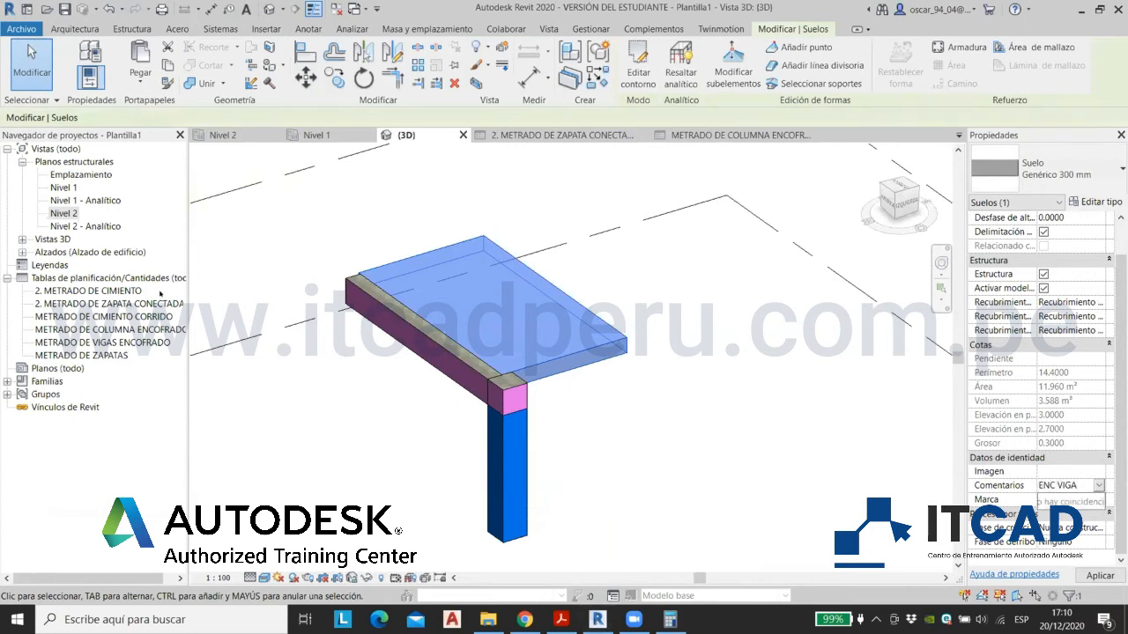
Step: In the METRADO DE VIGAS ENCOFRADO schedule, add a filter requiring Material: Nombre not equal to Suelo por defecto
click(108, 342)
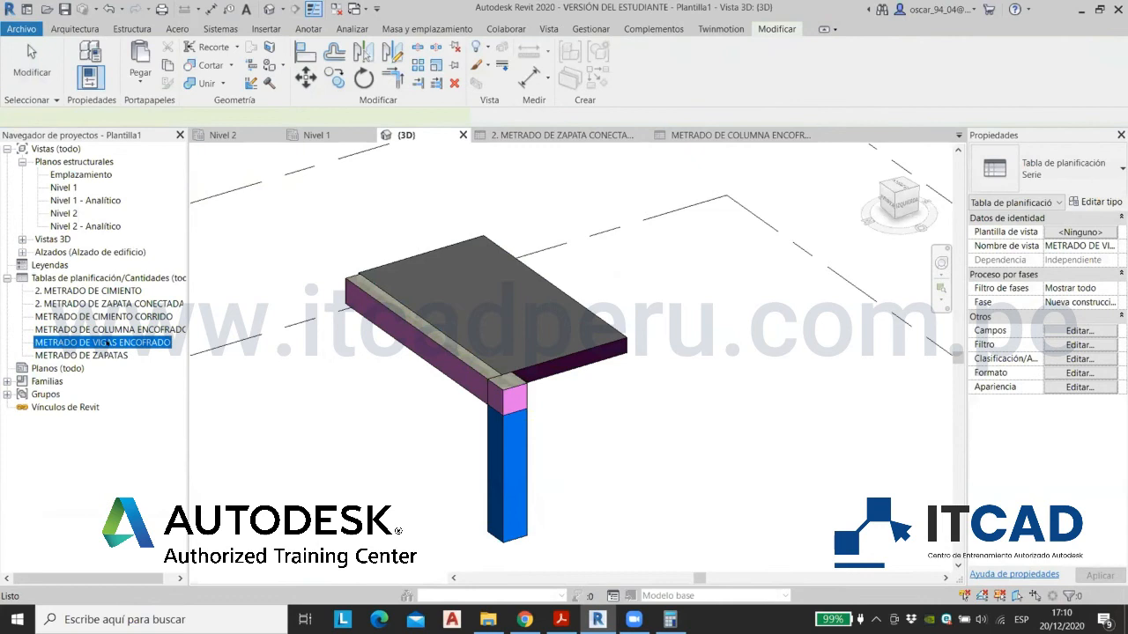
double_click(107, 343)
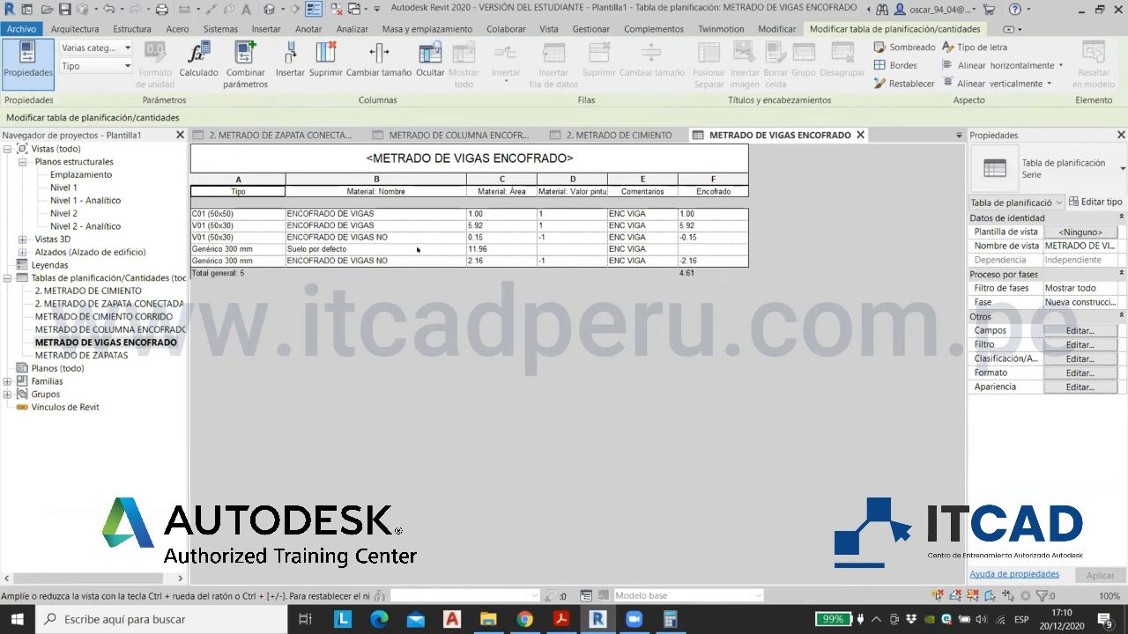
click(1079, 345)
click(676, 175)
click(680, 197)
click(837, 175)
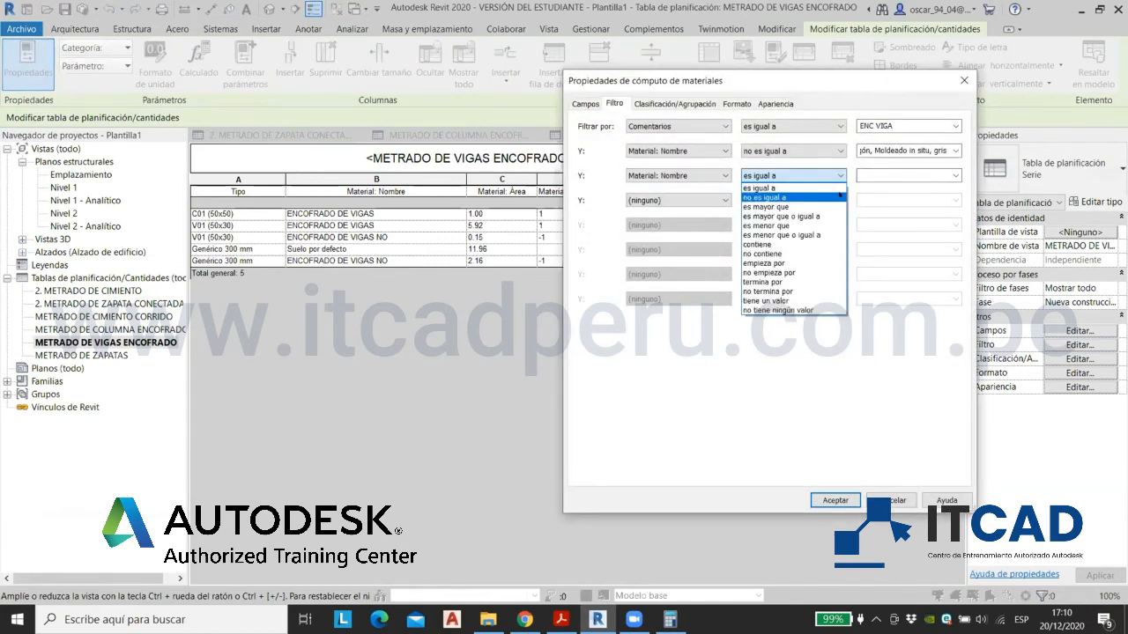
click(839, 196)
click(934, 175)
click(903, 265)
click(835, 499)
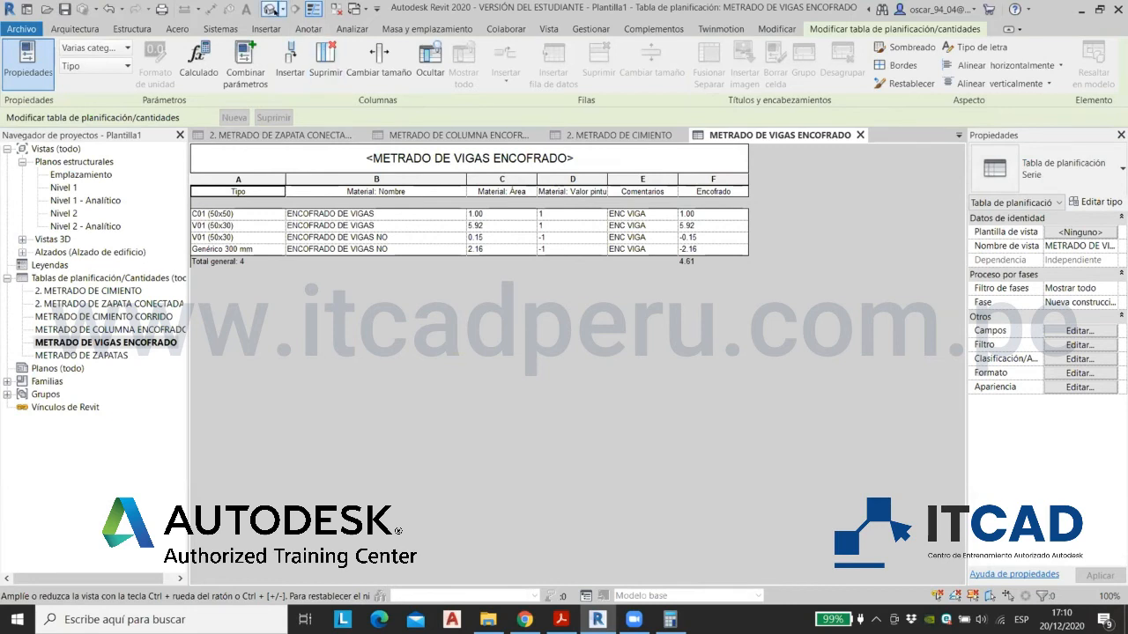
click(271, 11)
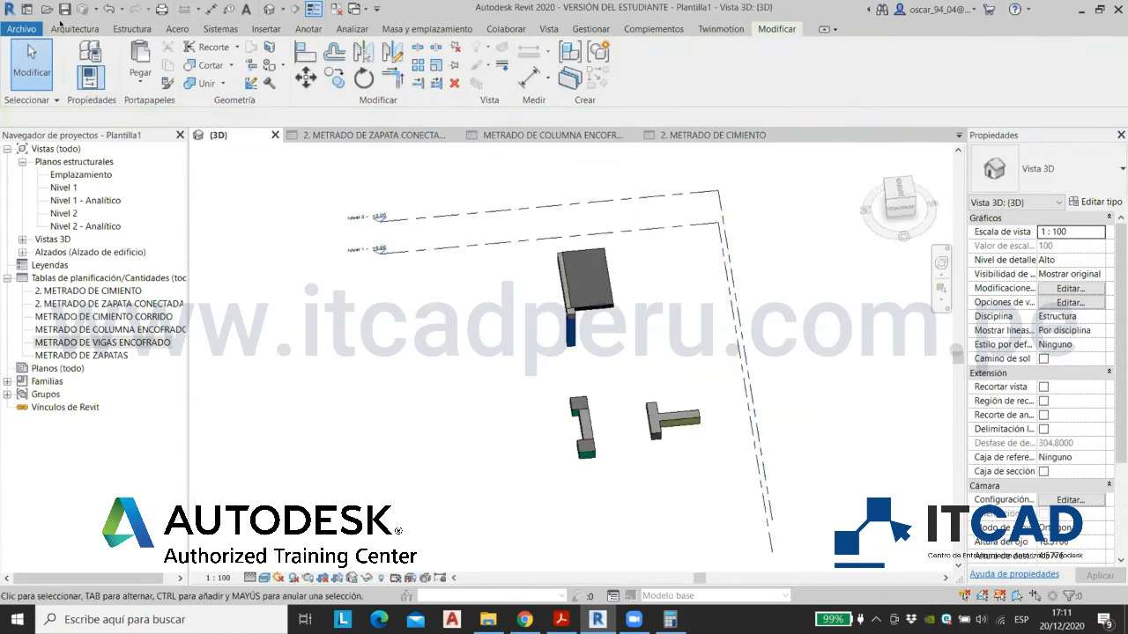
click(91, 29)
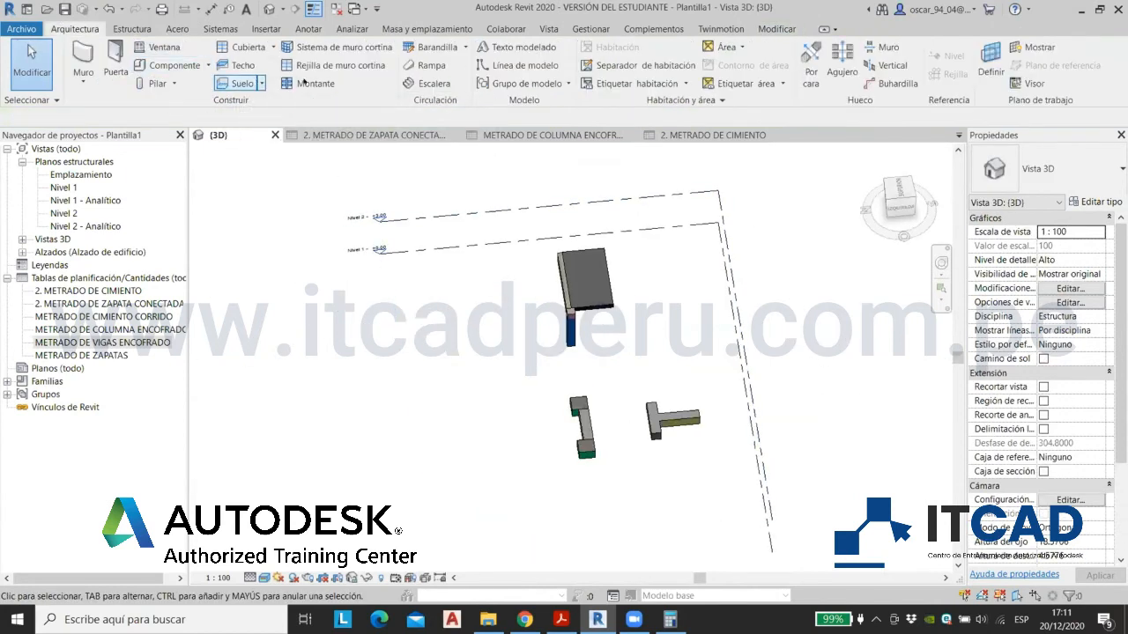
click(430, 83)
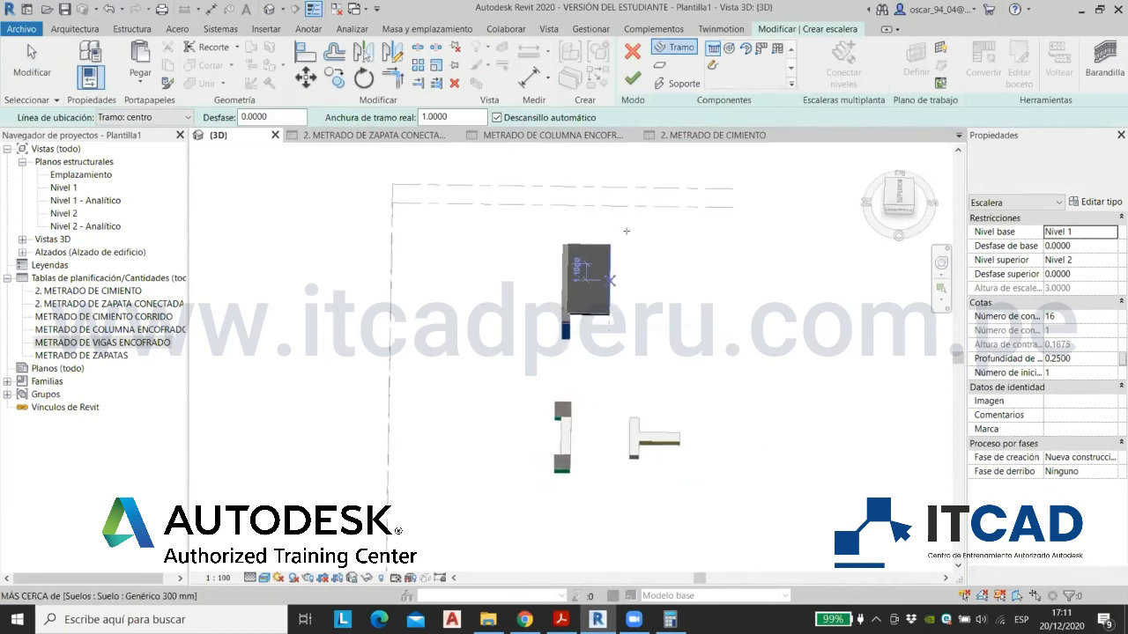
click(448, 322)
click(465, 383)
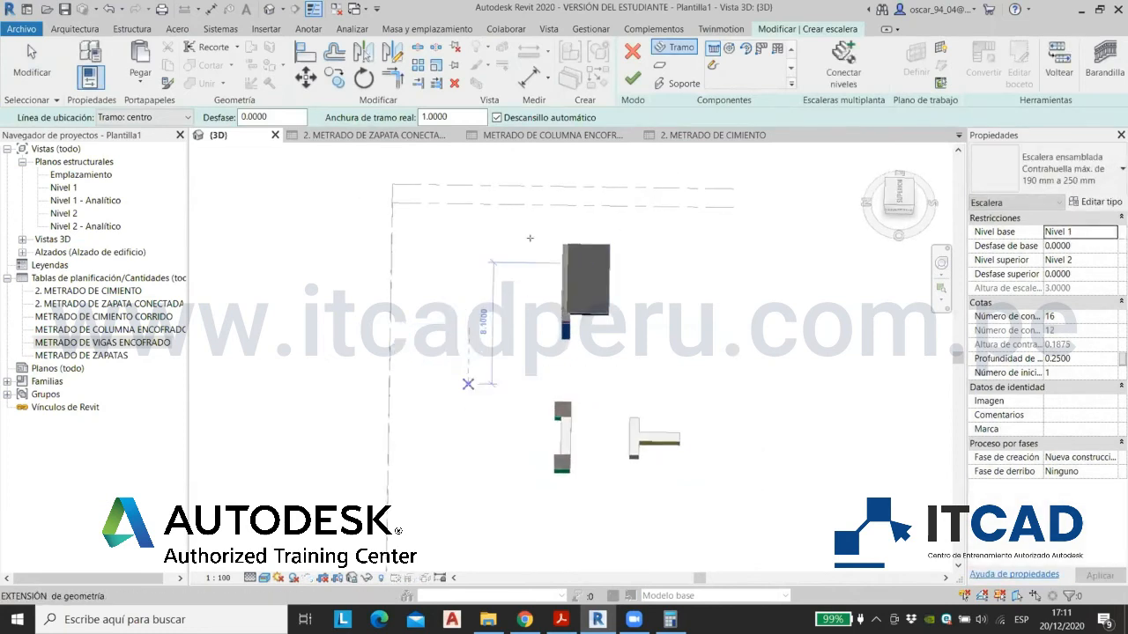
shift+middle_drag(484, 313, 495, 324)
shift+drag(495, 324, 512, 312)
click(420, 379)
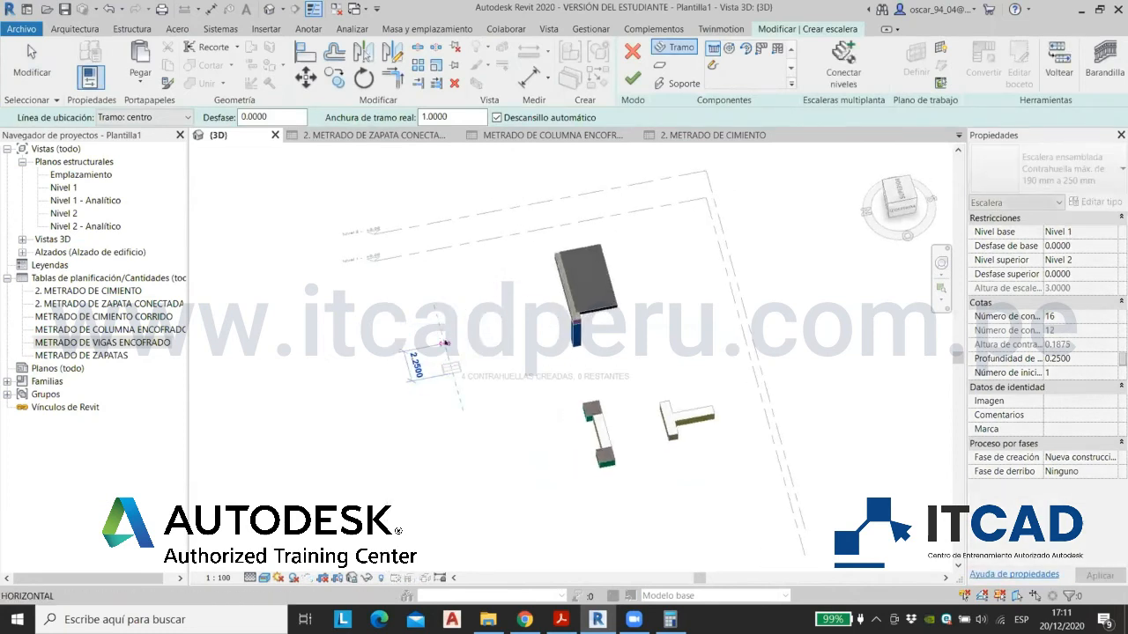
click(417, 349)
key(Escape)
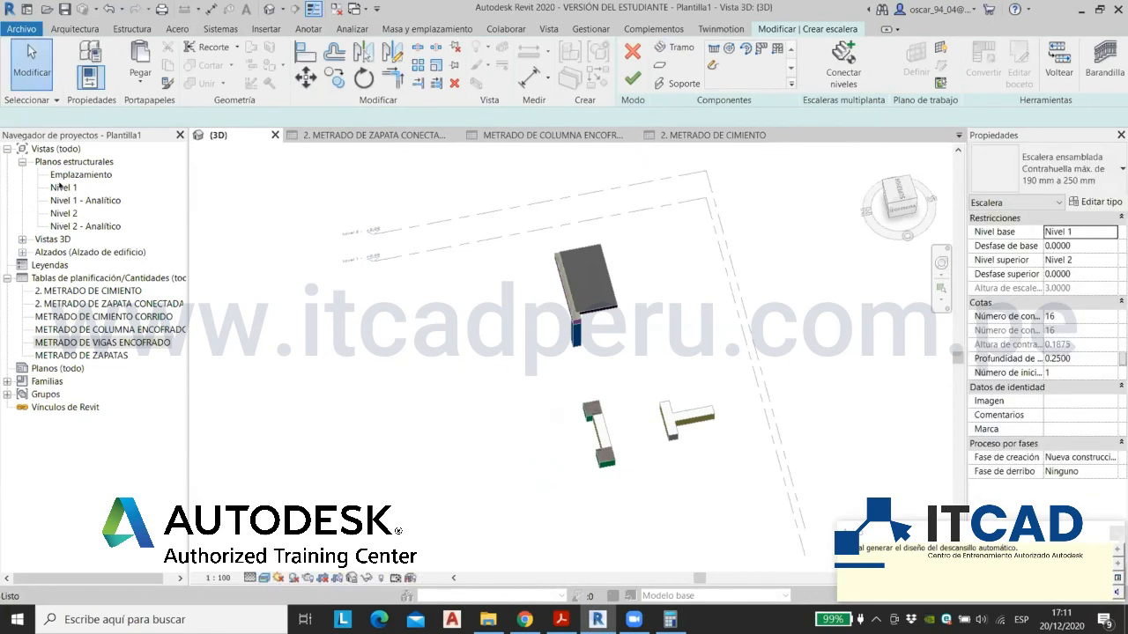
double_click(63, 187)
click(633, 51)
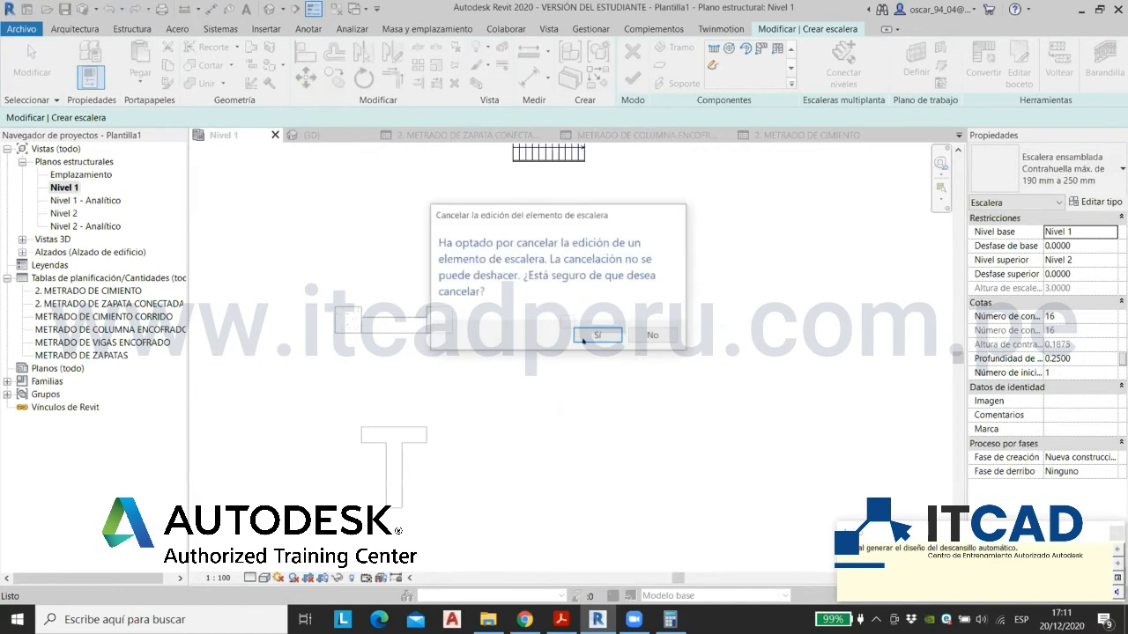
click(594, 333)
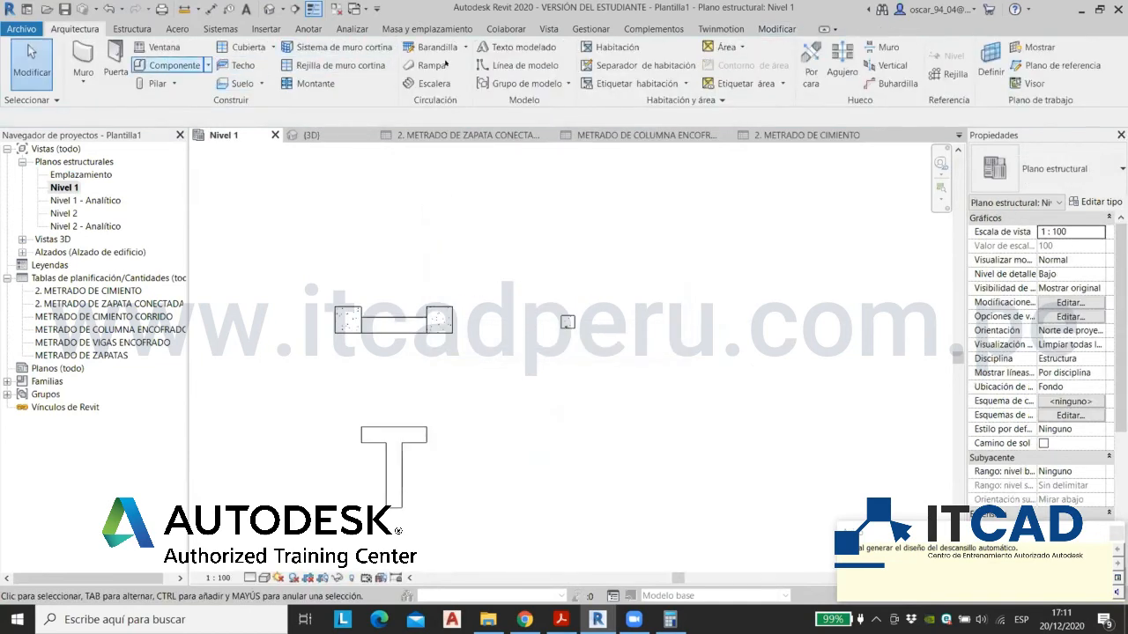
Step: In the Nivel 1 plan, create a straight Escalera monolítica stair run about 2.25 m long and 1 m wide above the column
click(429, 83)
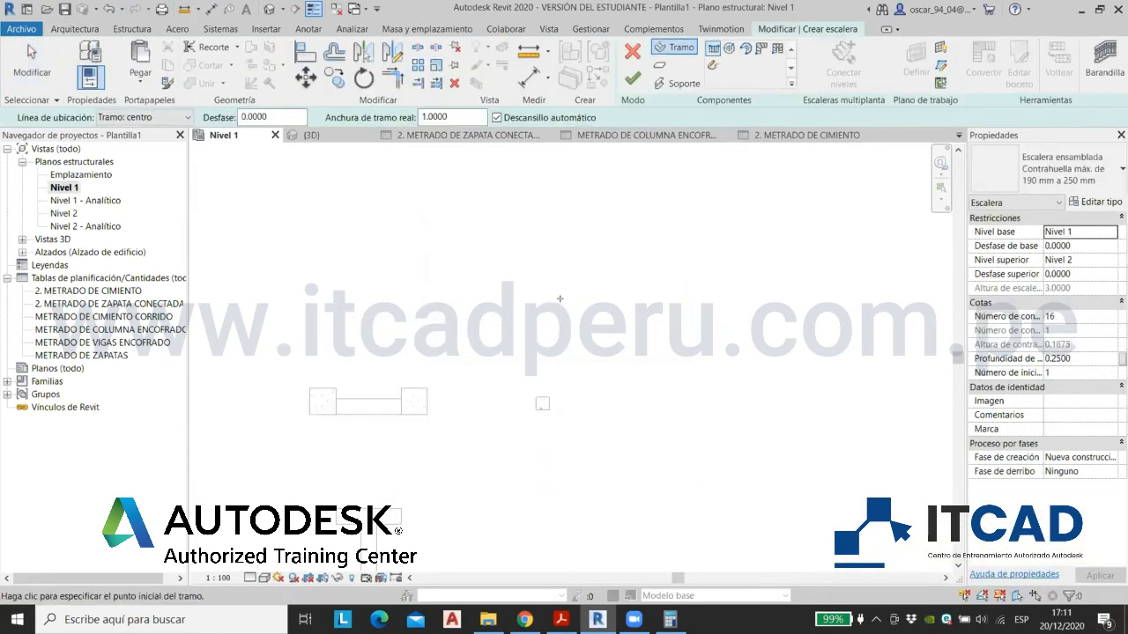
click(529, 294)
click(590, 294)
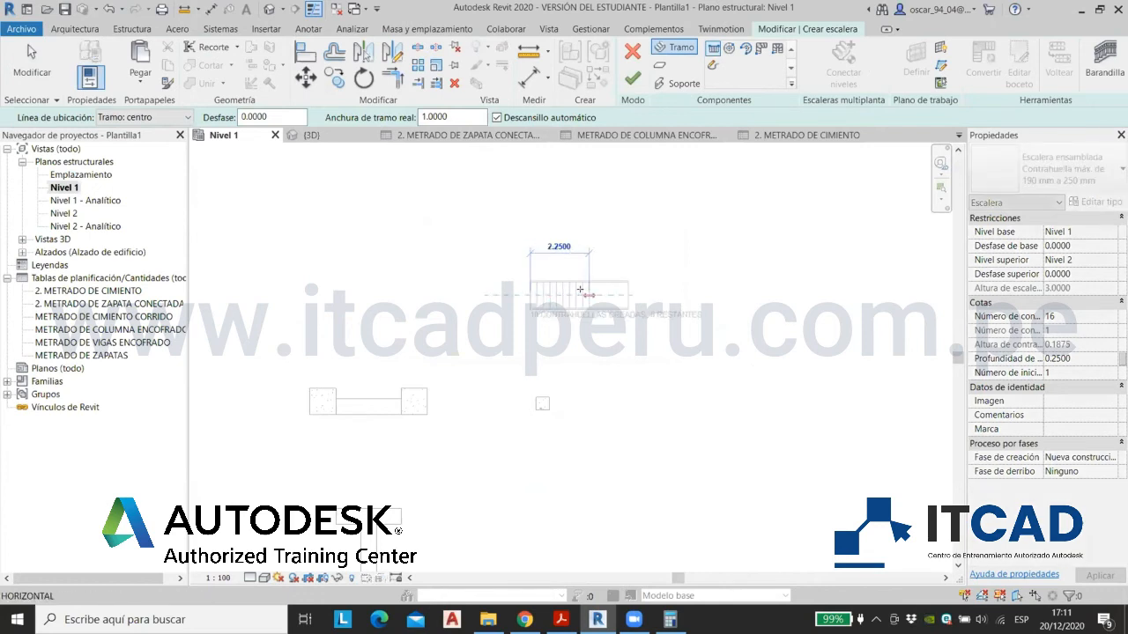
click(1057, 169)
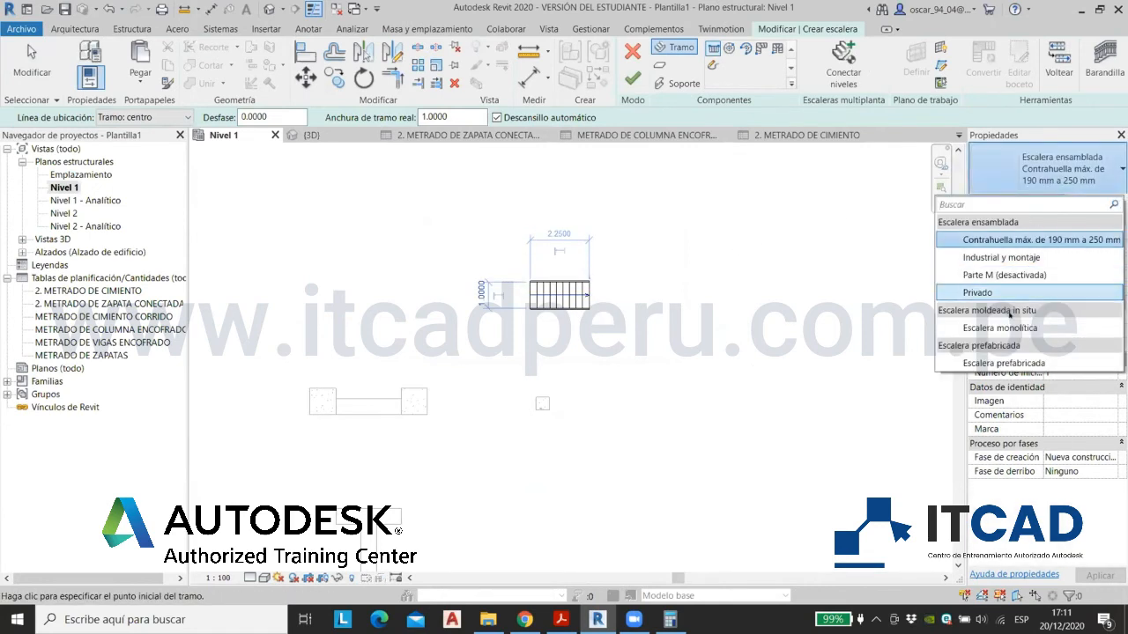
click(1010, 327)
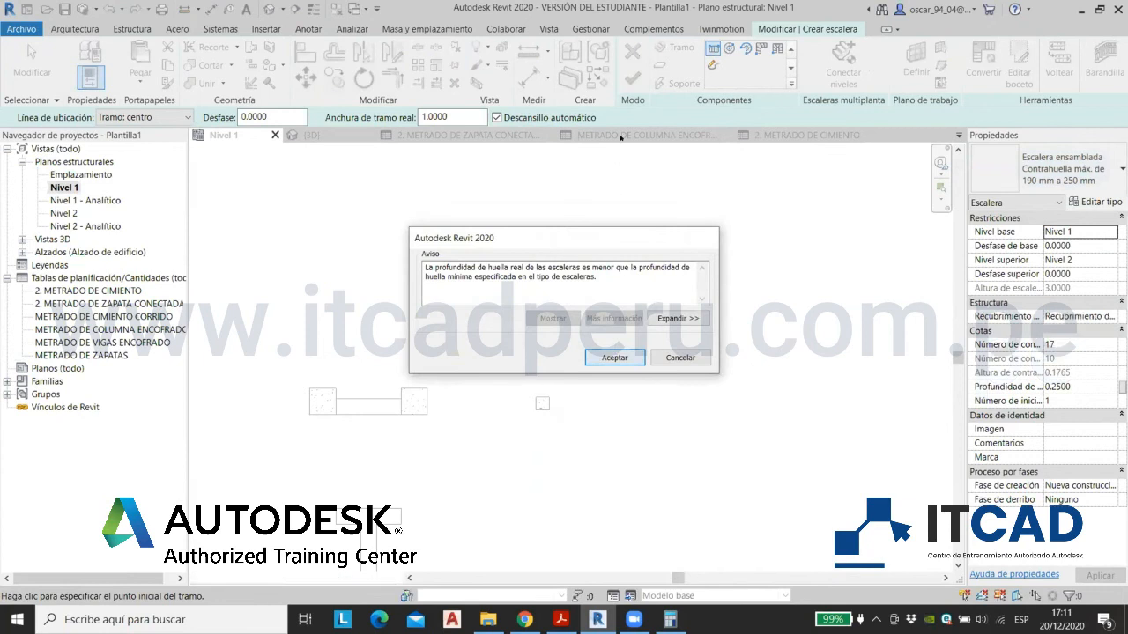
click(624, 353)
click(631, 78)
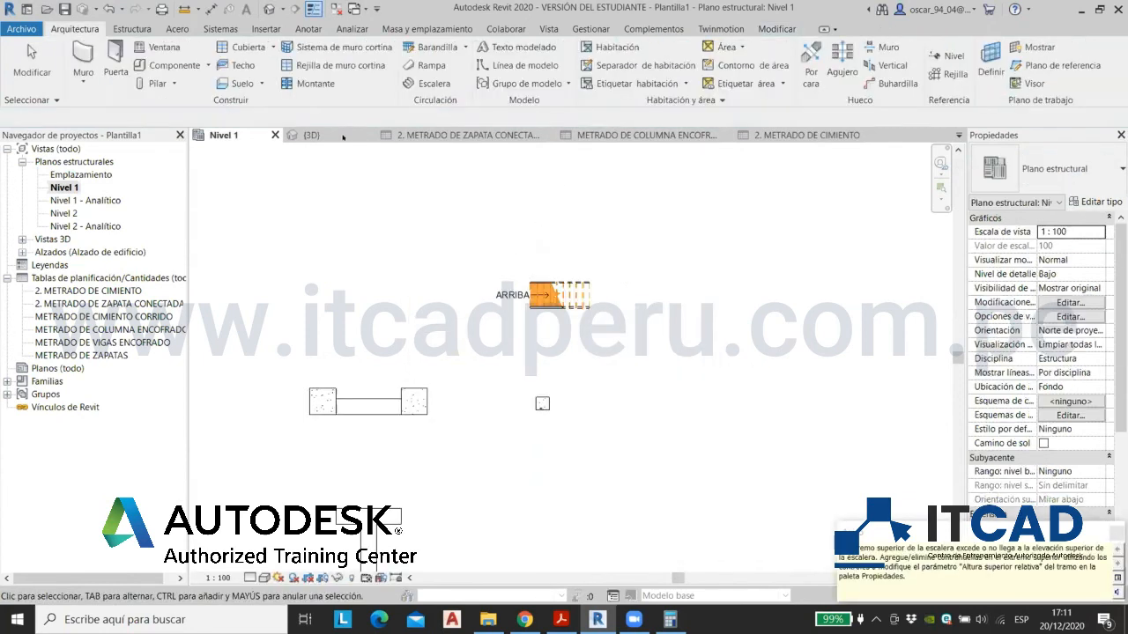
Step: In the 3D view, reveal the hidden elements, unhide the stairs category without the railings, and return to the normal display
click(309, 135)
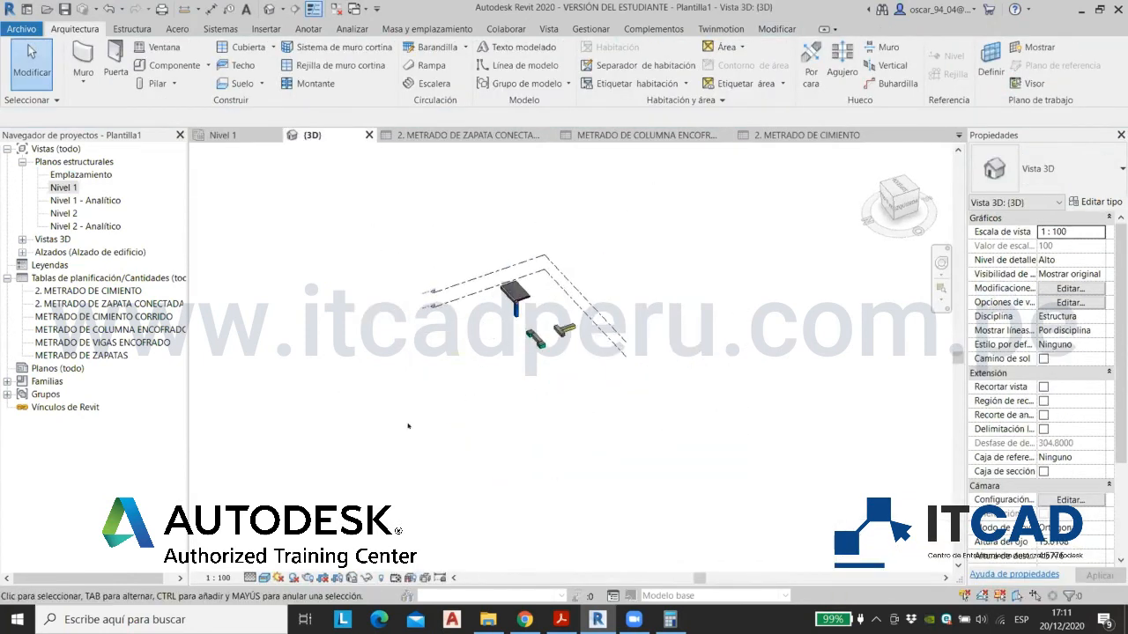
click(382, 578)
scroll(501, 293, up, 3)
scroll(501, 293, up, 2)
right_click(505, 276)
mouse_move(713, 349)
click(762, 363)
click(456, 212)
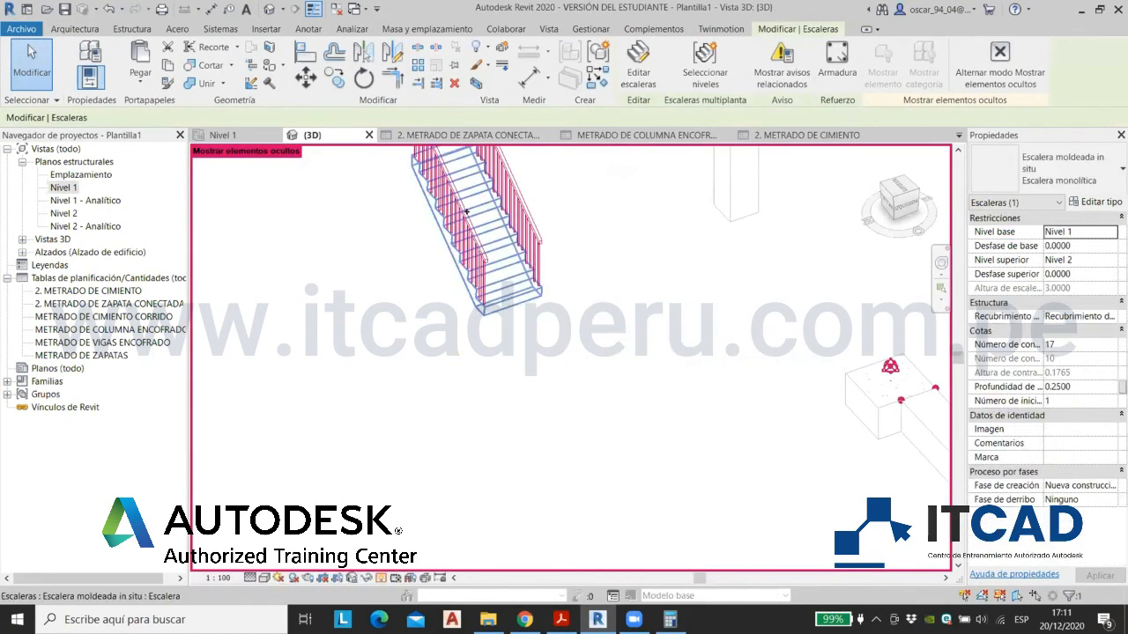
click(519, 220)
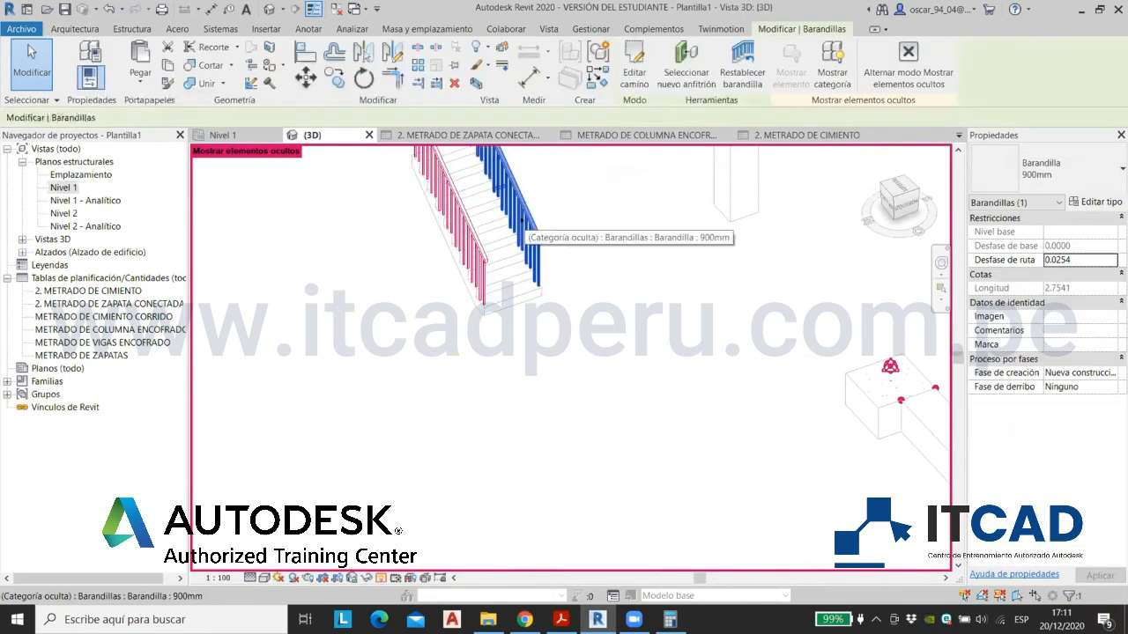
click(459, 214)
click(380, 578)
scroll(480, 277, down, 2)
mouse_move(474, 279)
middle_down()
mouse_move(530, 306)
mouse_move(640, 88)
middle_up()
scroll(520, 299, up, 2)
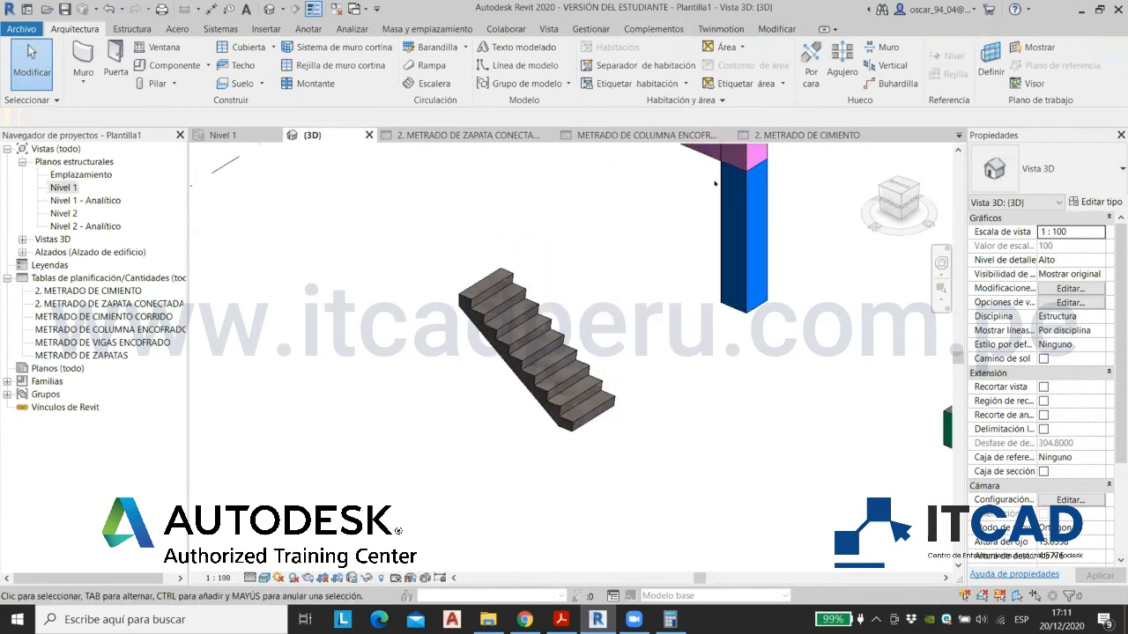
Step: Start the Paint tool and paint one riser of the monolithic stair with the ENCOFRADO DE VIGAS NO material
shift+middle_drag(740, 335, 529, 379)
scroll(330, 203, up, 4)
scroll(329, 203, down, 4)
shift+middle_drag(441, 356, 822, 452)
shift+middle_drag(339, 360, 423, 388)
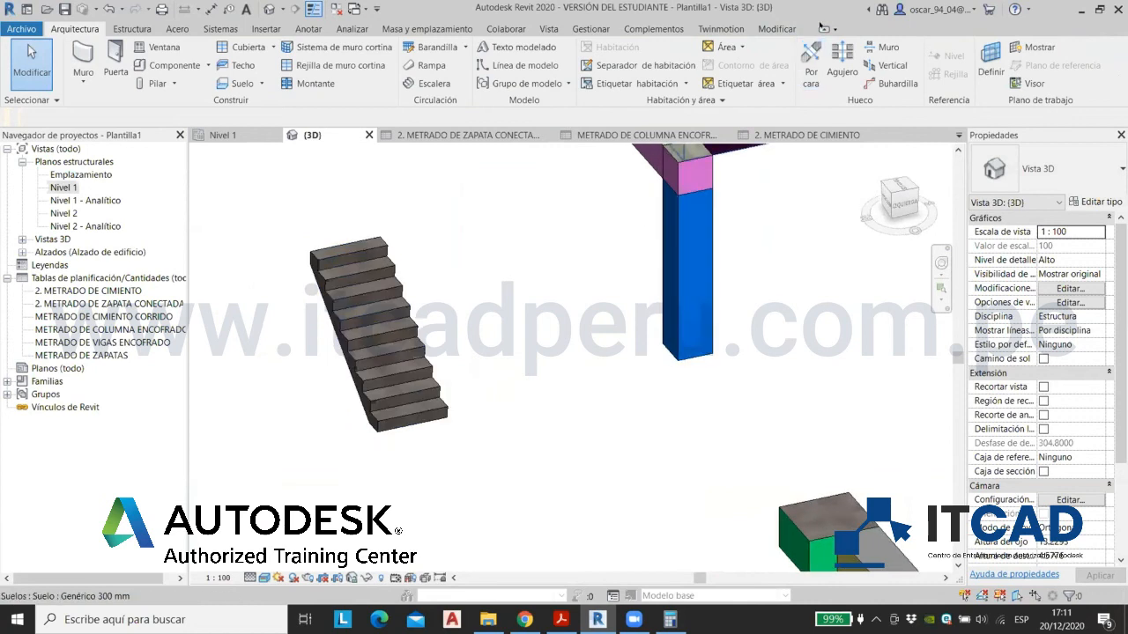
shift+middle_drag(690, 287, 731, 280)
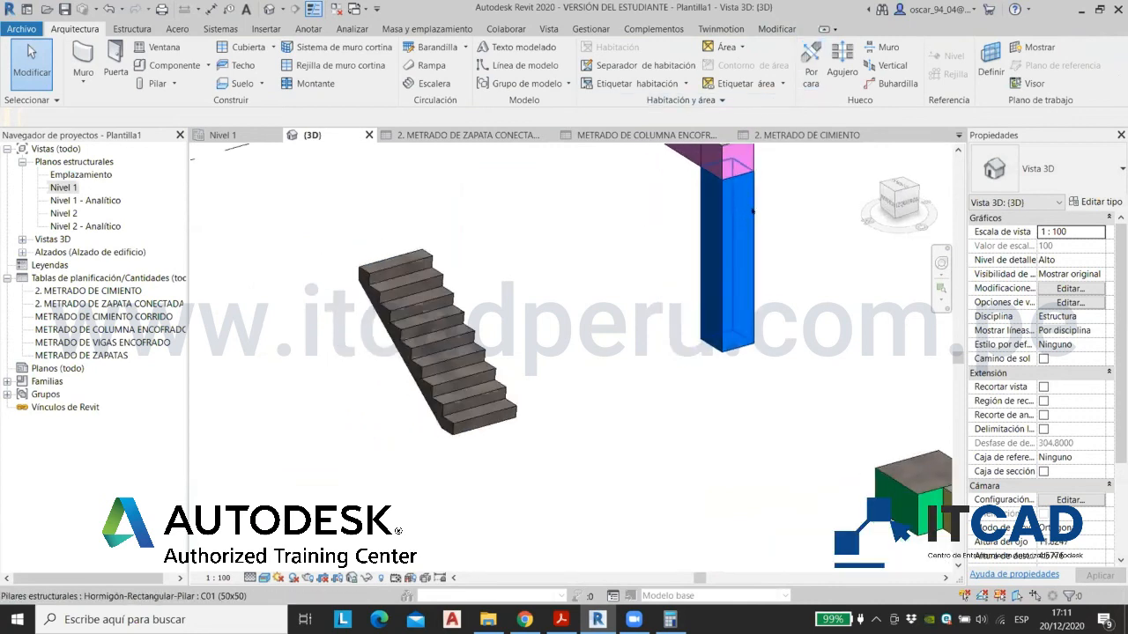
middle_drag(773, 145, 776, 175)
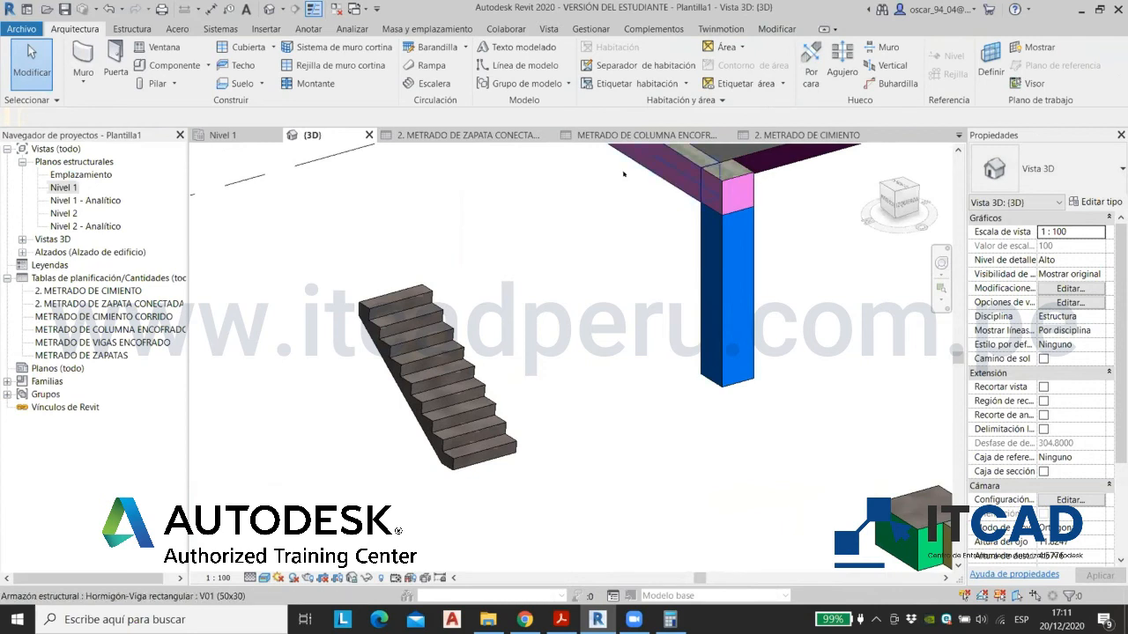
click(775, 29)
click(271, 66)
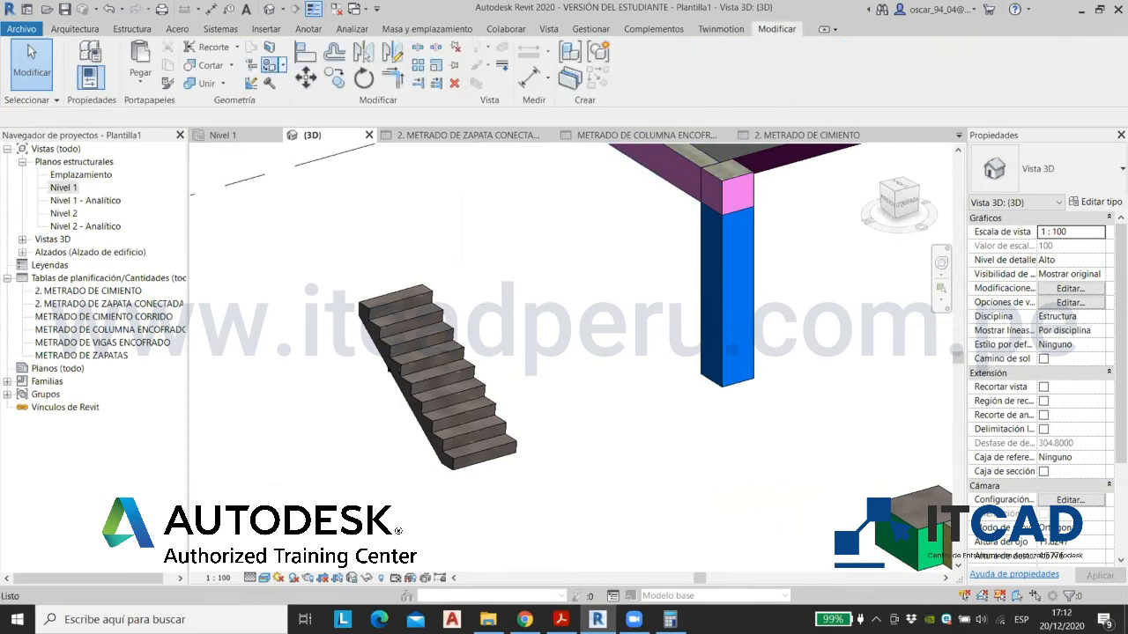
scroll(381, 333, up, 5)
click(529, 326)
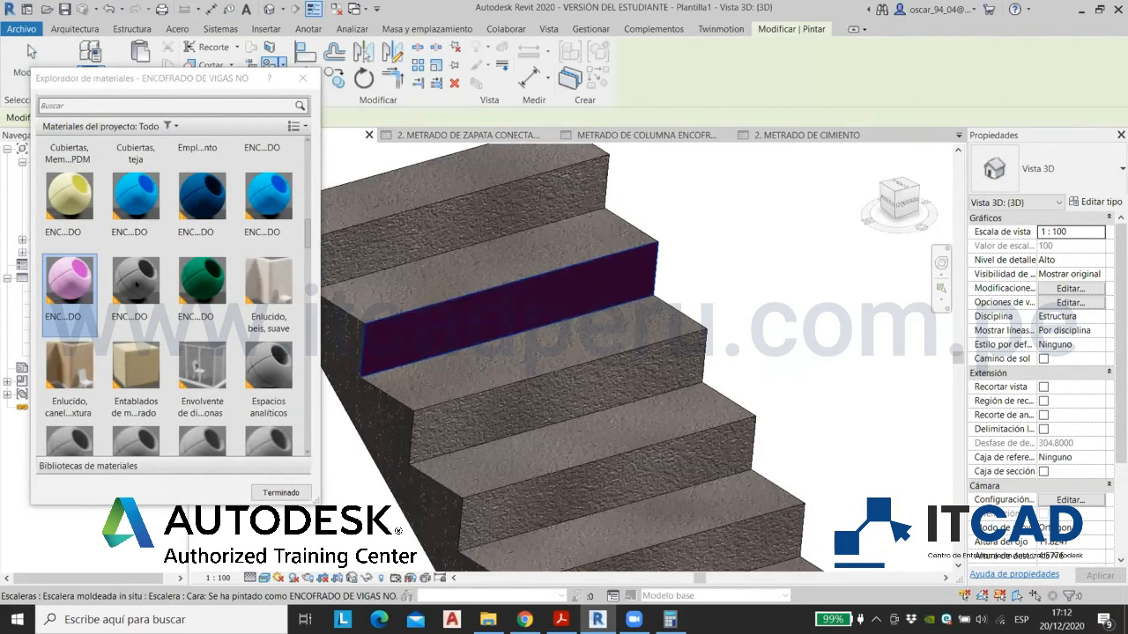
Step: Paint the side face of the stair with the ENCOFRADO ZAPATA material
scroll(340, 373, up, 3)
click(445, 387)
click(388, 280)
middle_drag(388, 280, 453, 407)
click(416, 331)
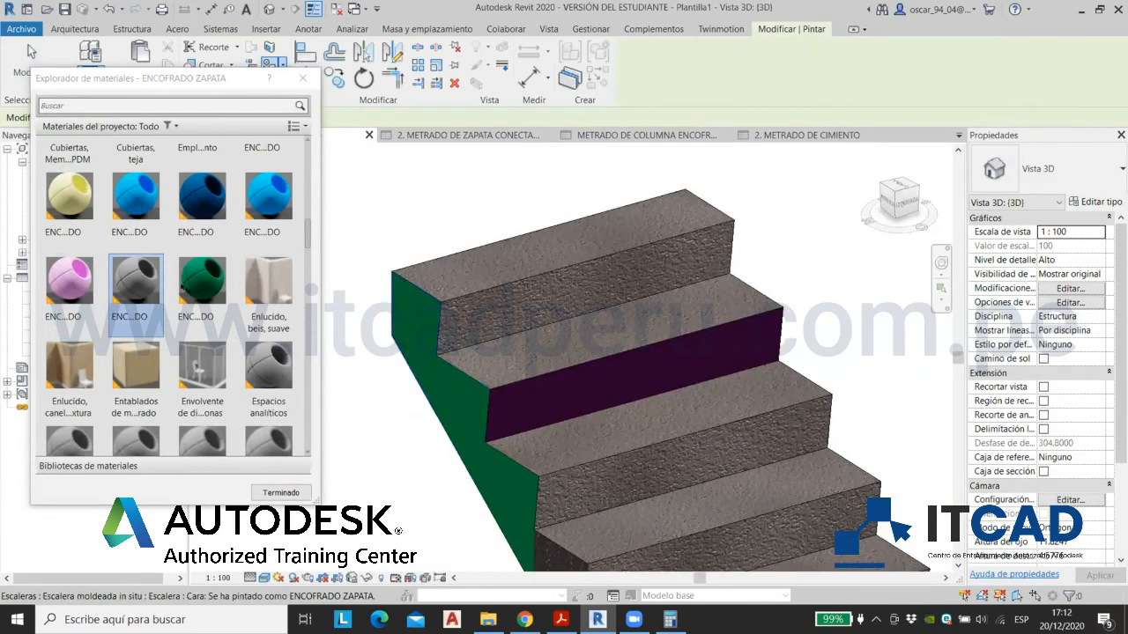
Step: Paint the sloped underside of the stair with the ENCOFRADO ZAPATA NO material and end painting
click(203, 281)
scroll(616, 417, down, 8)
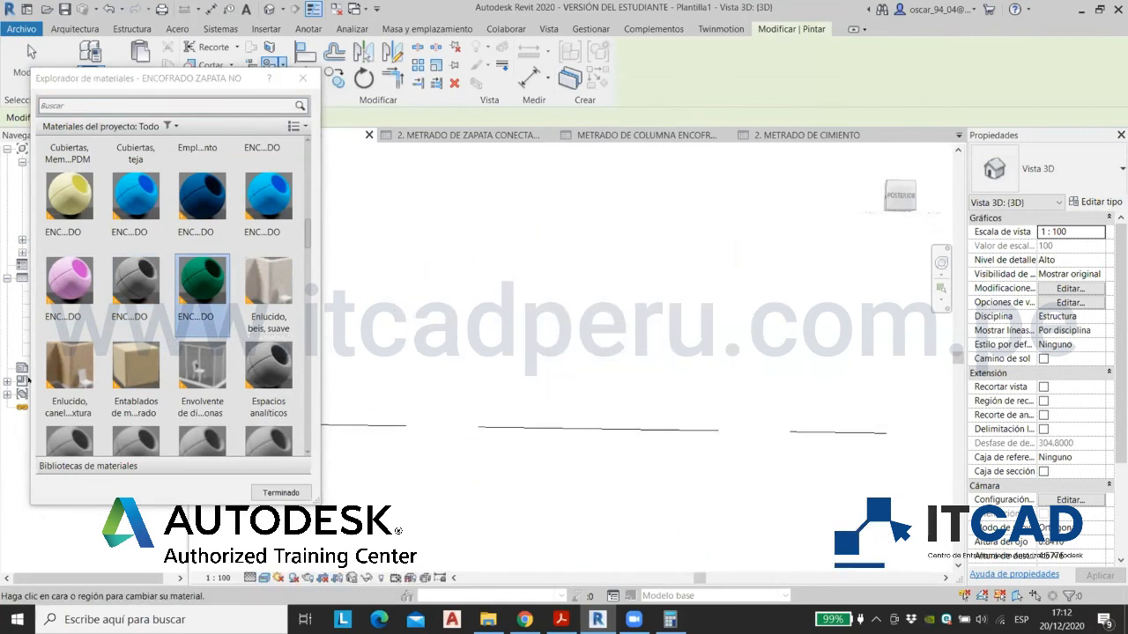
scroll(616, 418, up, 8)
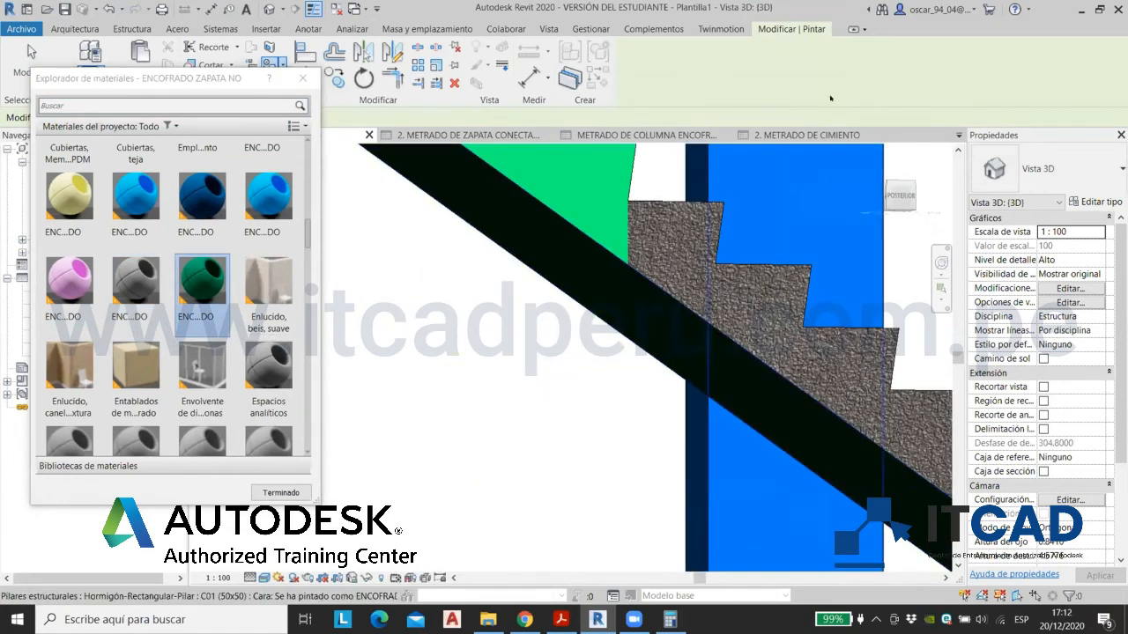
key(Escape)
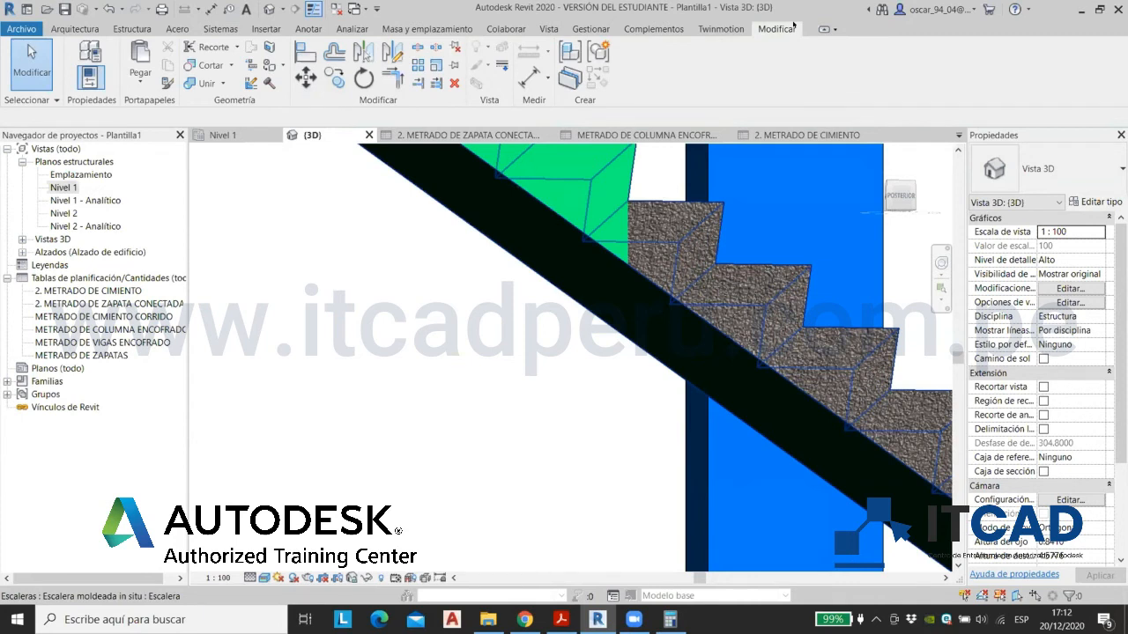
Step: Examine the V01 (50x30) beam along the slab edge, including its painted faces and its joint with the column
scroll(325, 356, down, 8)
middle_drag(329, 362, 399, 445)
scroll(330, 398, down, 2)
scroll(359, 373, up, 3)
click(370, 401)
shift+middle_drag(458, 491, 559, 500)
click(528, 467)
scroll(423, 392, down, 3)
middle_drag(424, 396, 662, 466)
scroll(464, 451, up, 3)
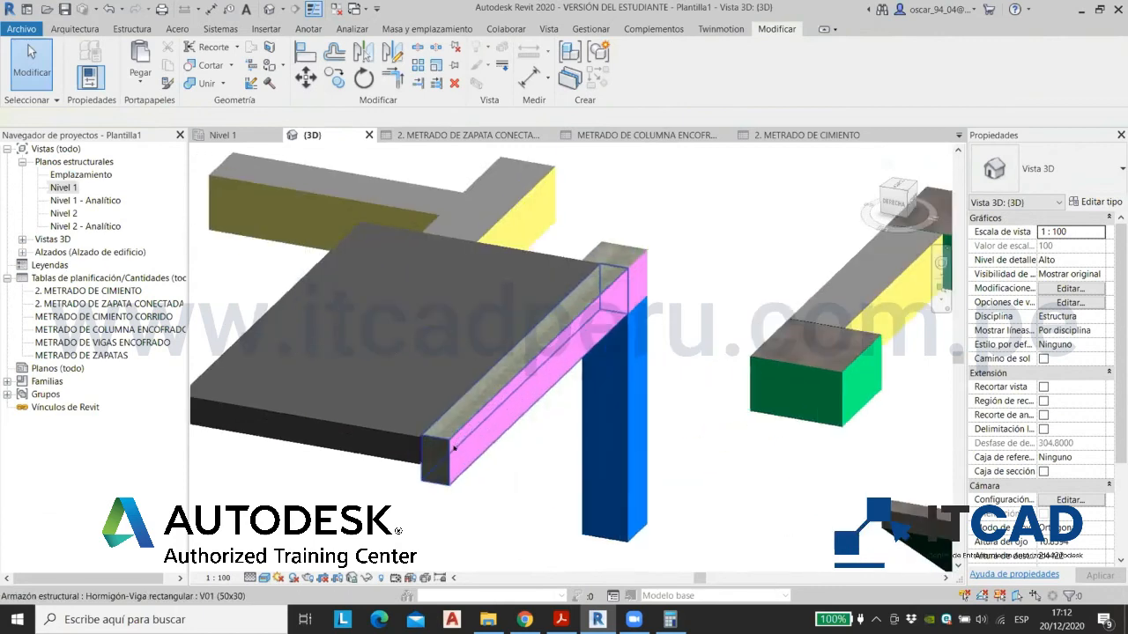
click(467, 449)
shift+middle_drag(472, 447, 504, 429)
scroll(507, 429, up, 1)
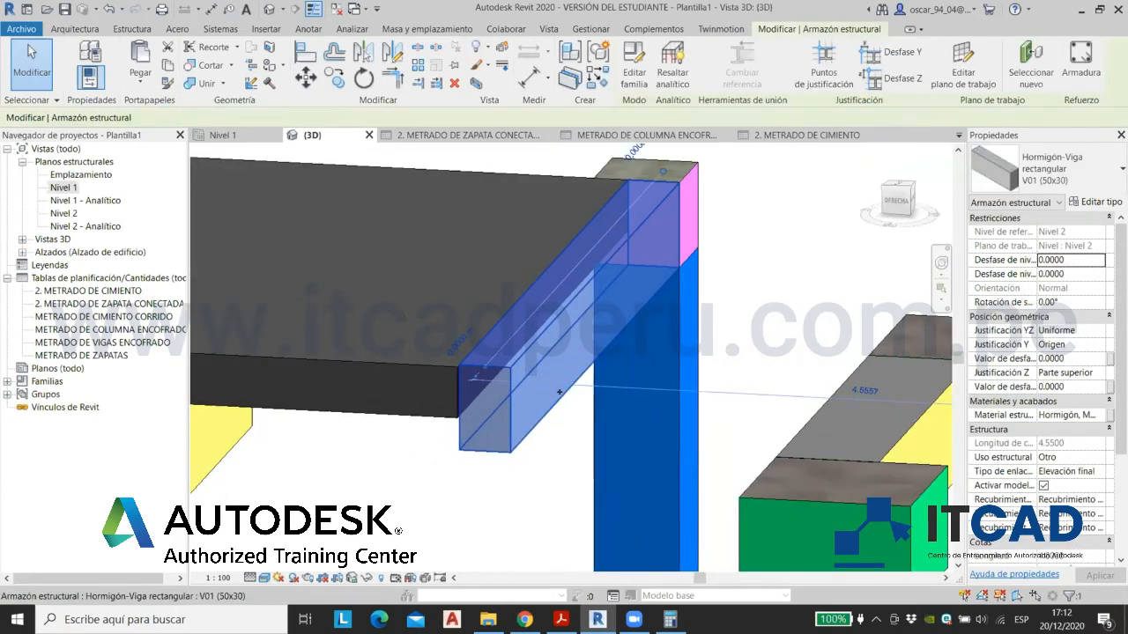
shift+middle_drag(560, 391, 598, 346)
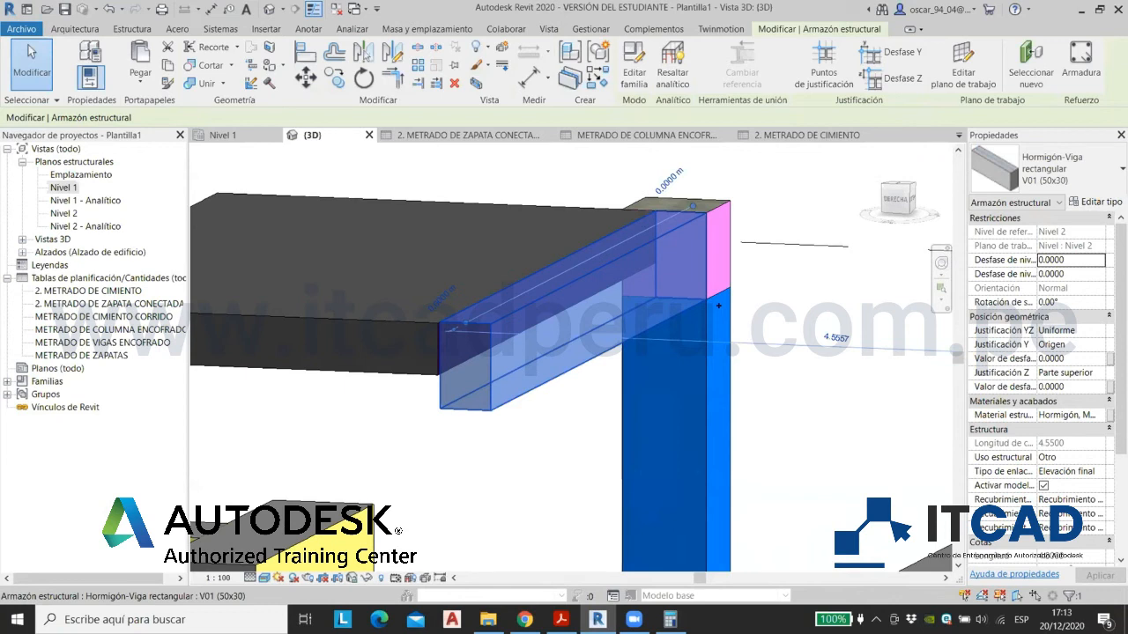
key(Escape)
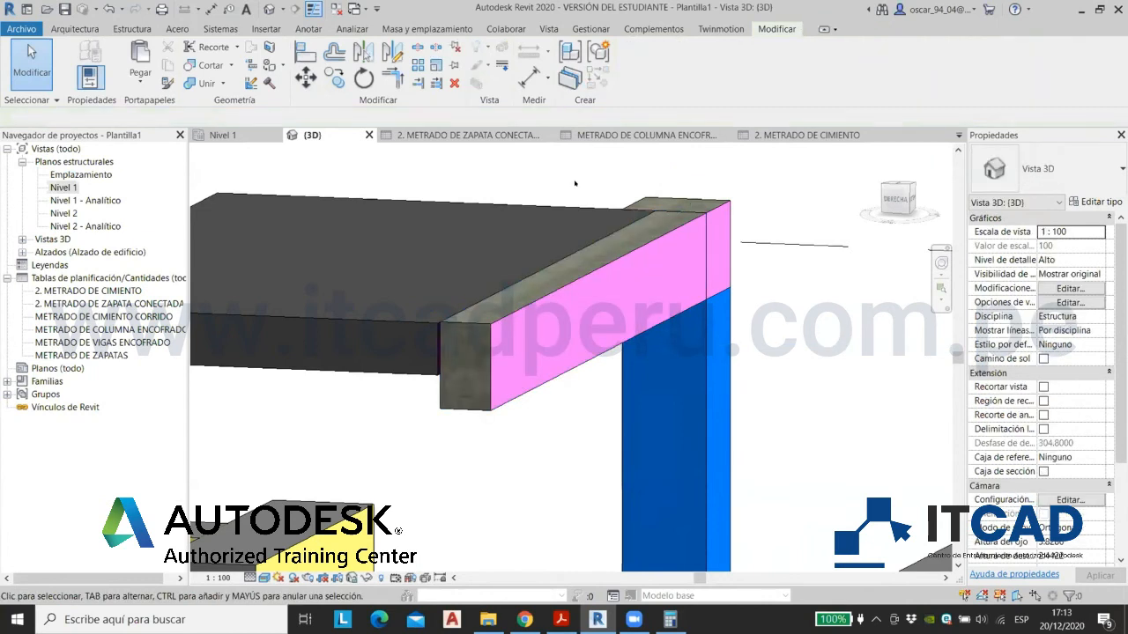
scroll(567, 247, down, 3)
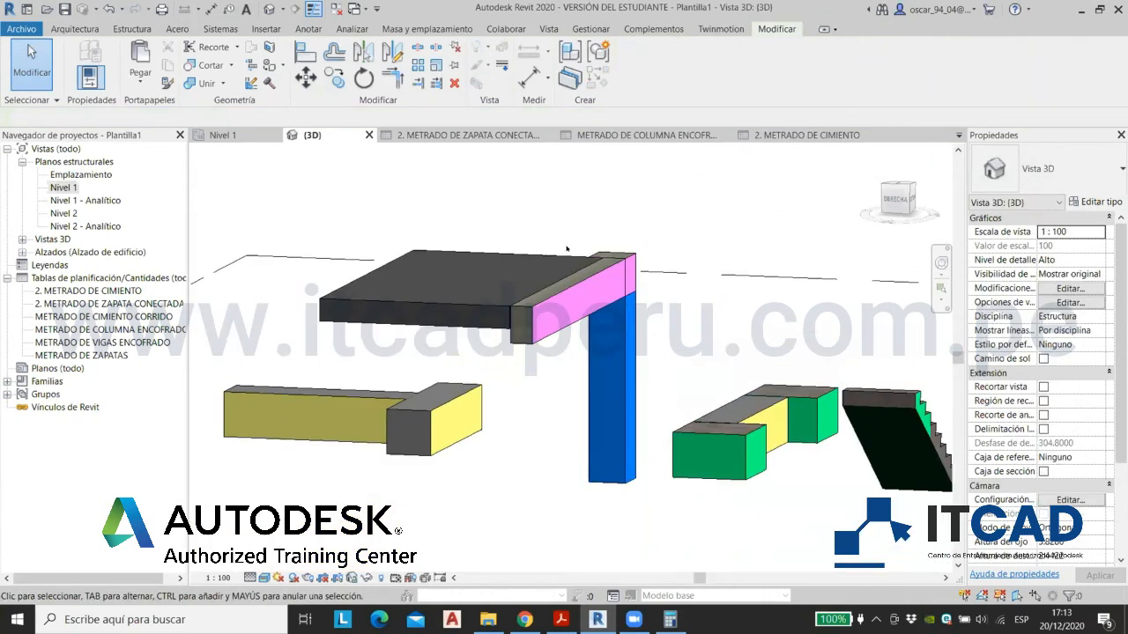
click(577, 275)
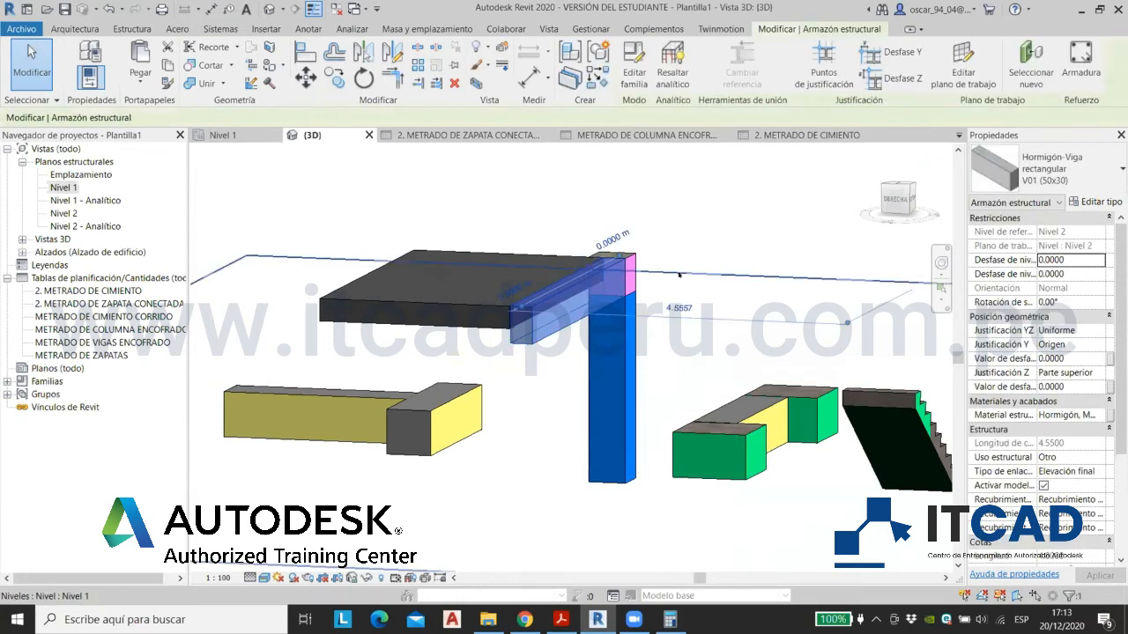
click(564, 229)
click(568, 286)
click(552, 204)
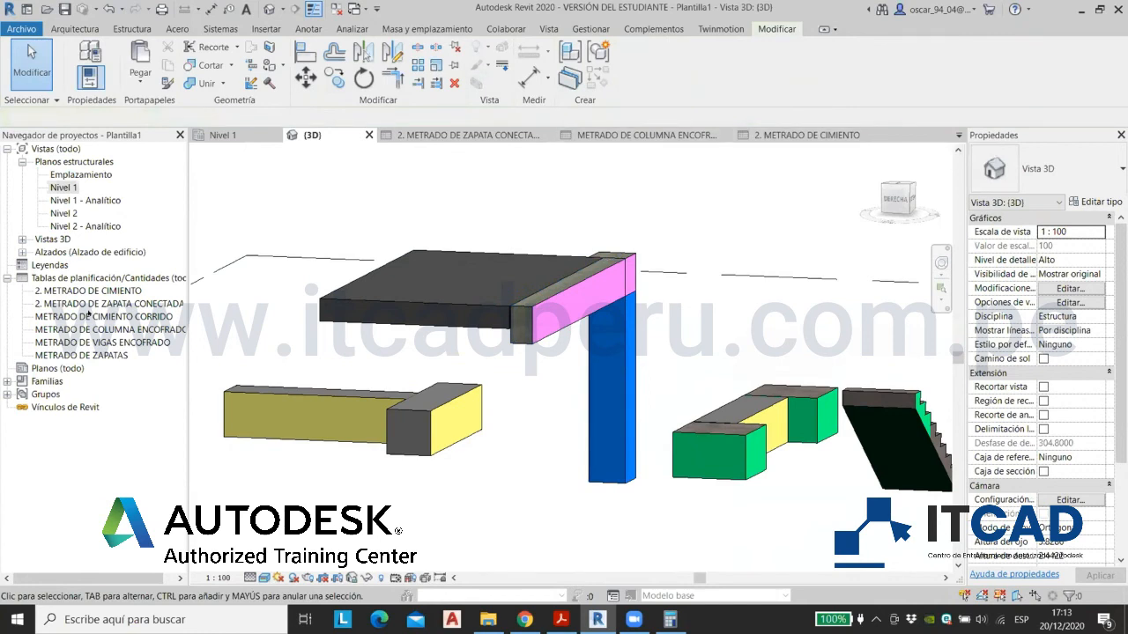
Step: In the METRADO DE VIGAS ENCOFRADO schedule, change the Encofrado formula to Material: Área * Material: Valor pintura*10 / 1 m²
double_click(104, 342)
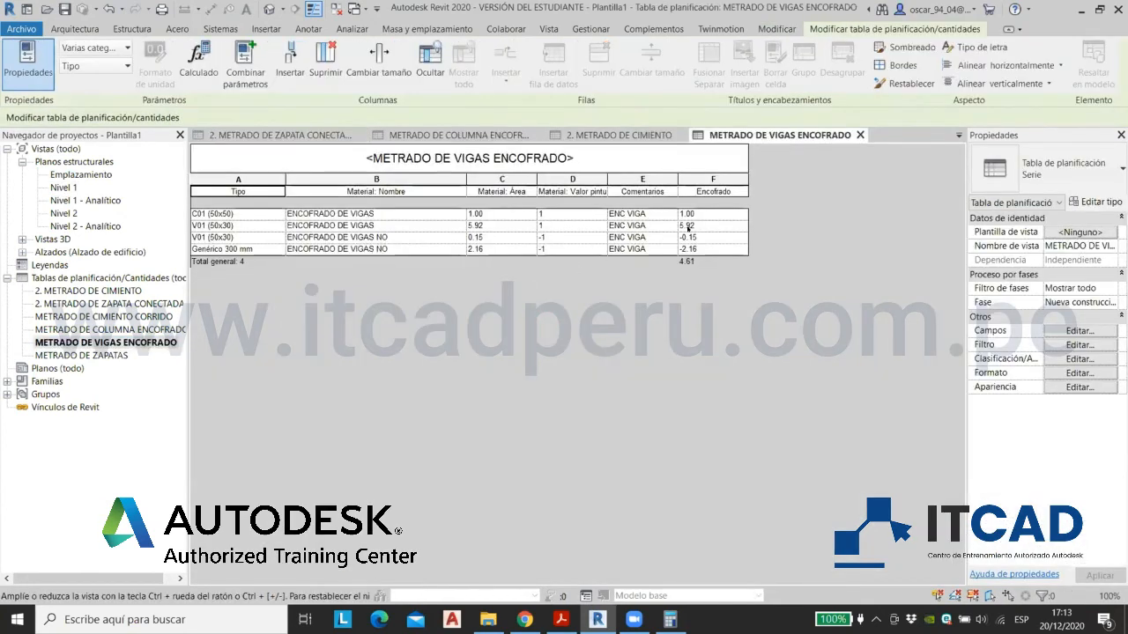
click(1063, 332)
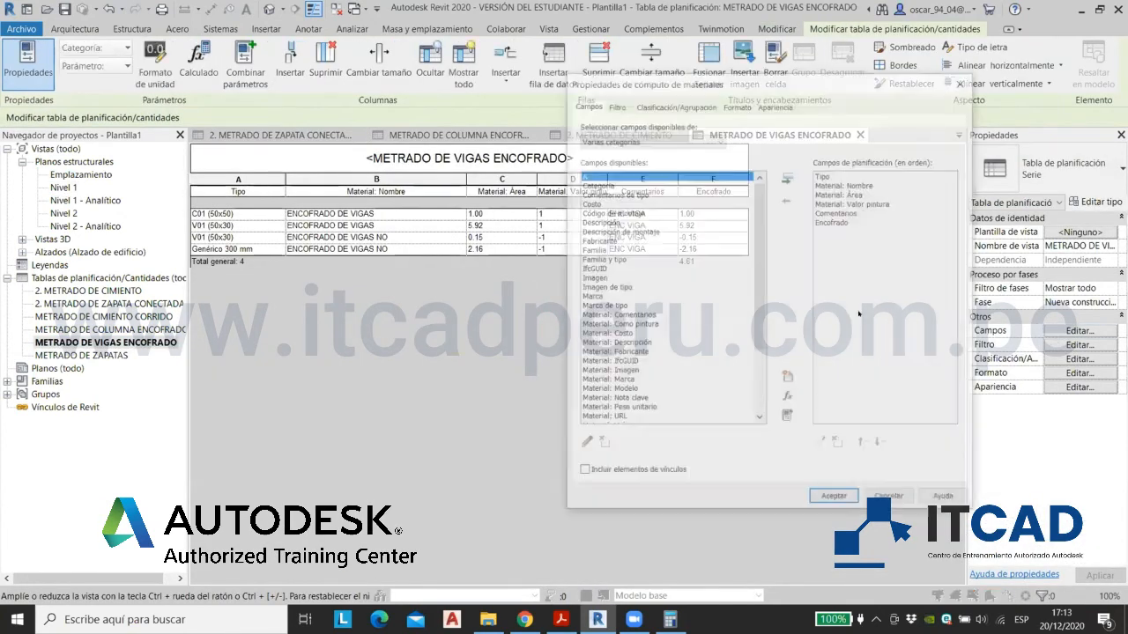
click(833, 221)
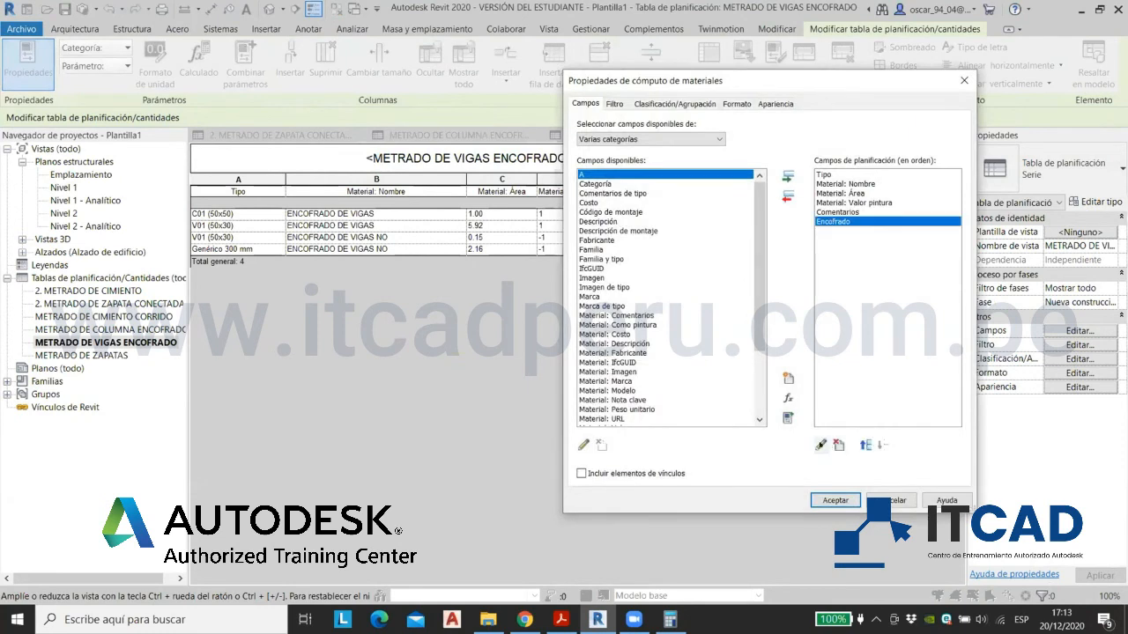
click(820, 445)
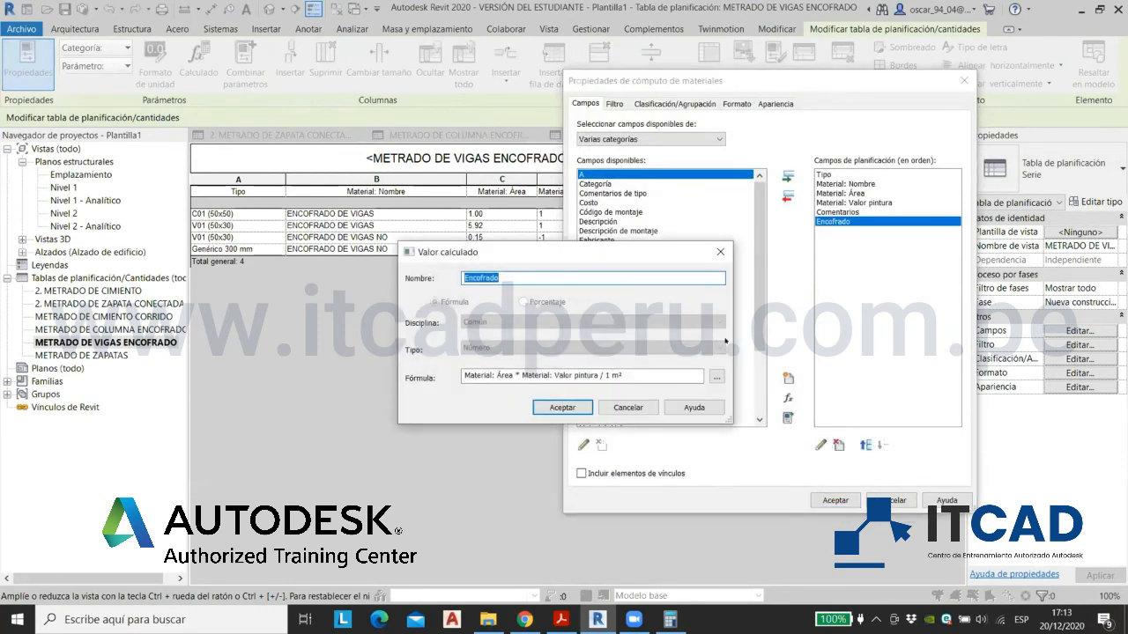
click(598, 376)
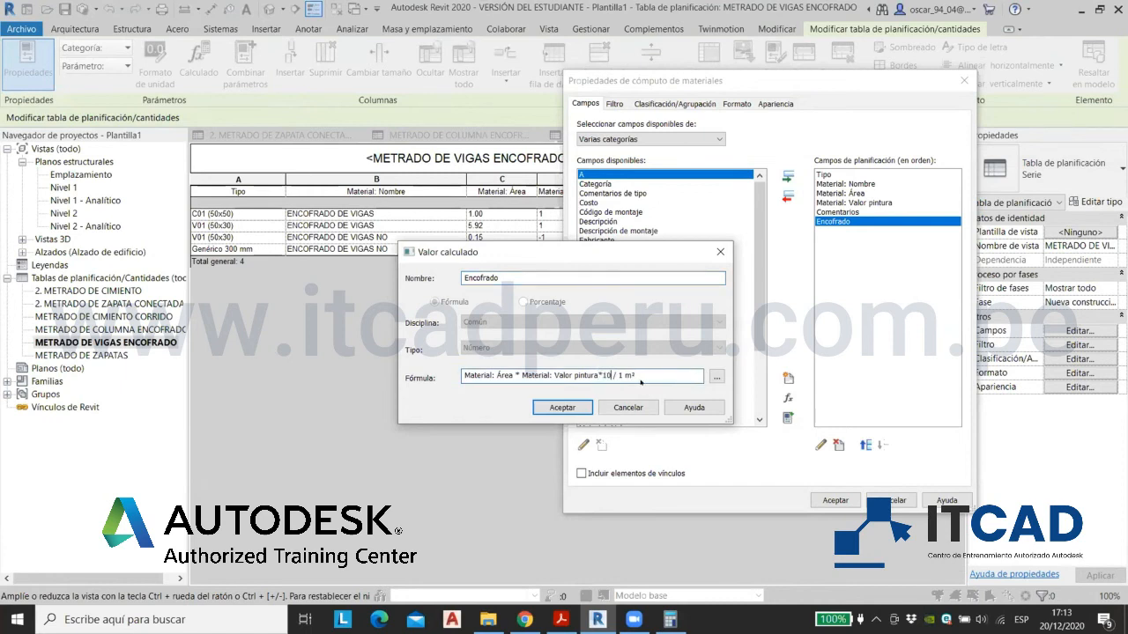
click(564, 408)
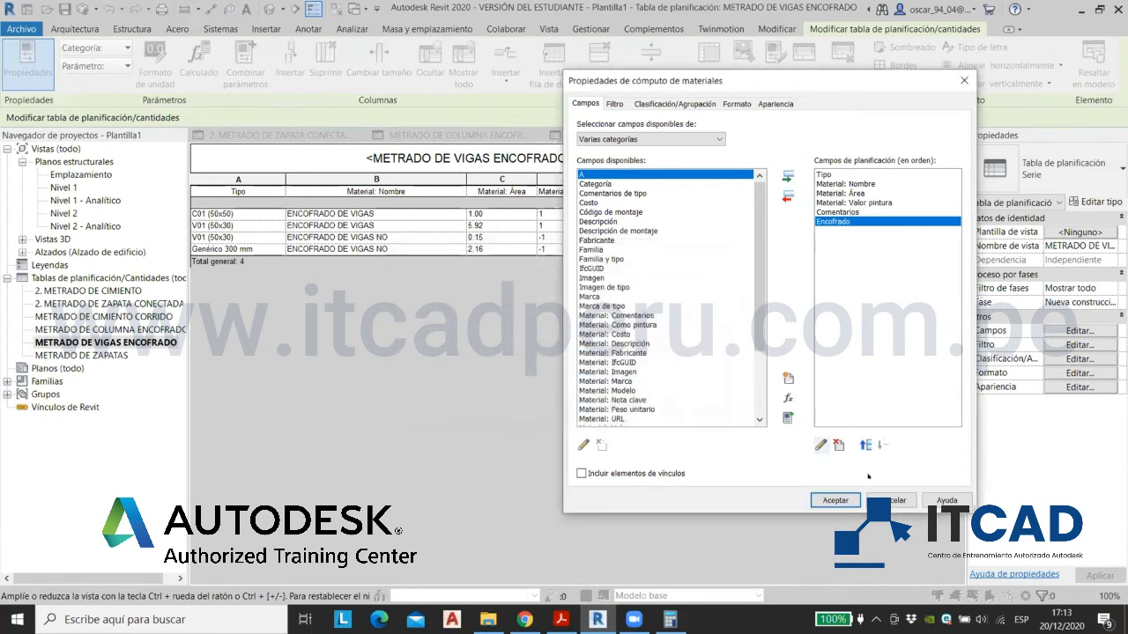
click(835, 499)
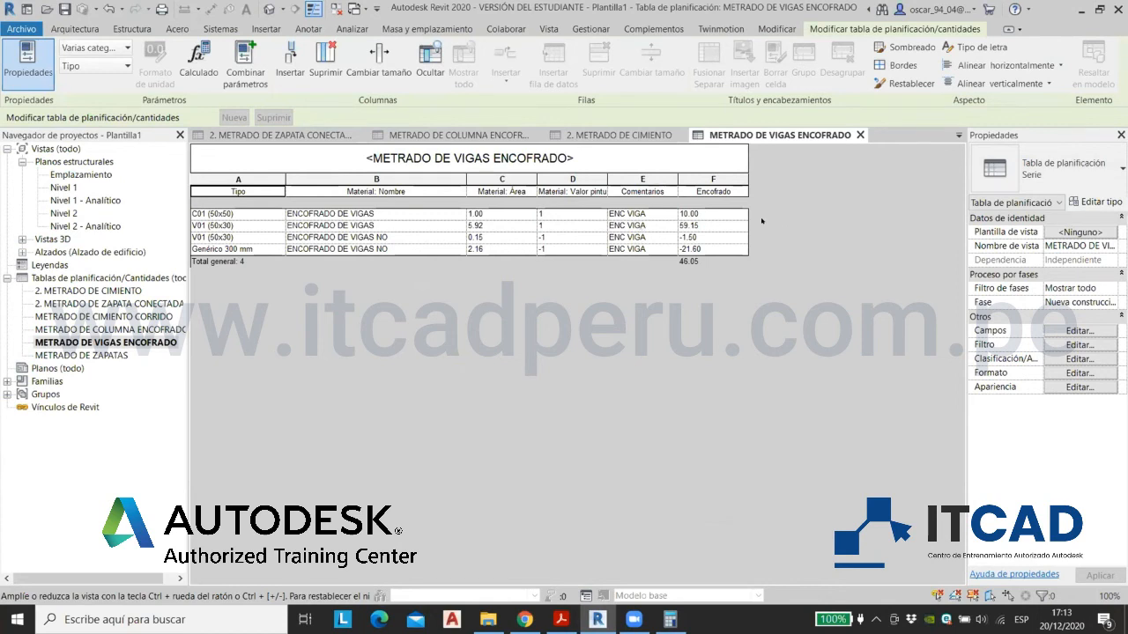
click(700, 213)
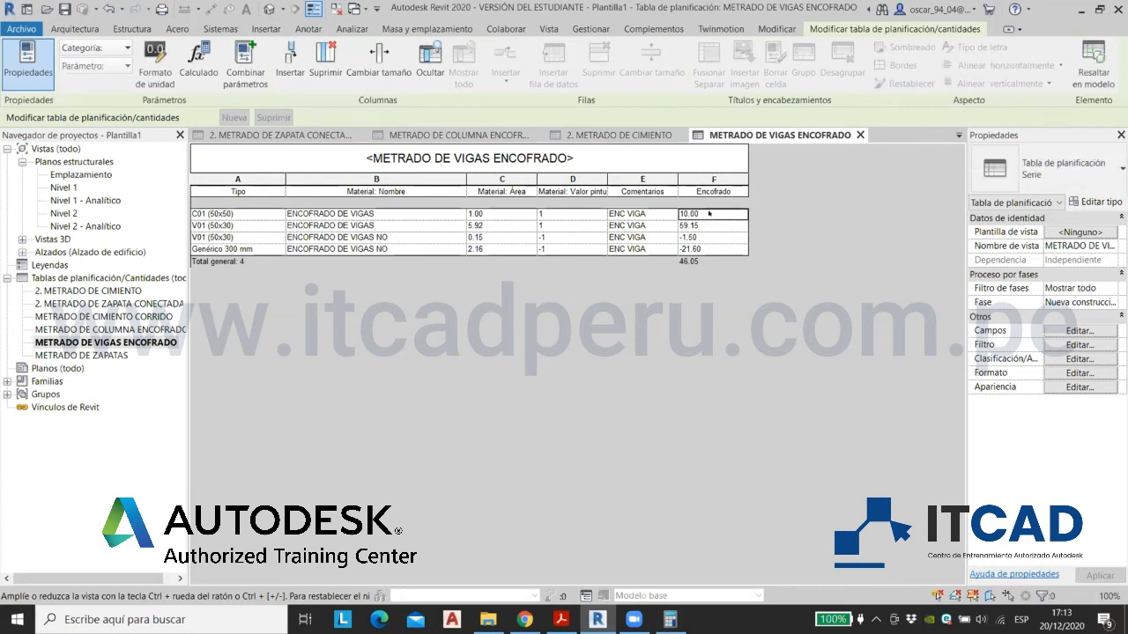
Step: Export the schedule as the delimited text file METRADO DE VIGAS ENCOFRADO.txt, with title, column headers and tab delimiter
click(29, 24)
mouse_move(53, 273)
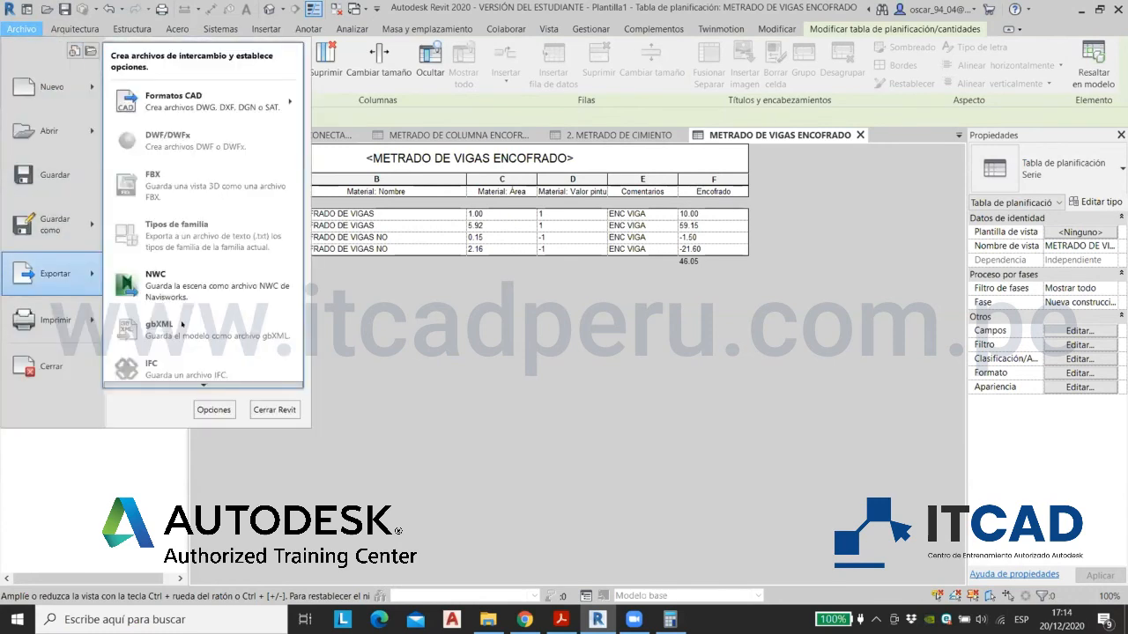
mouse_move(183, 381)
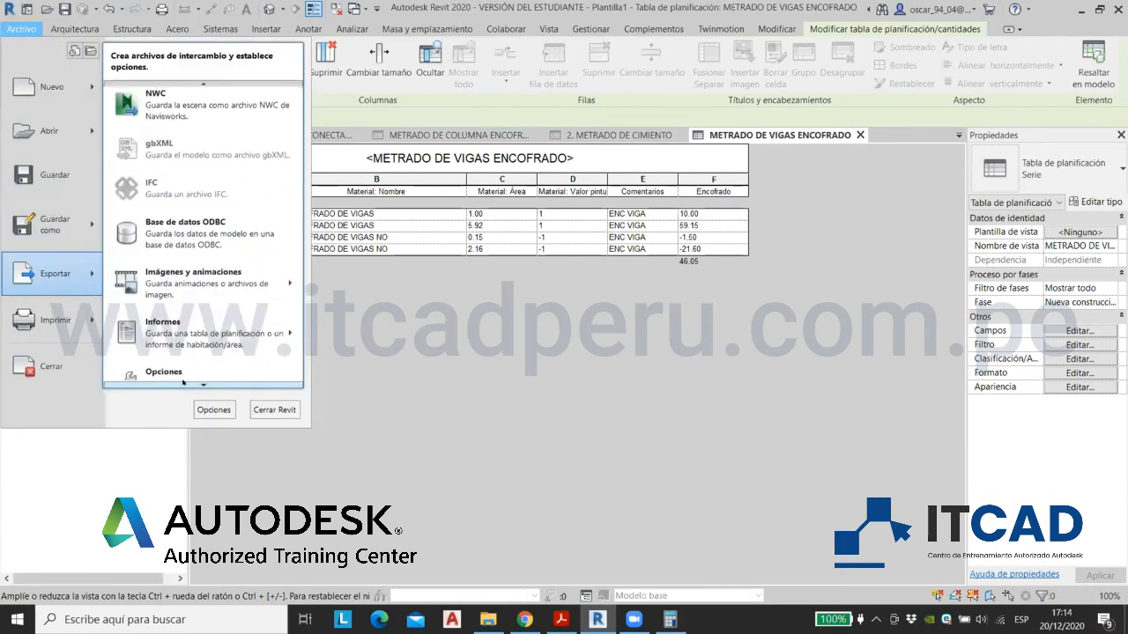
mouse_move(255, 302)
click(368, 304)
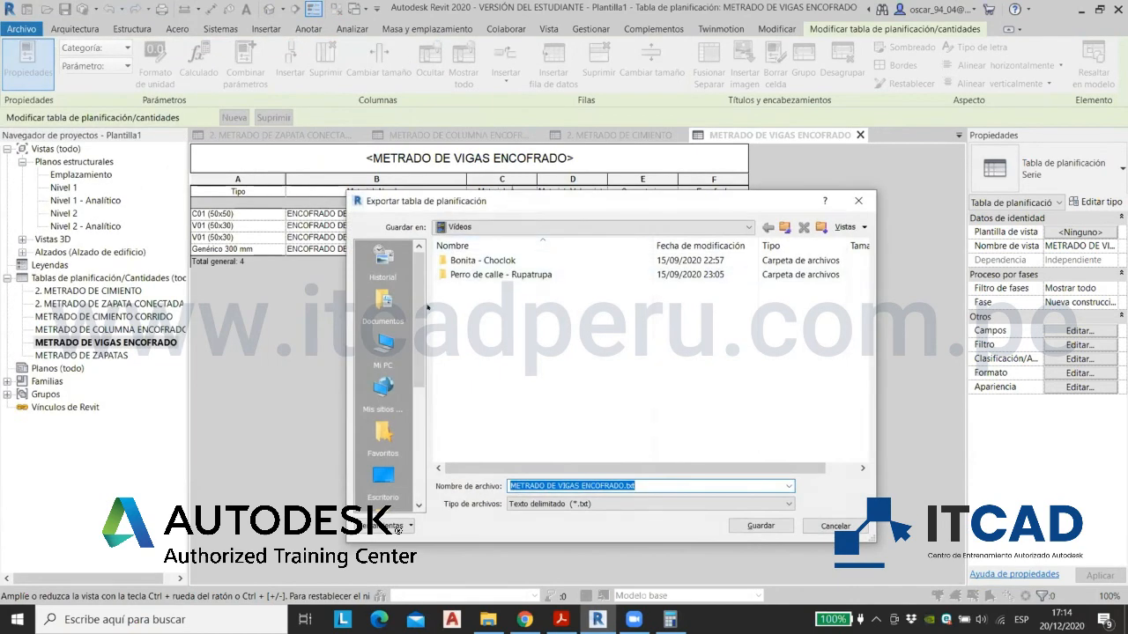
click(363, 447)
click(740, 496)
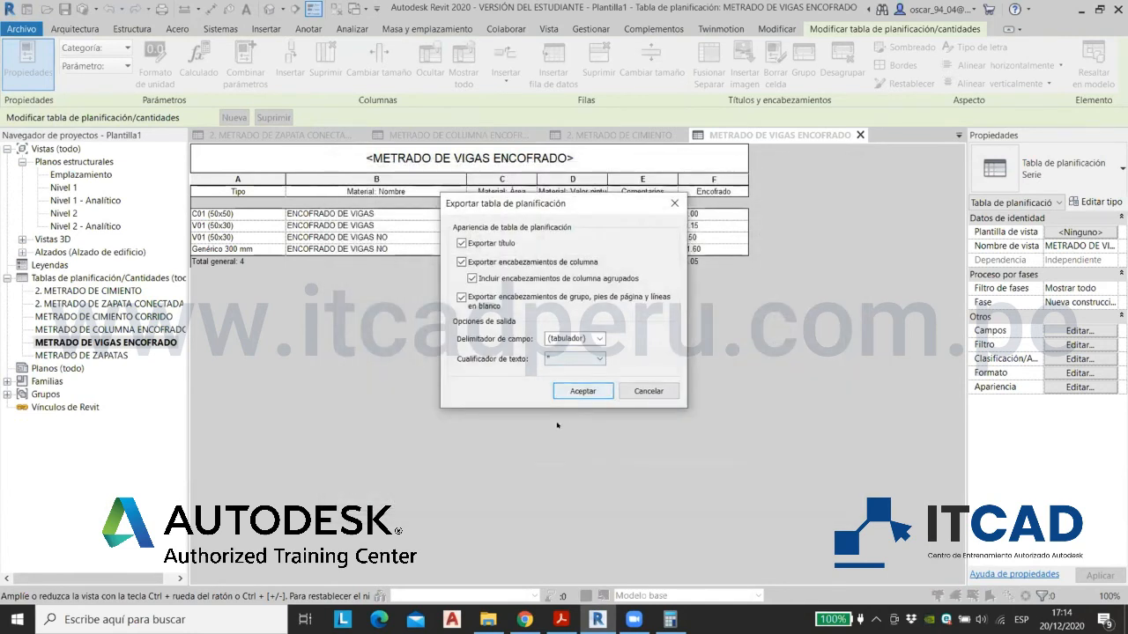
click(580, 390)
Step: Switch to Excel and create a blank workbook
click(17, 619)
click(427, 247)
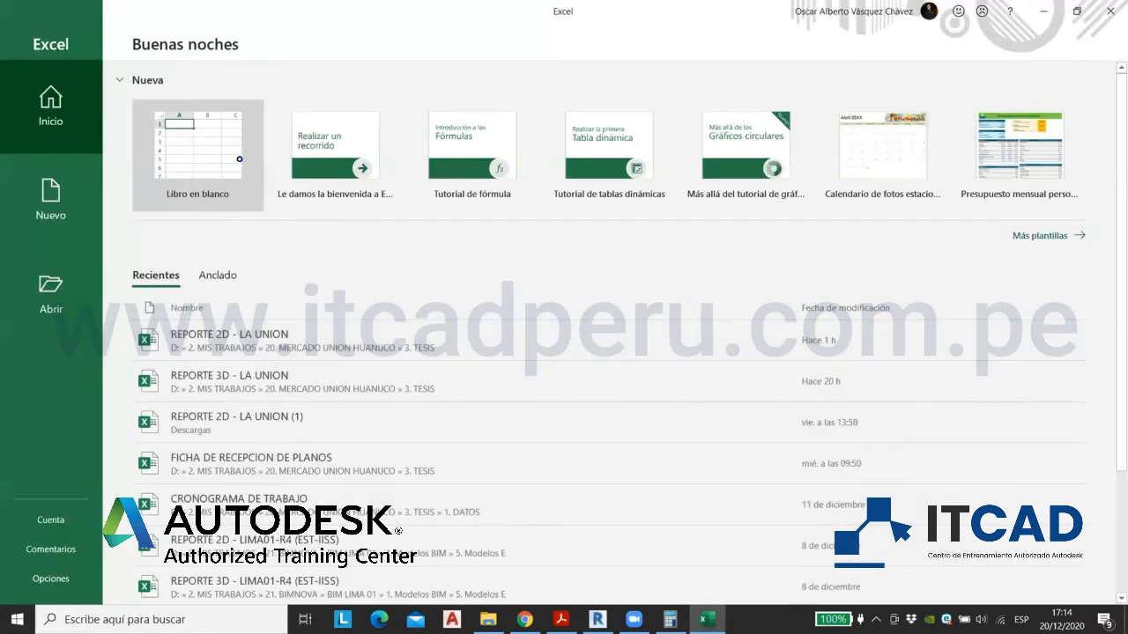
click(240, 161)
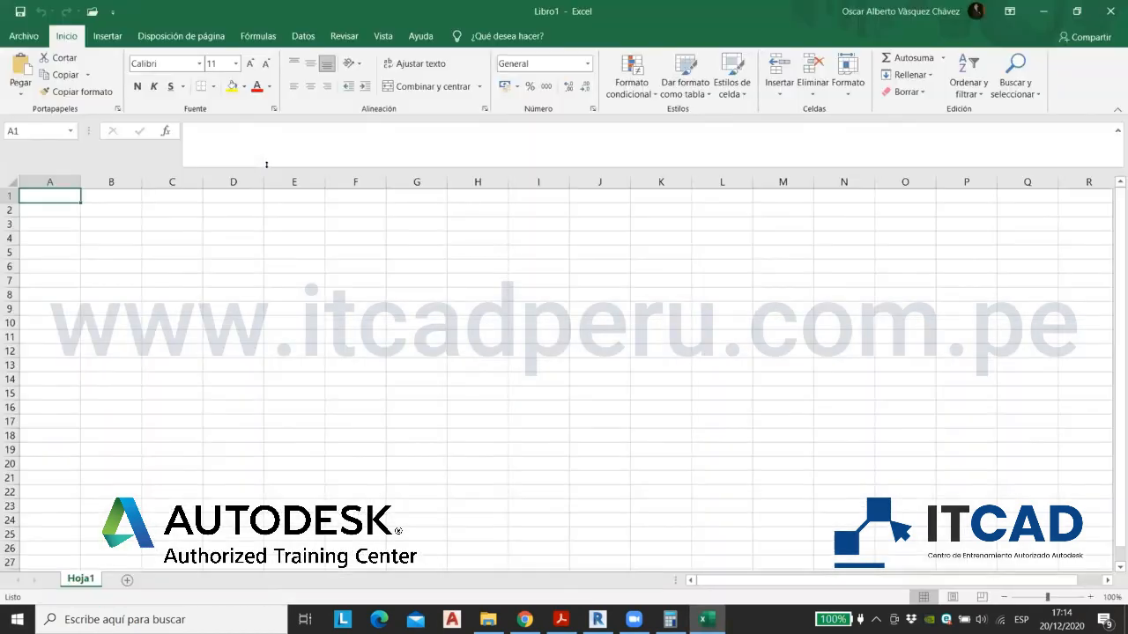
Step: Open the METRADO DE VIGAS ENCOFRADO text file from the Desktop, listing all file types
click(107, 36)
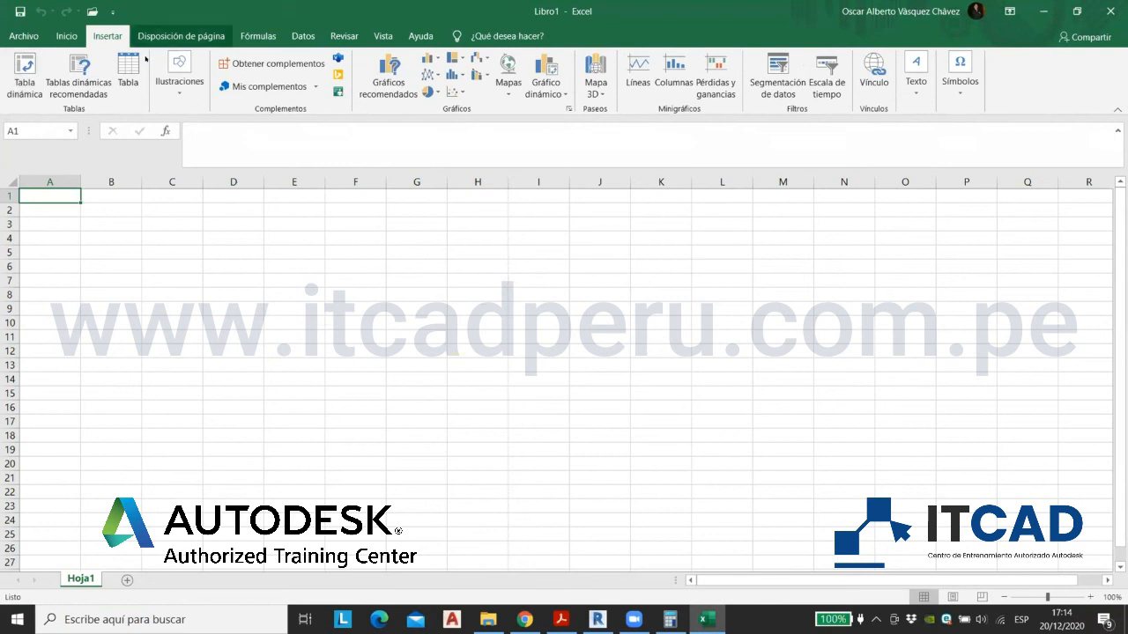
click(76, 38)
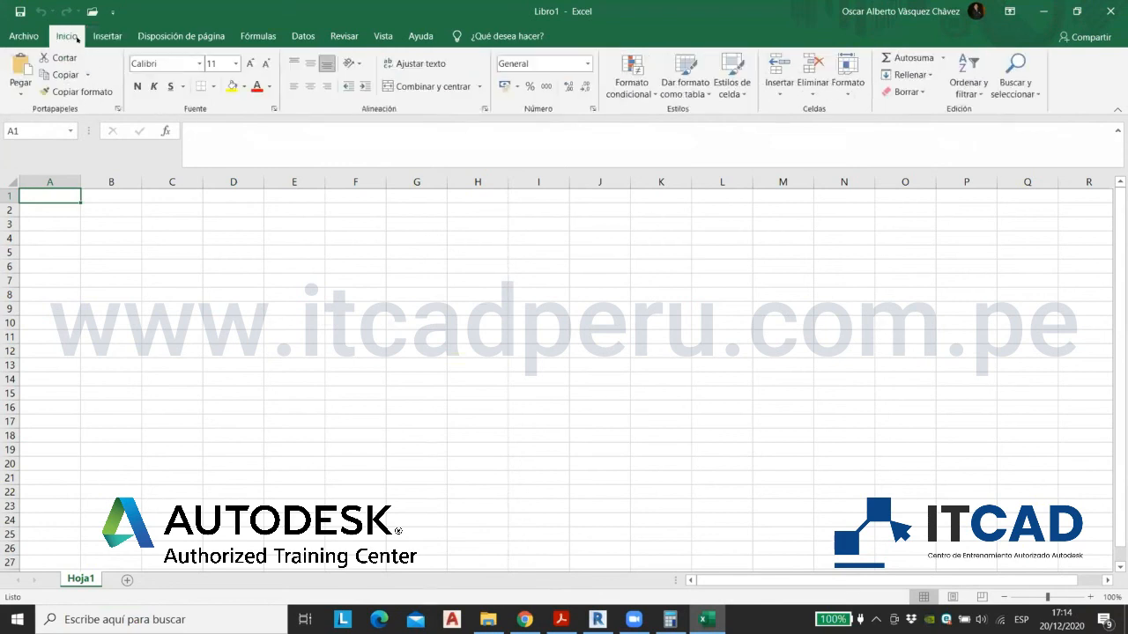
click(23, 36)
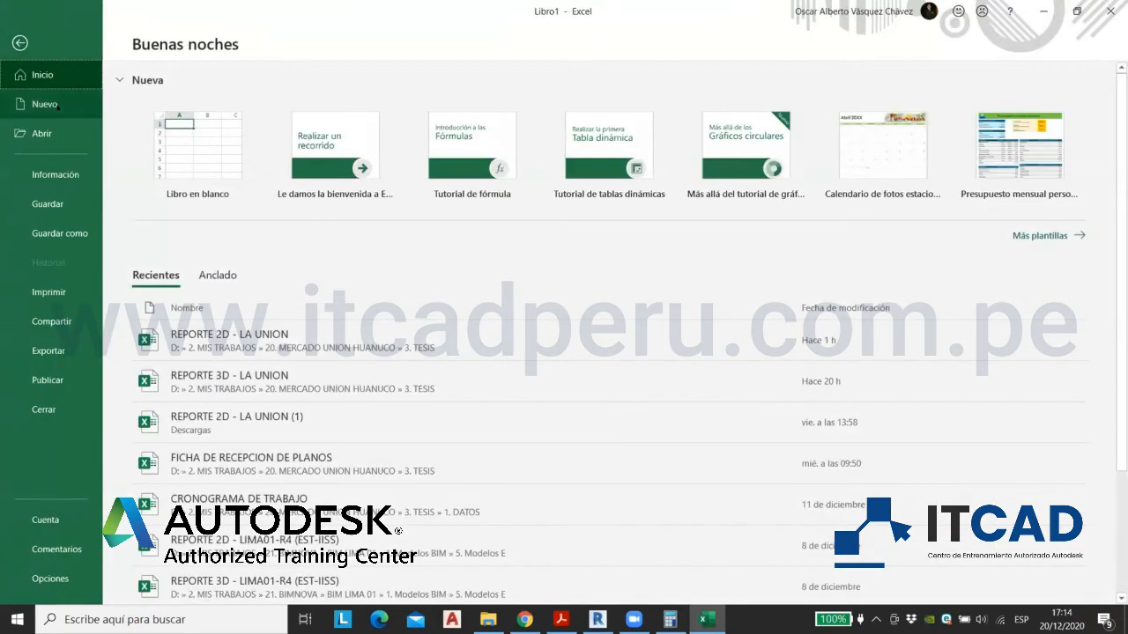
click(53, 132)
click(203, 222)
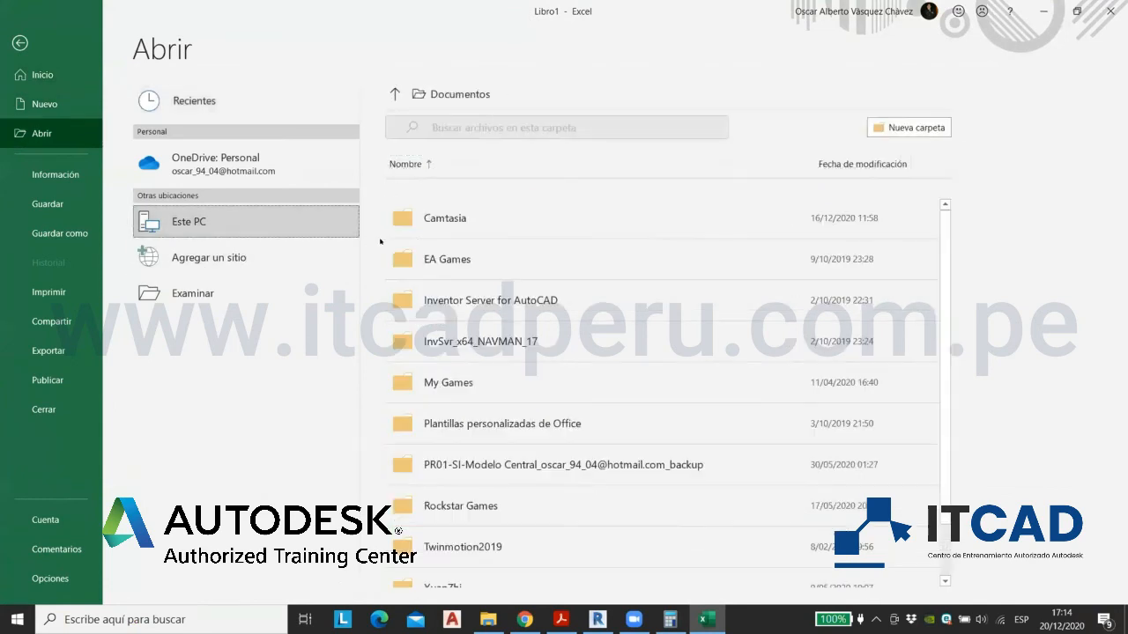
double_click(427, 219)
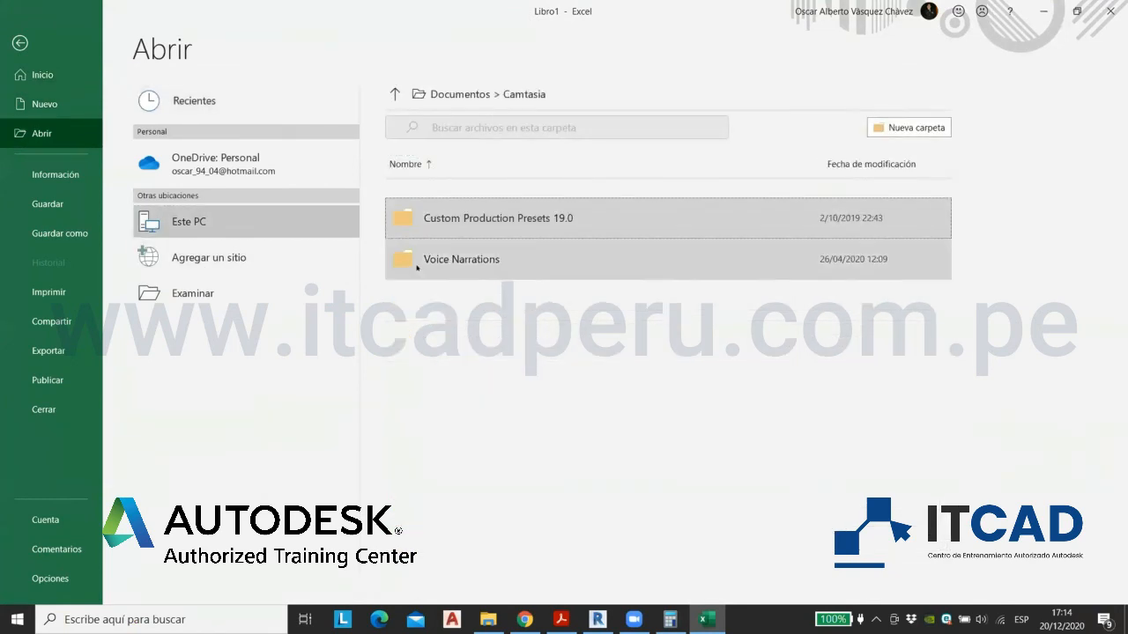
click(199, 294)
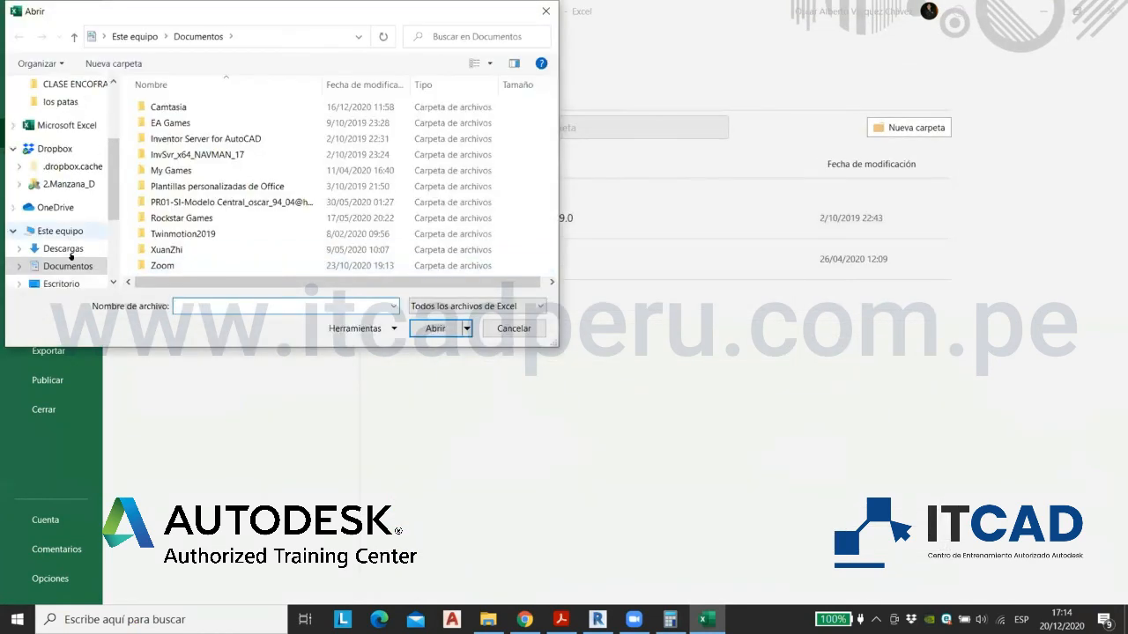
click(62, 225)
click(444, 308)
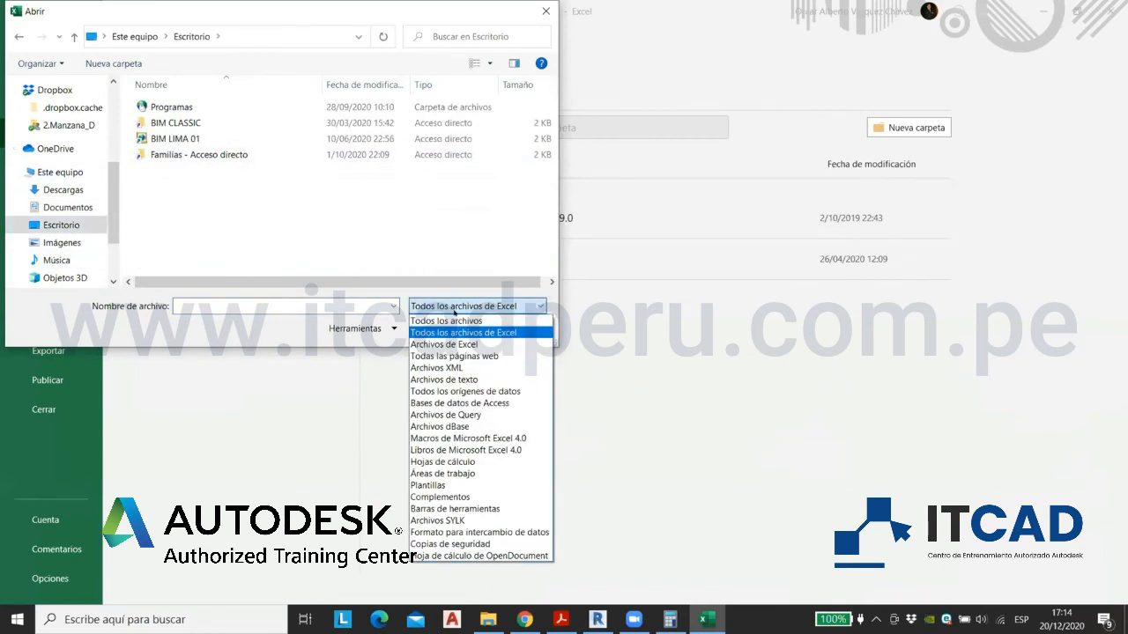
click(446, 320)
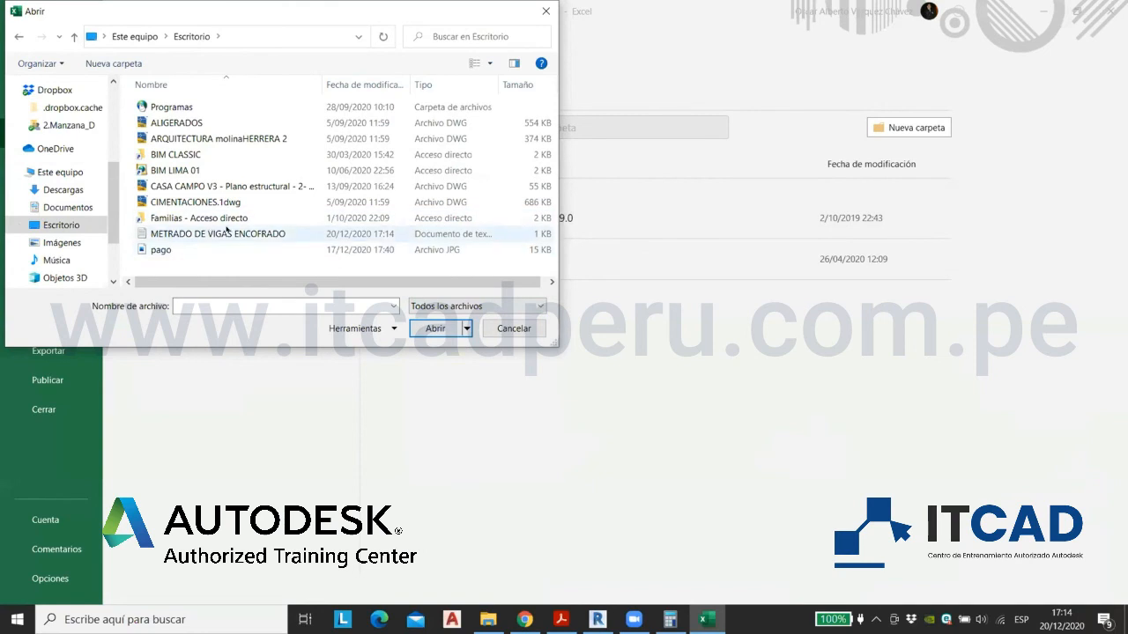
click(176, 234)
click(435, 327)
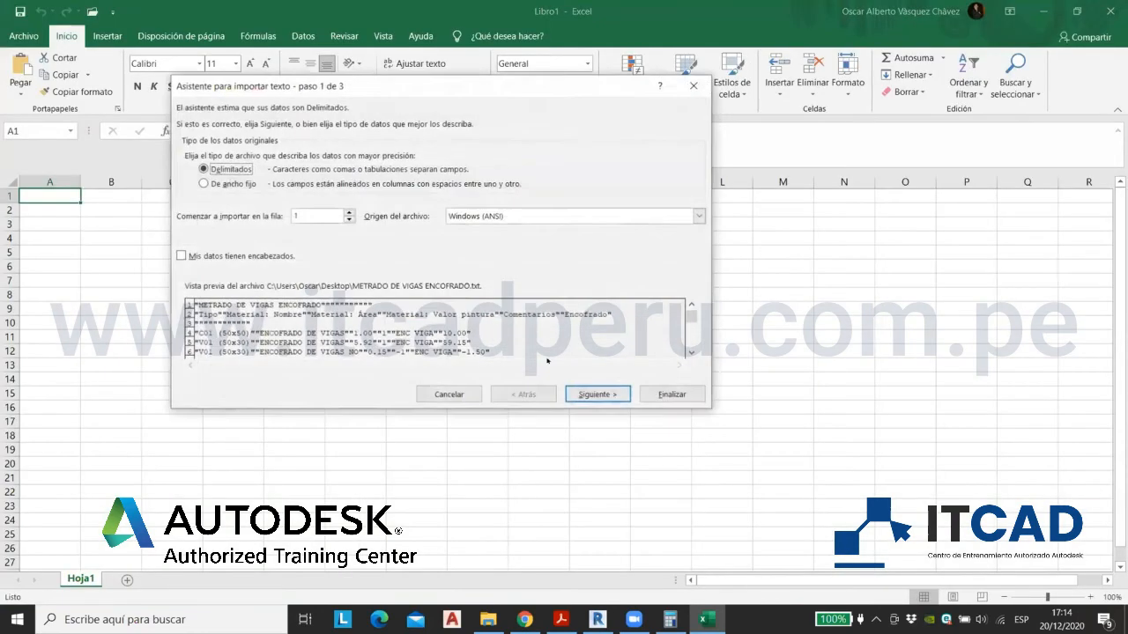
Step: Finish the text import as delimited data with the General column format, and widen columns A and B
click(596, 395)
click(596, 394)
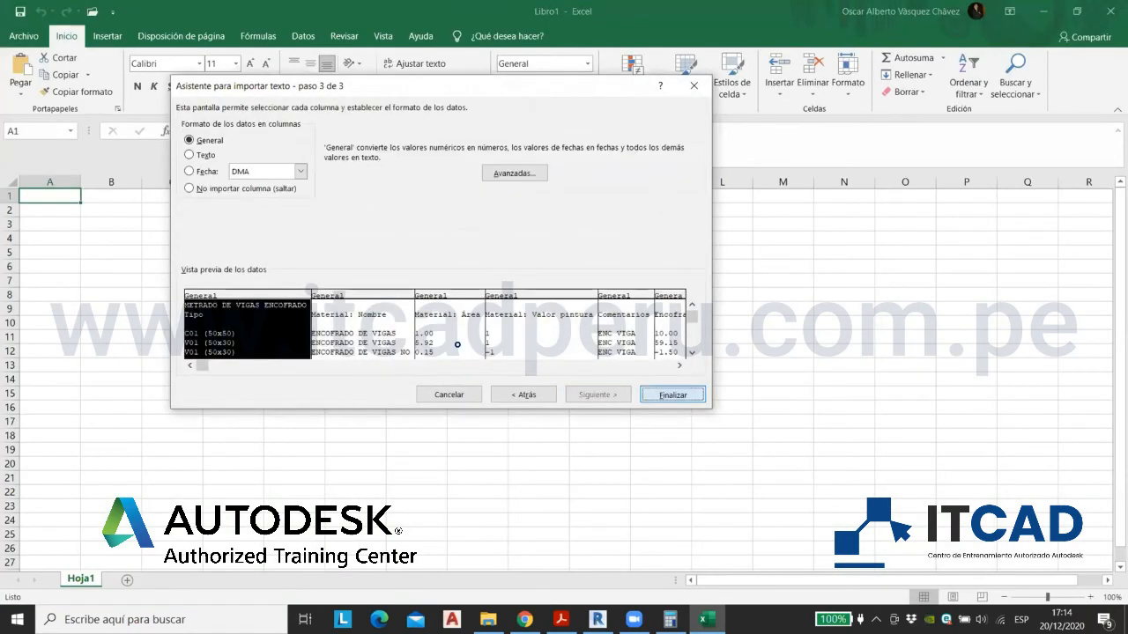
click(672, 394)
drag(80, 182, 233, 181)
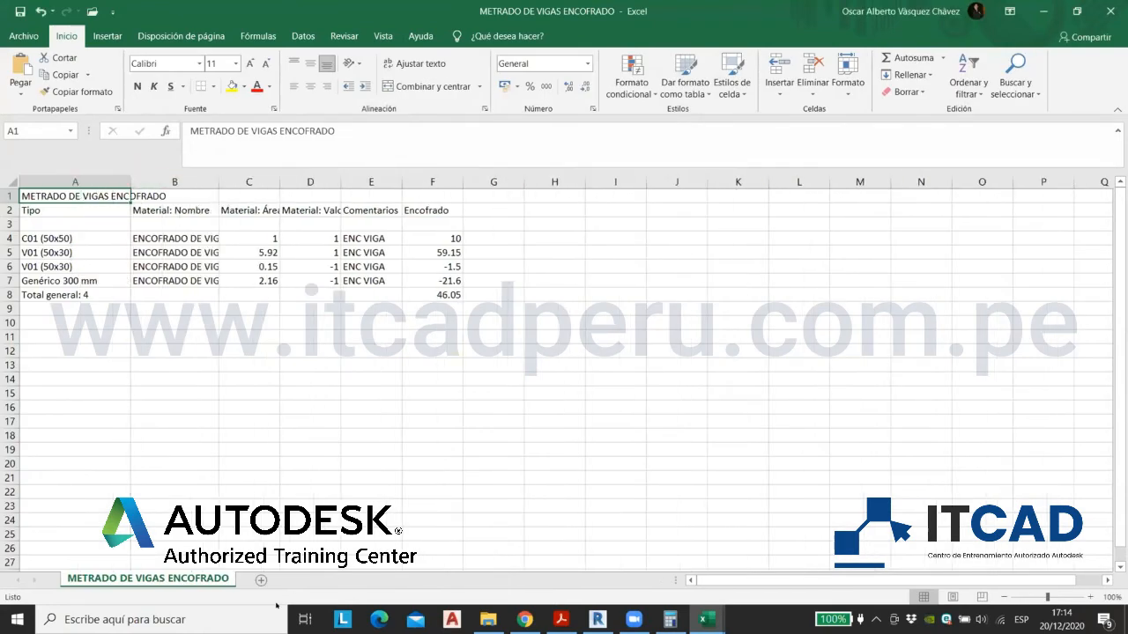
Step: Add a new worksheet and import METRADO DE VIGAS ENCOFRADO.txt as tab-delimited text data, choosing to load it to a specified location
click(261, 580)
click(304, 28)
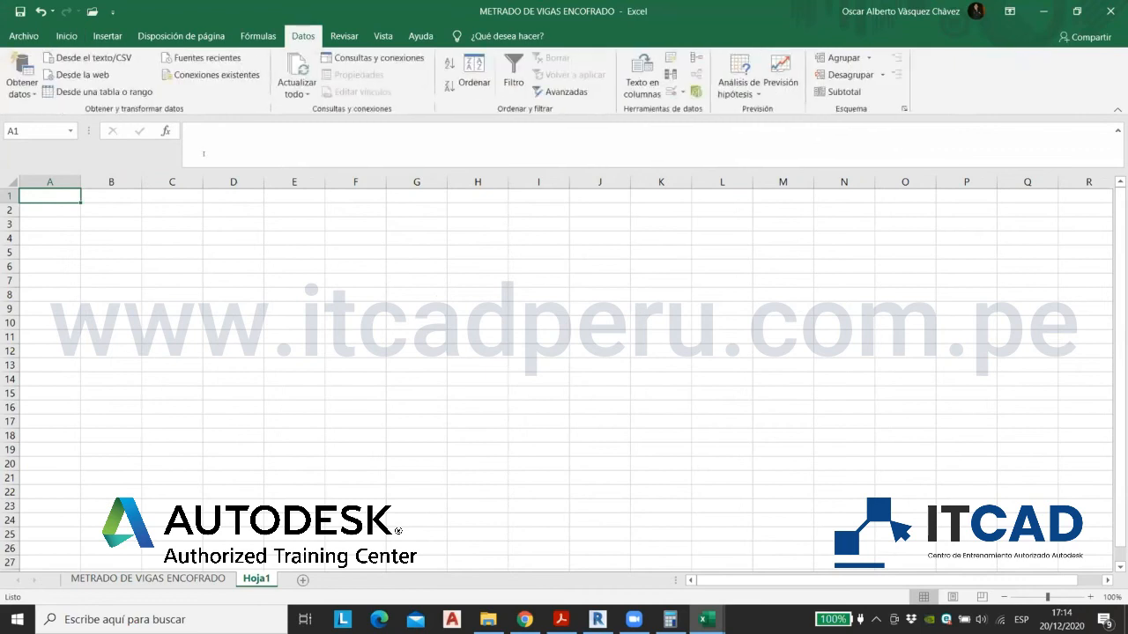
click(81, 60)
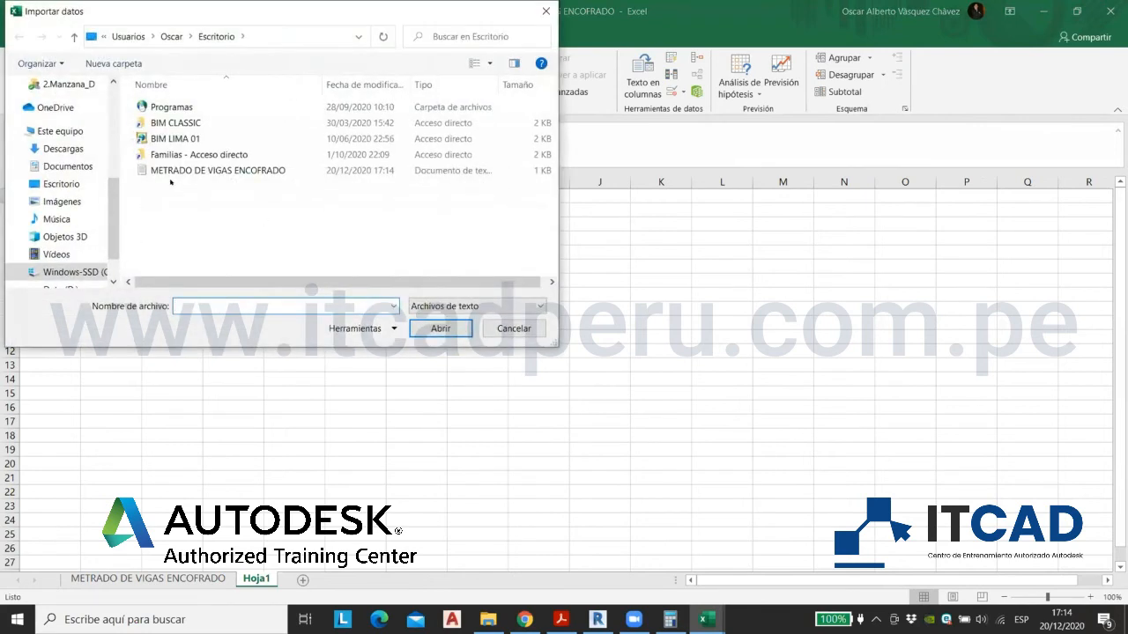
click(209, 172)
click(438, 328)
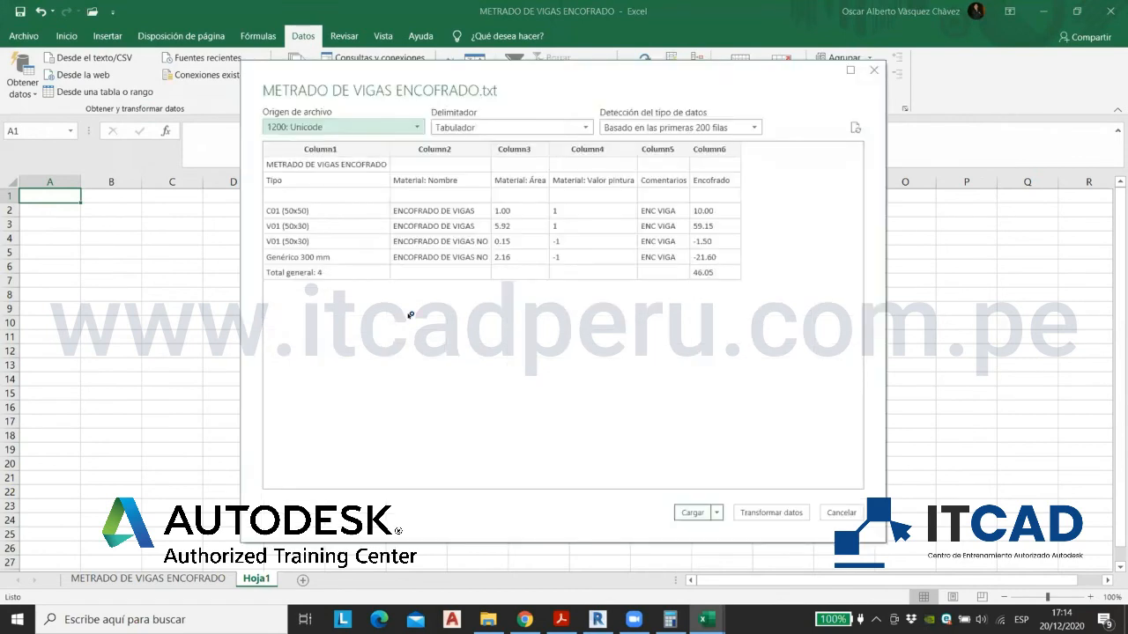
click(716, 512)
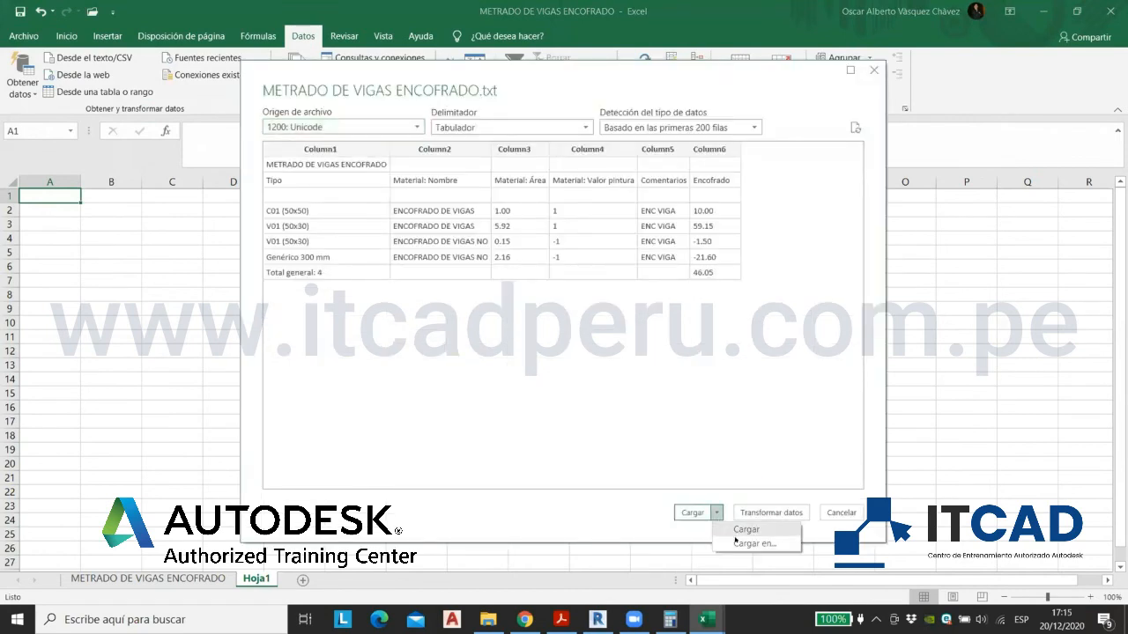
click(744, 545)
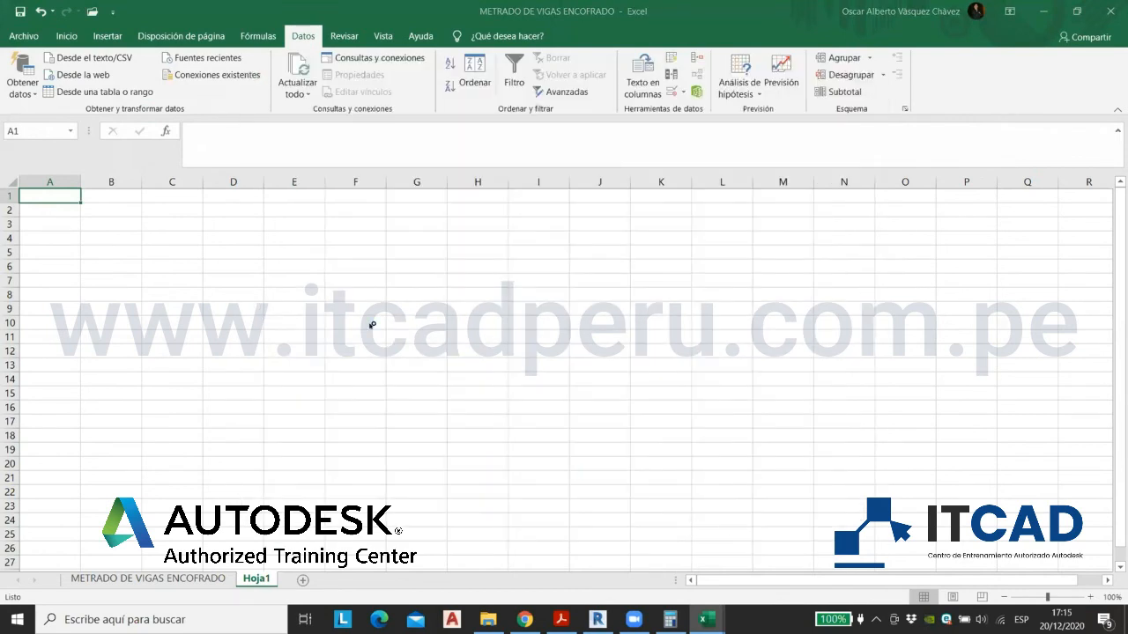
Step: Place the imported data as a table in the existing worksheet, starting at Hoja1!$A$1
click(348, 255)
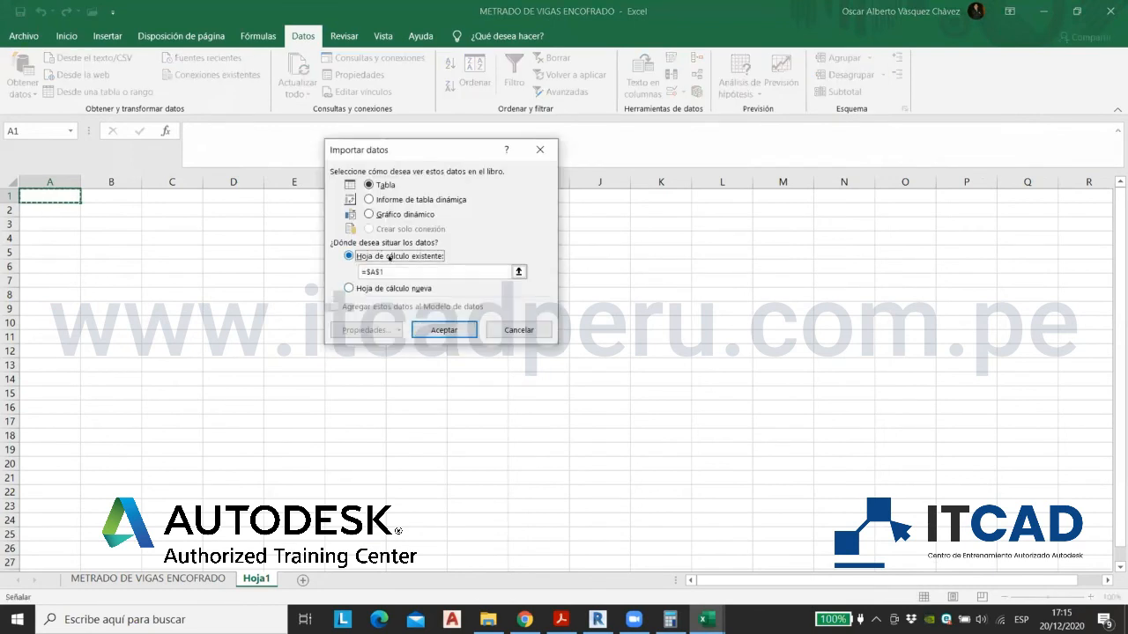
click(518, 270)
click(52, 196)
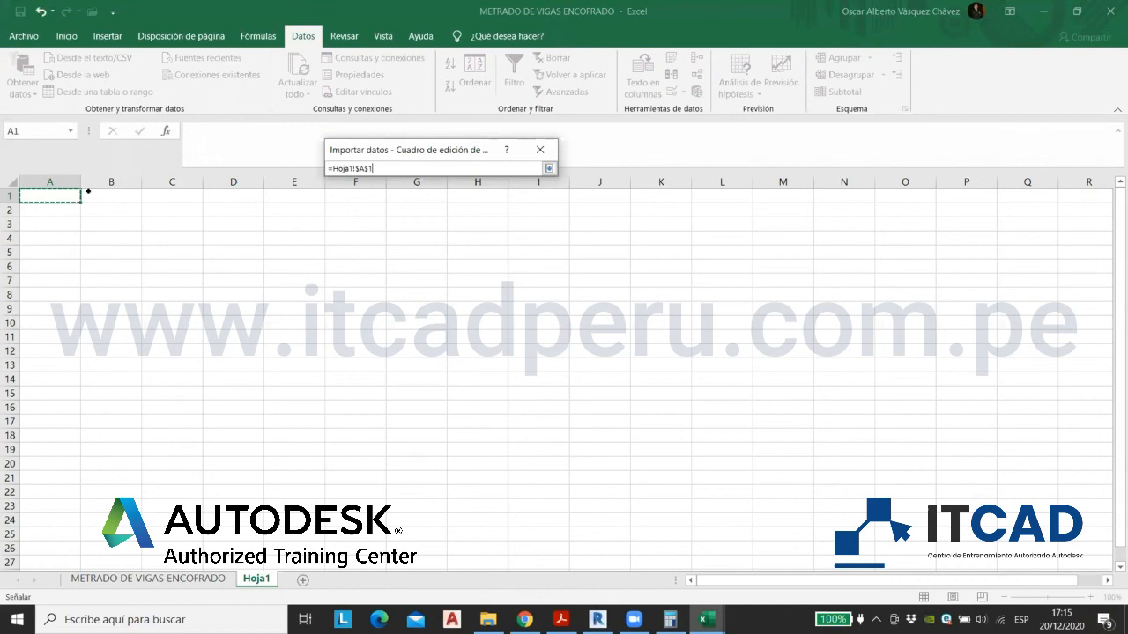
click(548, 168)
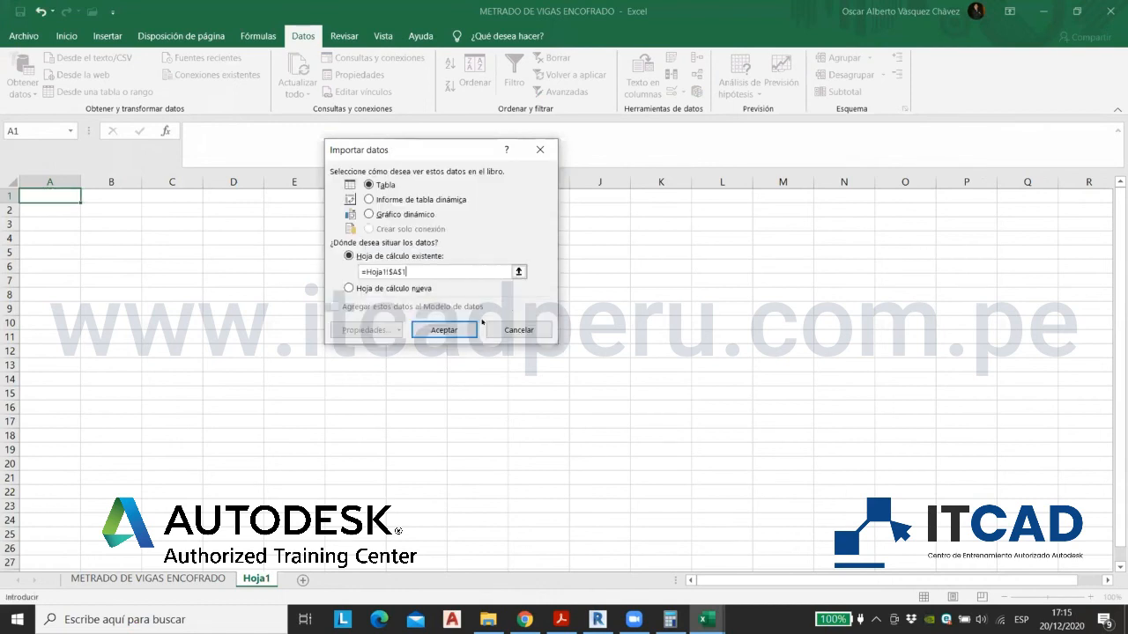
click(467, 329)
click(379, 332)
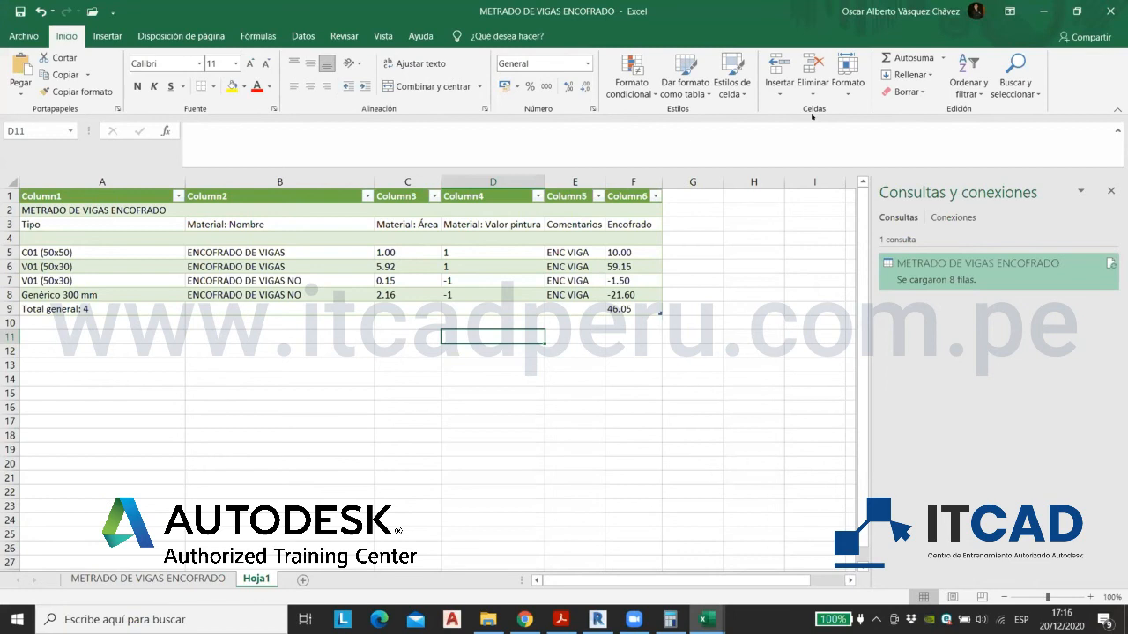
Step: Switch to Revit and, in the file selection dialog over it, choose the PDF Clase Encofrados en Revit - EST from the CLASE ENCOFRADOS folder
click(597, 621)
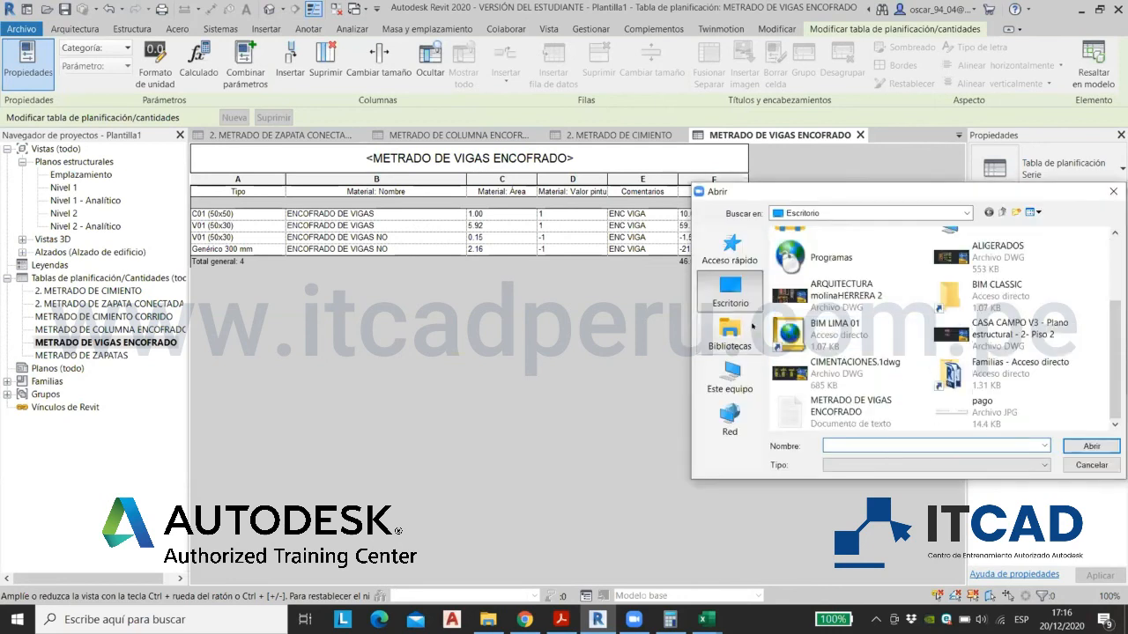
scroll(858, 353, down, 2)
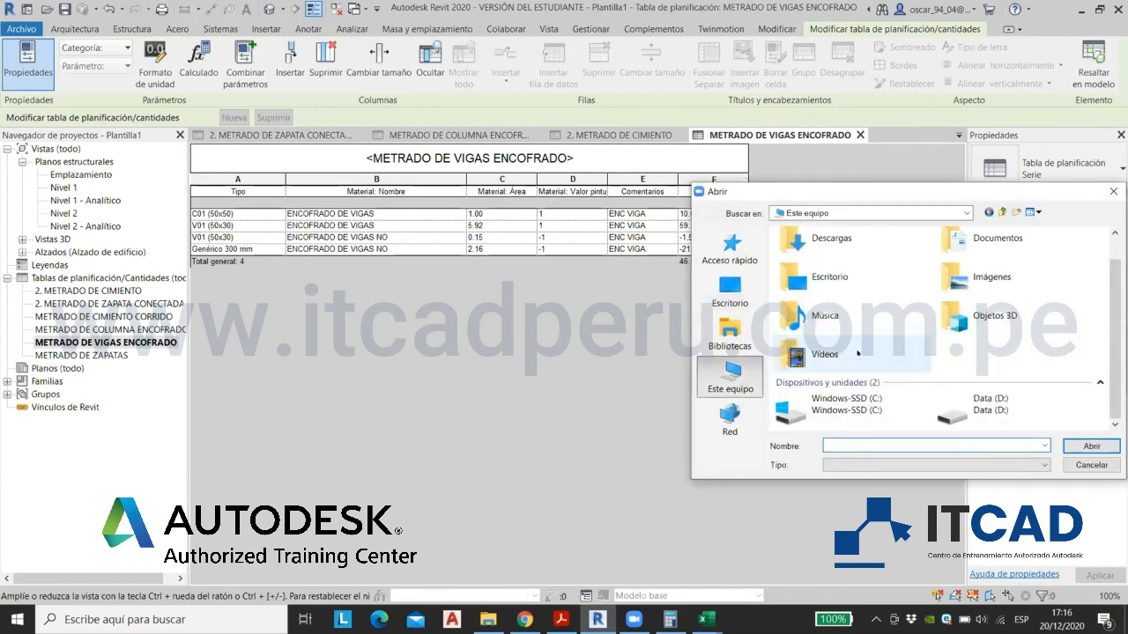
double_click(978, 401)
double_click(855, 263)
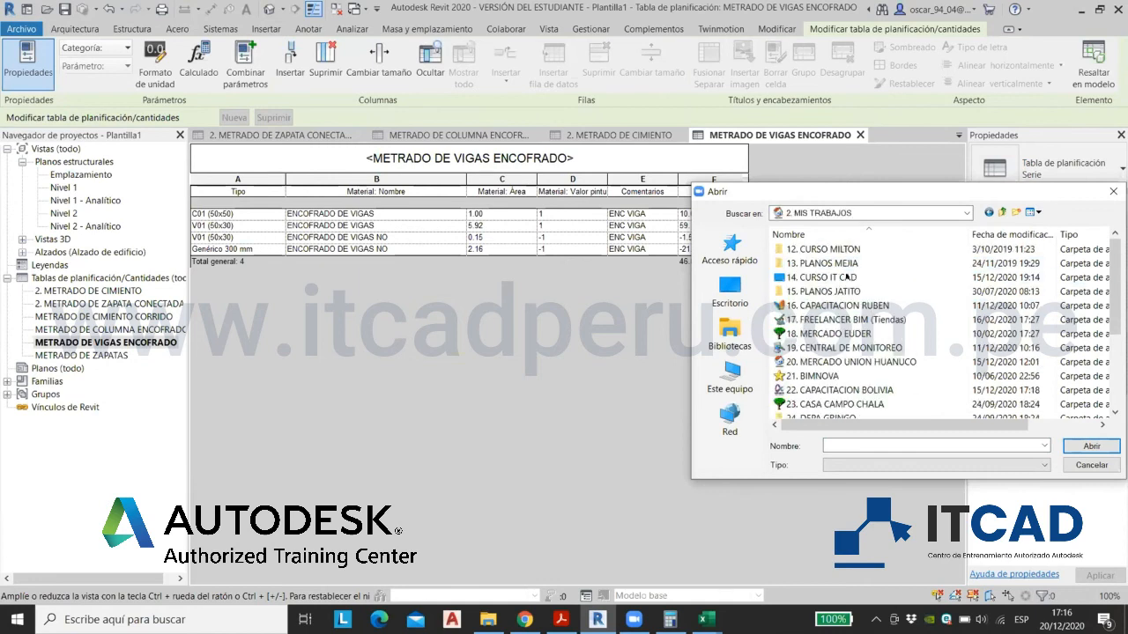
double_click(846, 277)
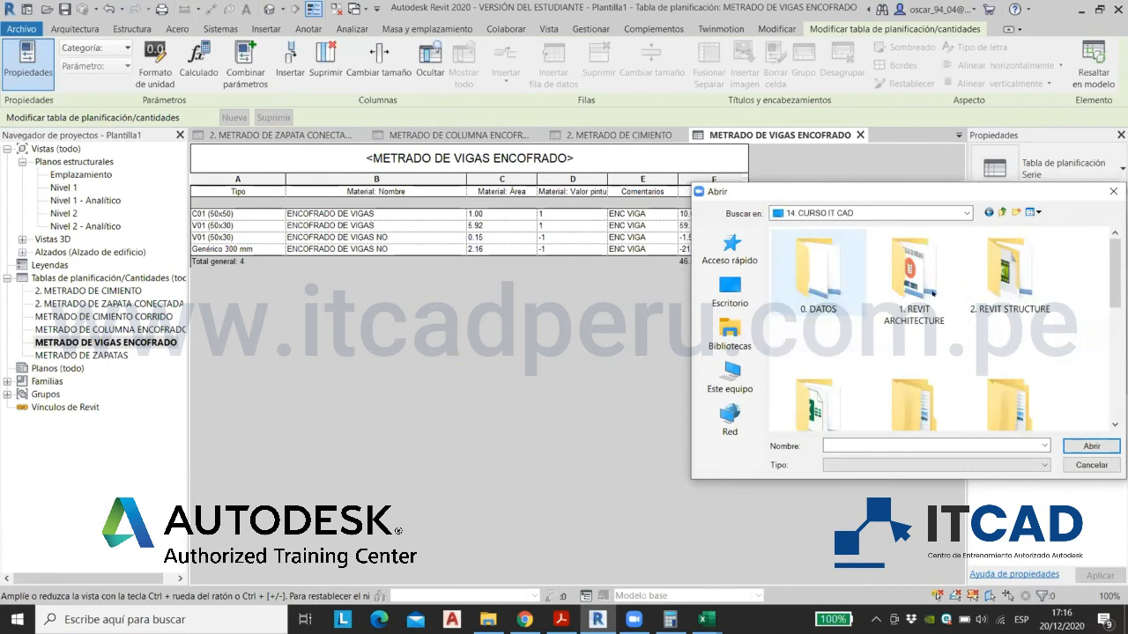
double_click(990, 284)
double_click(845, 319)
click(846, 250)
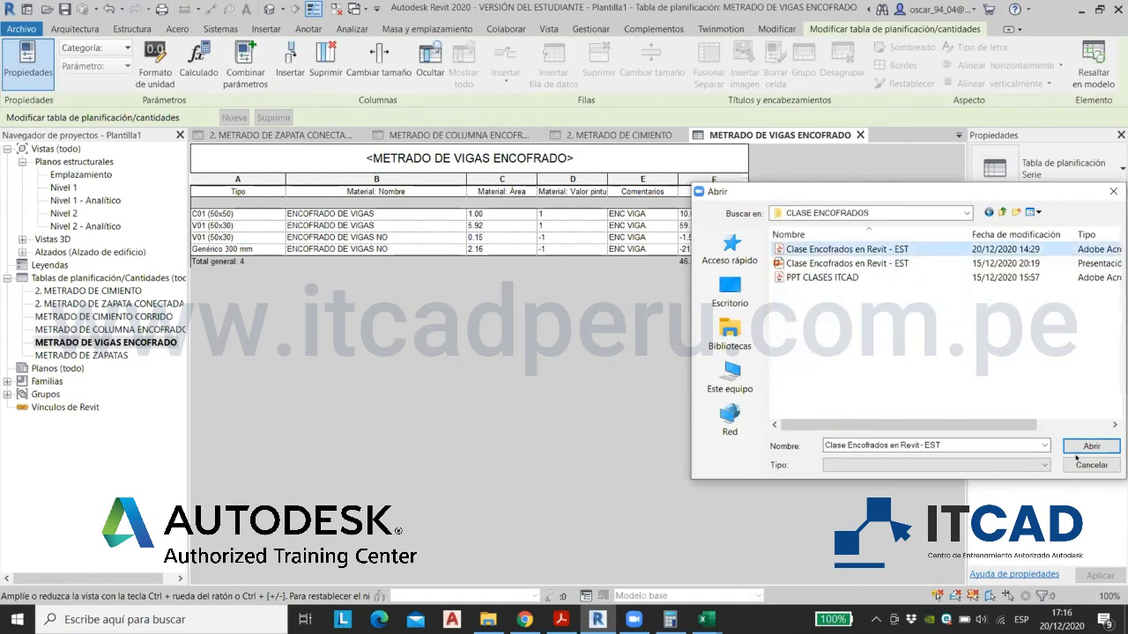
click(1091, 446)
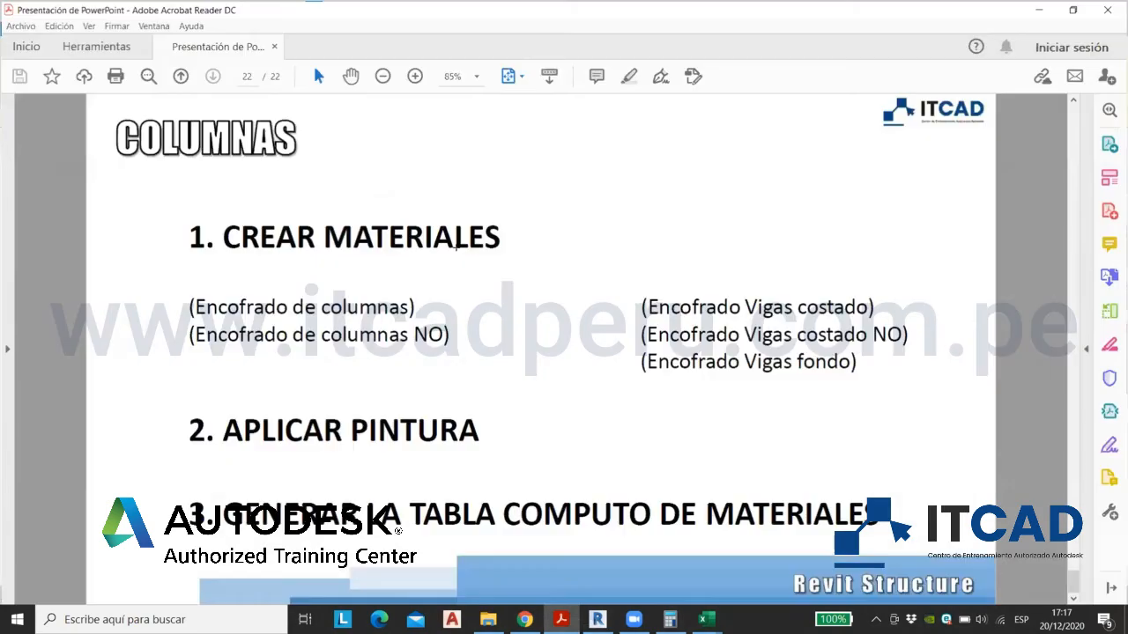
Step: Look through the formwork presentation in Acrobat Reader, from the CIMIENTO CORRIDO plan to the COLUMNAS procedure slide
scroll(456, 240, up, 5)
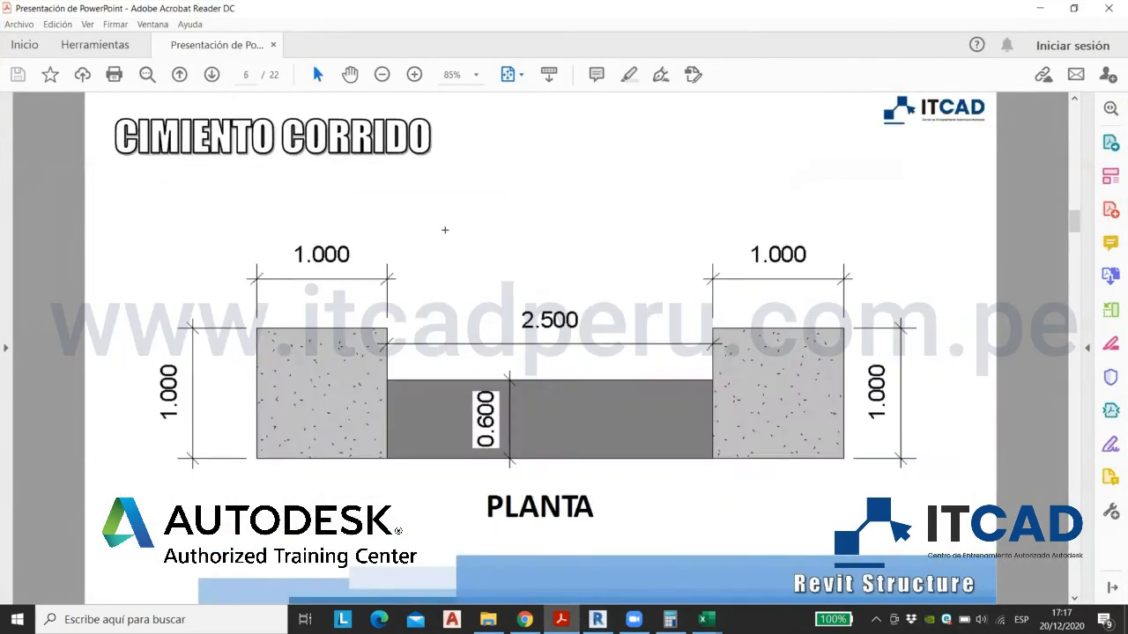
scroll(445, 230, down, 14)
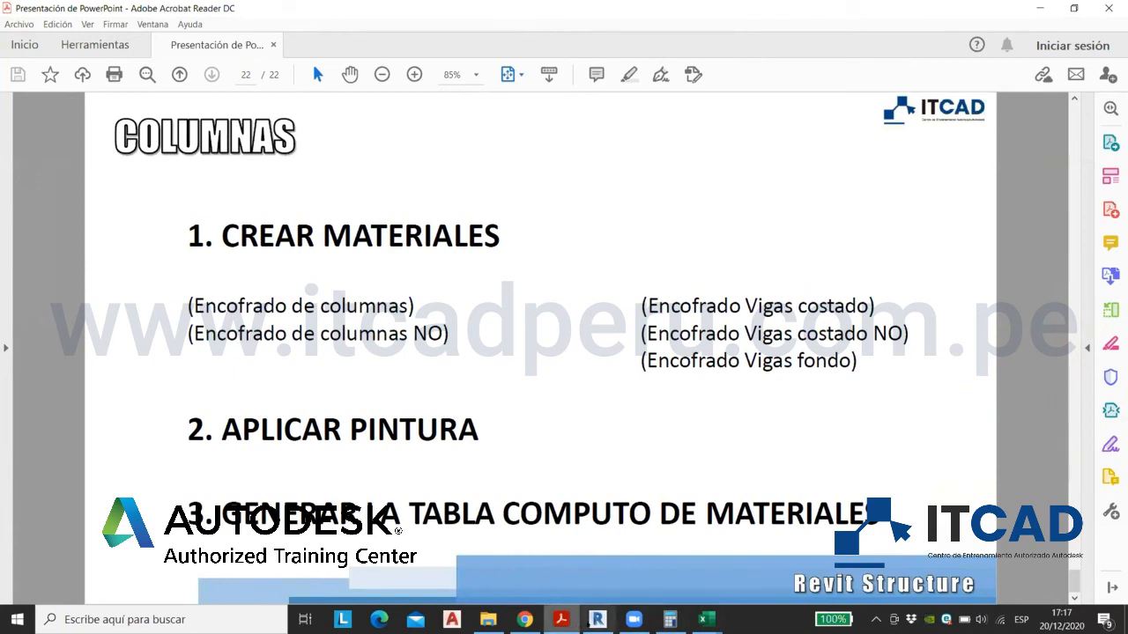
Step: Switch back to Revit and confirm the selected PDF Clase Encofrados en Revit - EST in the file selection dialog
click(598, 619)
click(26, 9)
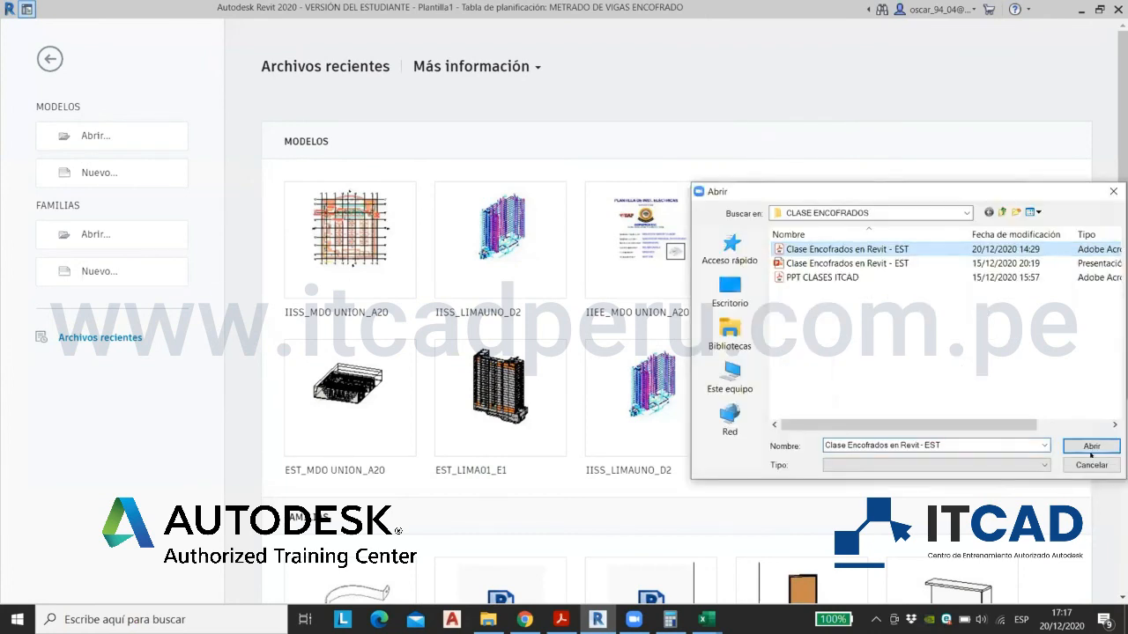
click(1078, 445)
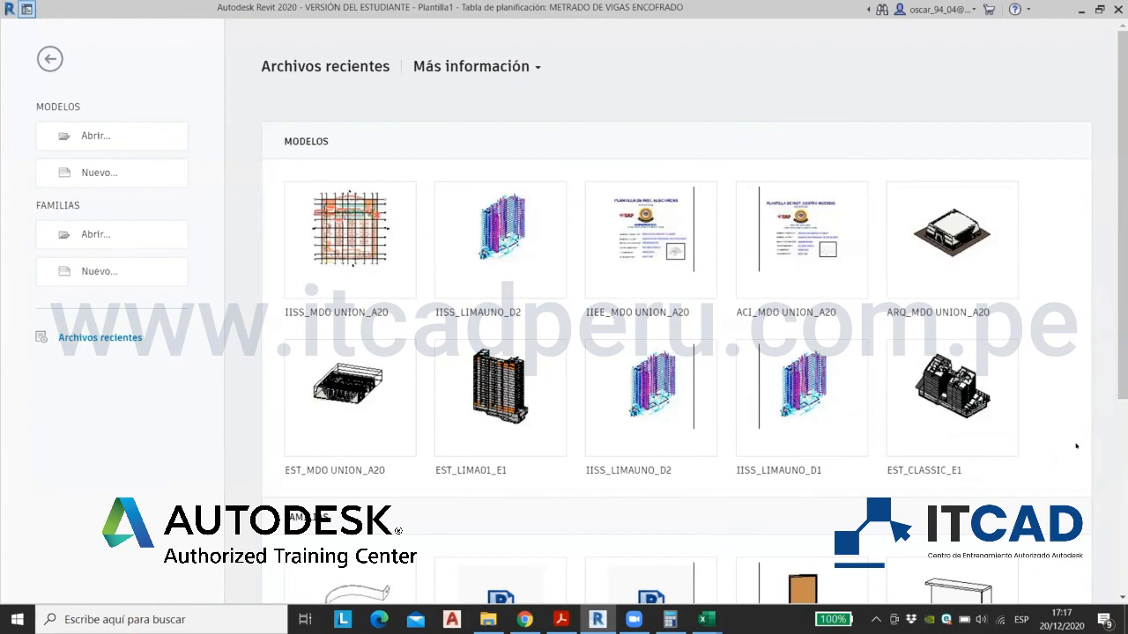
Step: Leave the home screen and review the connected footing, column formwork, foundation and beam formwork schedules
click(27, 10)
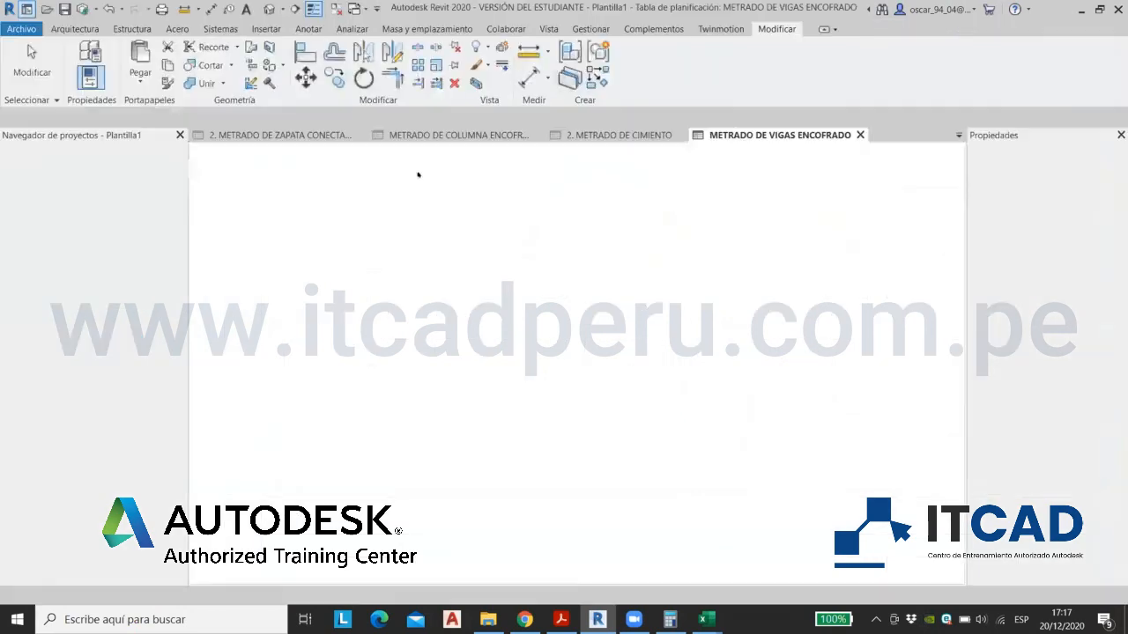
click(313, 135)
click(441, 136)
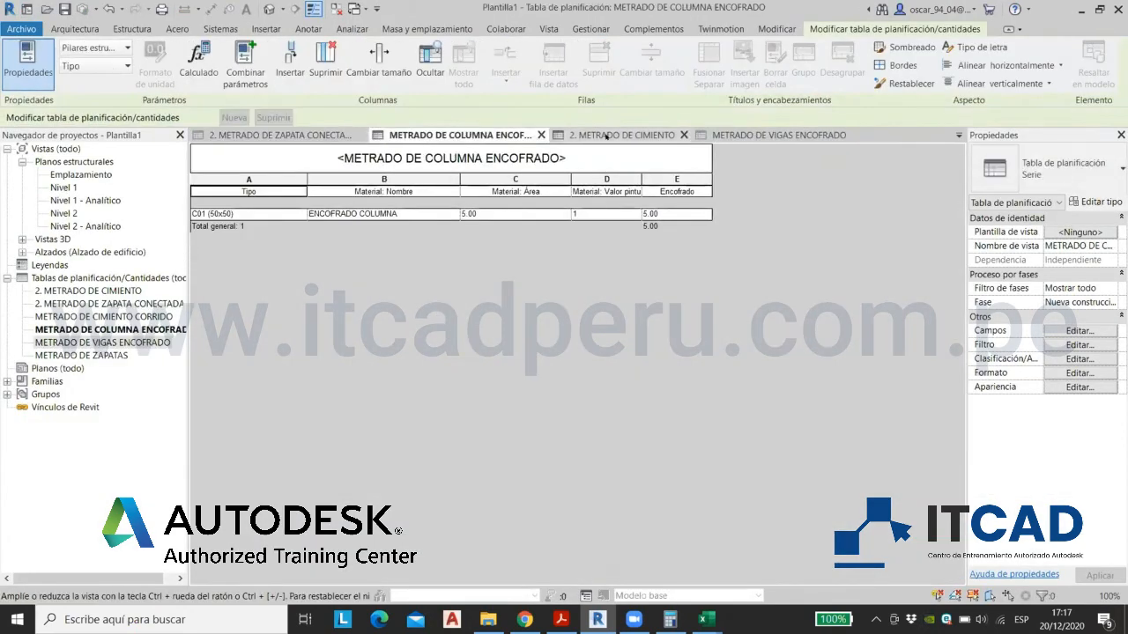
click(607, 136)
click(762, 136)
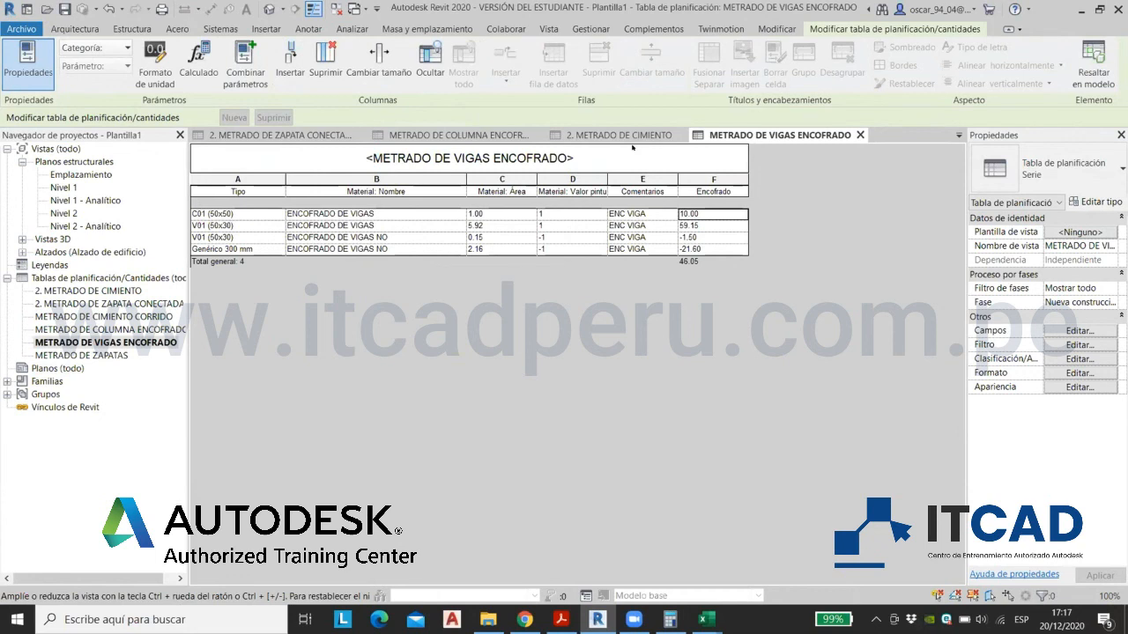
Step: Open the 3D view, clear the column selection and examine the painted foundations, column, beam, slab and stair from several angles
click(269, 9)
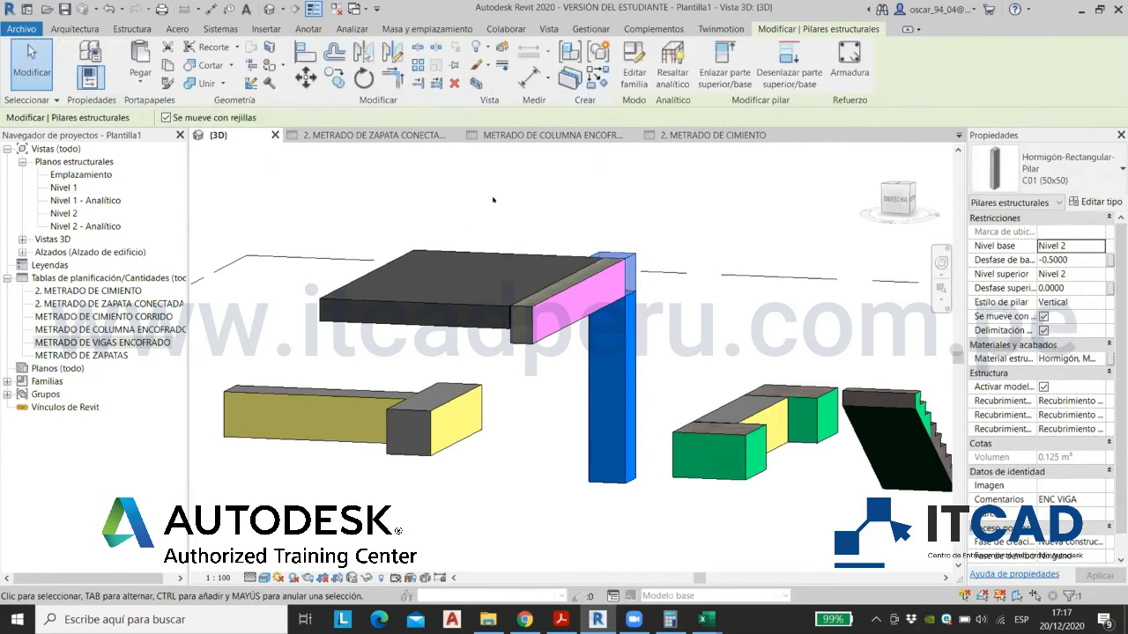
click(494, 200)
scroll(534, 219, down, 4)
shift+middle_drag(569, 244, 216, 445)
shift+middle_drag(546, 414, 502, 362)
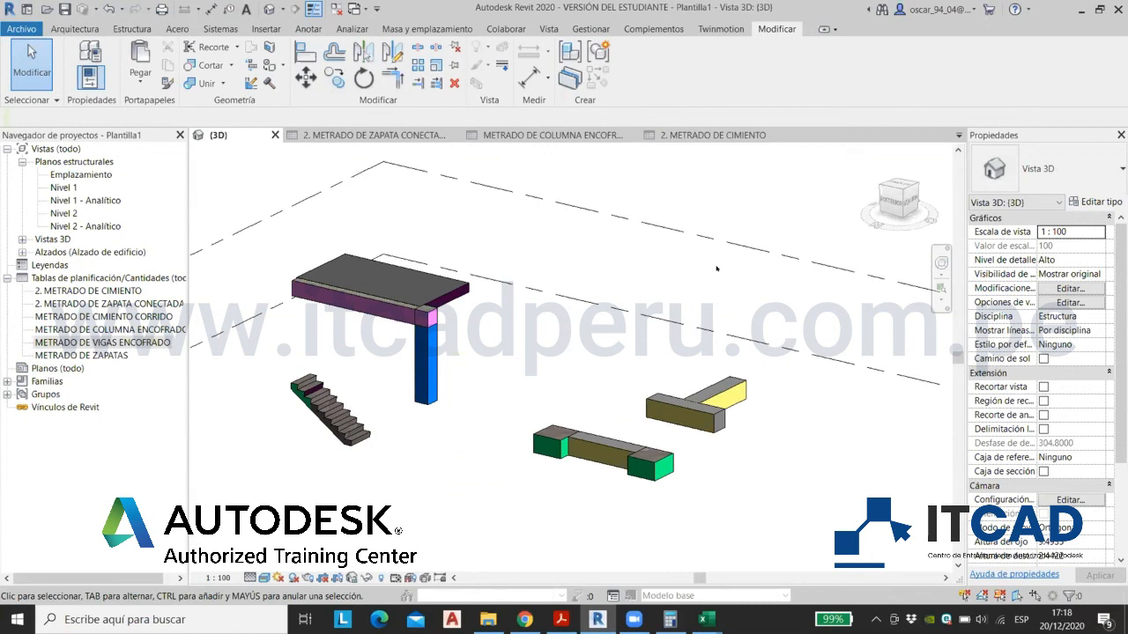
shift+middle_drag(598, 339, 613, 482)
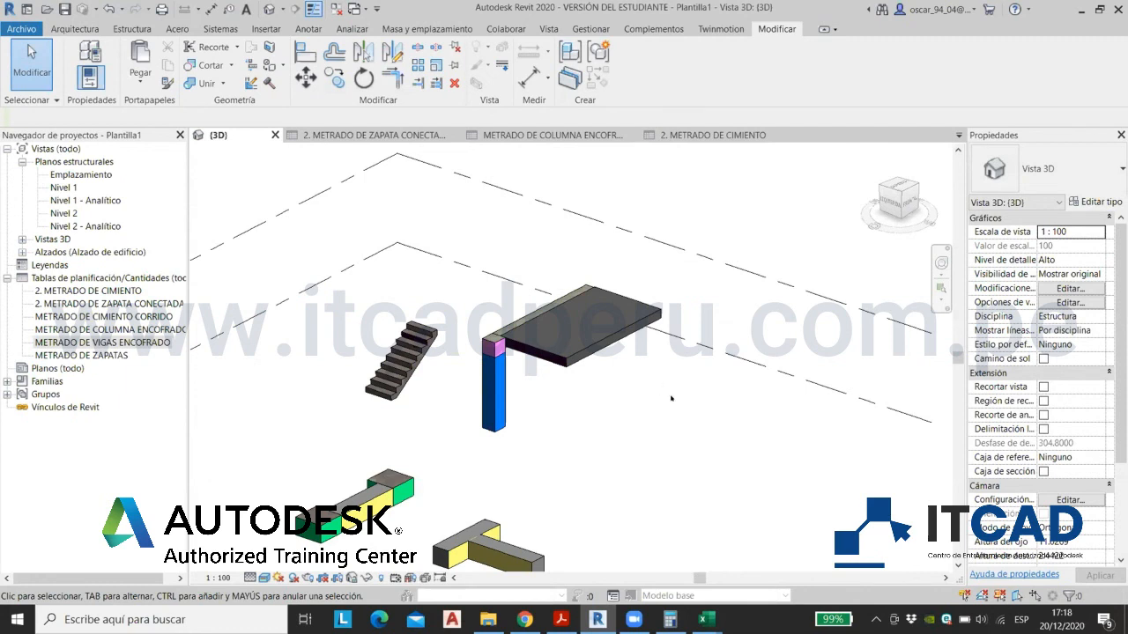
middle_drag(627, 428, 720, 428)
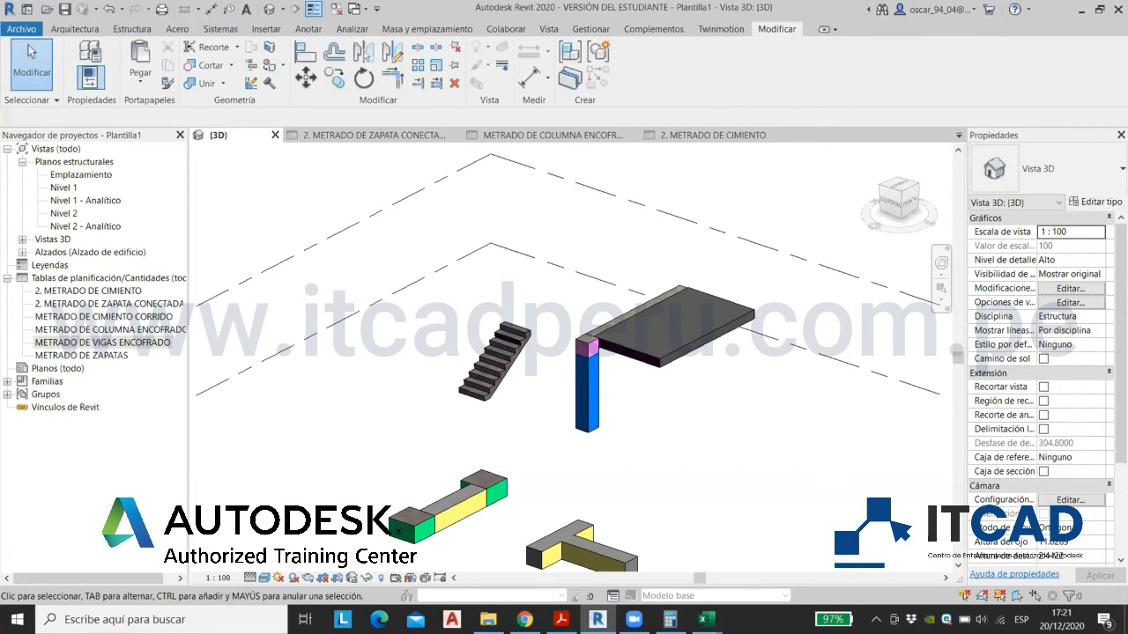
click(524, 619)
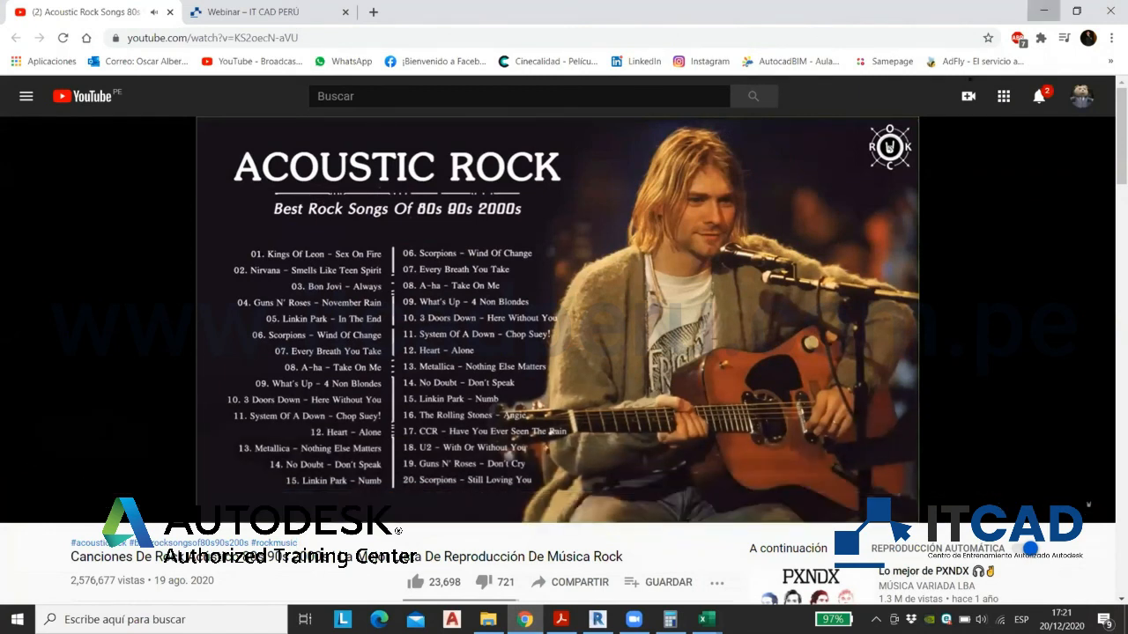
click(1044, 10)
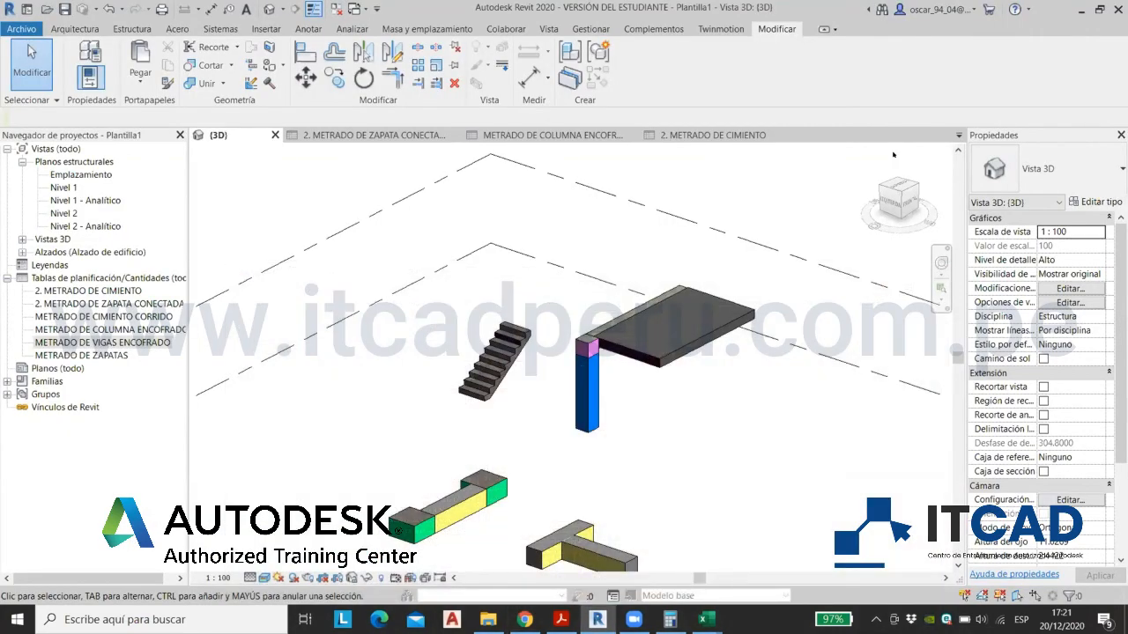